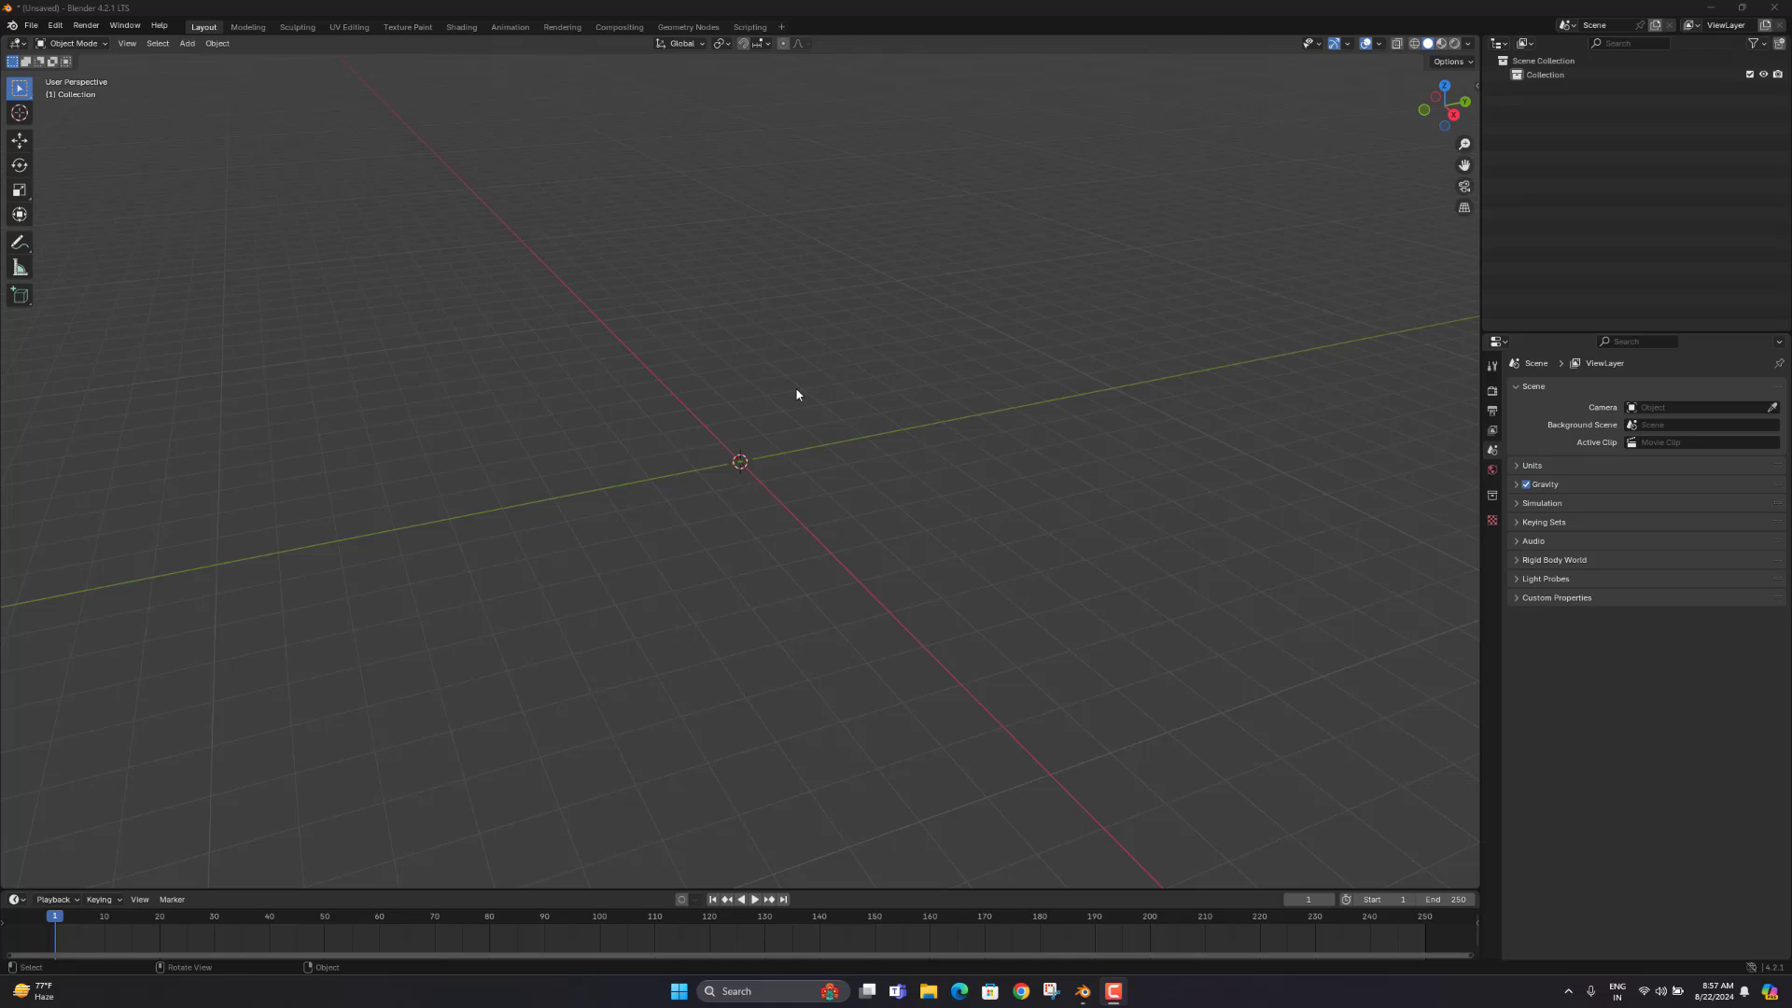
Step: Add a cube mesh at the world origin
key("shift+a")
mouse_move(763, 405)
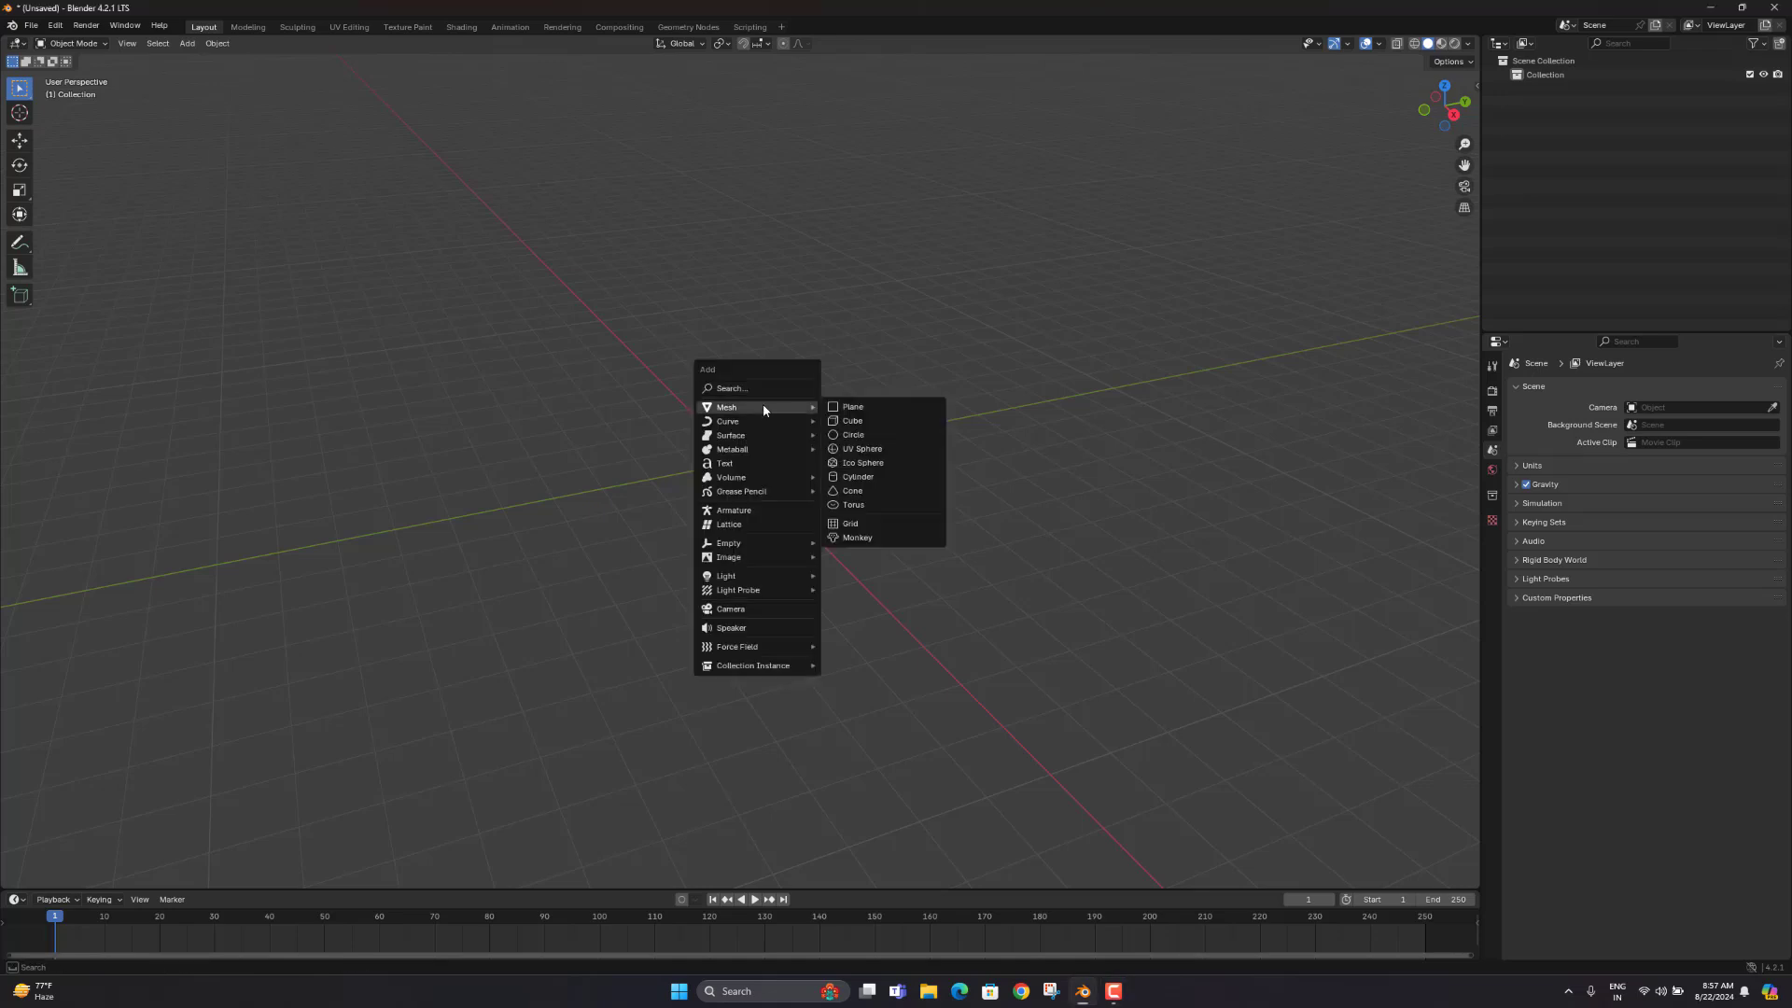
left_click(853, 420)
mouse_move(778, 483)
middle_mouse_down()
mouse_move(732, 462)
mouse_move(798, 453)
middle_mouse_up()
scroll(747, 458, "up", 5)
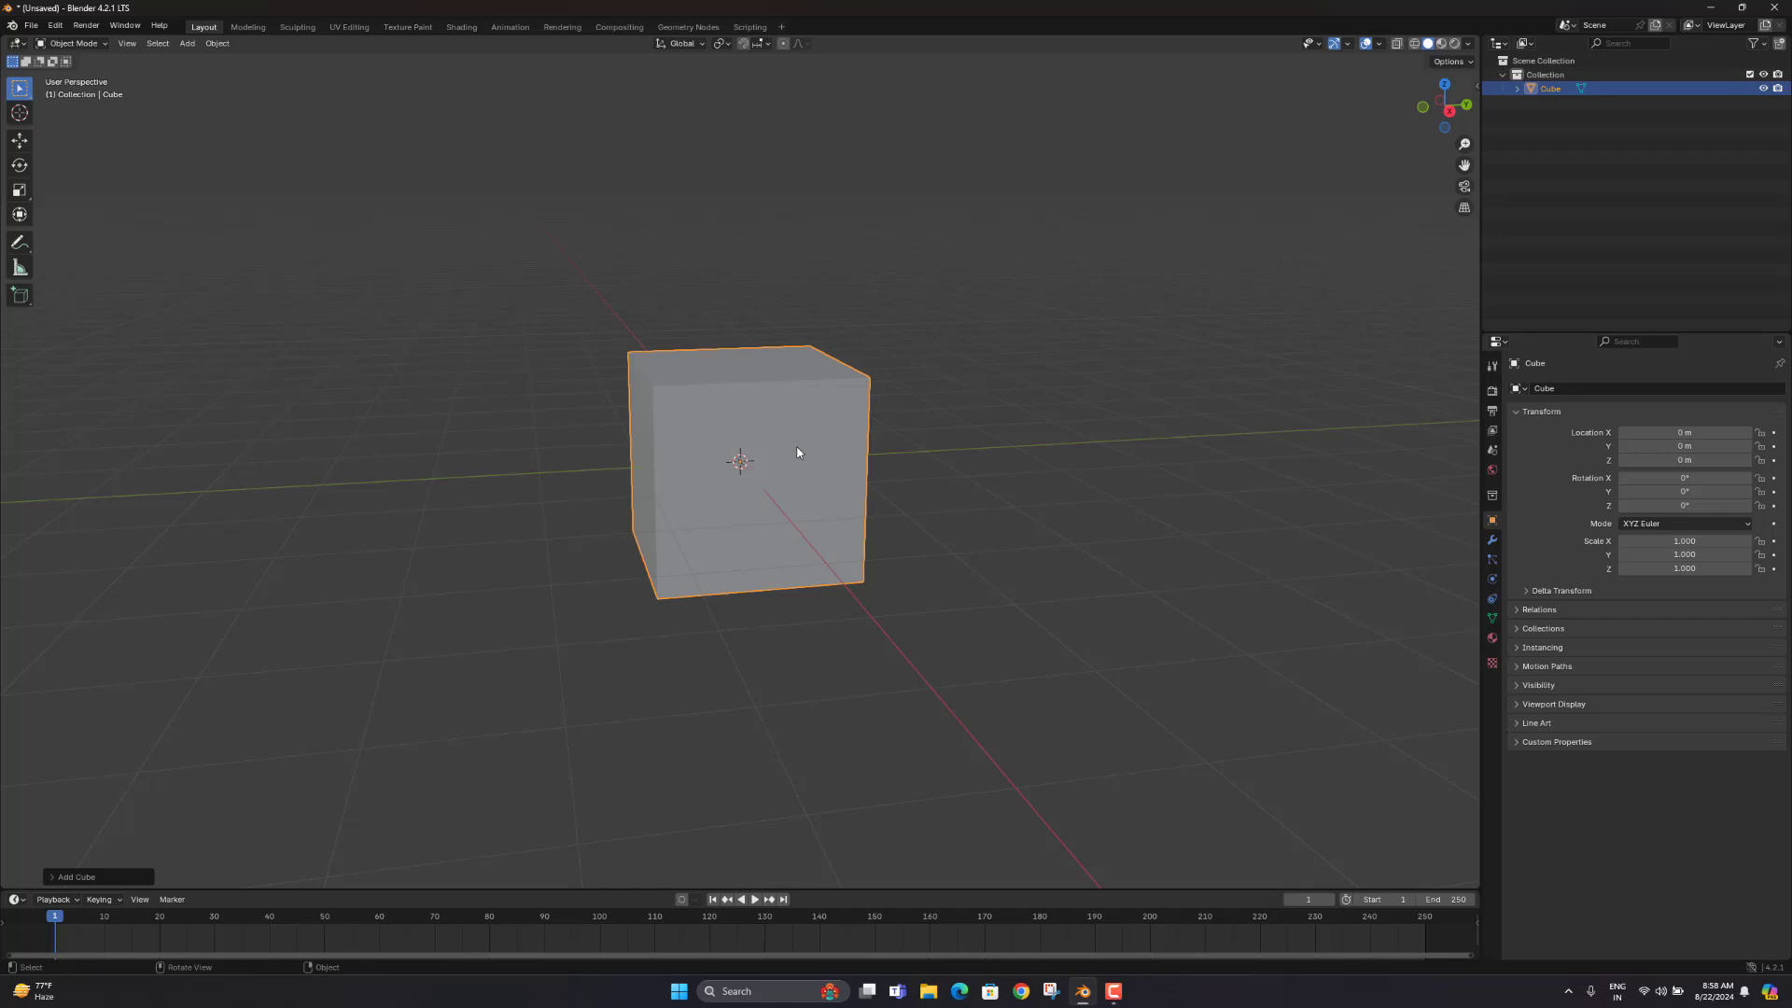
middle_click_drag(775, 413, 788, 478)
Step: In Object Mode, raise the whole cube about 0.95 m along the Z axis so it sits on the grid
key("Tab")
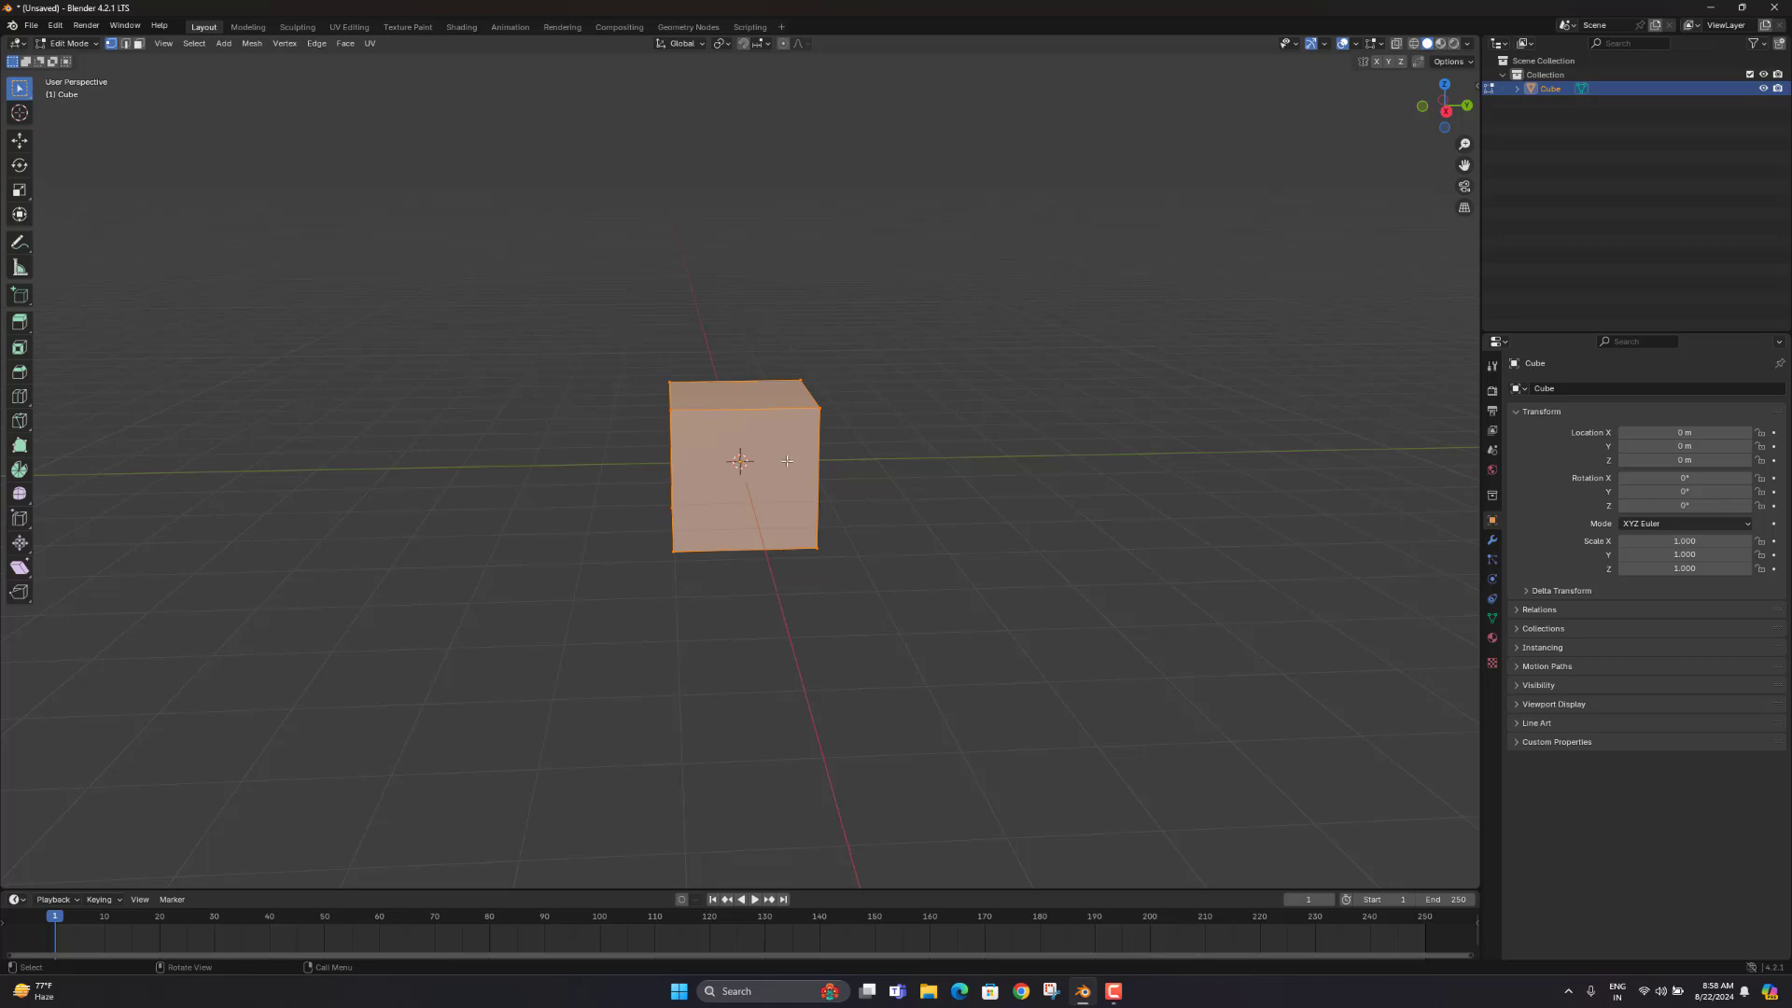
middle_click_drag(785, 460, 822, 491)
key("Tab")
key("Tab")
key("Tab")
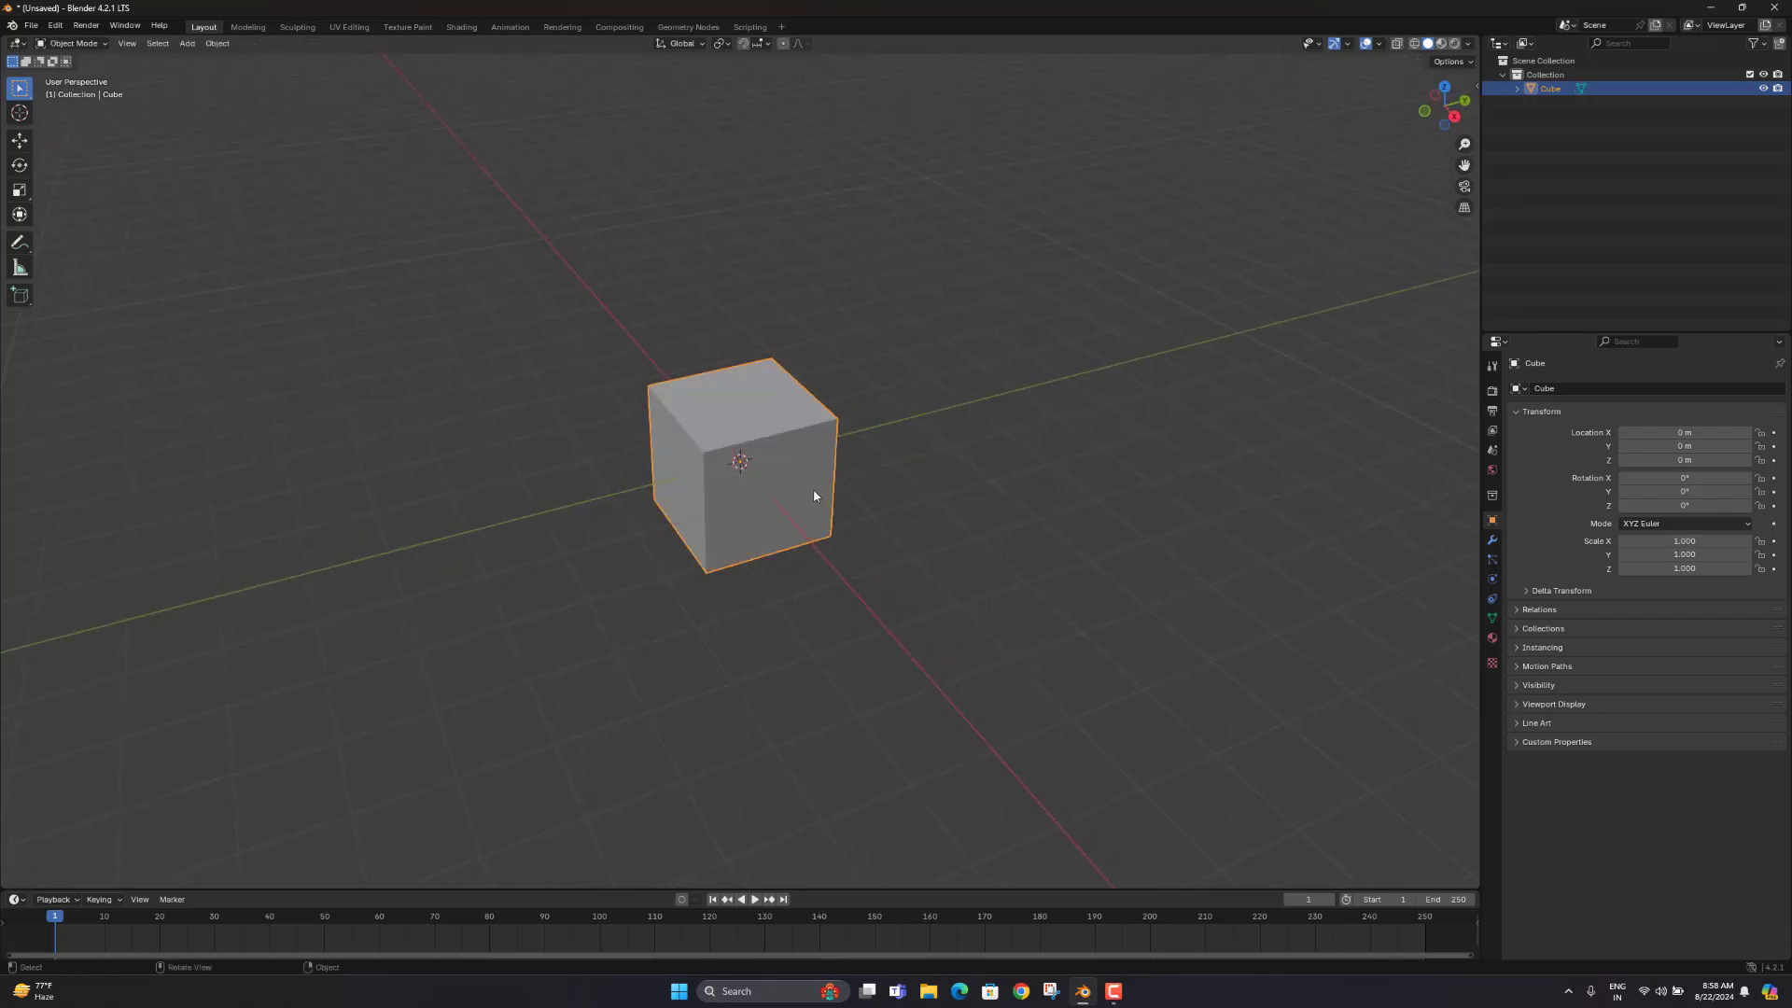
key("g")
key("z")
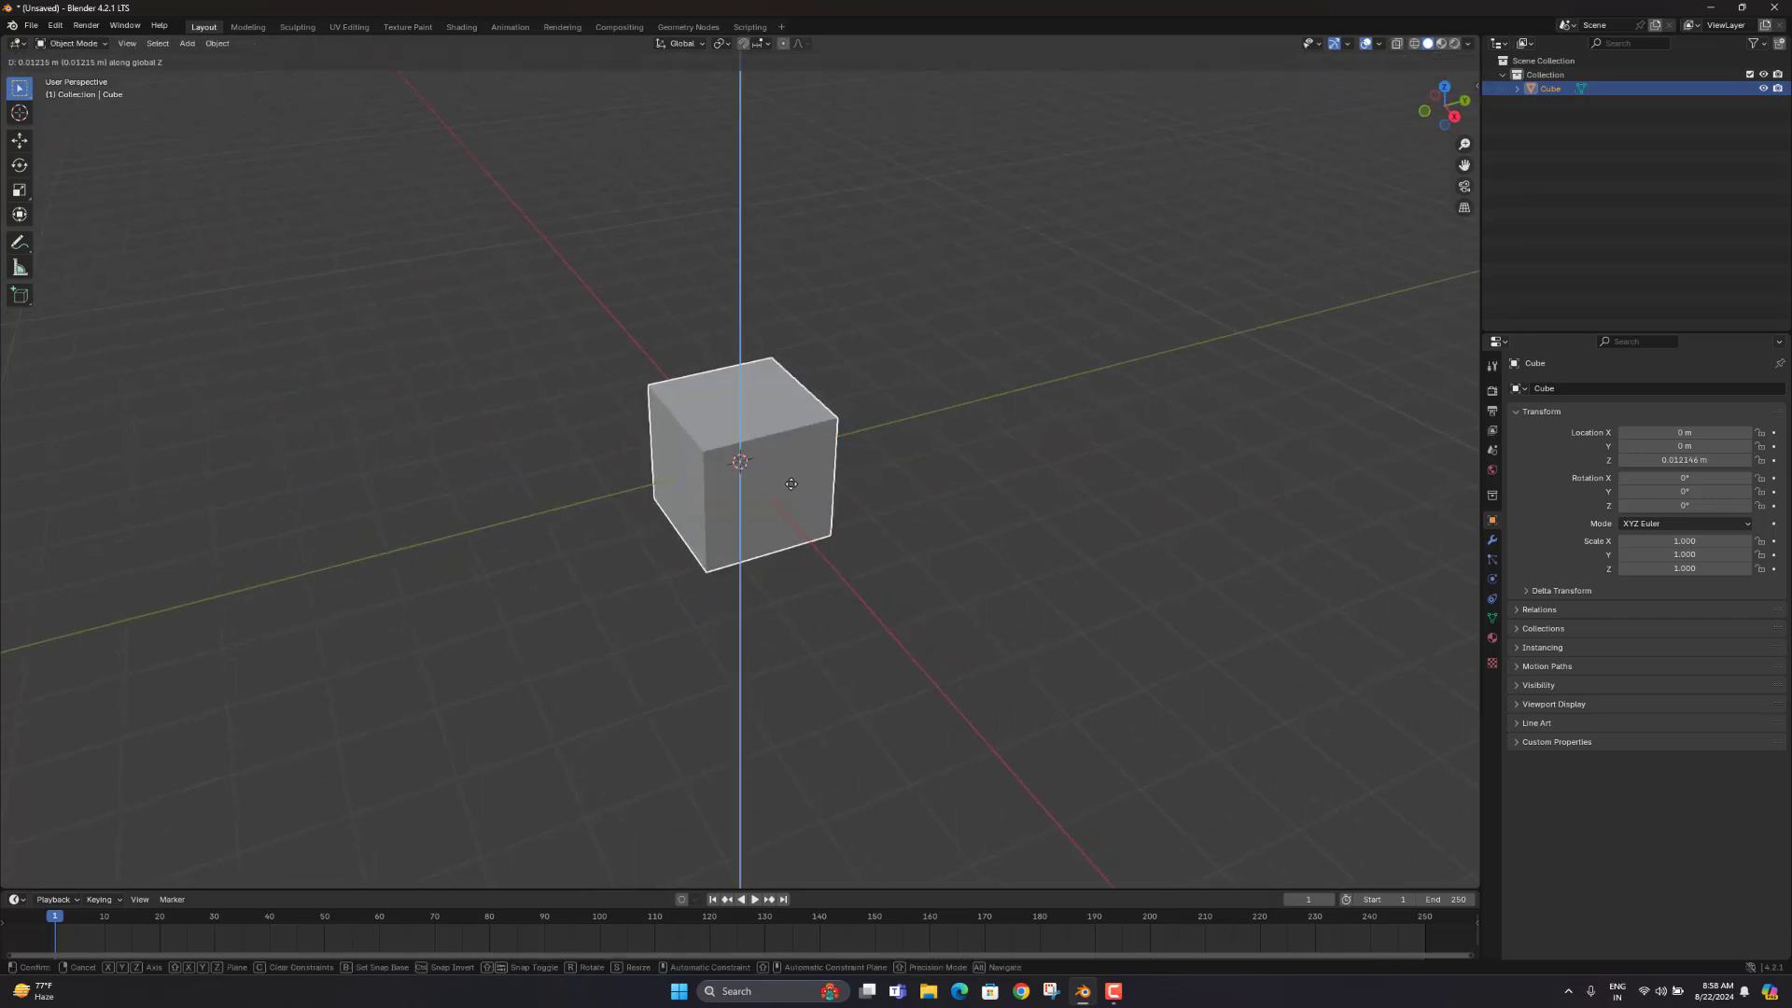
left_click(790, 443)
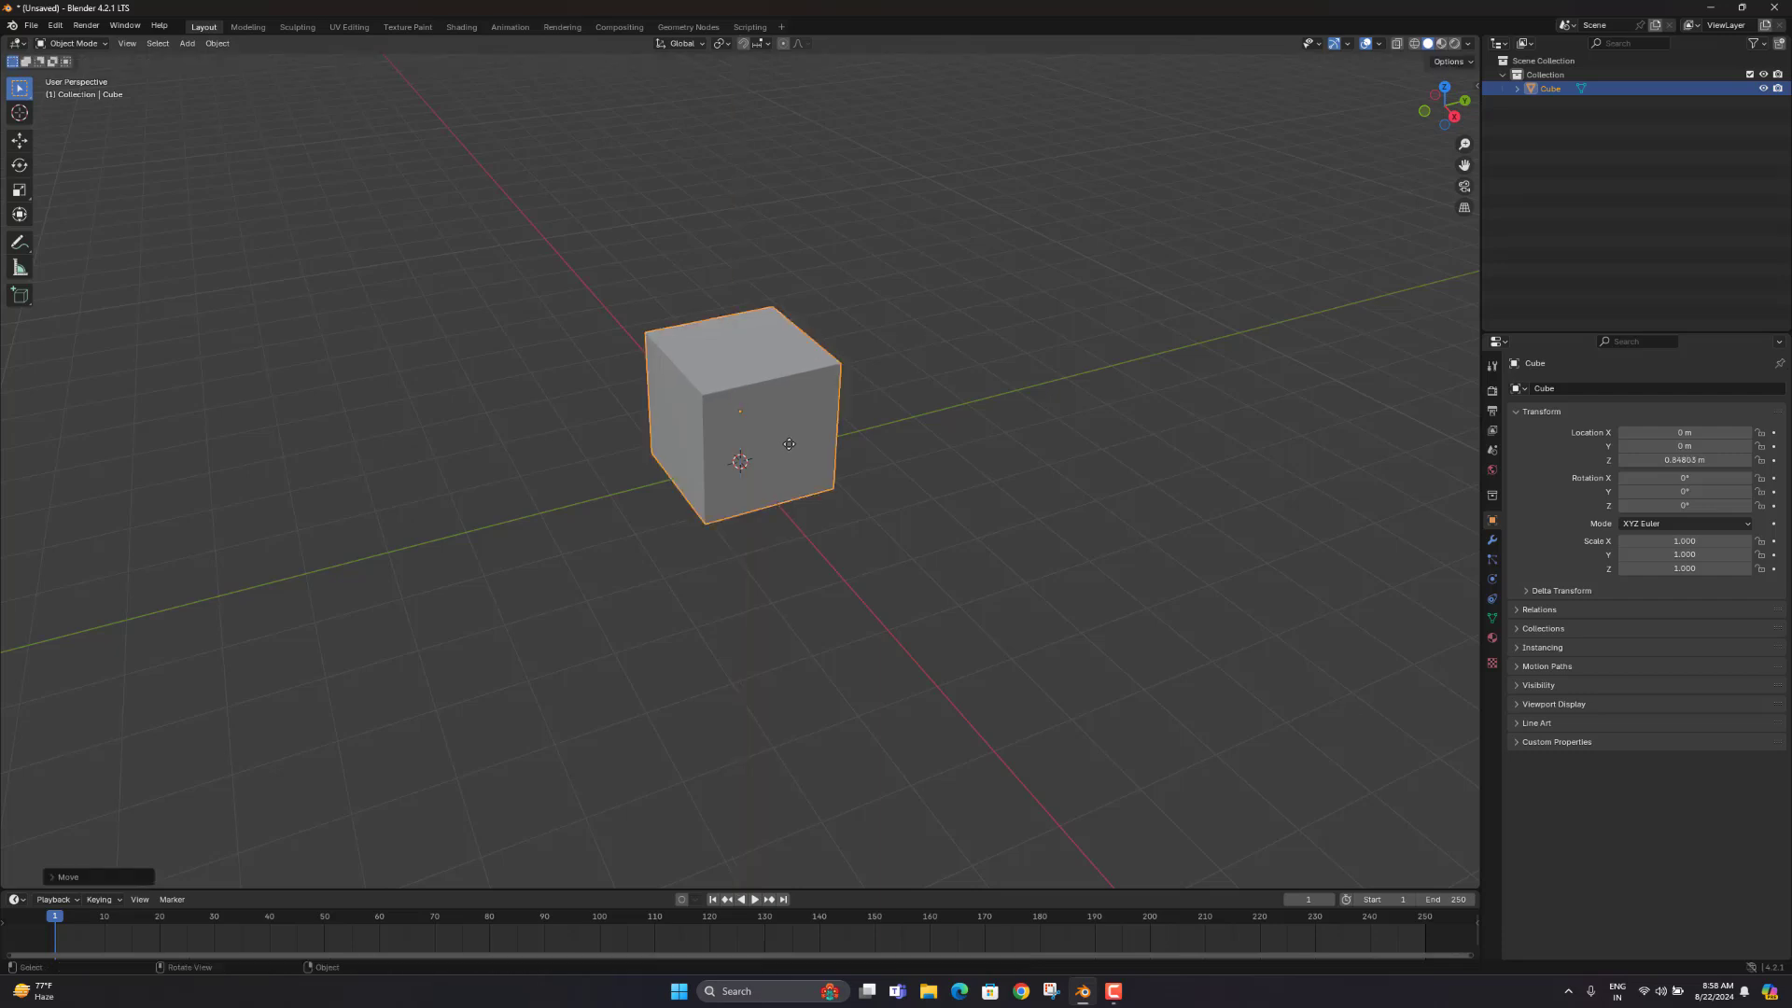
Step: In Edit Mode, select the cube's top vertices and move them up along Z to form a tall column
scroll(872, 495, "down", 3)
middle_click_drag(872, 496, 823, 558)
scroll(602, 616, "up", 3)
key("Tab")
scroll(627, 613, "up", 3)
left_click_drag(820, 418, 599, 477)
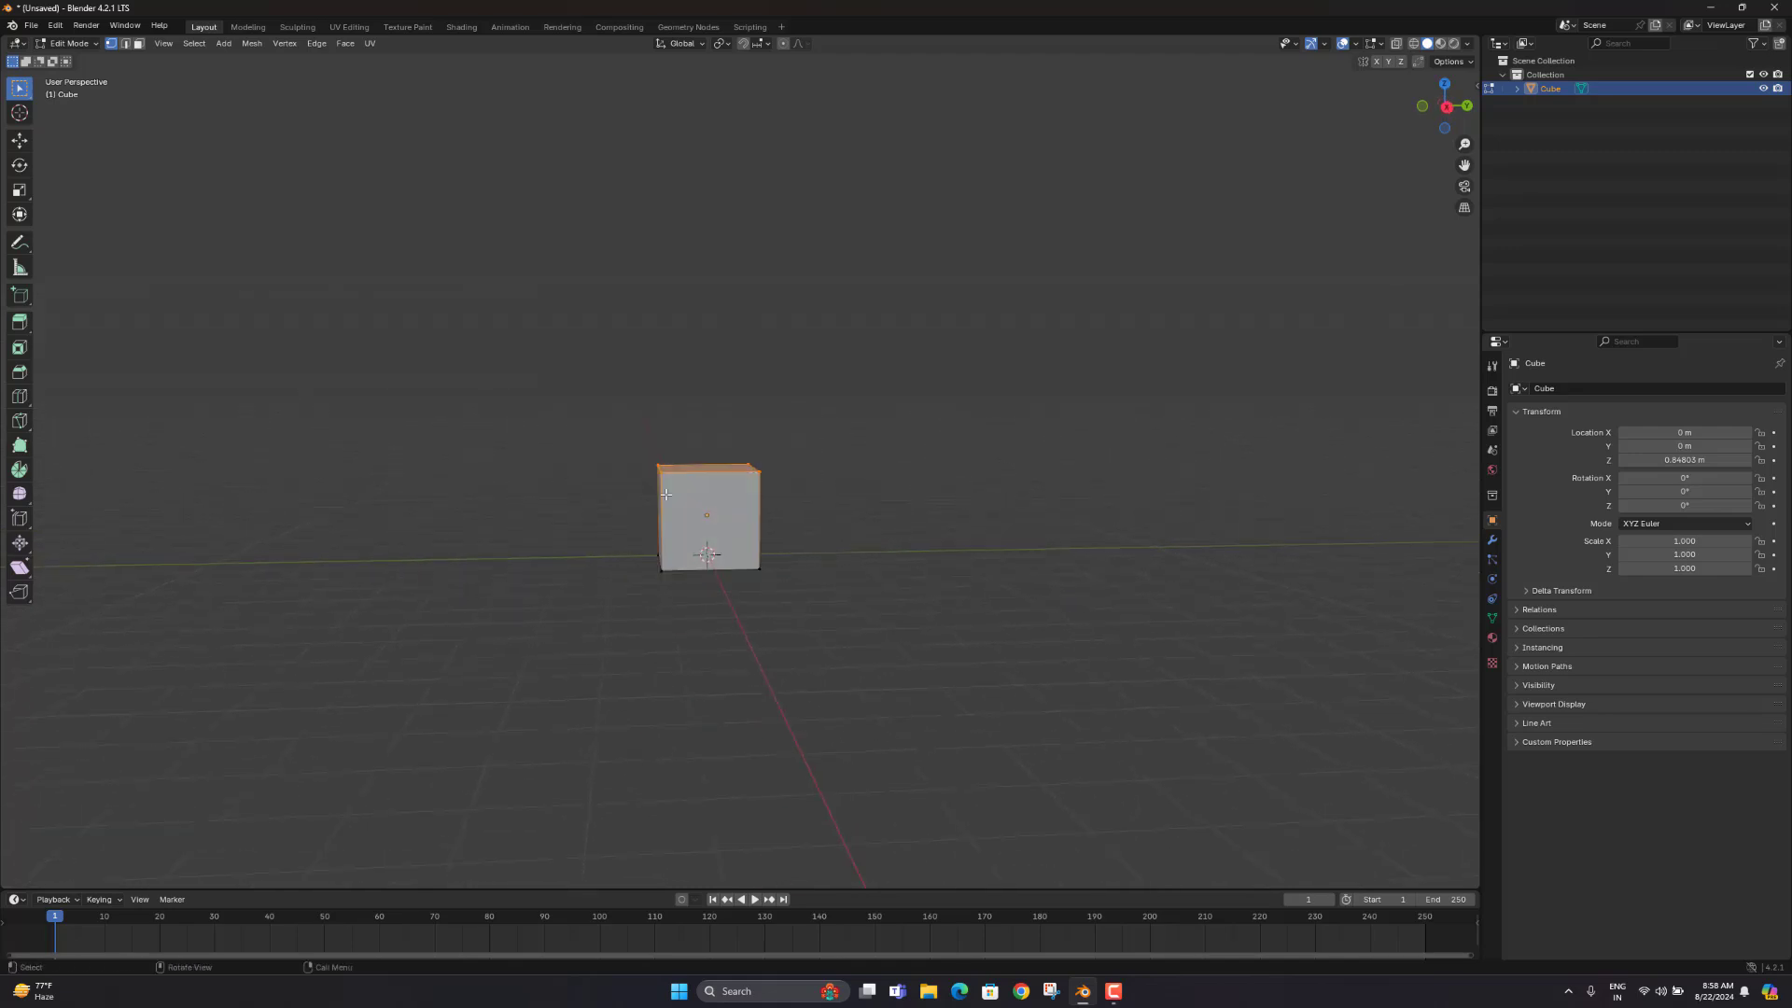
key("g")
key("z")
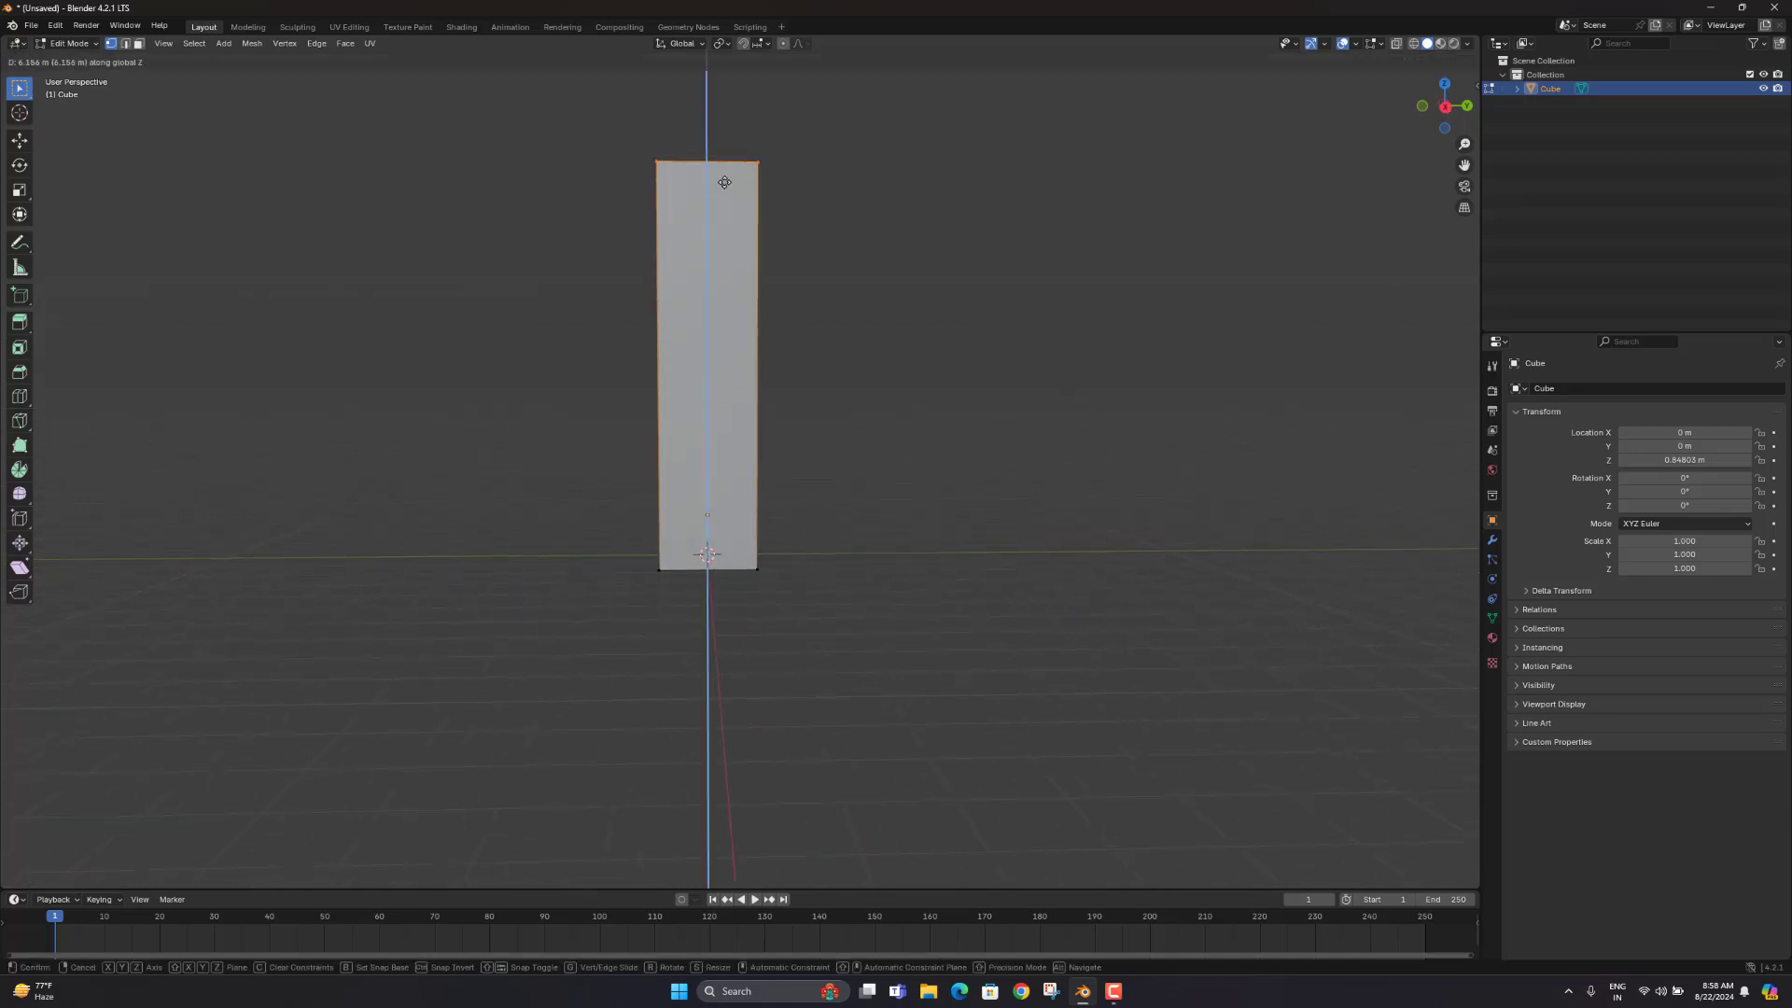
left_click(724, 93)
scroll(748, 324, "down", 3)
middle_click_drag(747, 324, 748, 433)
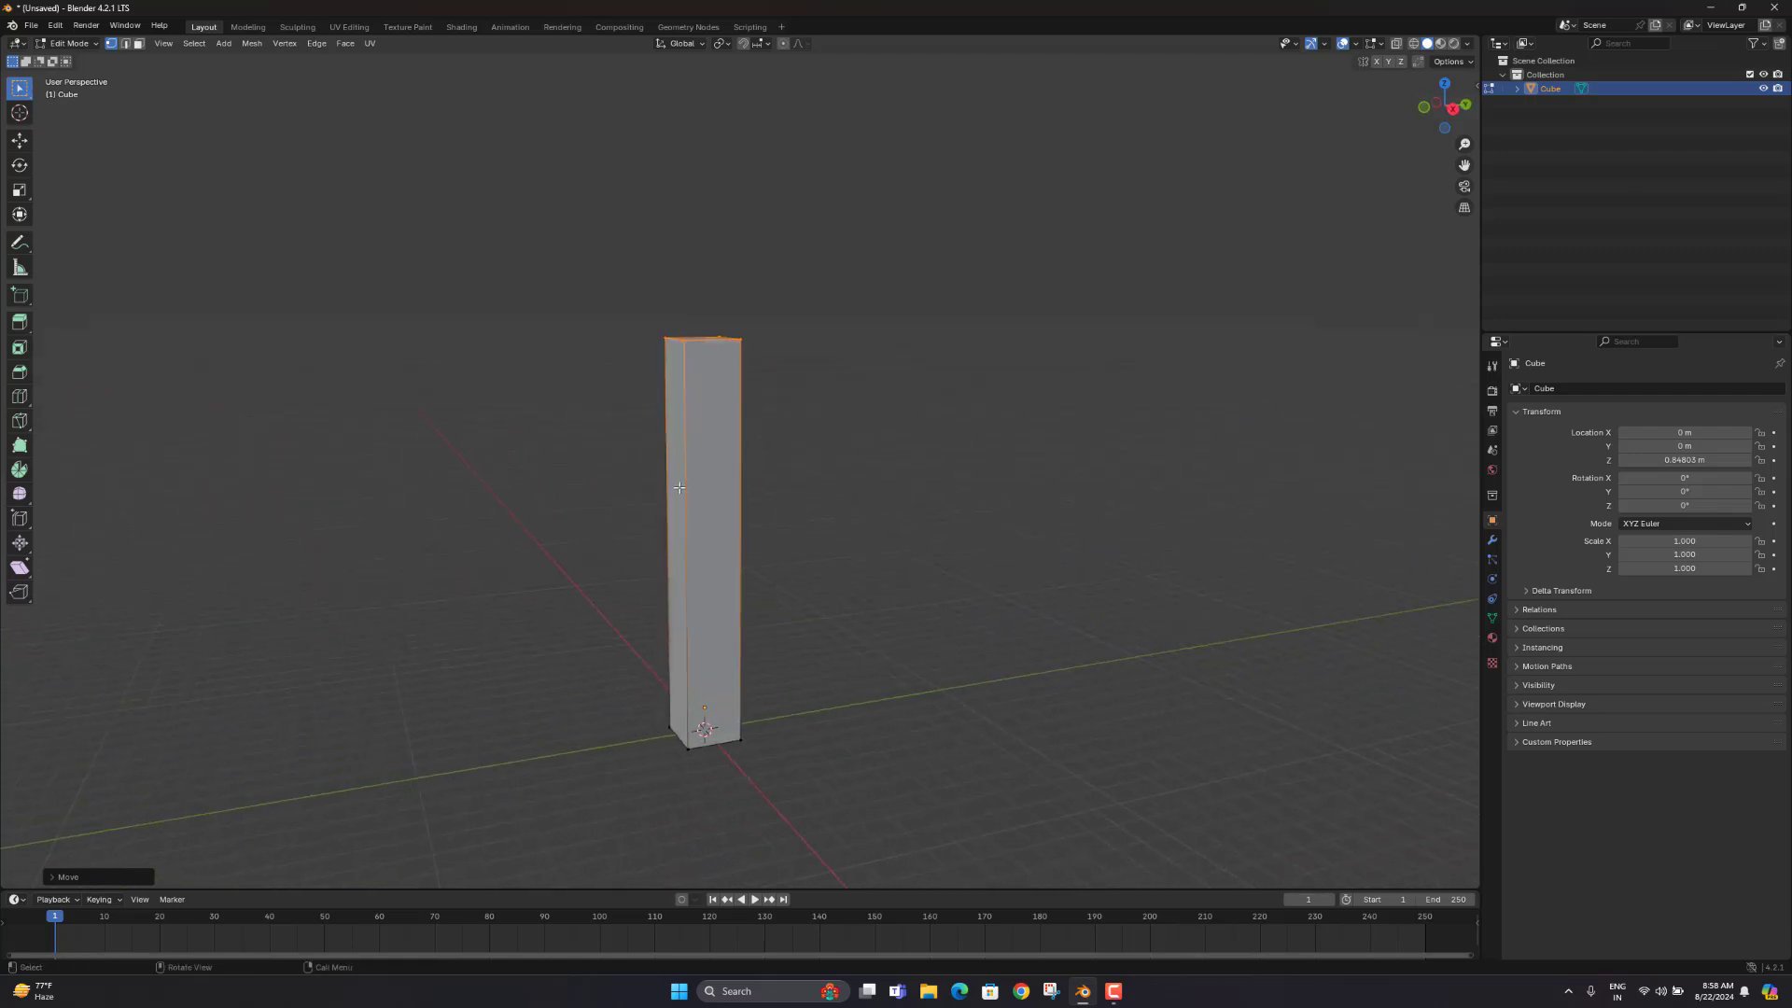
Step: Add eight evenly spaced horizontal loop cuts along the column's height without sliding them
middle_click_drag(680, 487, 681, 541)
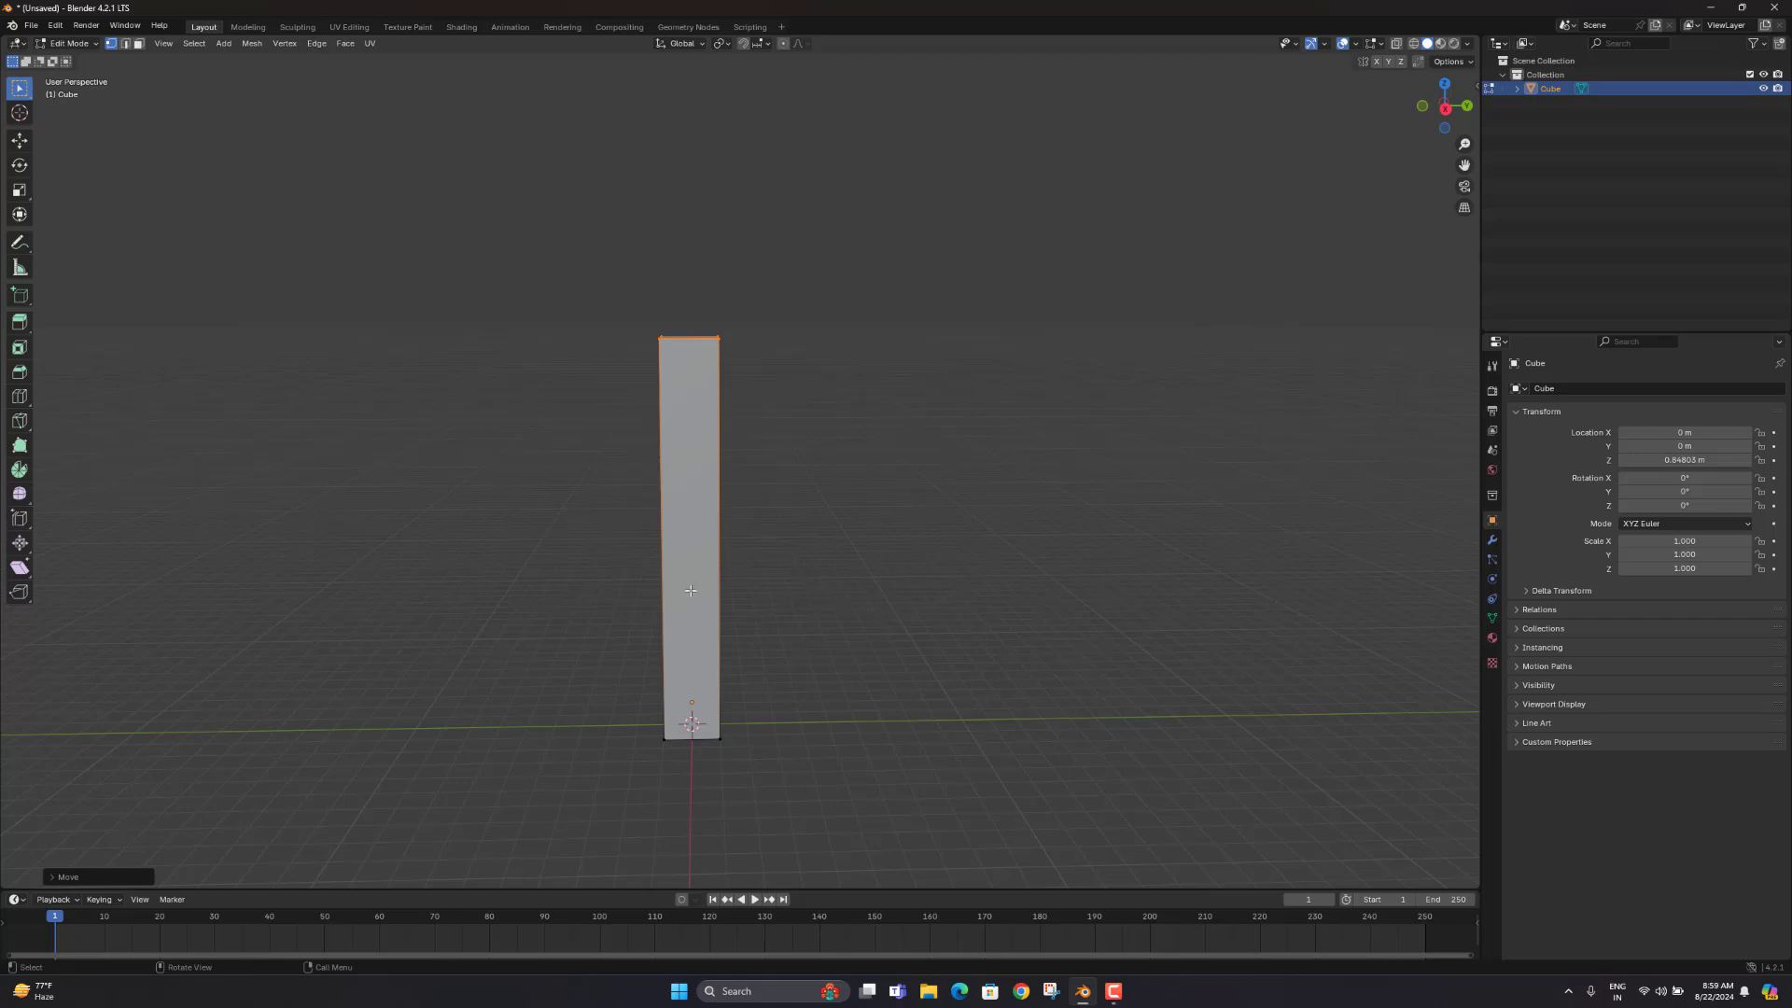
key("ctrl+r")
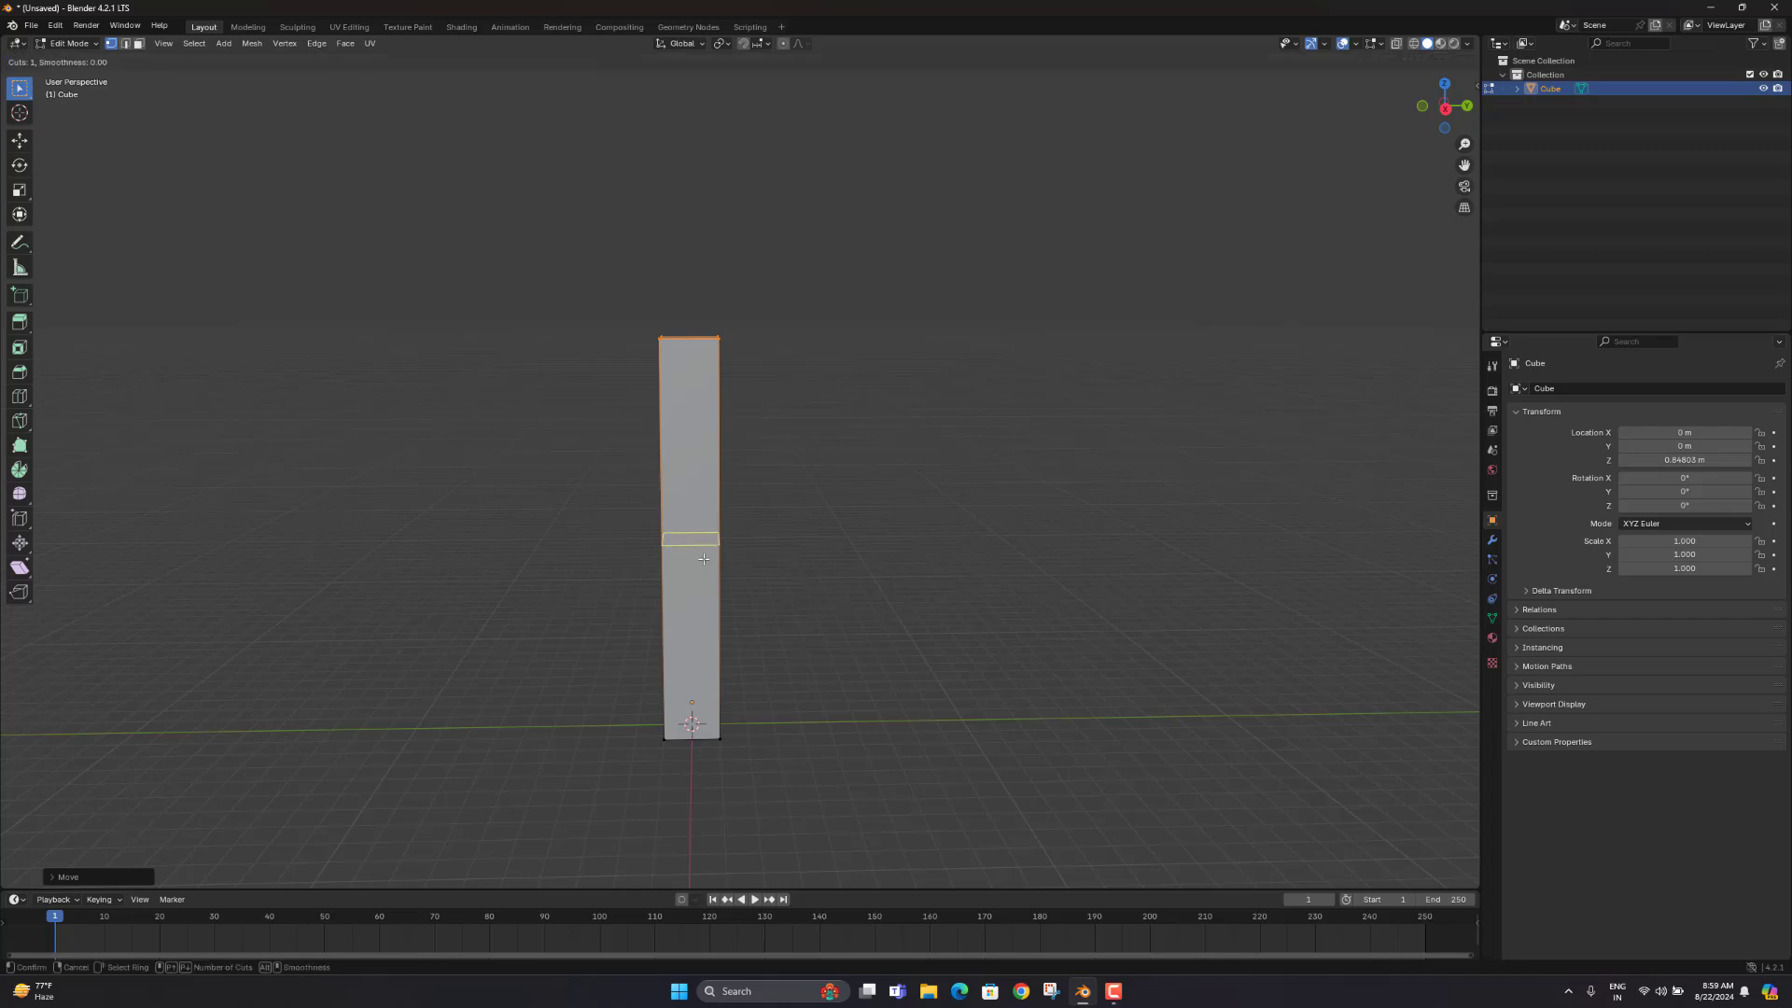
scroll(704, 559, "up", 2)
scroll(704, 559, "up", 2)
scroll(704, 559, "up", 3)
left_click(705, 559)
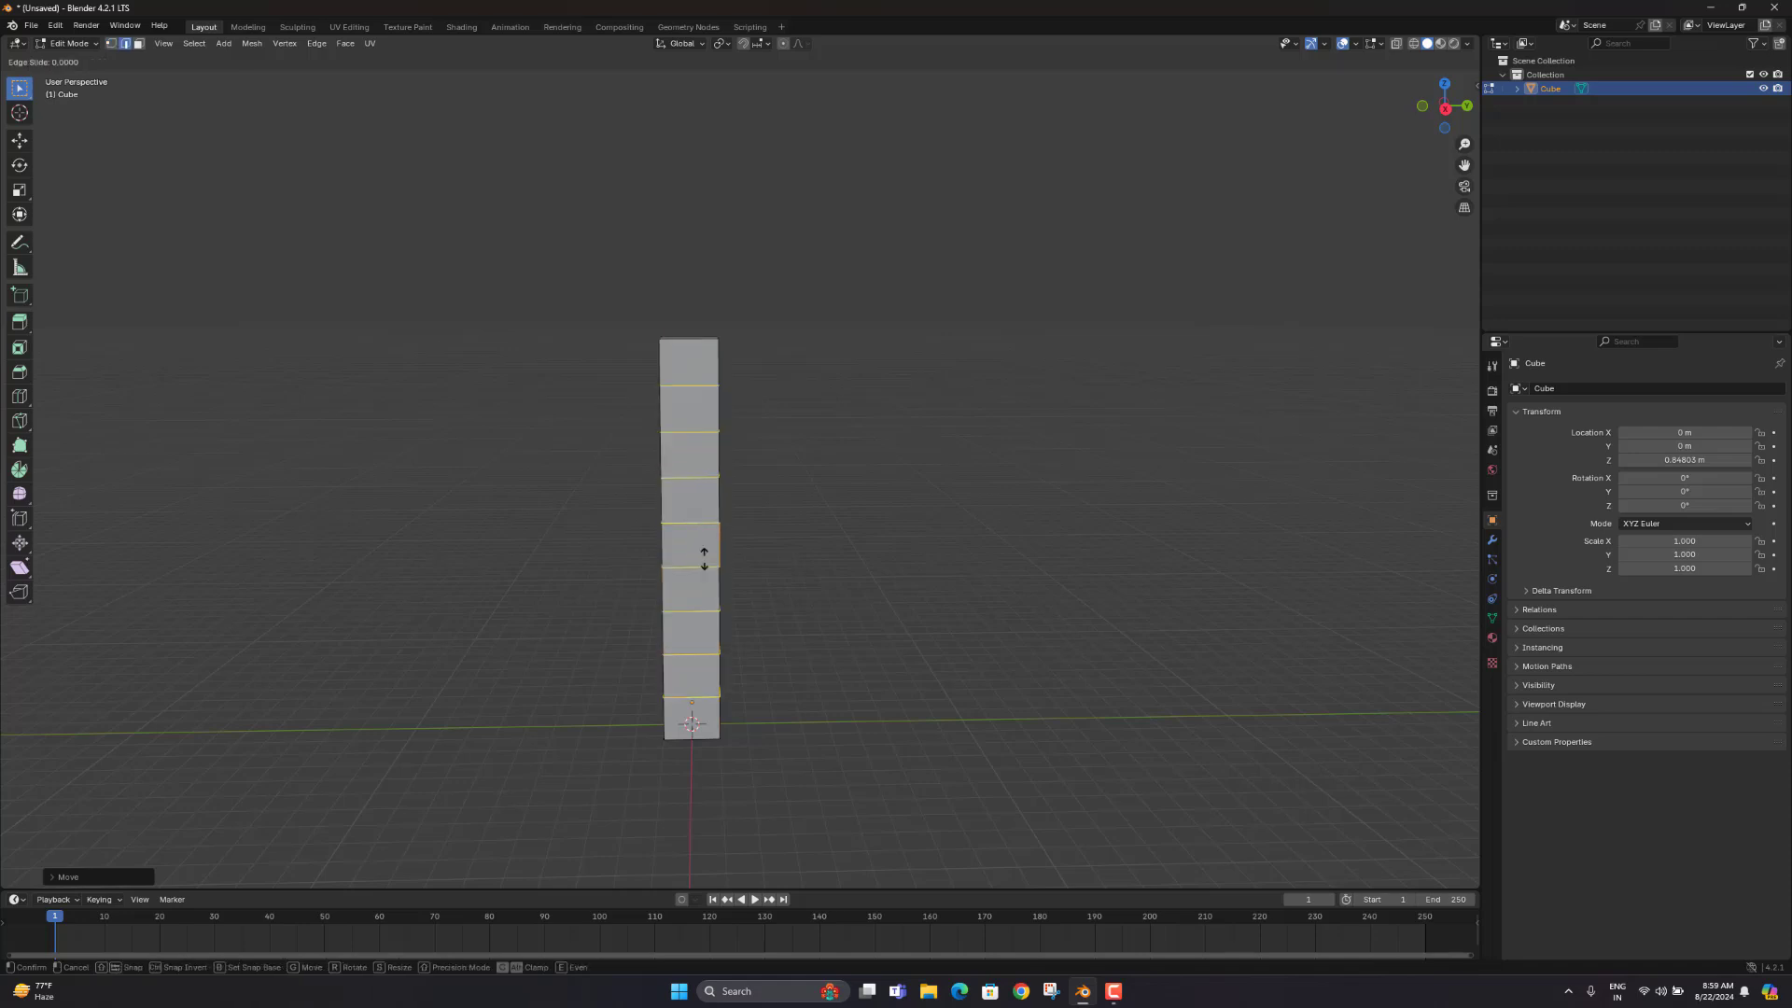
right_click(705, 560)
Step: Return to editing the column, clear its selection and switch to face selection
middle_click_drag(704, 560, 824, 591)
key("Tab")
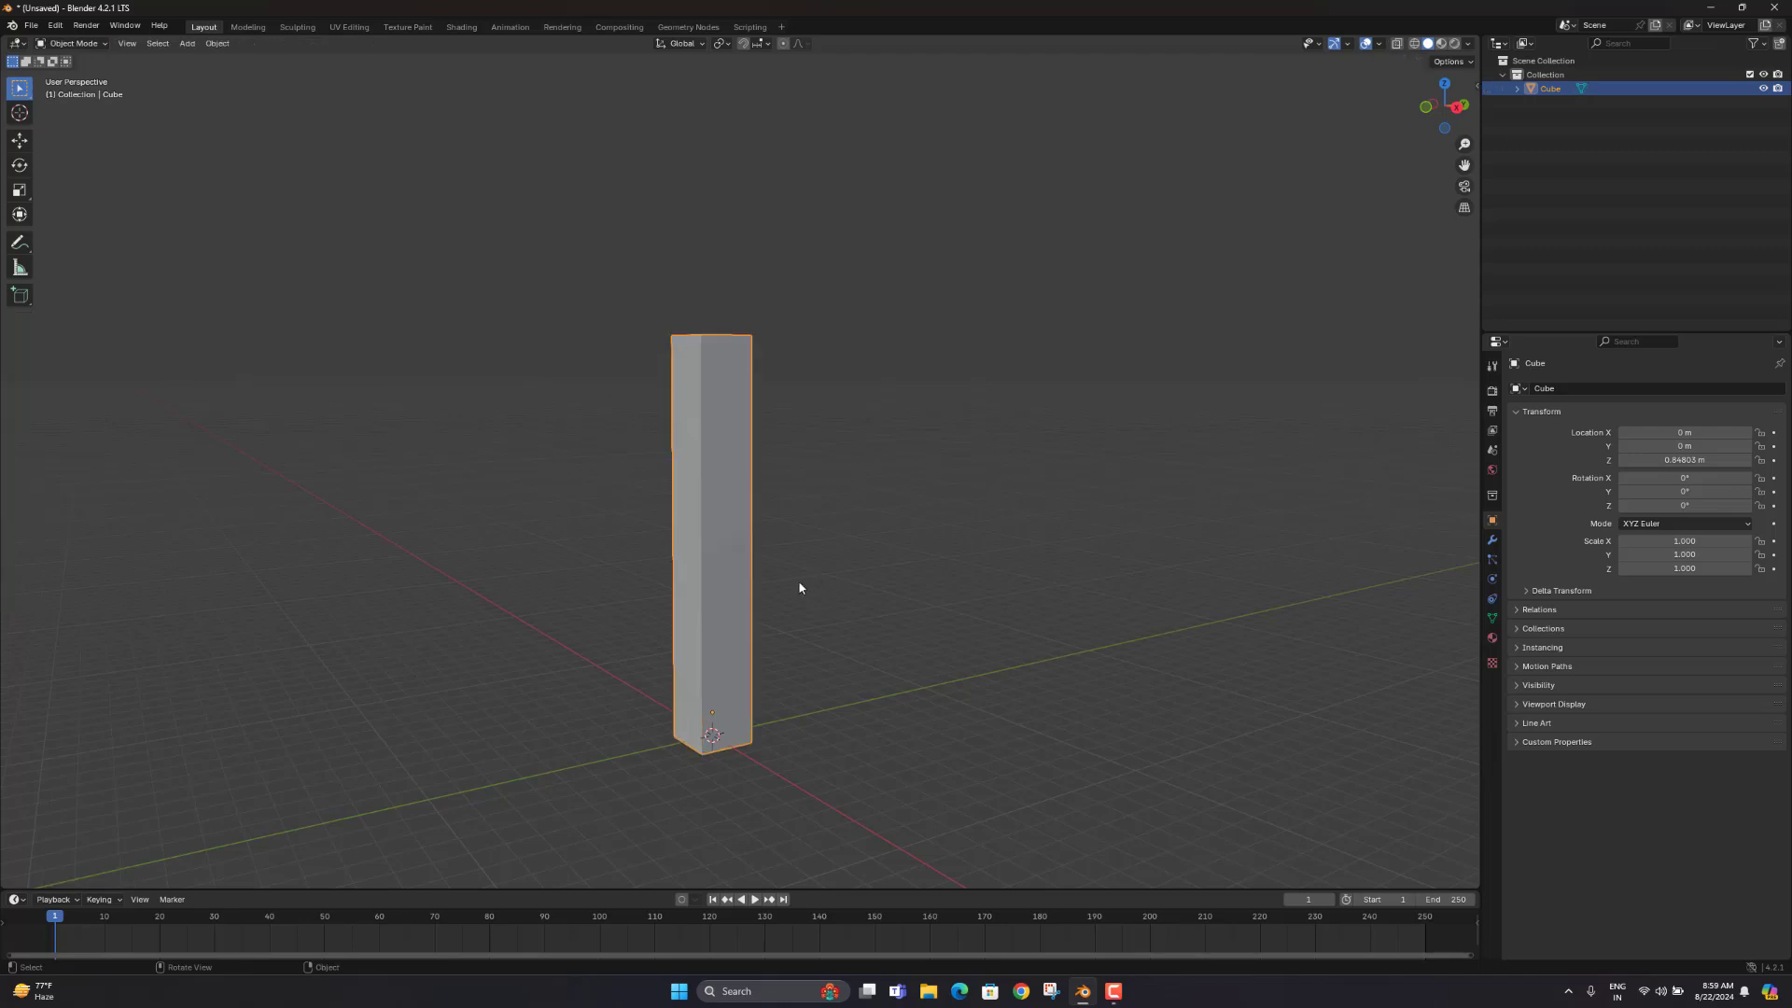
key("Tab")
left_click(759, 469)
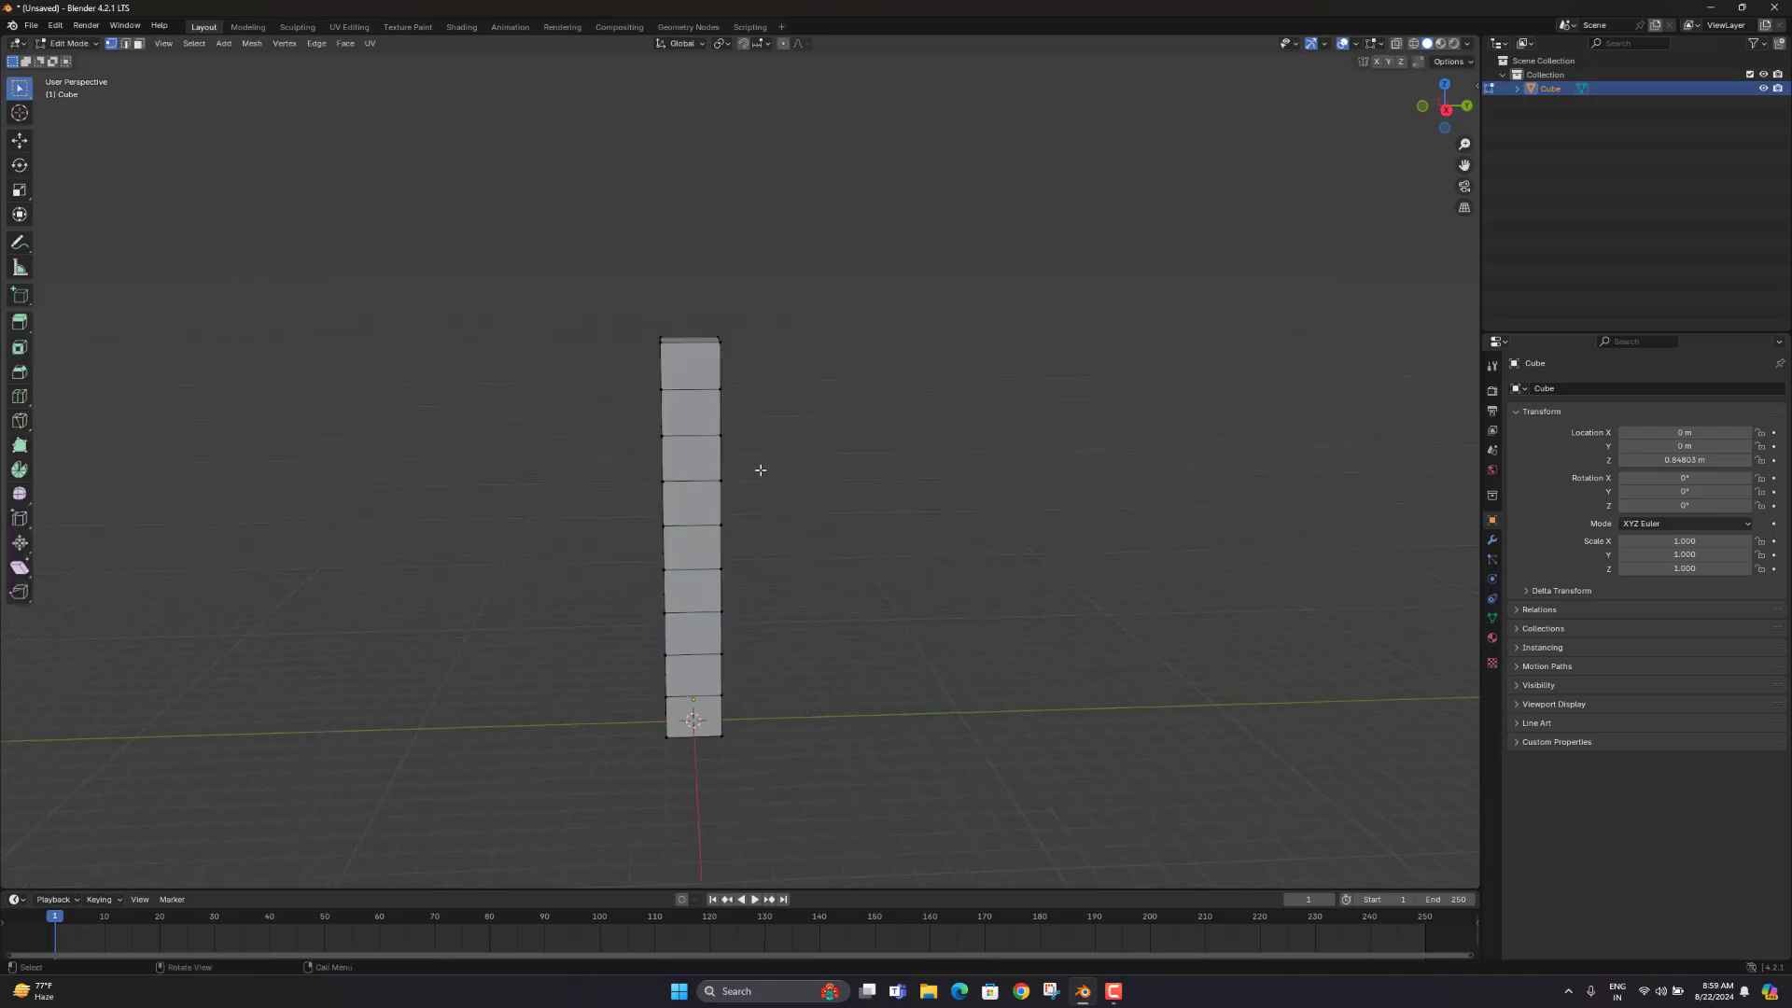
key("3")
Step: Add a Simple Deform modifier to the column
left_click(1491, 543)
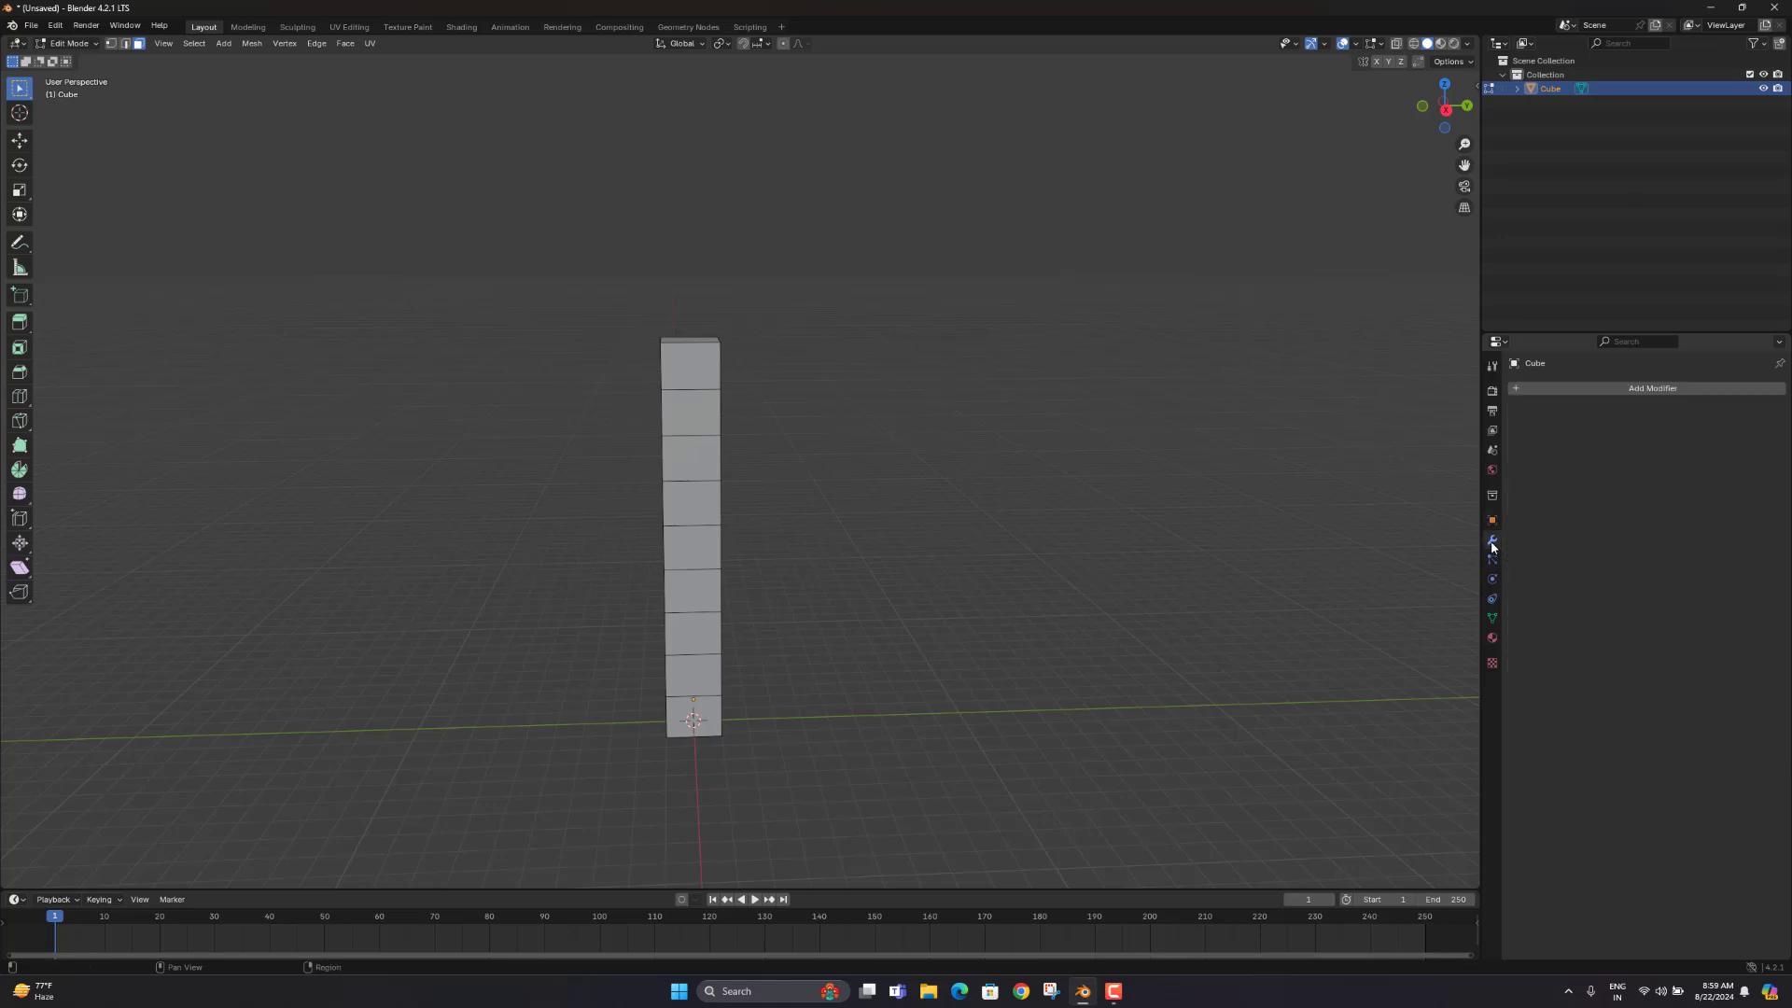
left_click(1551, 389)
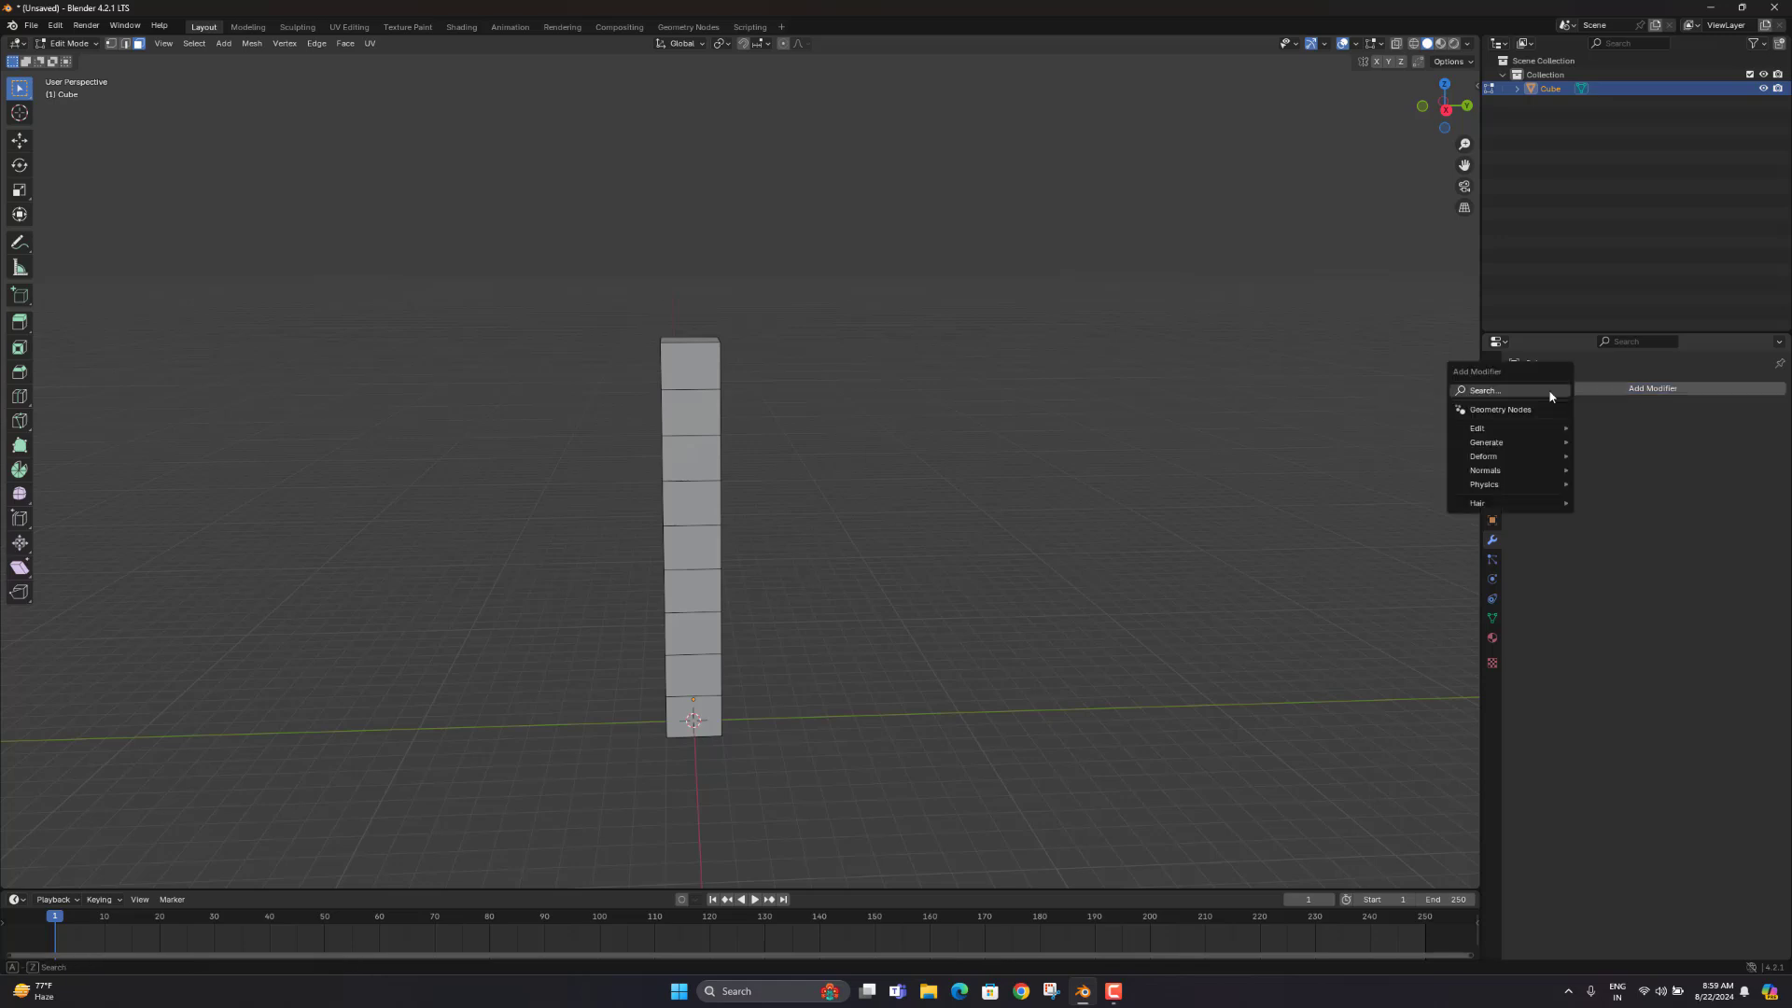
left_click(1569, 385)
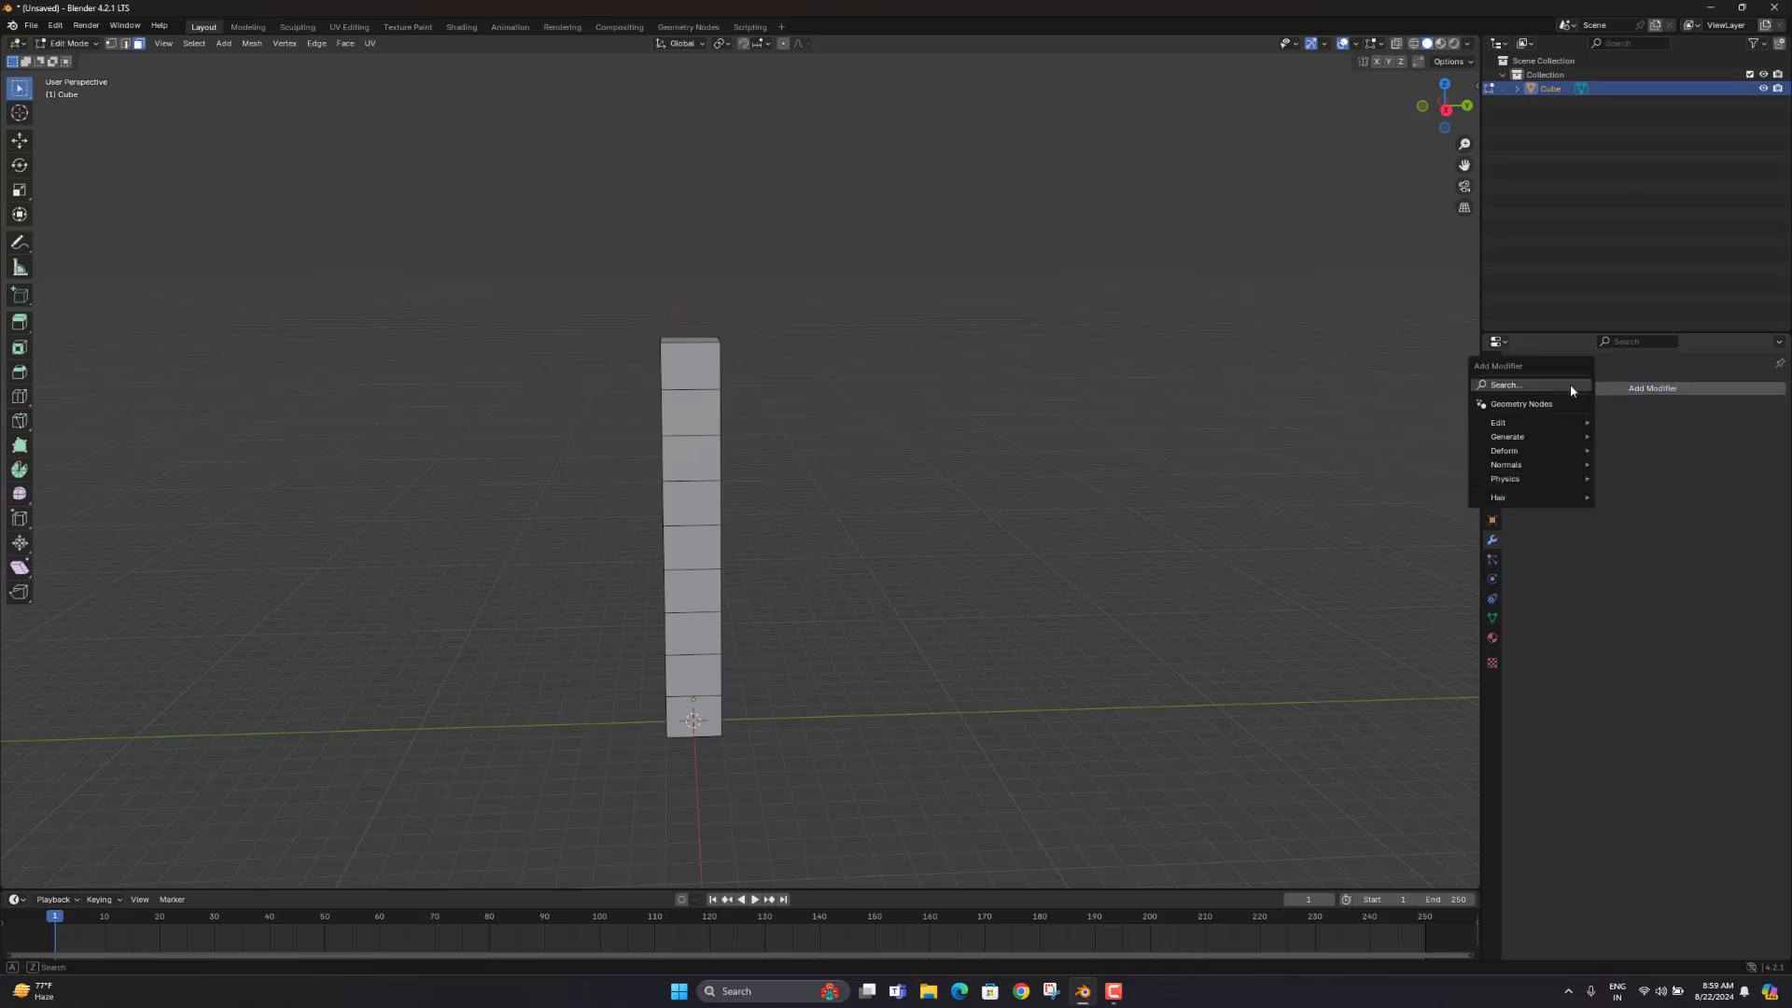
mouse_move(1550, 427)
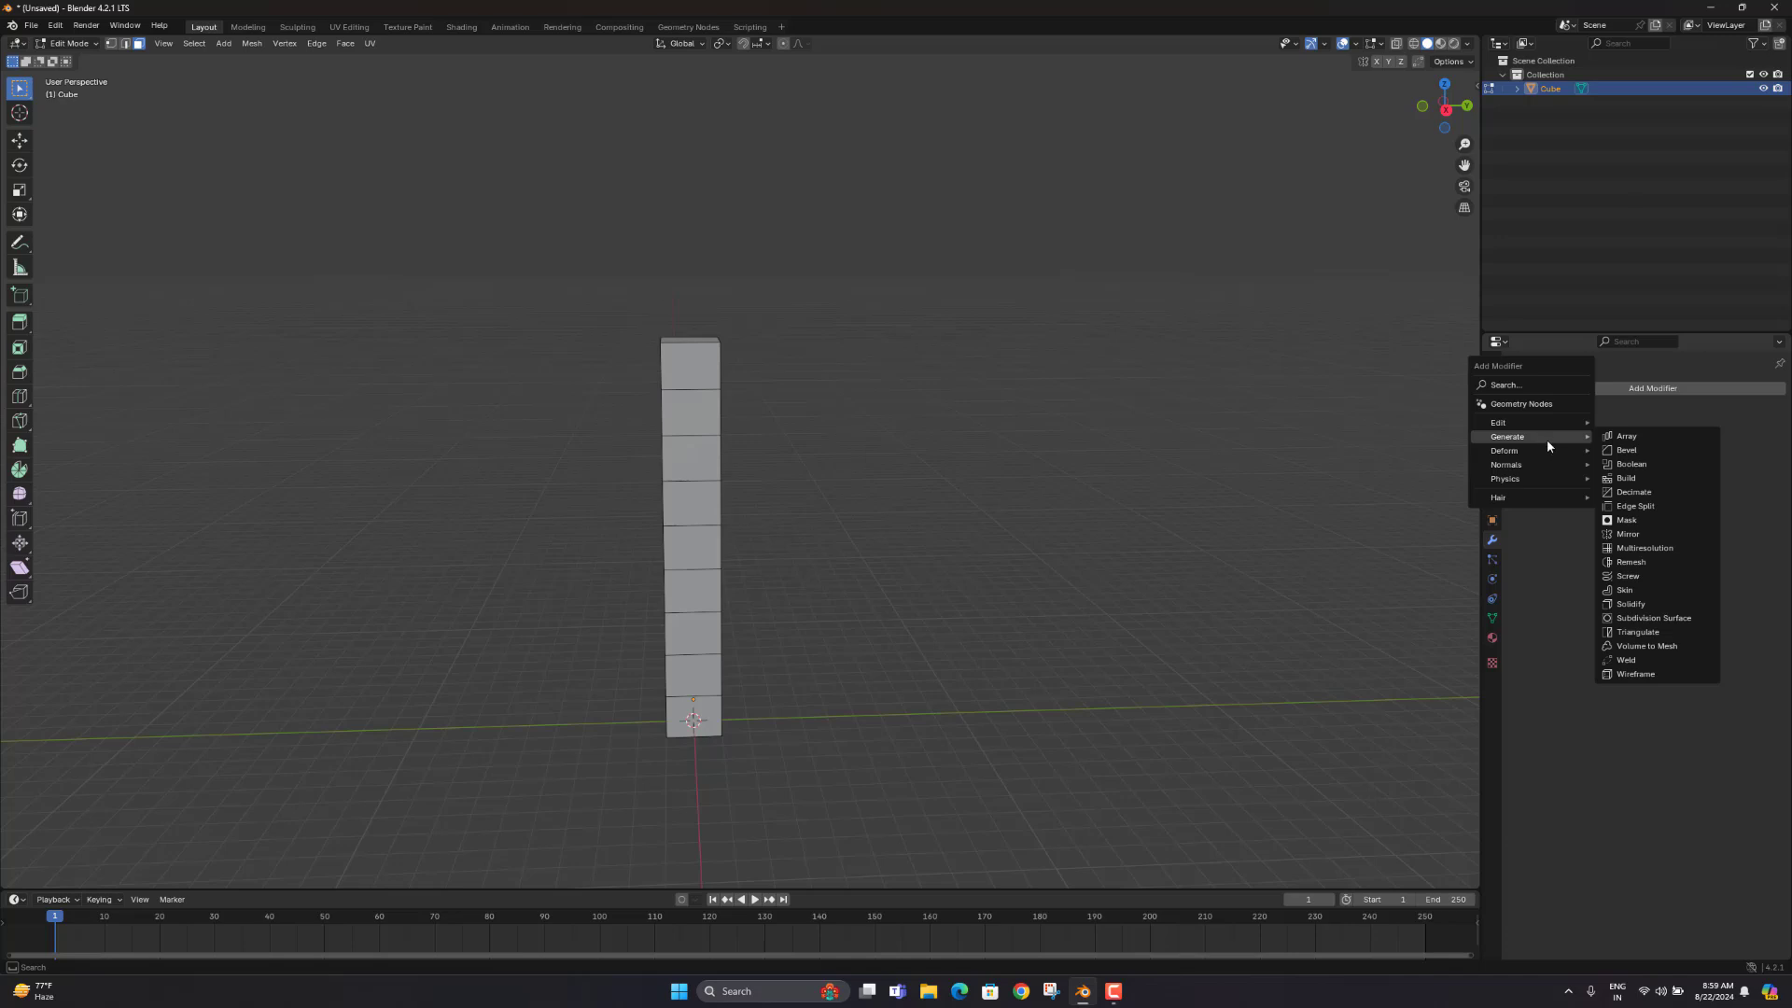
left_click(1648, 391)
mouse_move(1603, 450)
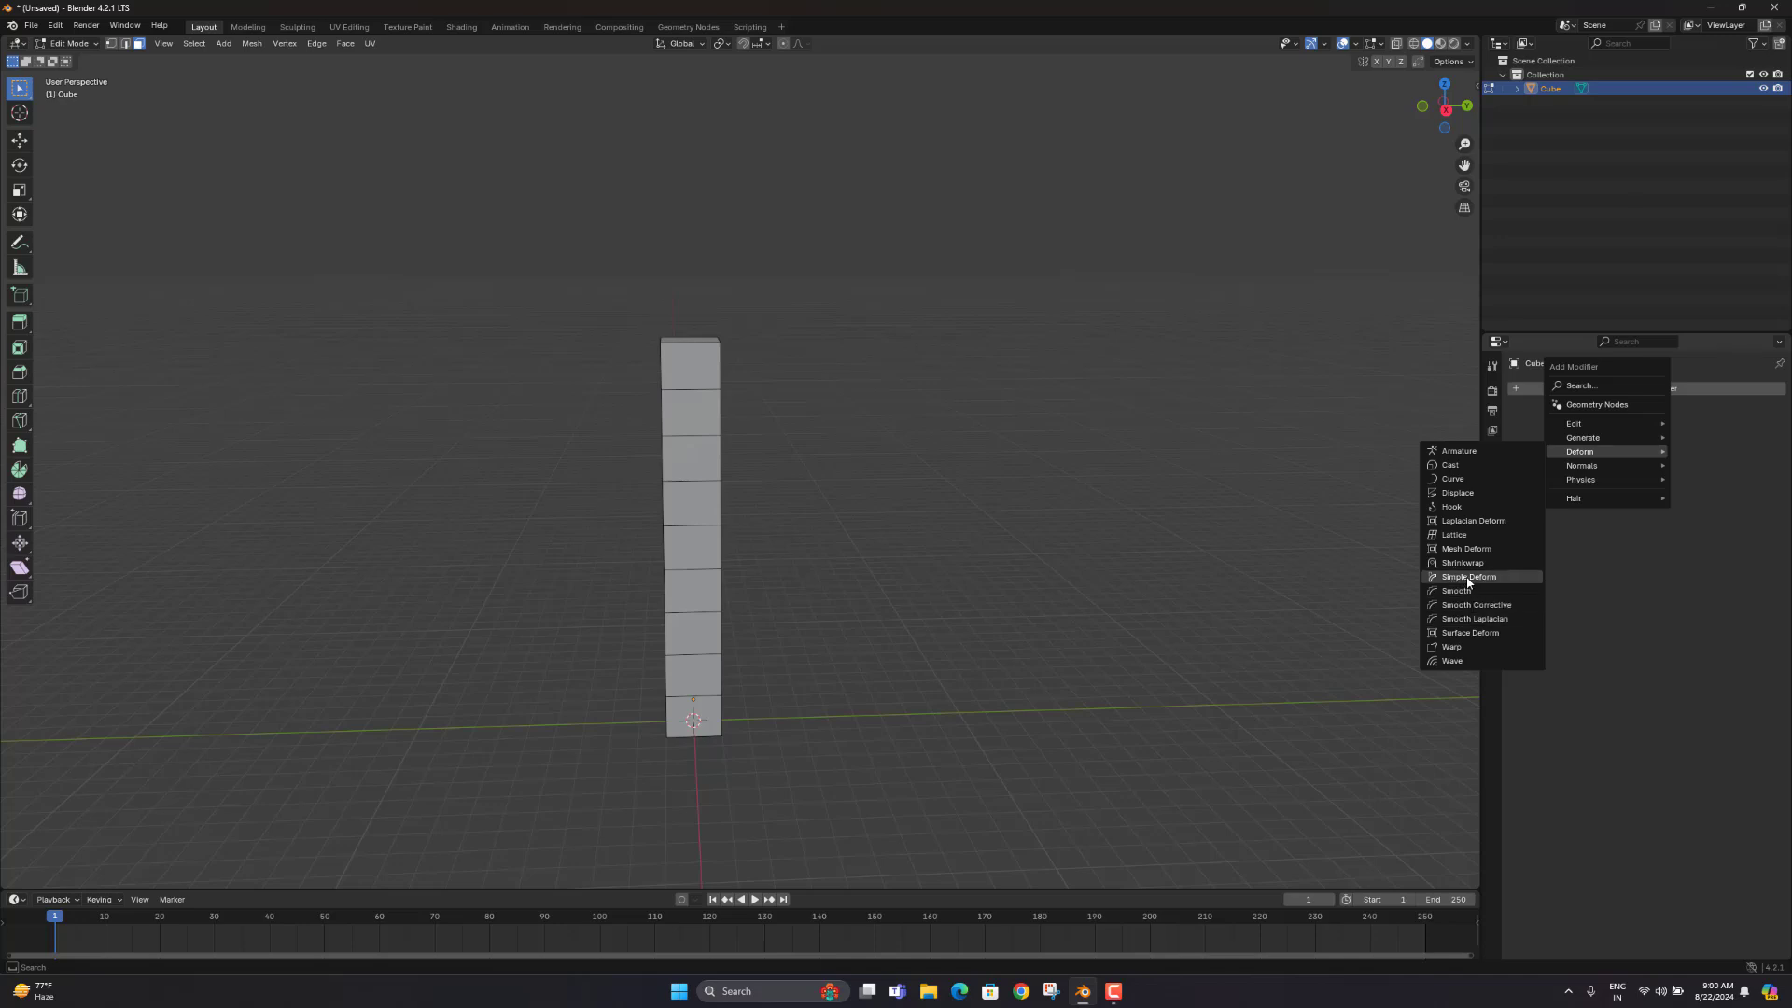
left_click(1468, 577)
mouse_move(857, 517)
middle_mouse_down()
mouse_move(796, 532)
mouse_move(839, 512)
middle_mouse_up()
scroll(742, 414, "up", 3)
scroll(765, 446, "down", 3)
middle_click_drag(771, 456, 974, 476)
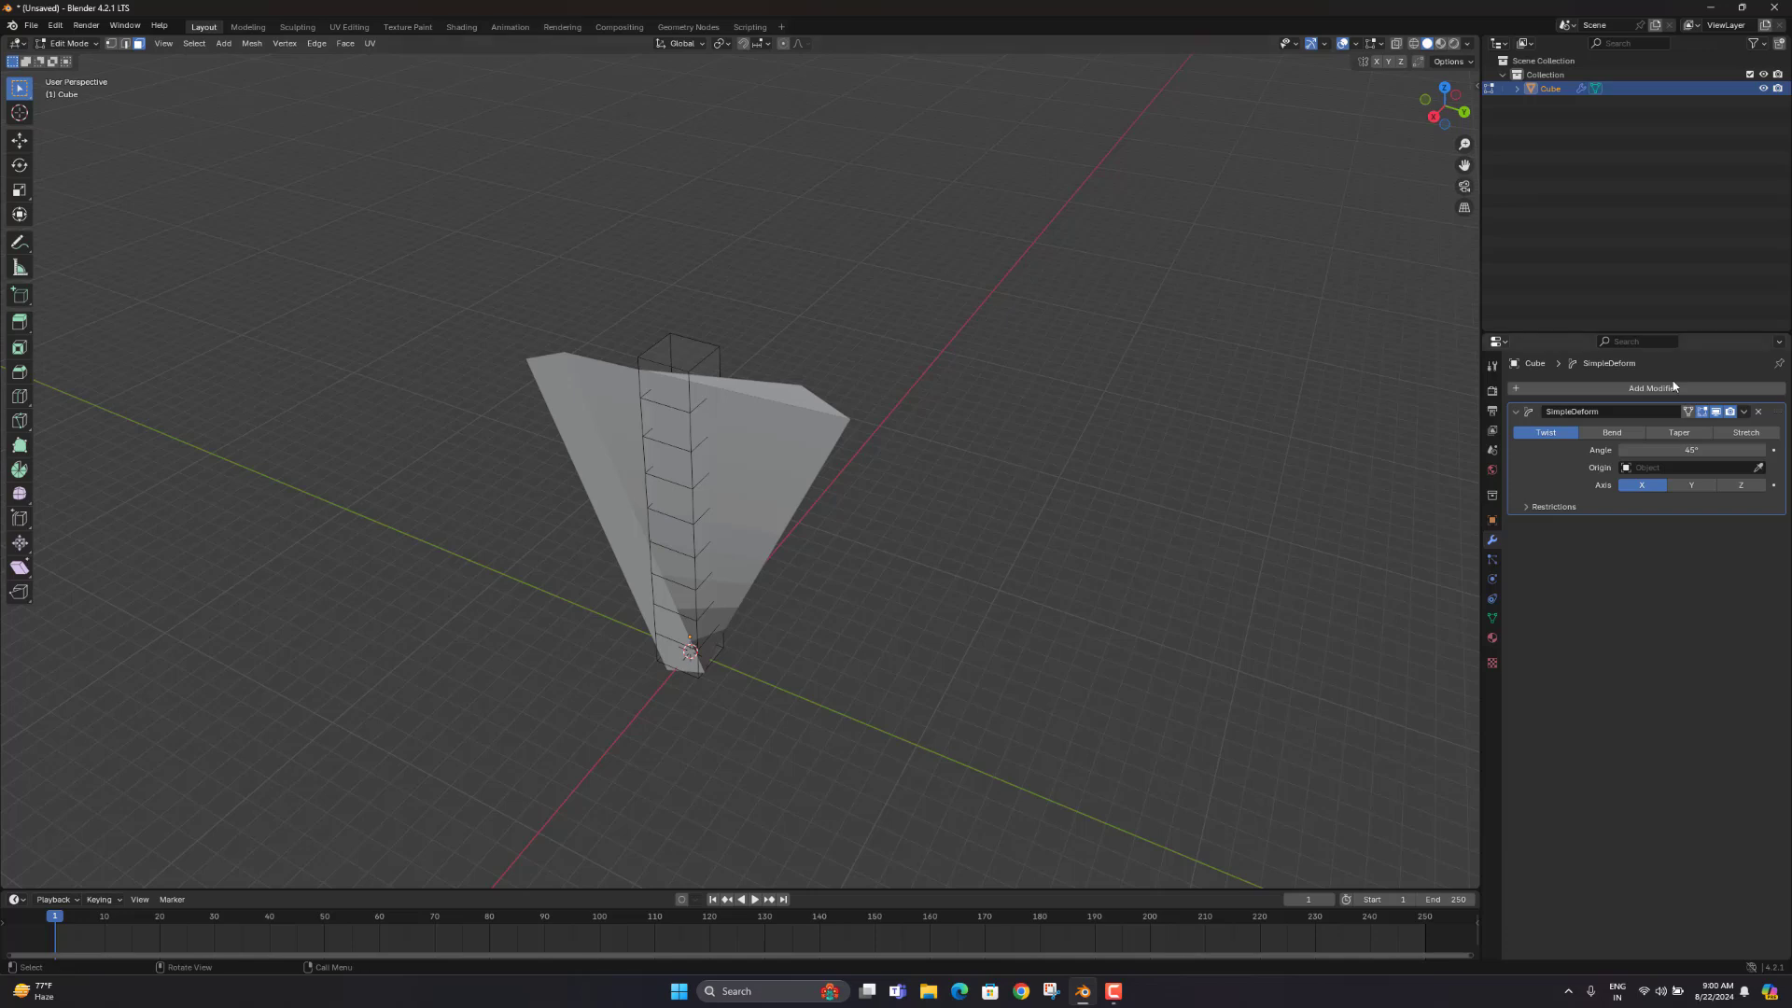
Step: Switch the Simple Deform modifier to Bend and display its effect on the editable mesh cage
left_click(1611, 433)
middle_click_drag(709, 560, 688, 424)
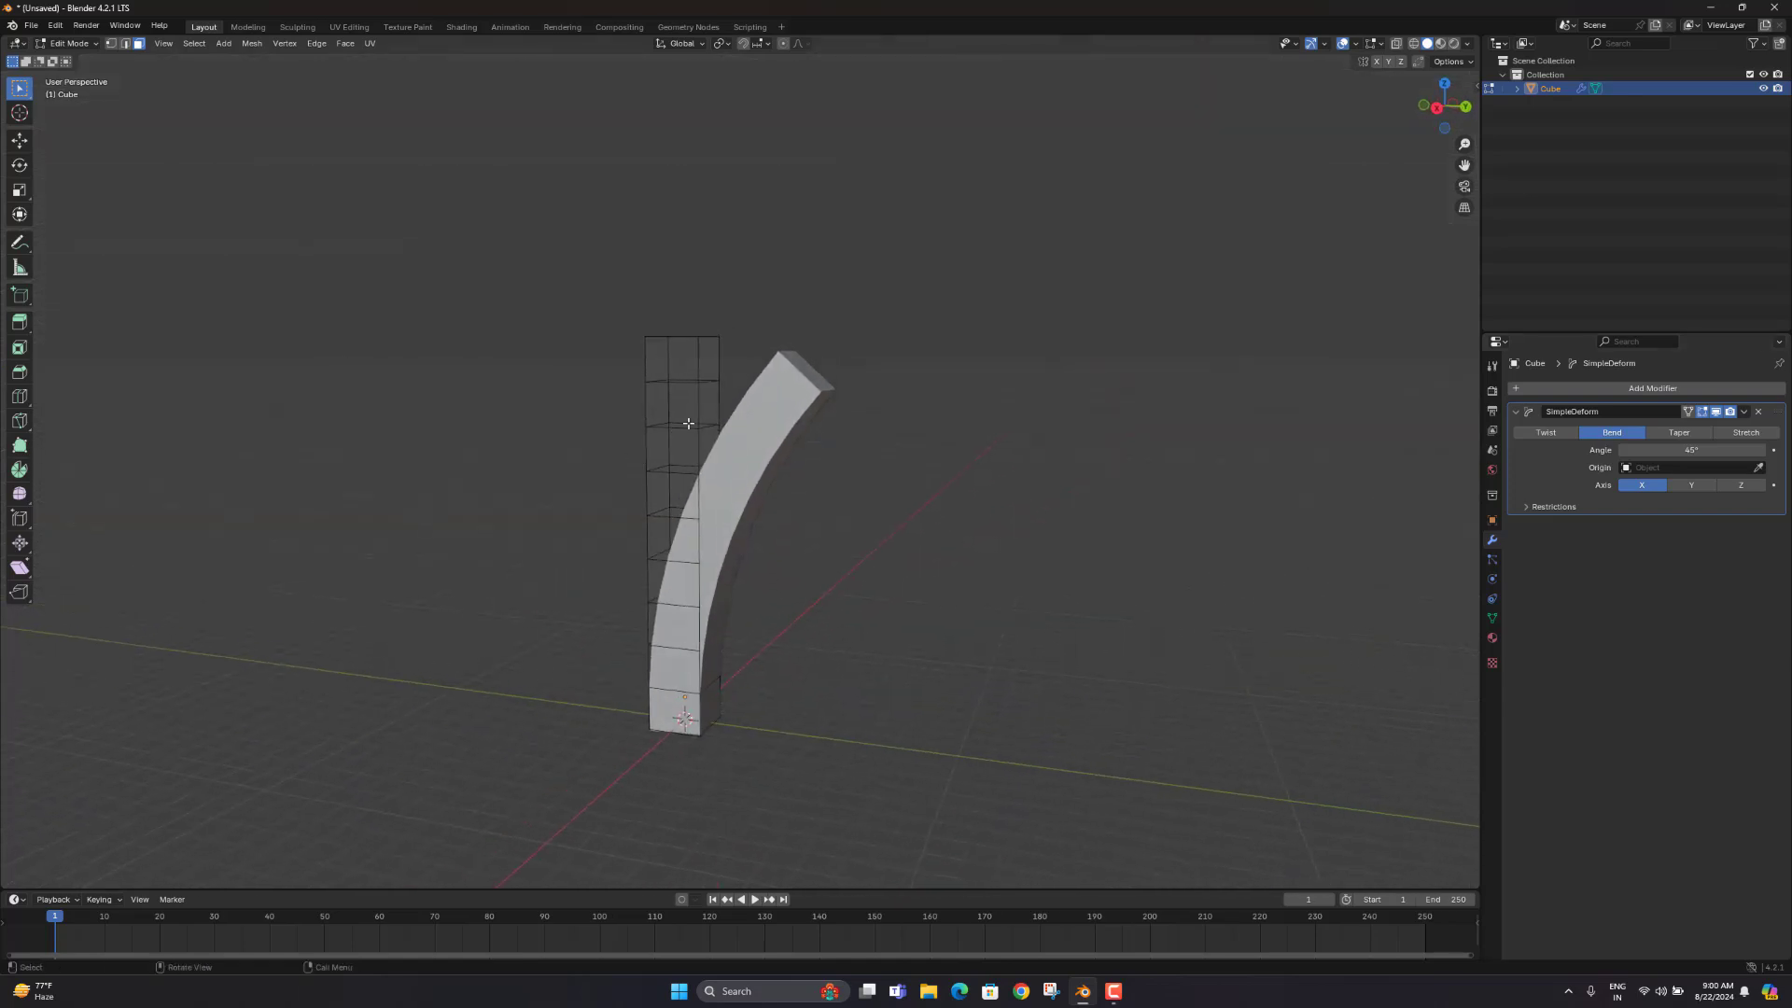
middle_click_drag(670, 488, 681, 489)
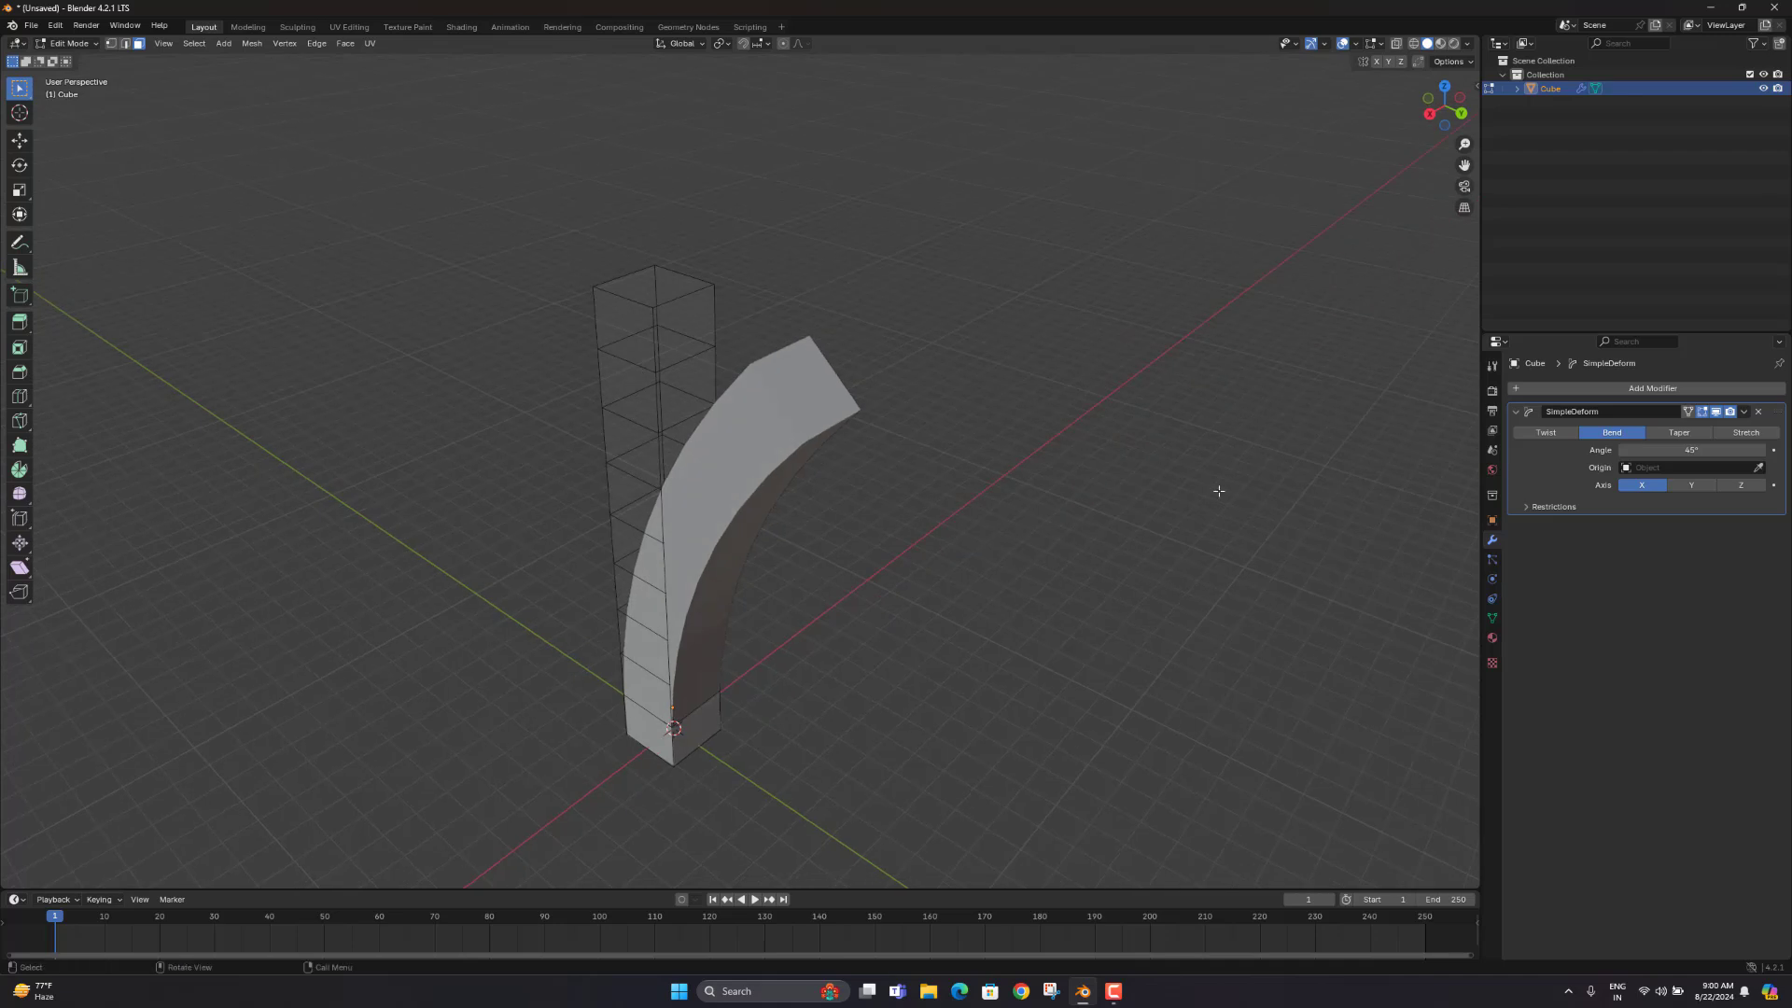
left_click(1689, 411)
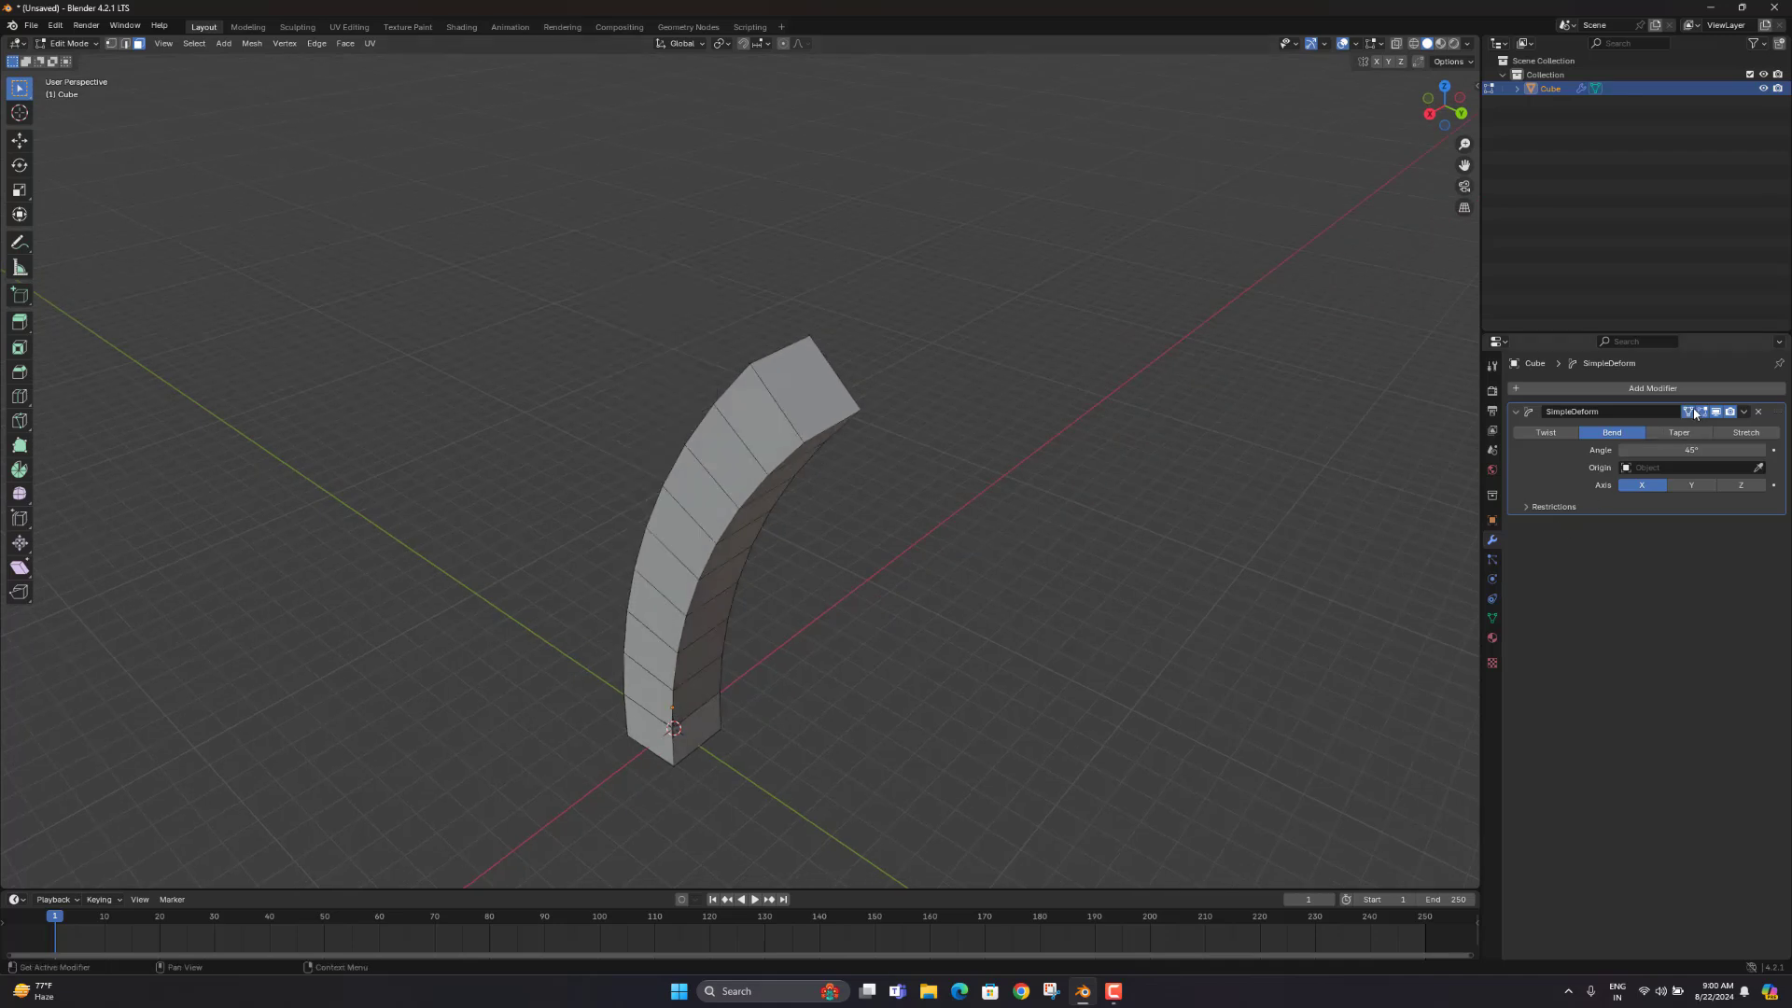
middle_click_drag(840, 509, 784, 494)
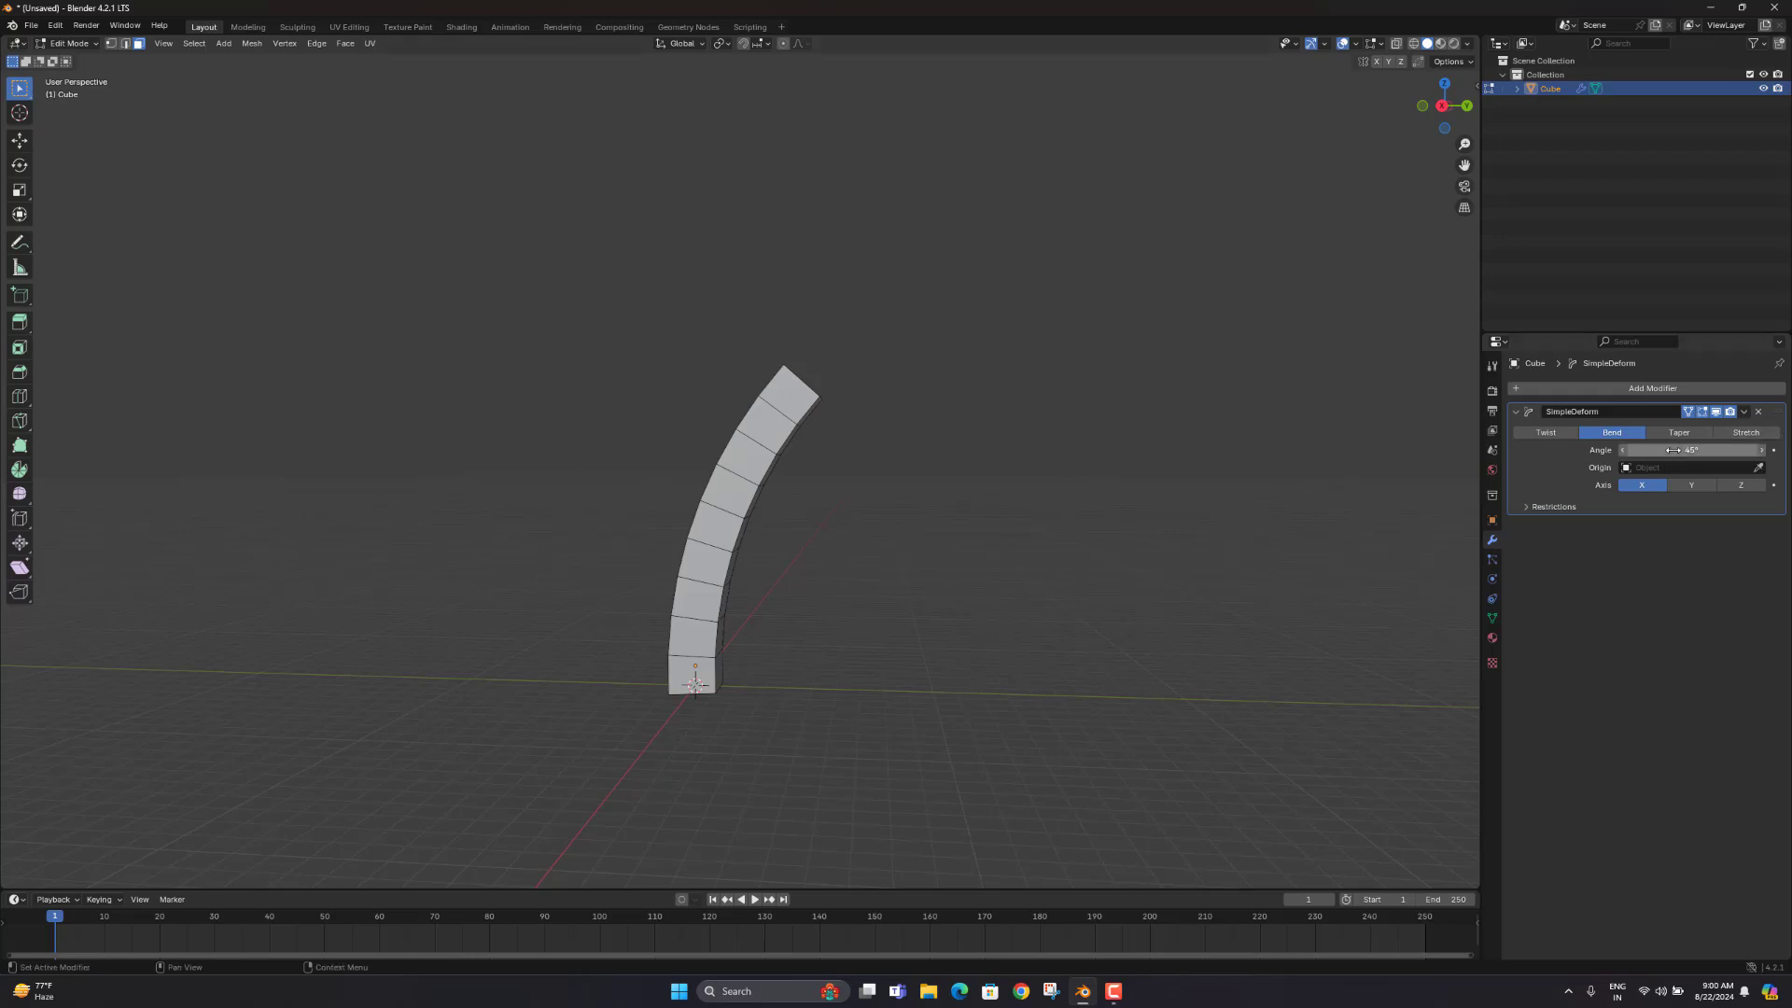
Step: Try a bend angle of 210° on the column
left_click_drag(1679, 449, 1778, 450)
middle_click_drag(980, 532, 877, 397)
scroll(873, 599, "up", 4)
scroll(877, 397, "down", 3)
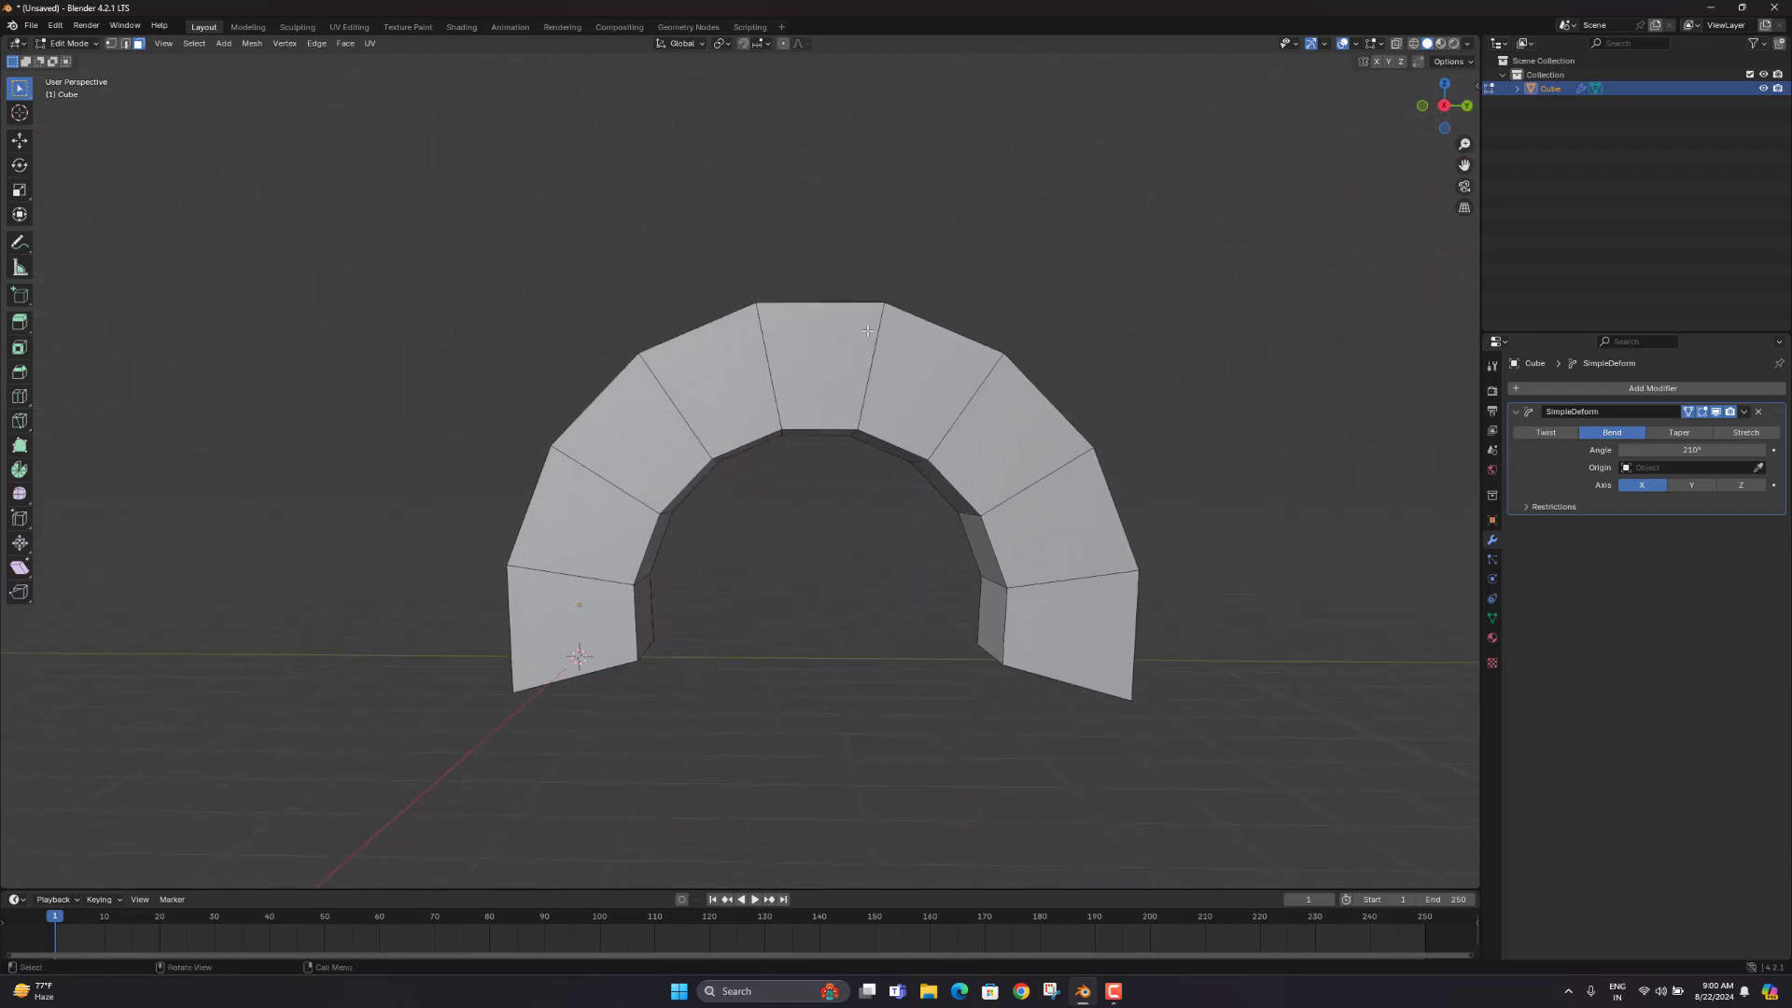
Step: Try a bend angle of 90° on the column
mouse_move(1700, 449)
left_mouse_down()
mouse_move(1628, 450)
mouse_move(1719, 454)
left_mouse_up()
left_click(1720, 455)
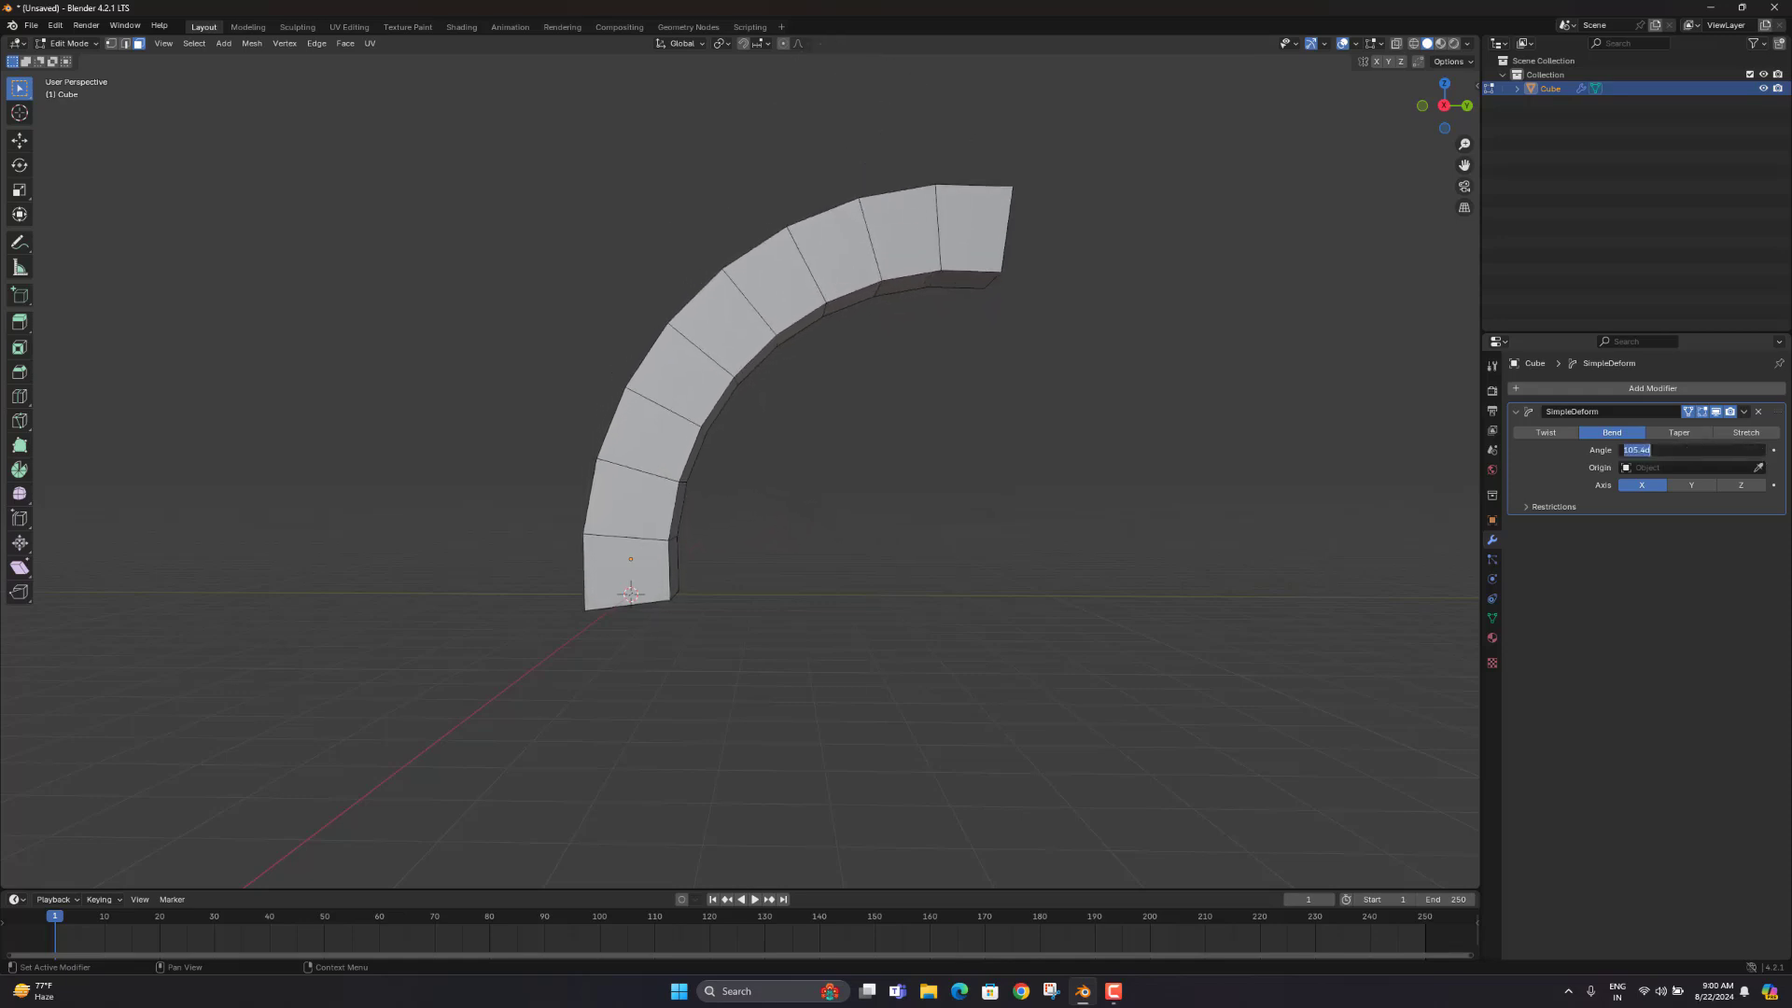
type("90")
key("Return")
scroll(1076, 324, "down", 3)
middle_click_drag(1155, 435, 1039, 432)
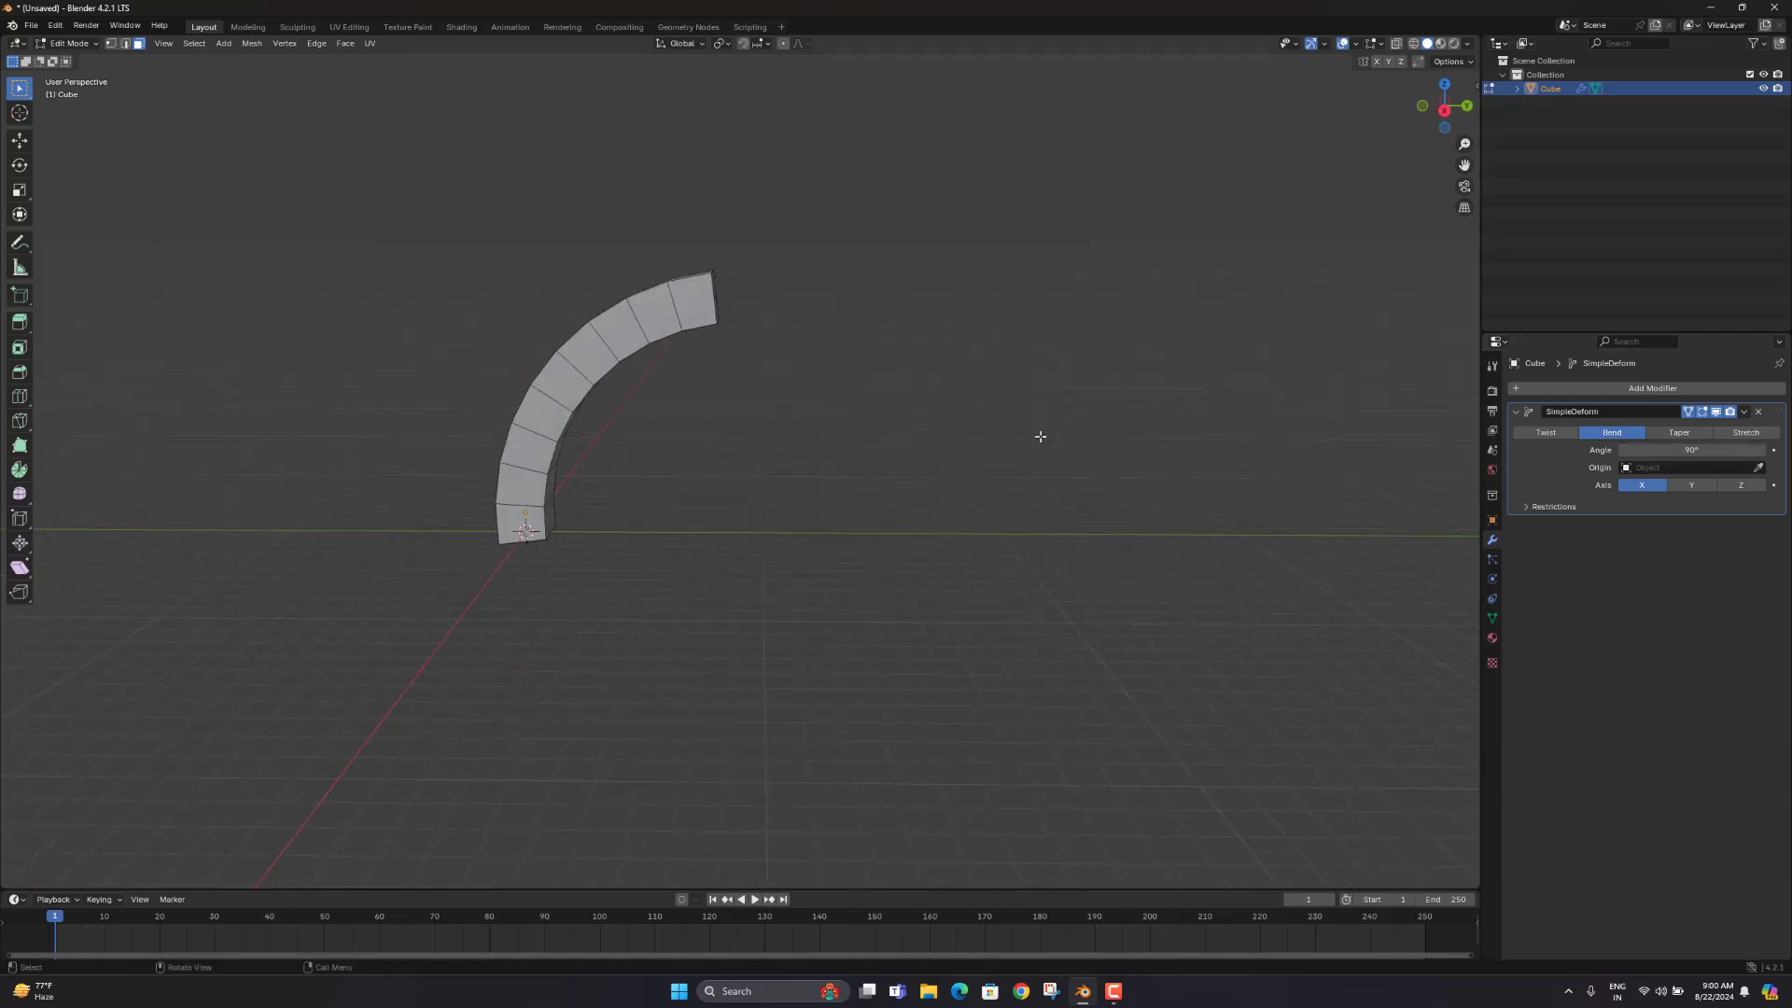
Step: Try bend angles of 180° and 120° on the column
left_click(1702, 448)
type("180")
key("Return")
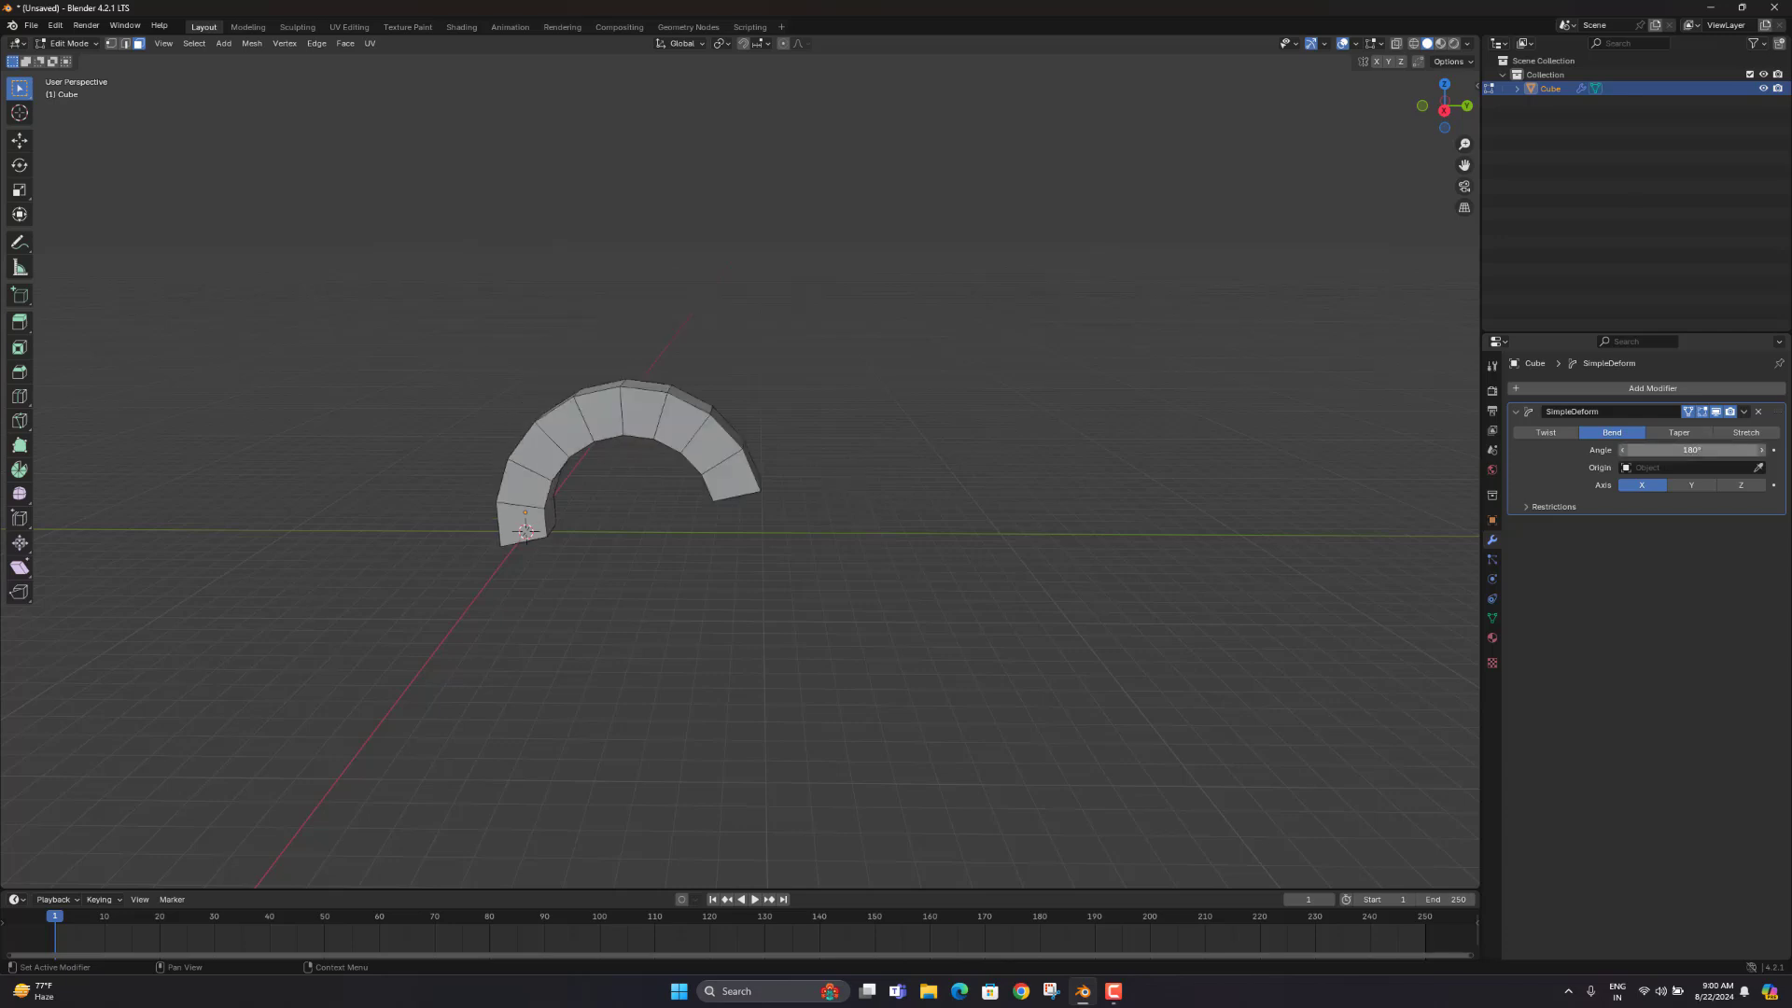
left_click(1692, 449)
type("120")
key("Return")
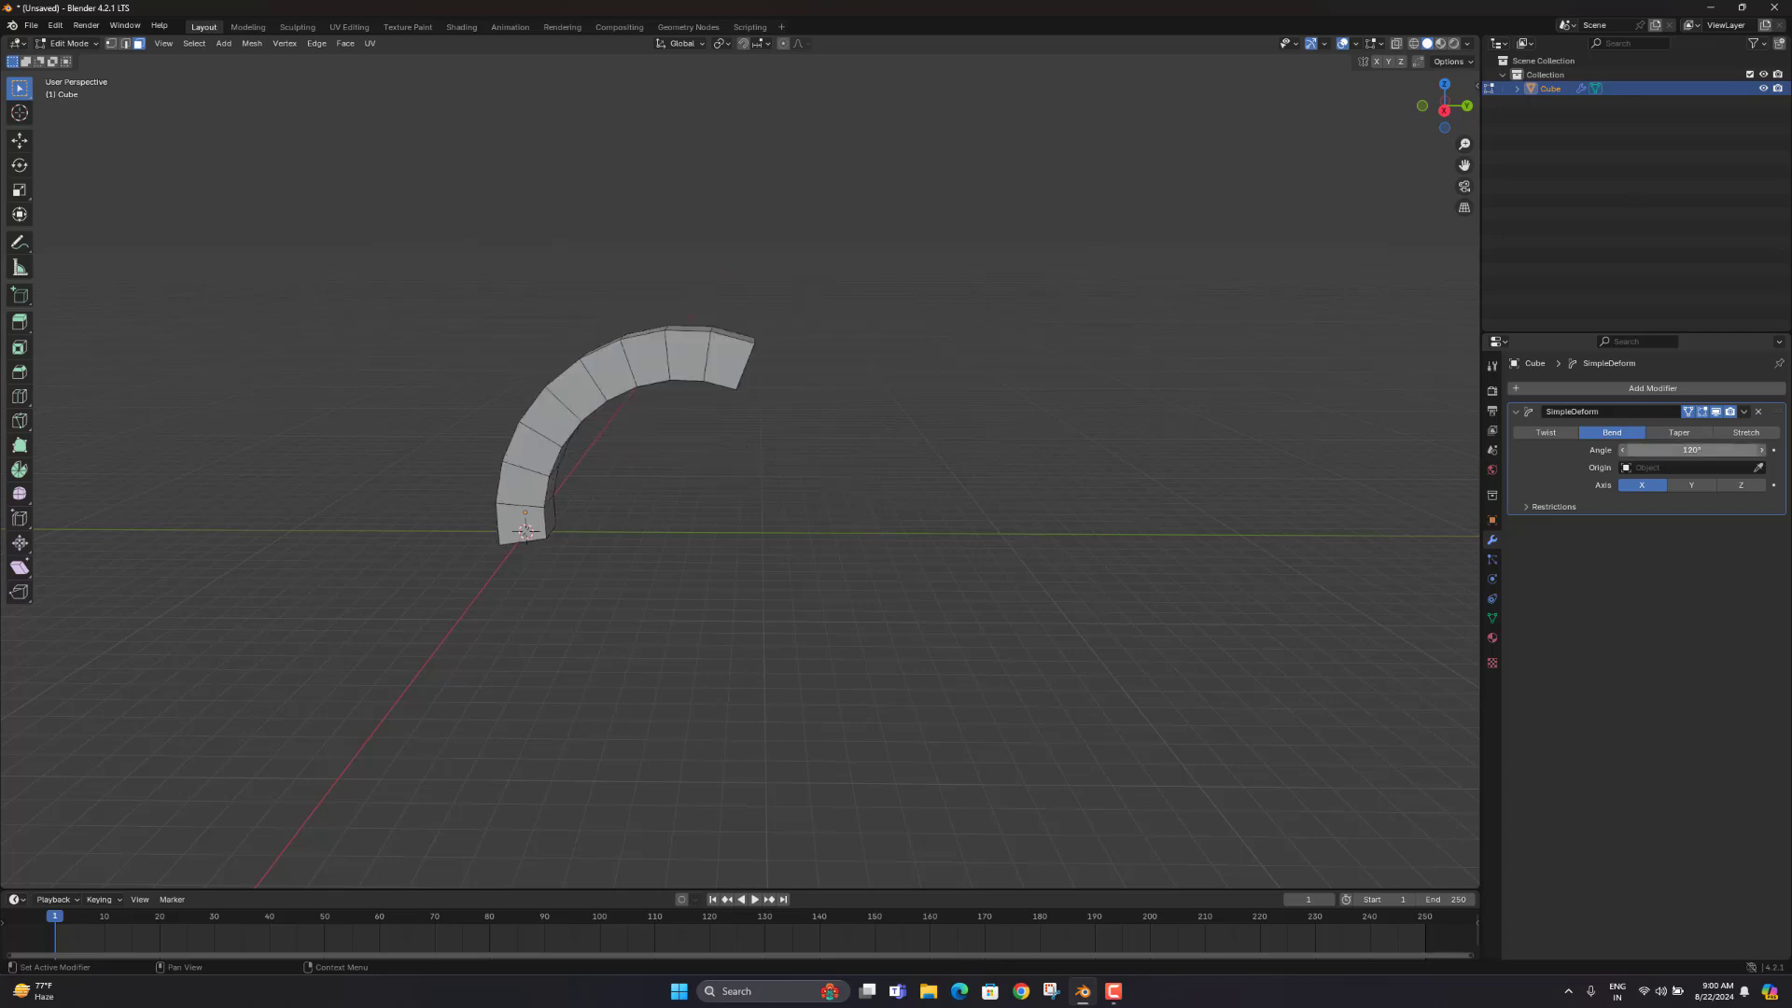
Step: Set the Simple Deform bend angle to 100°
left_click(1692, 449)
type("100")
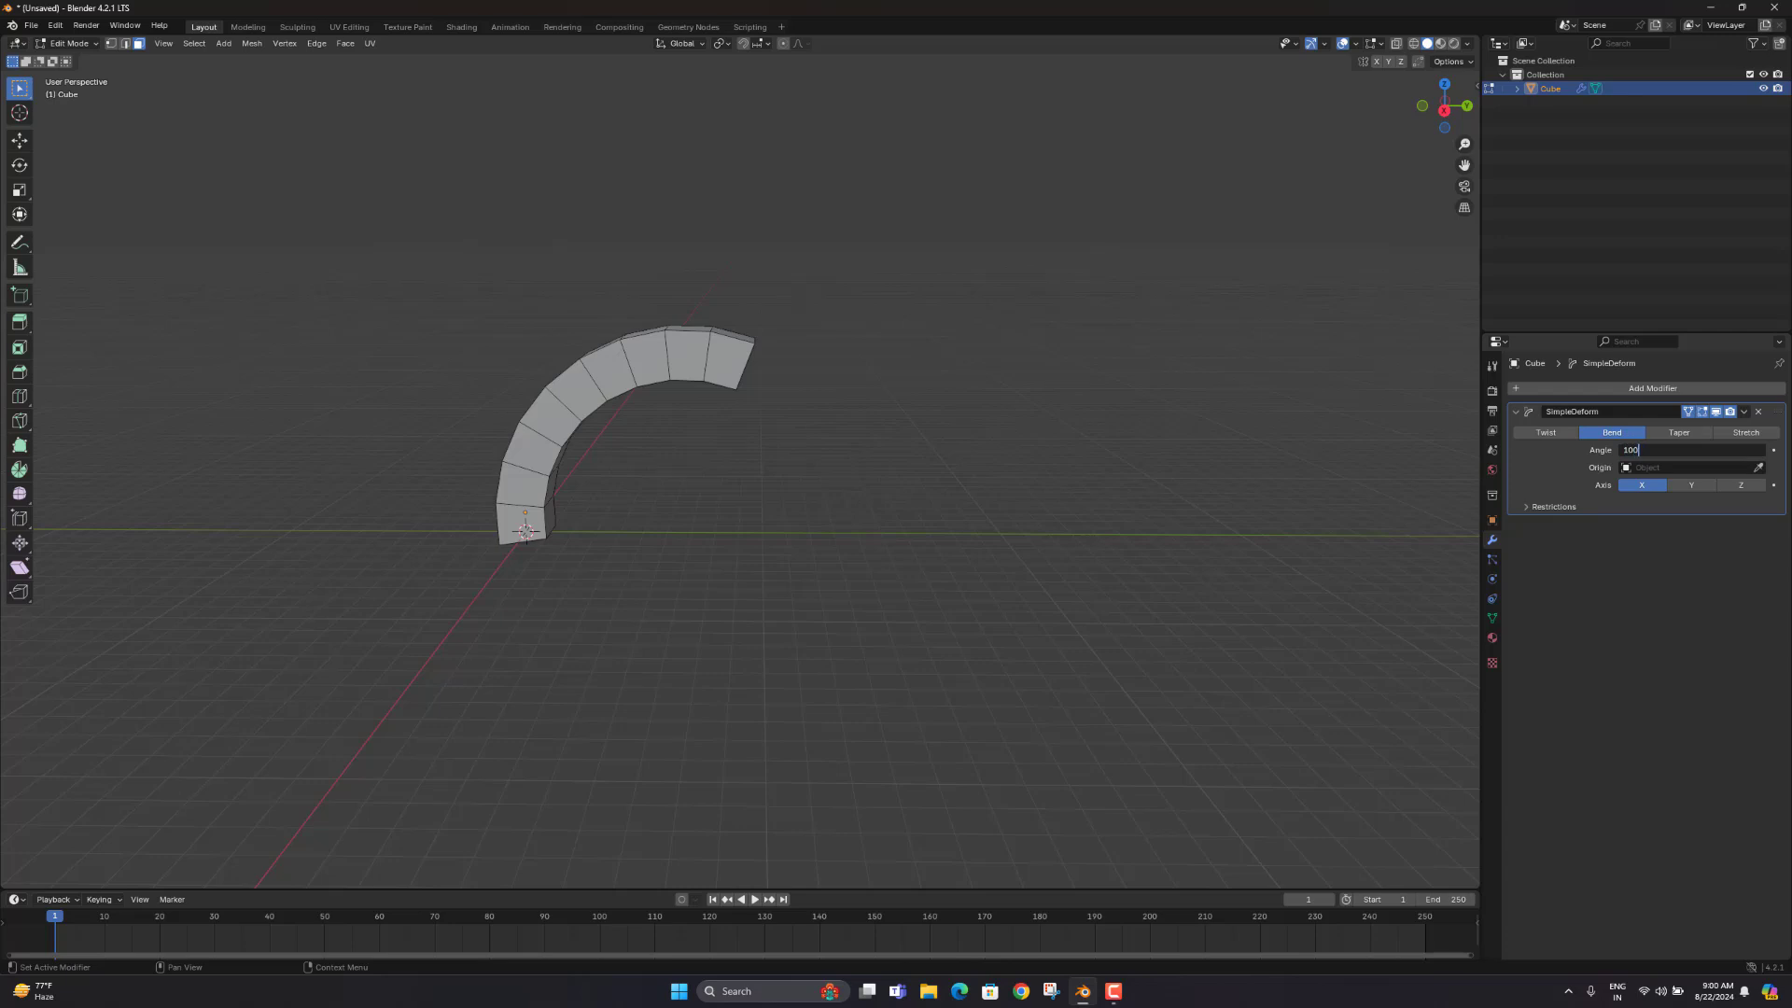
key("Return")
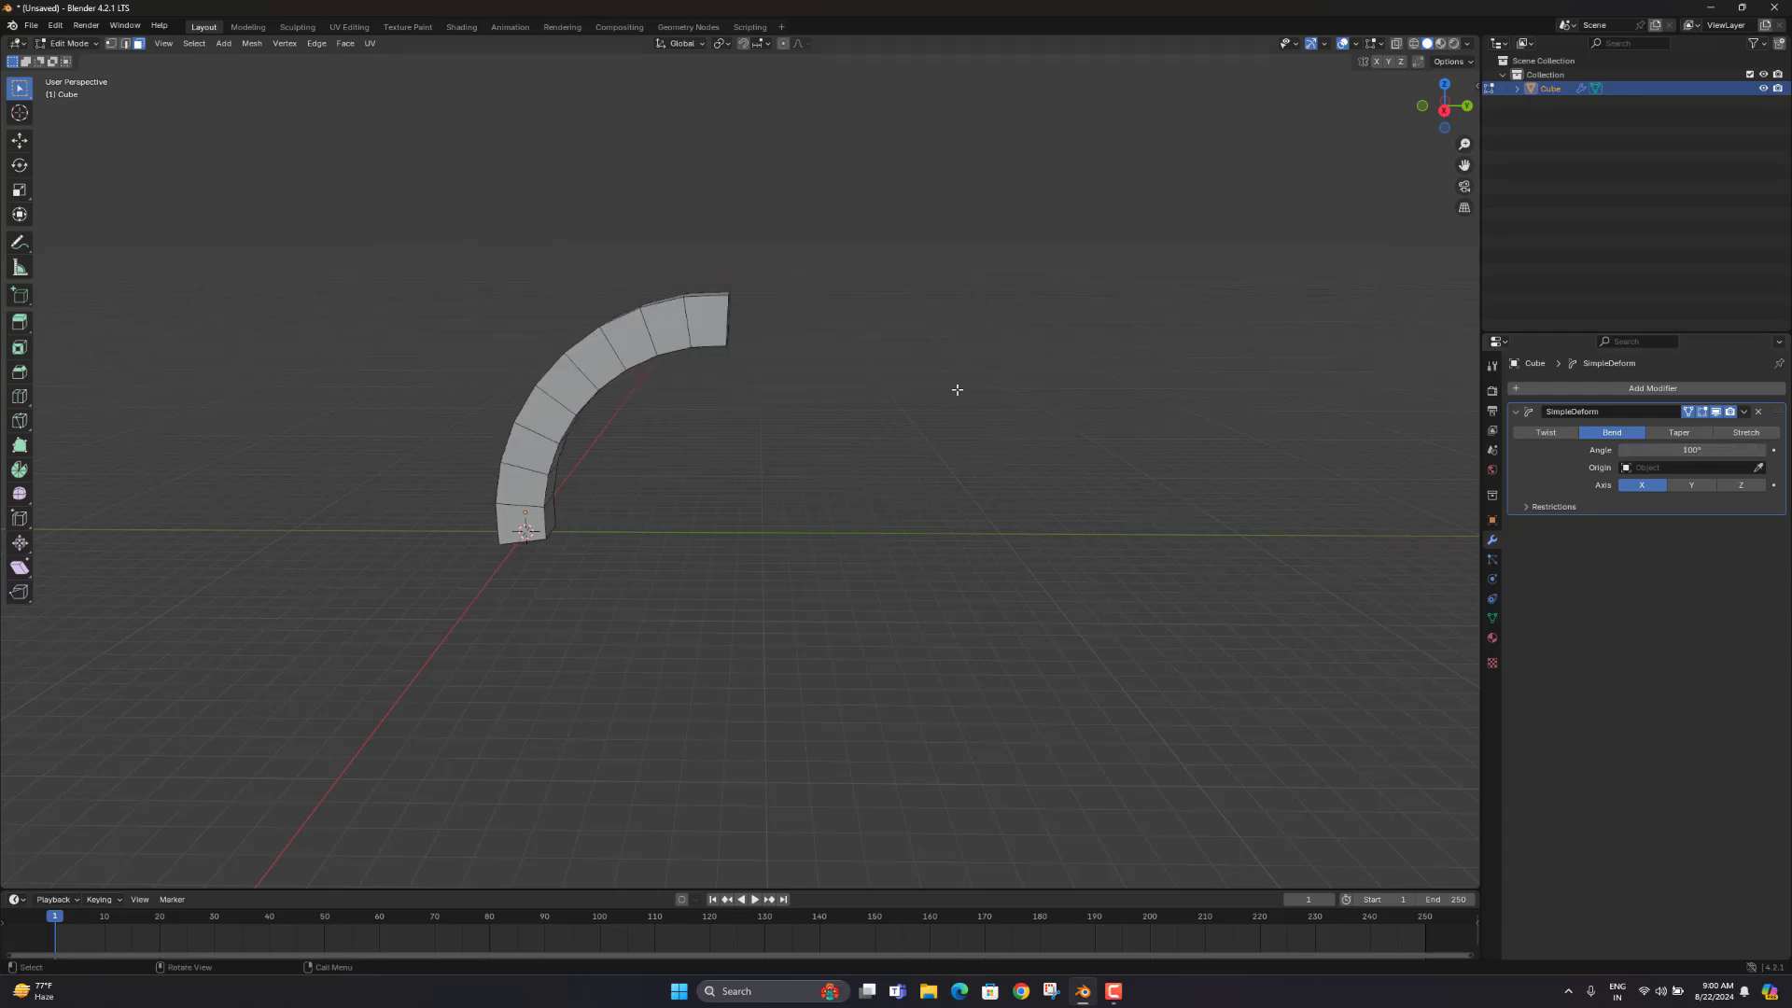
scroll(740, 364, "up", 4)
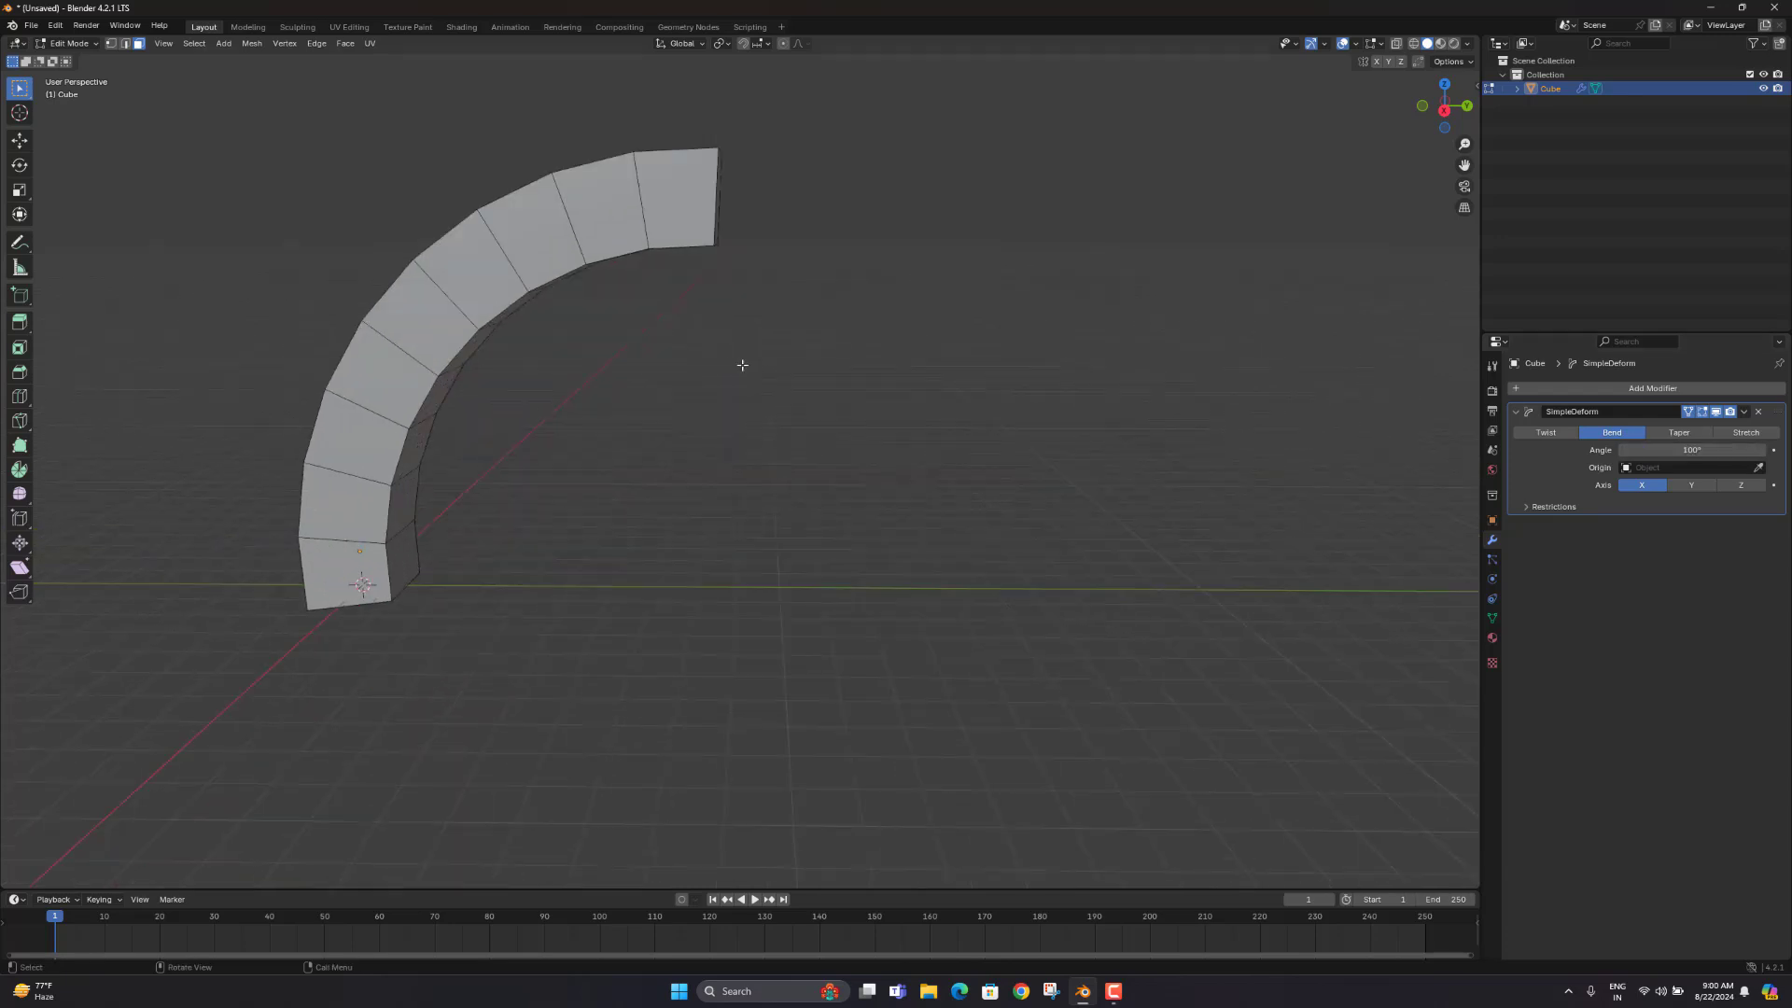
middle_click_drag(745, 366, 751, 364)
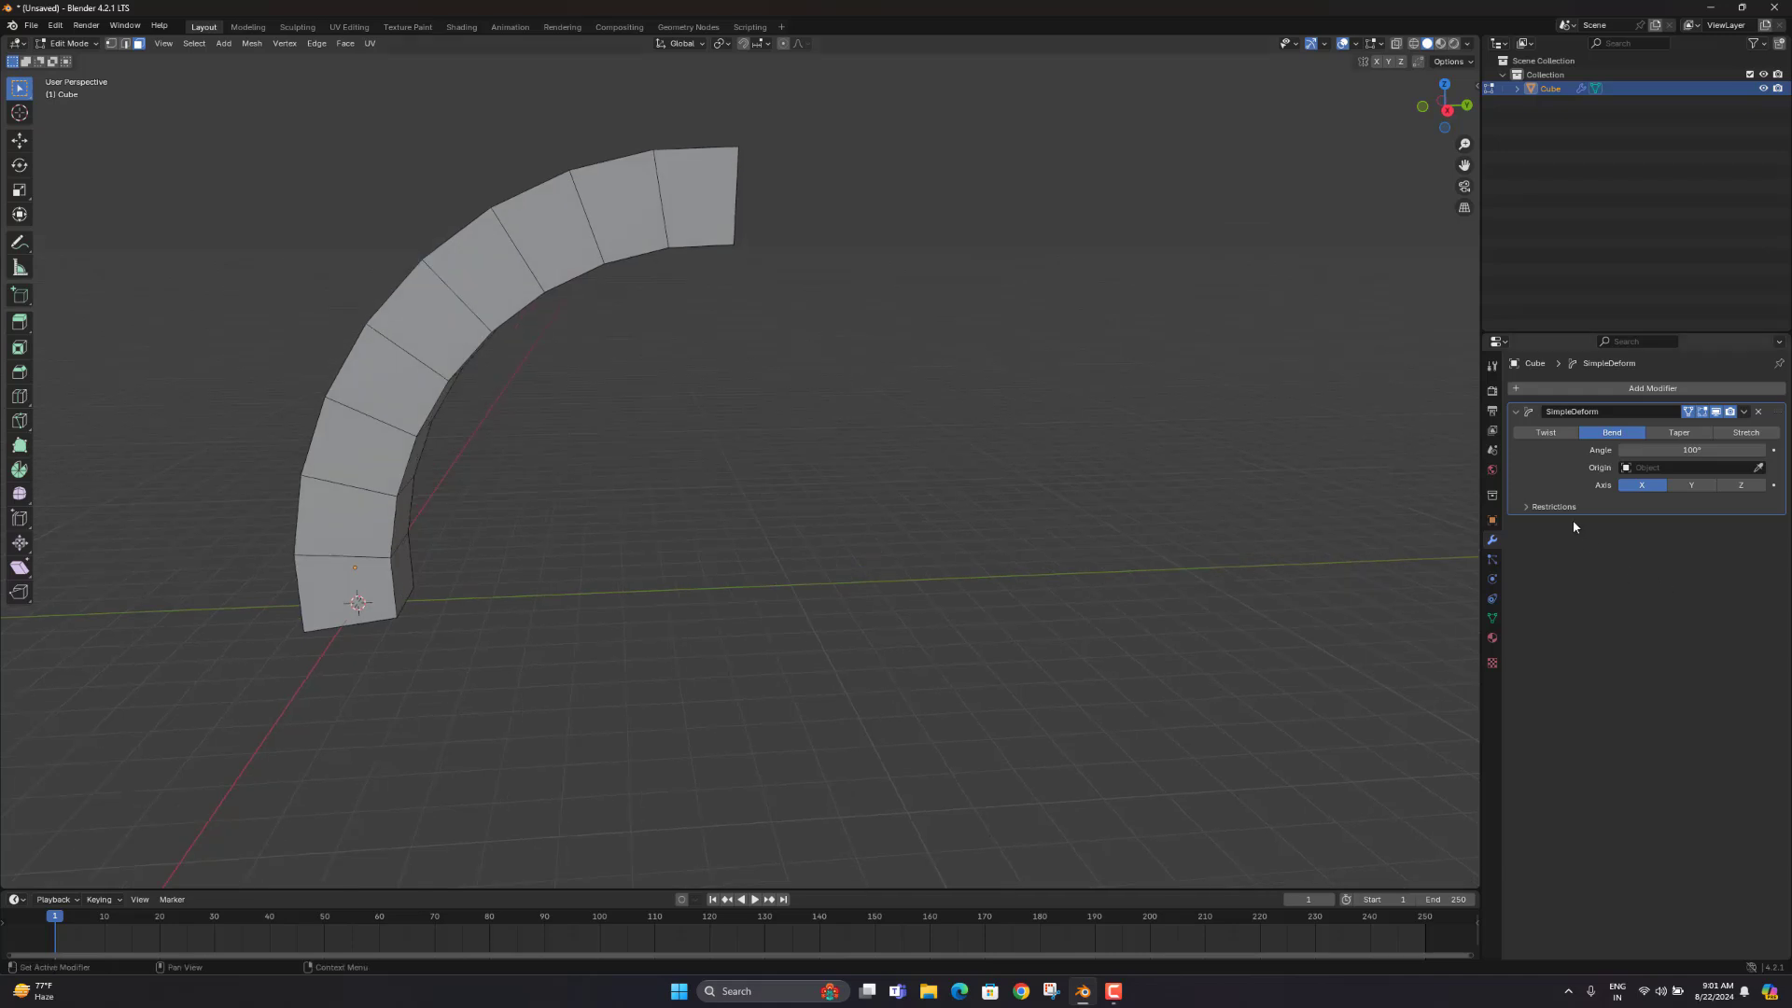
scroll(619, 436, "down", 3)
mouse_move(752, 545)
middle_mouse_down()
mouse_move(785, 563)
mouse_move(751, 559)
middle_mouse_up()
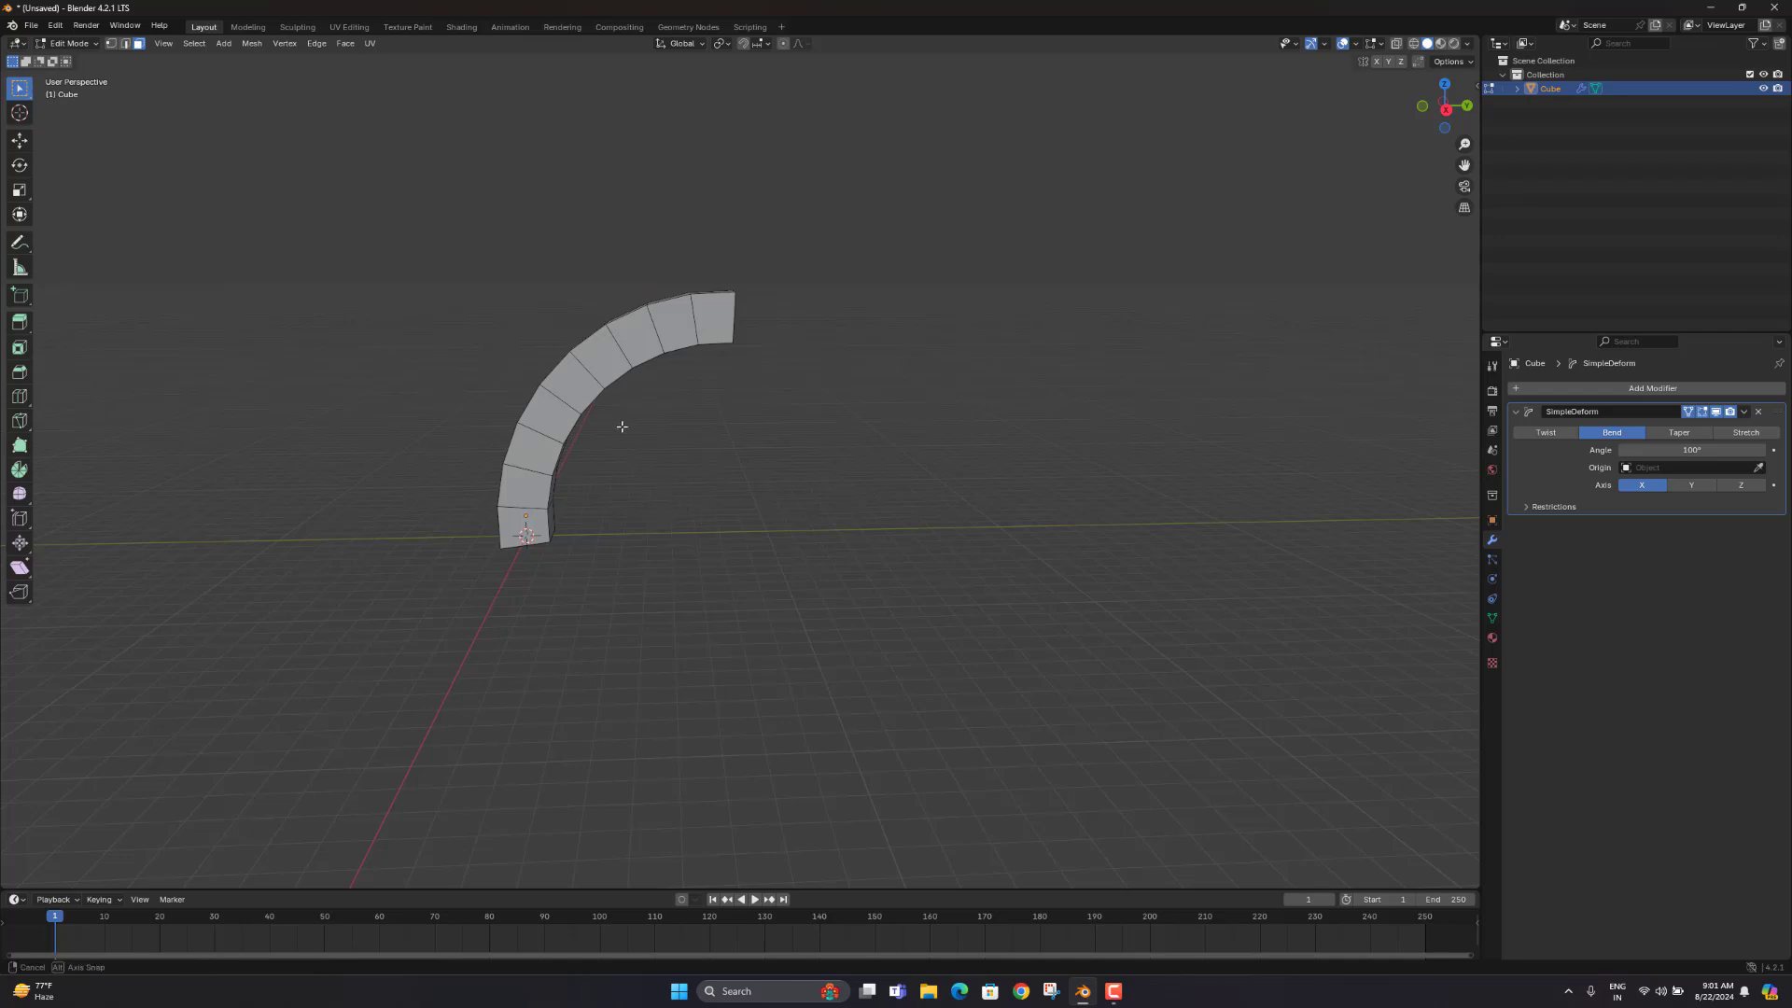
middle_click_drag(619, 423, 739, 334)
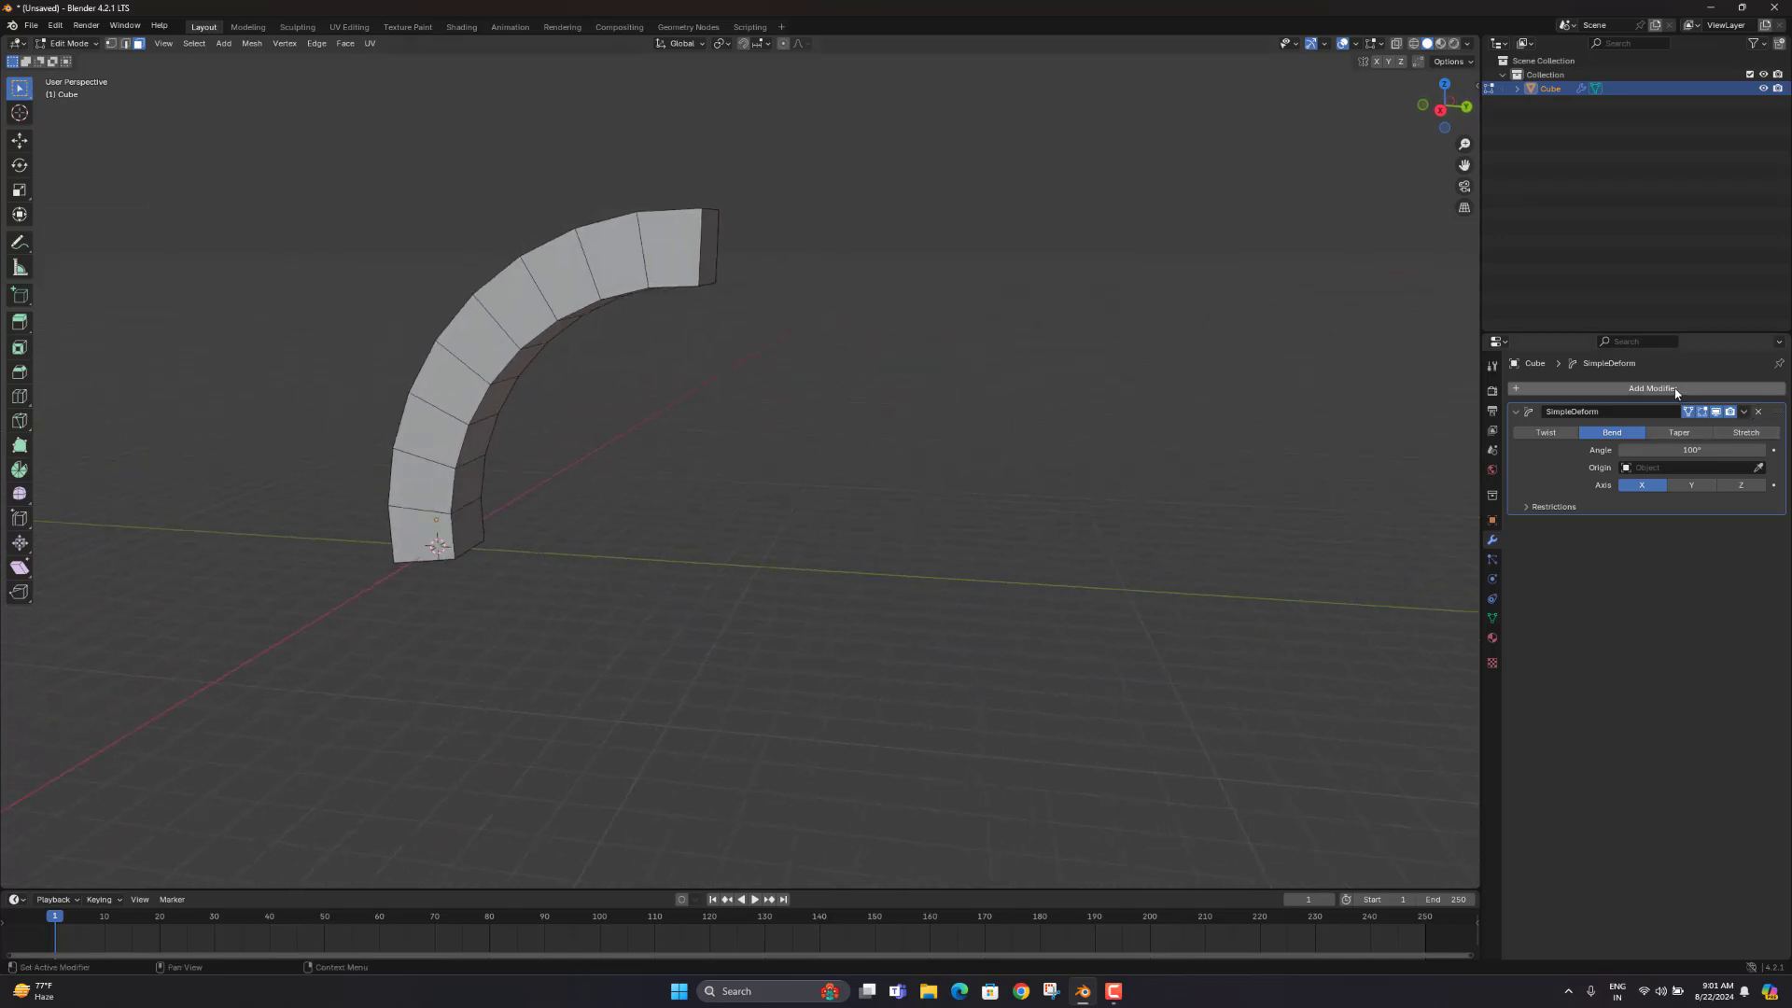
Step: Delete the face that closes the arch's raised free end
middle_click_drag(824, 312, 683, 264)
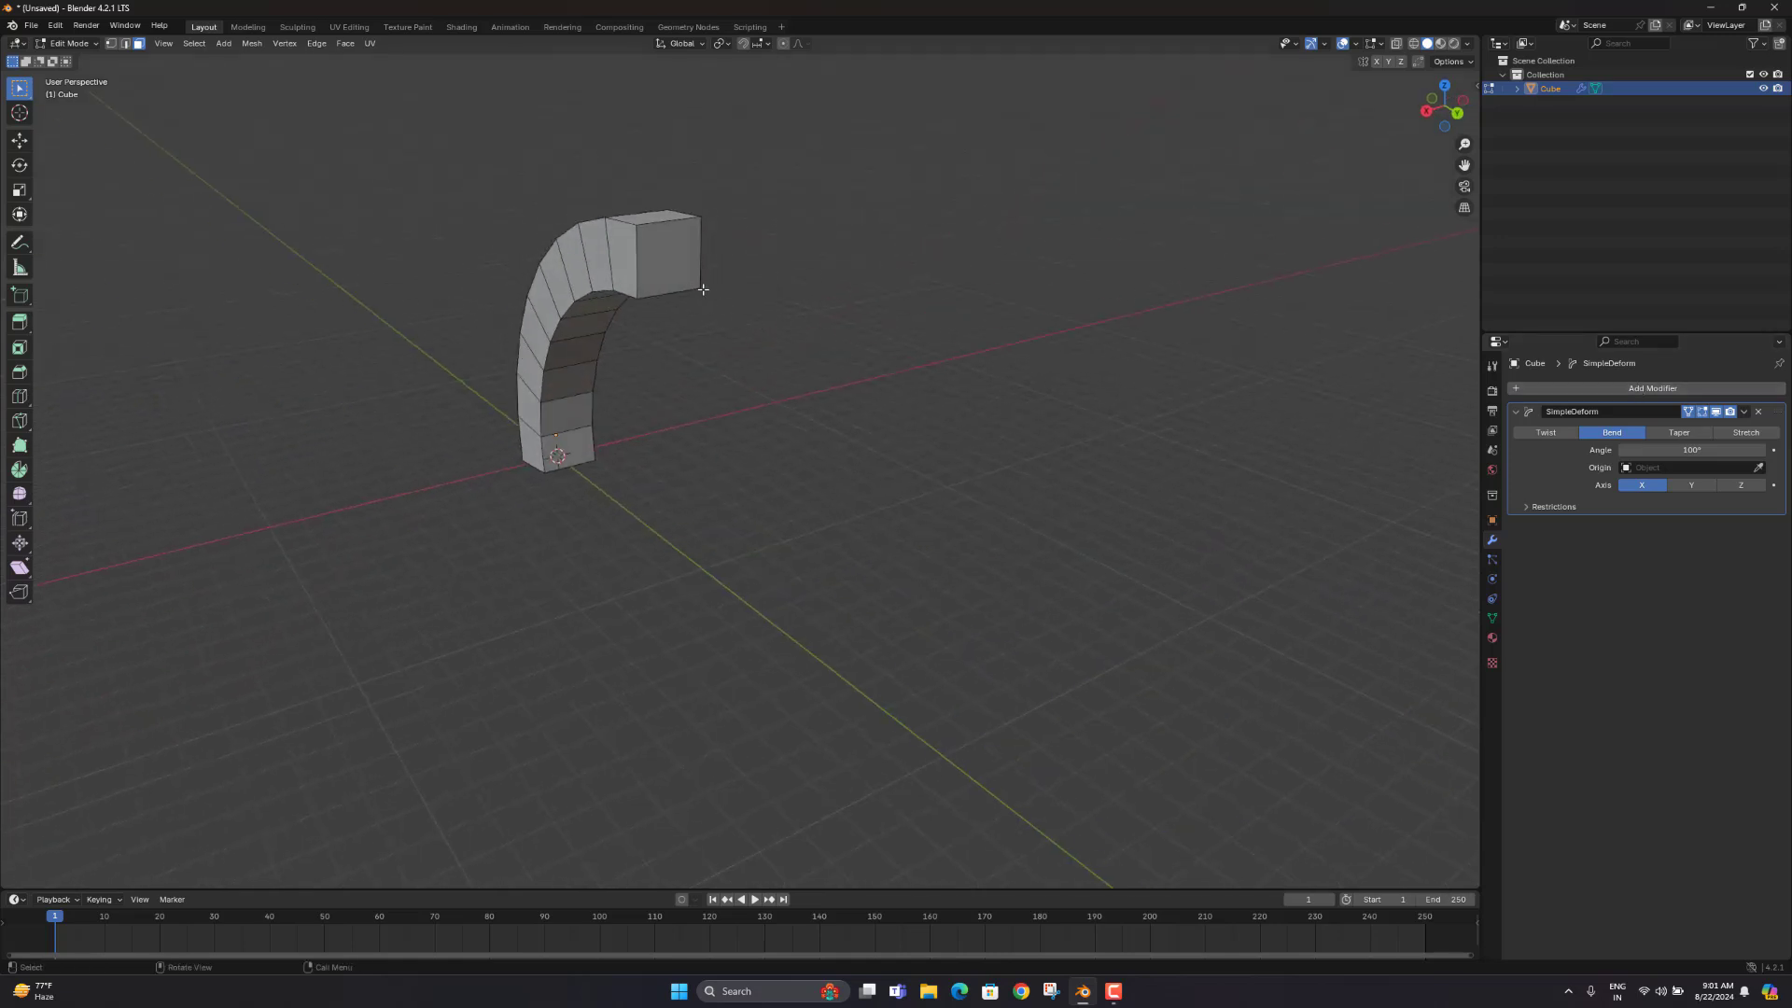
left_click(653, 247)
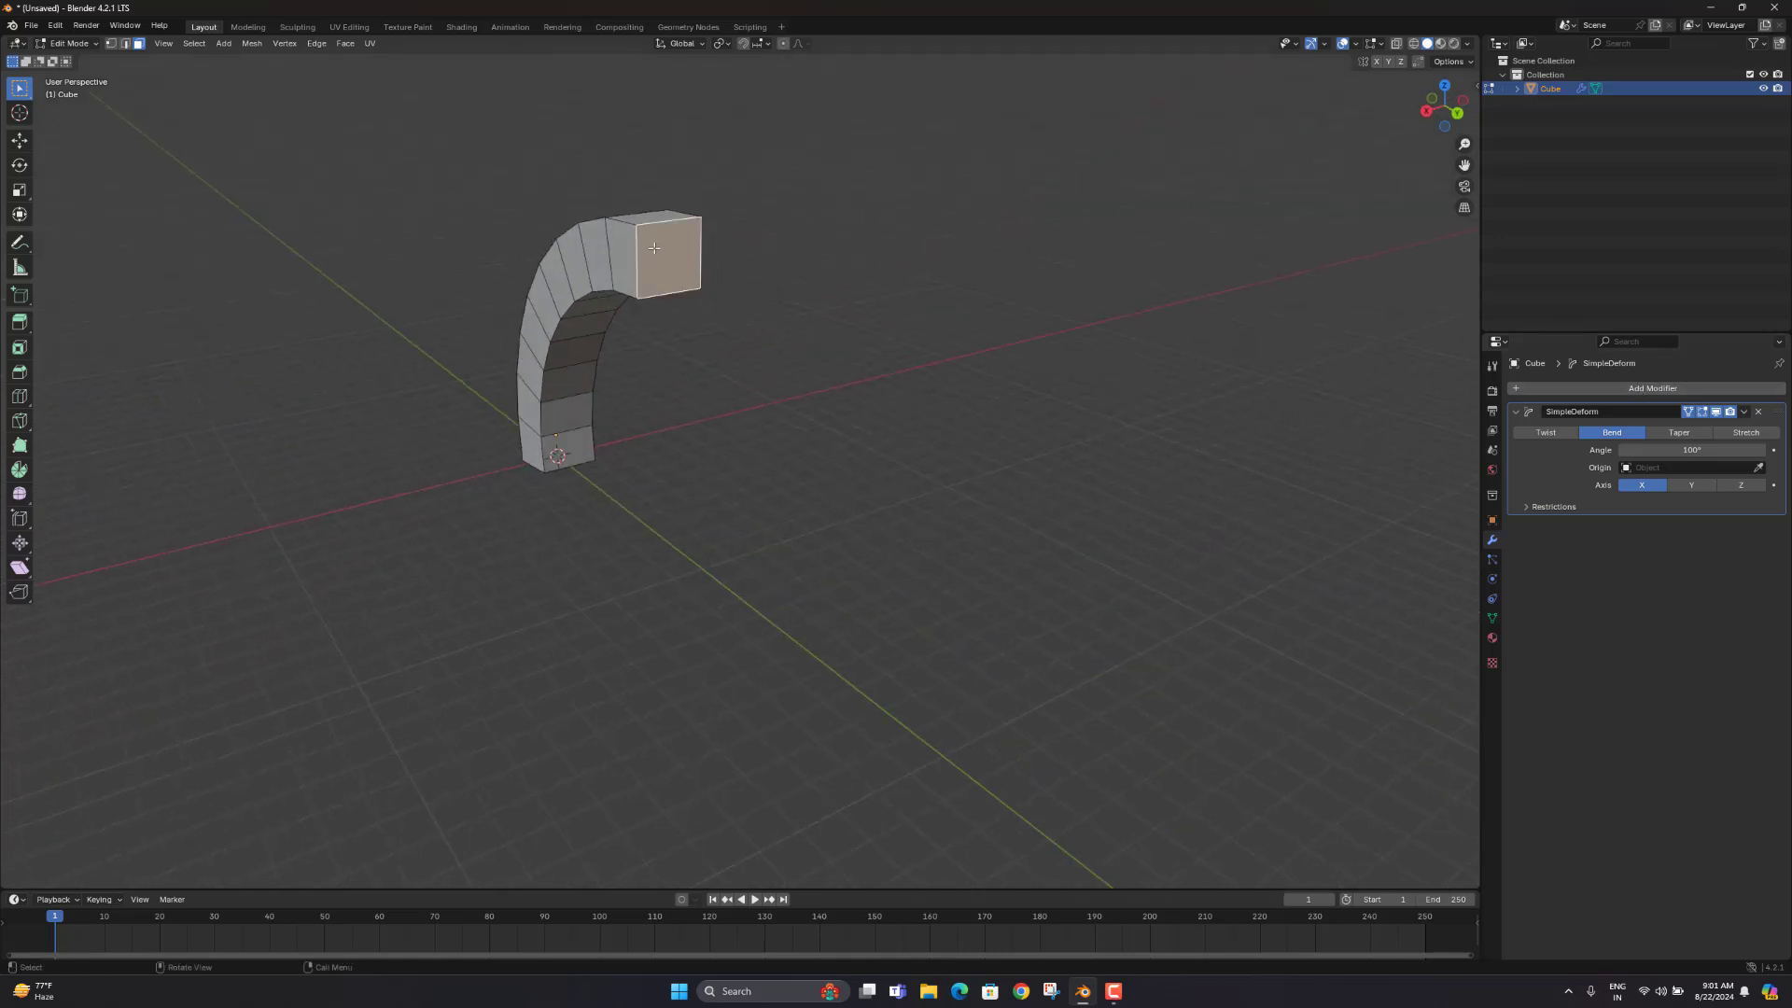
key("x")
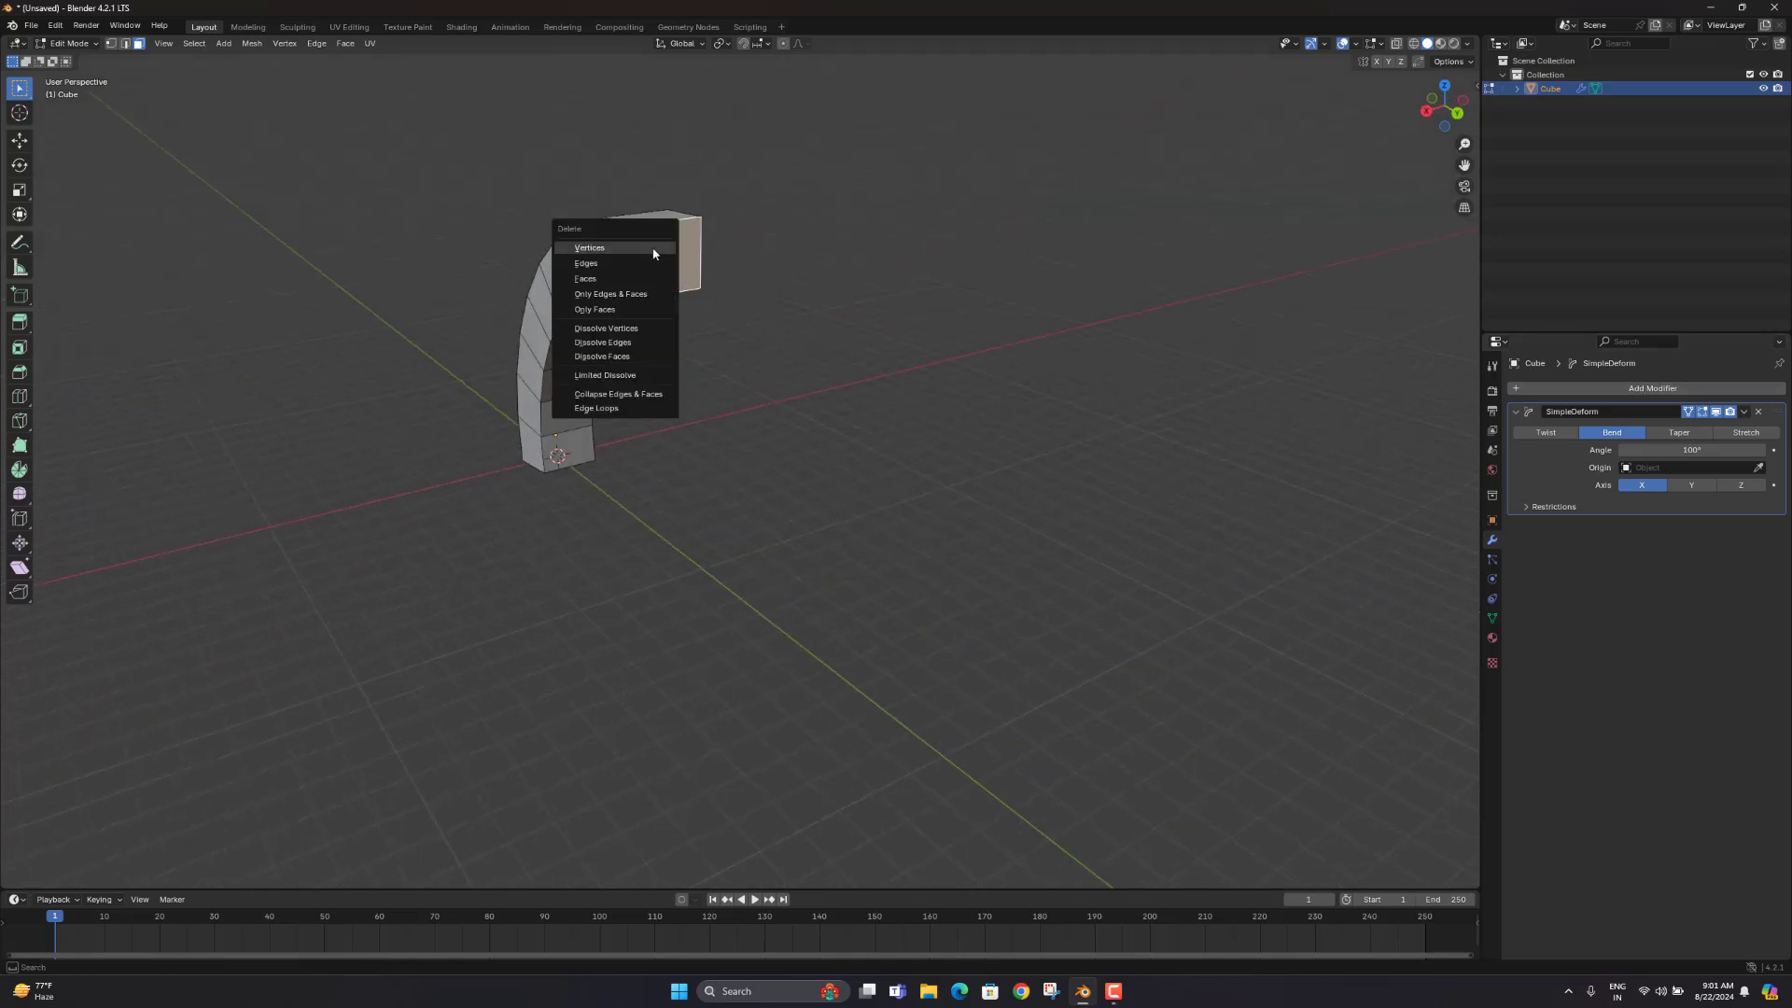
left_click(604, 279)
mouse_move(717, 288)
middle_mouse_down()
mouse_move(876, 304)
mouse_move(743, 279)
middle_mouse_up()
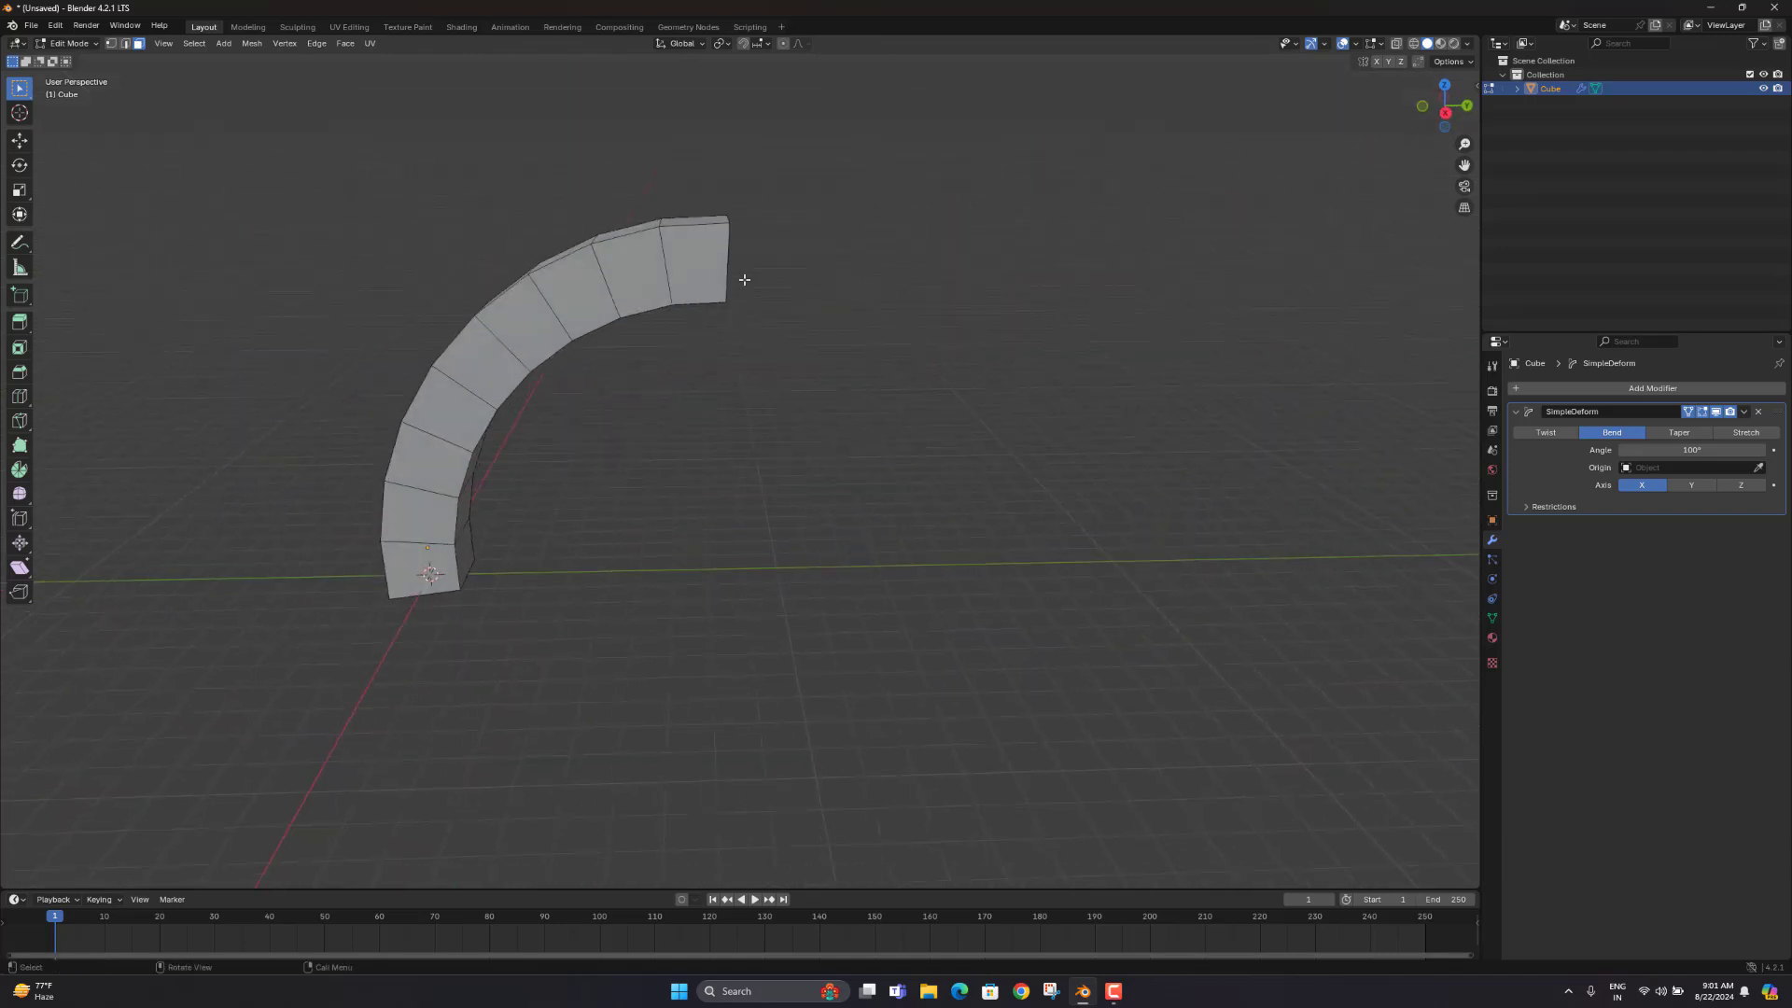
Step: Try to flatten the open end's vertices by scaling them to 0 along Y, with X-ray on in vertex mode
key("1")
key("alt+z")
left_click_drag(812, 168, 709, 355)
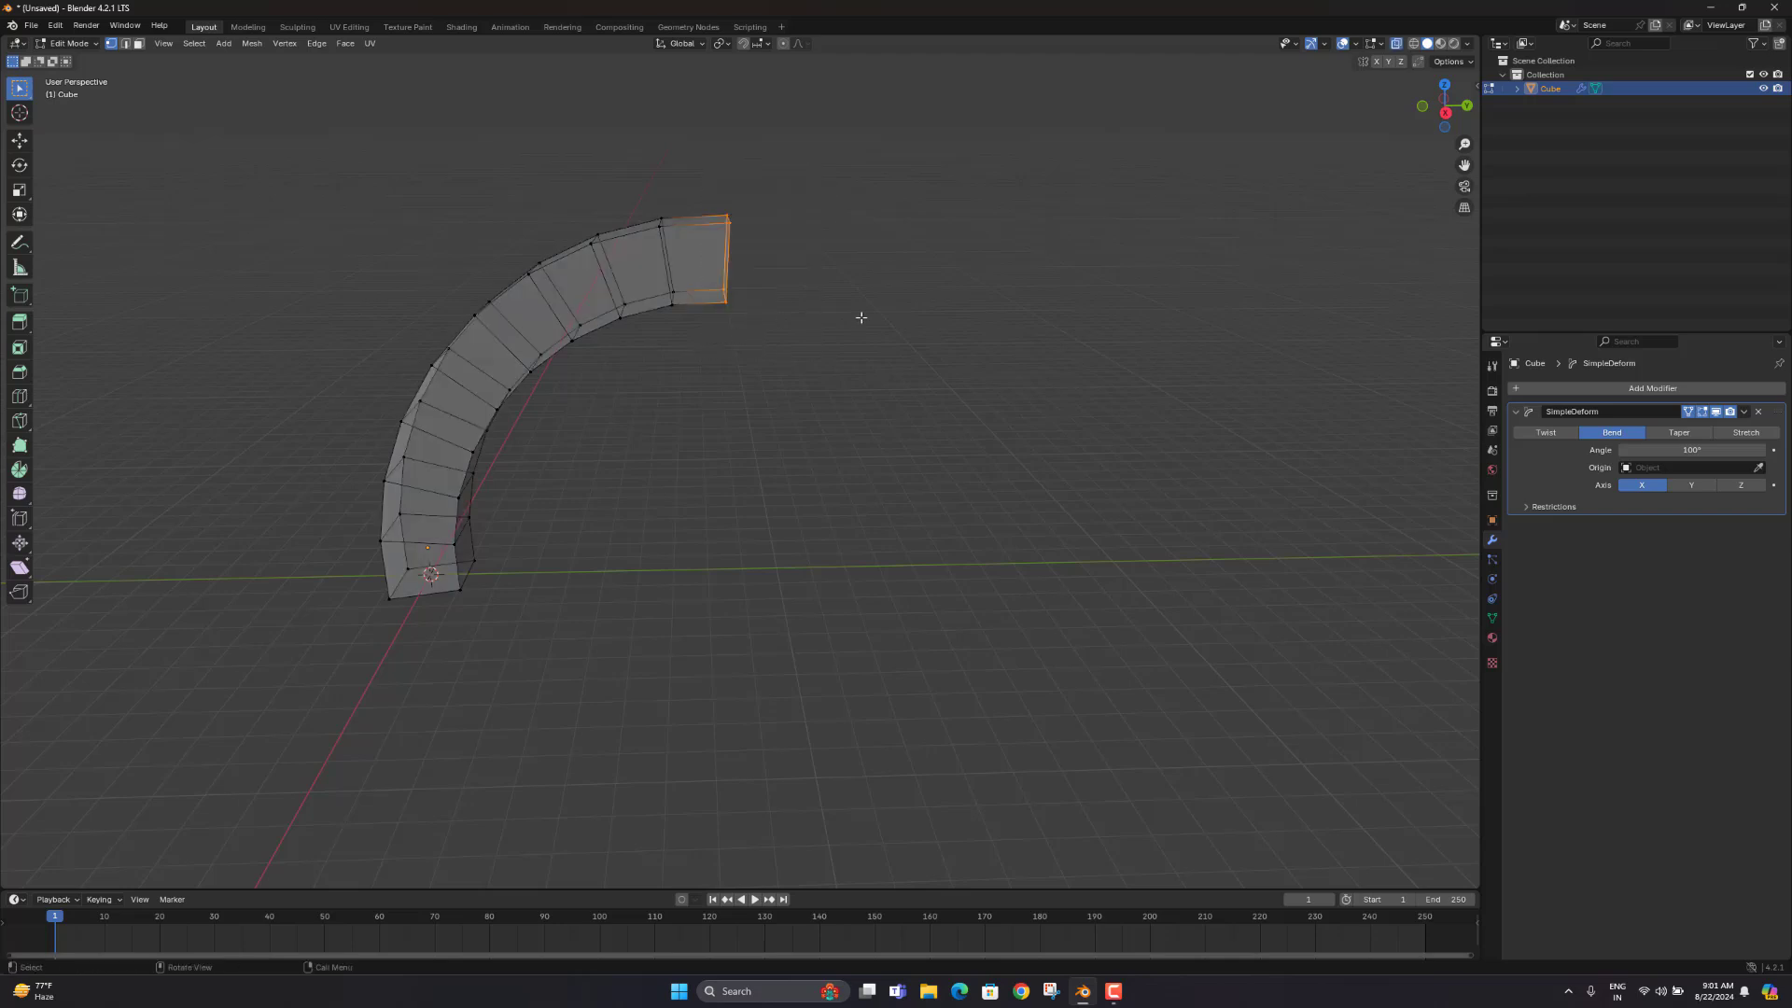
key("s")
key("y")
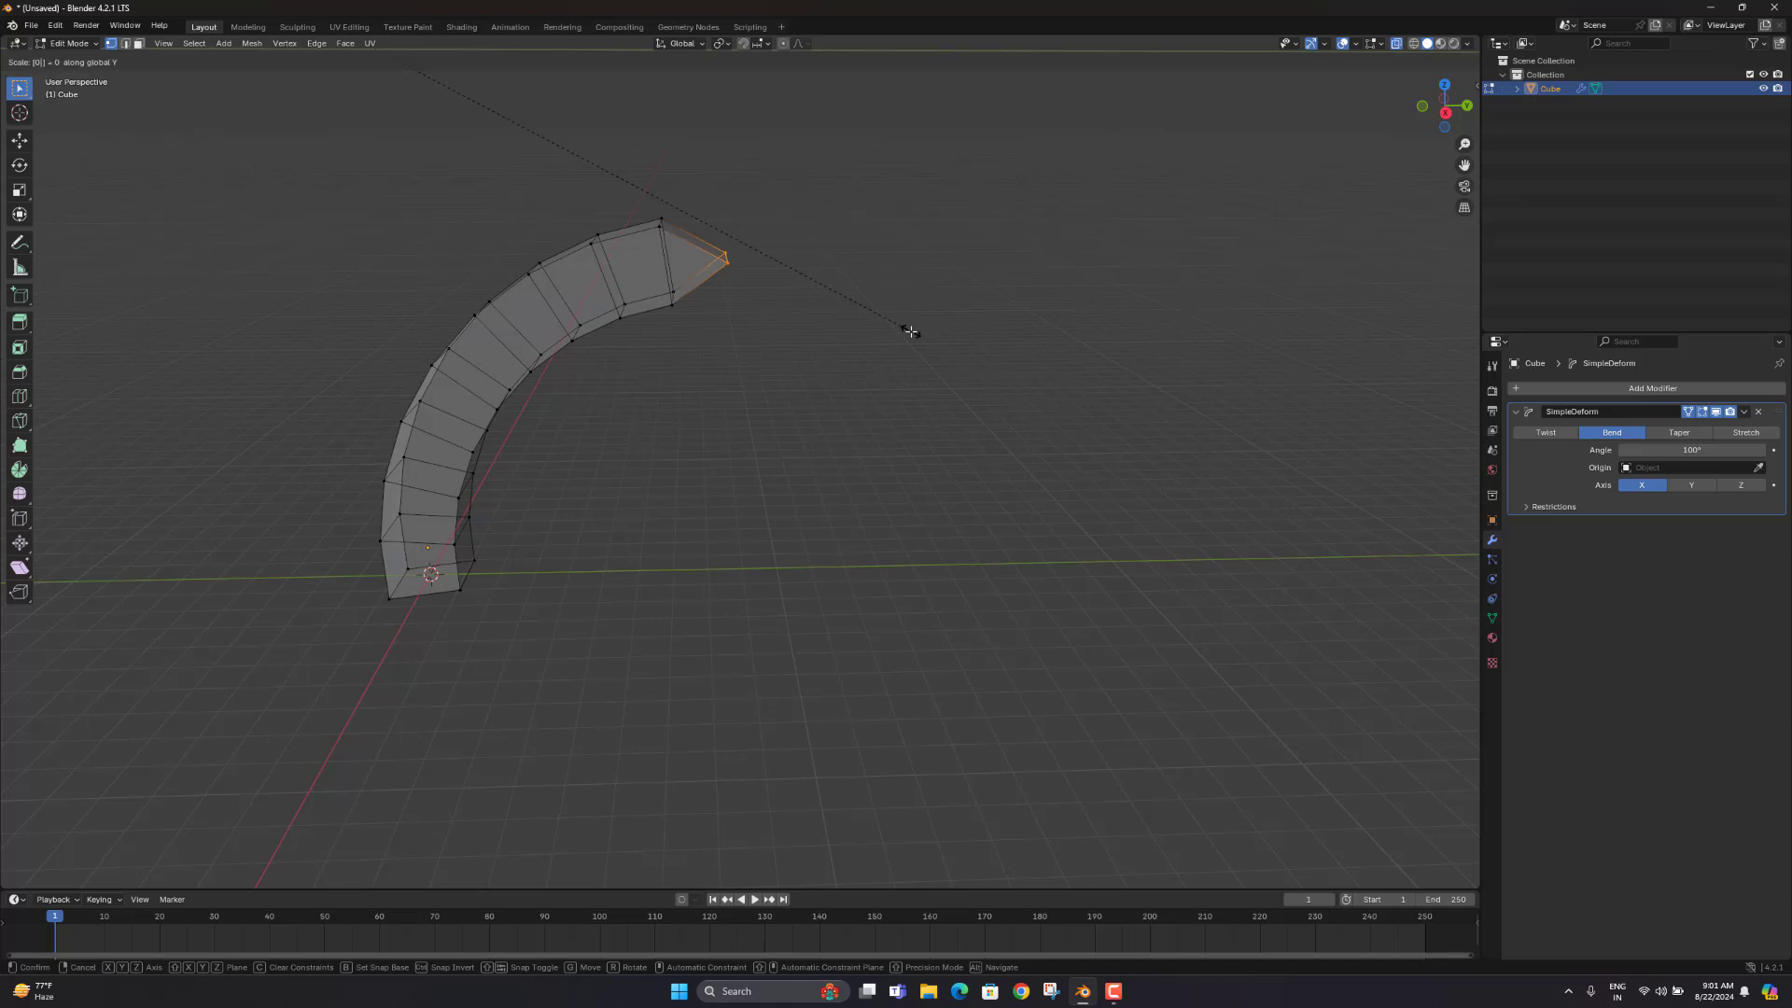
left_click(912, 332)
middle_click_drag(911, 332, 777, 334)
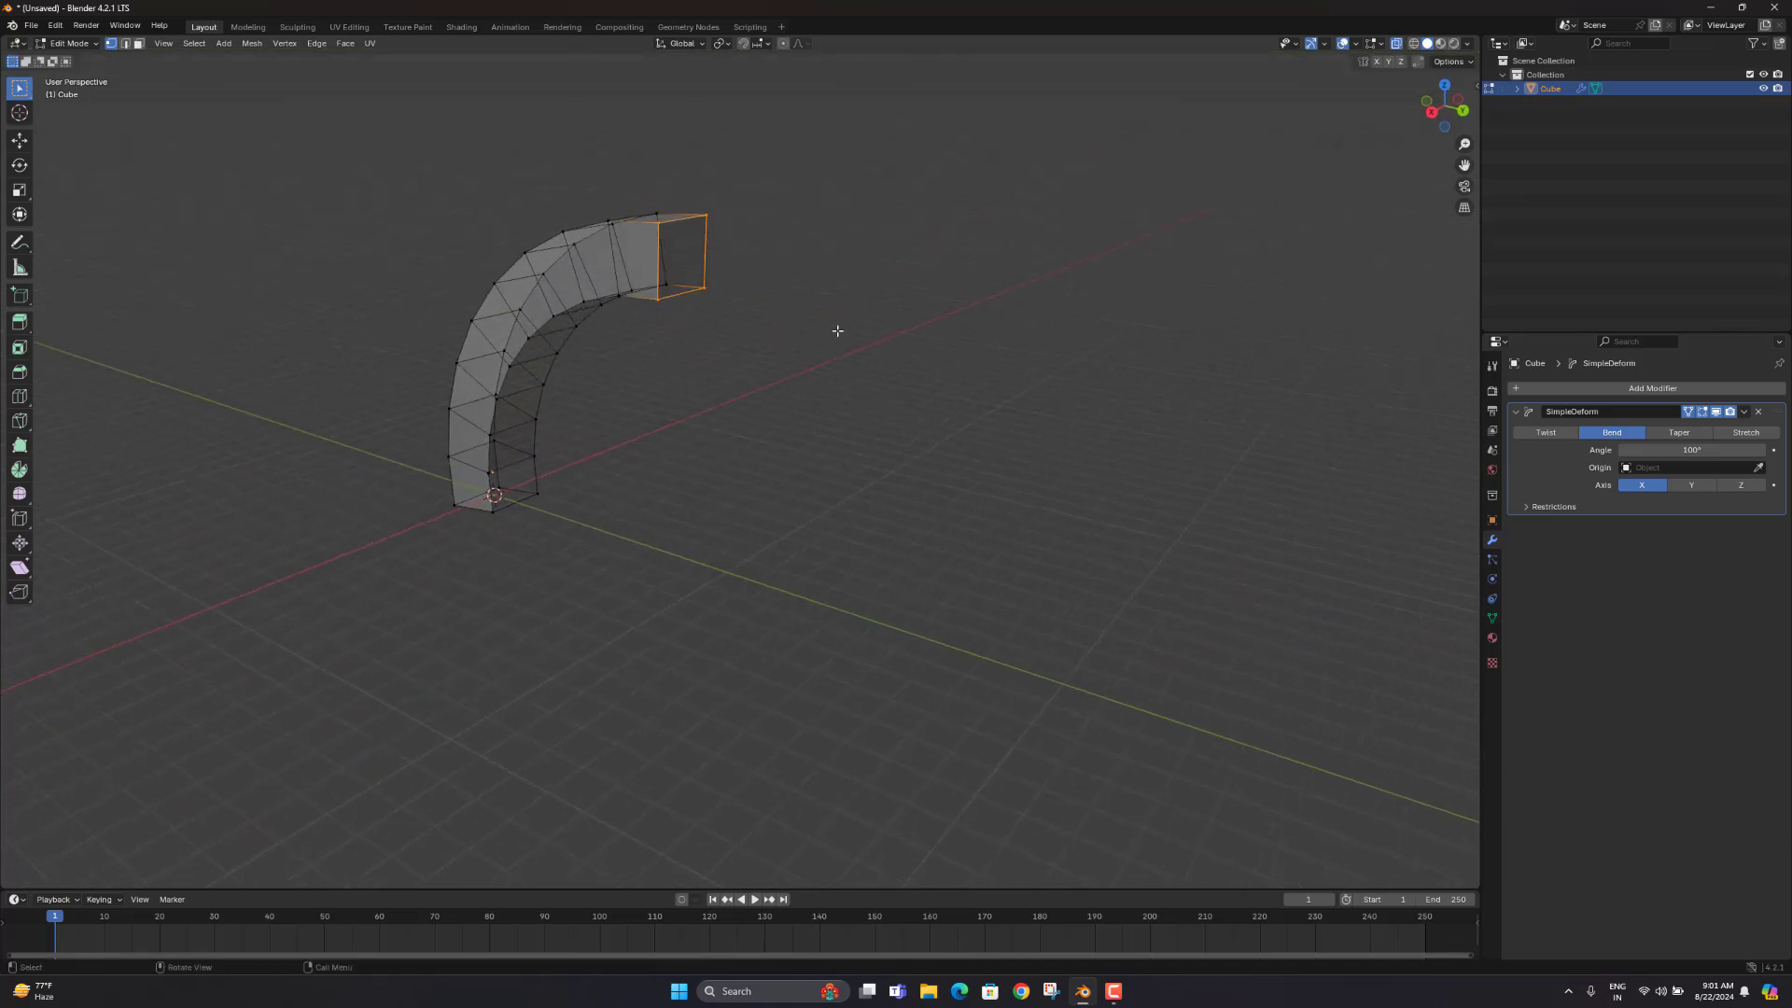
Step: Try scaling the open end's vertices to 0 along the Z axis
key("s")
key("x")
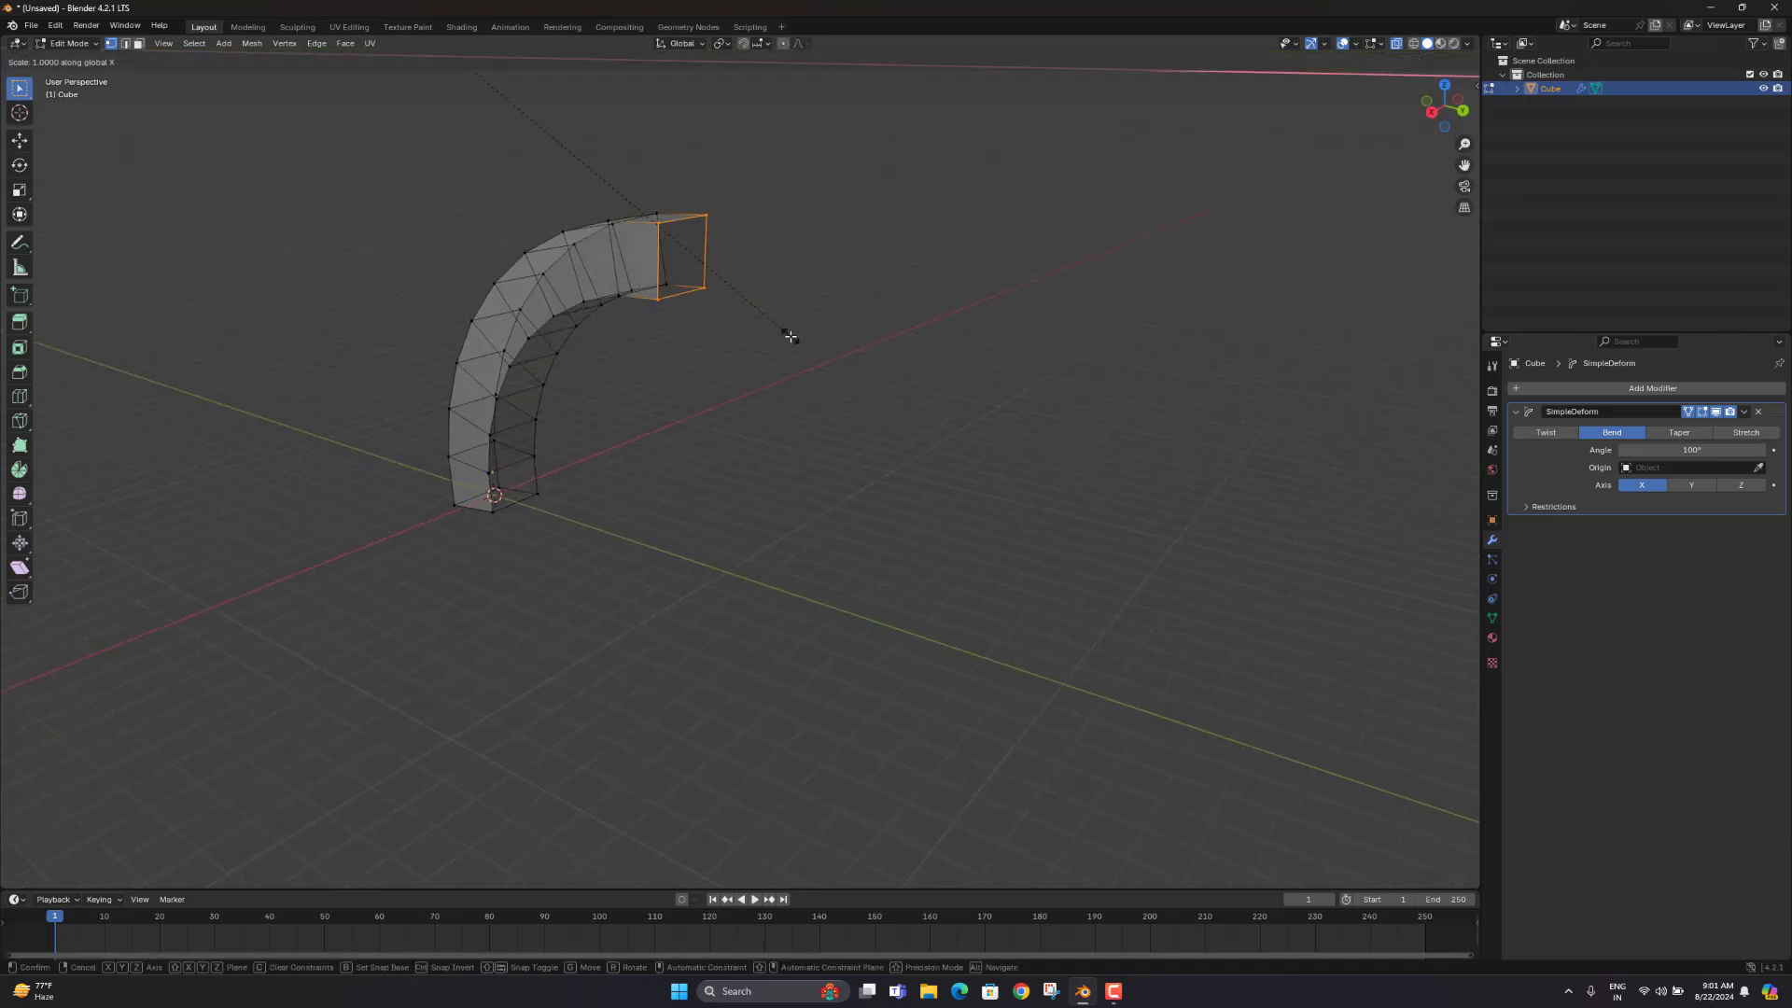
type("z")
type("0")
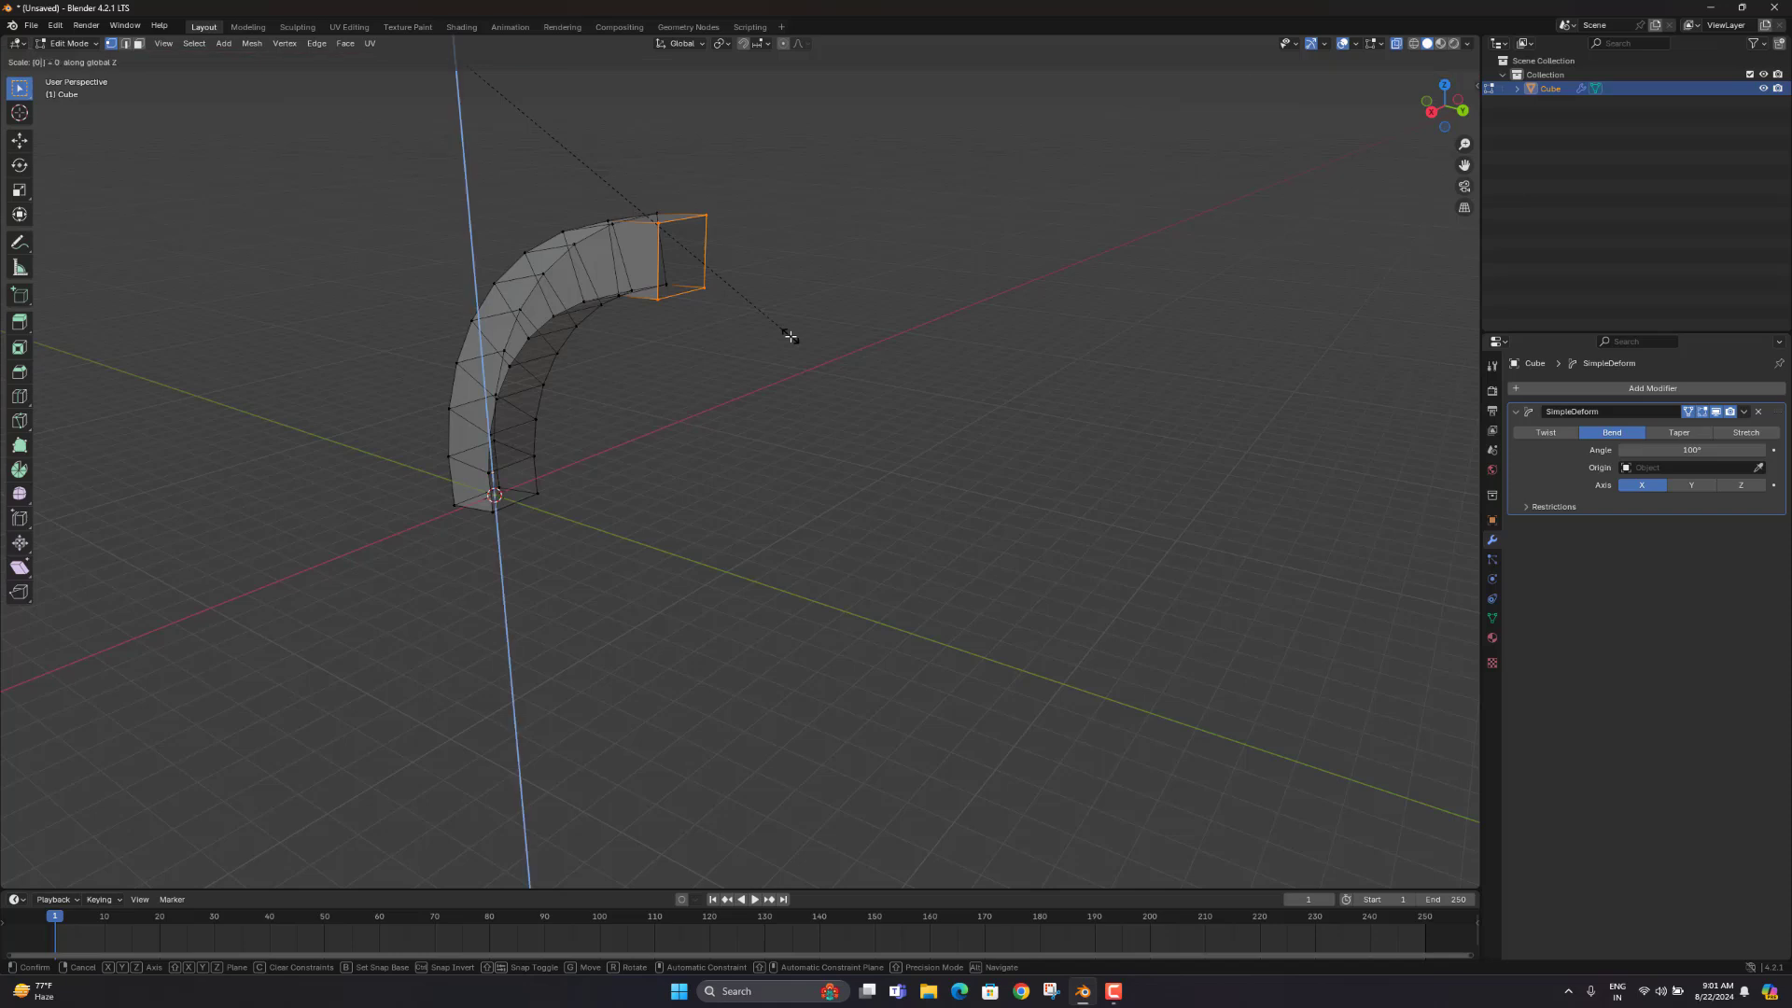
key("Return")
Step: Return to Object Mode and turn X-ray display off
middle_click_drag(790, 337, 707, 374)
key("Tab")
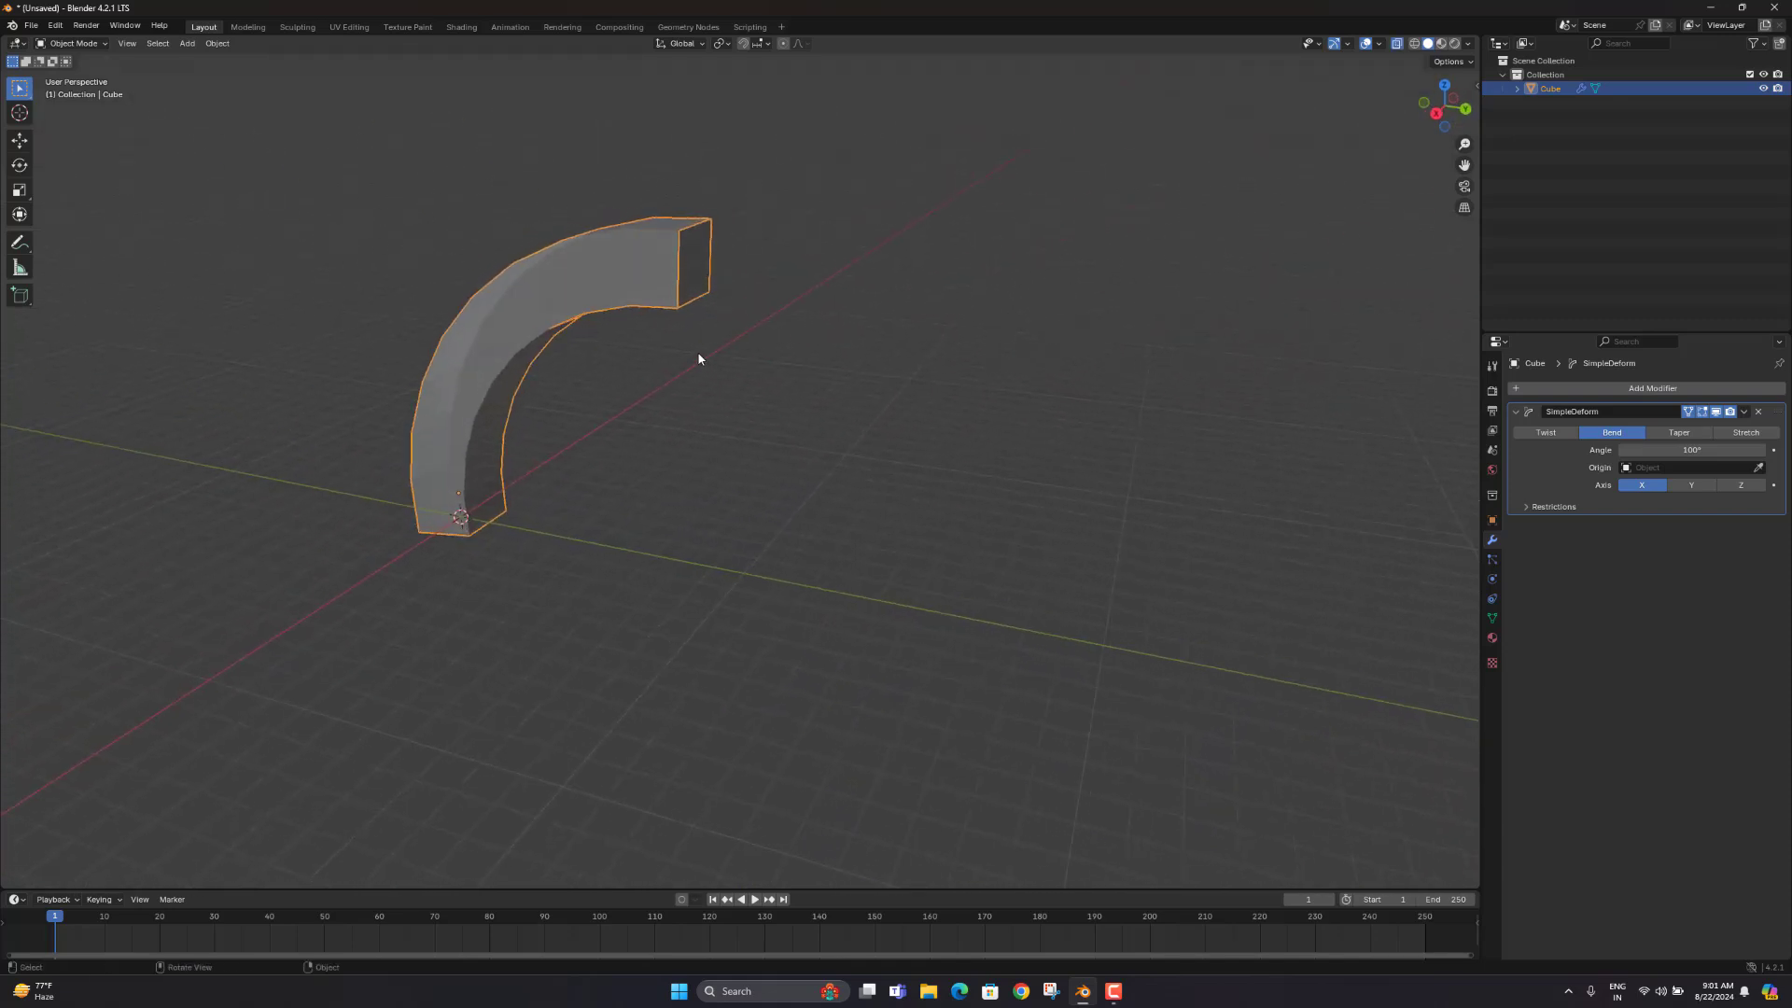
key("alt+z")
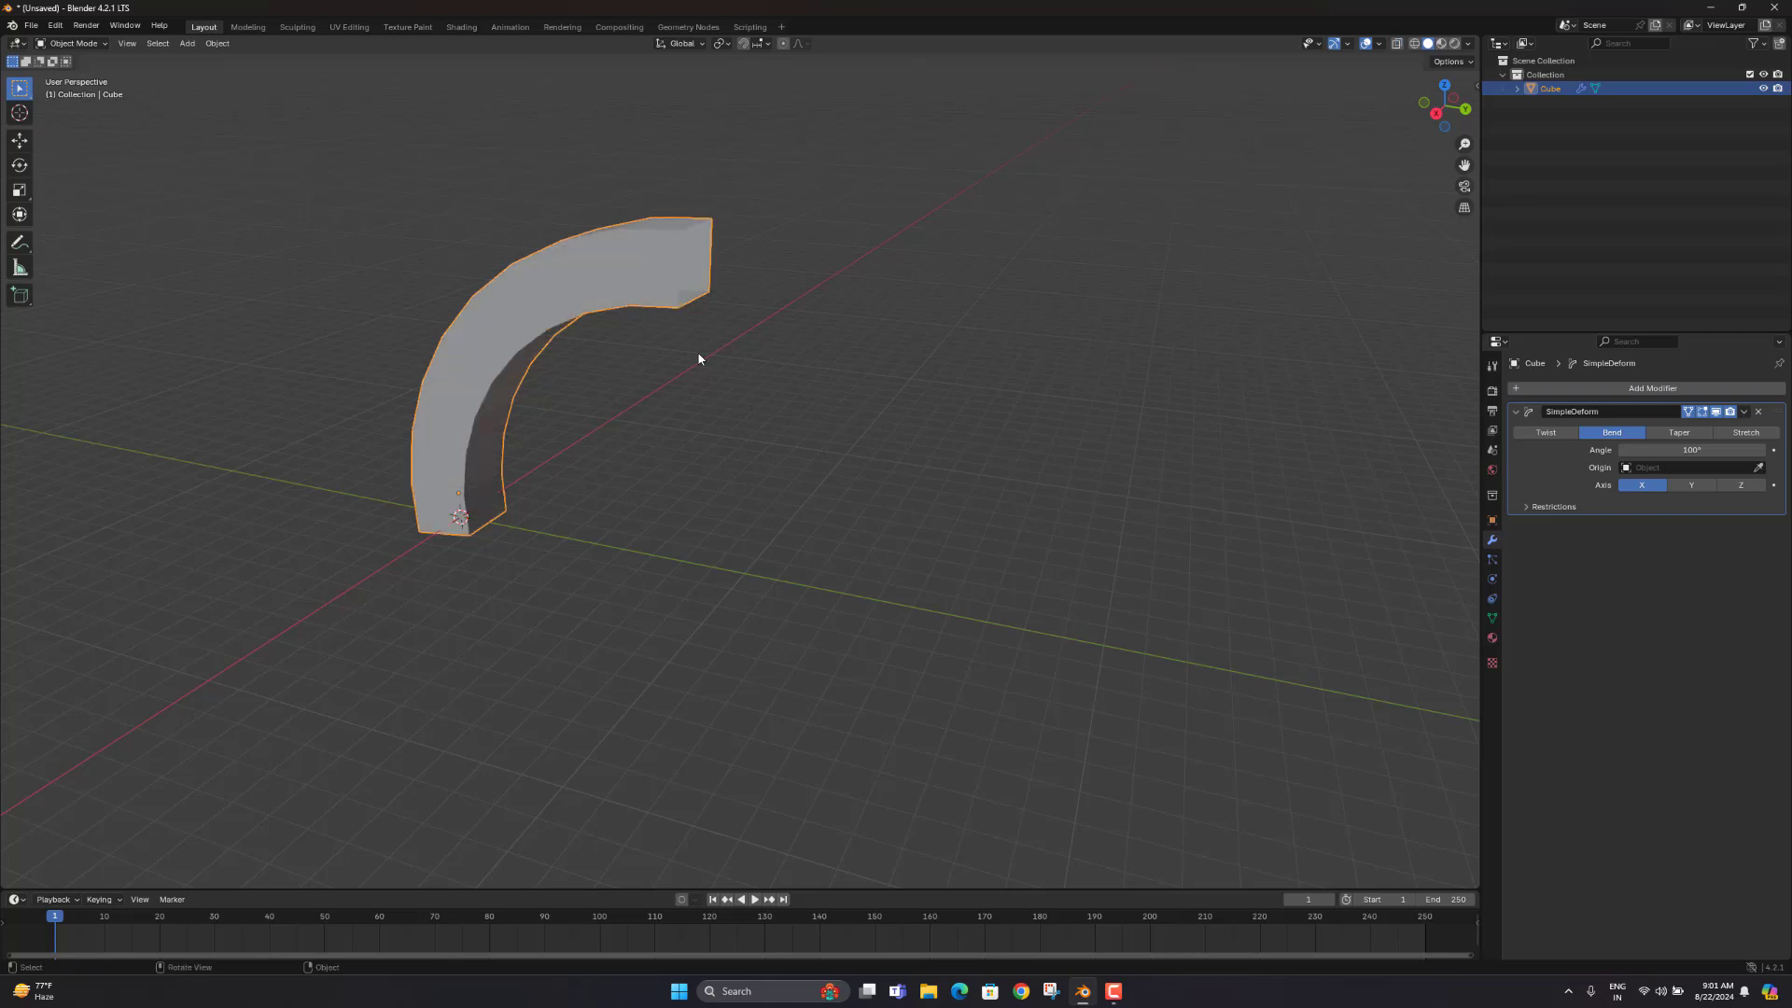
mouse_move(698, 358)
middle_mouse_down()
mouse_move(696, 332)
mouse_move(706, 360)
middle_mouse_up()
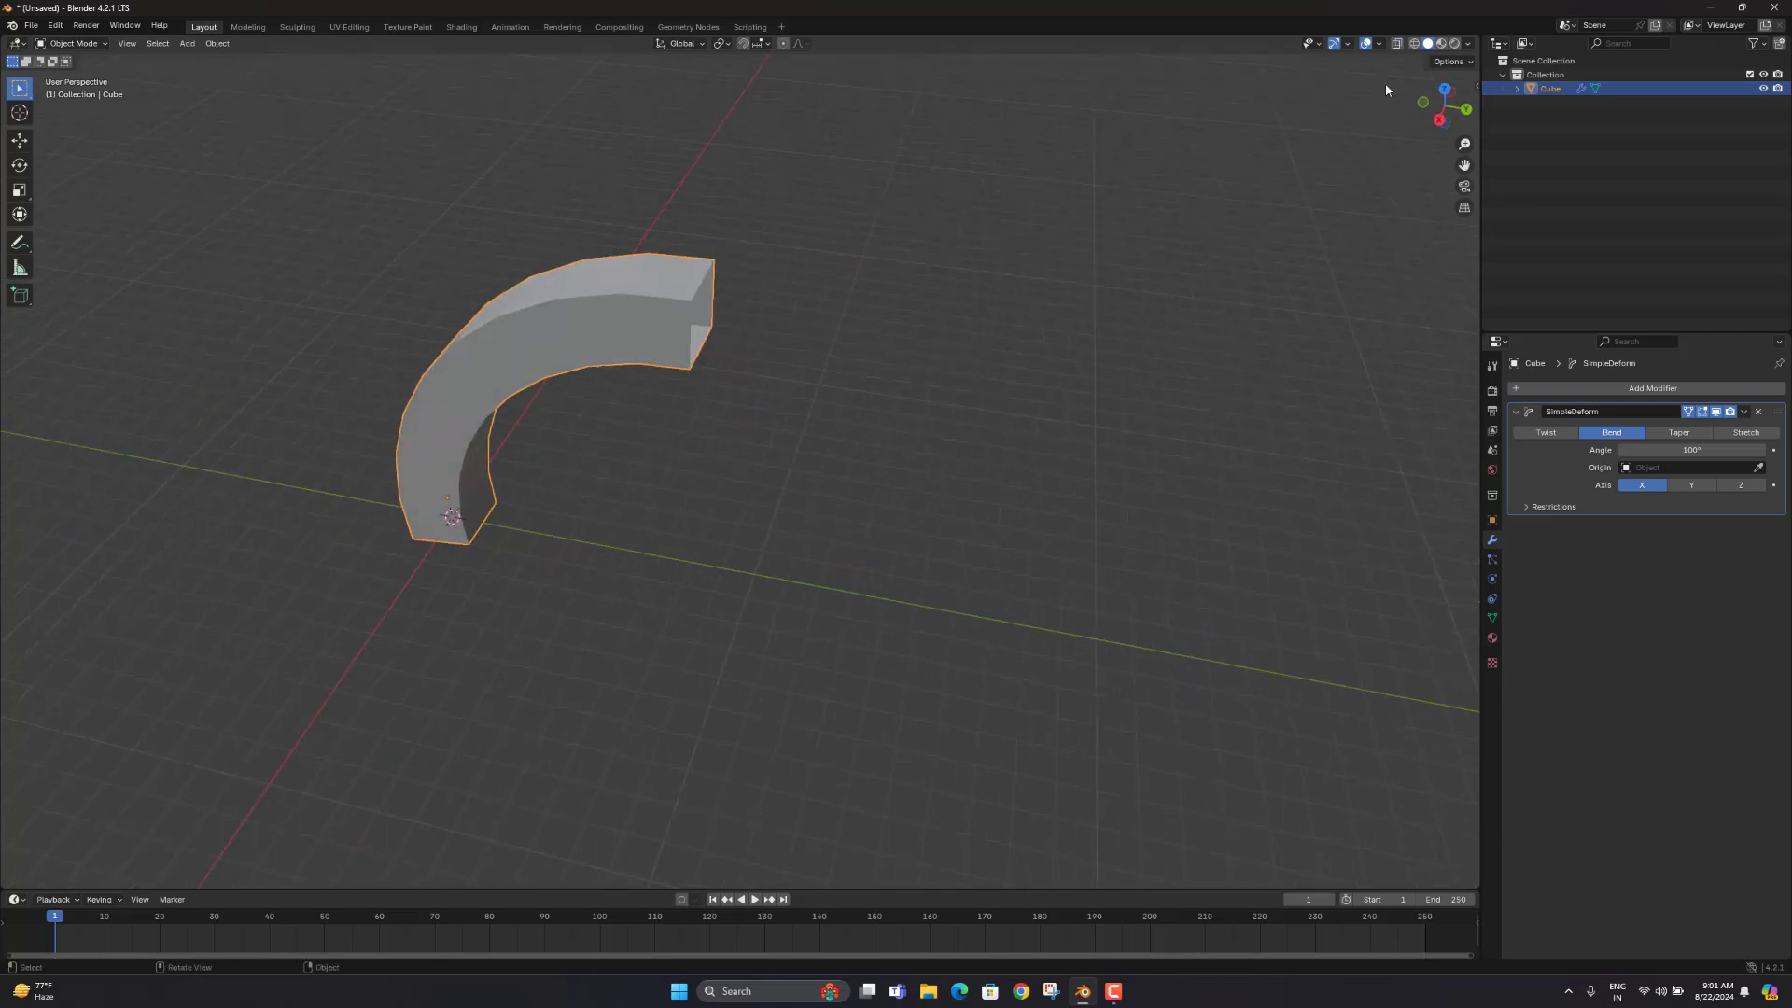
Step: Toggle X-ray on and off to compare the arch's see-through and solid display, and inspect it from the side
left_click(1397, 44)
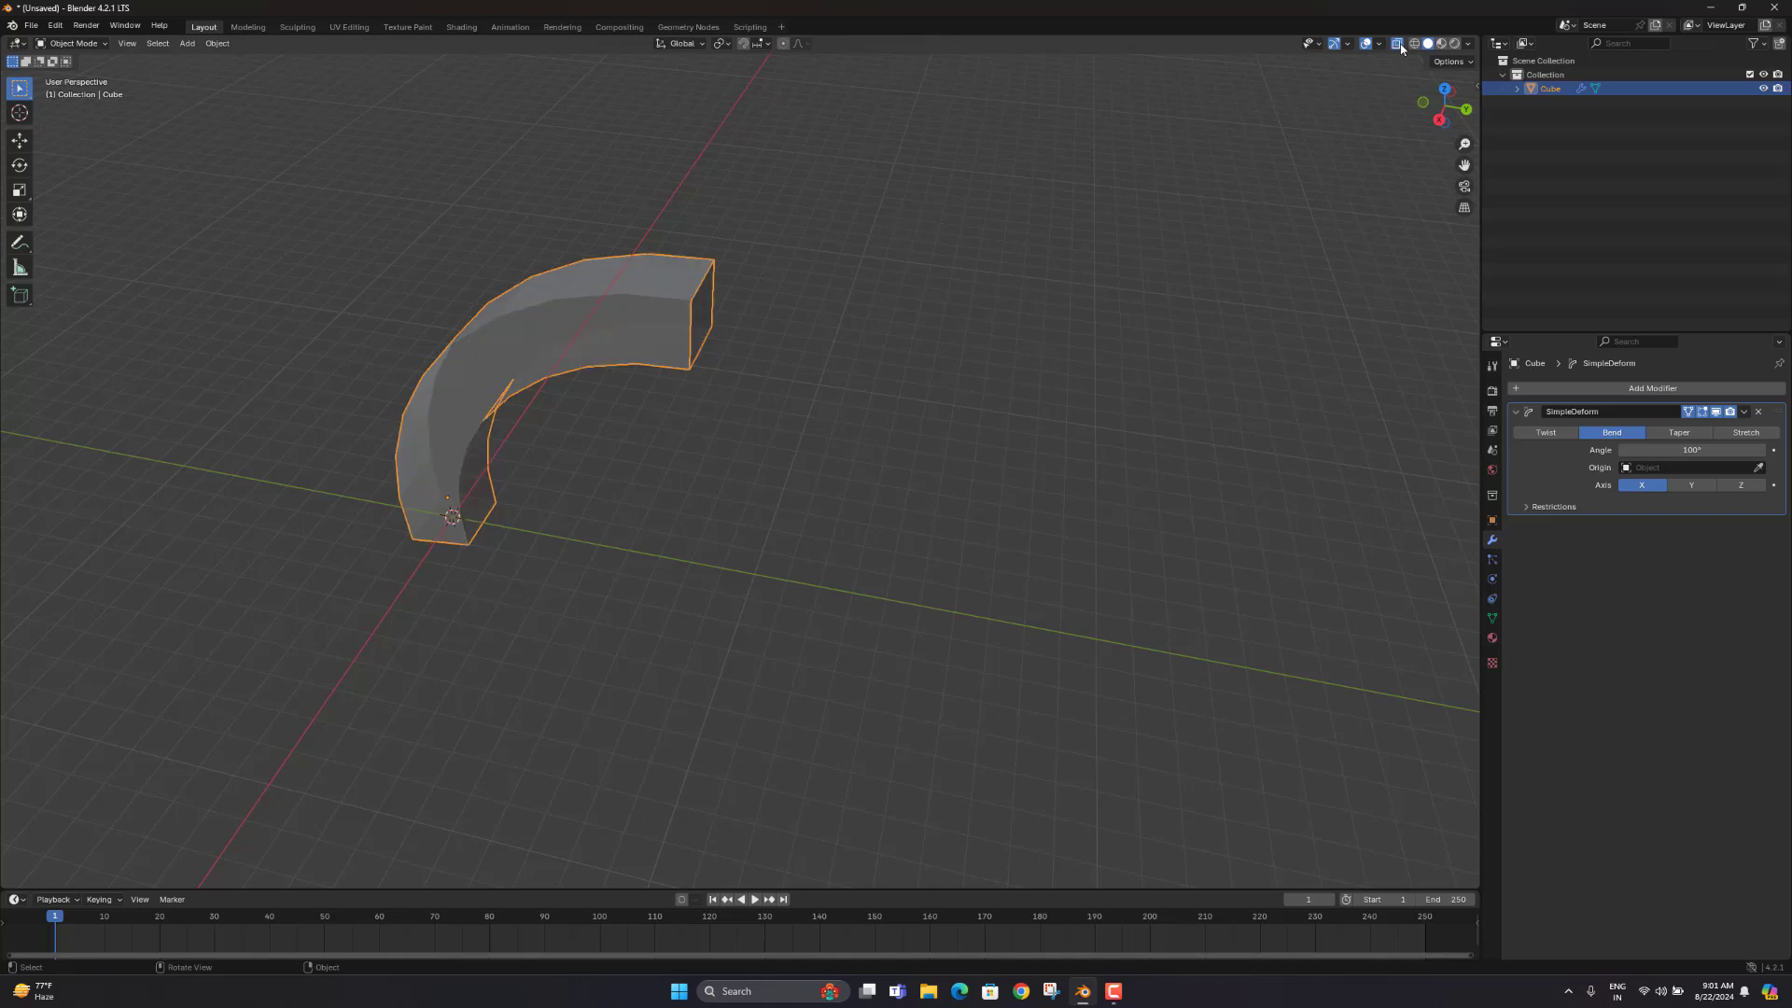
left_click(1397, 44)
left_click(1397, 44)
left_click(1397, 44)
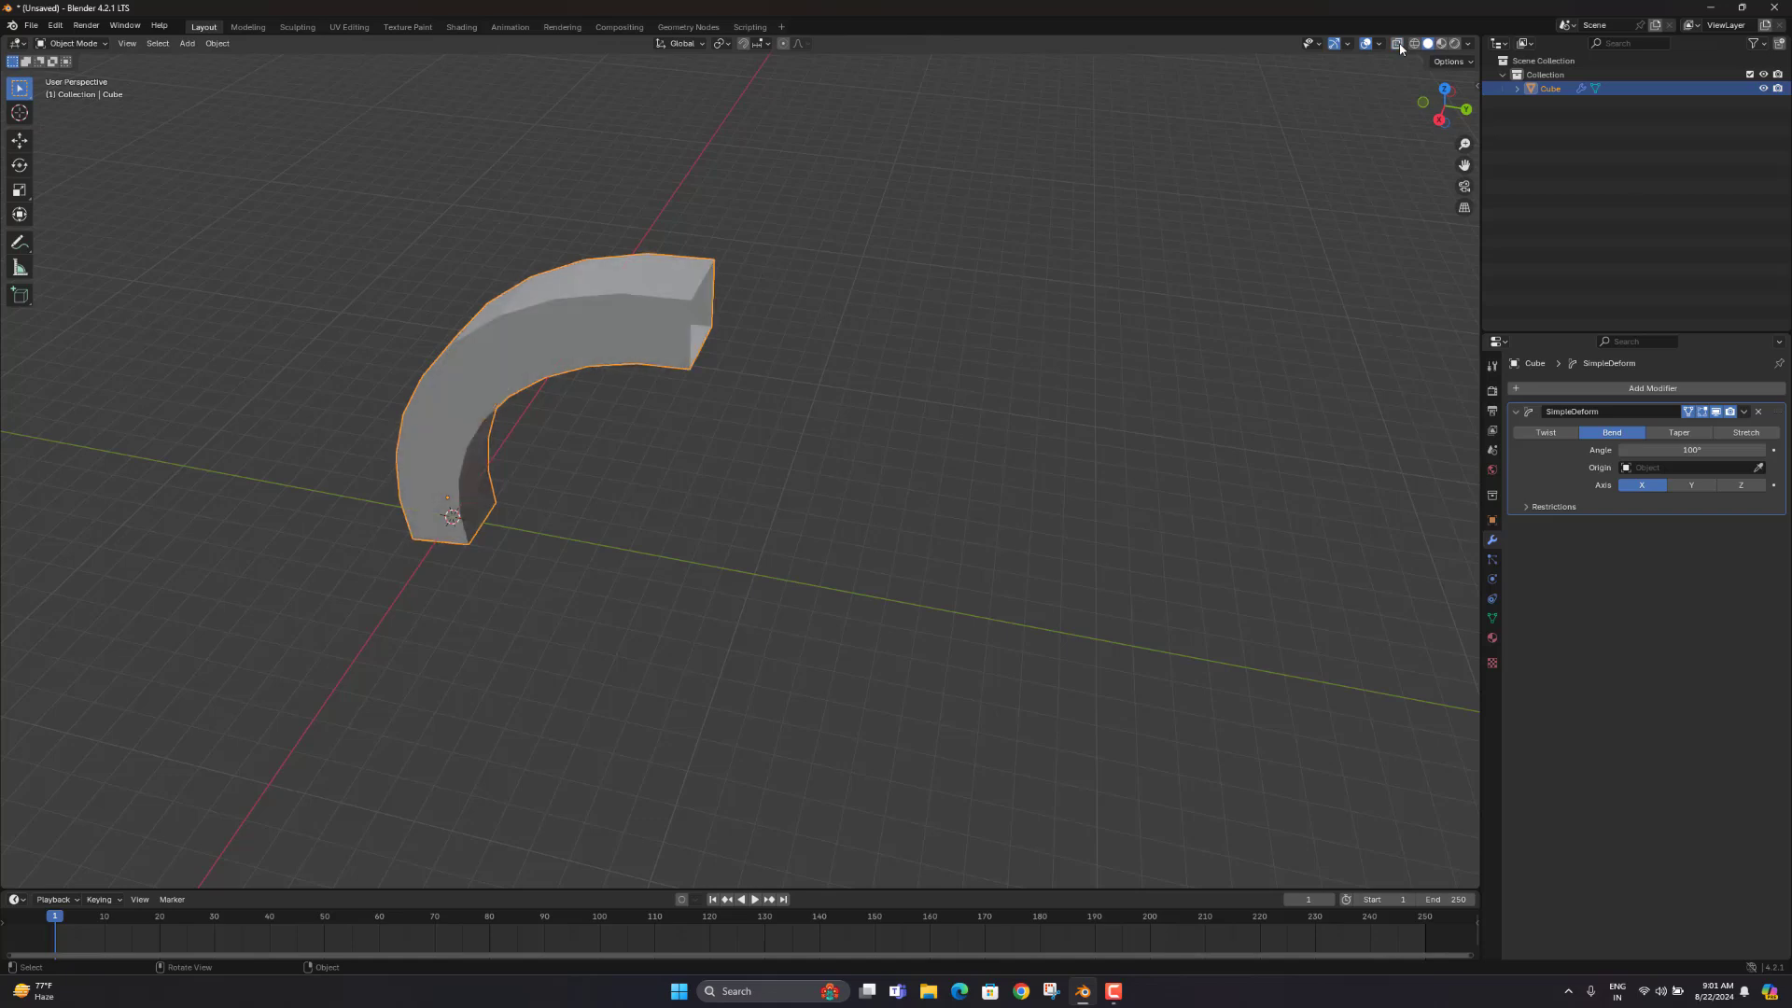
middle_click_drag(863, 359, 891, 371)
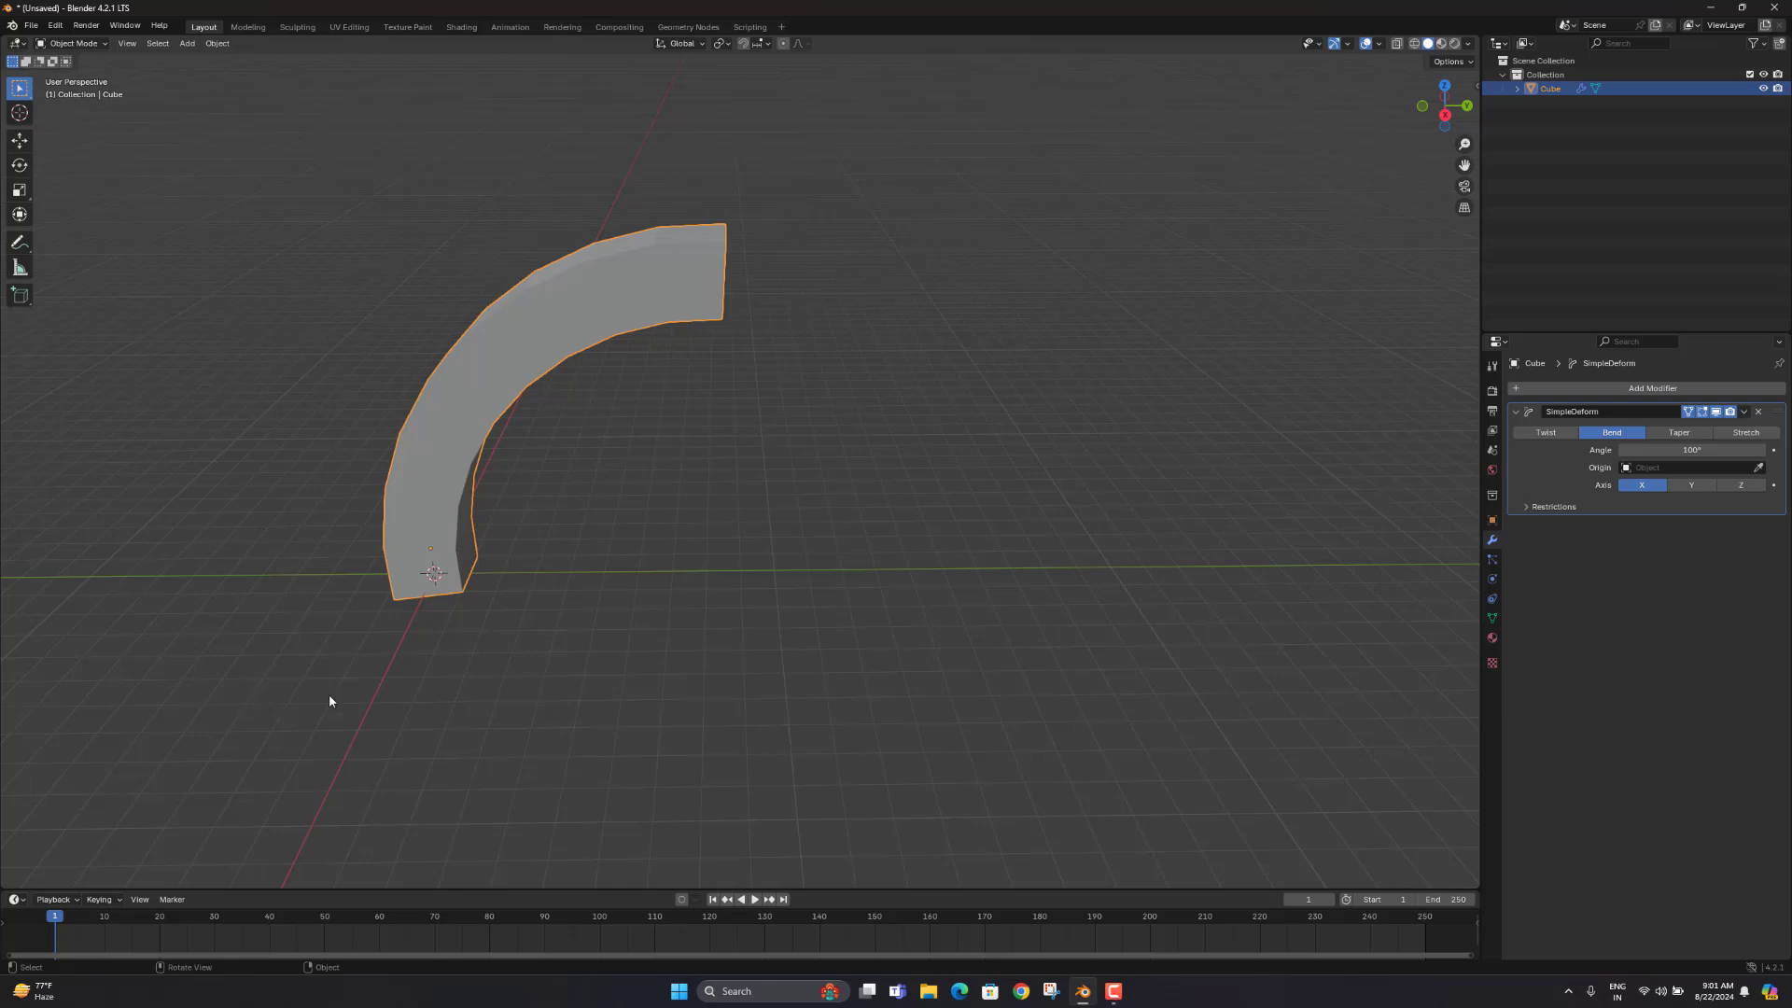
middle_click_drag(307, 689, 420, 616)
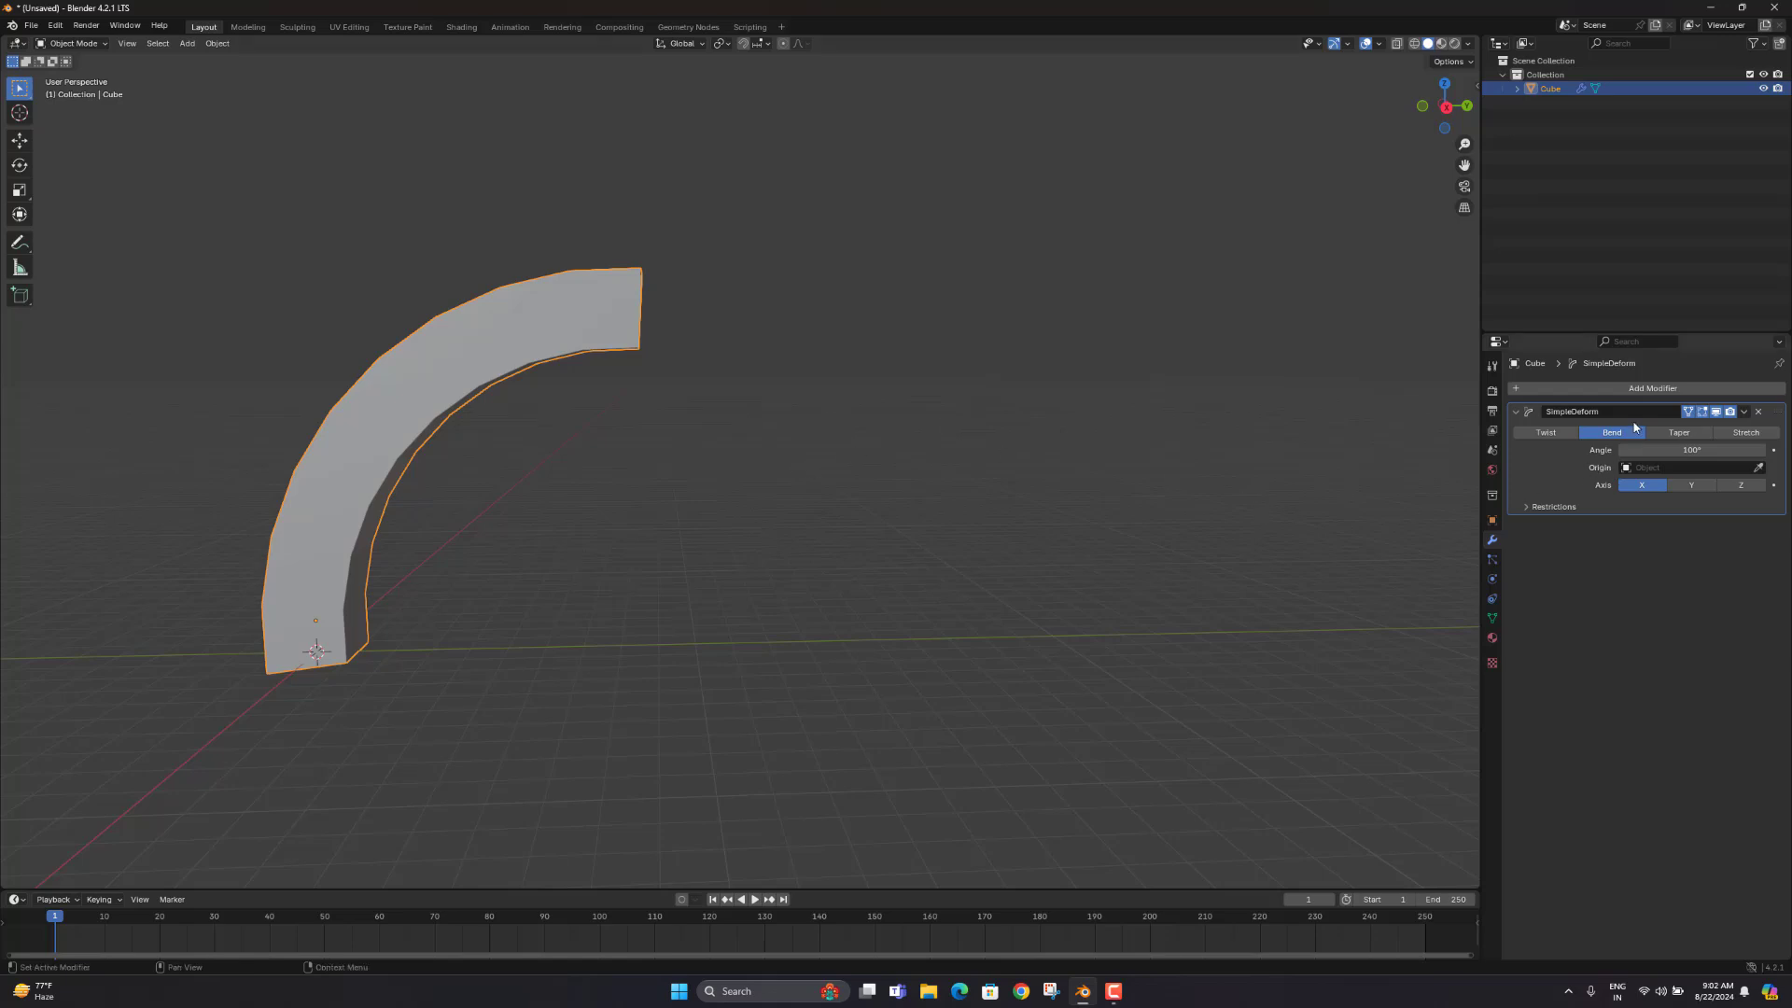
Step: Add a Mirror modifier to the bent arch, after the Simple Deform modifier
left_click(1610, 386)
mouse_move(1611, 387)
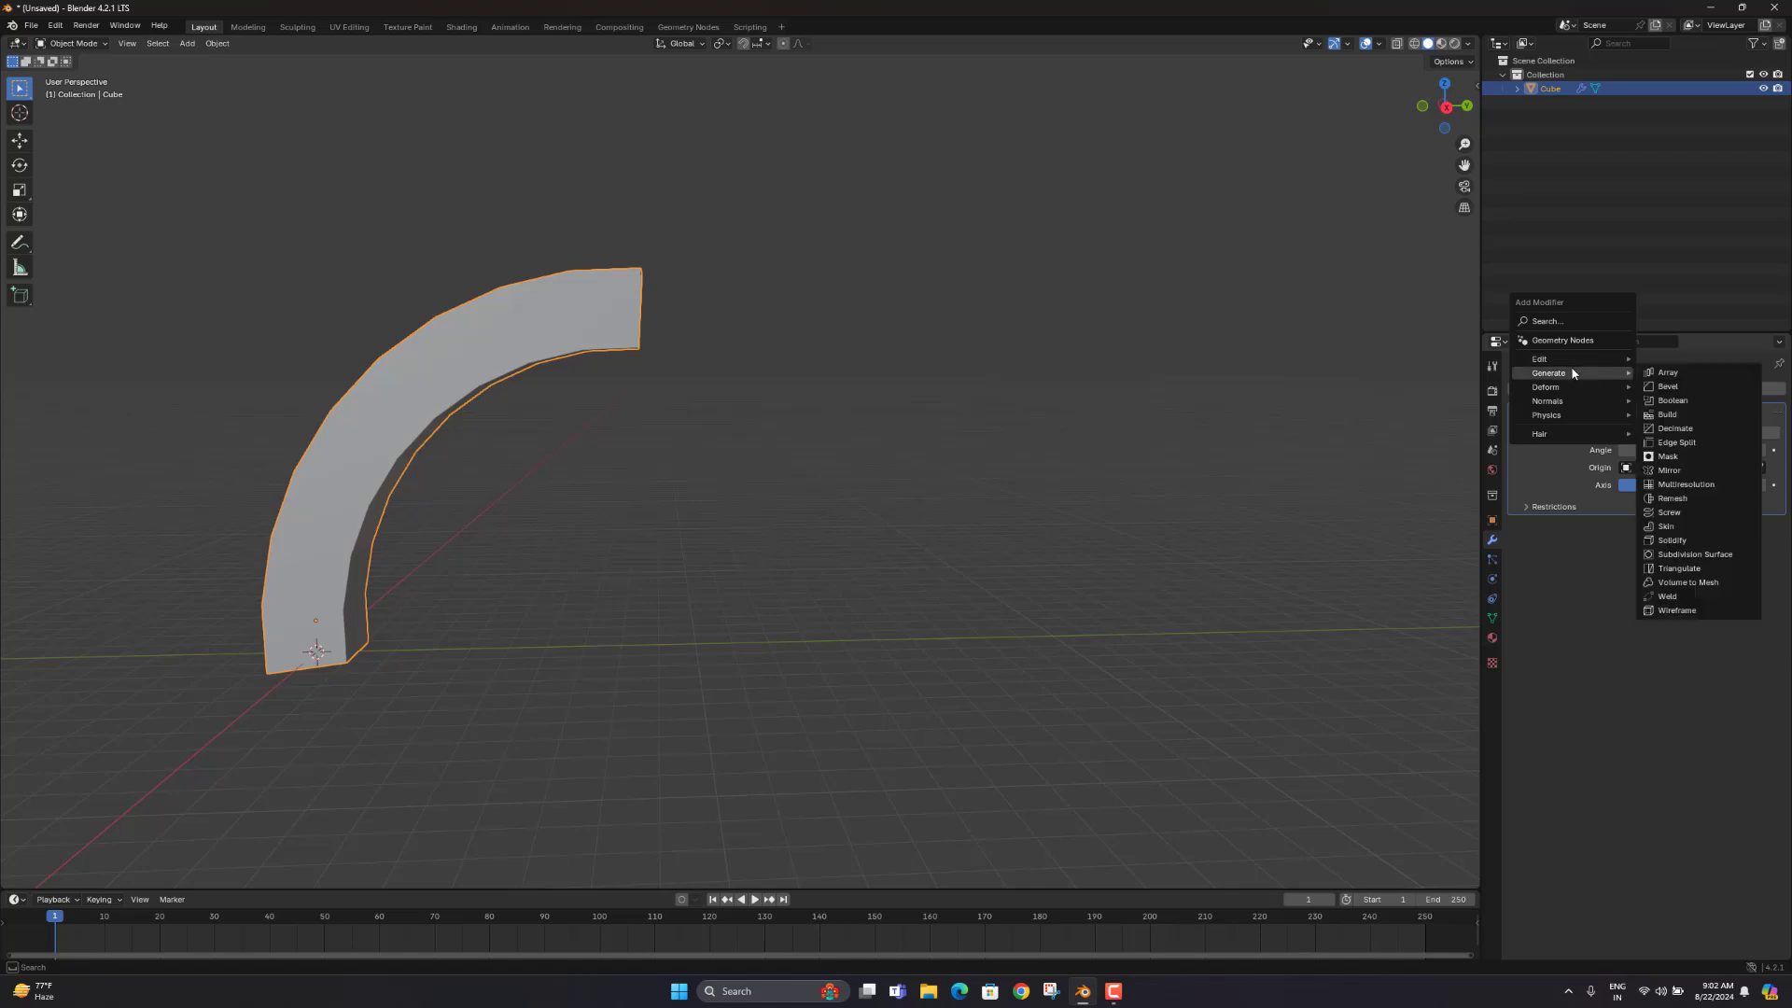
left_click(1668, 471)
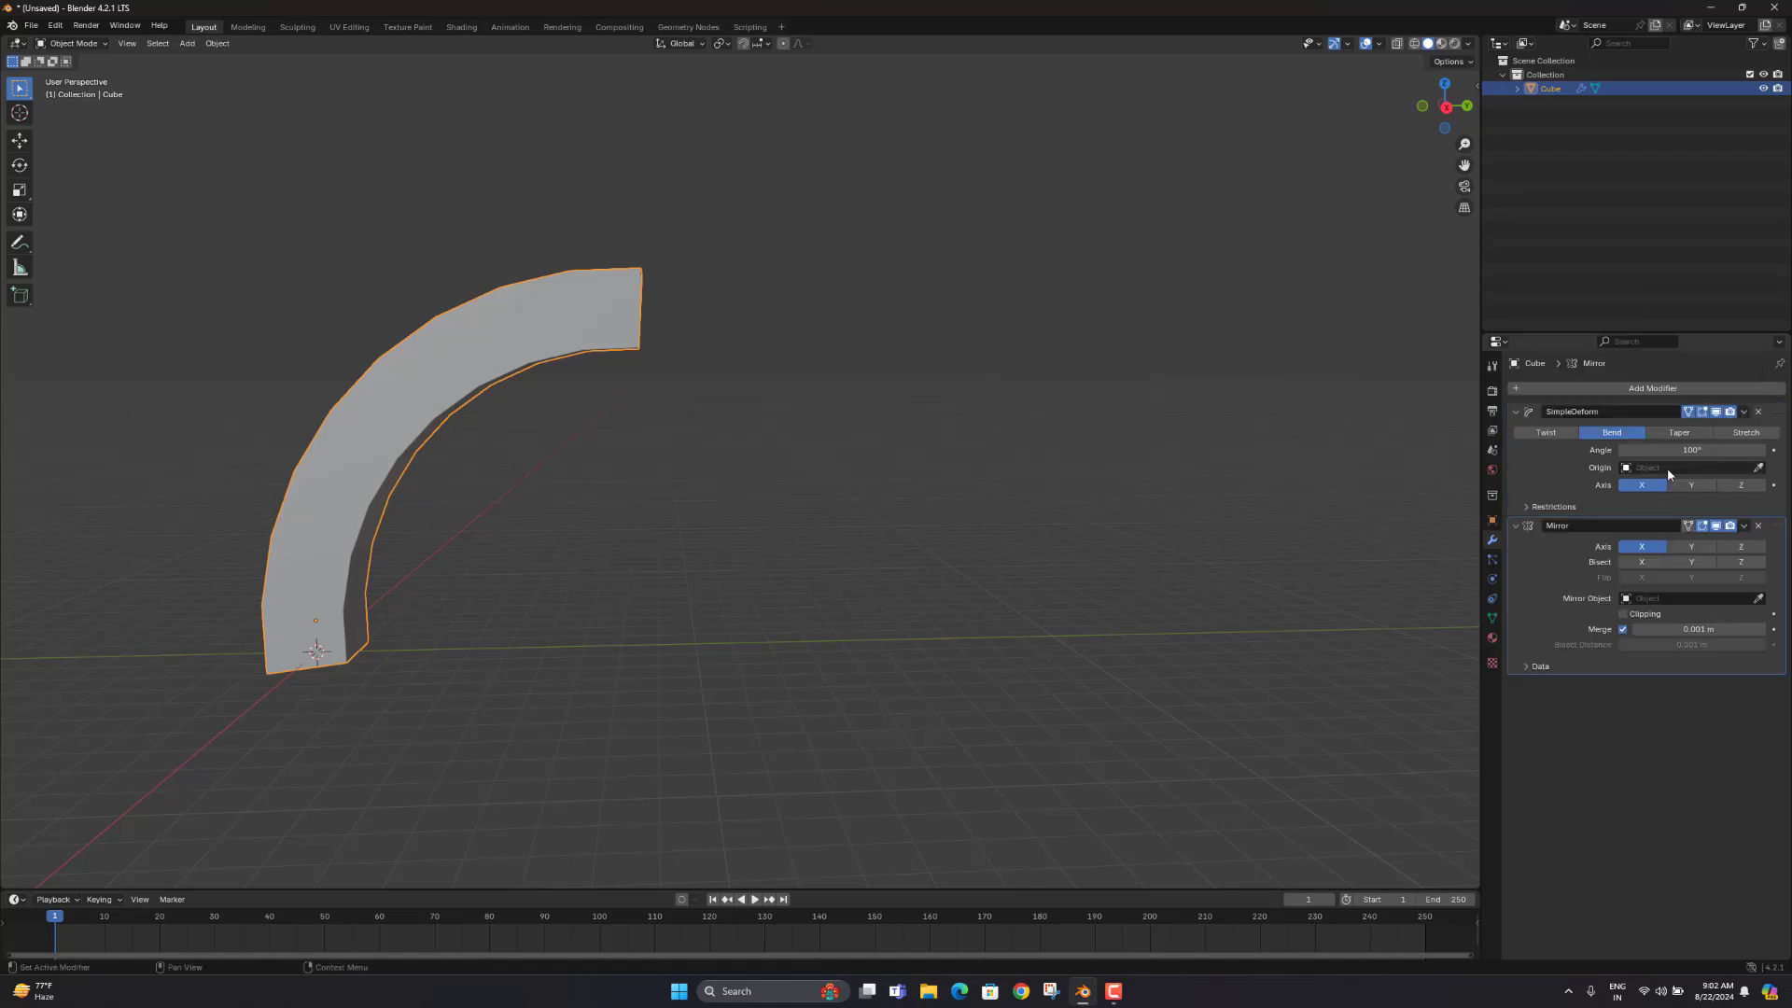
scroll(691, 569, "down", 10)
middle_click_drag(656, 568, 713, 473)
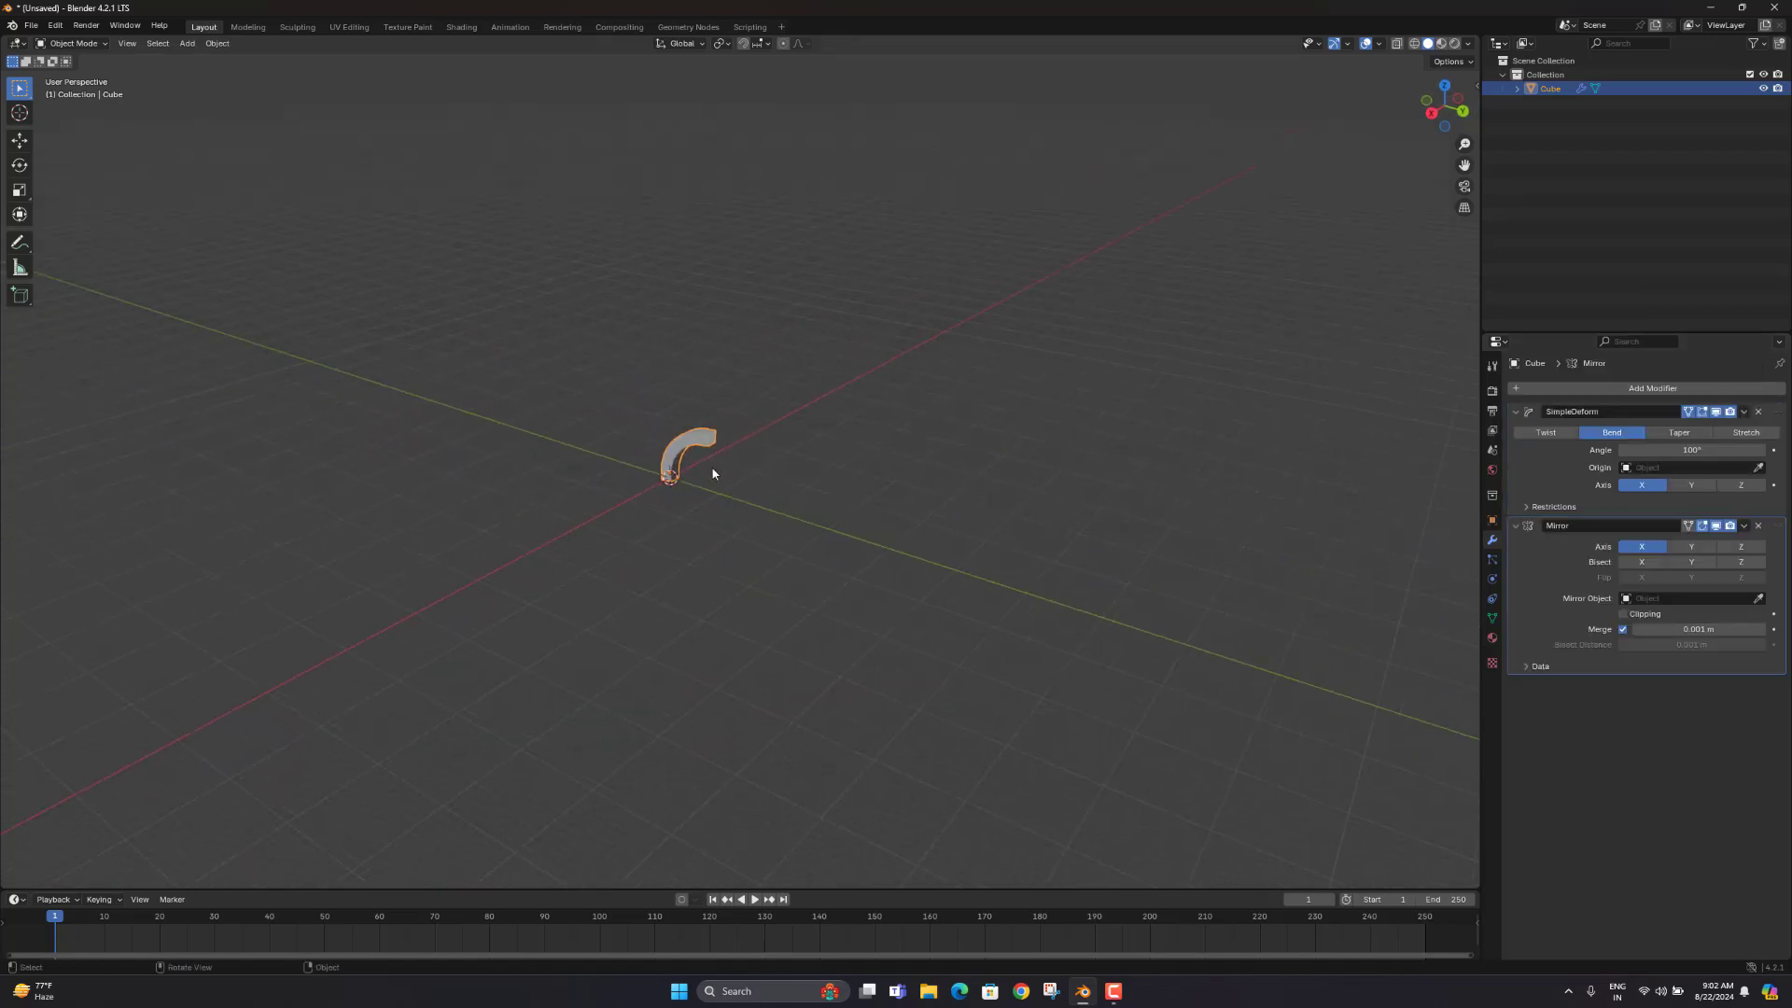
scroll(712, 473, "up", 6)
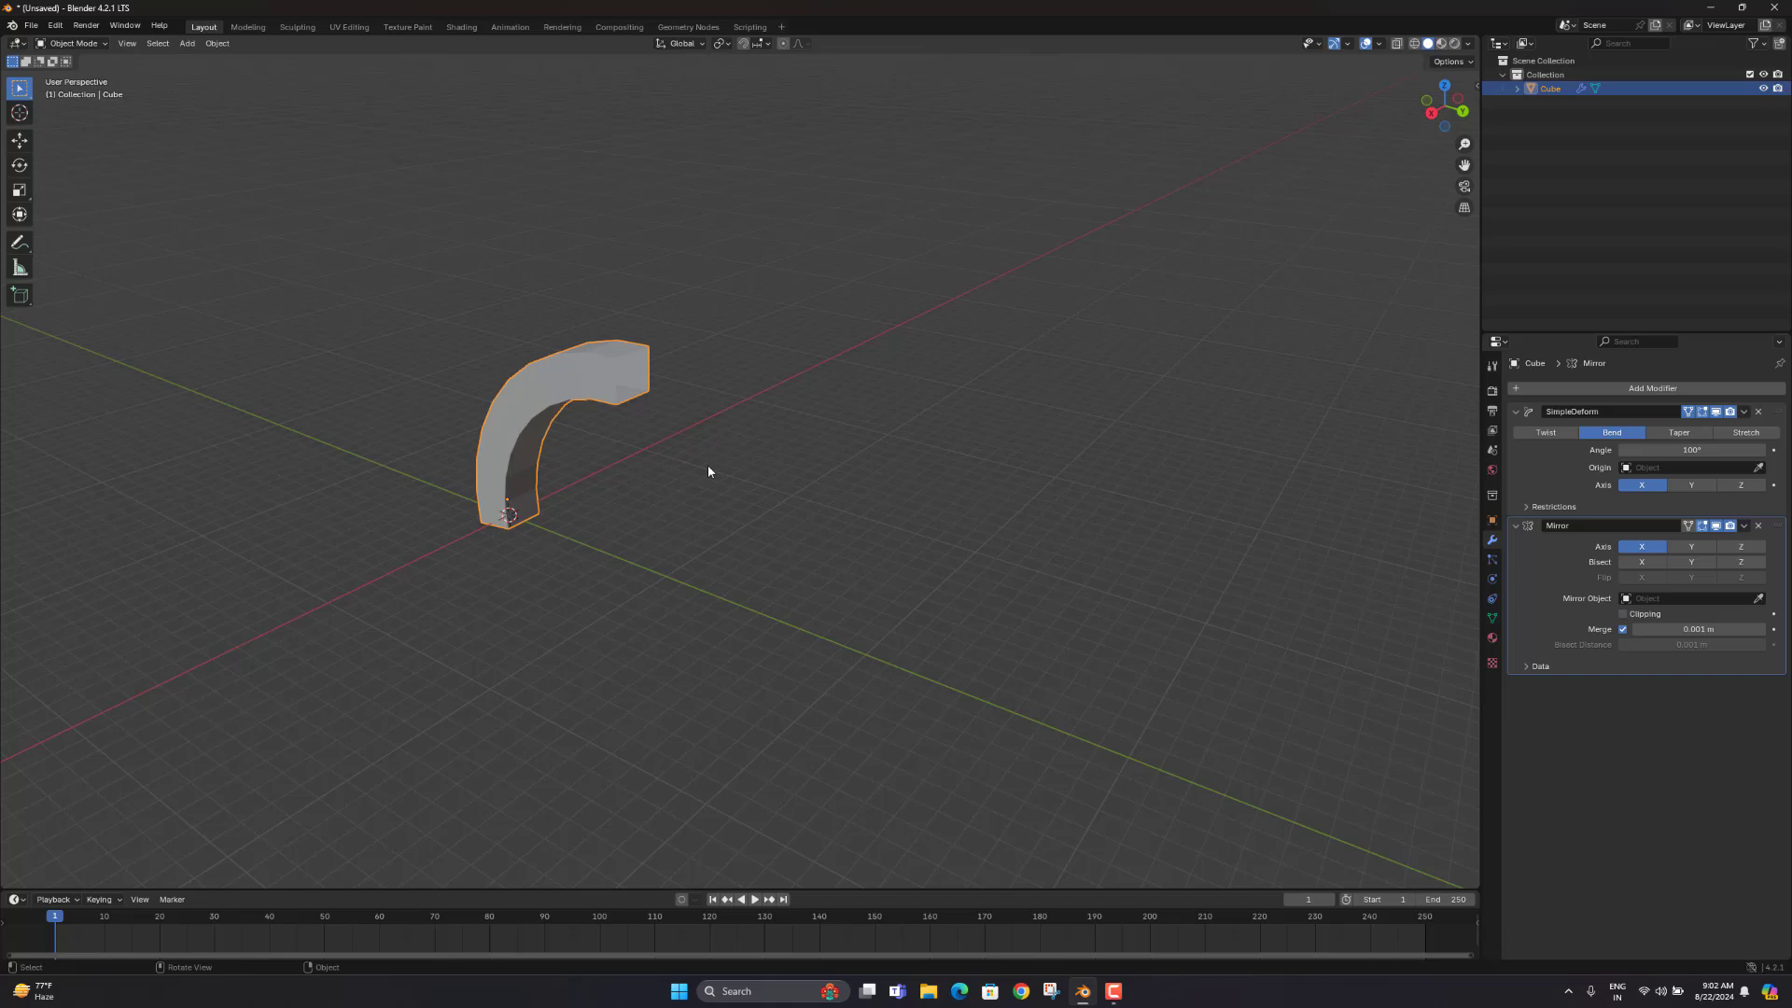
Step: Try the Mirror modifier's X, Y and Z axes in different combinations, leaving only Y enabled
left_click(1696, 548)
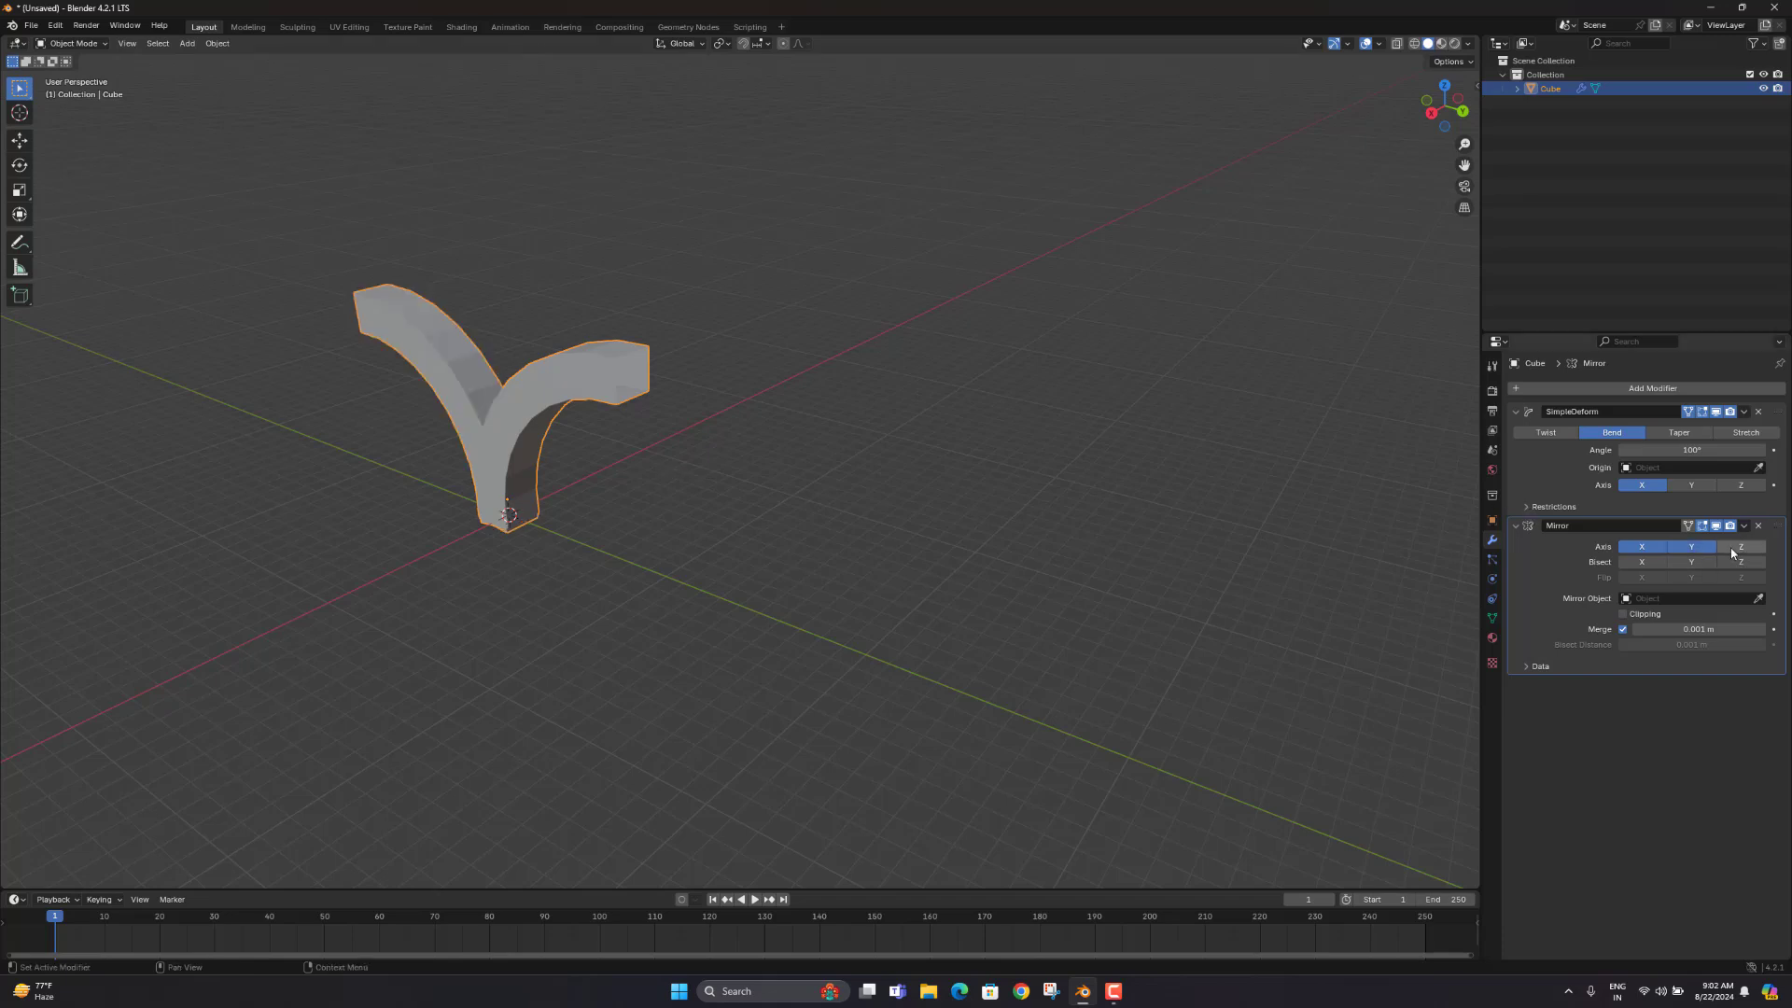
left_click(1747, 553)
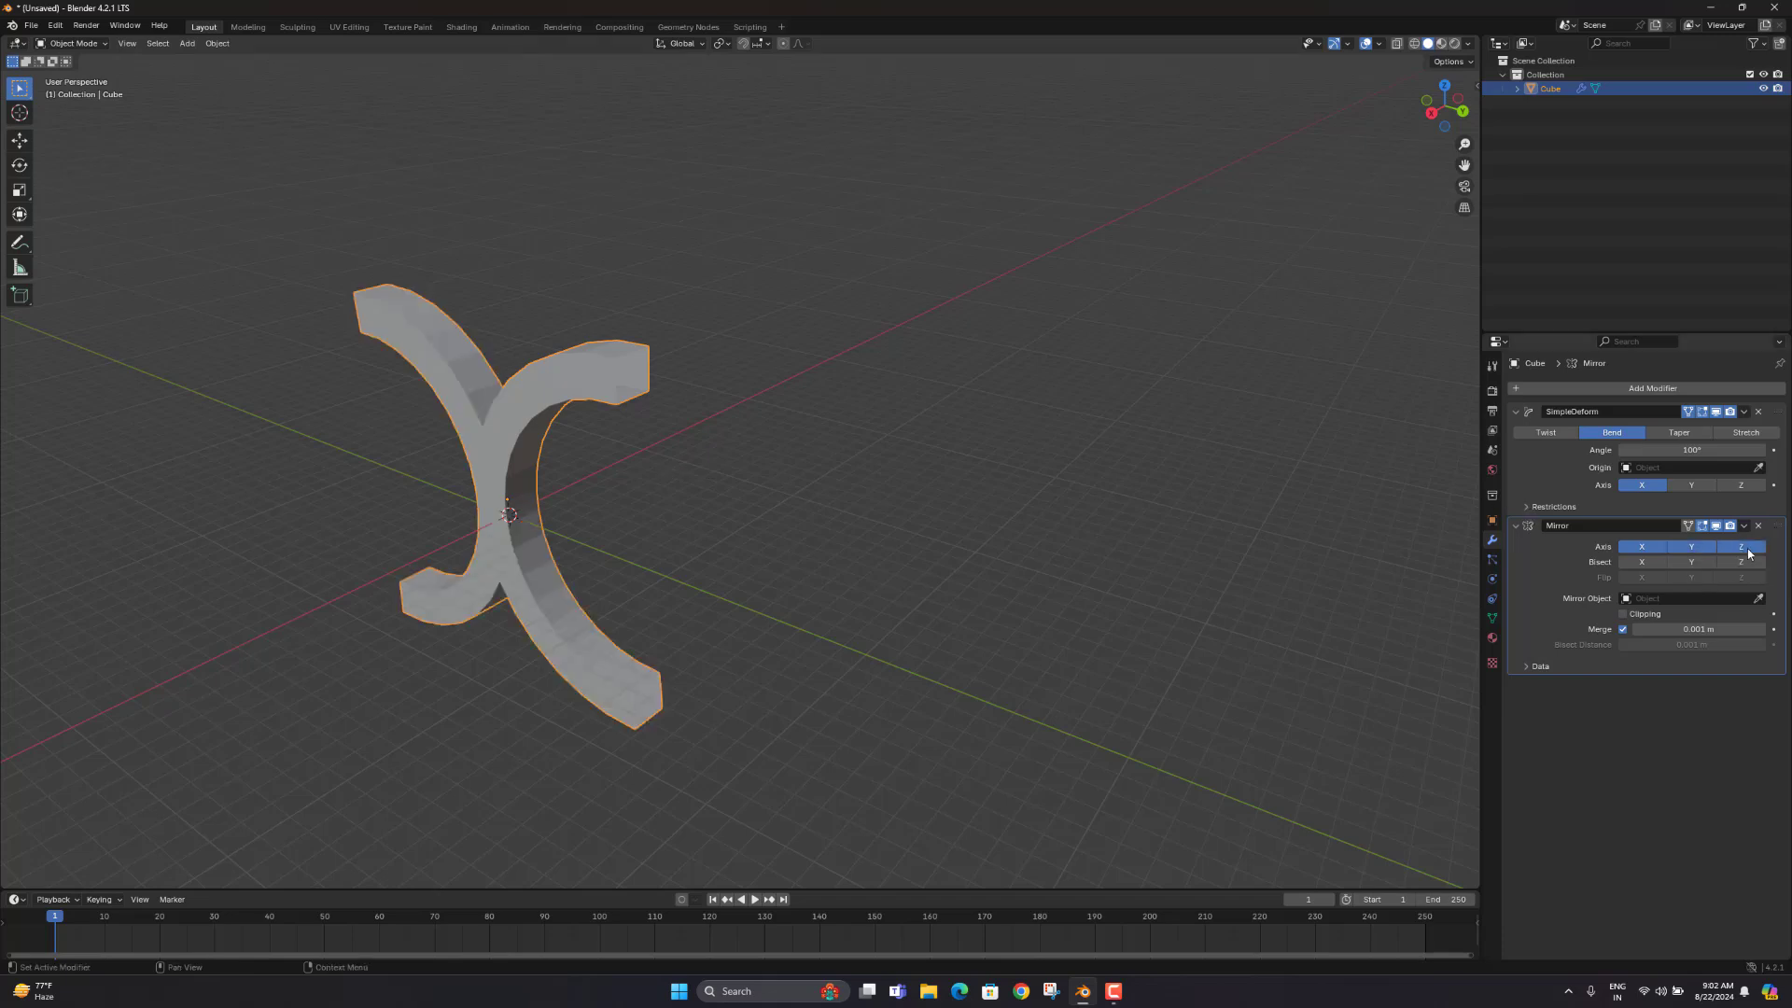
left_click(1647, 549)
left_click(1690, 549)
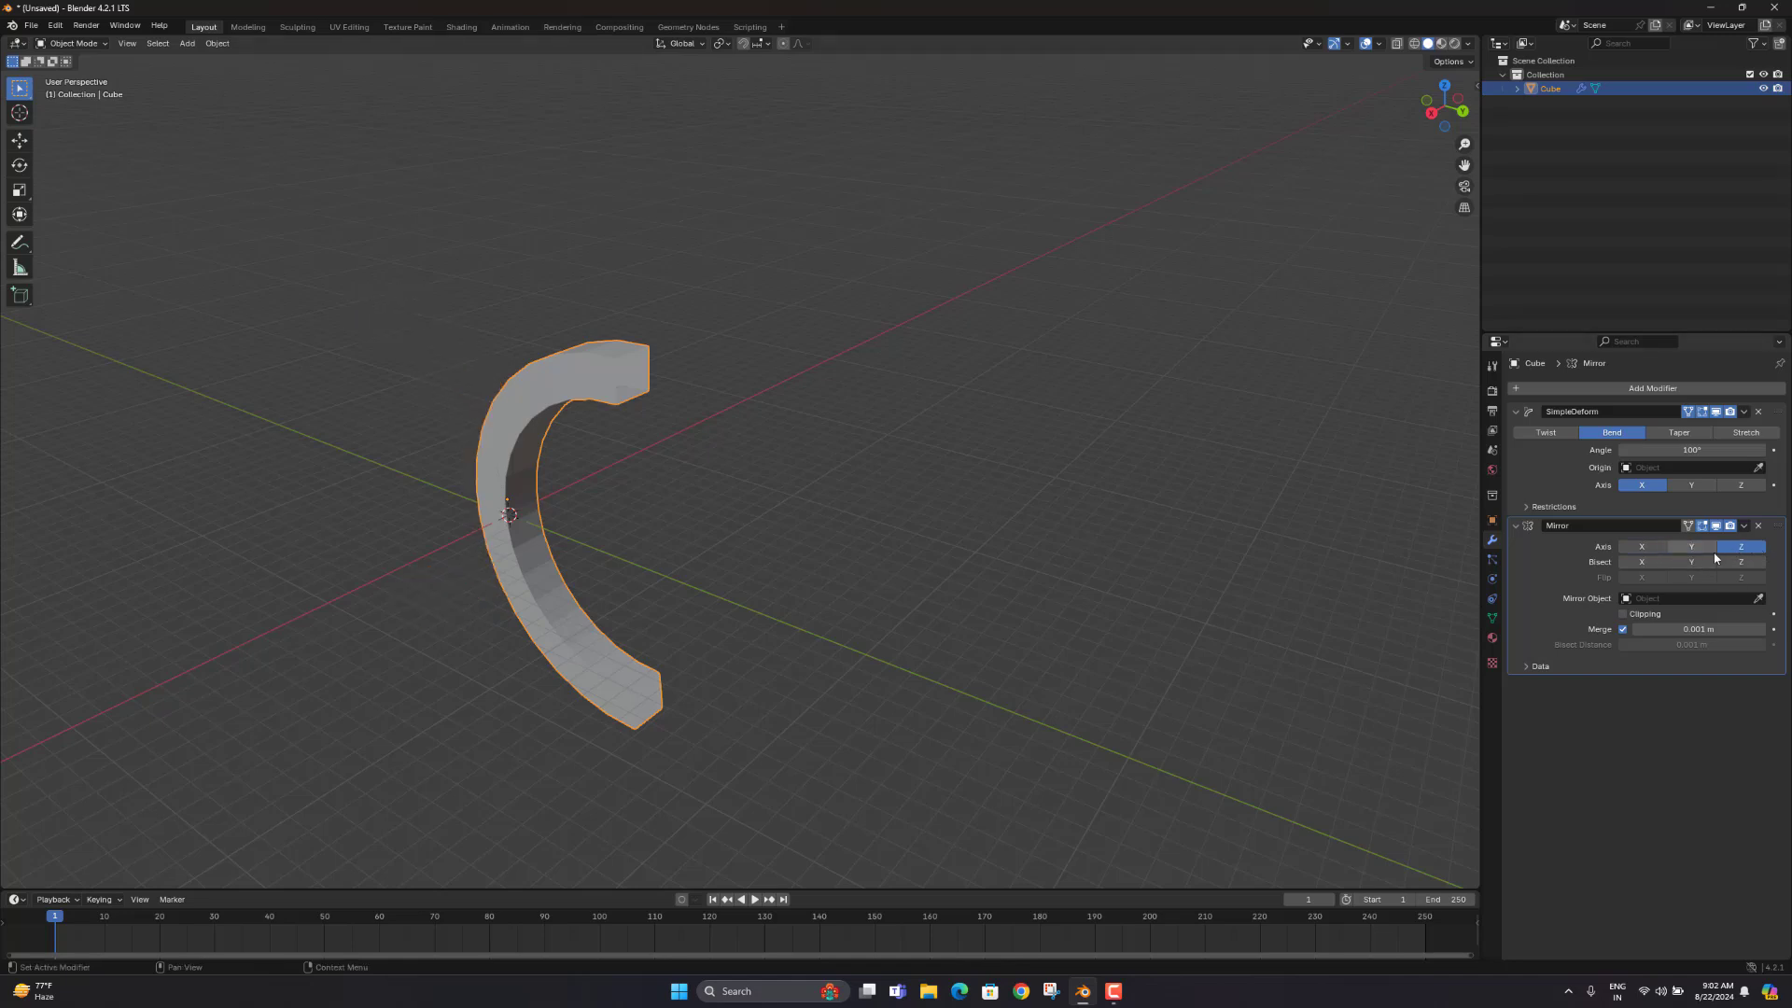
left_click(1703, 550)
left_click(1732, 552)
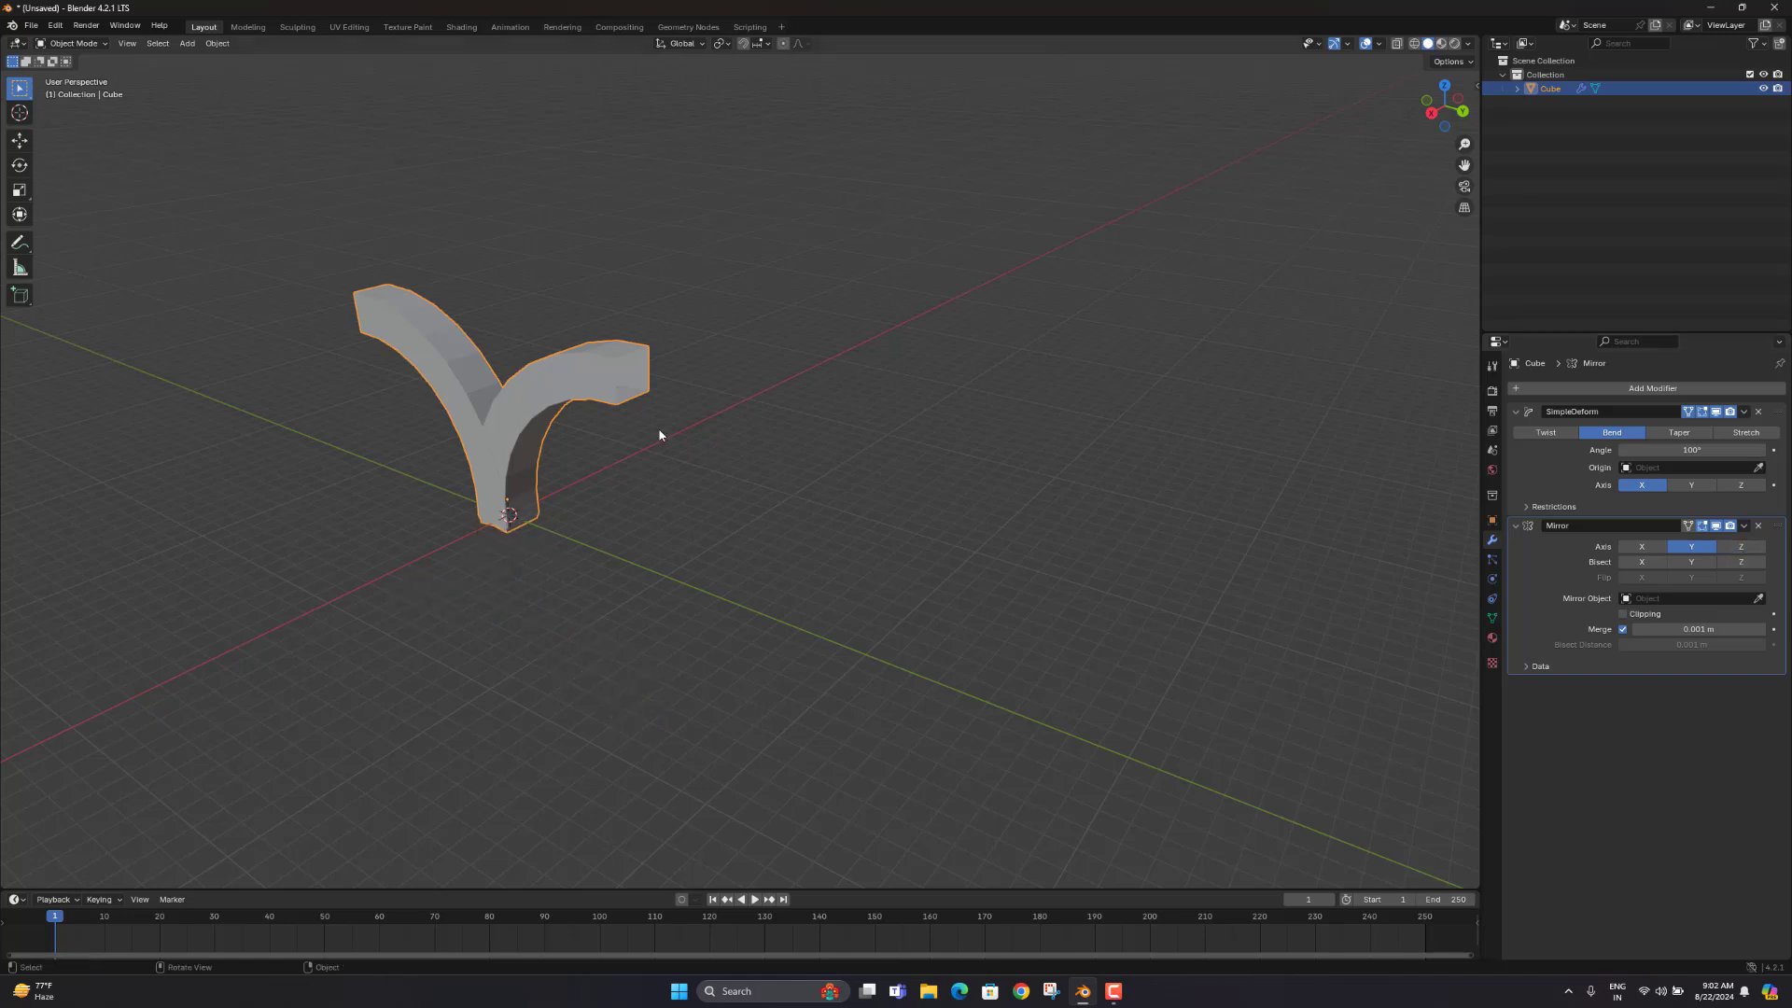
Step: Inspect the mirrored arch's base and remove the Mirror modifier
middle_click_drag(660, 432, 491, 585)
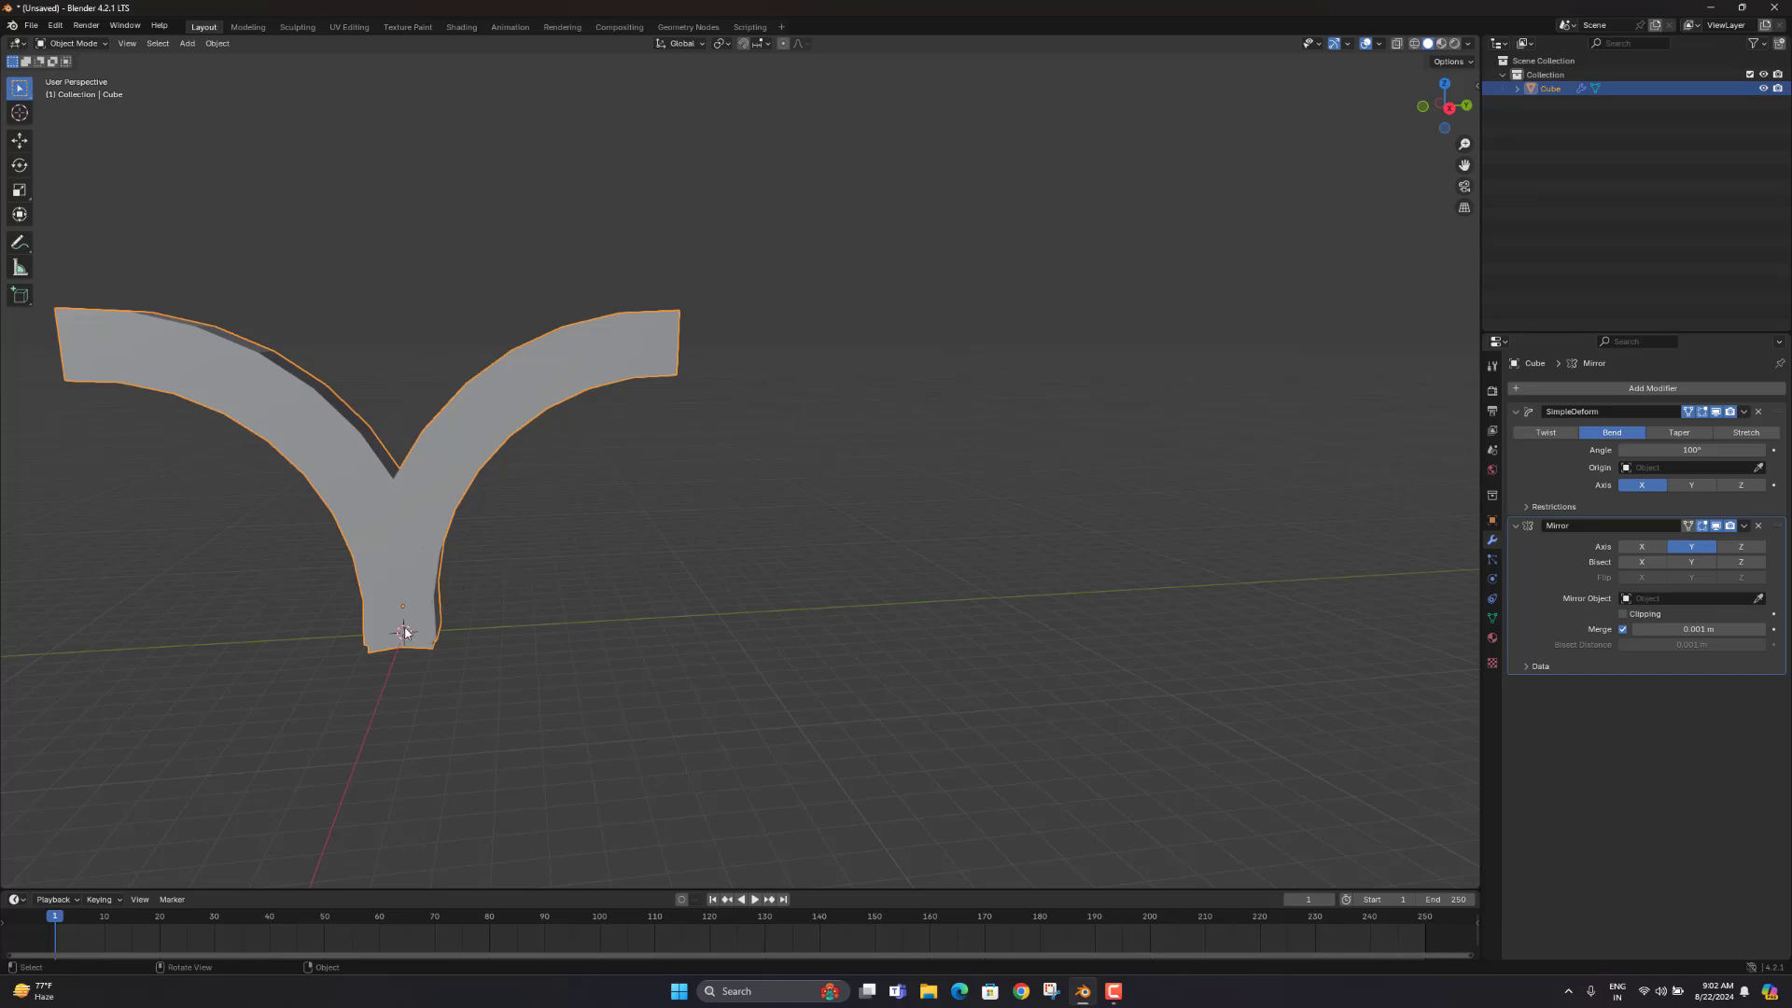
mouse_move(405, 631)
middle_mouse_down()
mouse_move(429, 600)
mouse_move(351, 572)
mouse_move(507, 535)
mouse_move(486, 535)
mouse_move(432, 636)
middle_mouse_up()
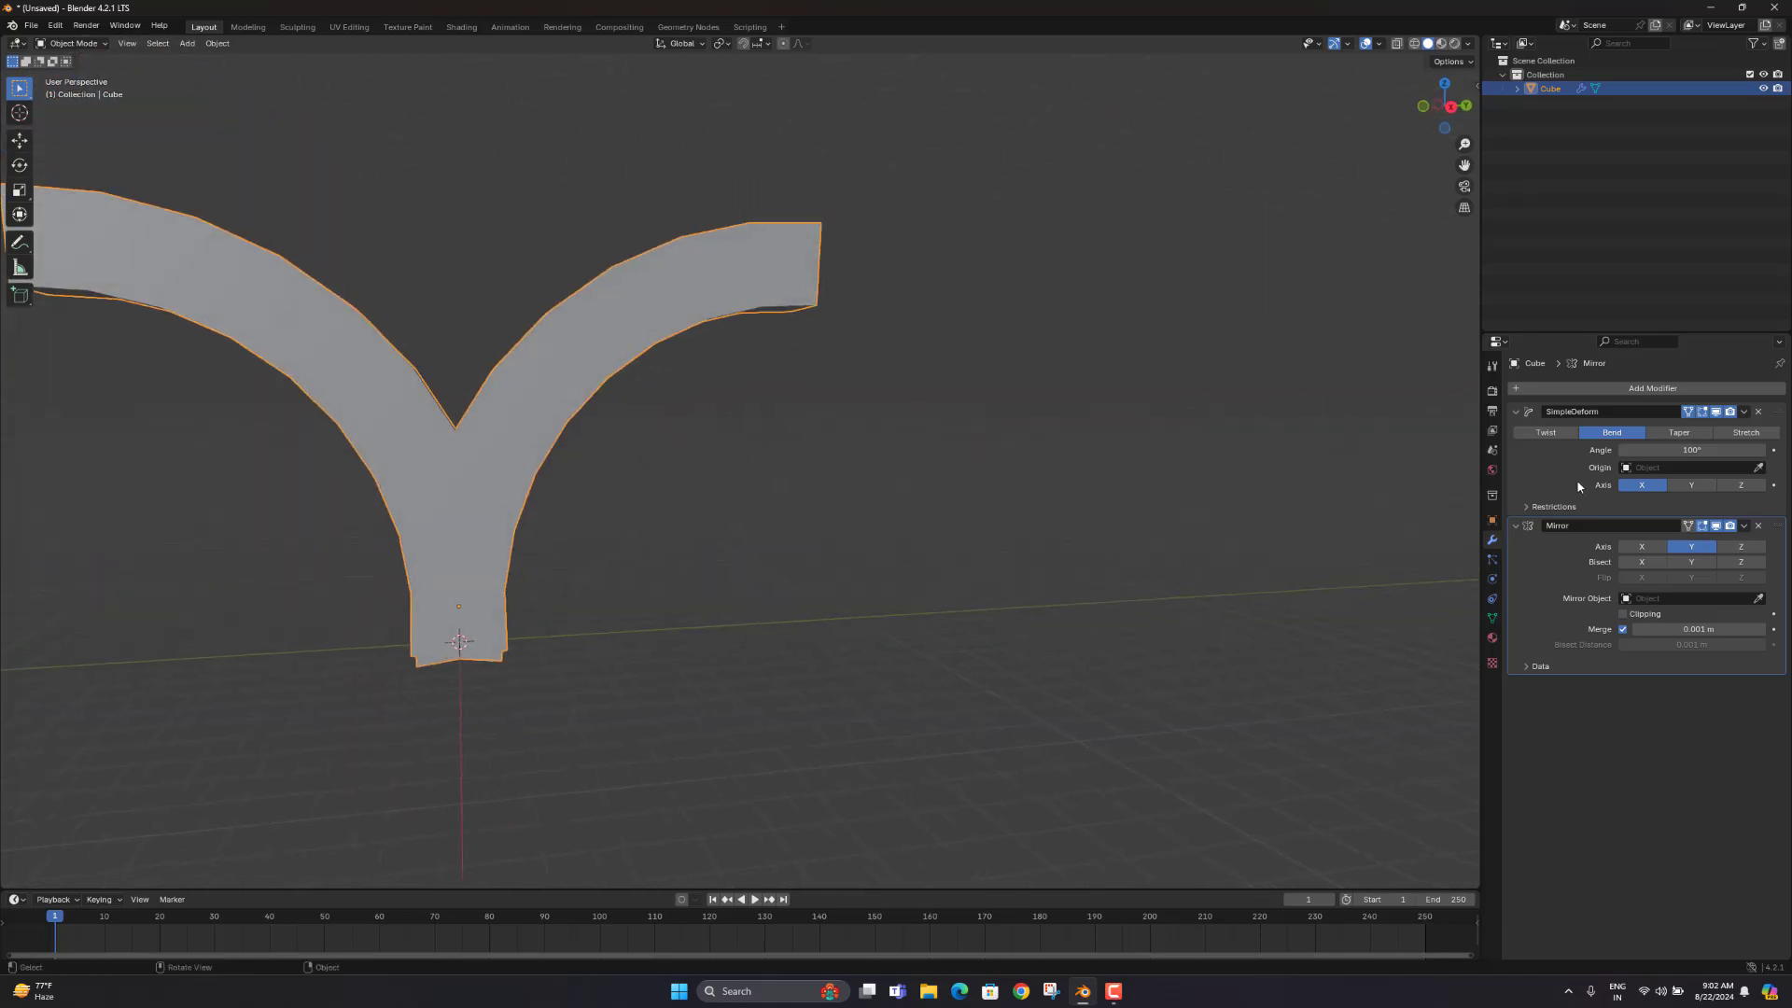
left_click(1757, 526)
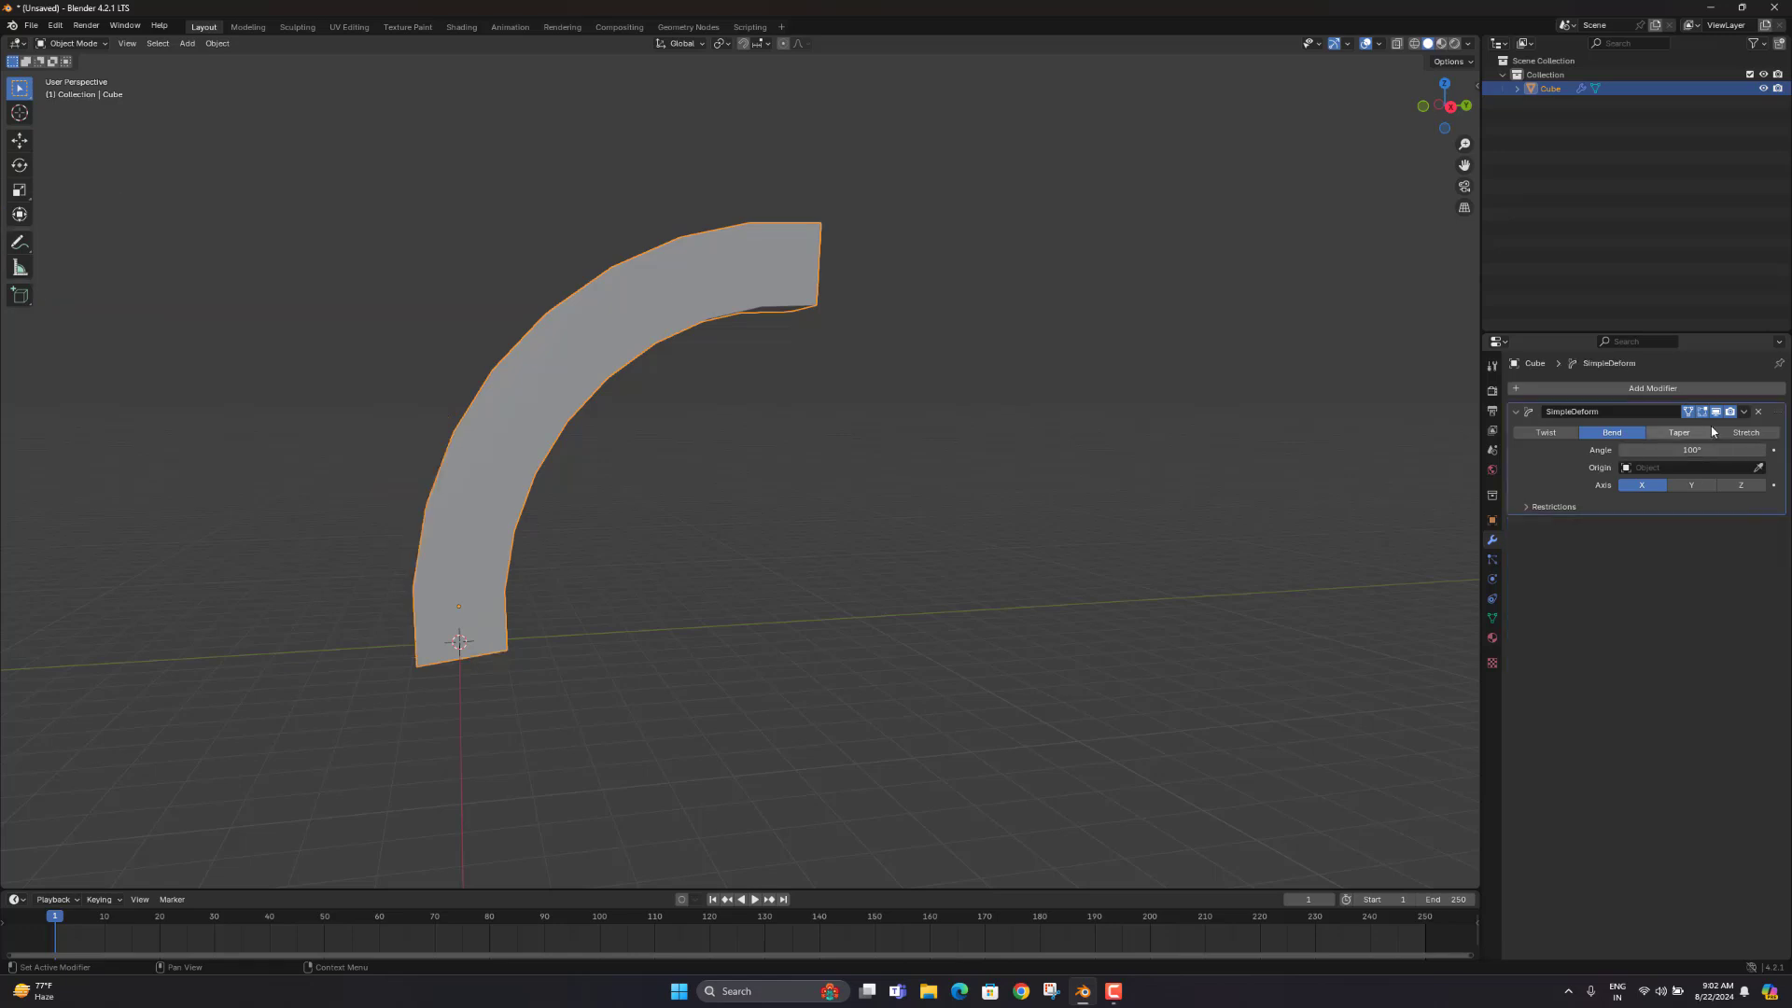
Step: Apply the Simple Deform modifier to the arch's mesh
left_click(1744, 412)
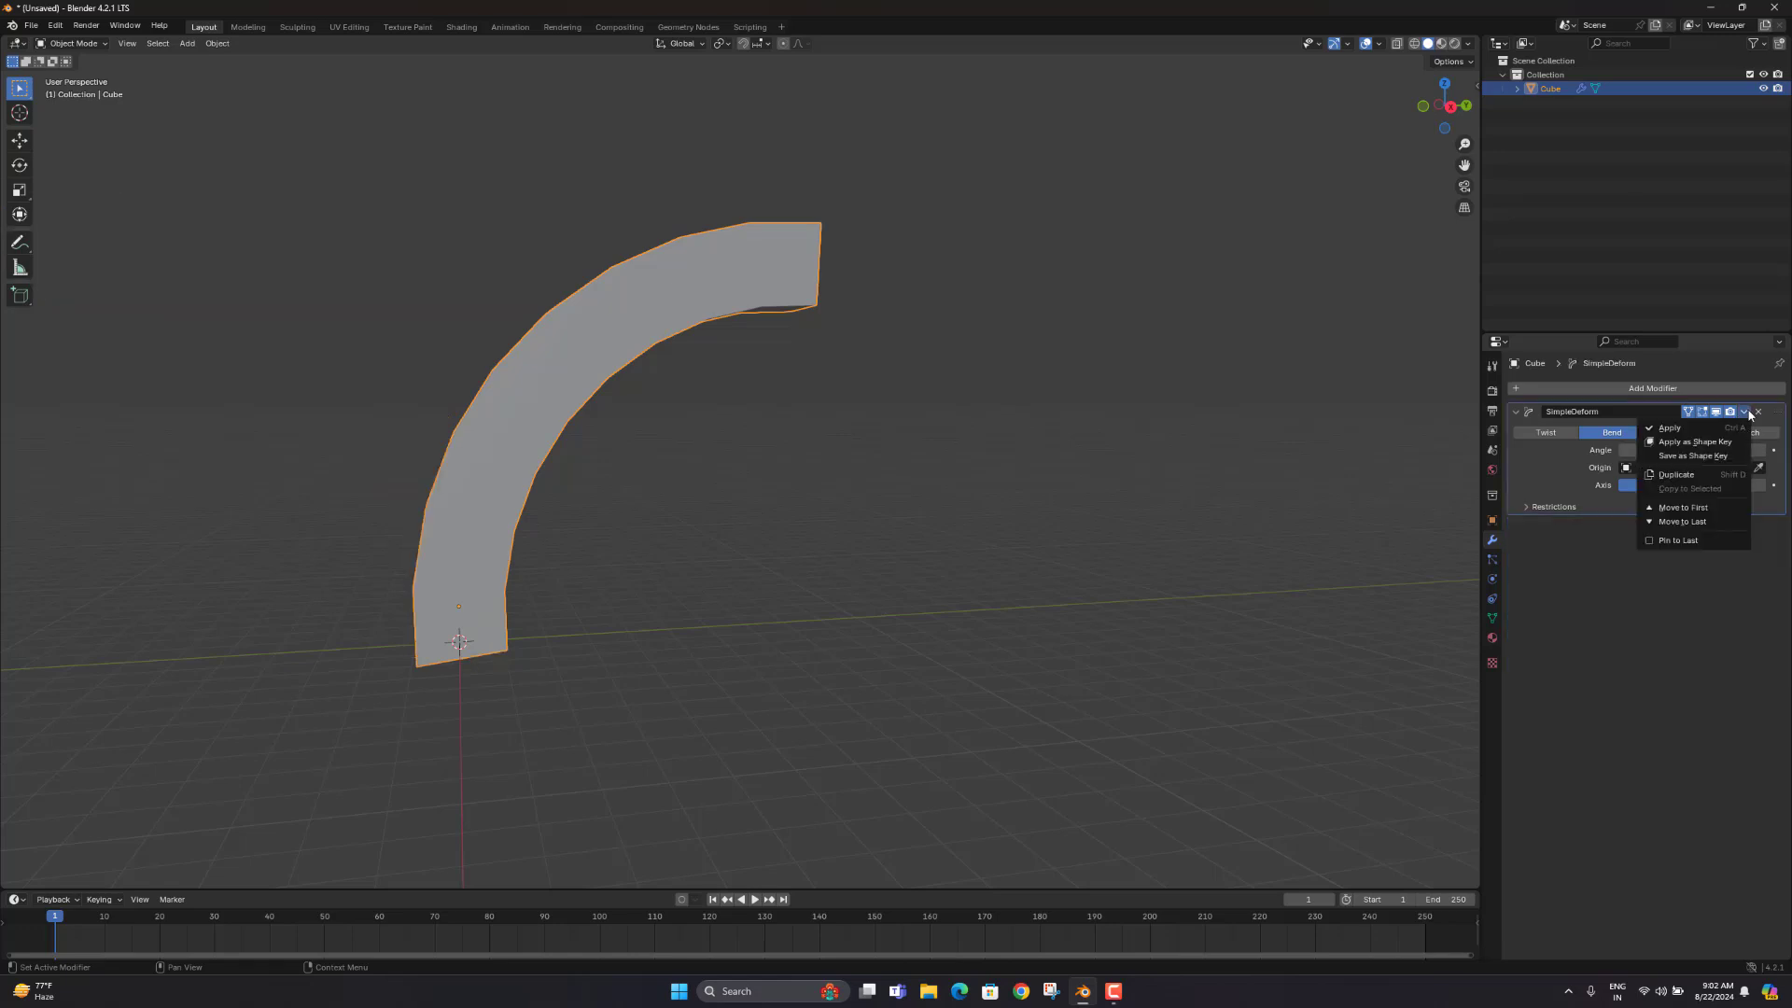
left_click(1675, 435)
Step: In the right side view with X-ray on, level the arch's base vertices by scaling them to 0 along Z
middle_click_drag(856, 460, 642, 432)
key("KP_1")
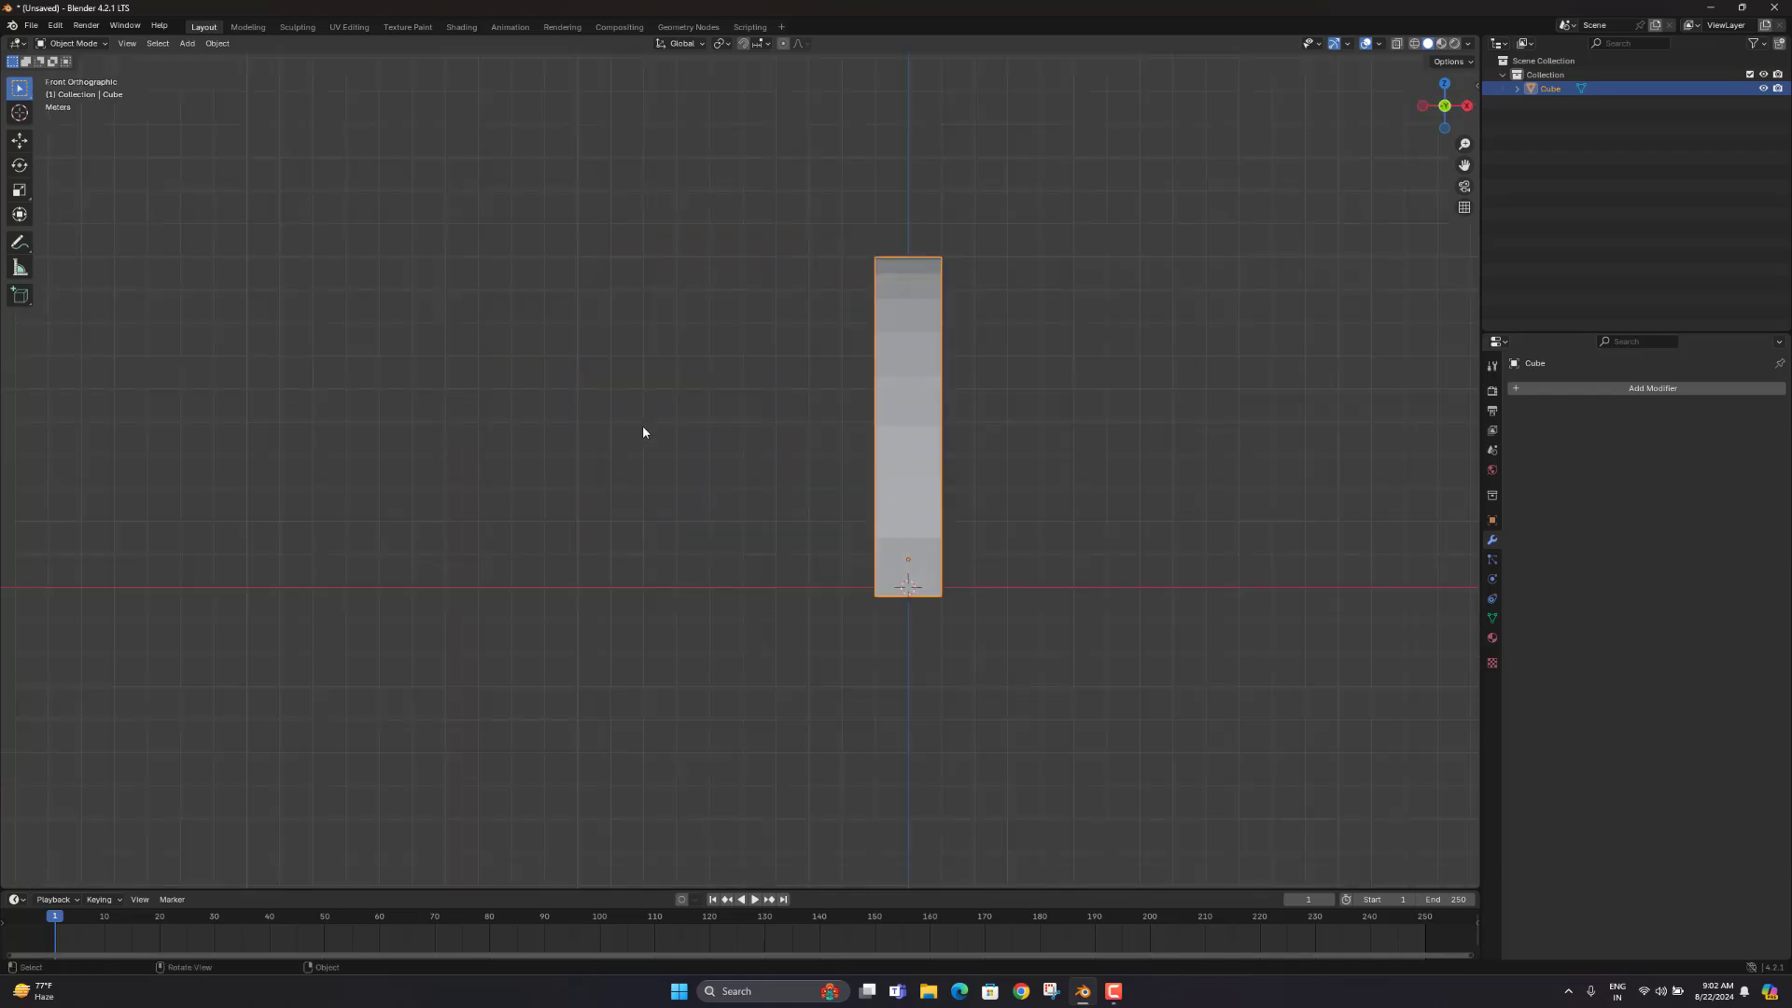
key("KP_3")
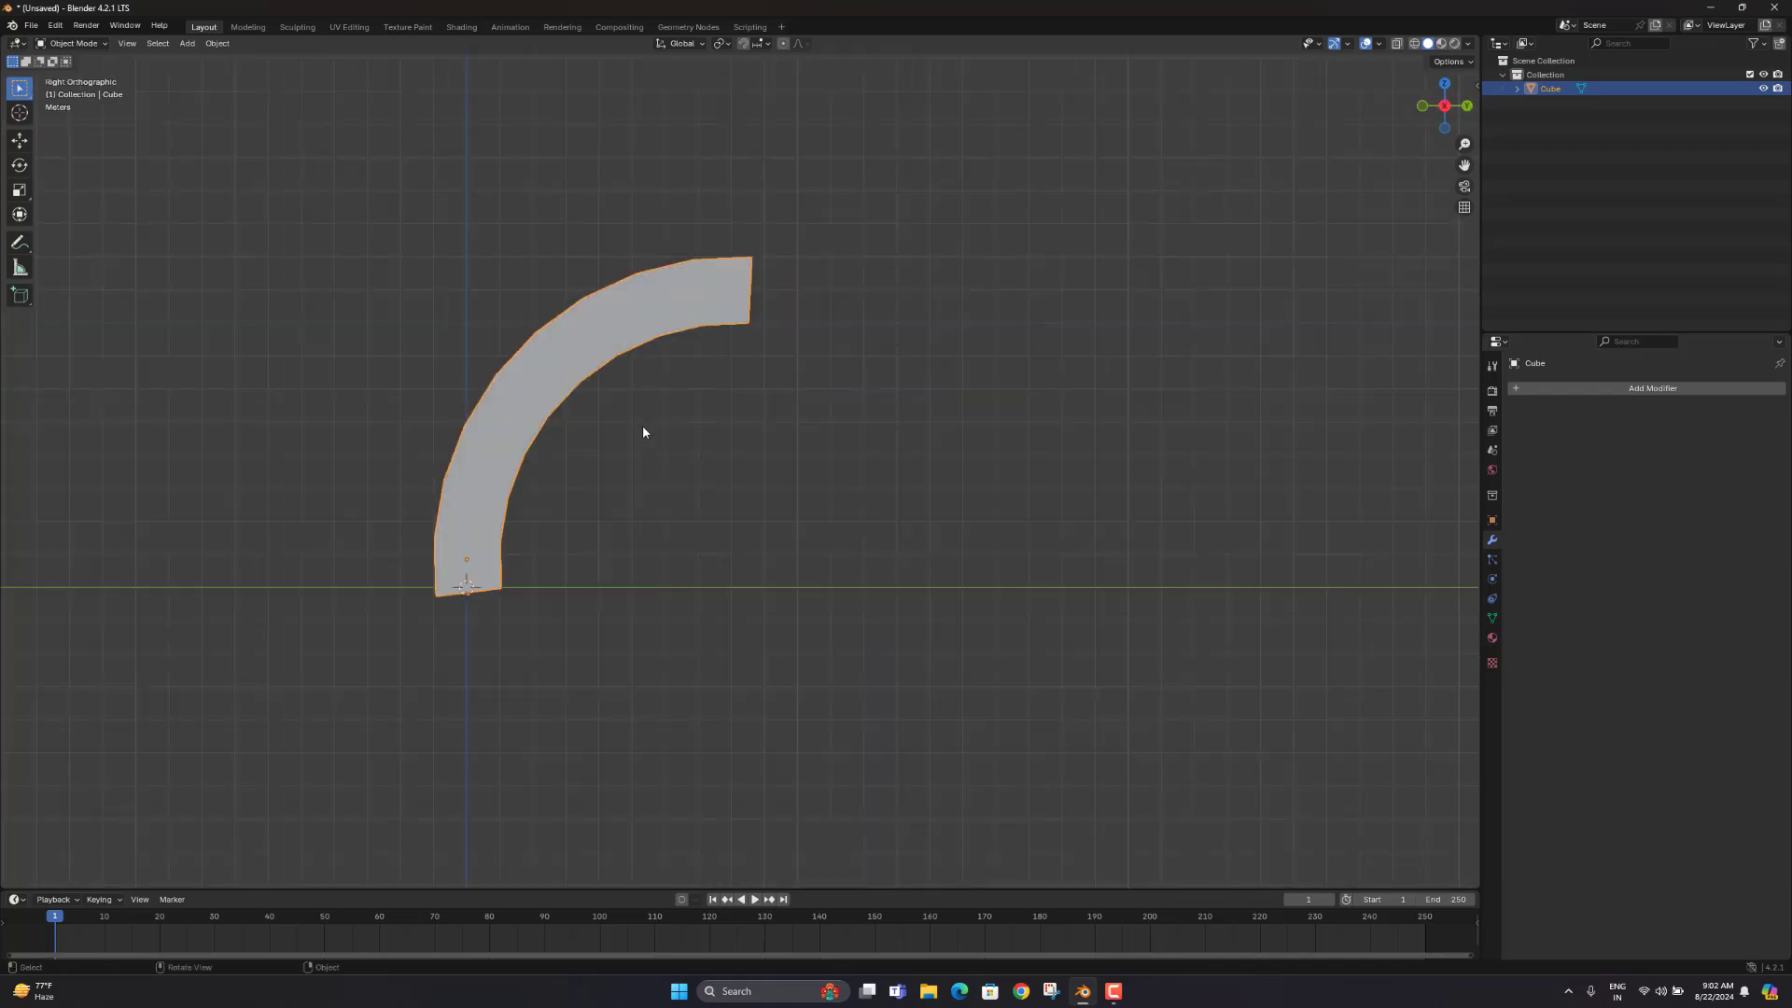
key("Tab")
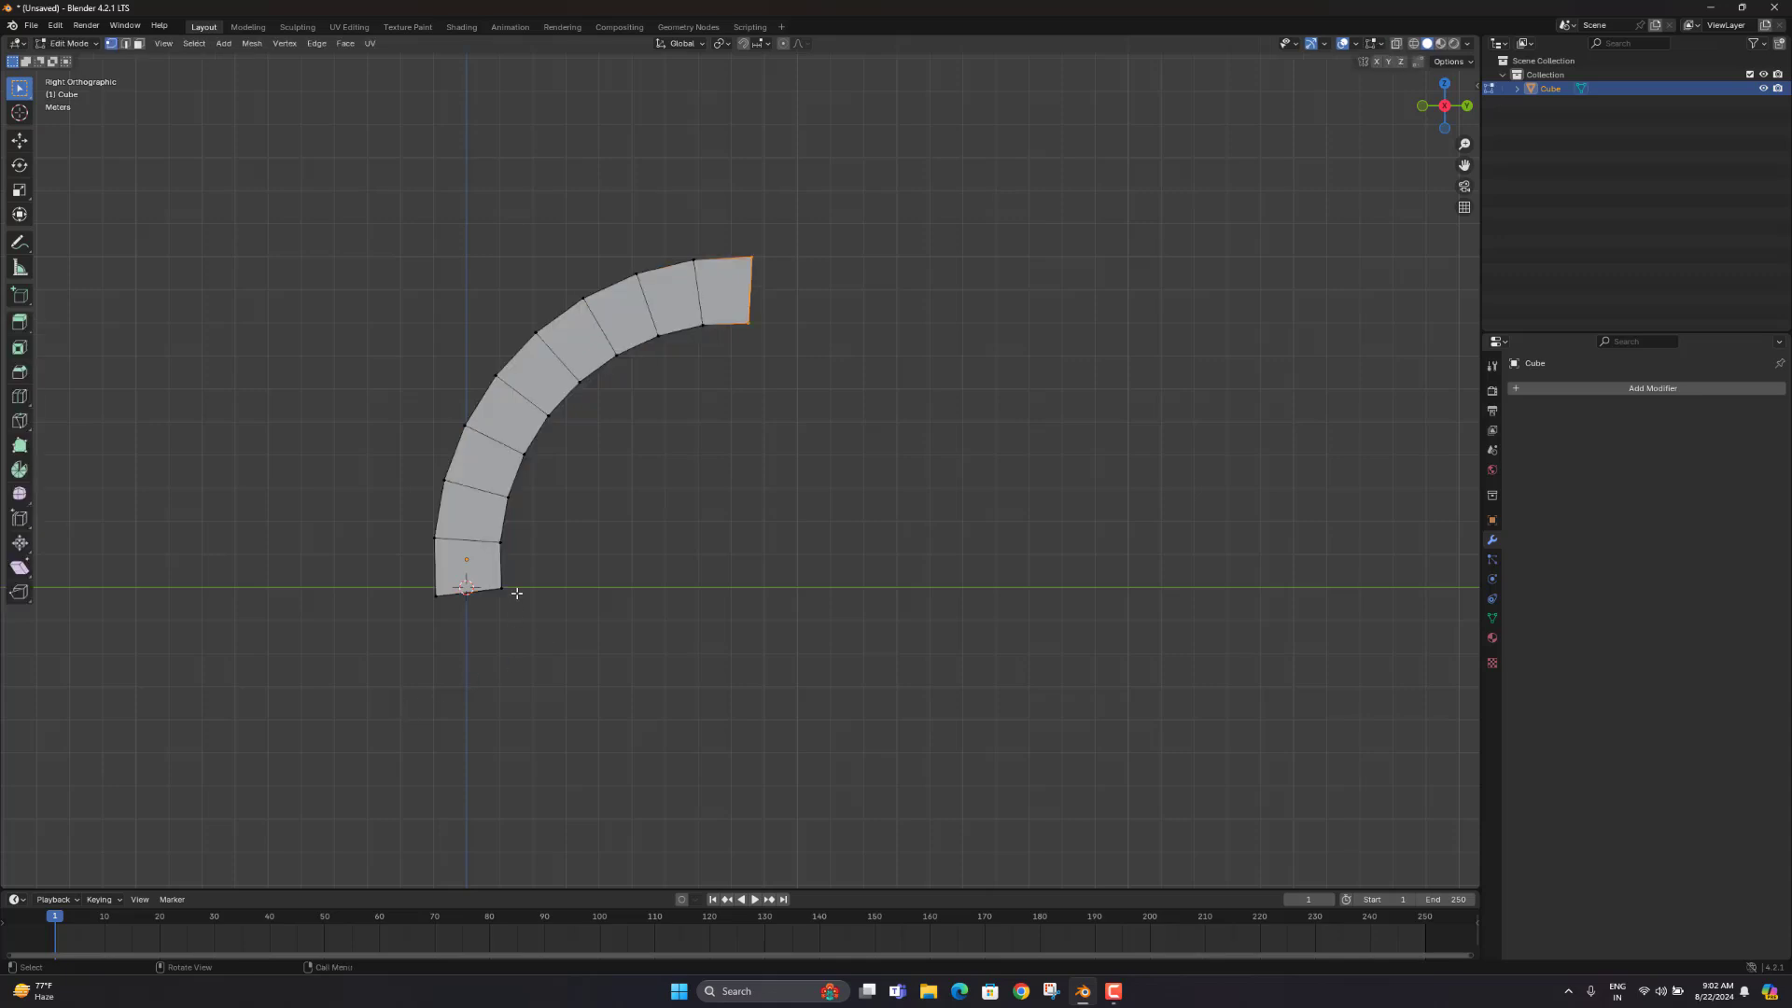
left_click_drag(596, 666, 301, 537)
key("s")
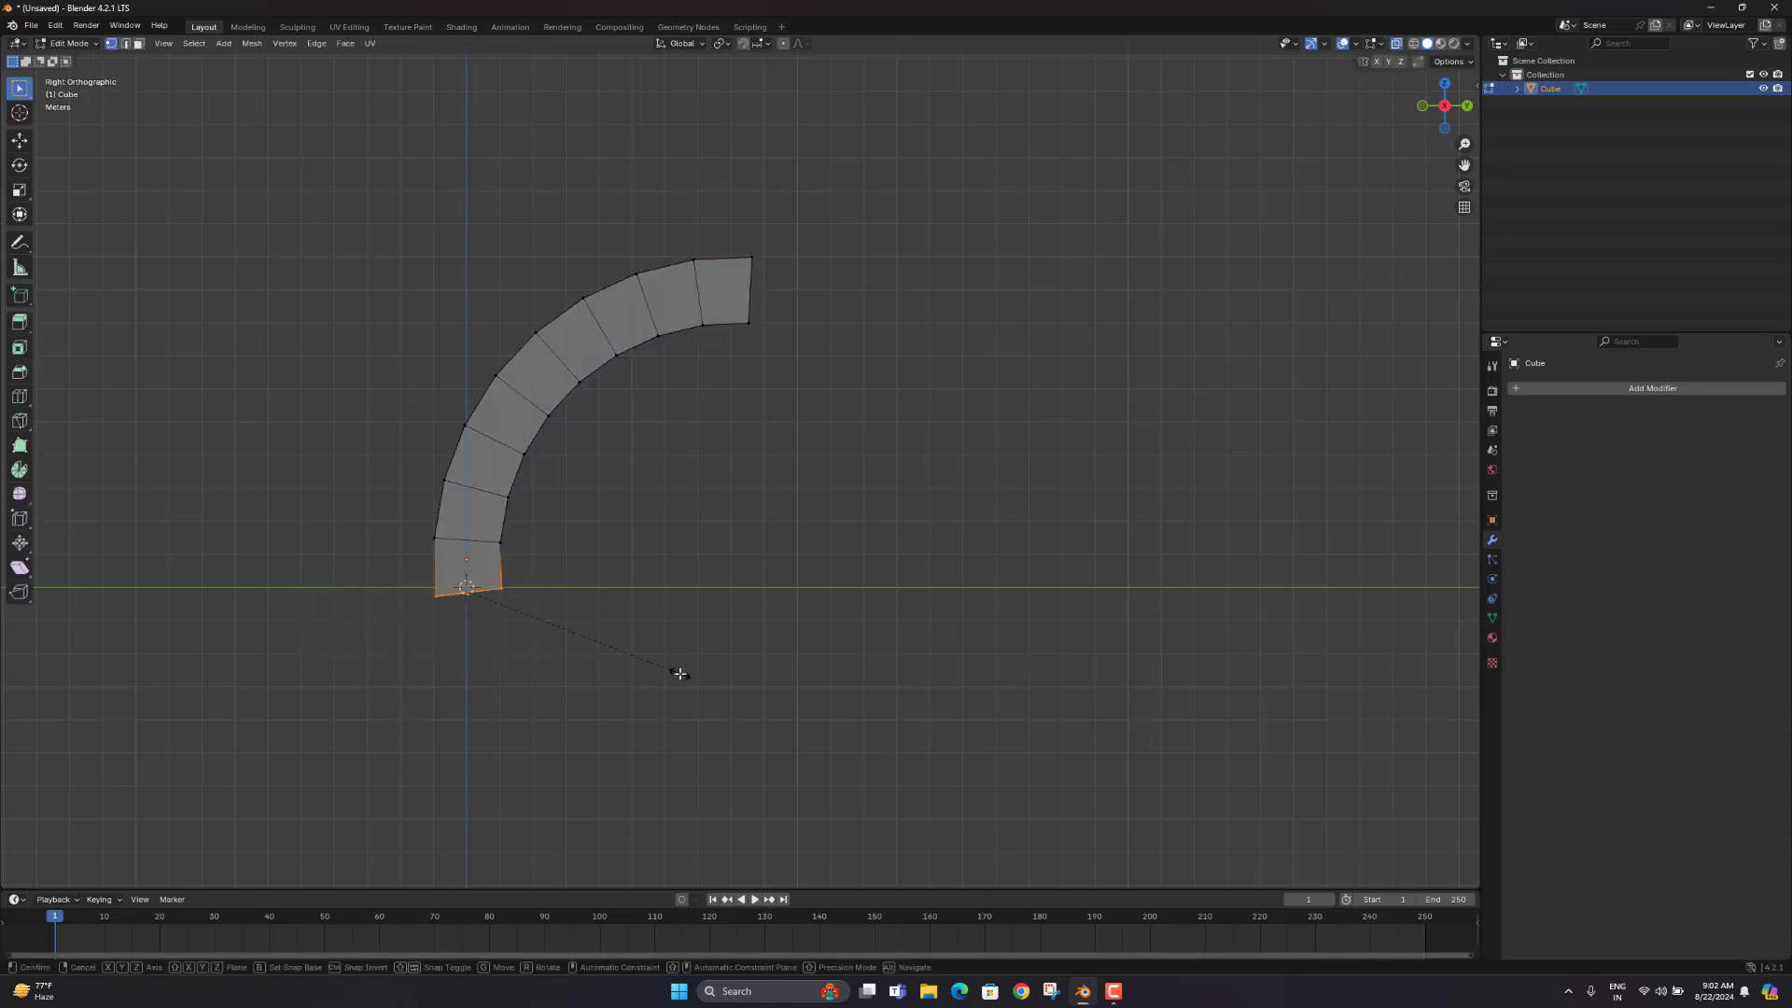
key("z")
key("0")
key("Return")
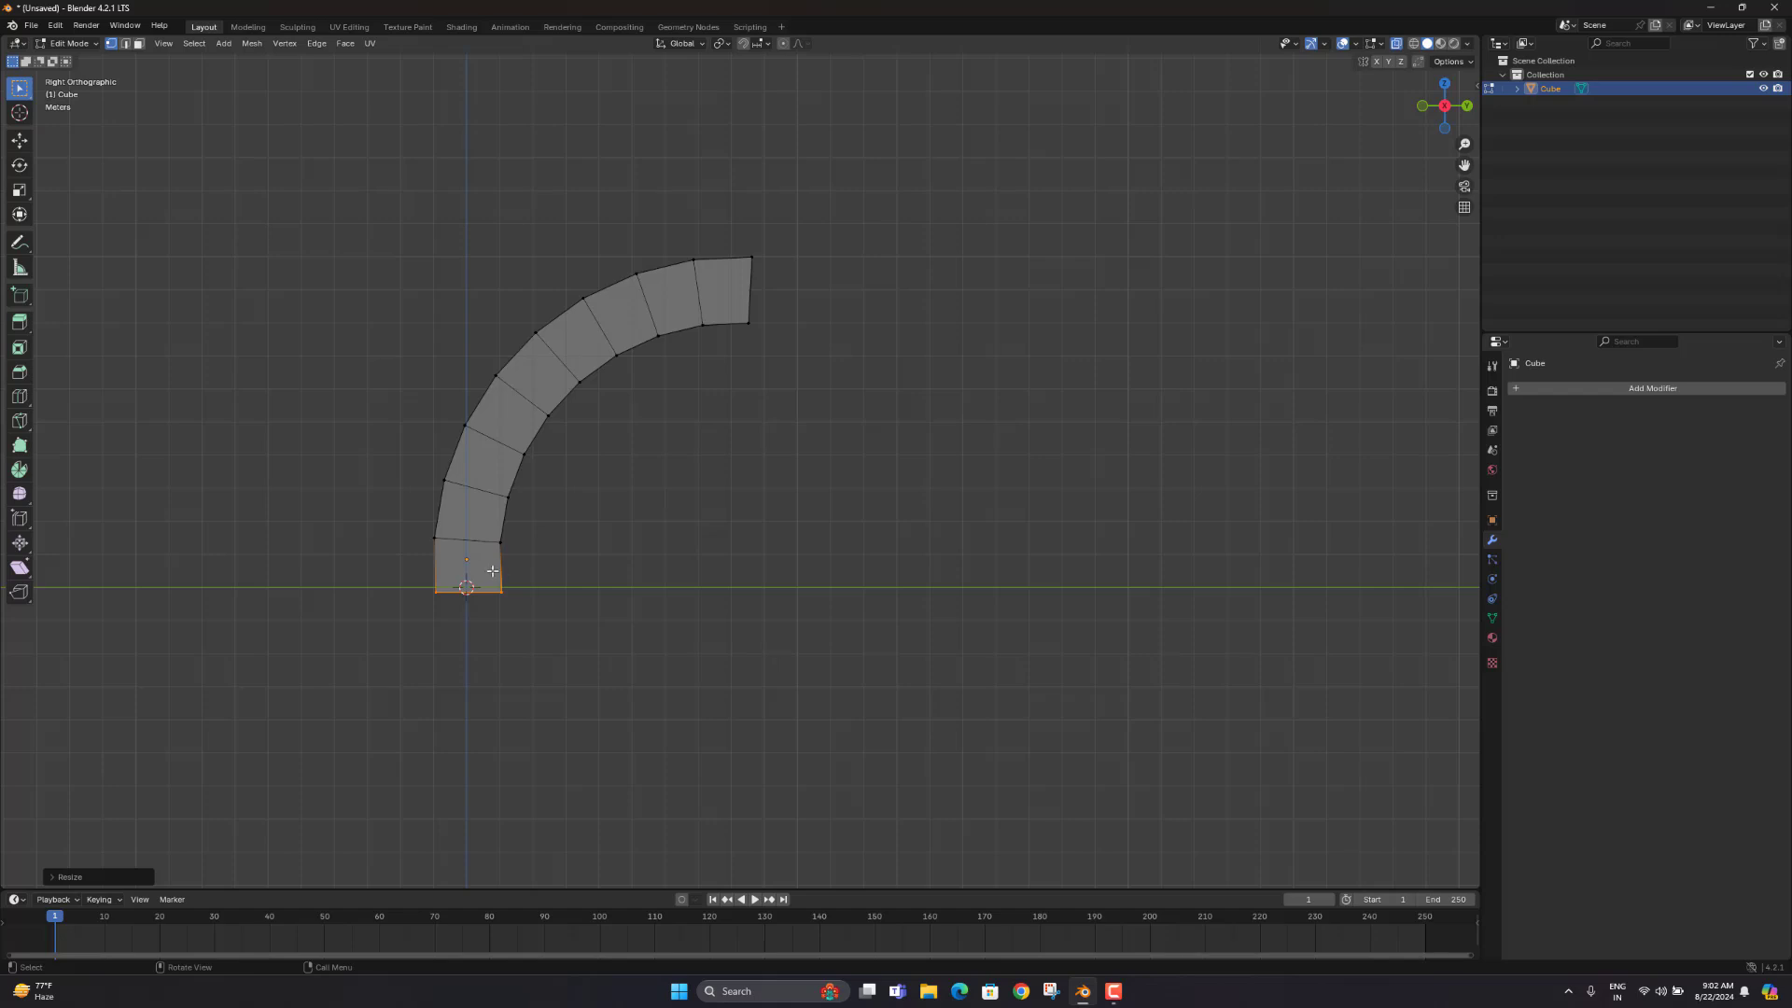
scroll(429, 585, "up", 3)
scroll(235, 645, "up", 5)
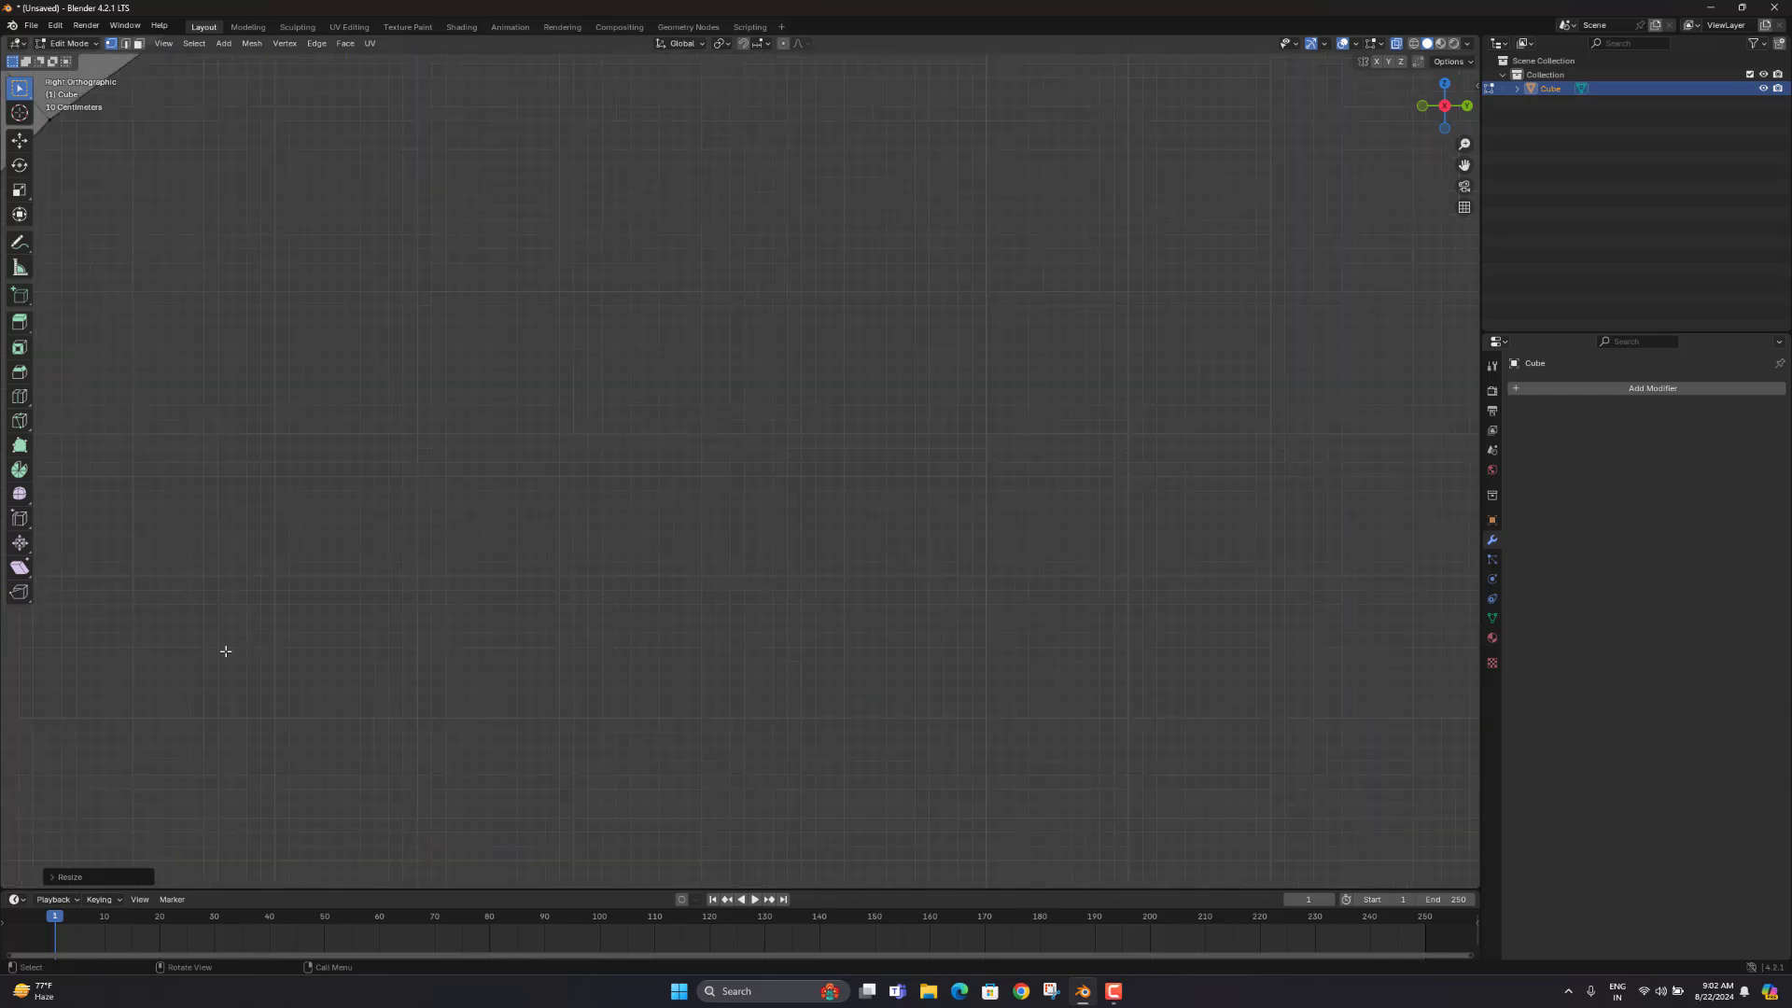
middle_click_drag(224, 647, 1066, 283, "shift")
scroll(401, 510, "down", 8)
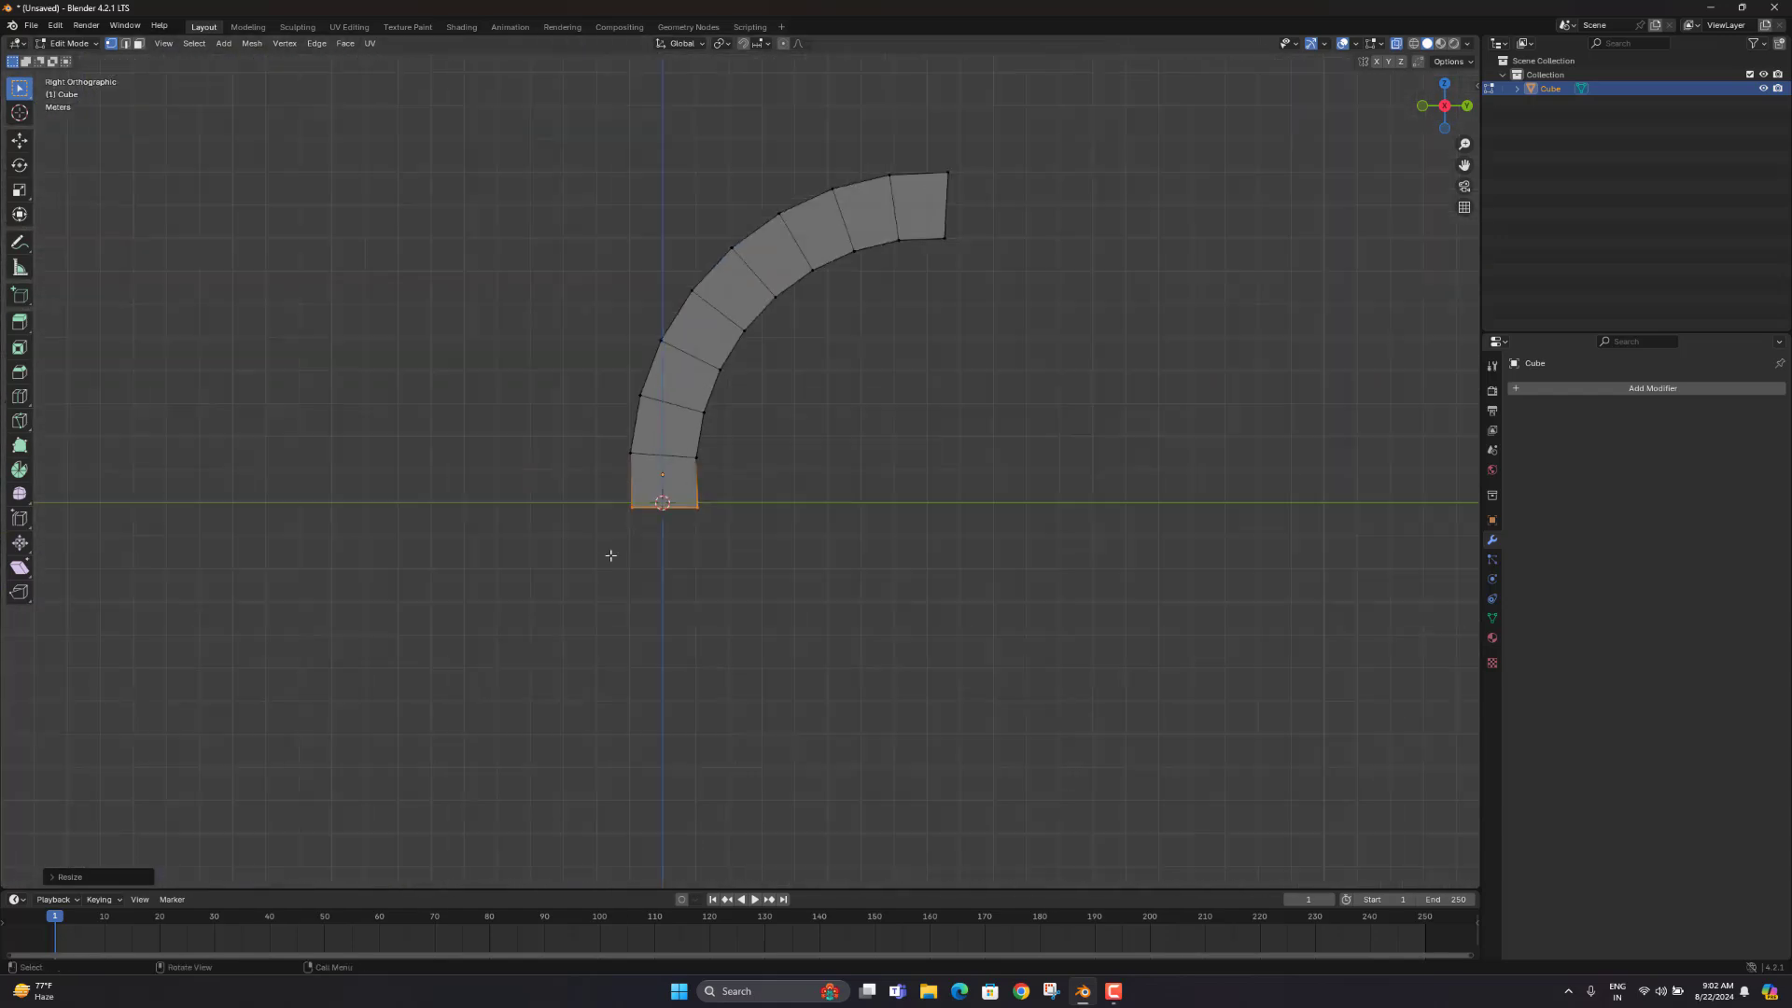
Step: Turn off X-ray and add a centred loop cut running lengthwise along the arch
key("alt+z")
middle_click_drag(692, 576, 310, 730, "shift")
middle_click_drag(506, 527, 722, 393)
key("ctrl+r")
left_click(573, 462)
right_click(573, 462)
Step: Snap the 3D cursor to the middle vertex on the upper edge of the arch's open crown end
left_click(598, 447)
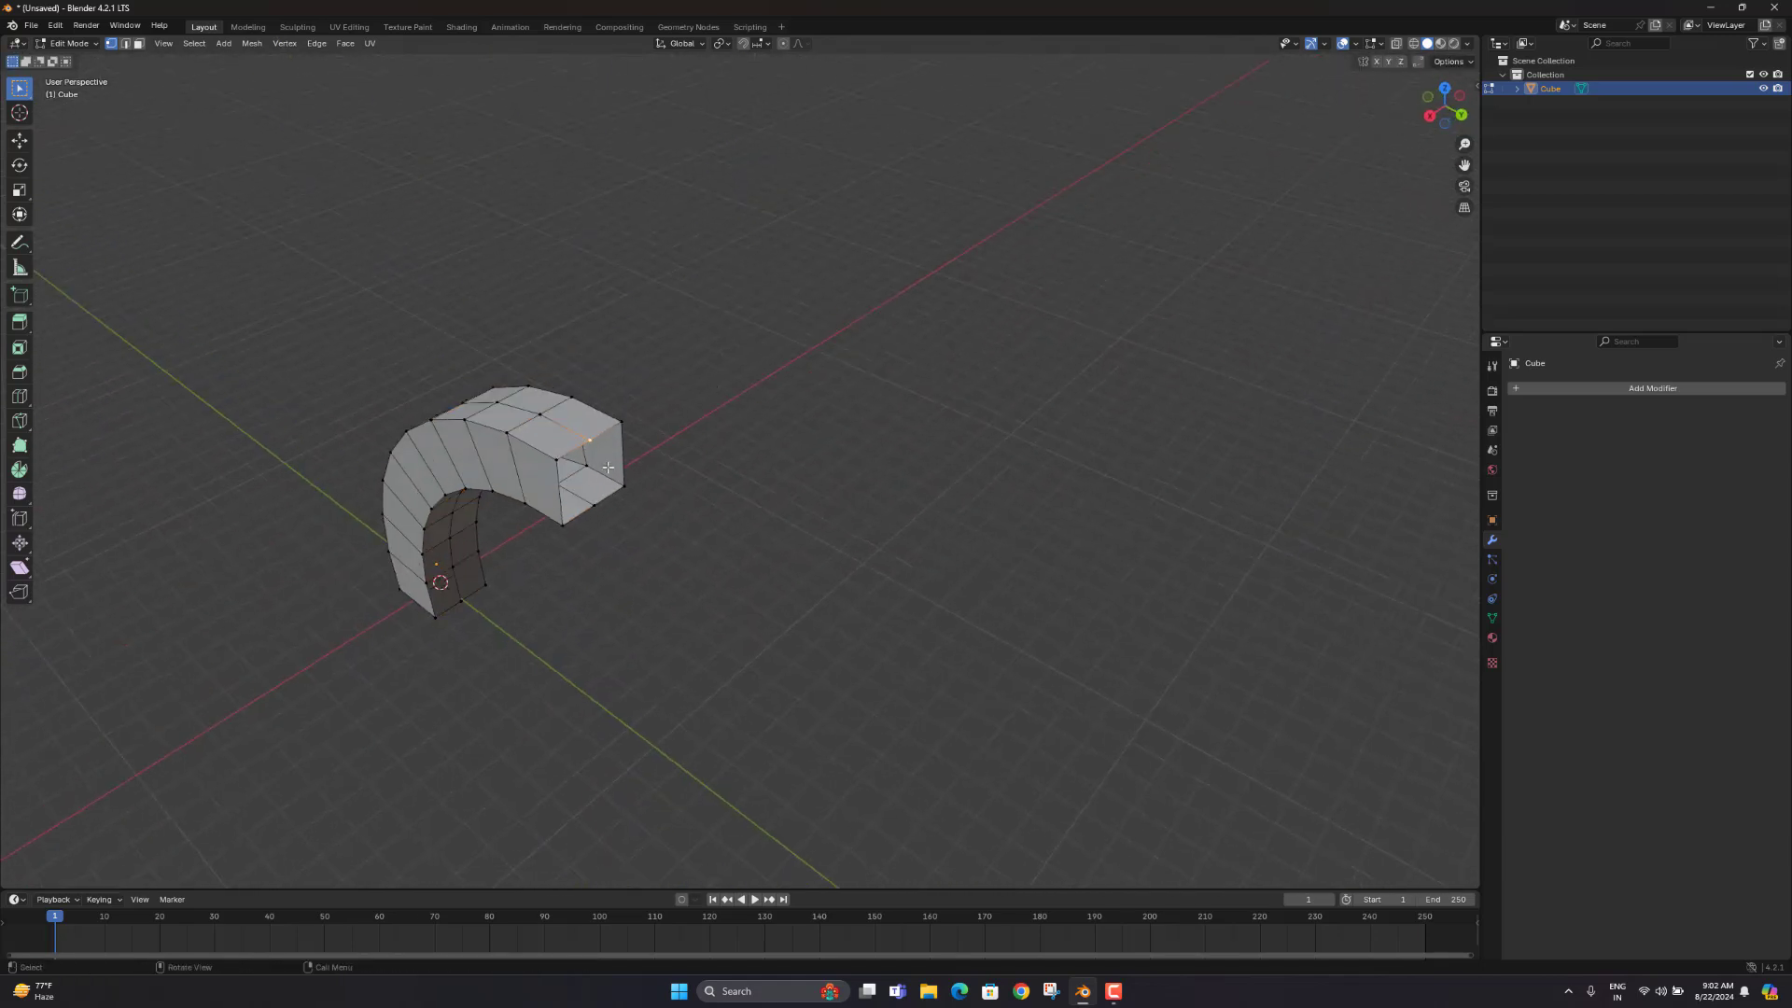
middle_click_drag(610, 470, 646, 463)
scroll(620, 458, "up", 4)
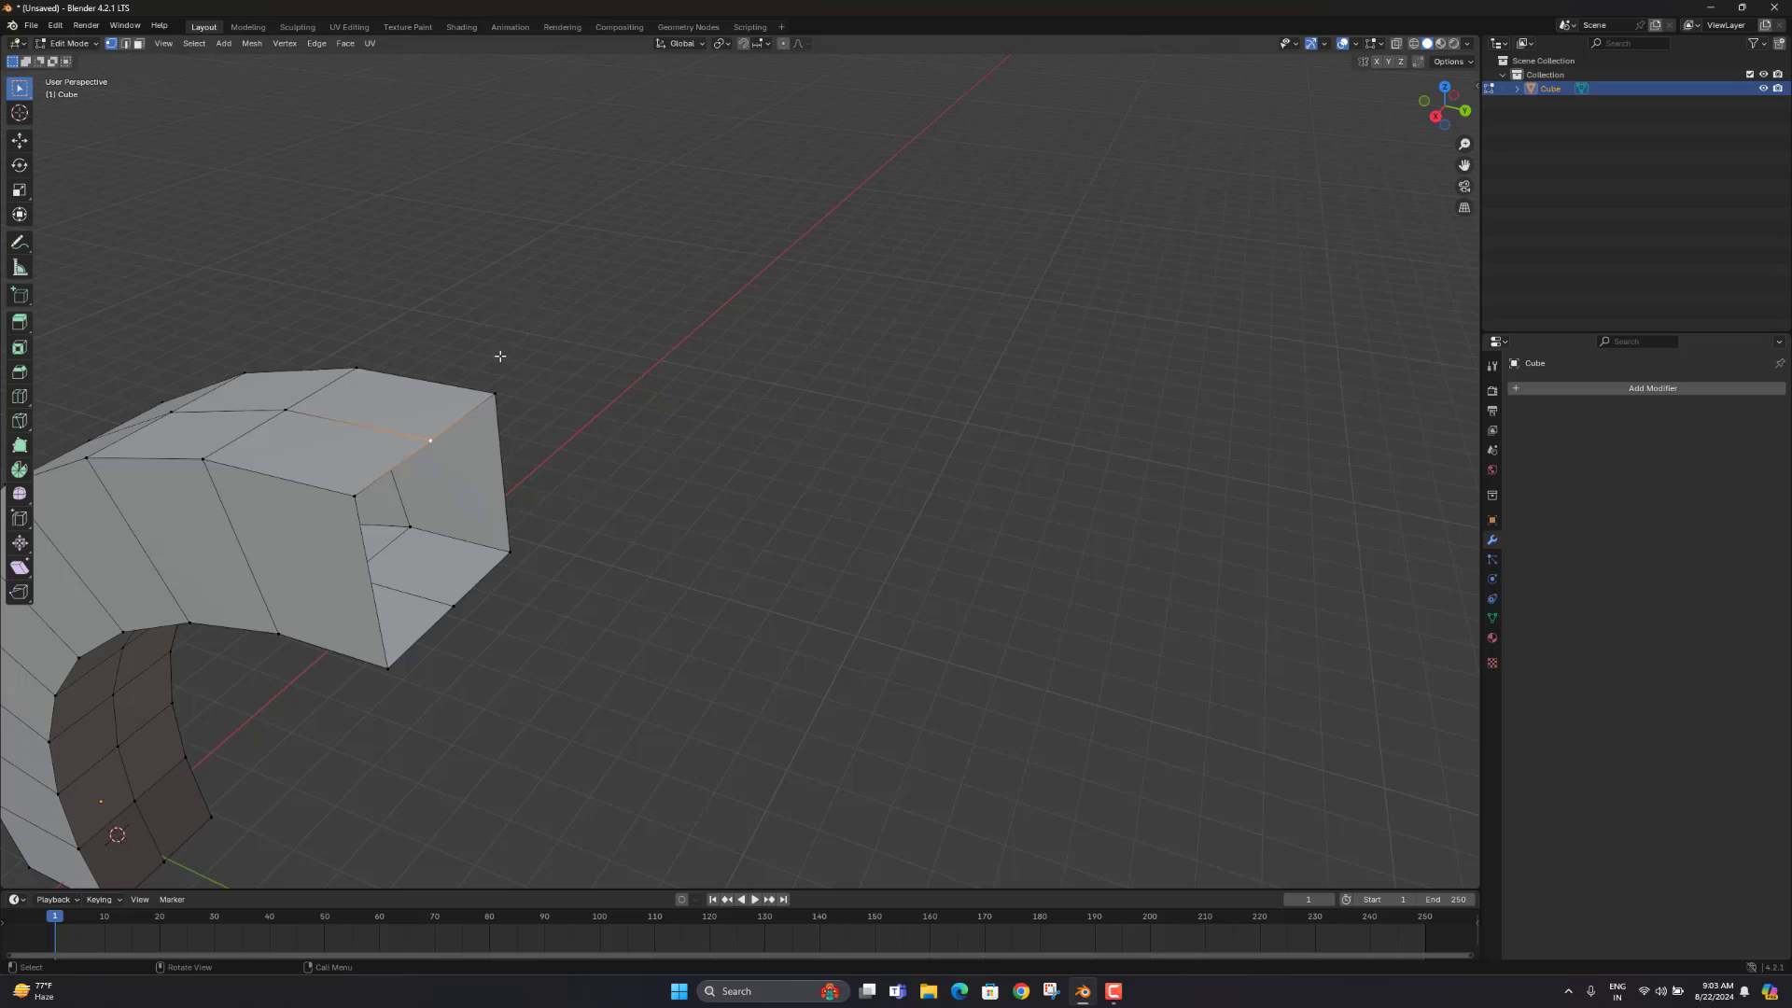
key("shift")
key("shift+s")
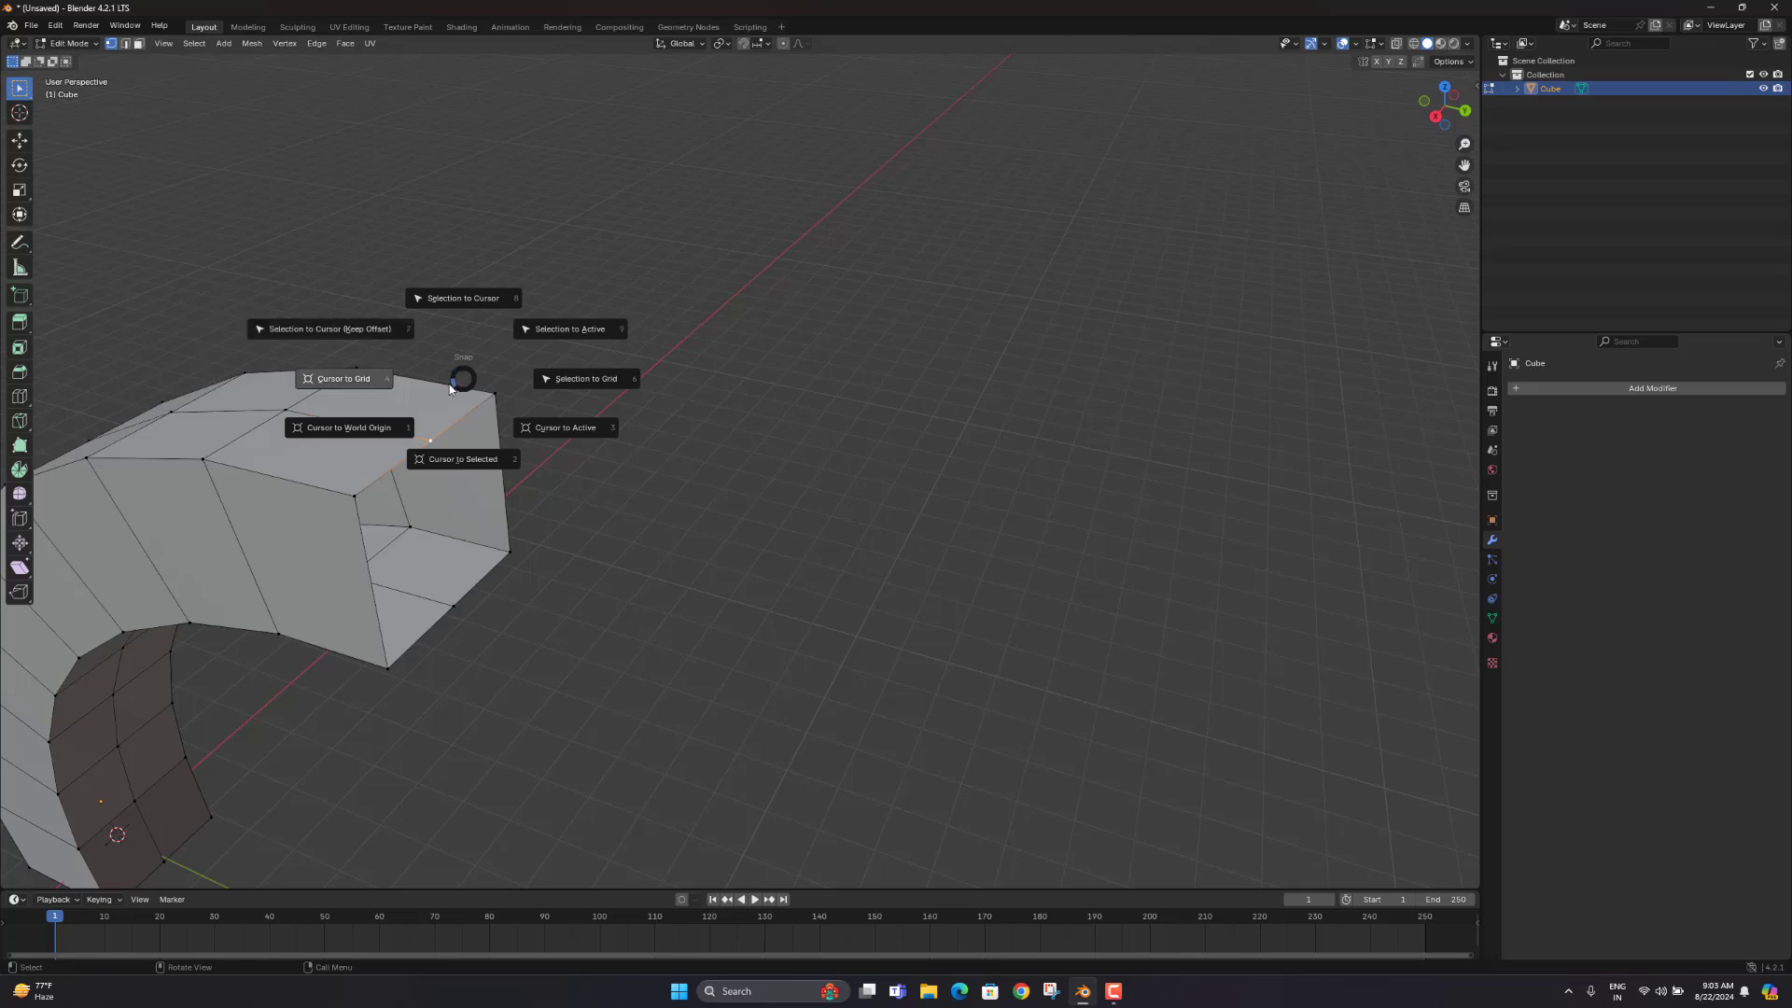
left_click(454, 462)
middle_click_drag(453, 462, 514, 396)
Step: In Object Mode, set the arch's origin to the 3D cursor
key("Tab")
scroll(250, 147, "down", 3)
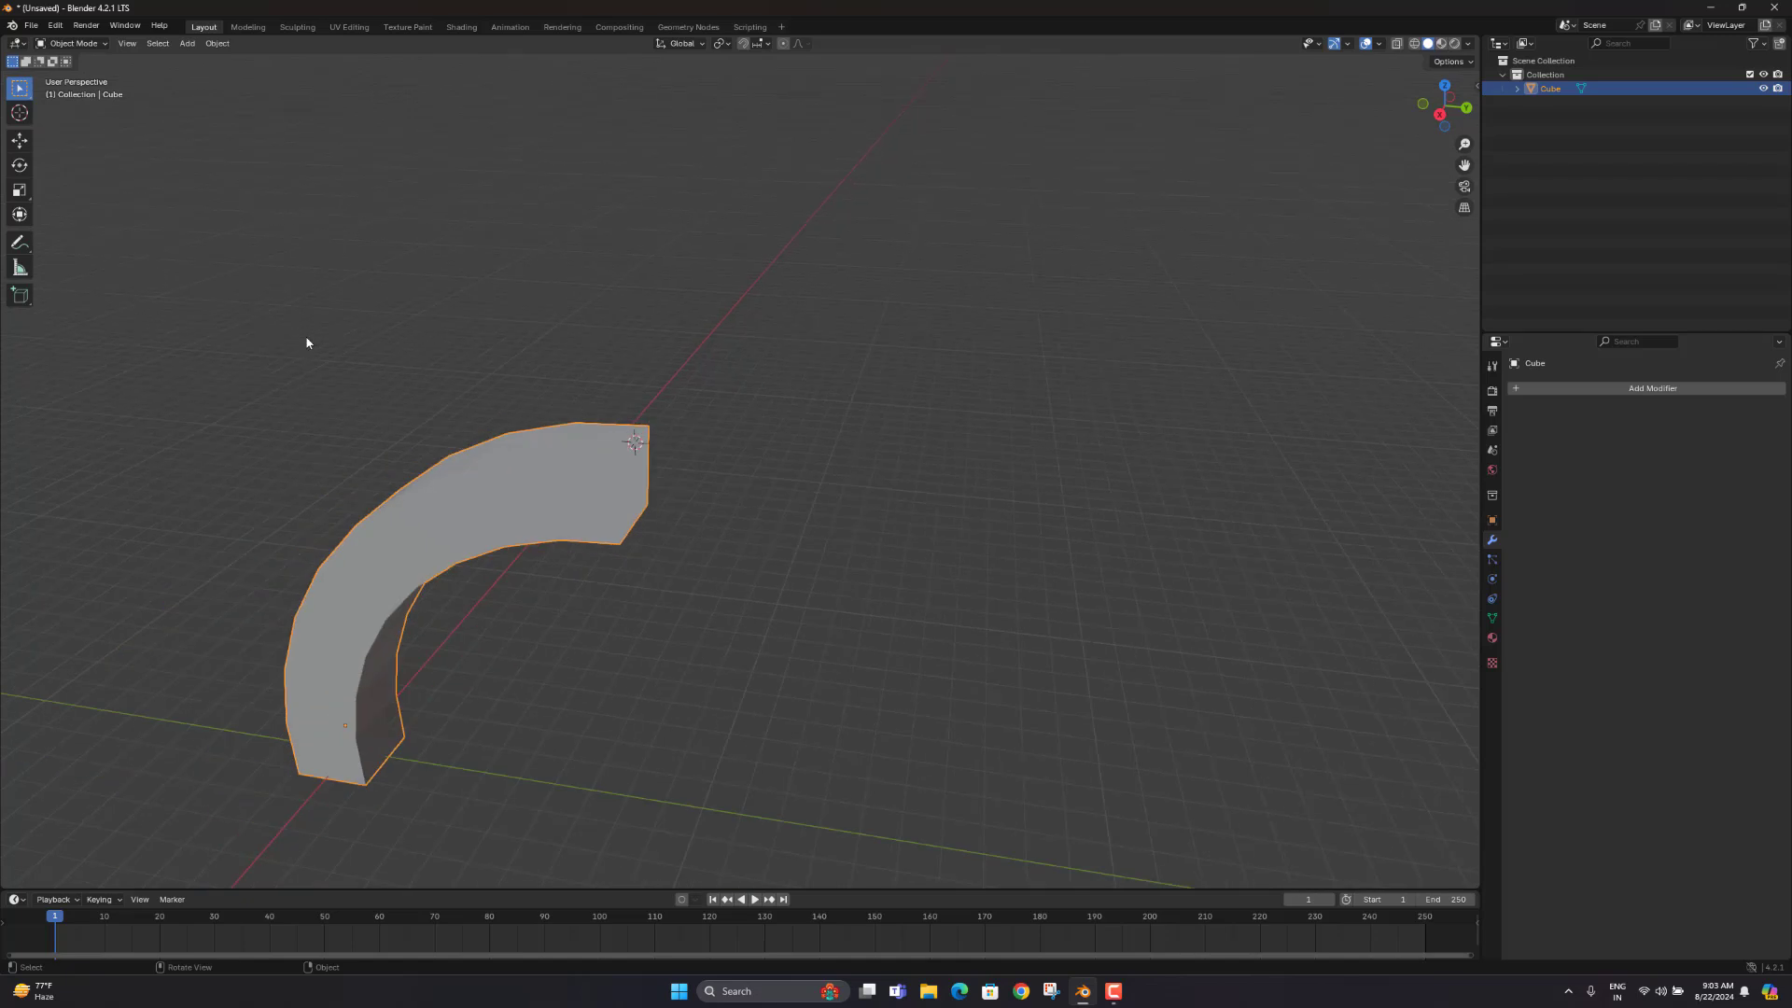
left_click(218, 44)
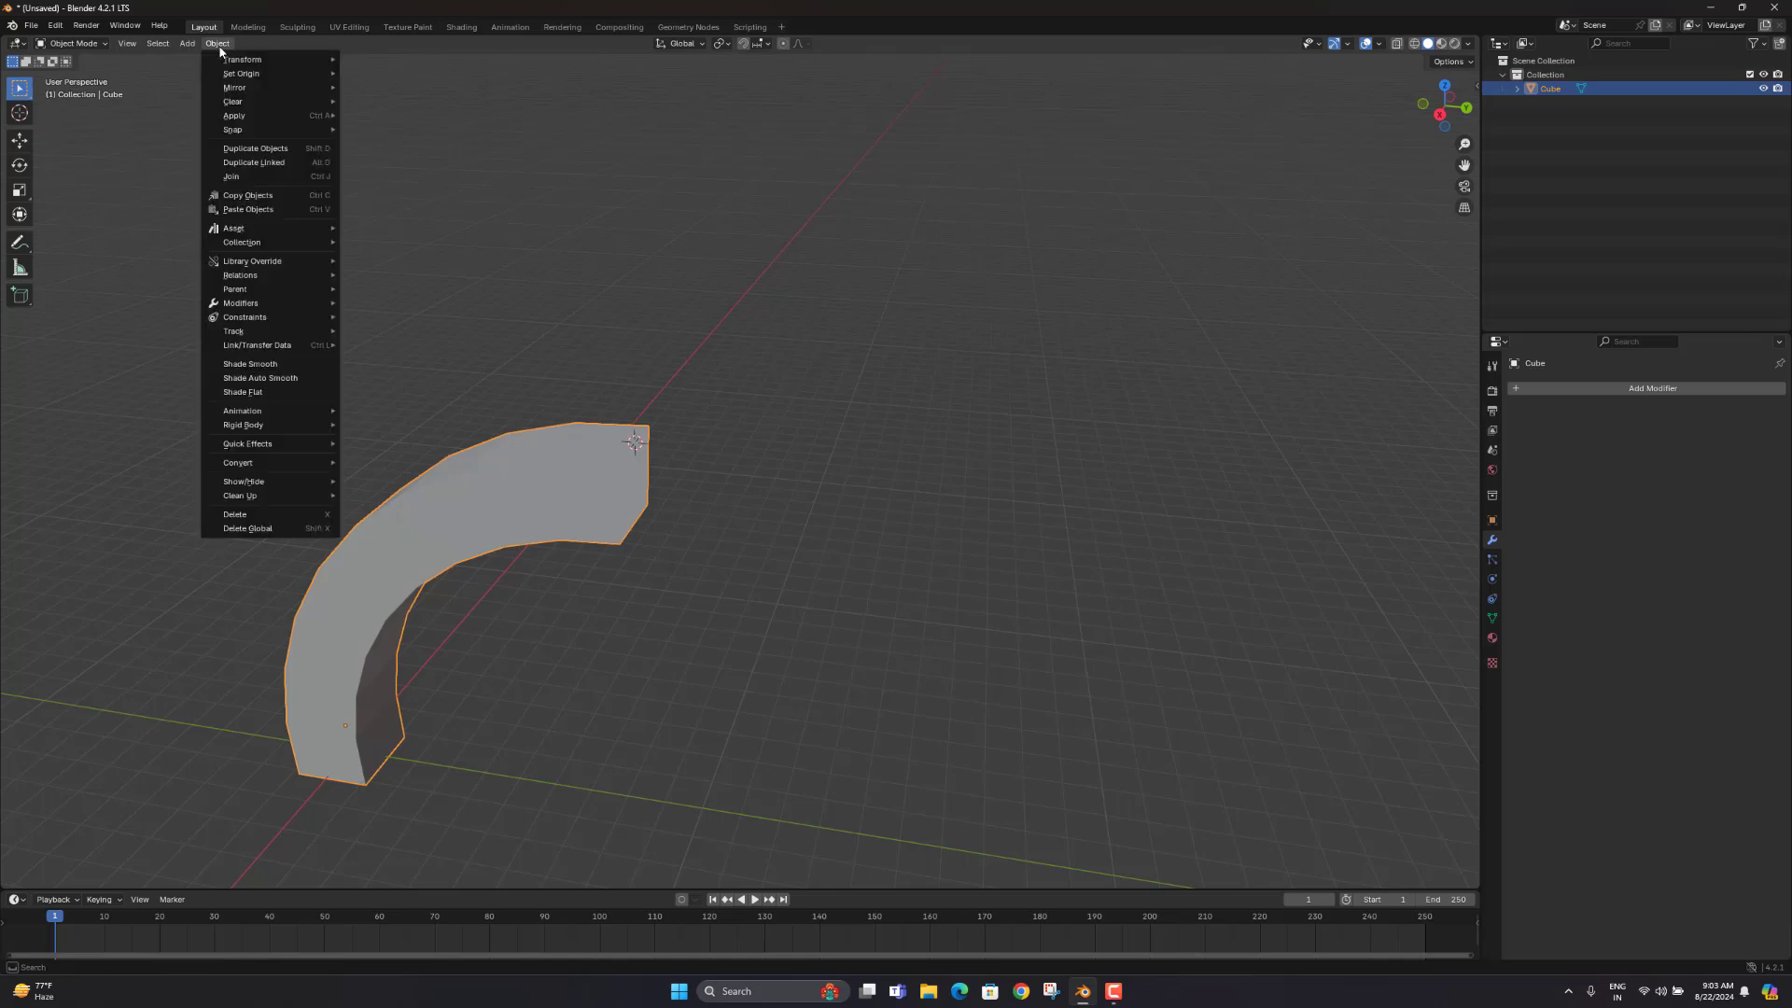
mouse_move(234, 81)
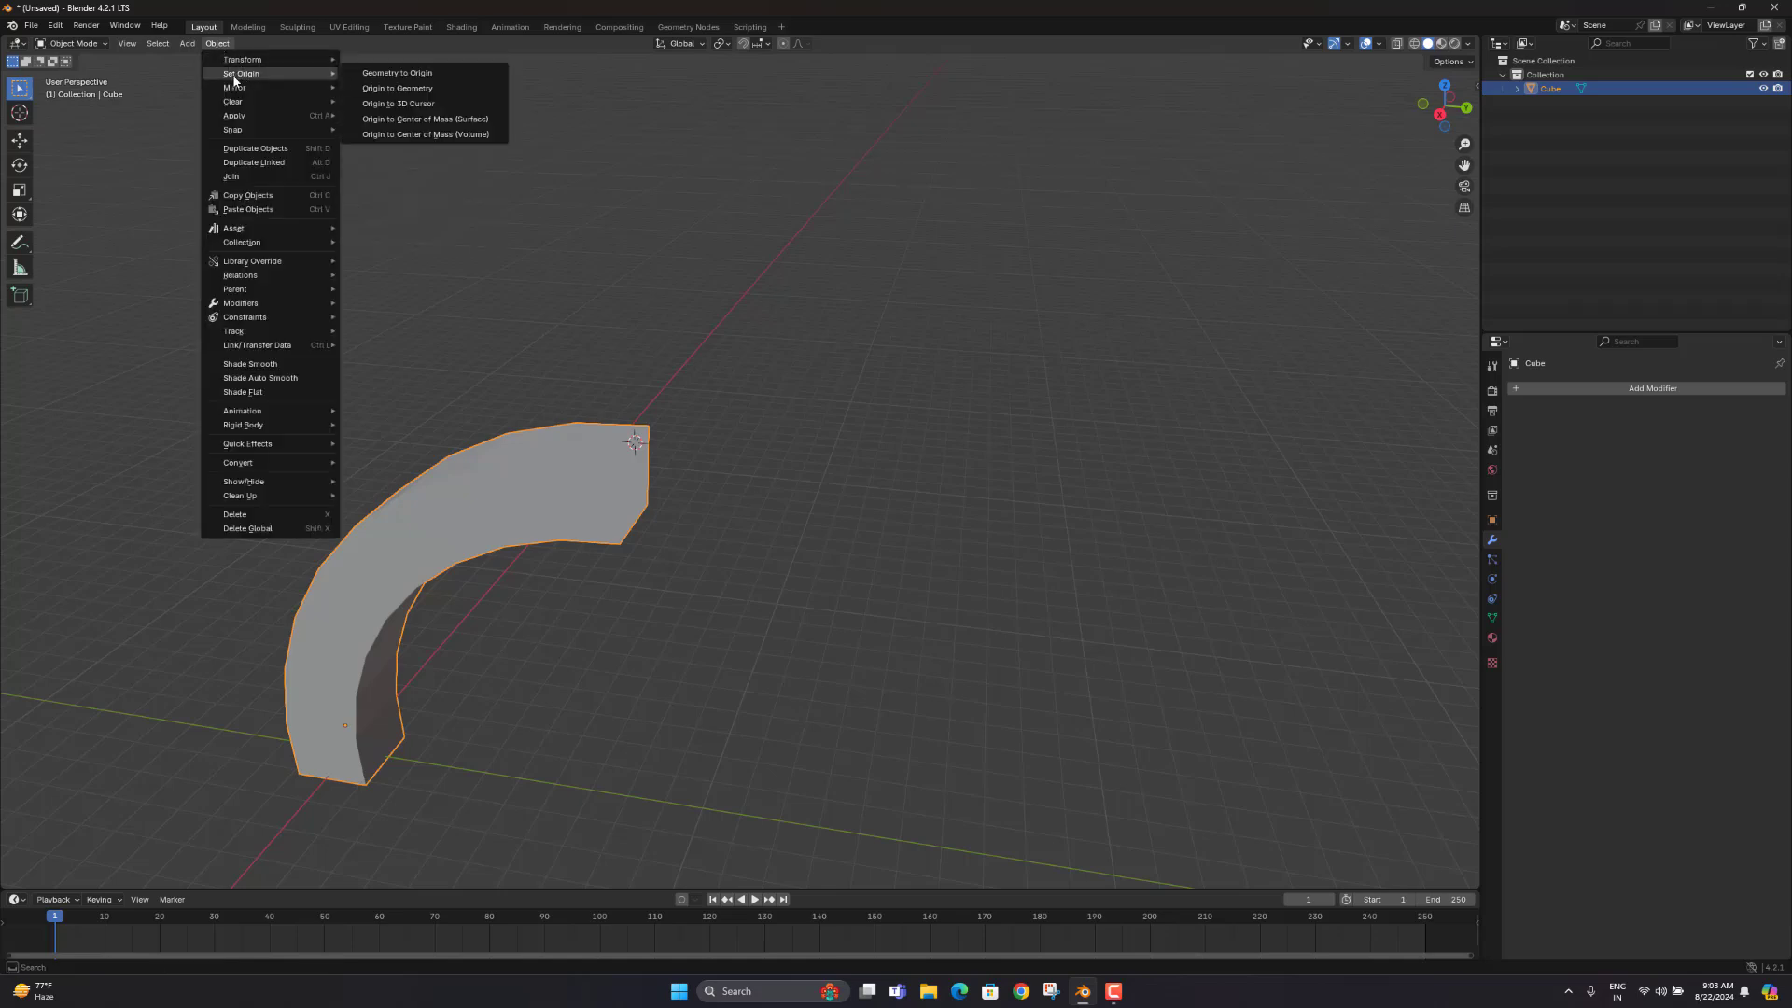
left_click(398, 111)
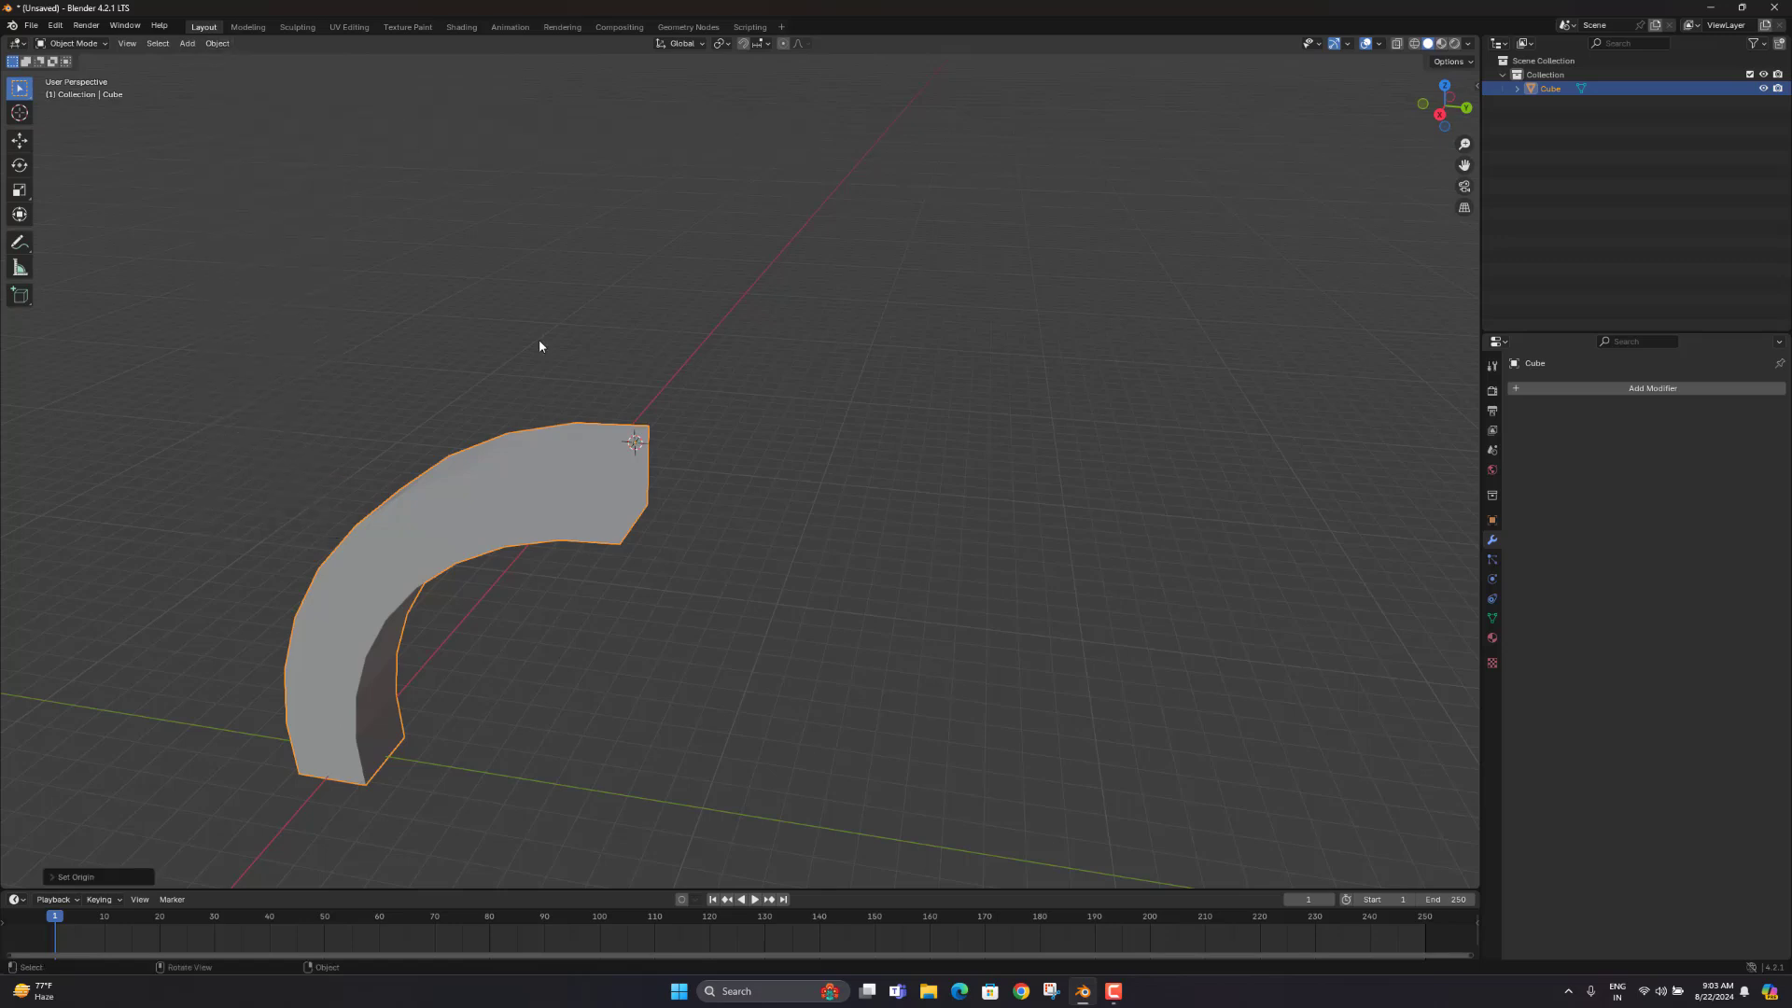
Step: Add a Mirror modifier to the arch with only the Y axis enabled
middle_click_drag(540, 339, 997, 370)
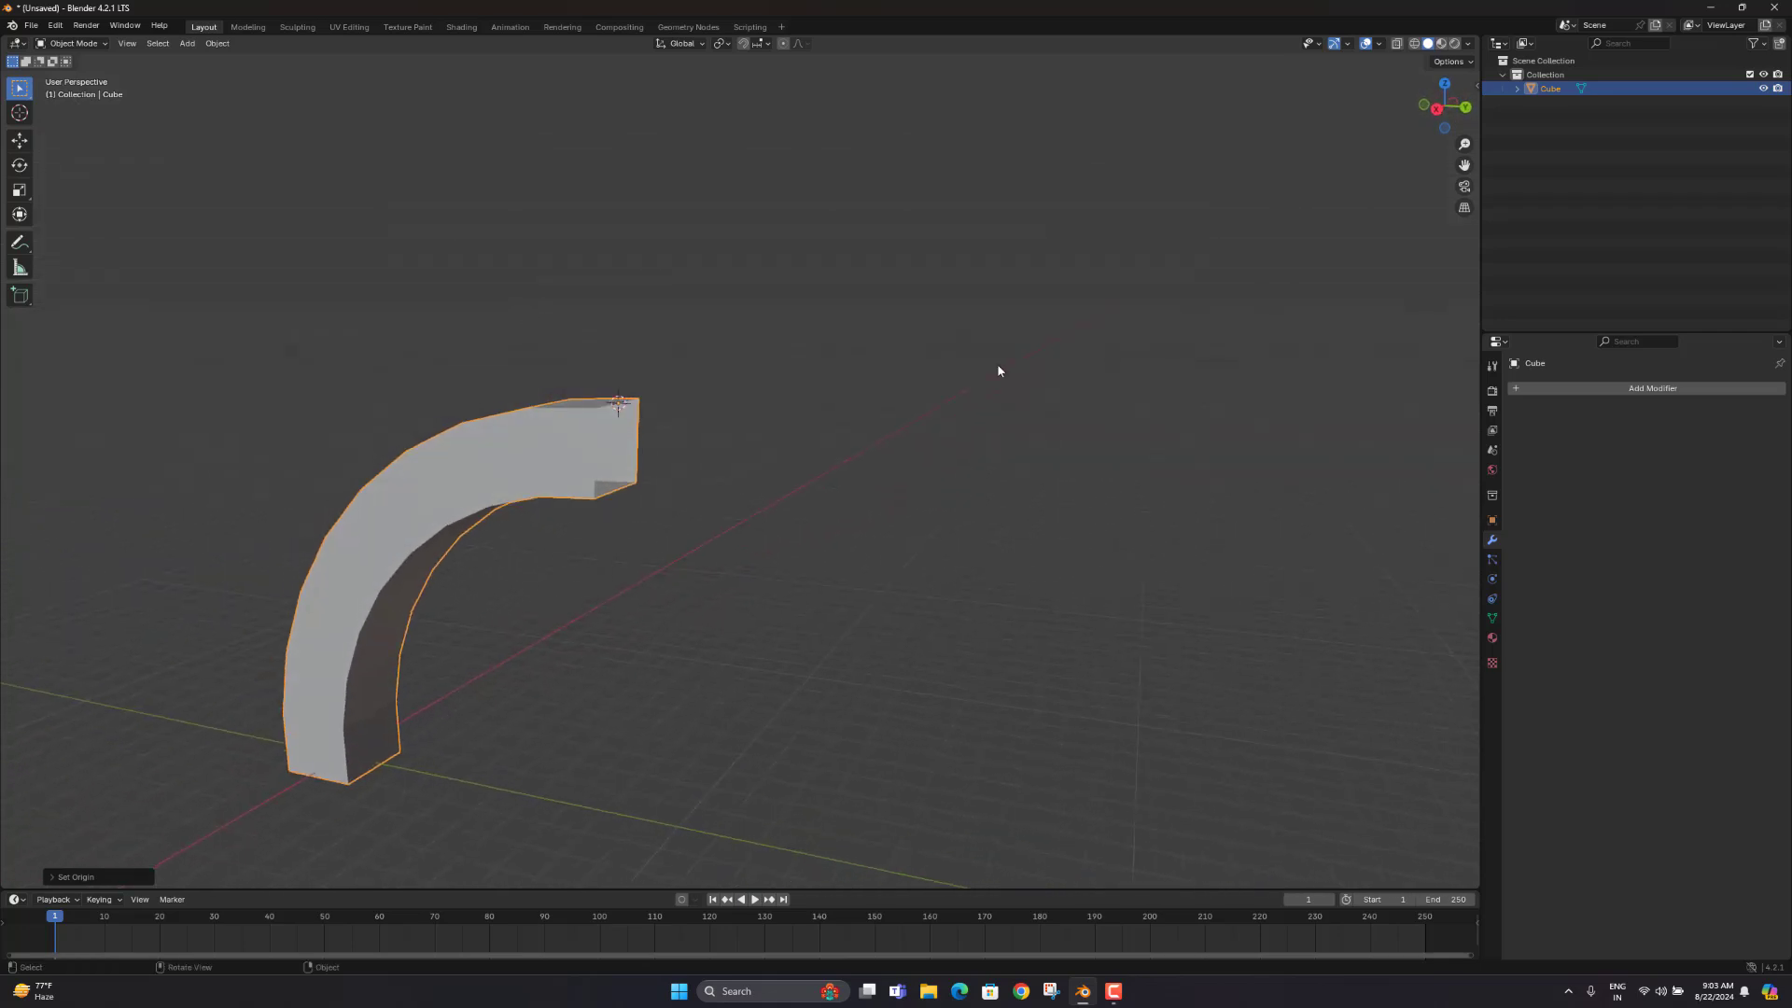
left_click(1547, 390)
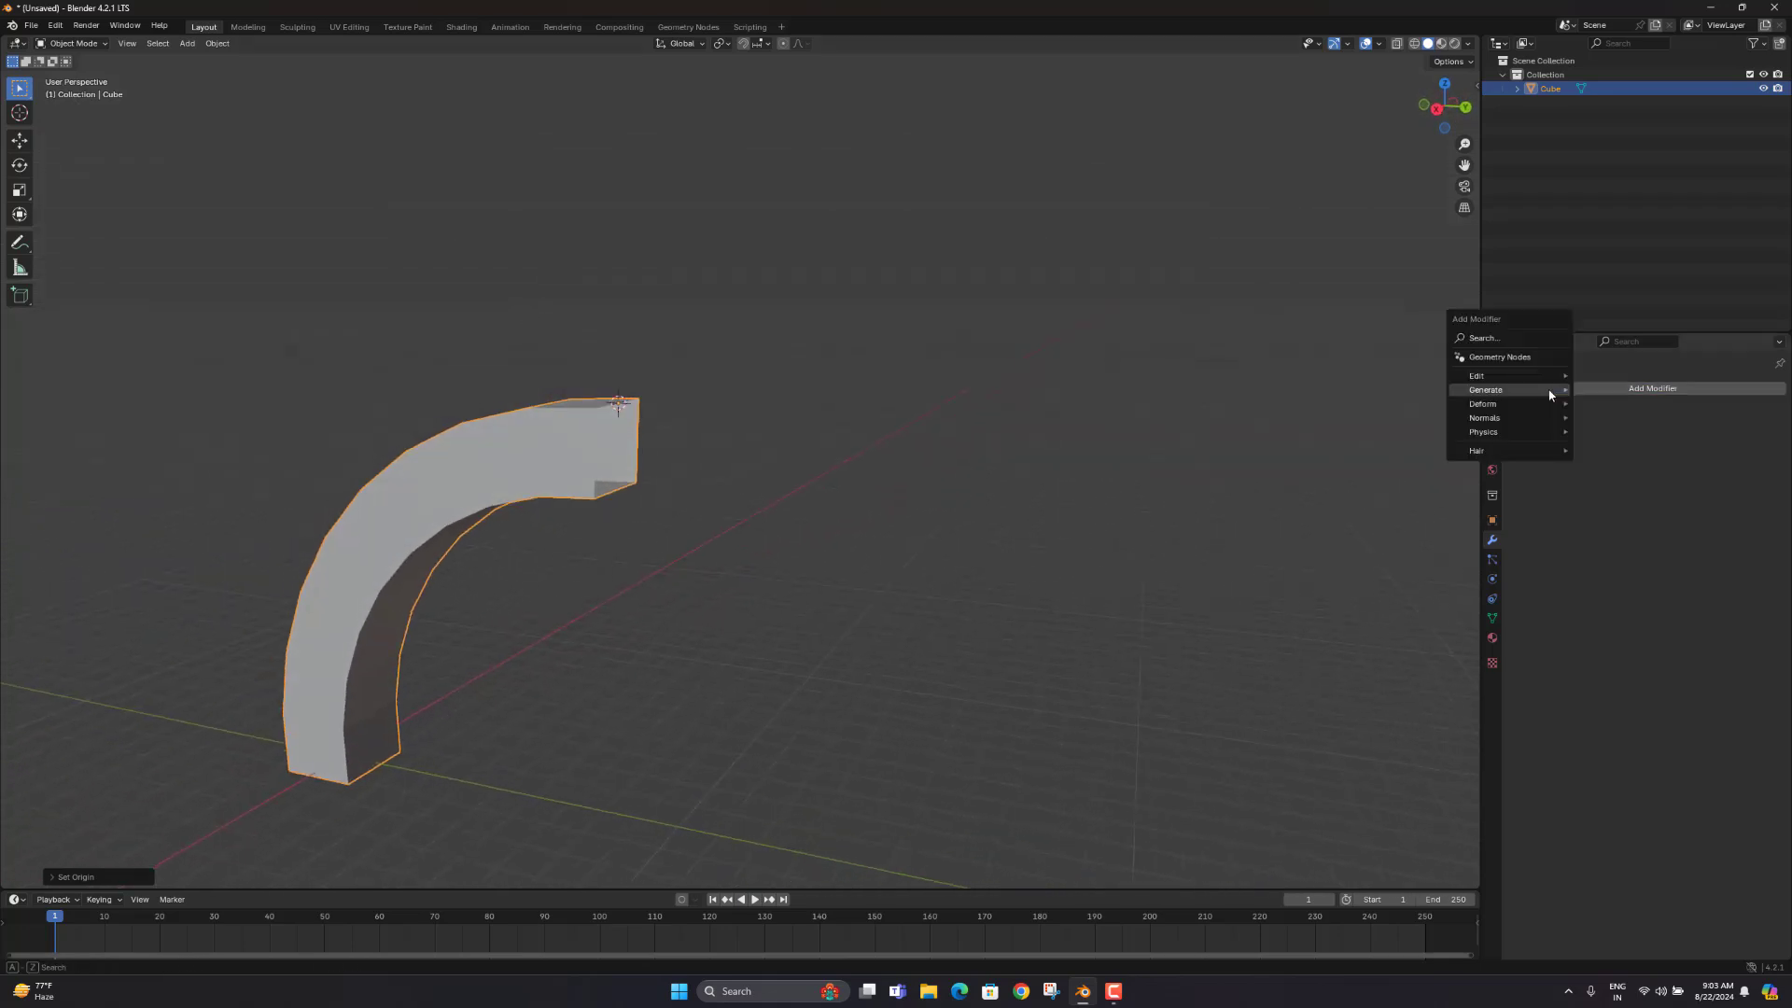
mouse_move(1541, 394)
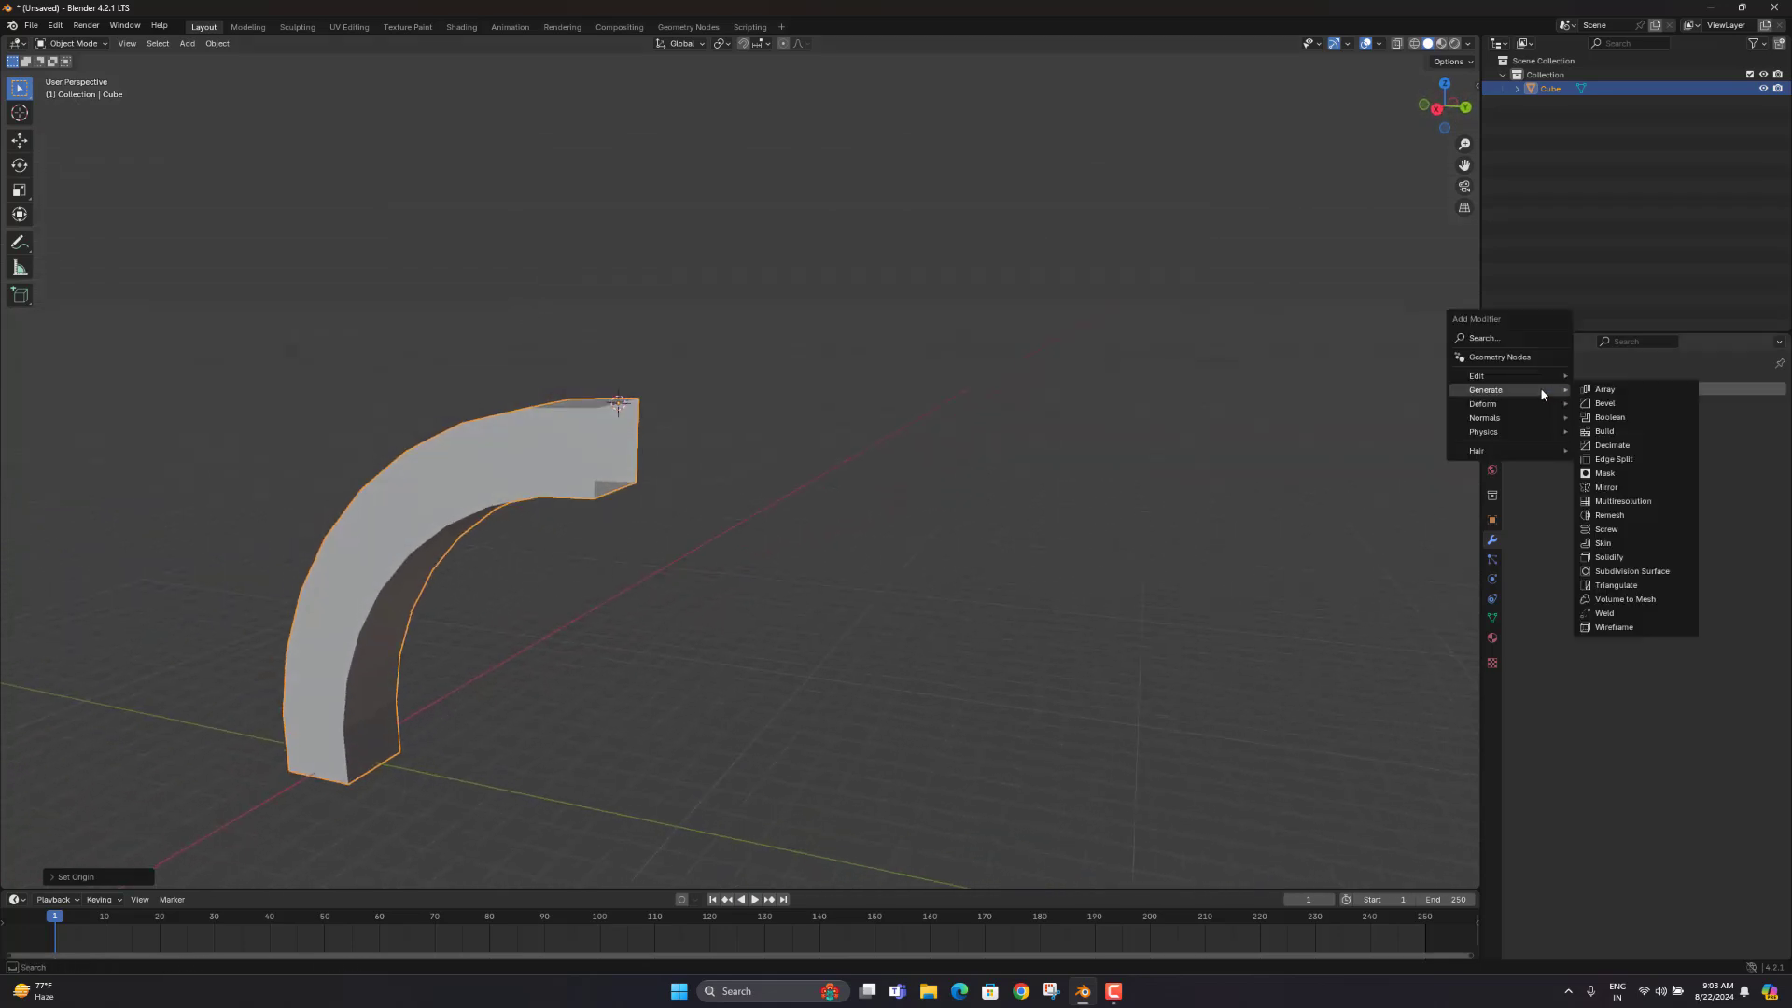
left_click(1607, 487)
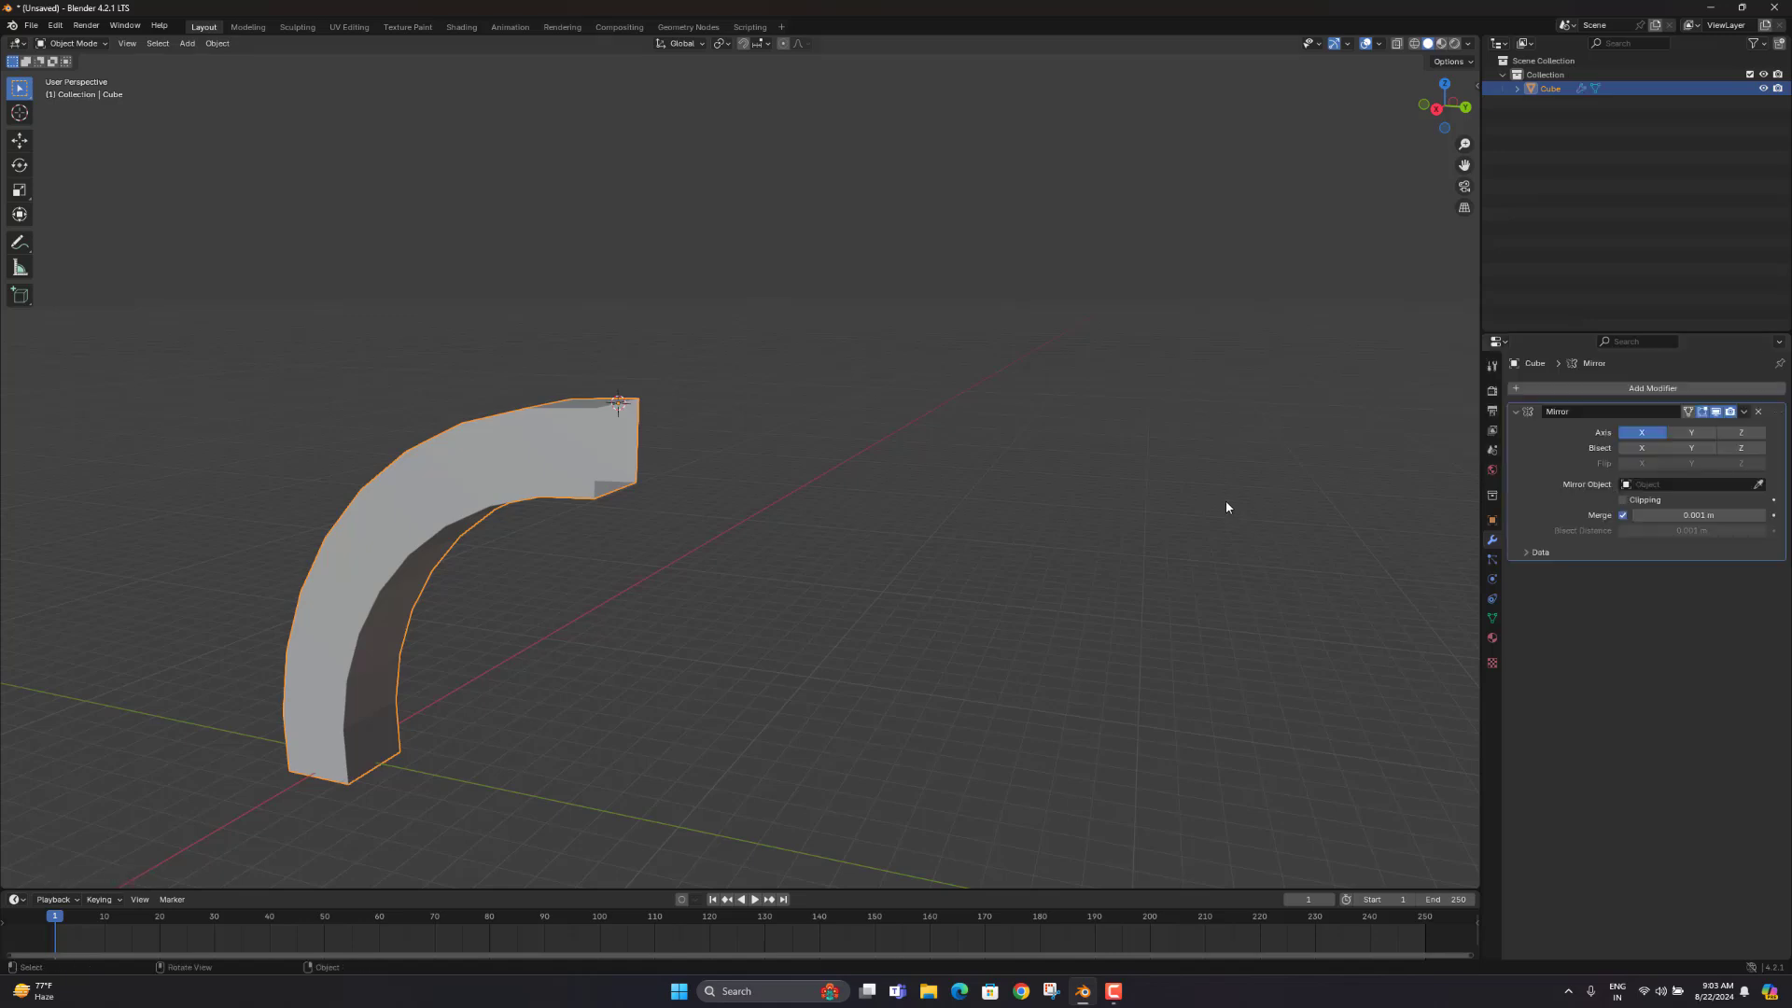
left_click(1689, 433)
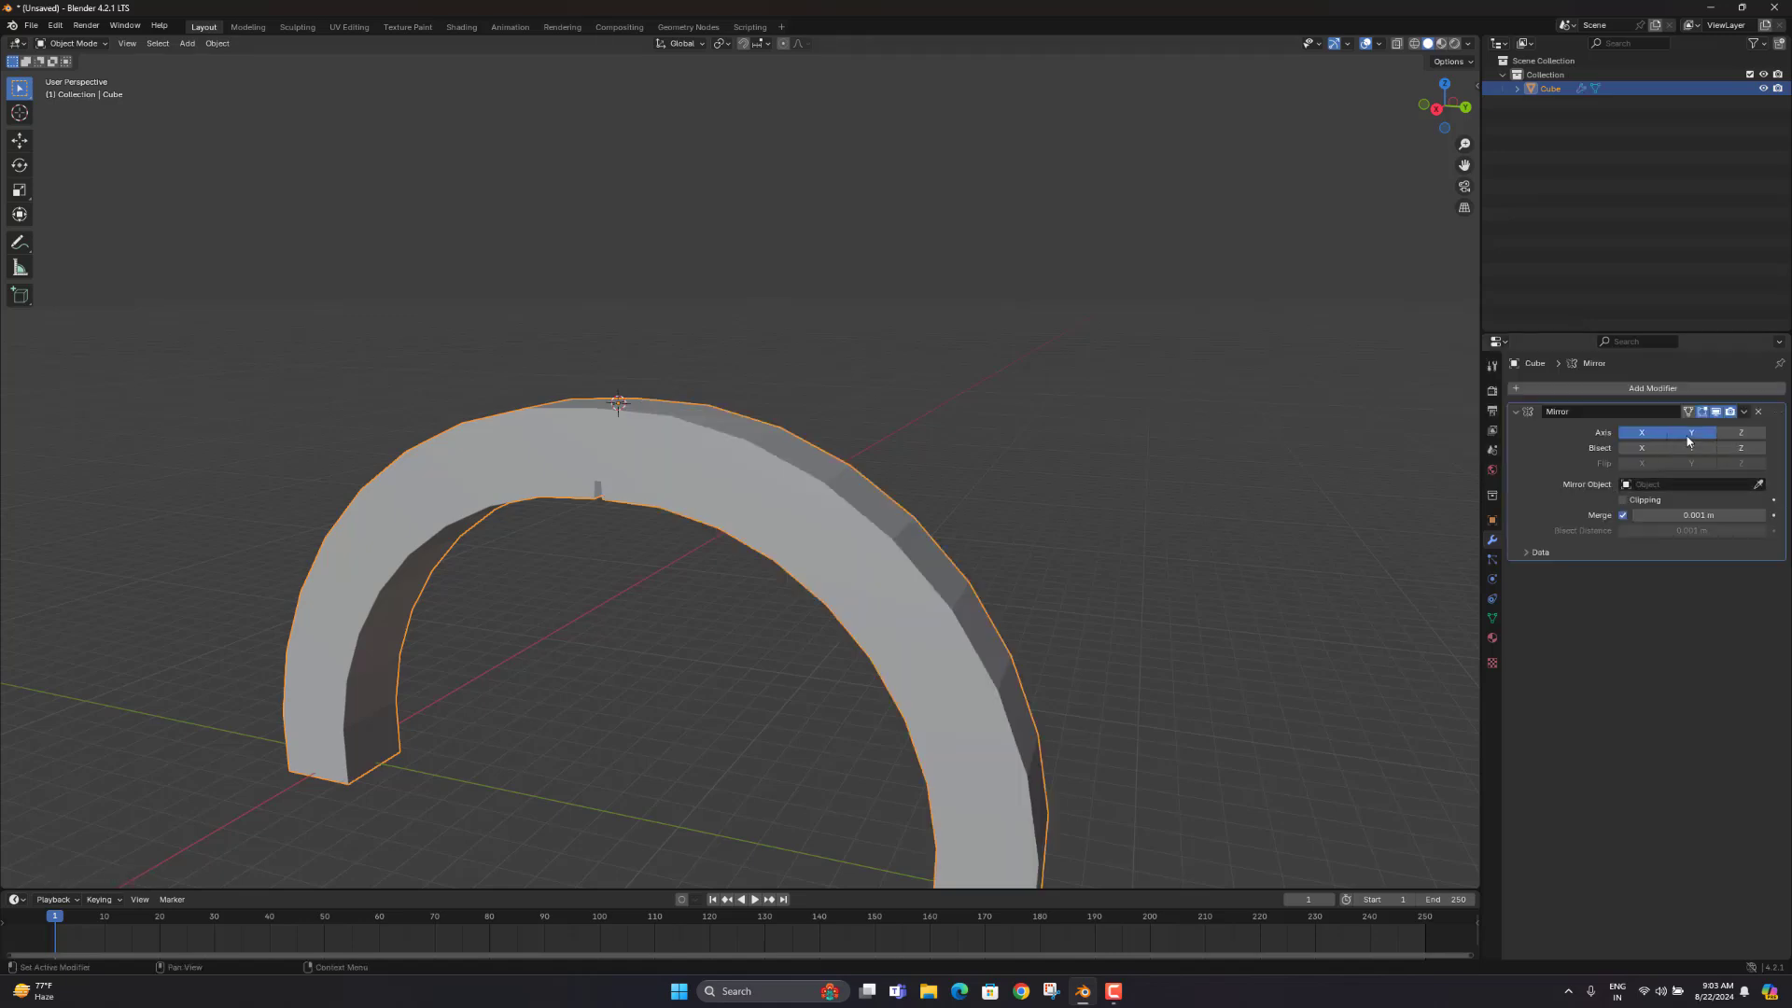
left_click(1653, 436)
Step: Inspect the seam at the arch's crown and enable Clipping on the Mirror modifier
middle_click_drag(1094, 416, 735, 613)
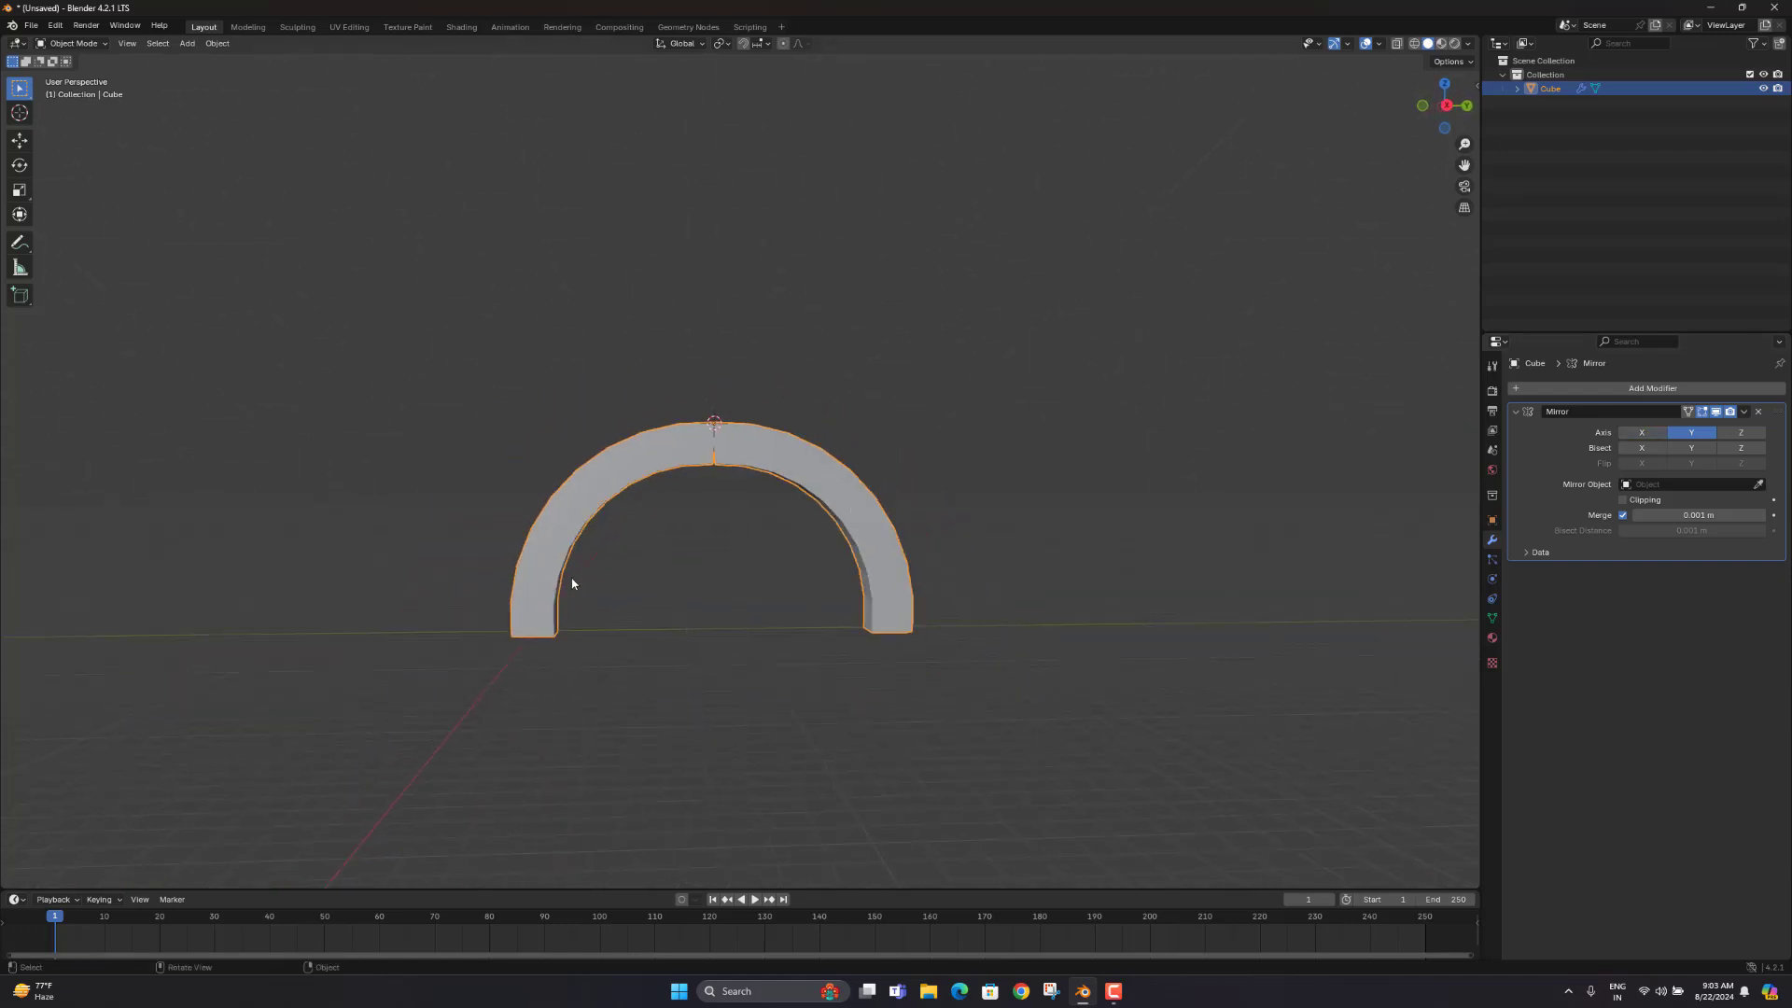
scroll(709, 459, "up", 6)
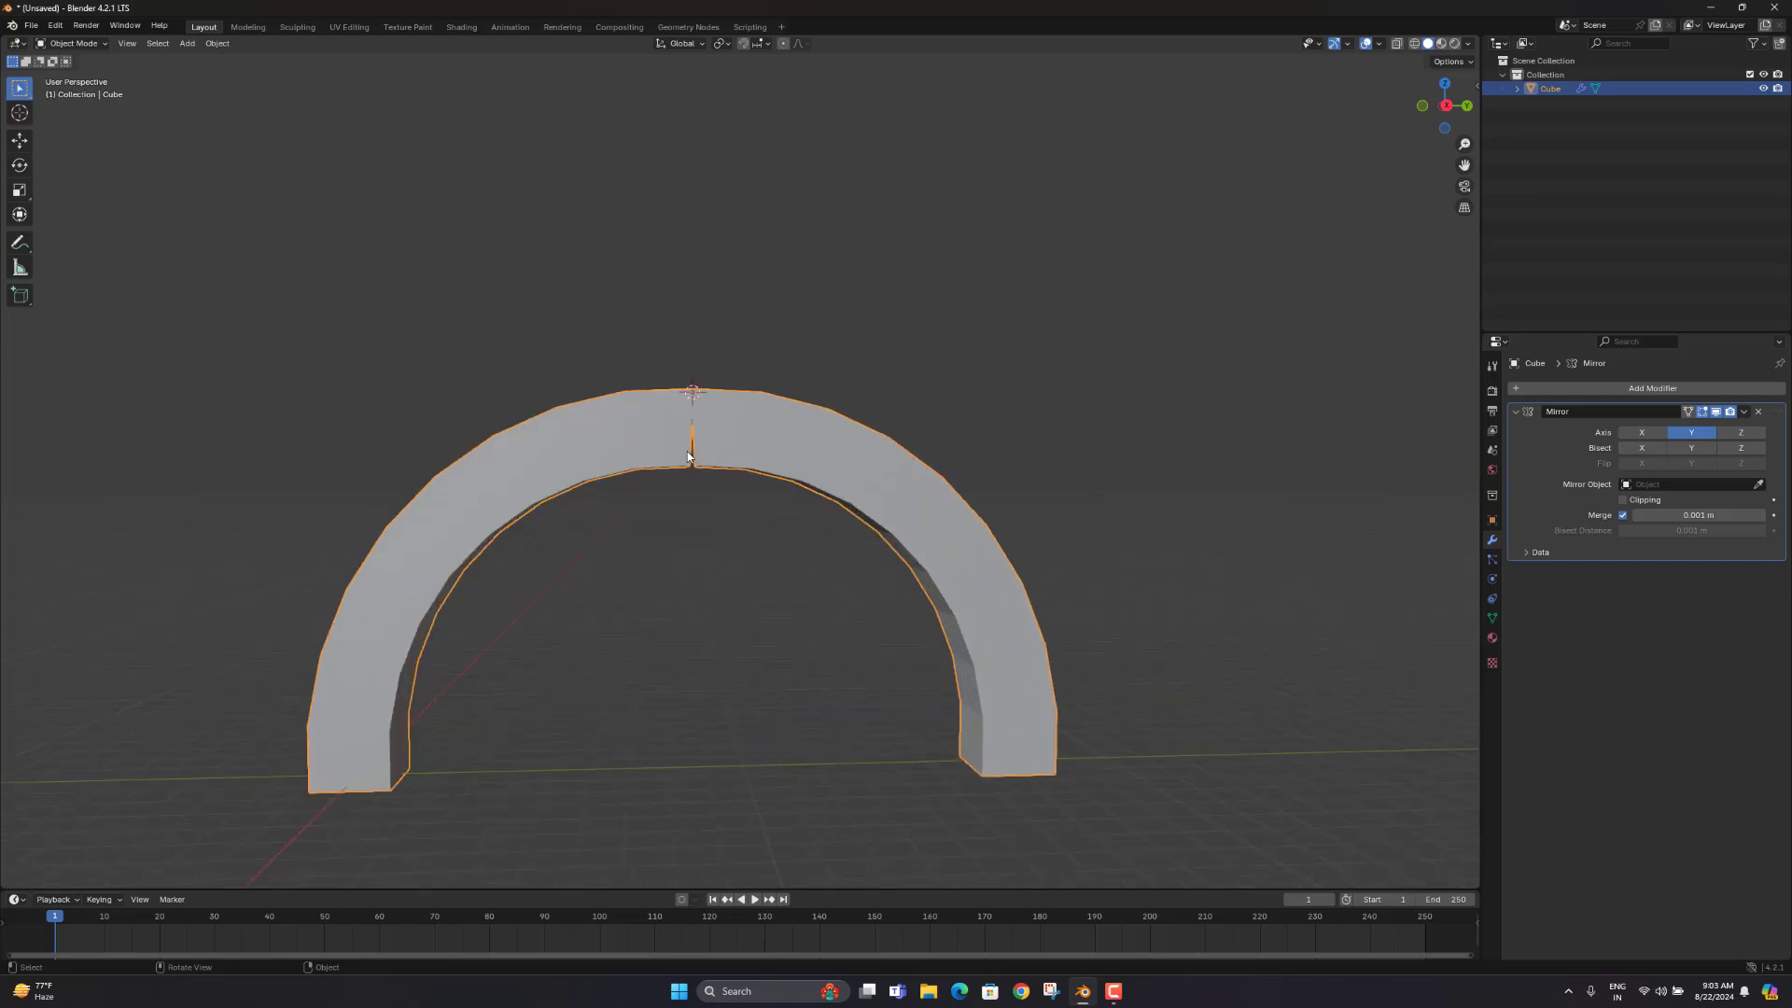
key("Tab")
scroll(671, 439, "up", 4)
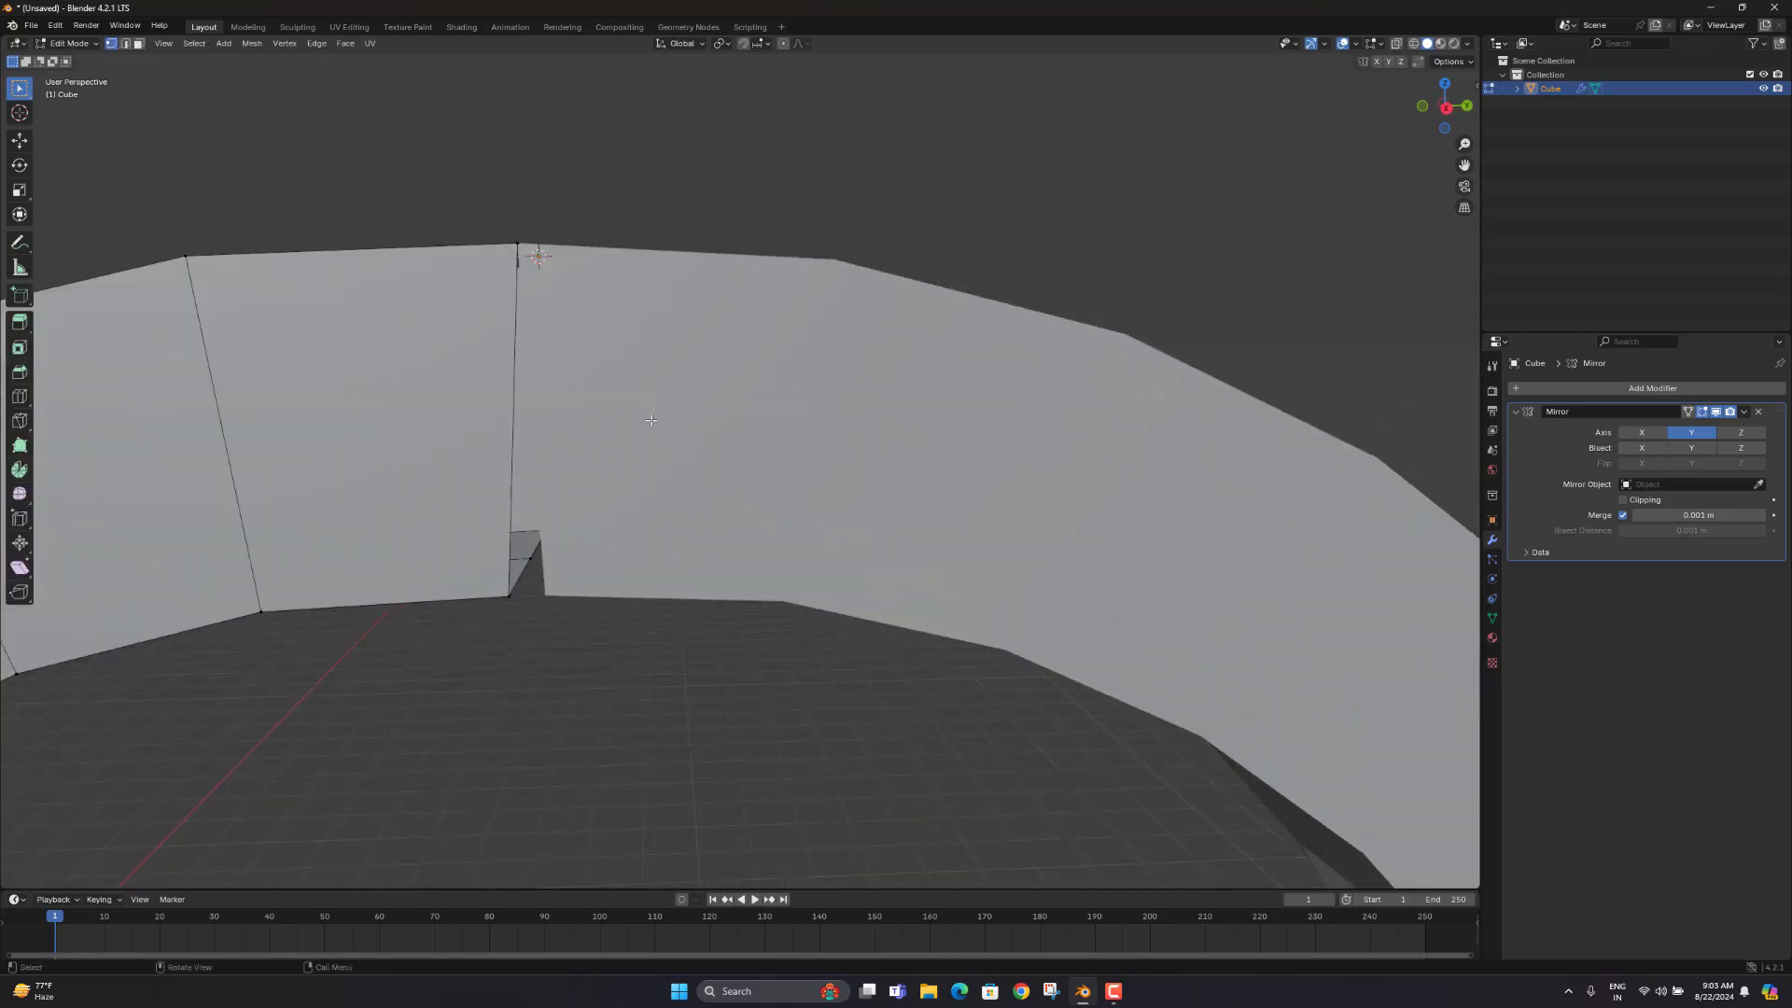
scroll(658, 429, "down", 3)
key("Tab")
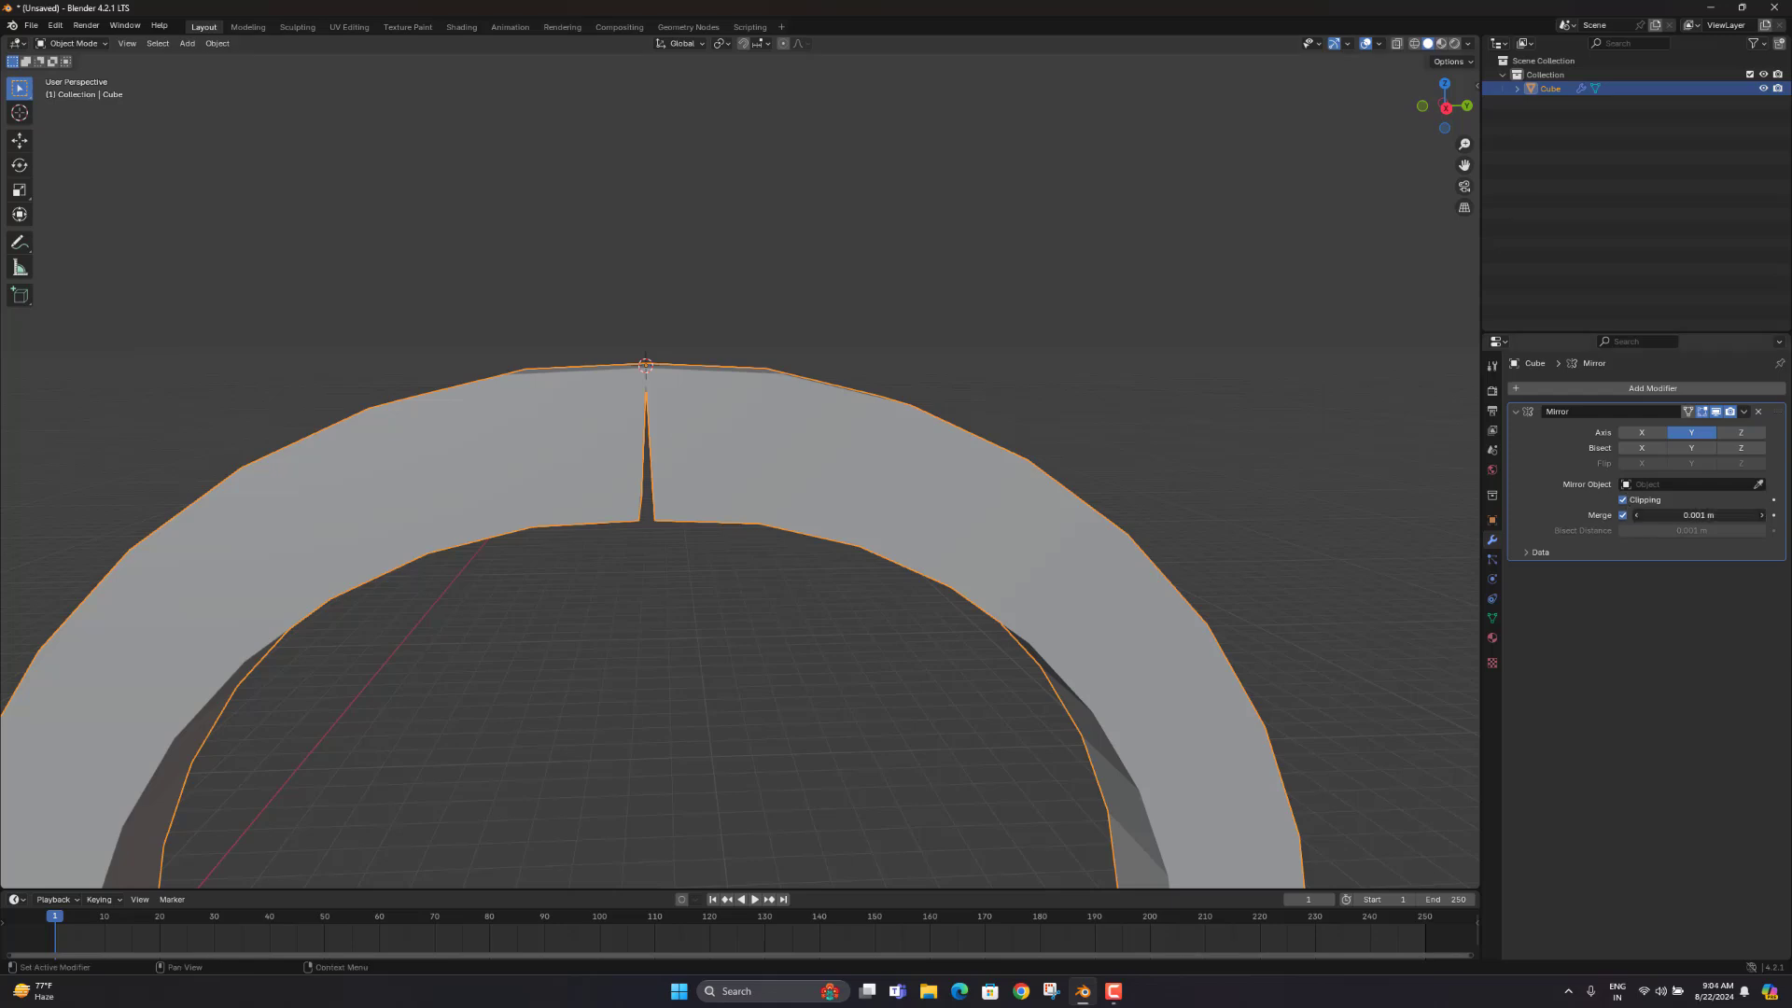
Step: Try closing the crown gap by raising the Mirror modifier's merge distance, and undo the change
left_click_drag(1652, 515, 1665, 517)
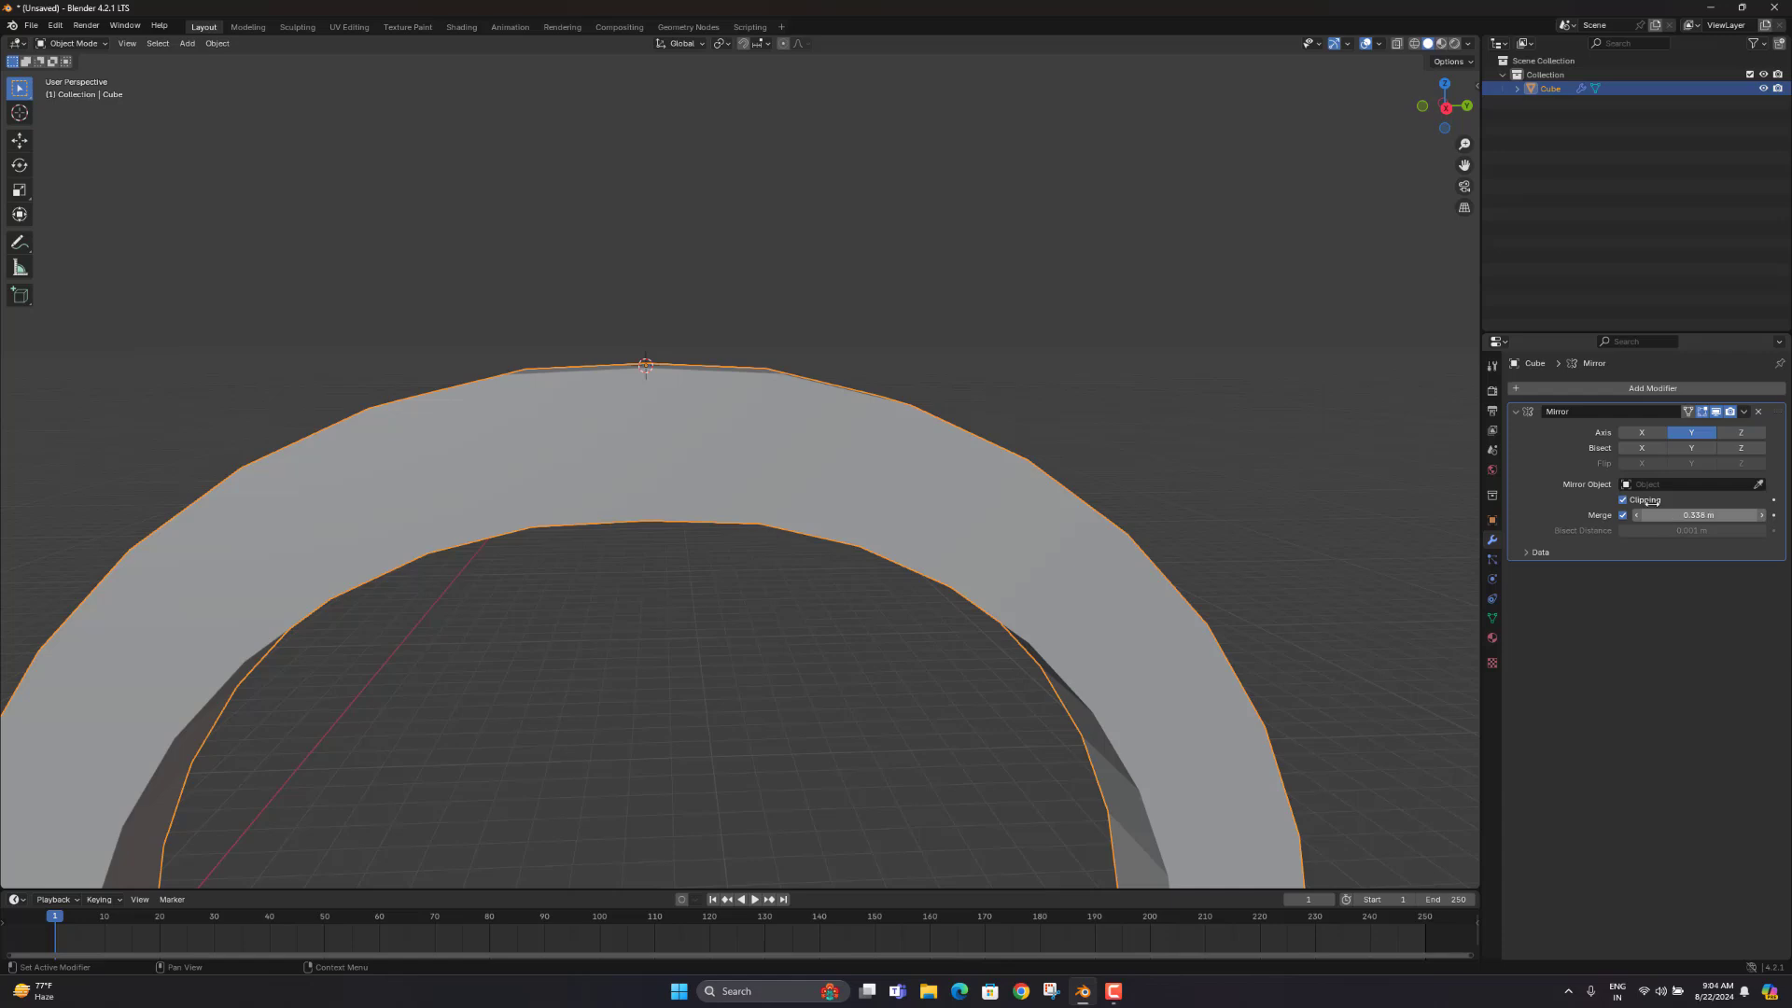
scroll(956, 491, "down", 5)
middle_click_drag(956, 491, 1011, 468)
key("ctrl+z")
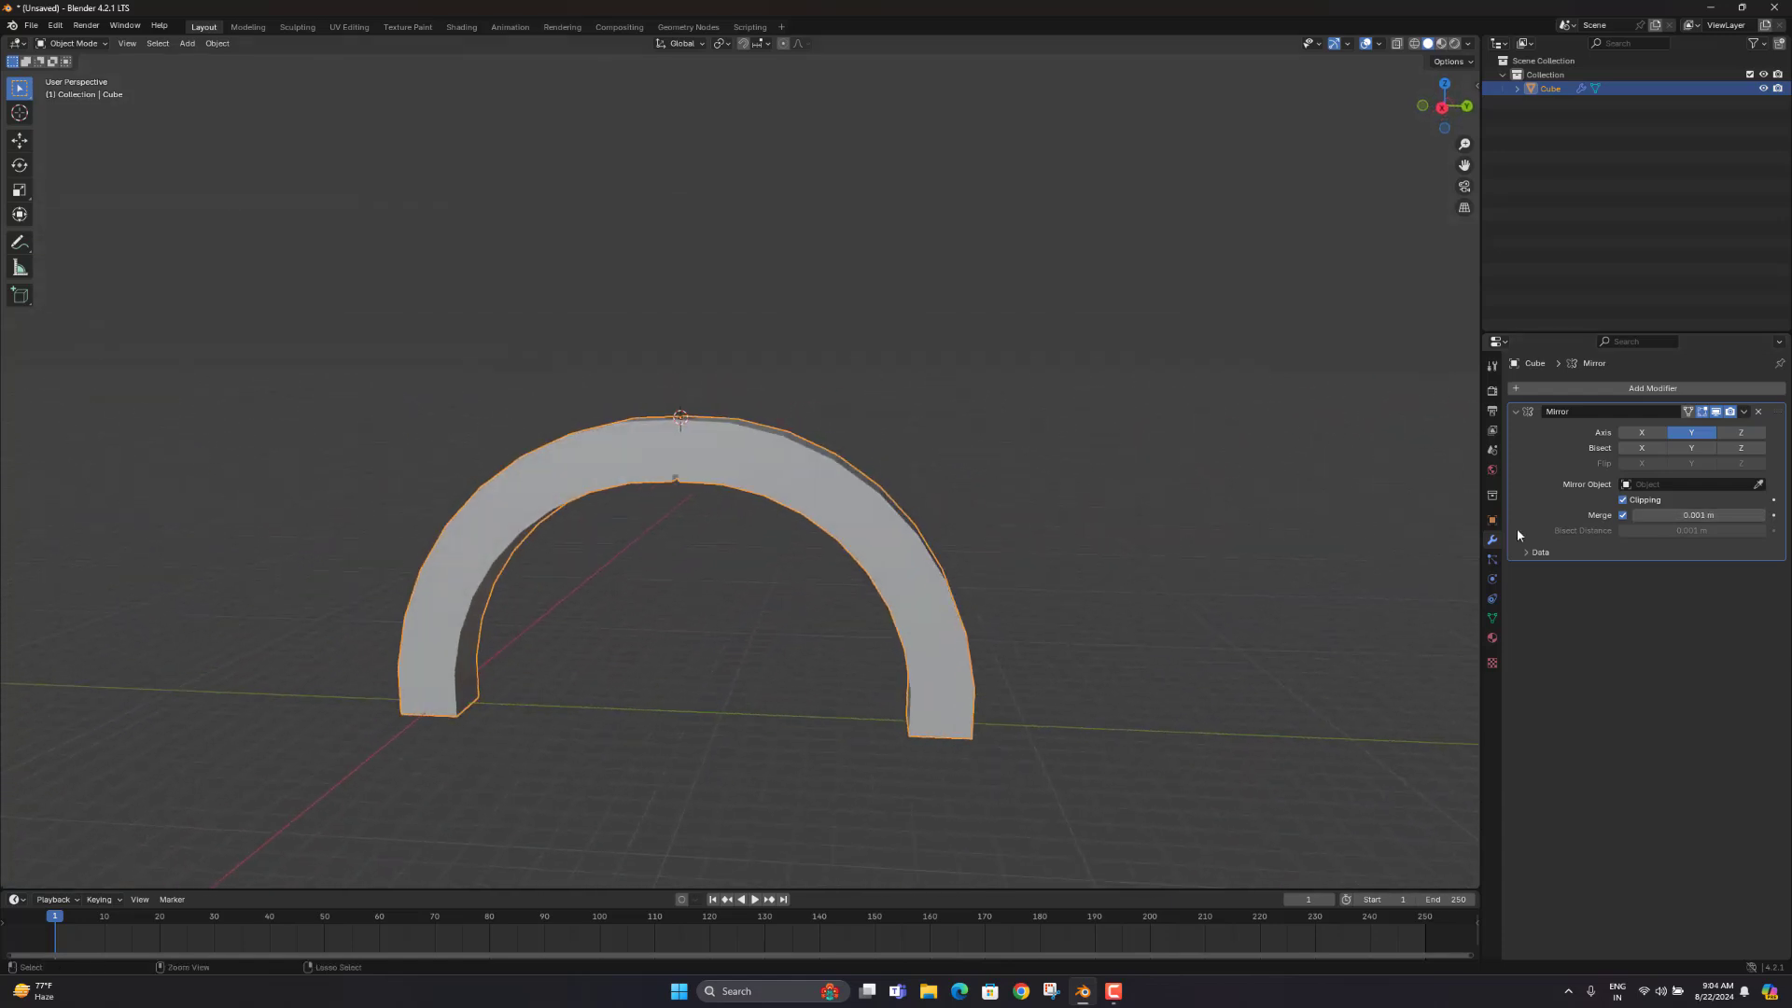
Step: With X-ray on in Edit Mode, flatten the crown-end vertices by scaling them to 0 along Y
scroll(714, 454, "up", 5)
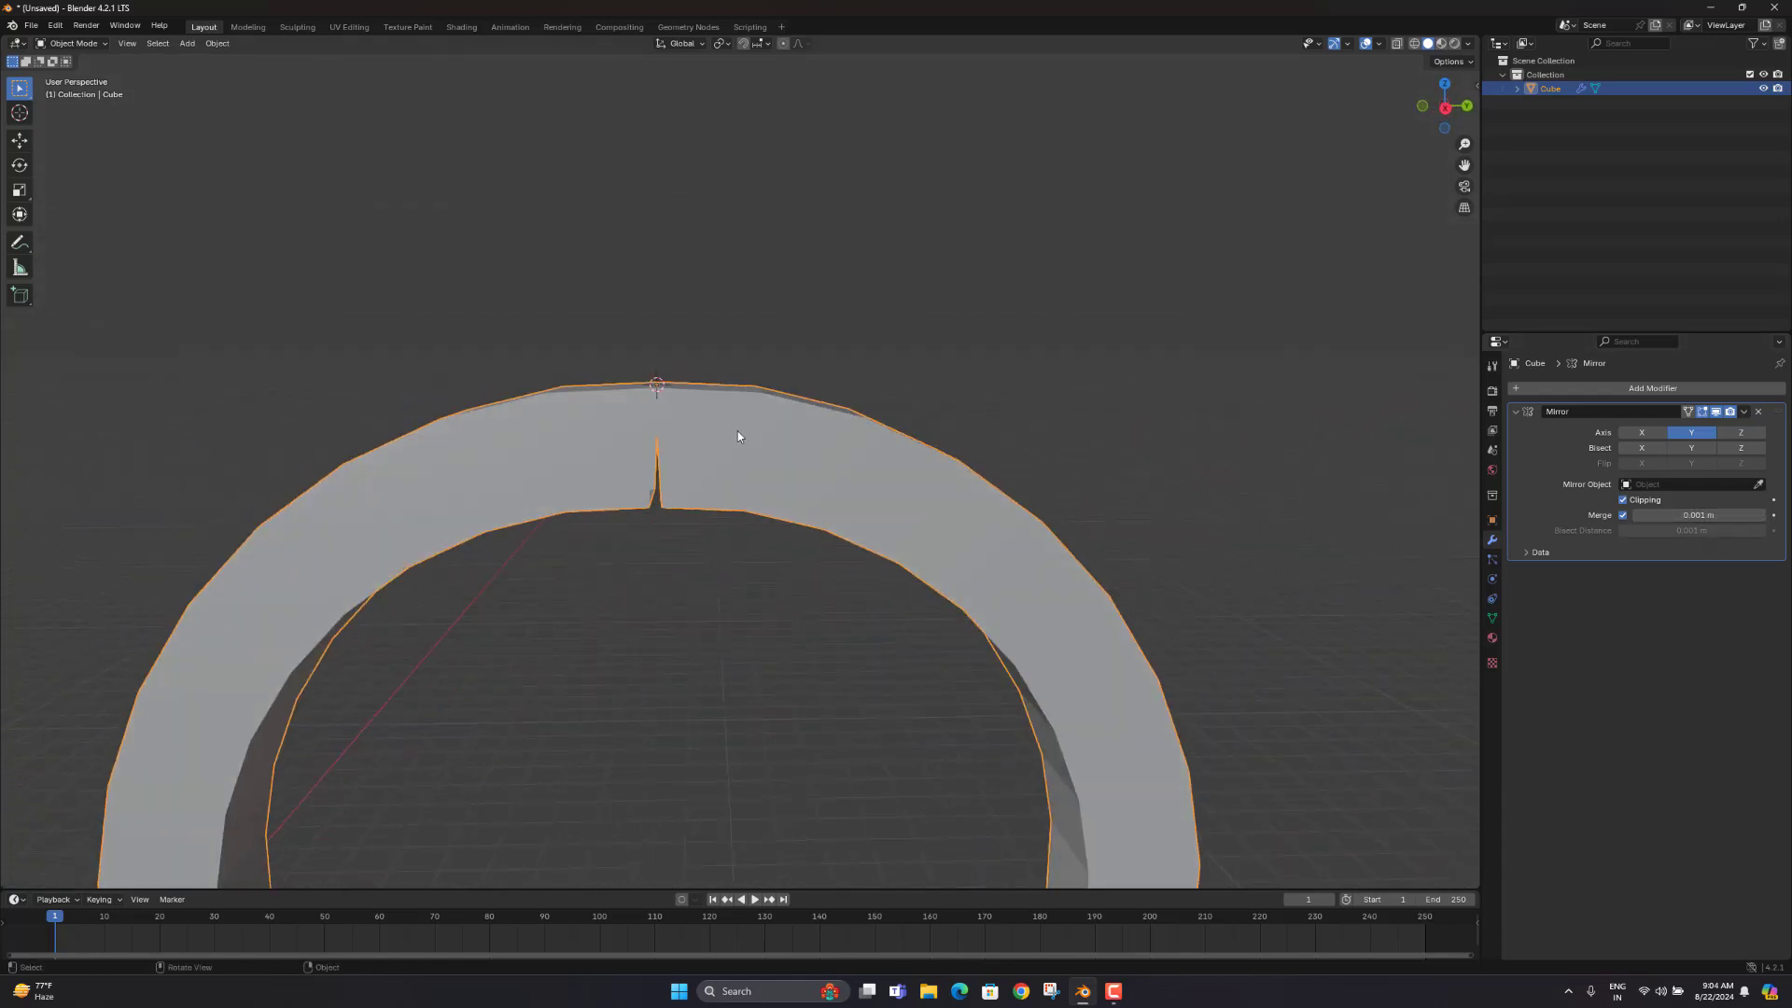
key("Tab")
middle_click_drag(701, 417, 731, 392)
left_click_drag(733, 338, 678, 541)
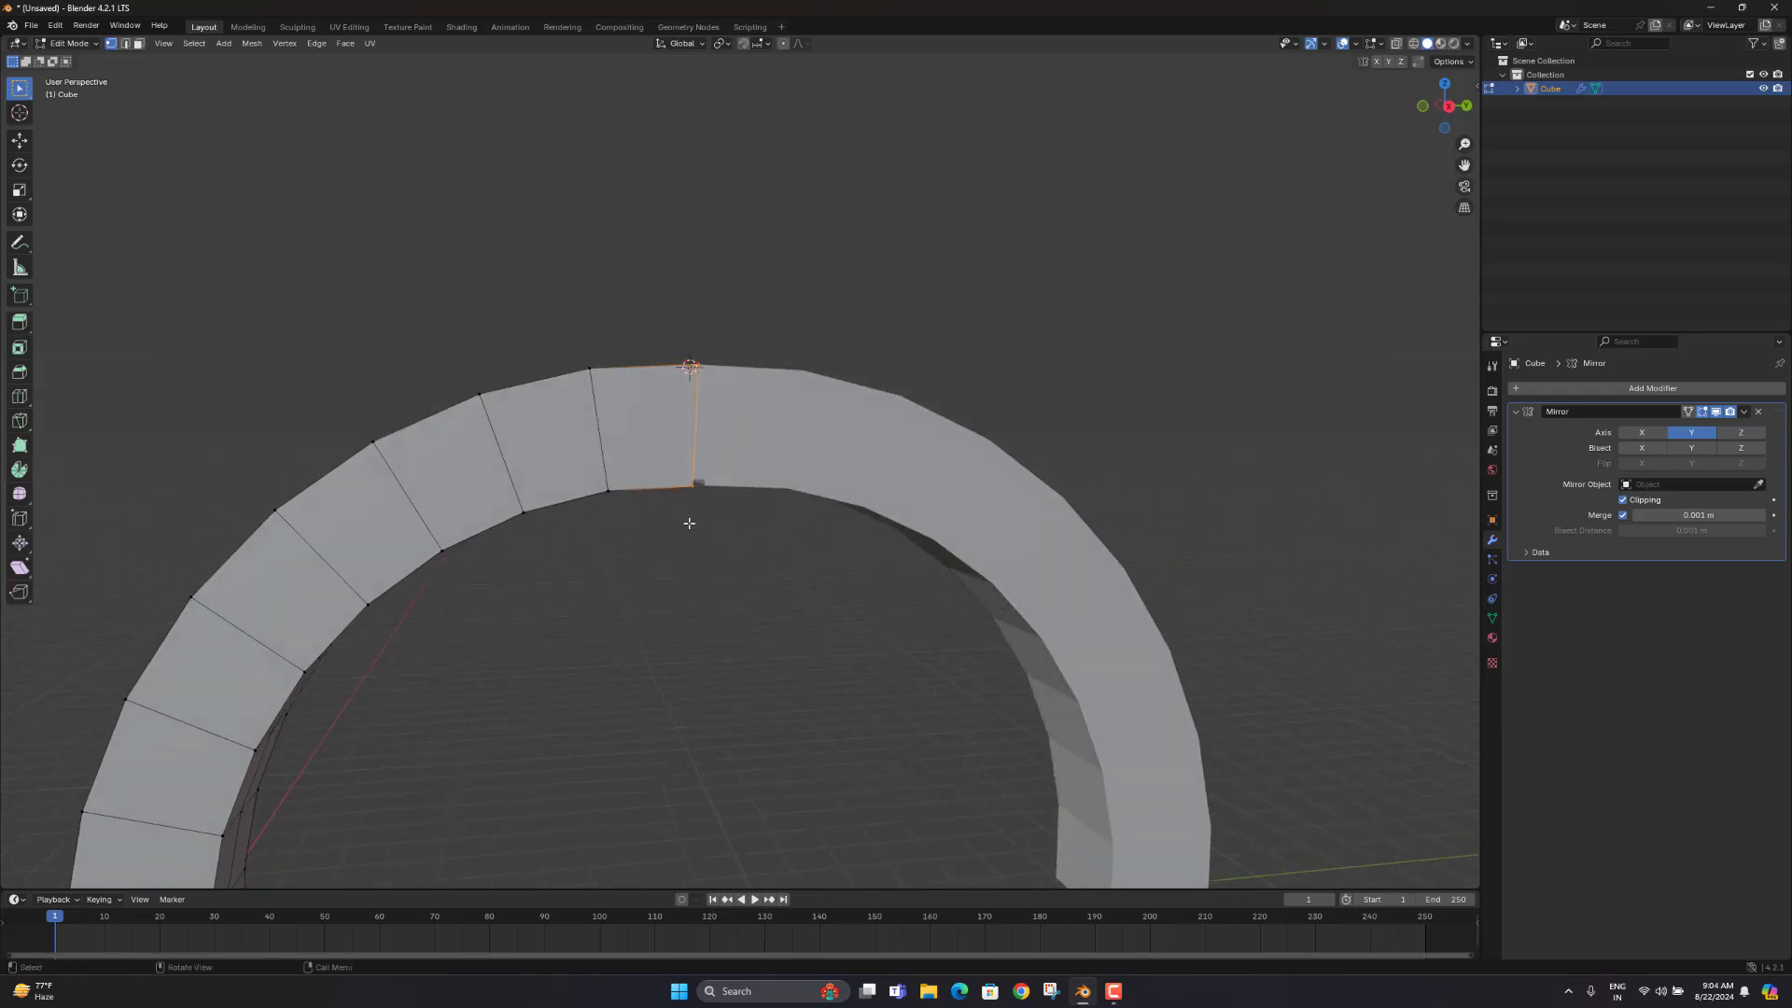
middle_click_drag(723, 411, 704, 416)
key("alt+z")
left_click_drag(710, 328, 630, 533)
middle_click_drag(644, 525, 654, 520)
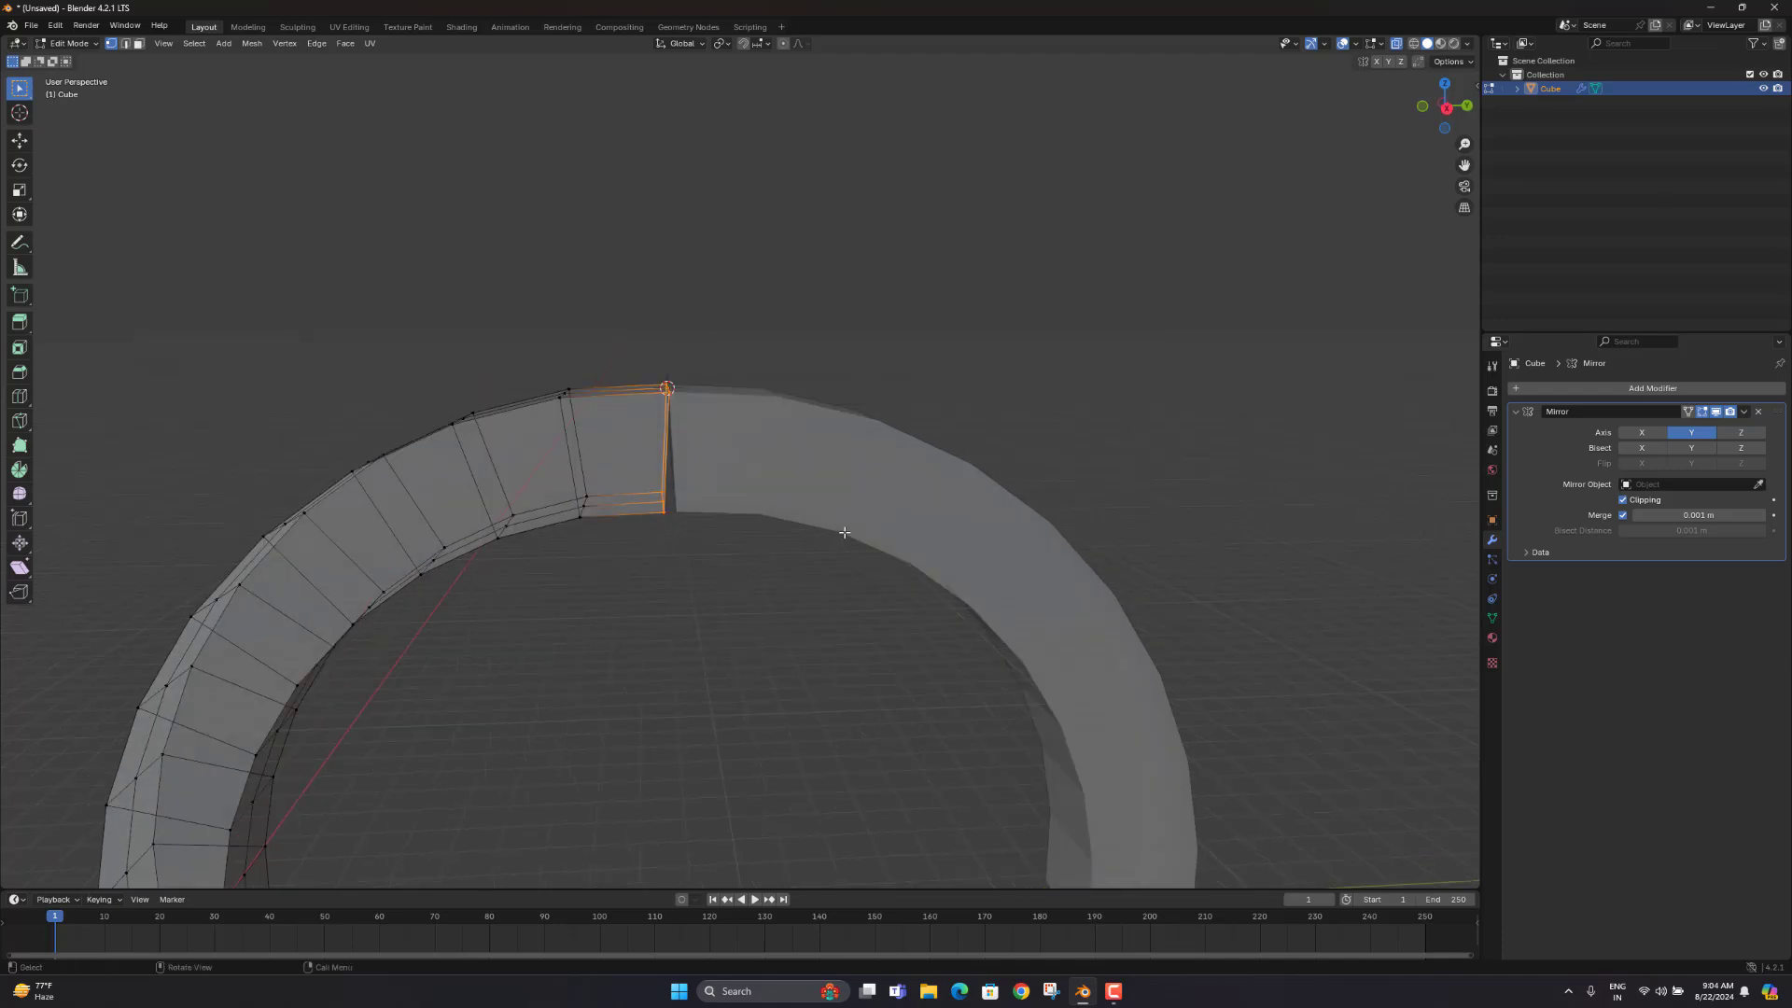
key("s")
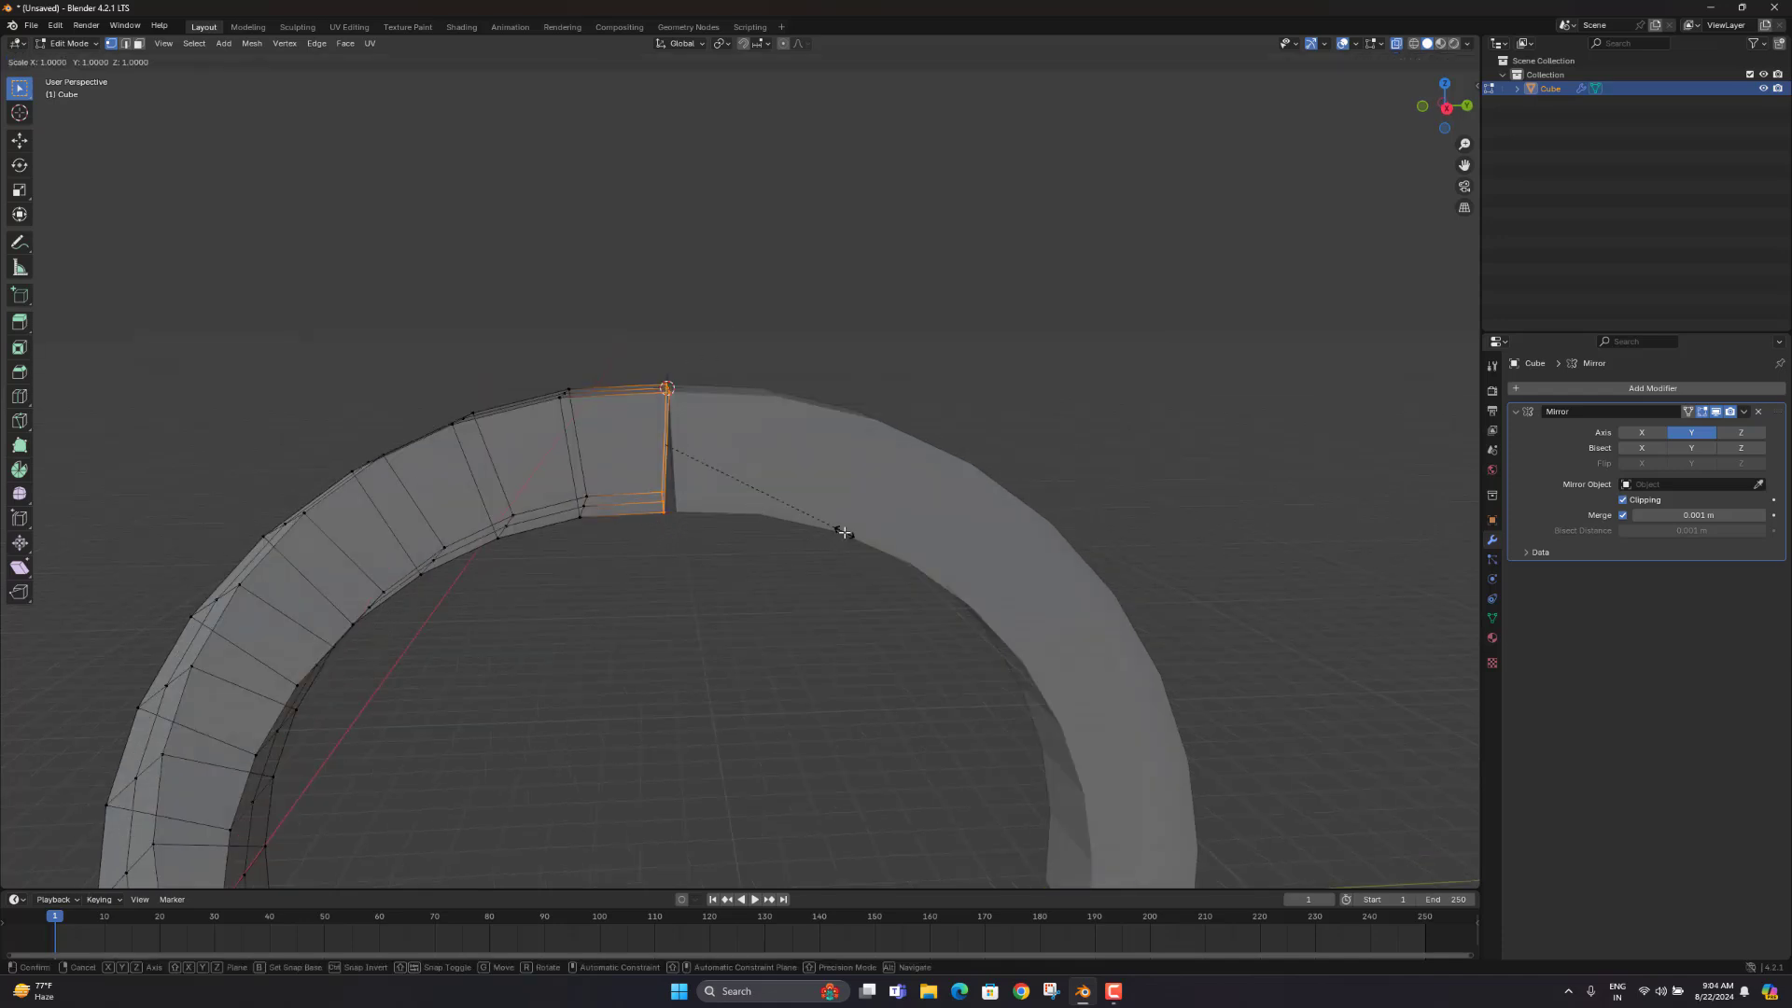
key("y")
key("0")
key("Return")
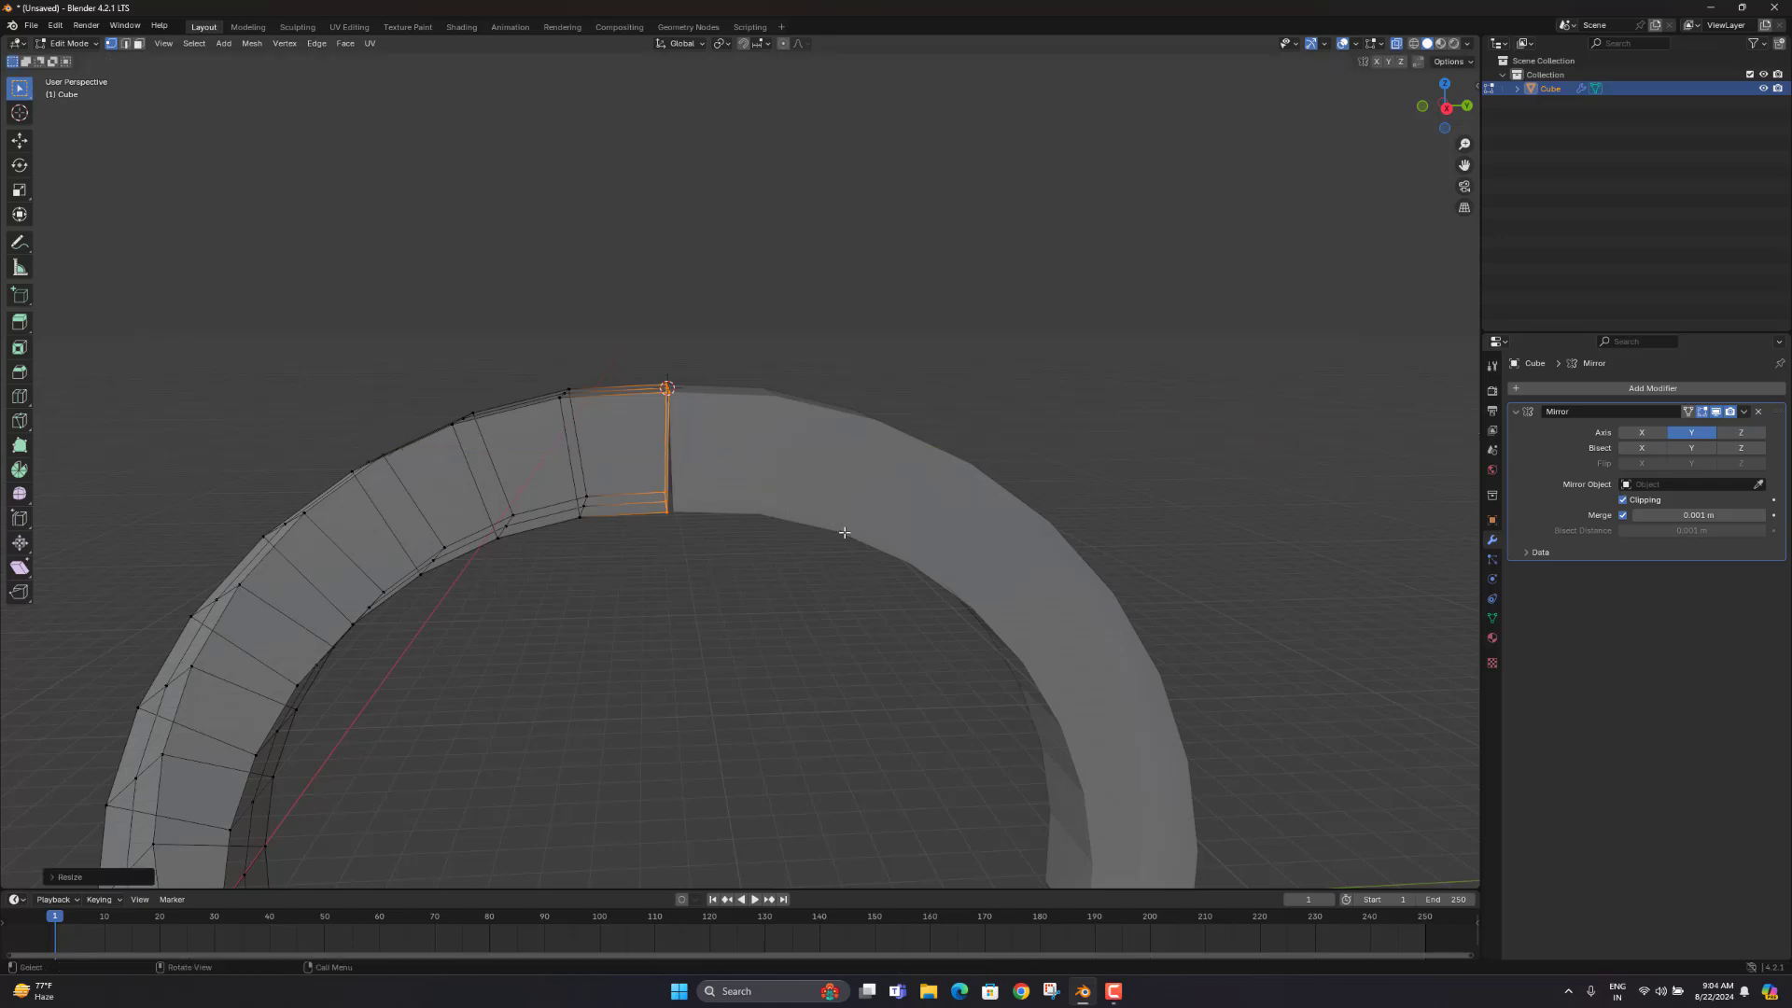
Step: Move the crown-end vertices along Y onto the mirror seam to join both halves, and return to Object Mode
key("g")
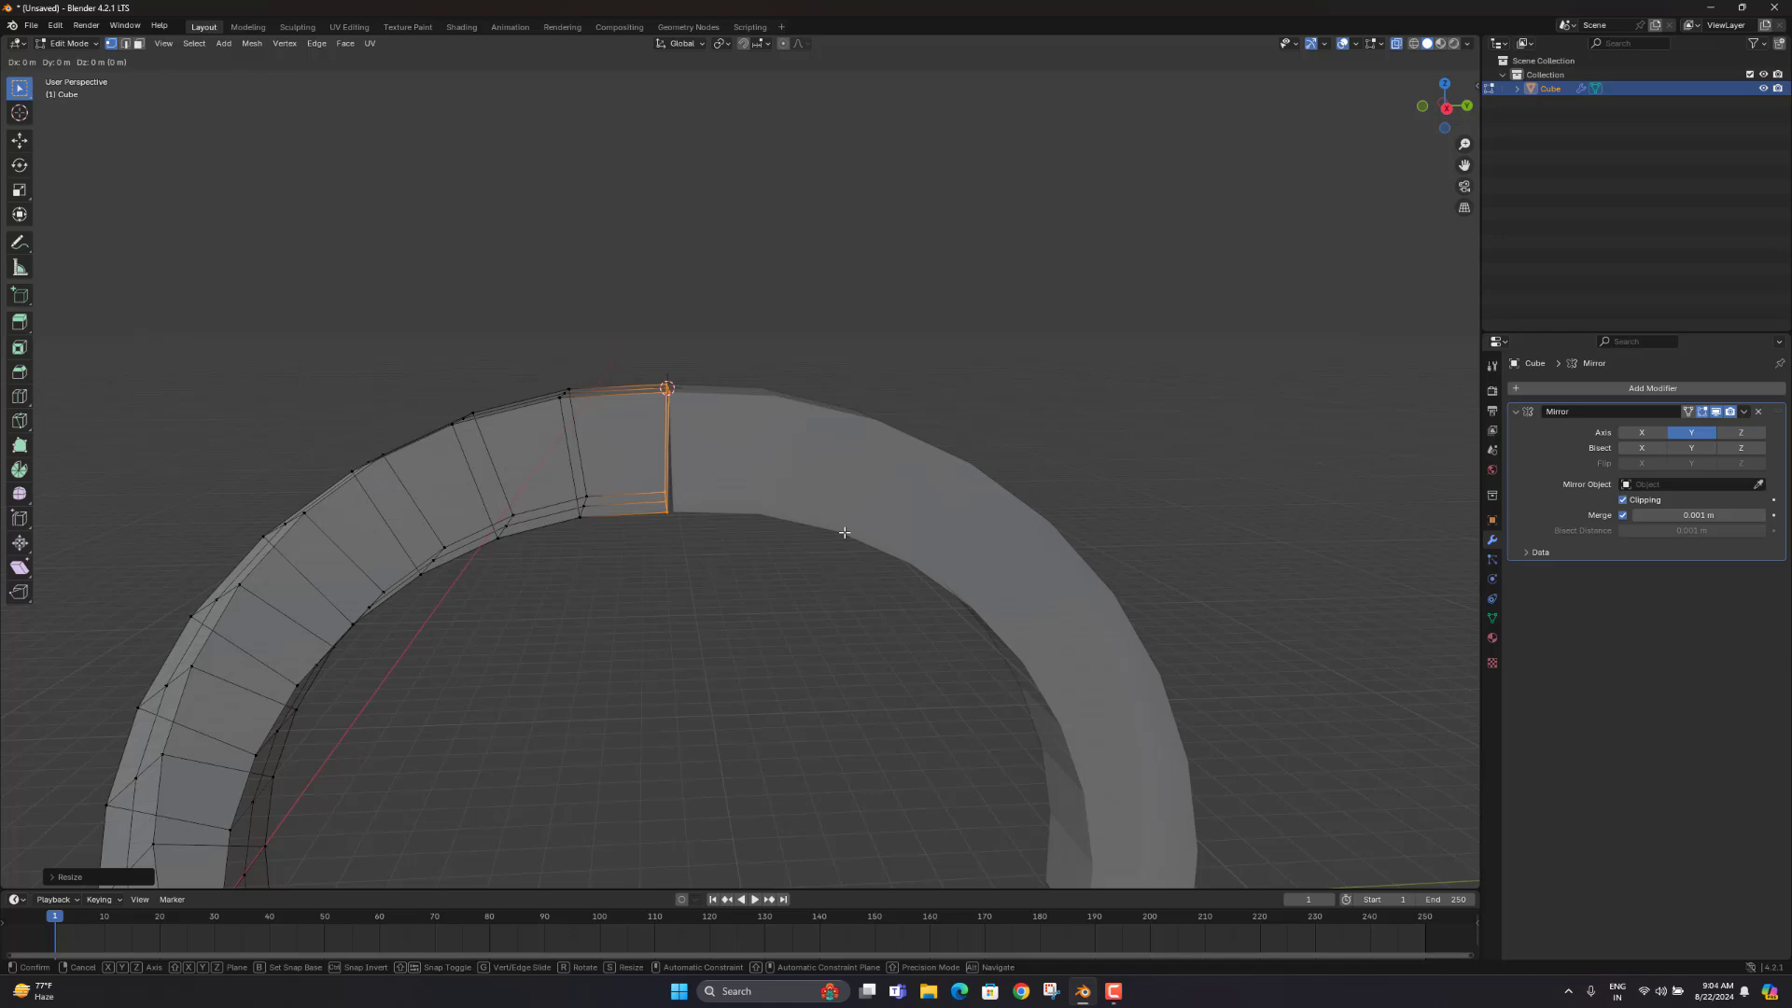
key("y")
left_click(922, 525)
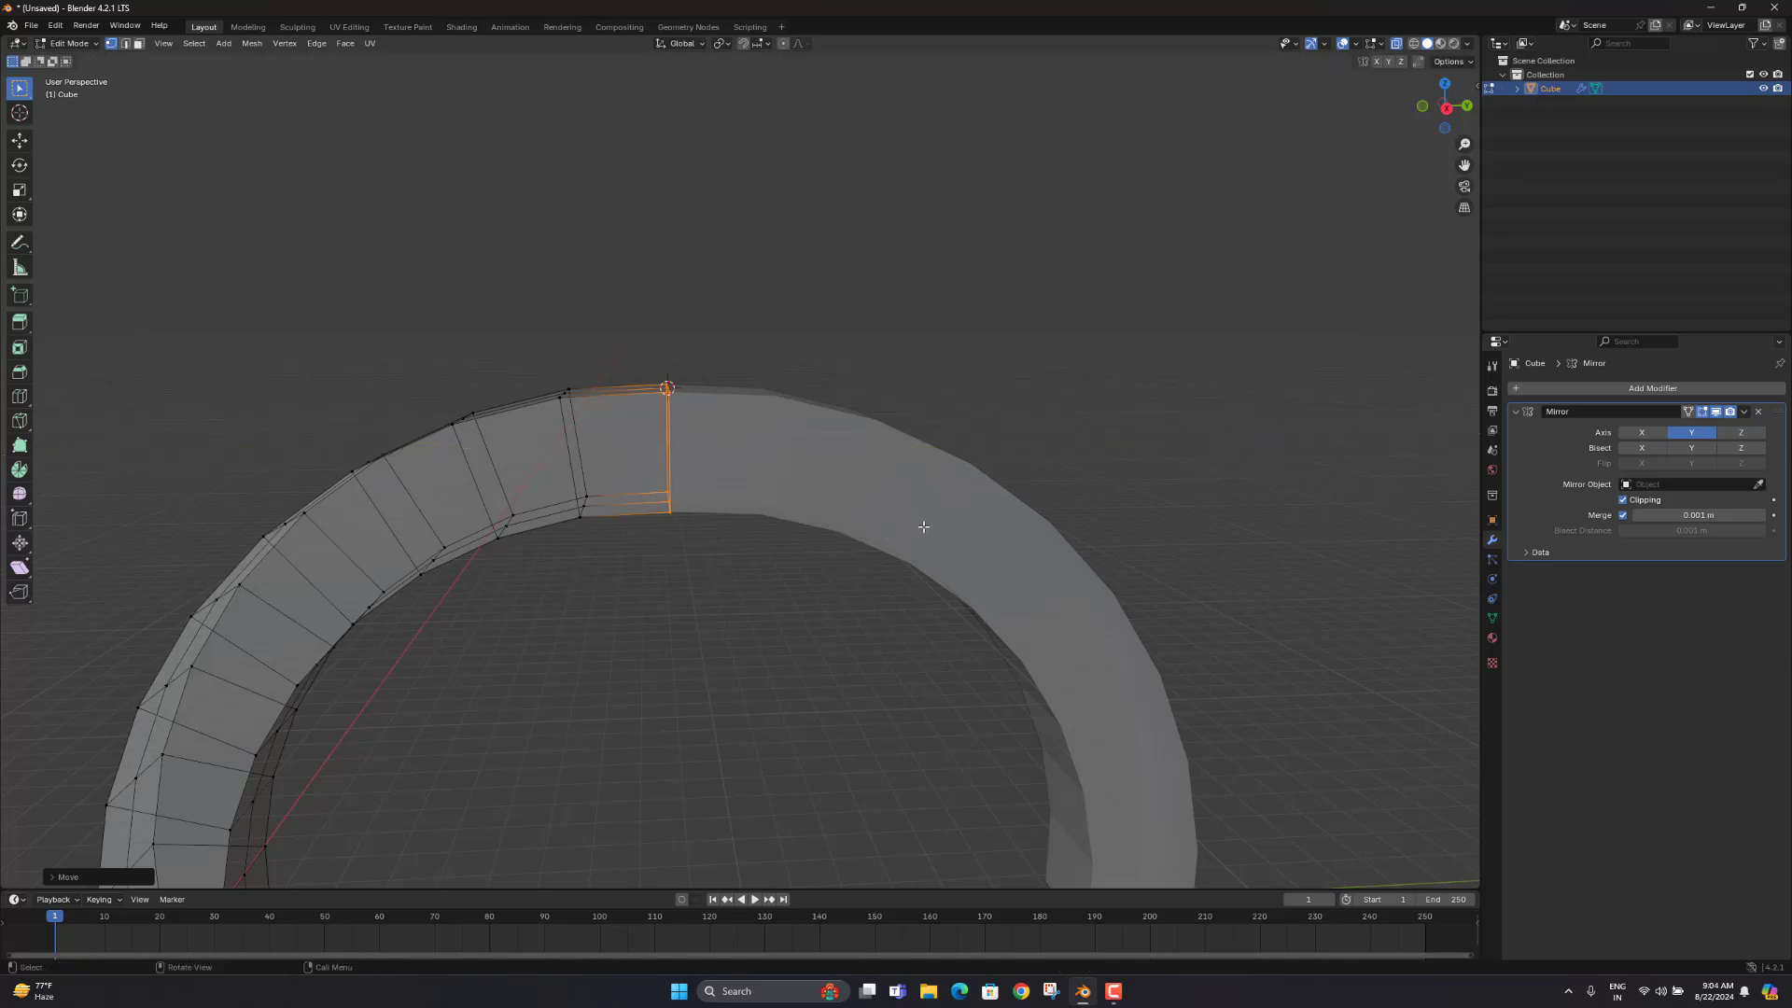
scroll(922, 524, "down", 3)
key("Tab")
middle_click_drag(755, 504, 718, 485)
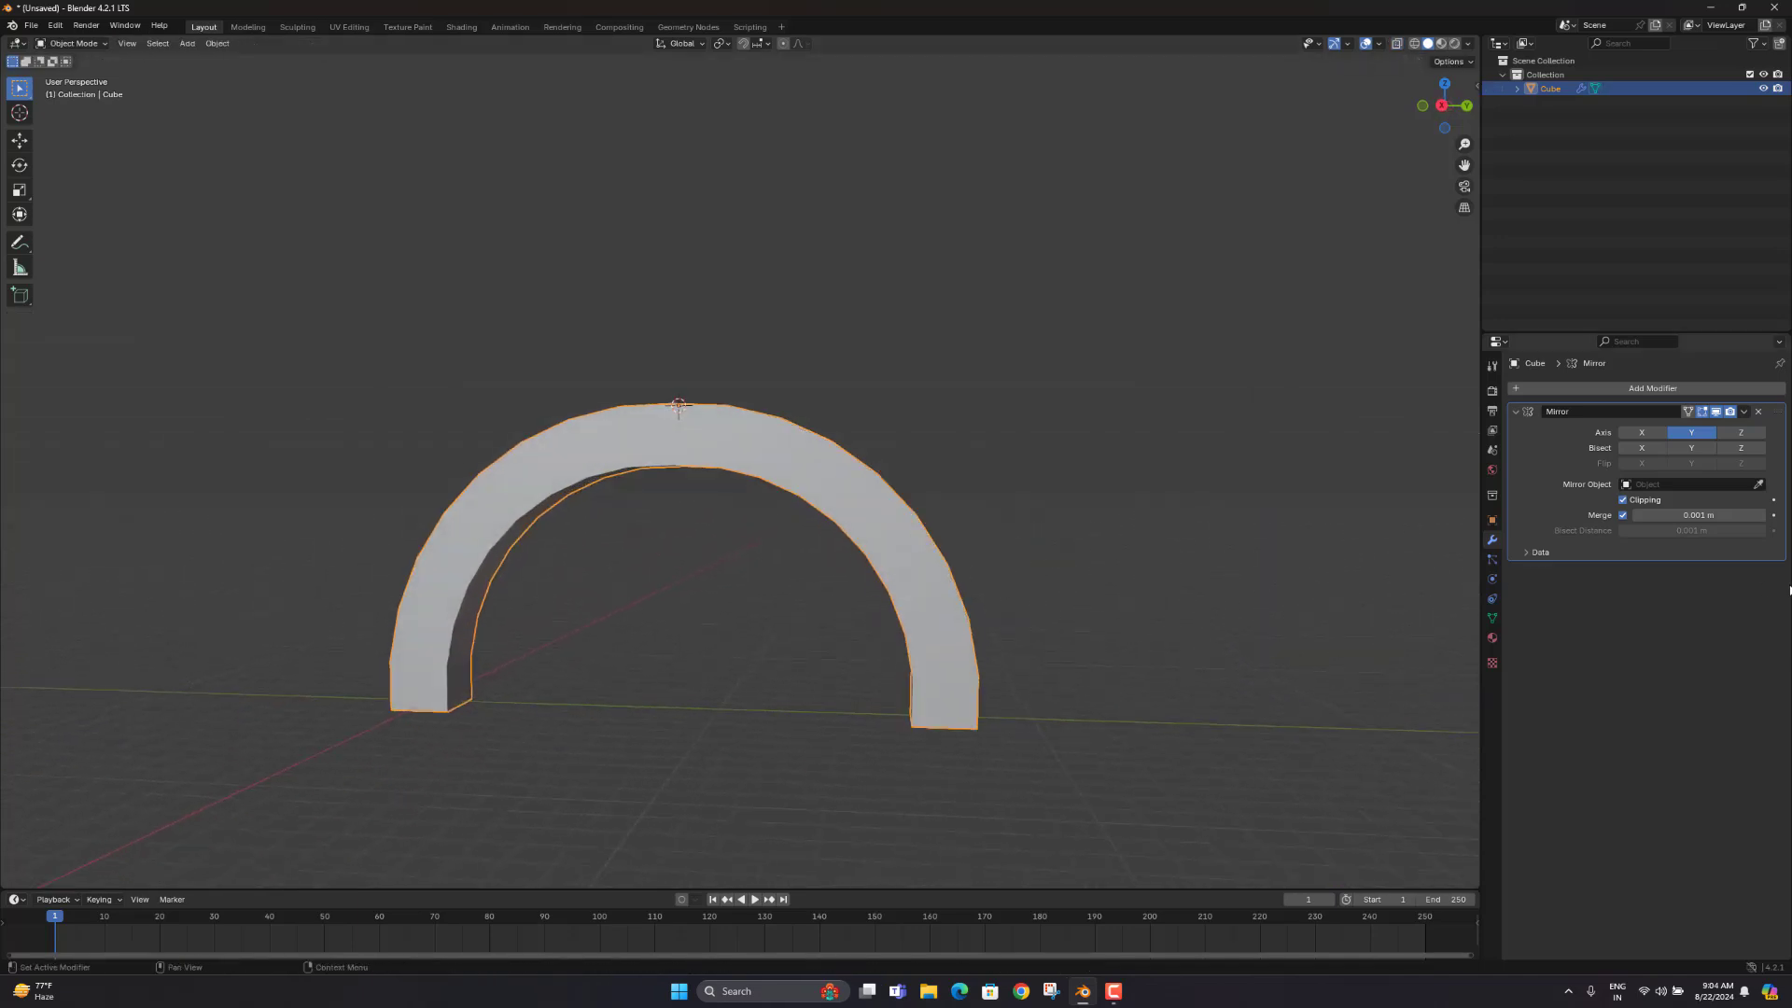
Step: Examine the mirrored arch's seam, inner side and feet from several angles in Edit and Object Mode
middle_click_drag(897, 547, 958, 734)
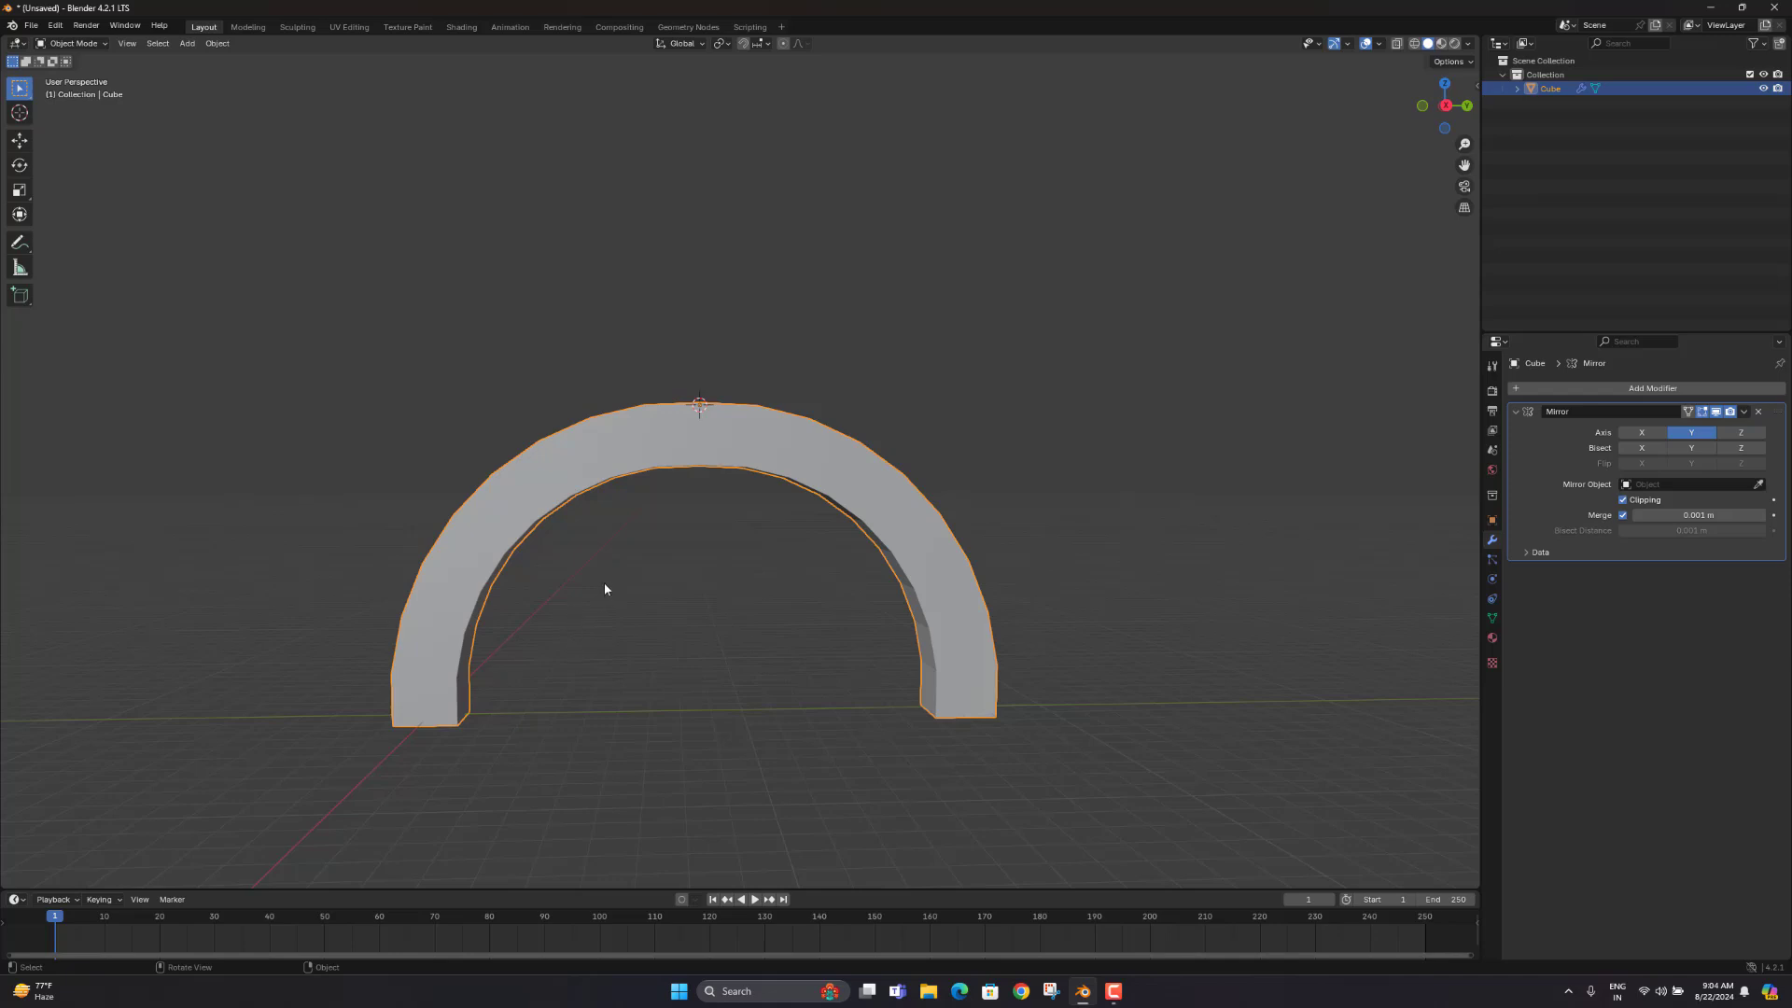
key("Tab")
middle_click_drag(592, 505, 611, 467)
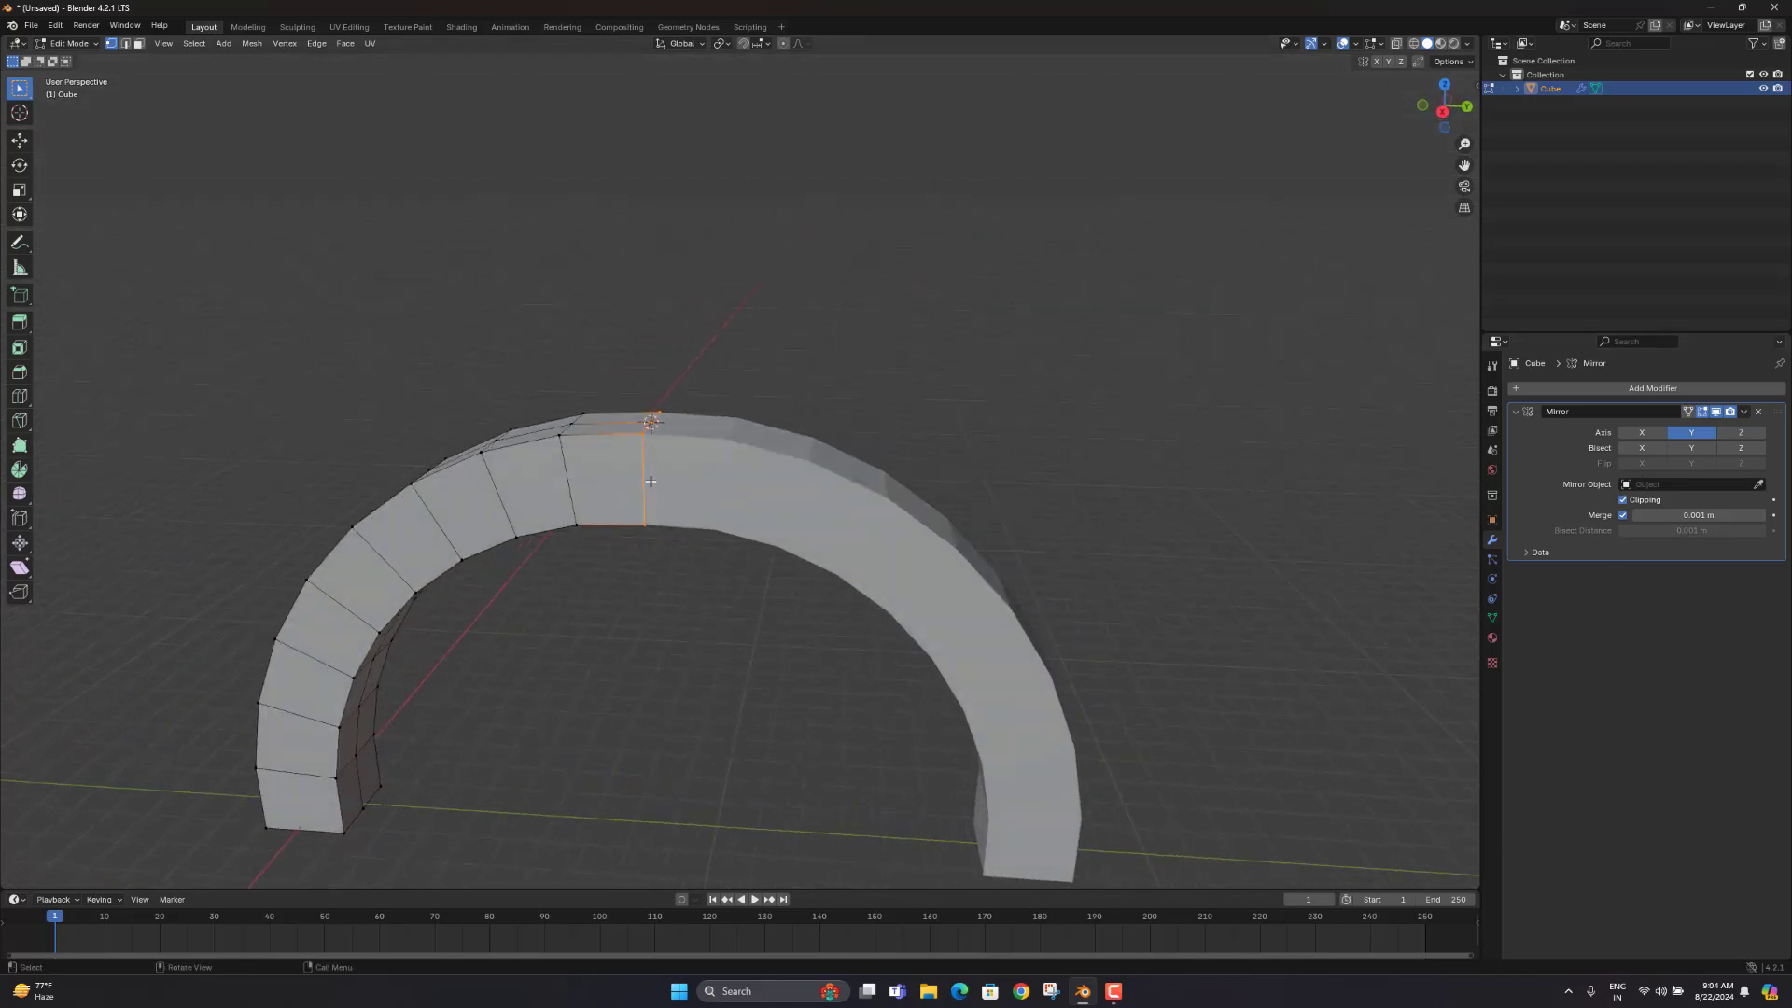
middle_click_drag(587, 601, 543, 554)
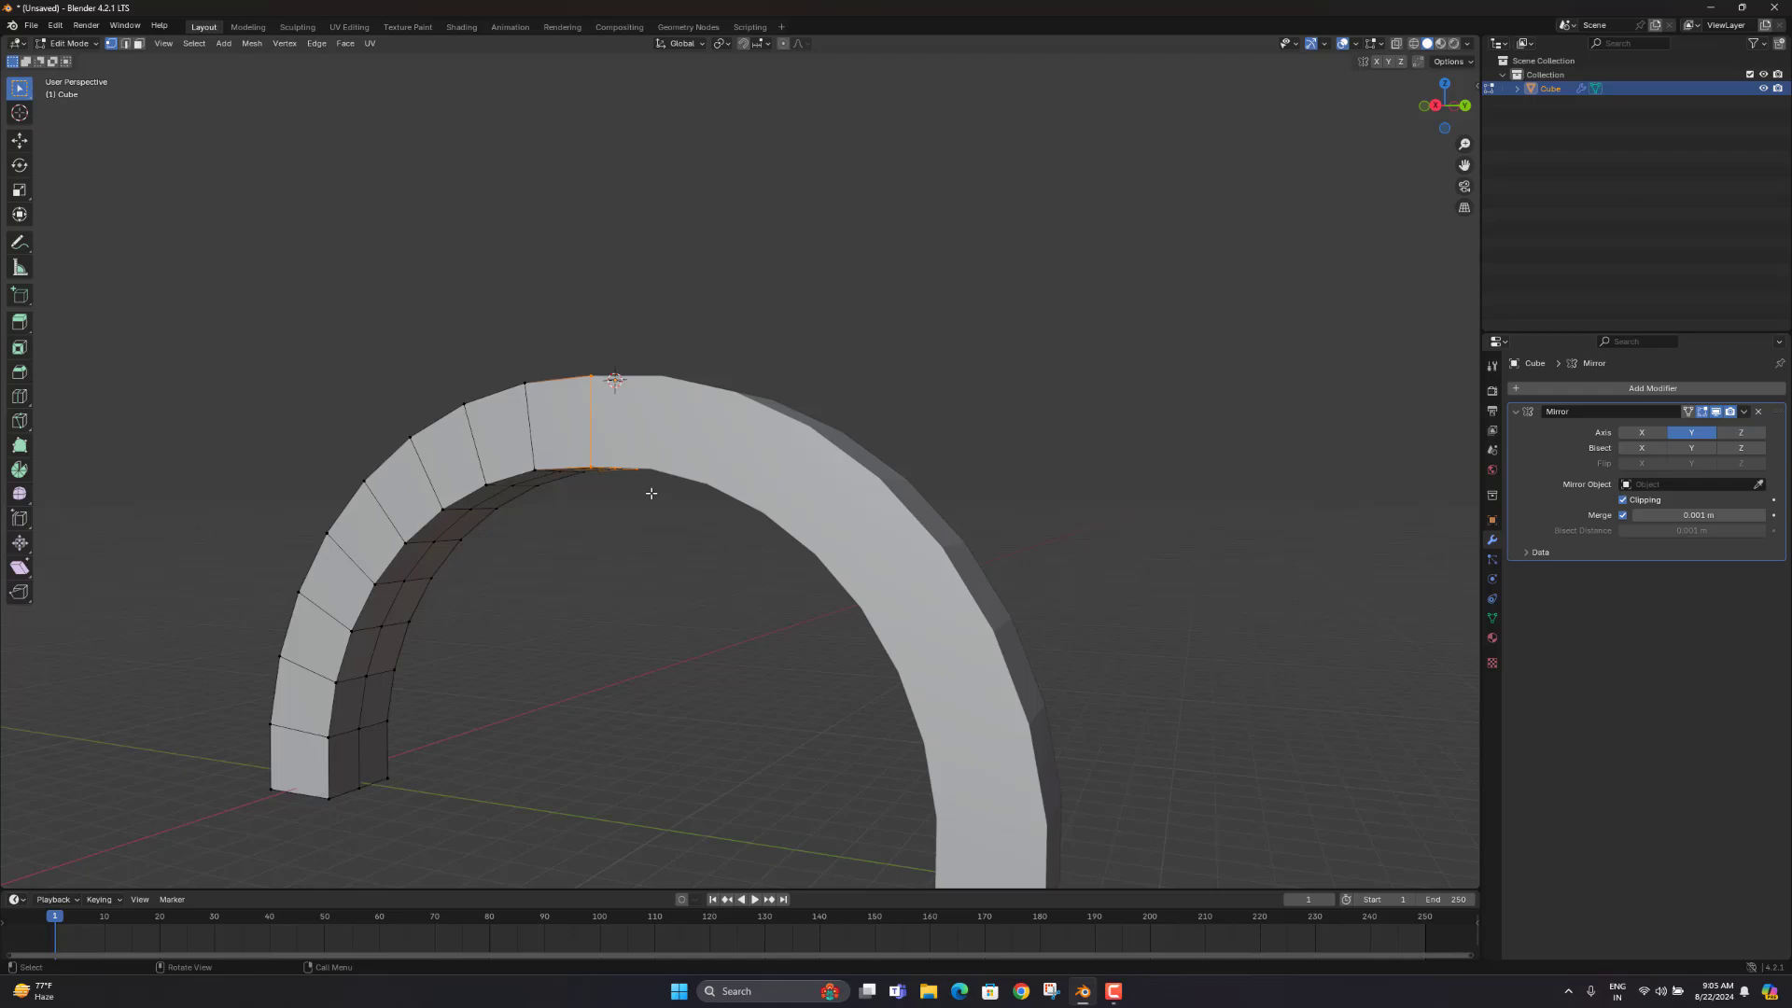
middle_click_drag(651, 492, 767, 497)
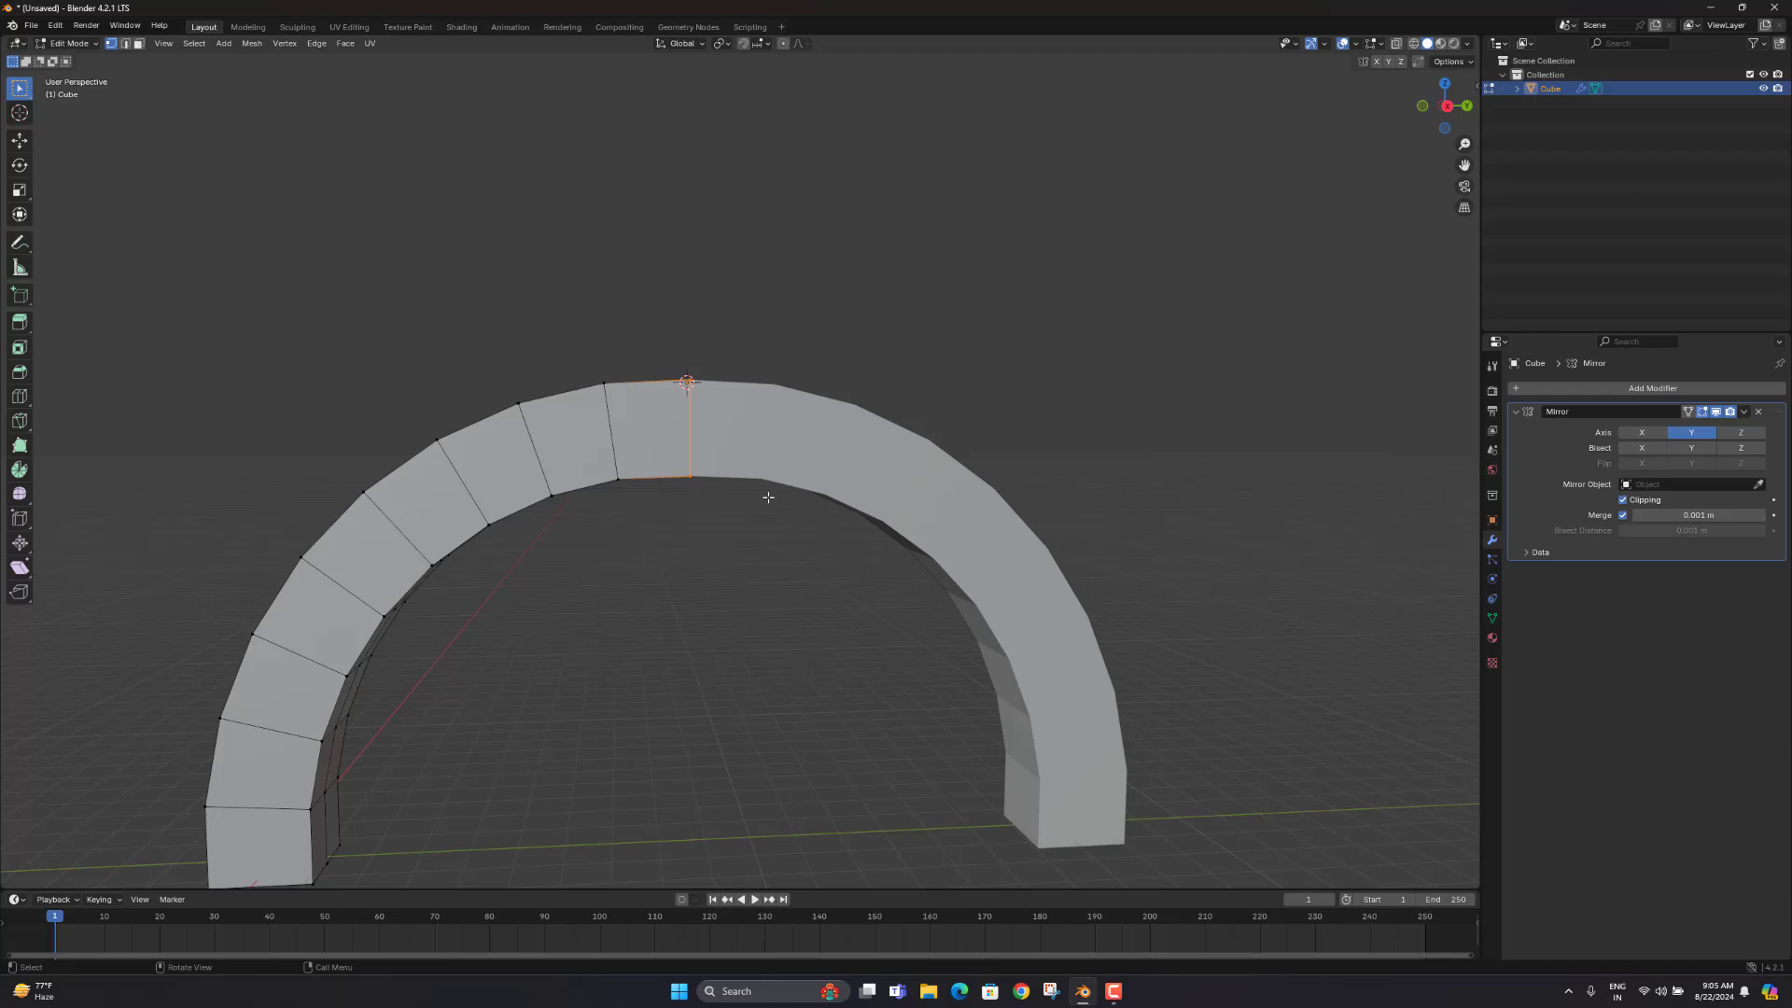
scroll(768, 498, "down", 3)
middle_click_drag(768, 497, 644, 446)
key("Tab")
scroll(704, 563, "up", 3)
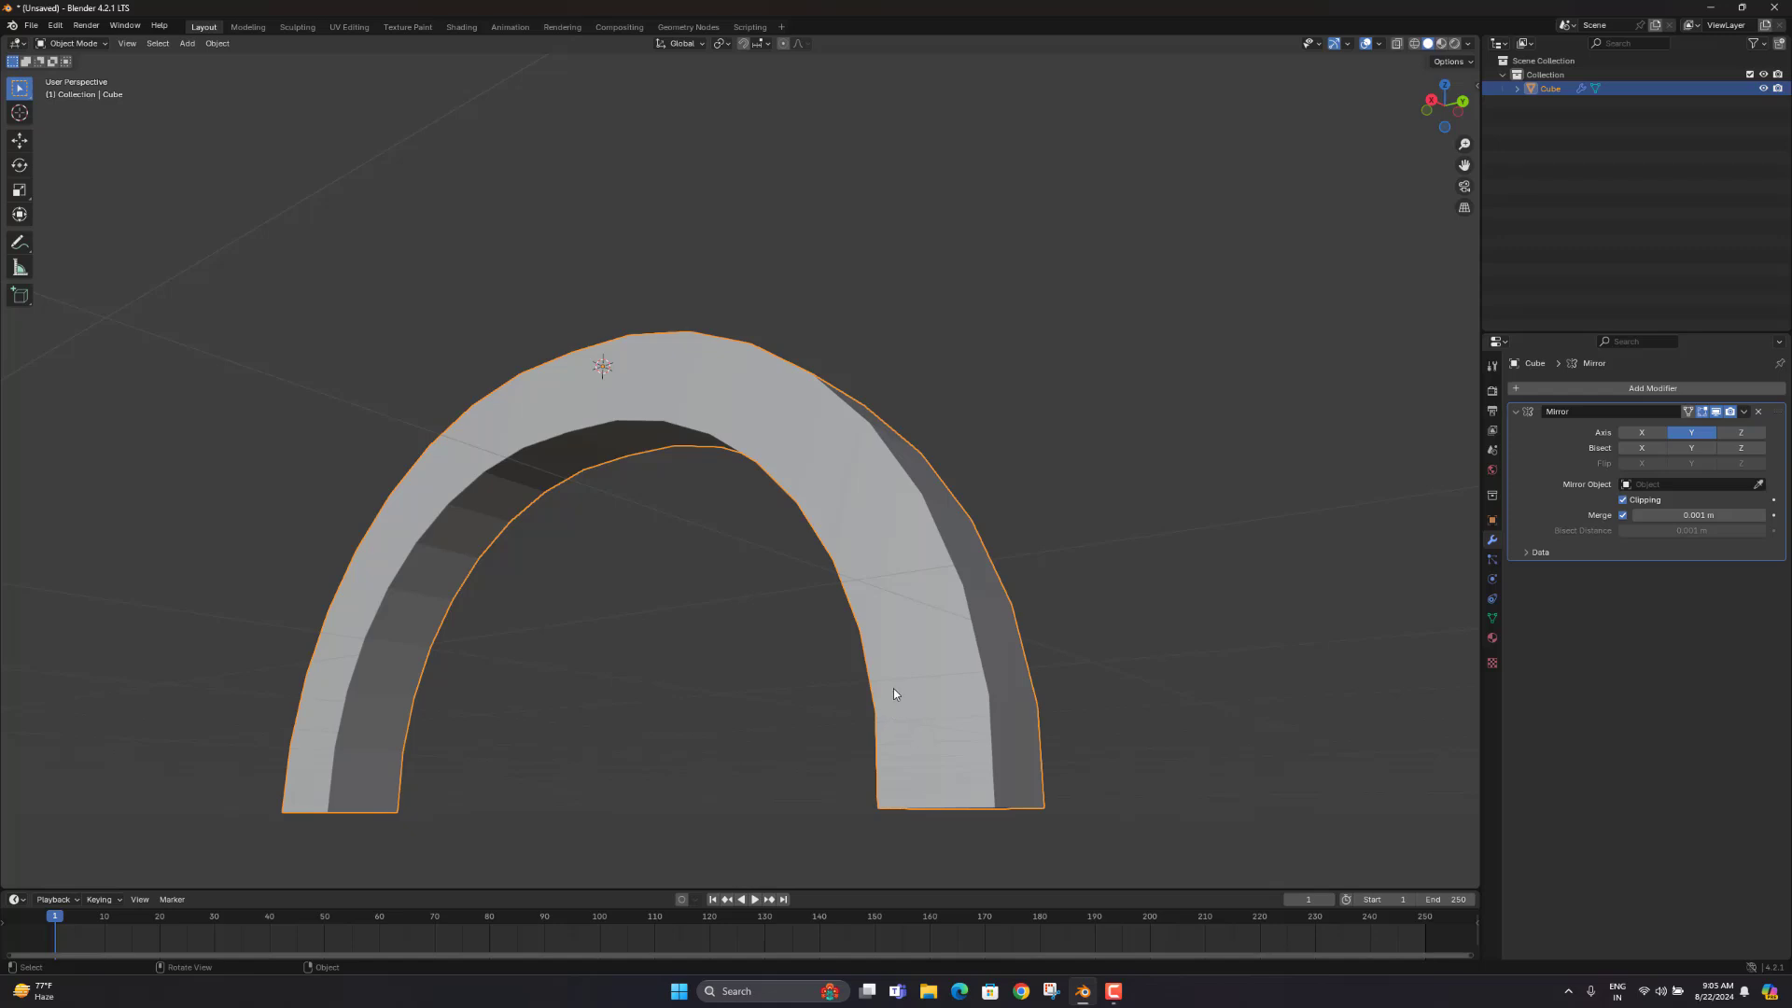
middle_click_drag(893, 693, 1004, 747)
middle_click_drag(983, 620, 627, 473)
Step: Set the arch's mesh editing to face selection and return to Object Mode
key("Tab")
key("3")
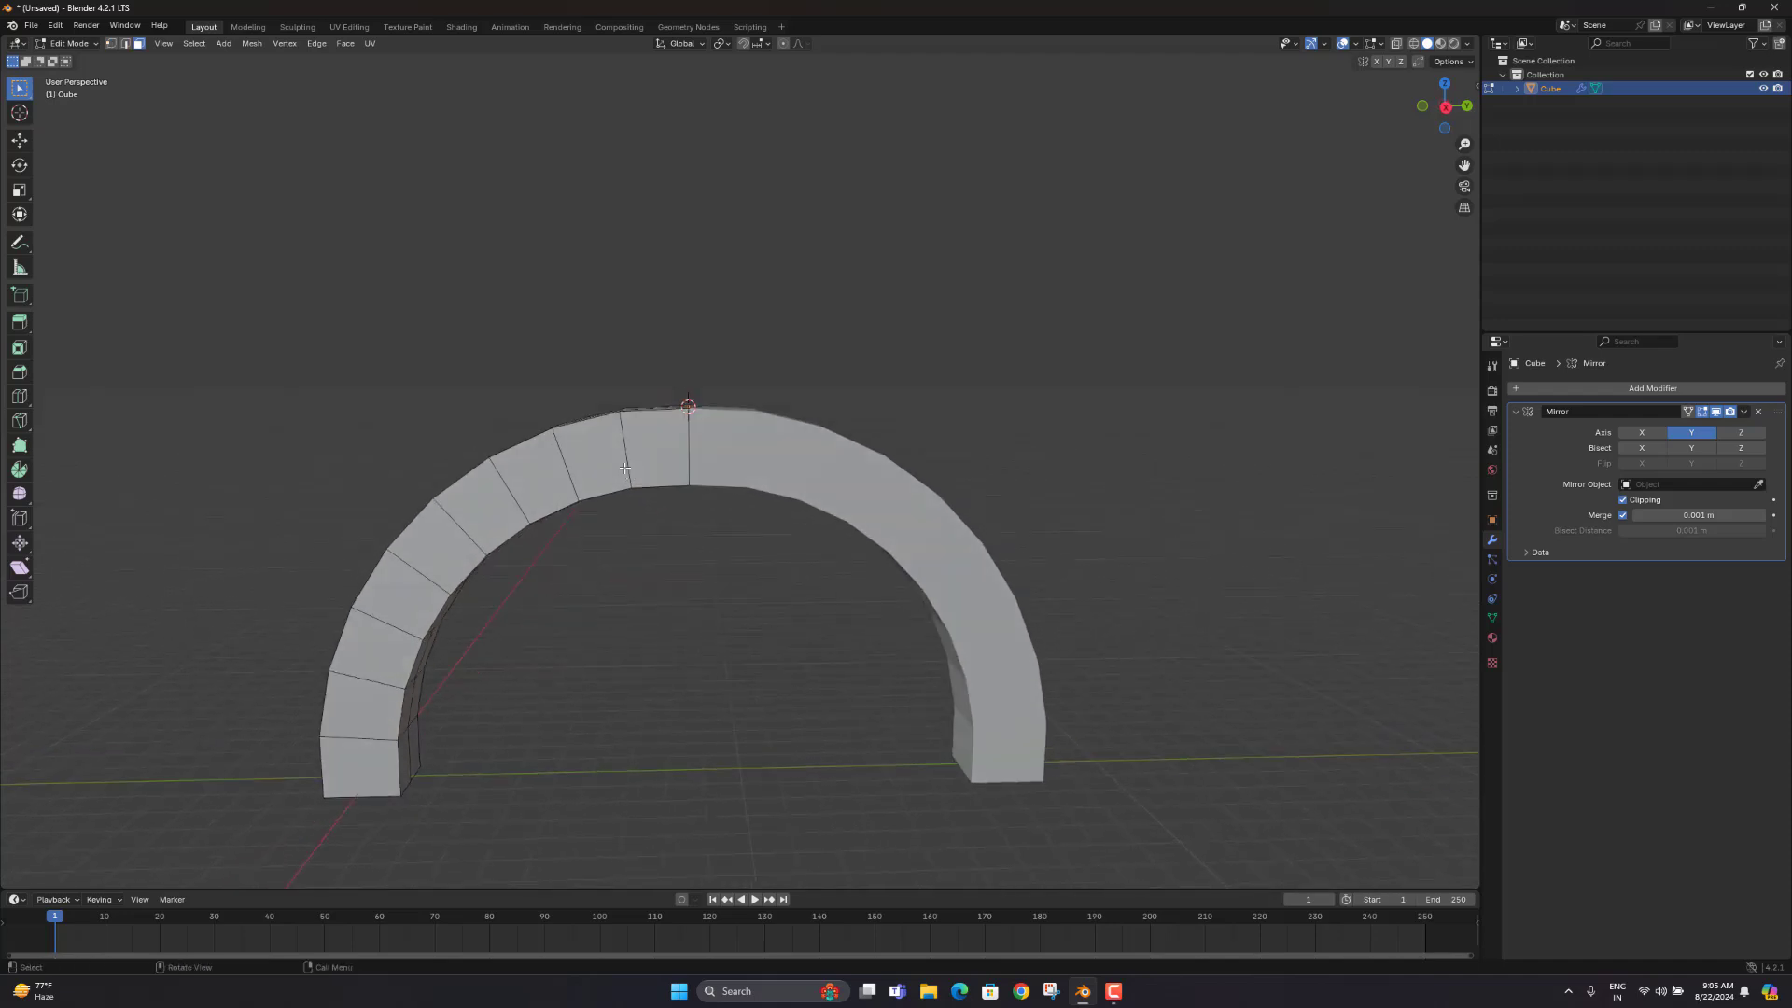
key("Tab")
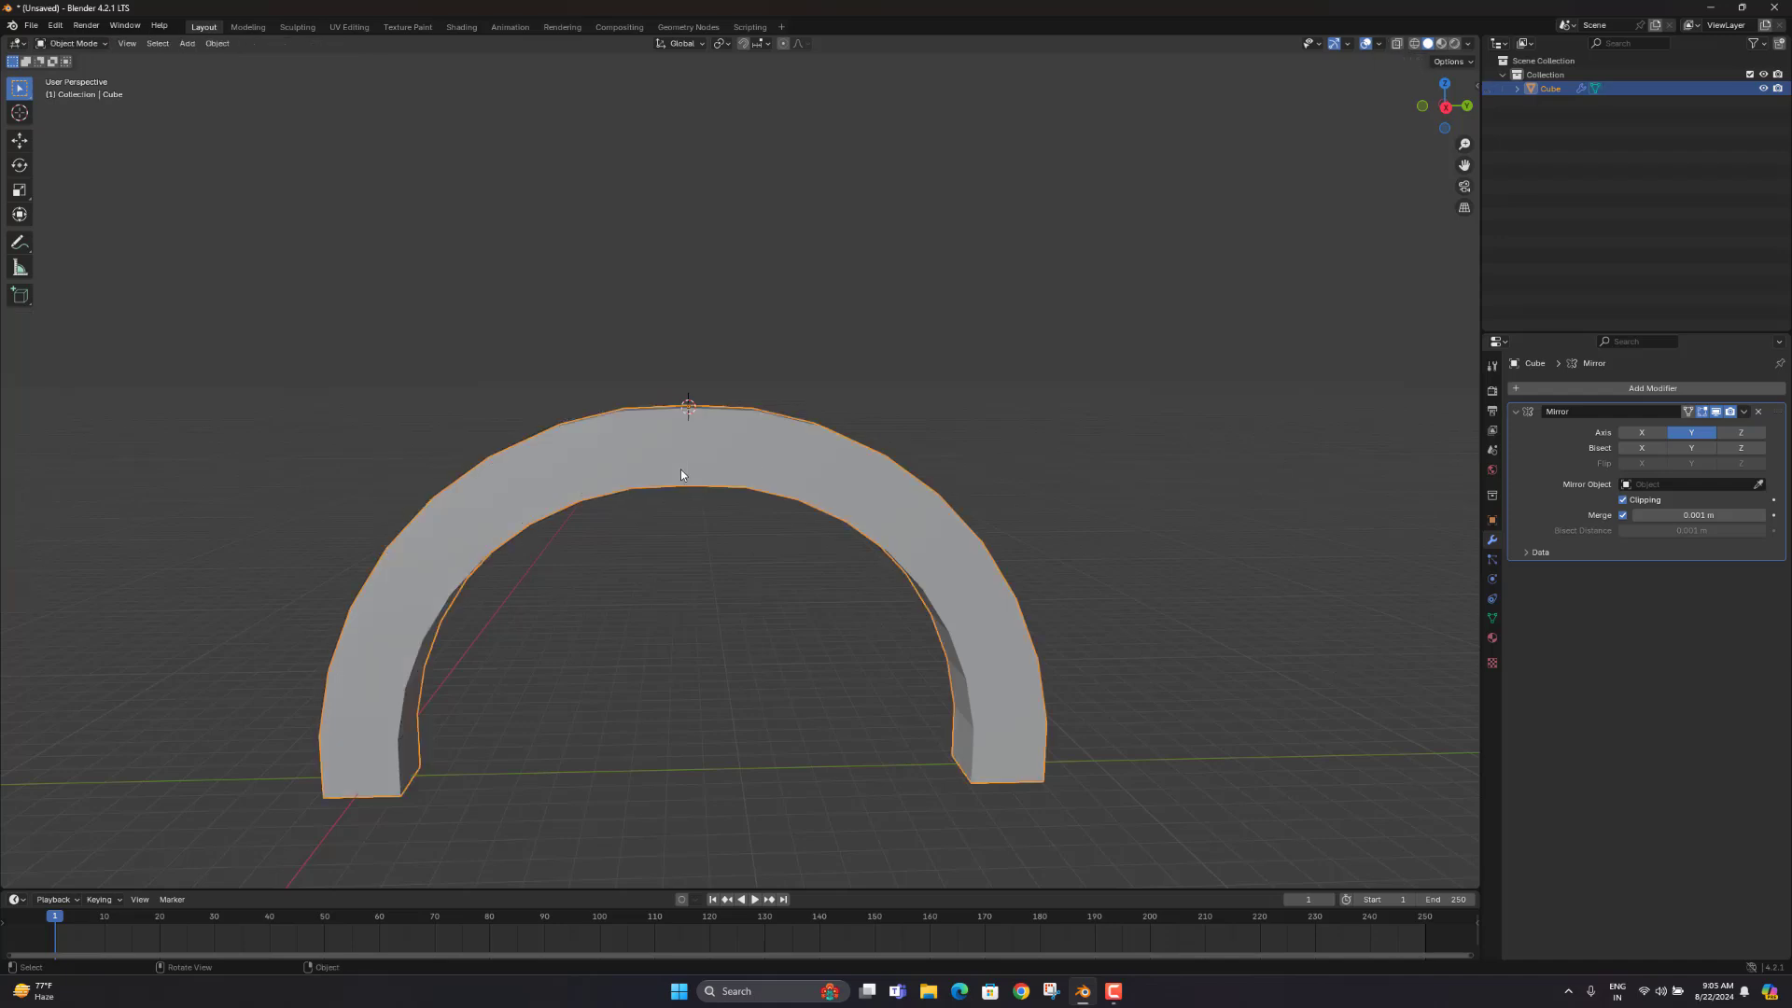
Step: Look at the Mirror modifier's extra options and enter Edit Mode to view the arch's editable half
left_click(1743, 411)
key("Tab")
left_click(1743, 412)
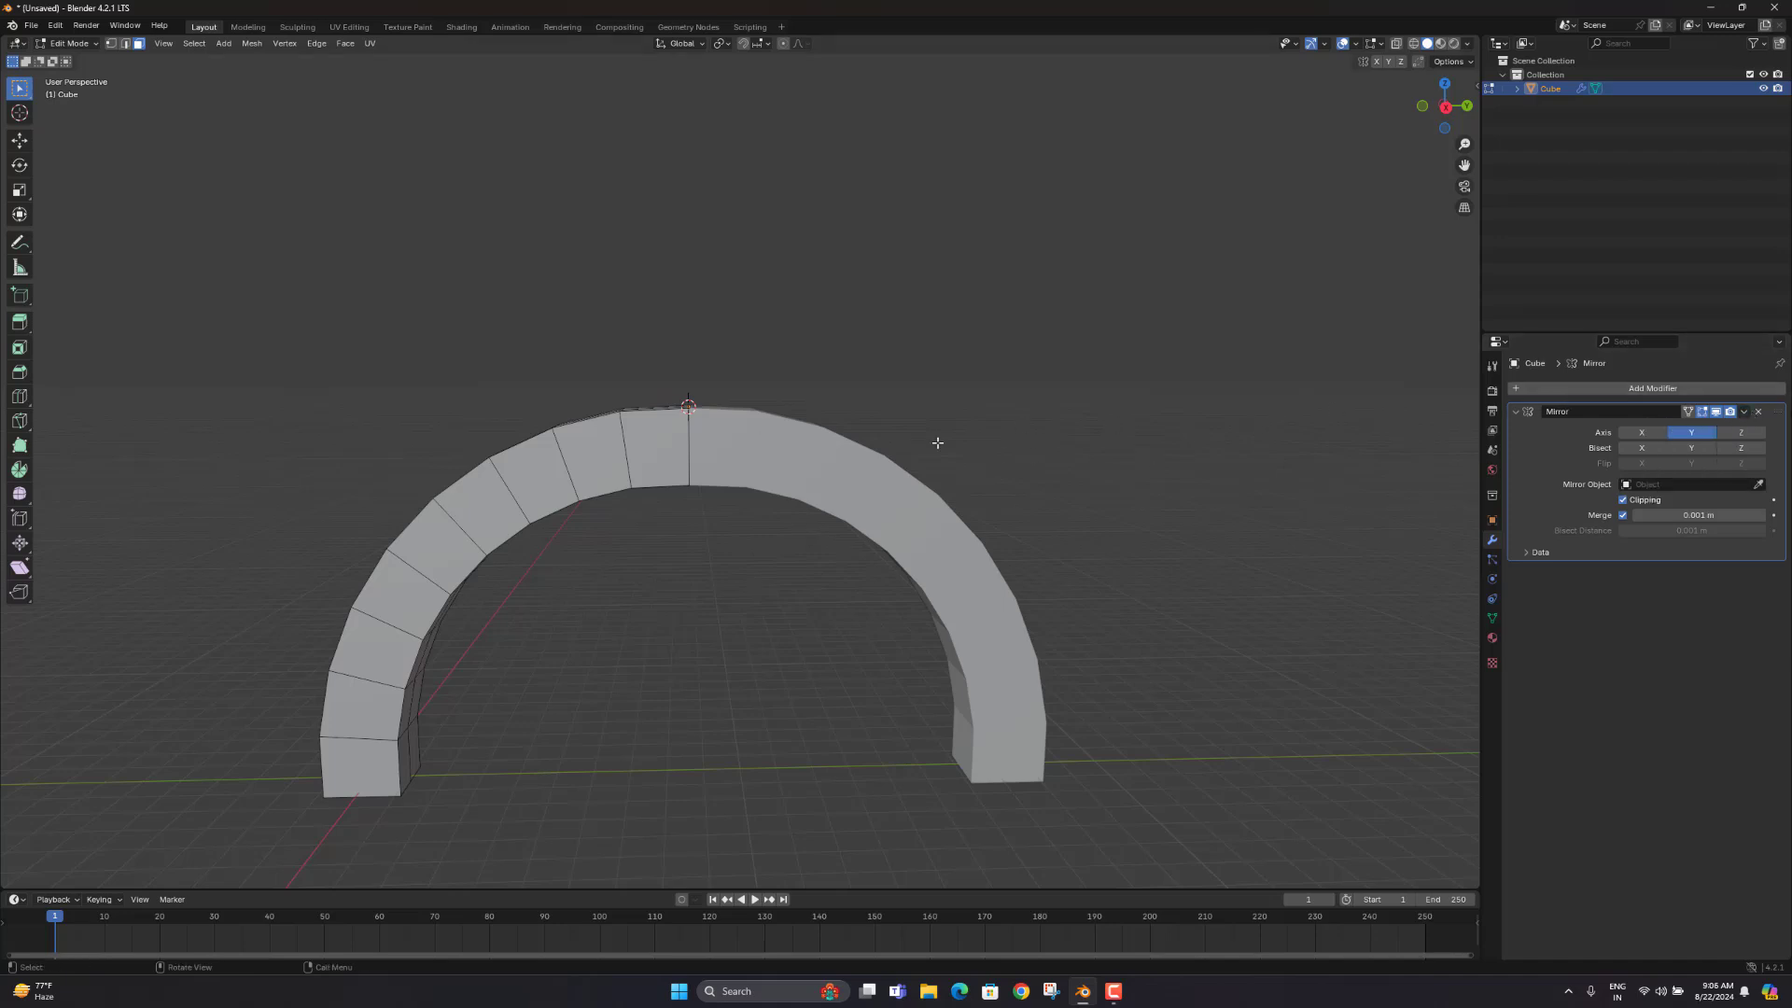
middle_click_drag(936, 439, 765, 411)
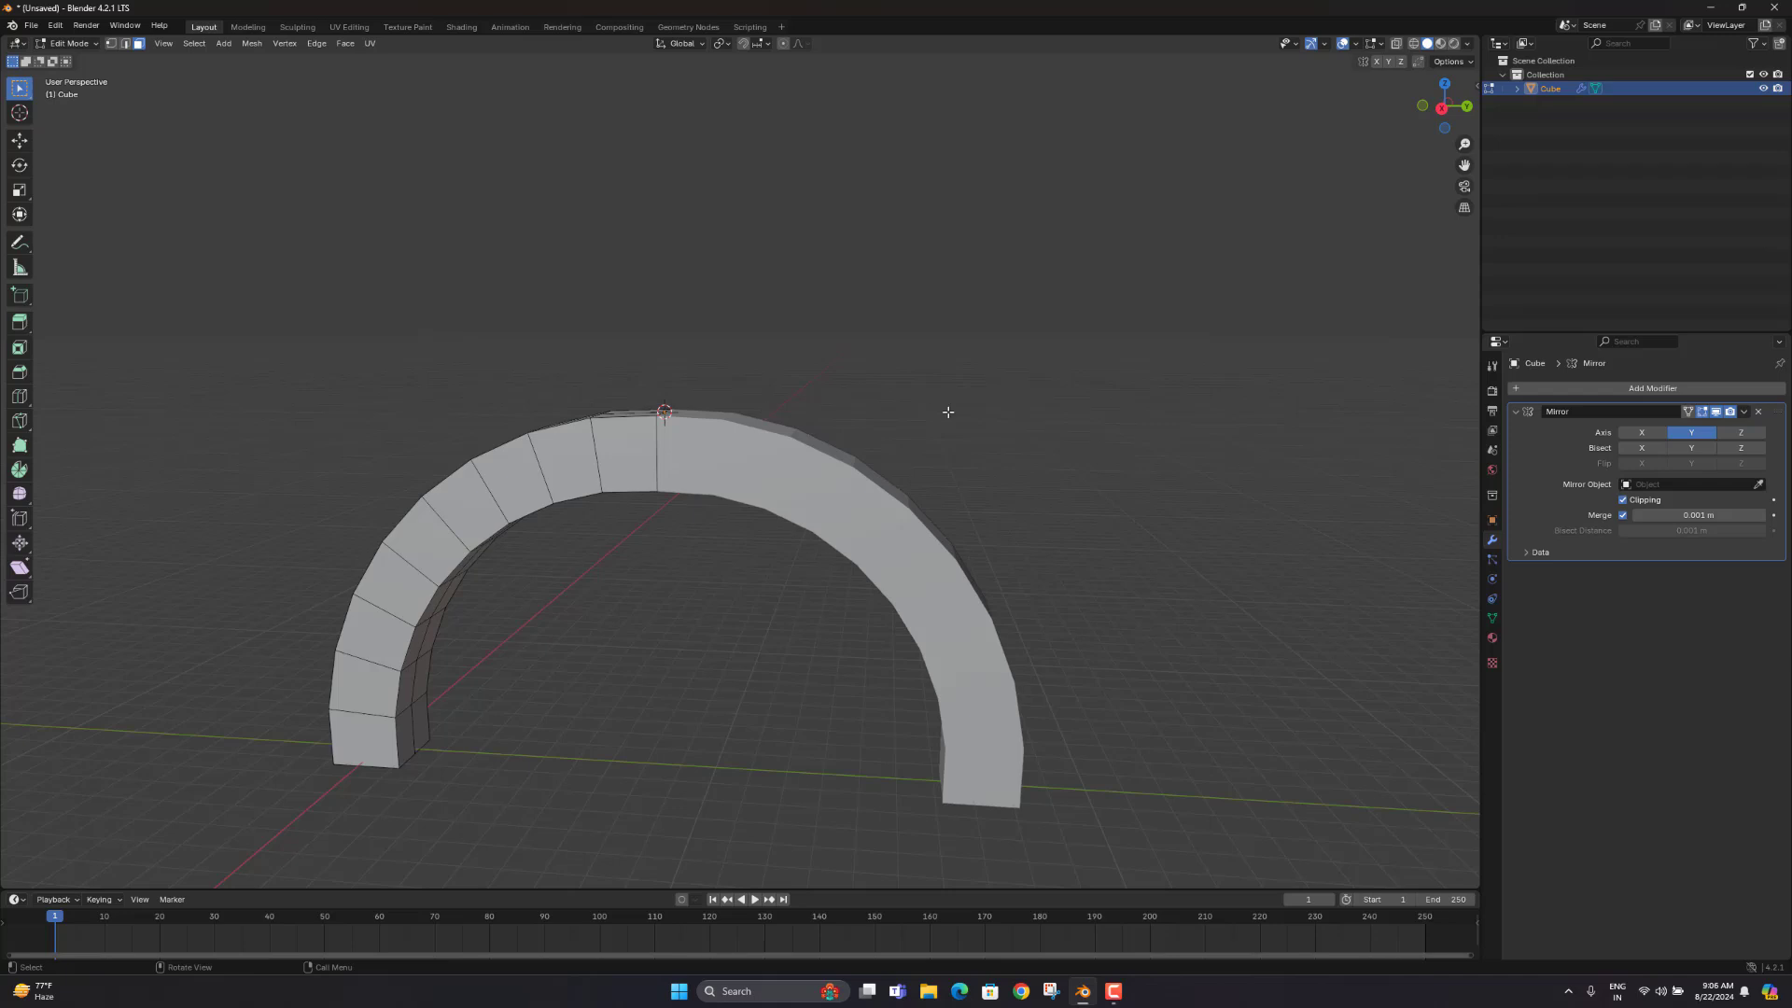
Step: Apply the Mirror modifier in Object Mode and check the full arch mesh in Edit Mode, ending deselected in Object Mode
key("Tab")
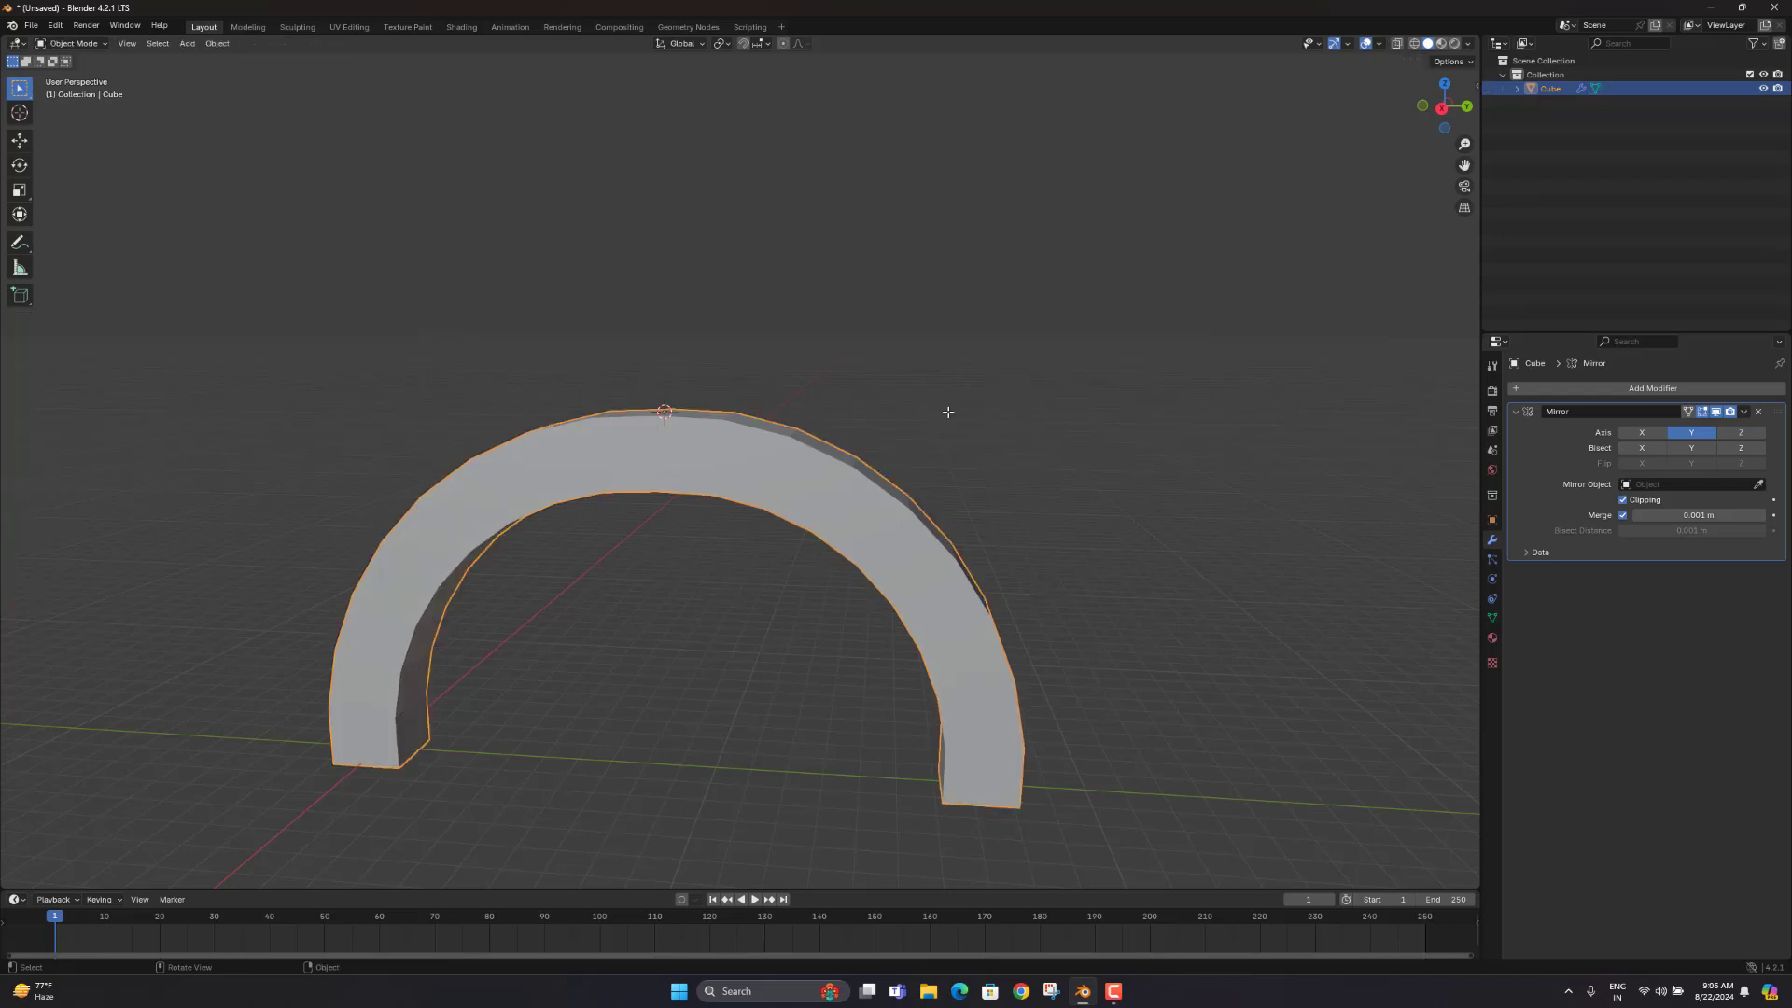
left_click(1742, 413)
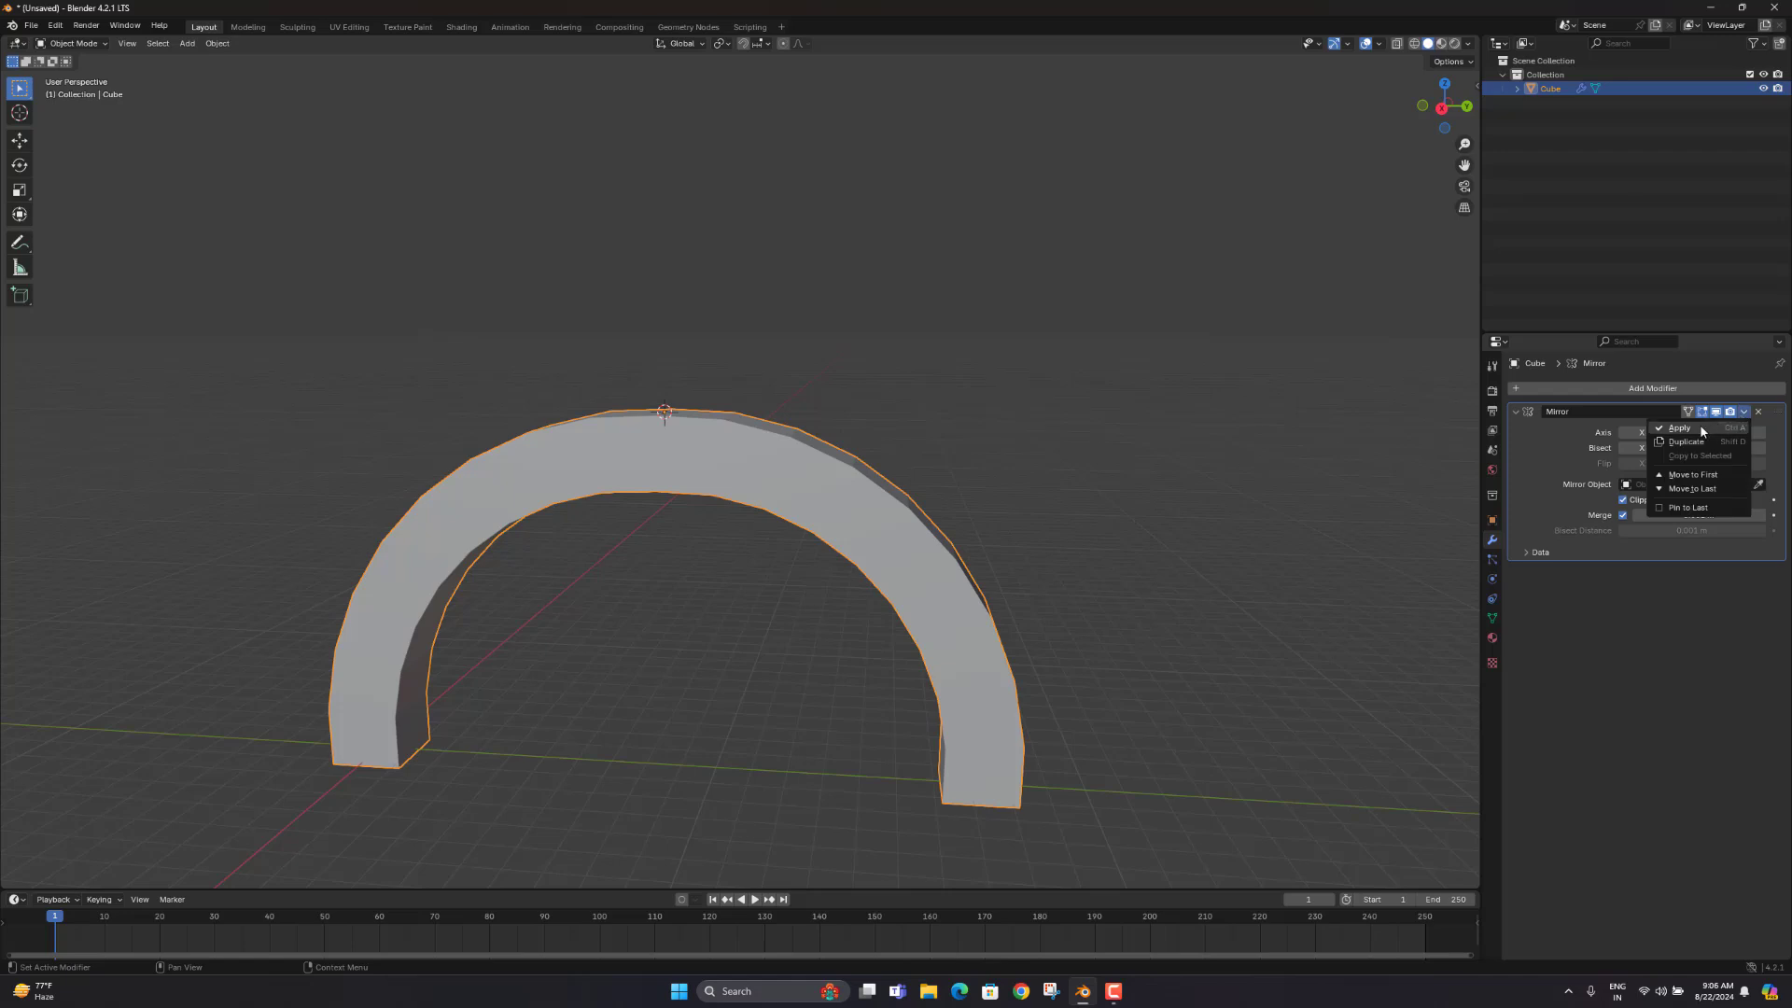
left_click(1699, 428)
middle_click_drag(833, 500, 686, 476)
key("Tab")
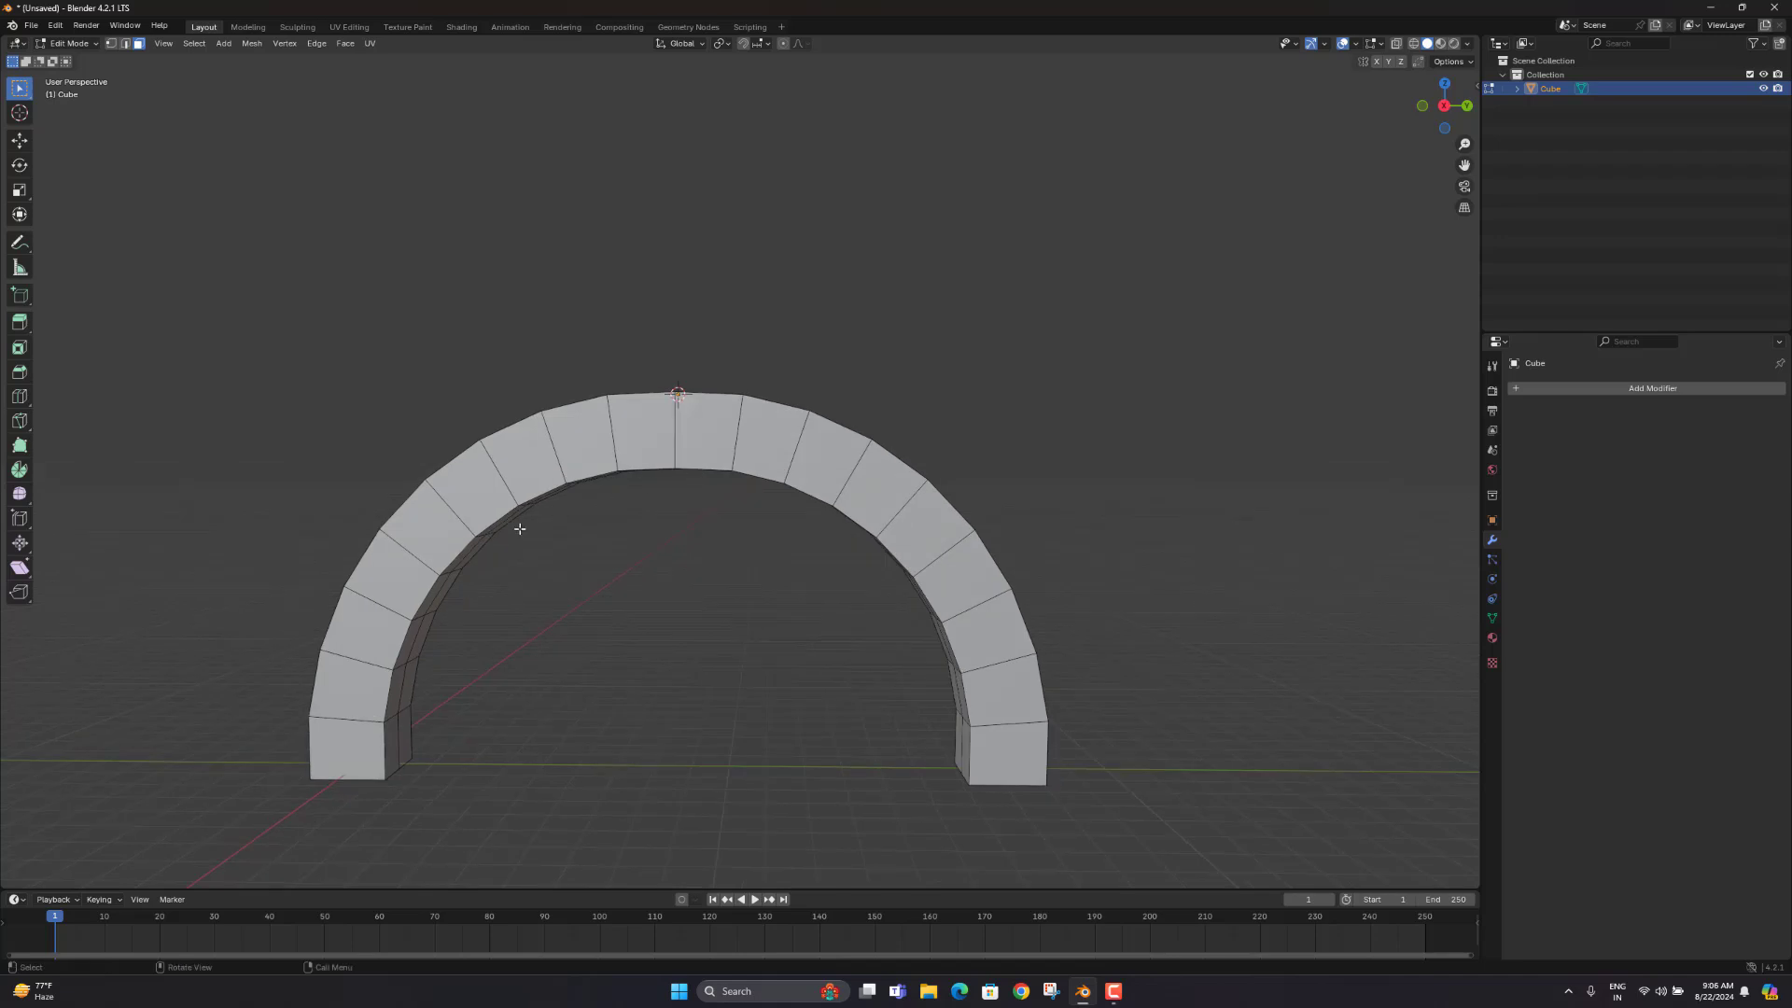
key("Tab")
middle_click_drag(625, 652, 677, 646)
left_click(677, 646)
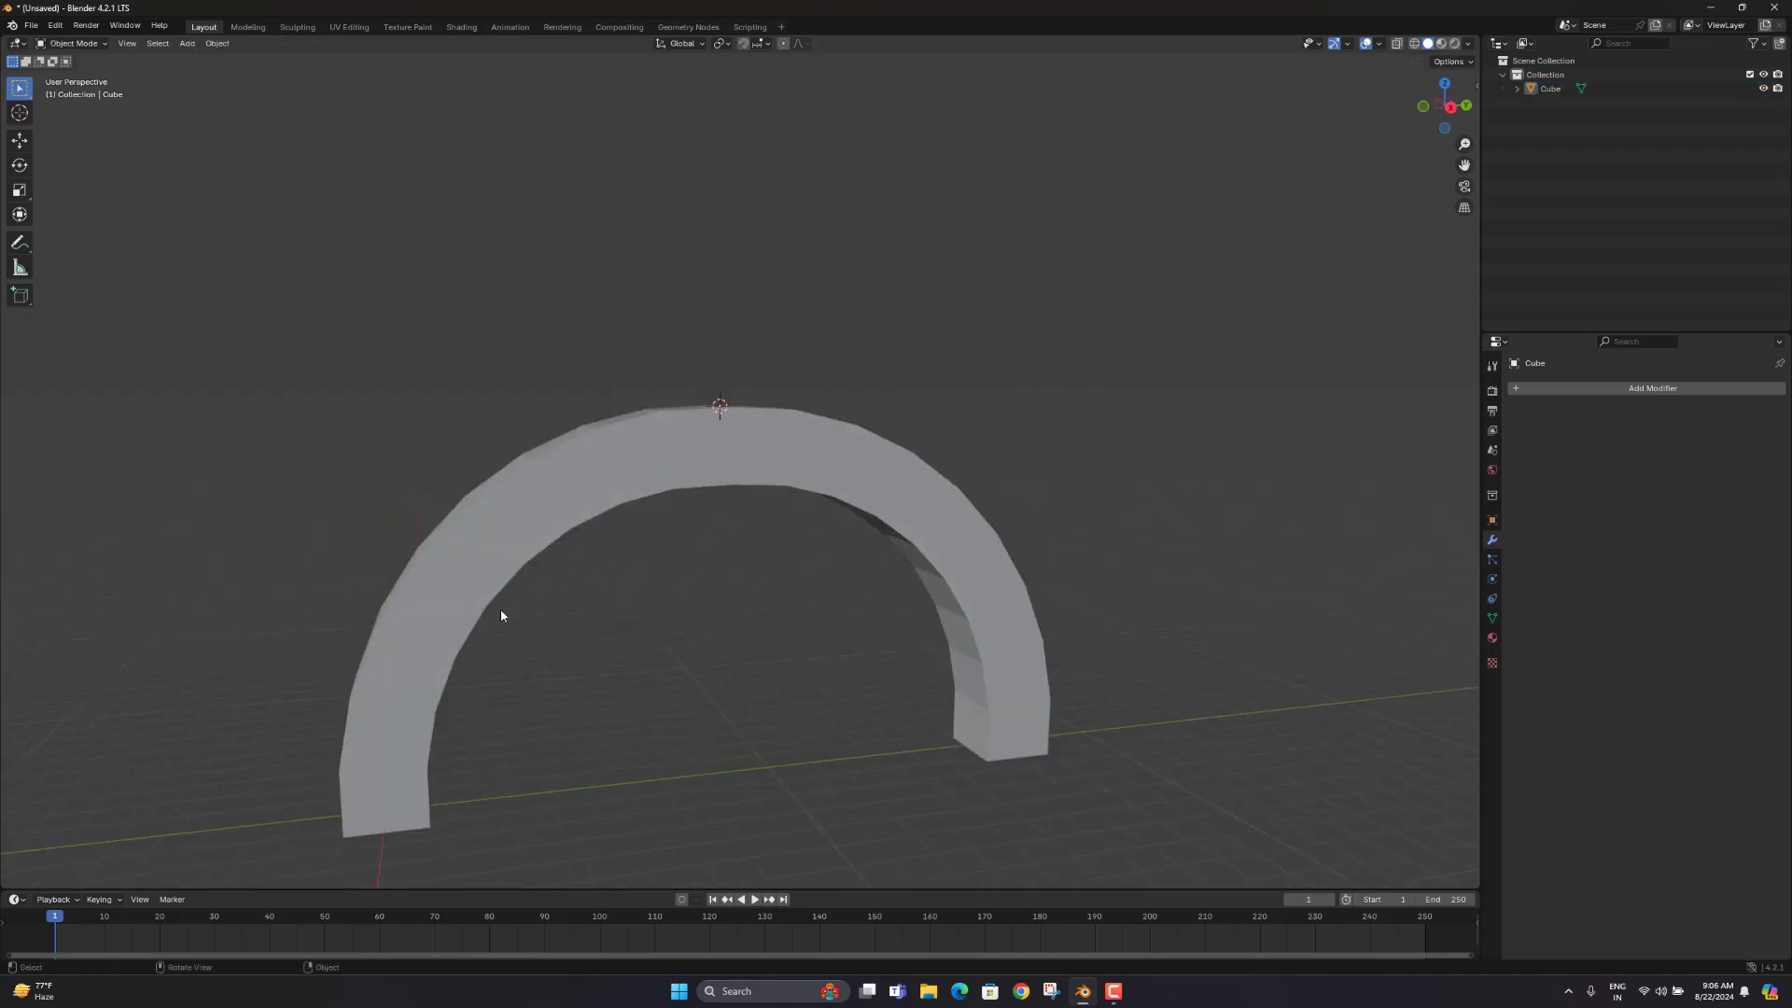
scroll(500, 612, "down", 2)
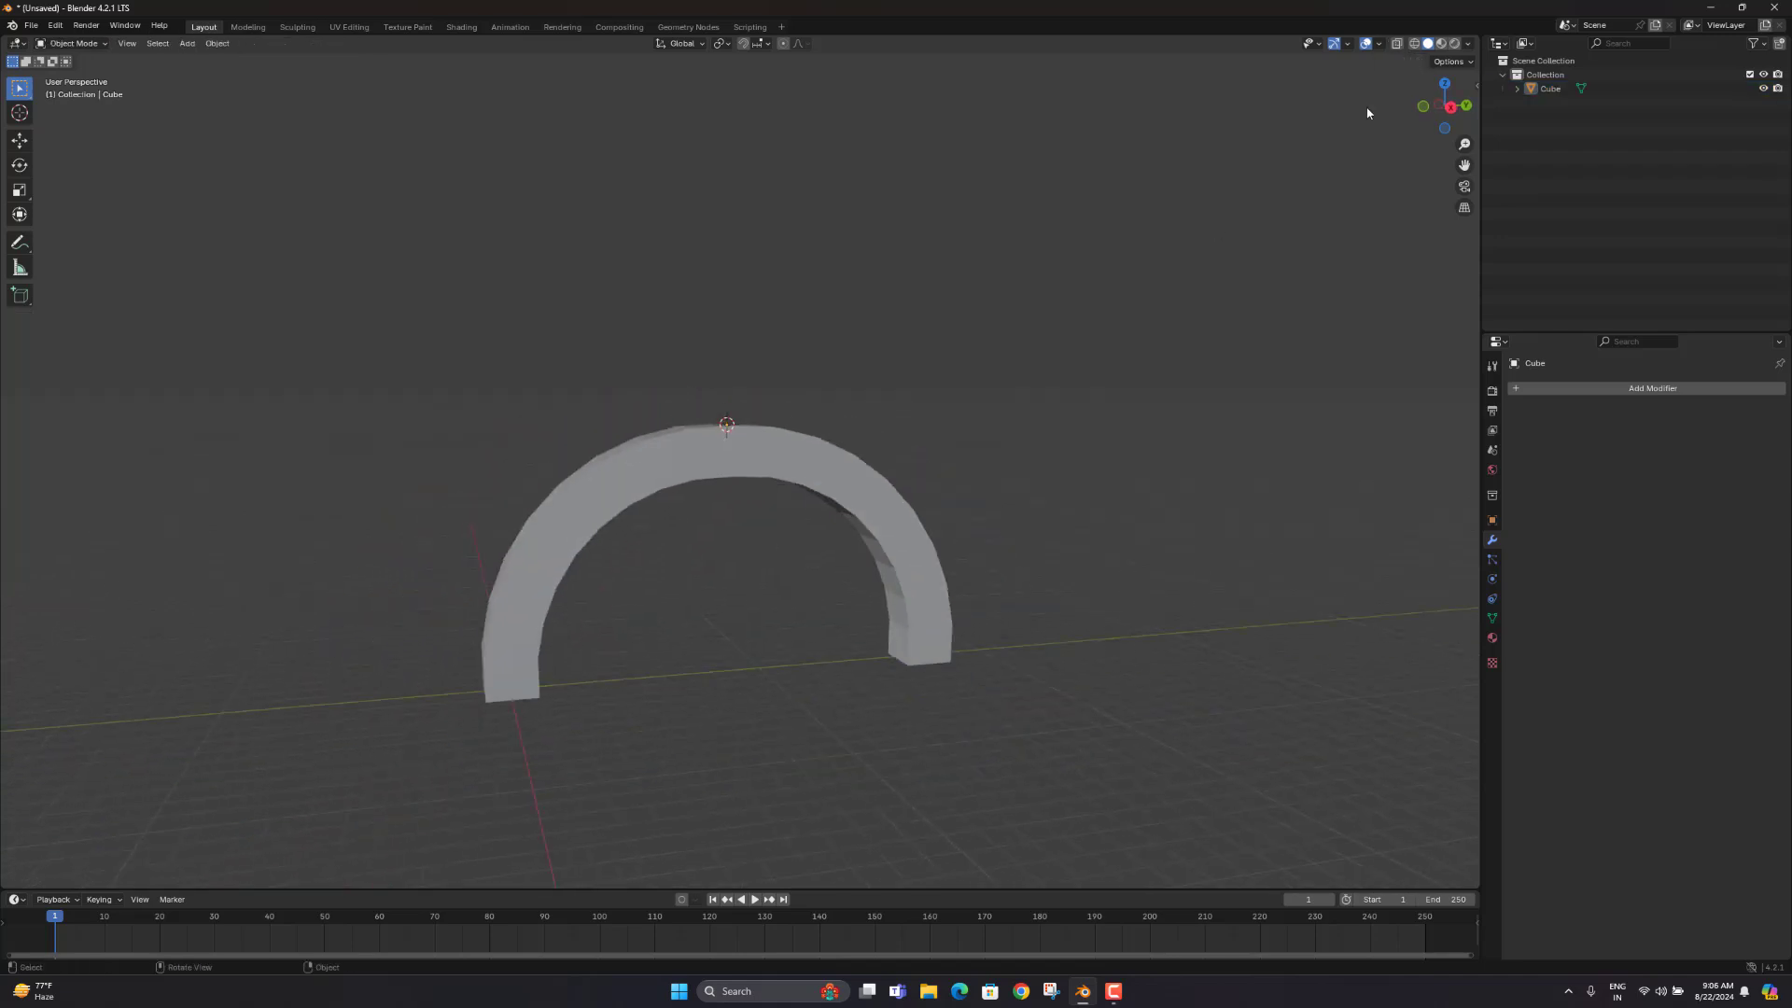
Step: Turn on the wireframe overlay for the viewport to show the arch's edges in Object Mode
left_click(1379, 45)
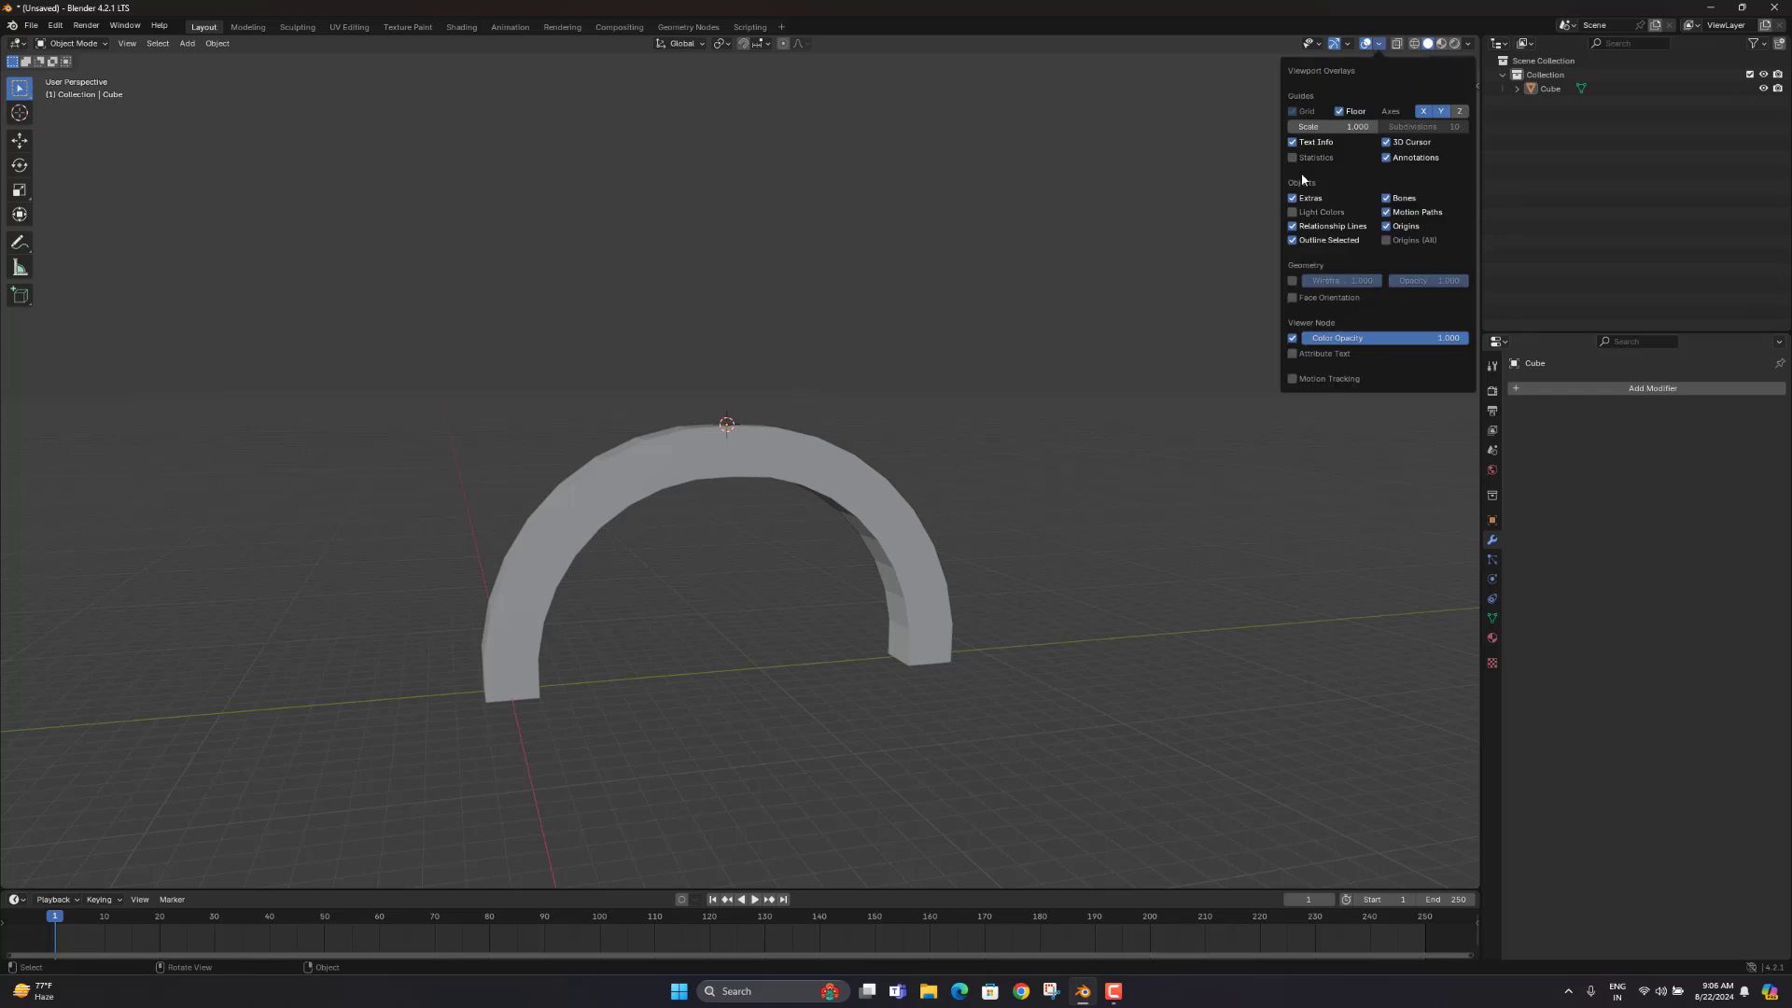
left_click(1292, 281)
middle_click_drag(817, 432, 698, 430)
scroll(747, 467, "up", 3)
Step: Select the faces on both sides of the crown seam through the arch with X-ray in Edit Mode and inspect them
key("Tab")
scroll(708, 451, "down", 3)
key("alt+z")
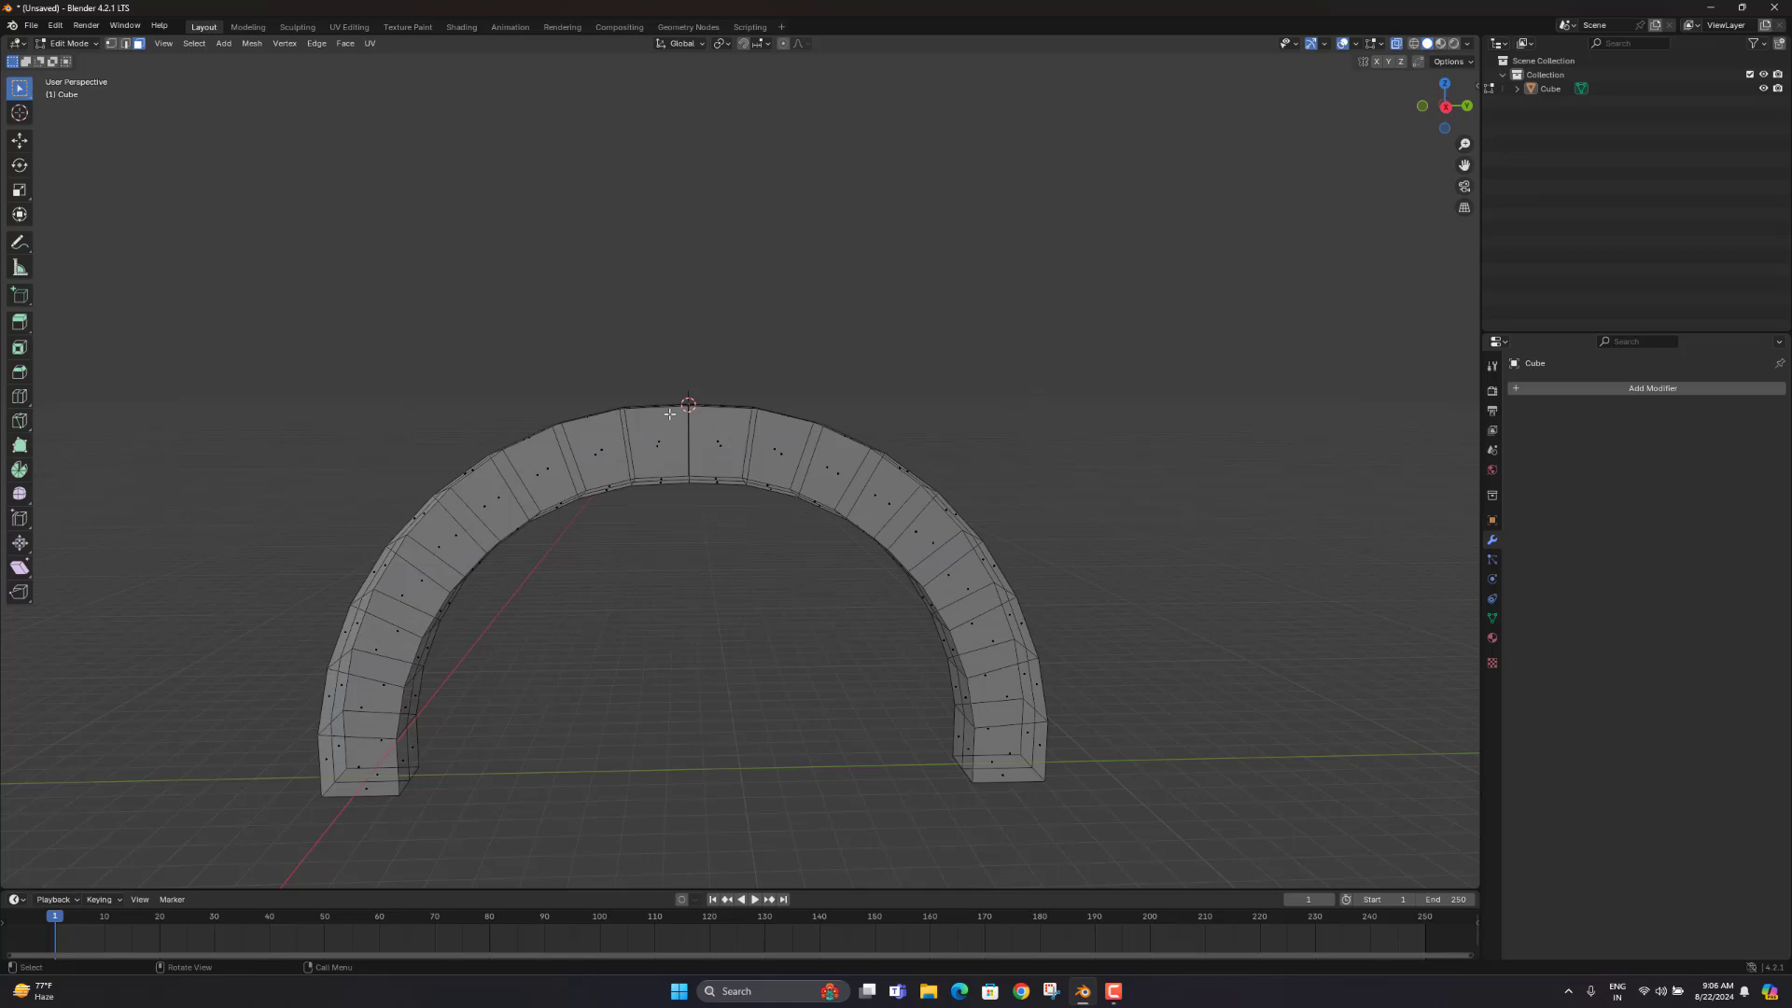
key("alt+z")
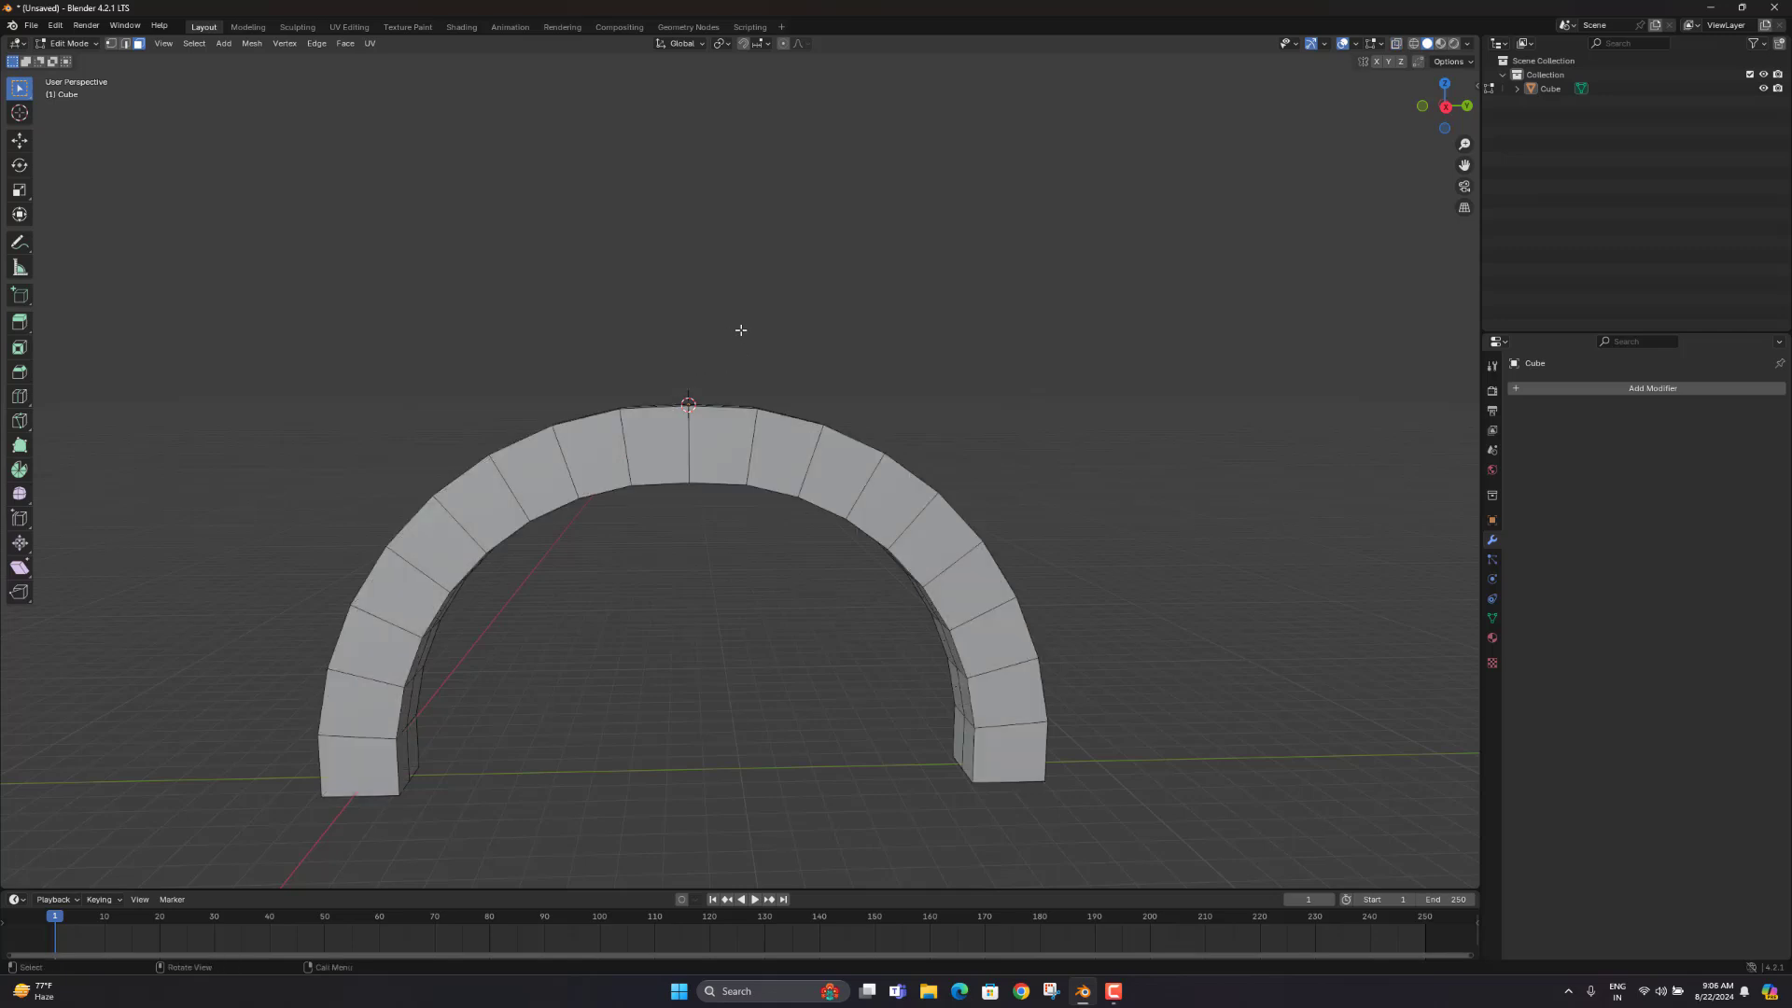
mouse_move(737, 330)
middle_mouse_down()
mouse_move(723, 365)
mouse_move(728, 344)
middle_mouse_up()
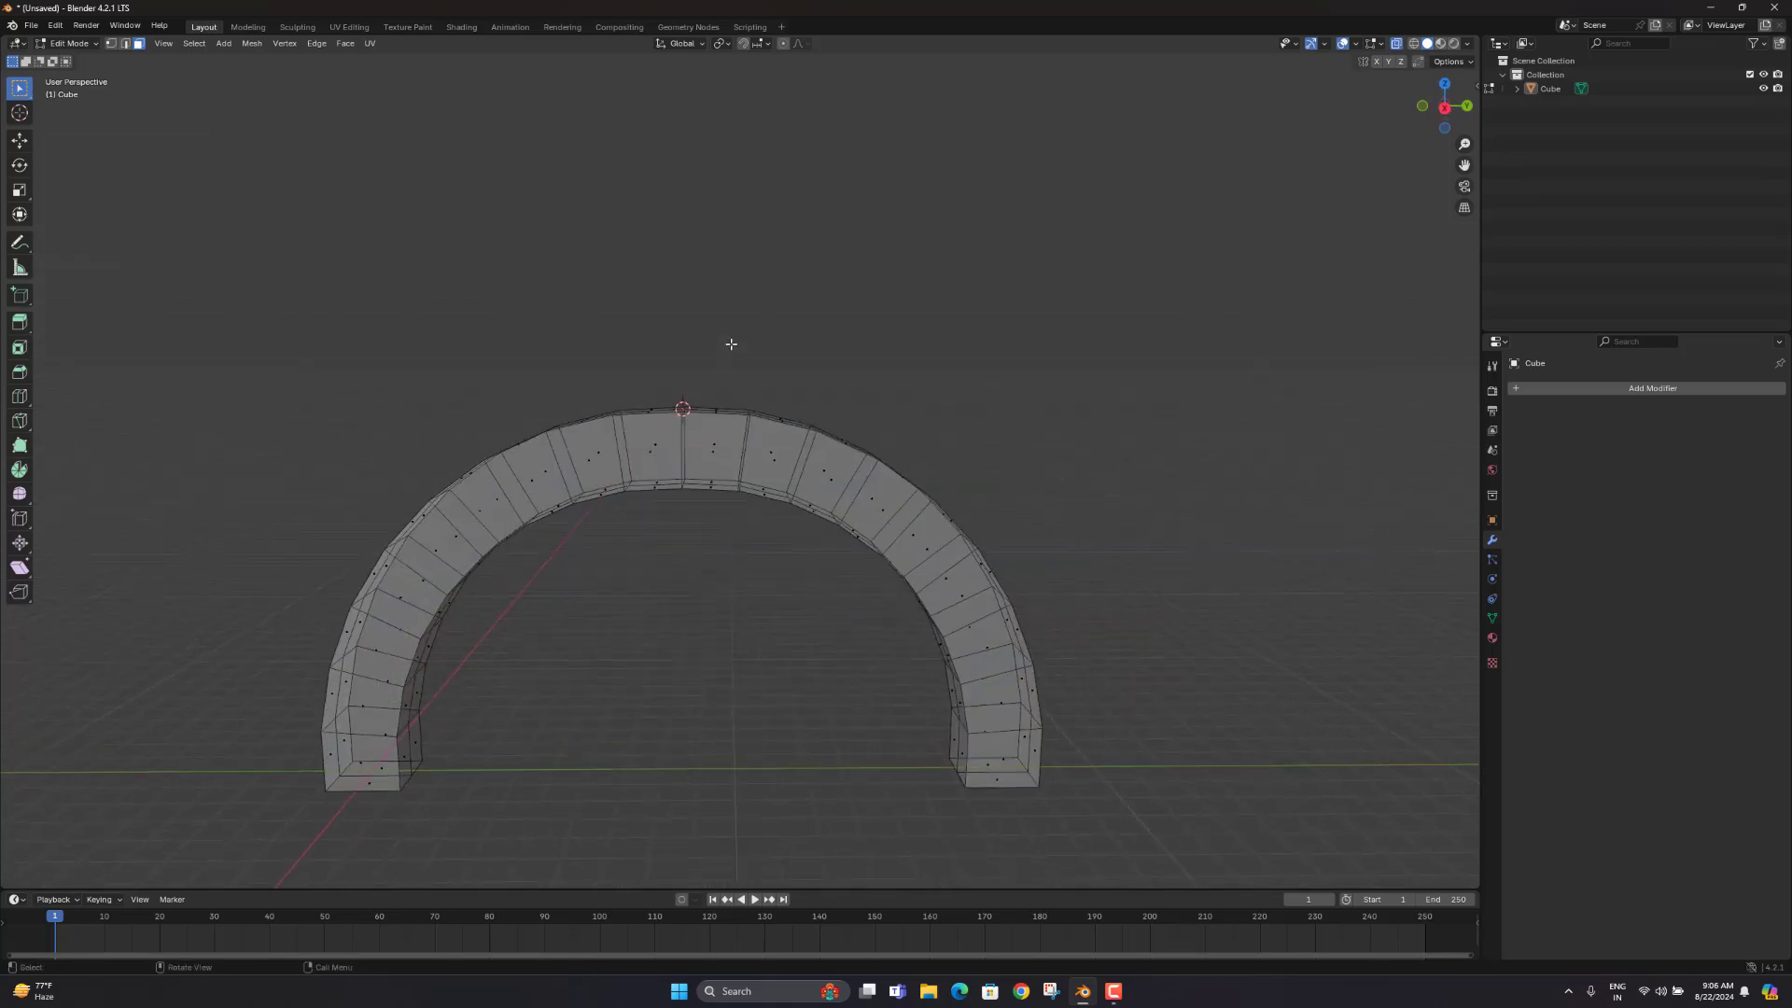
key("alt+z")
left_click_drag(741, 333, 645, 580)
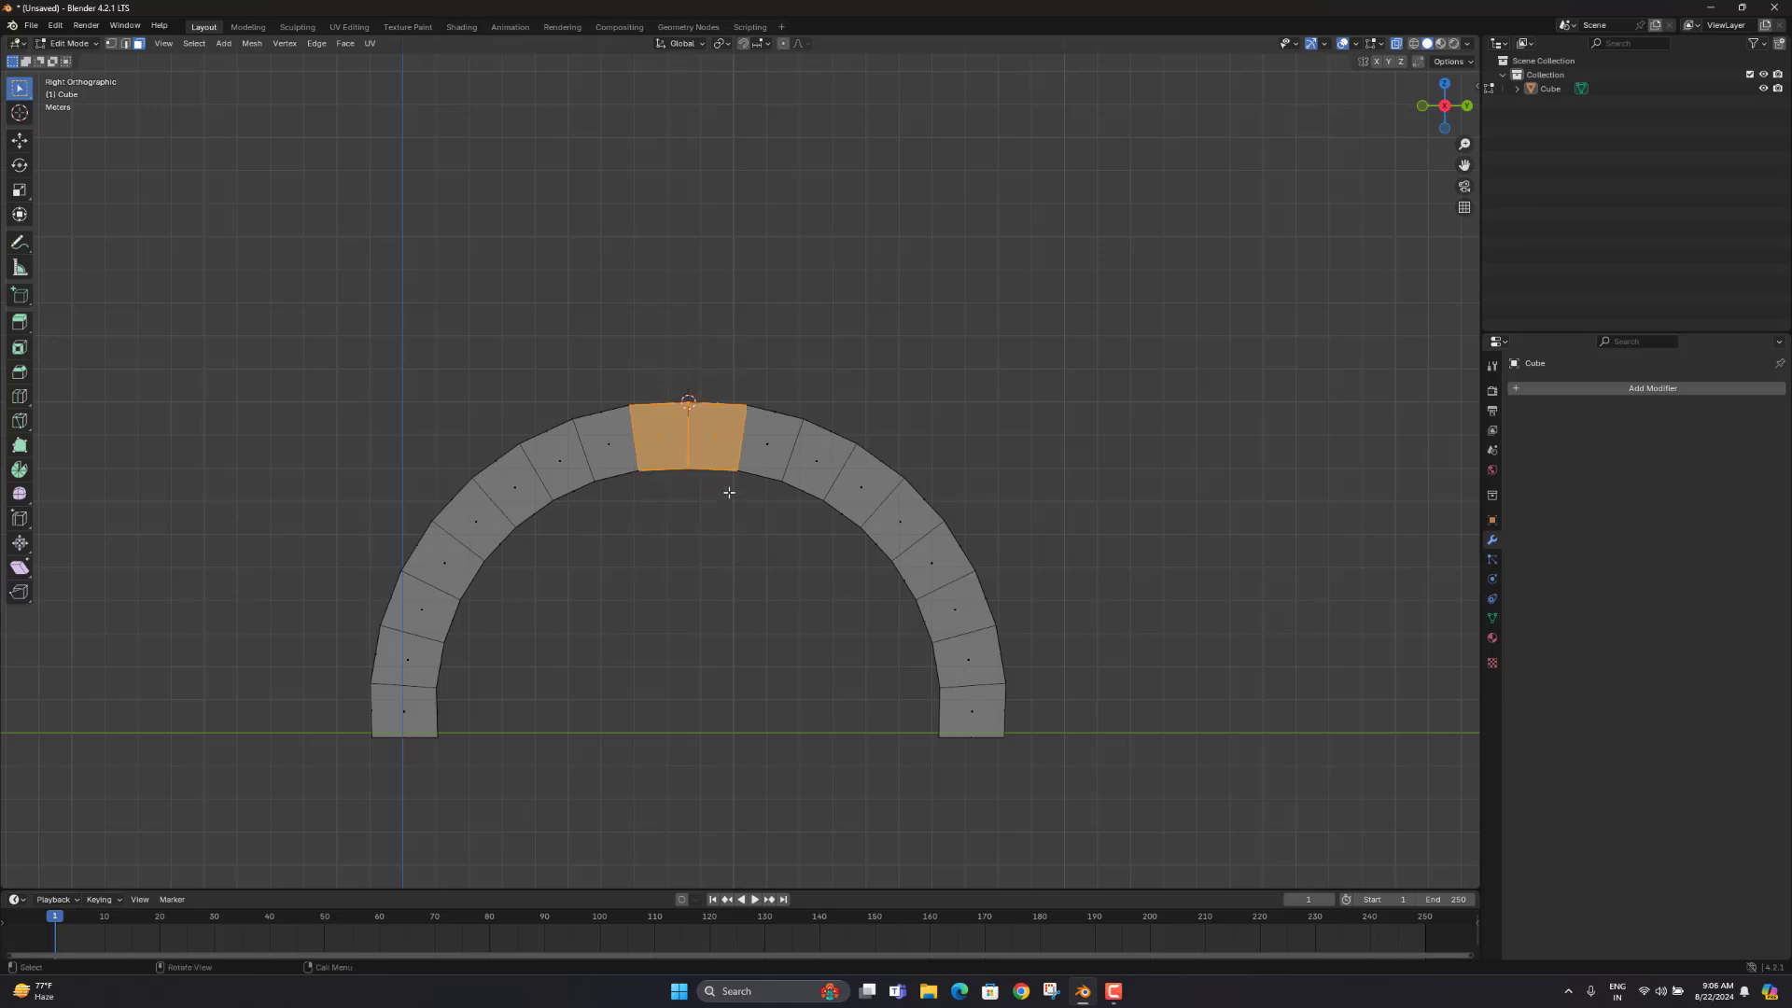
middle_click_drag(708, 492, 503, 643)
middle_click_drag(793, 586, 603, 740)
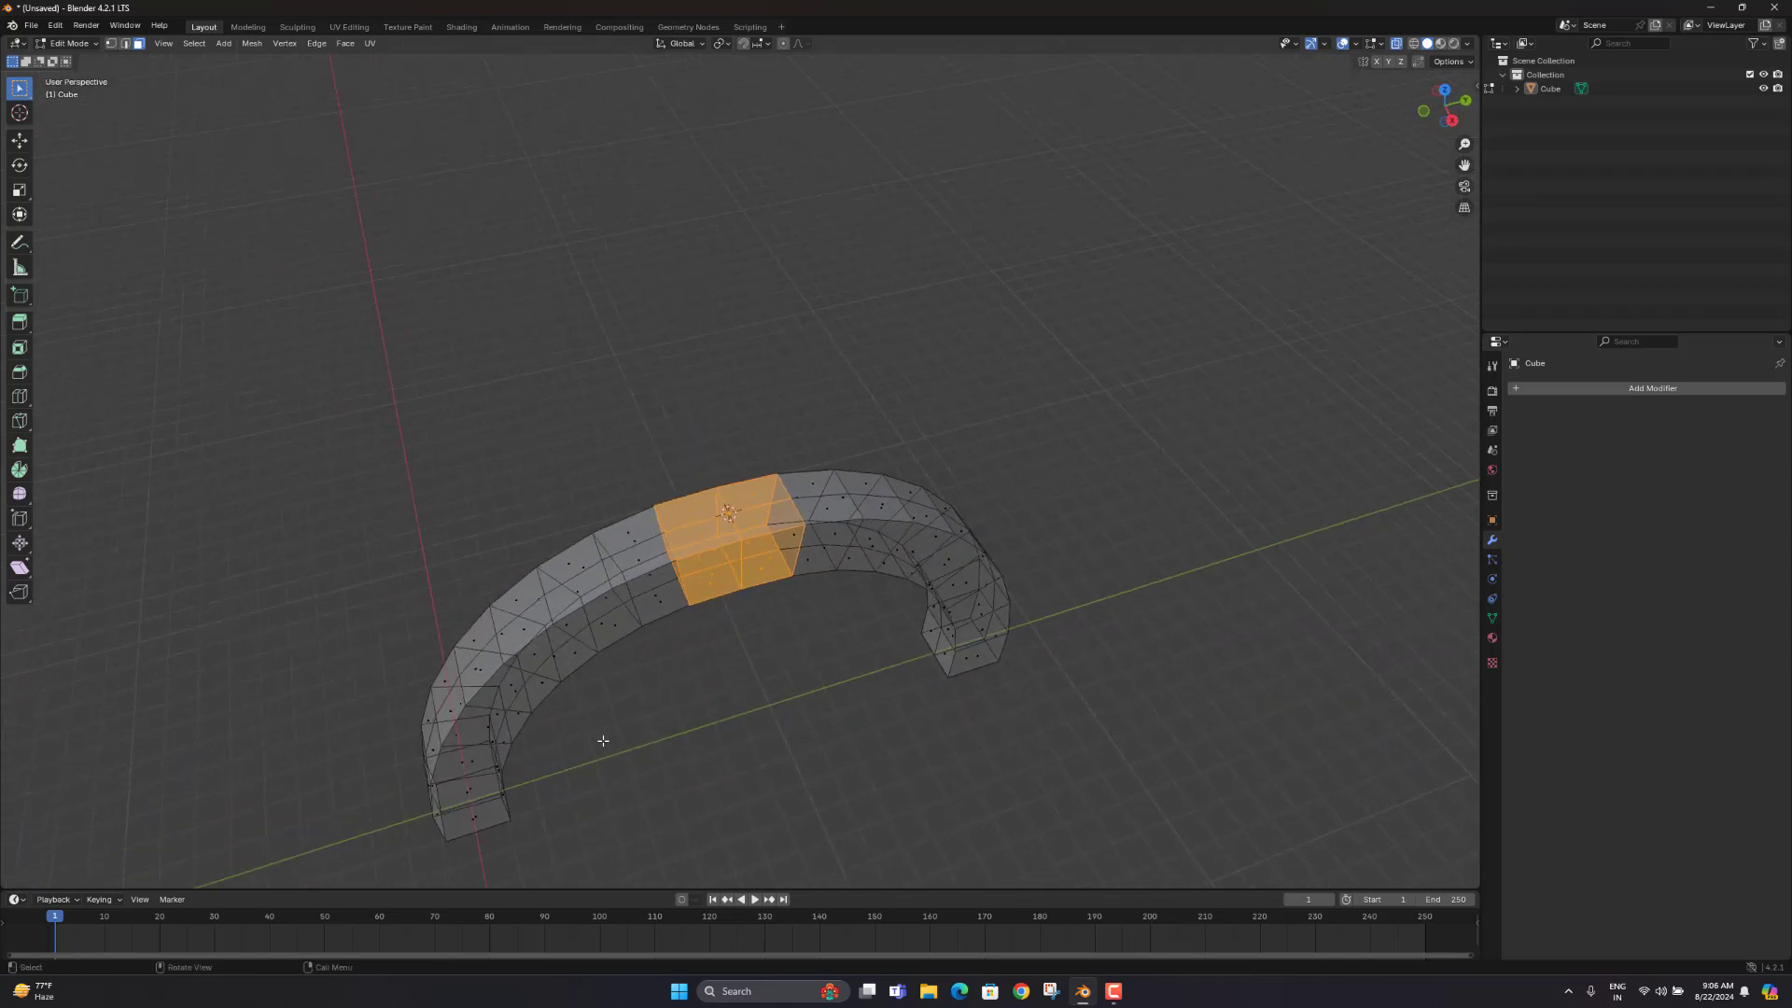
middle_click_drag(542, 544, 683, 529)
middle_click_drag(721, 461, 690, 394)
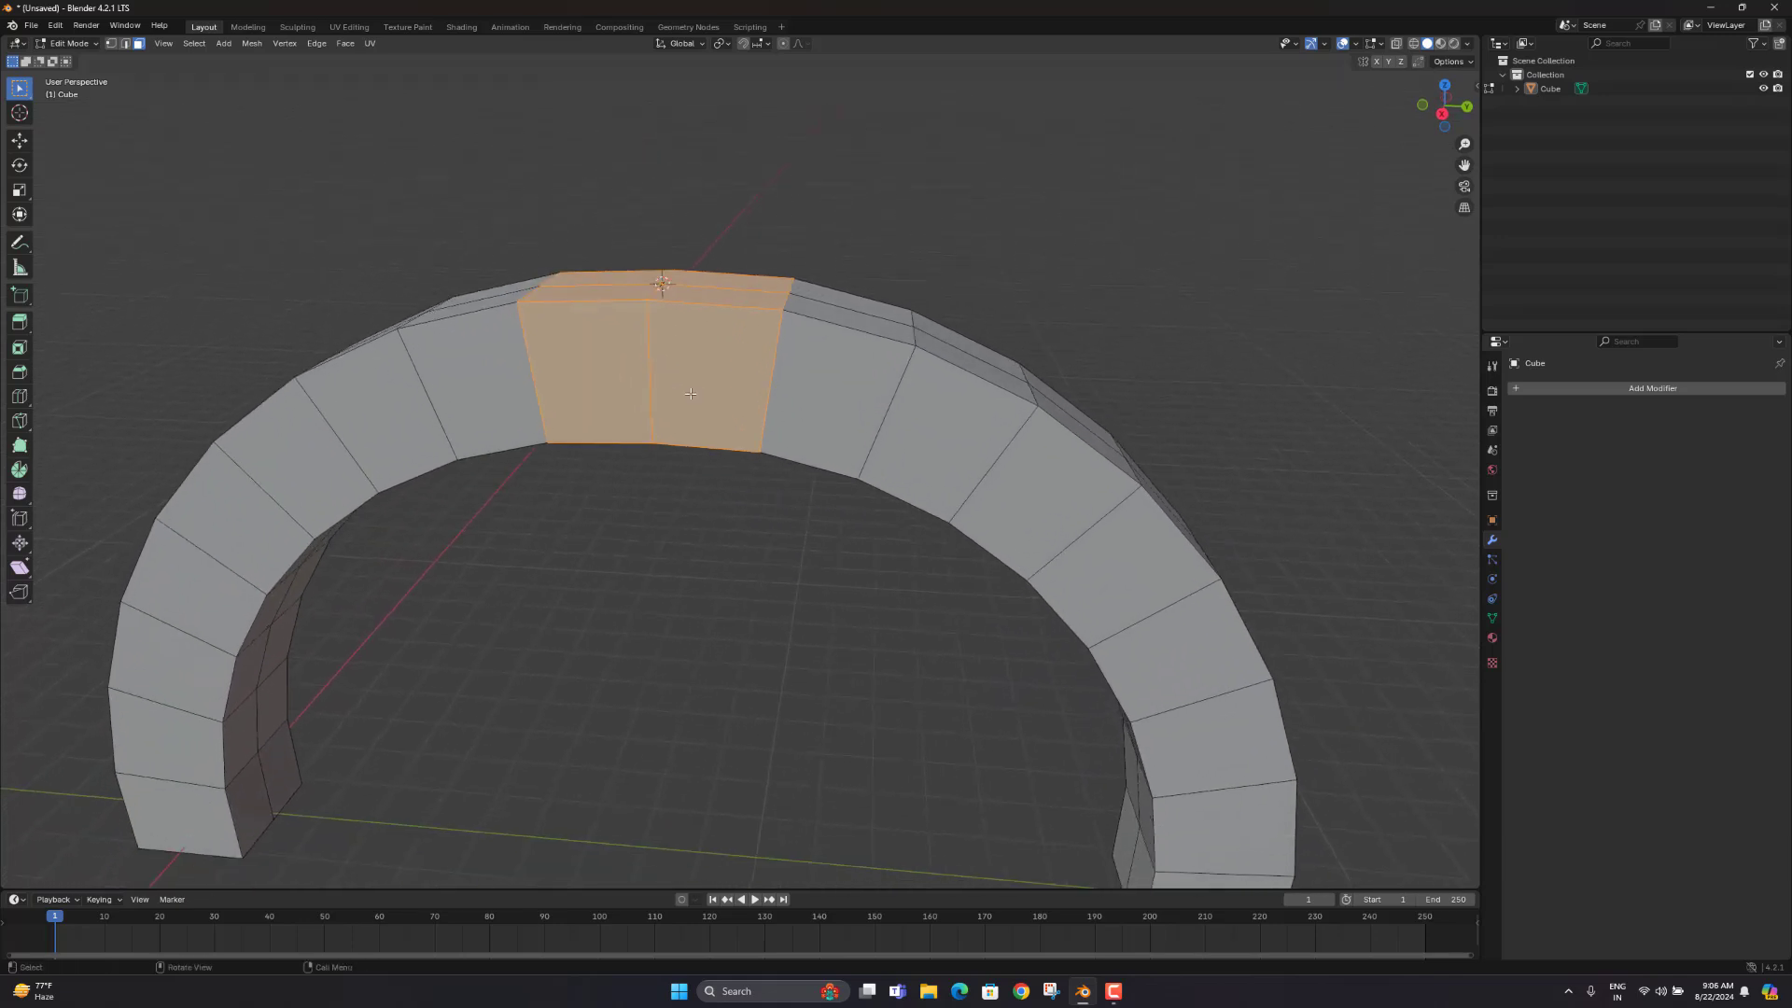
middle_click_drag(691, 394, 705, 411)
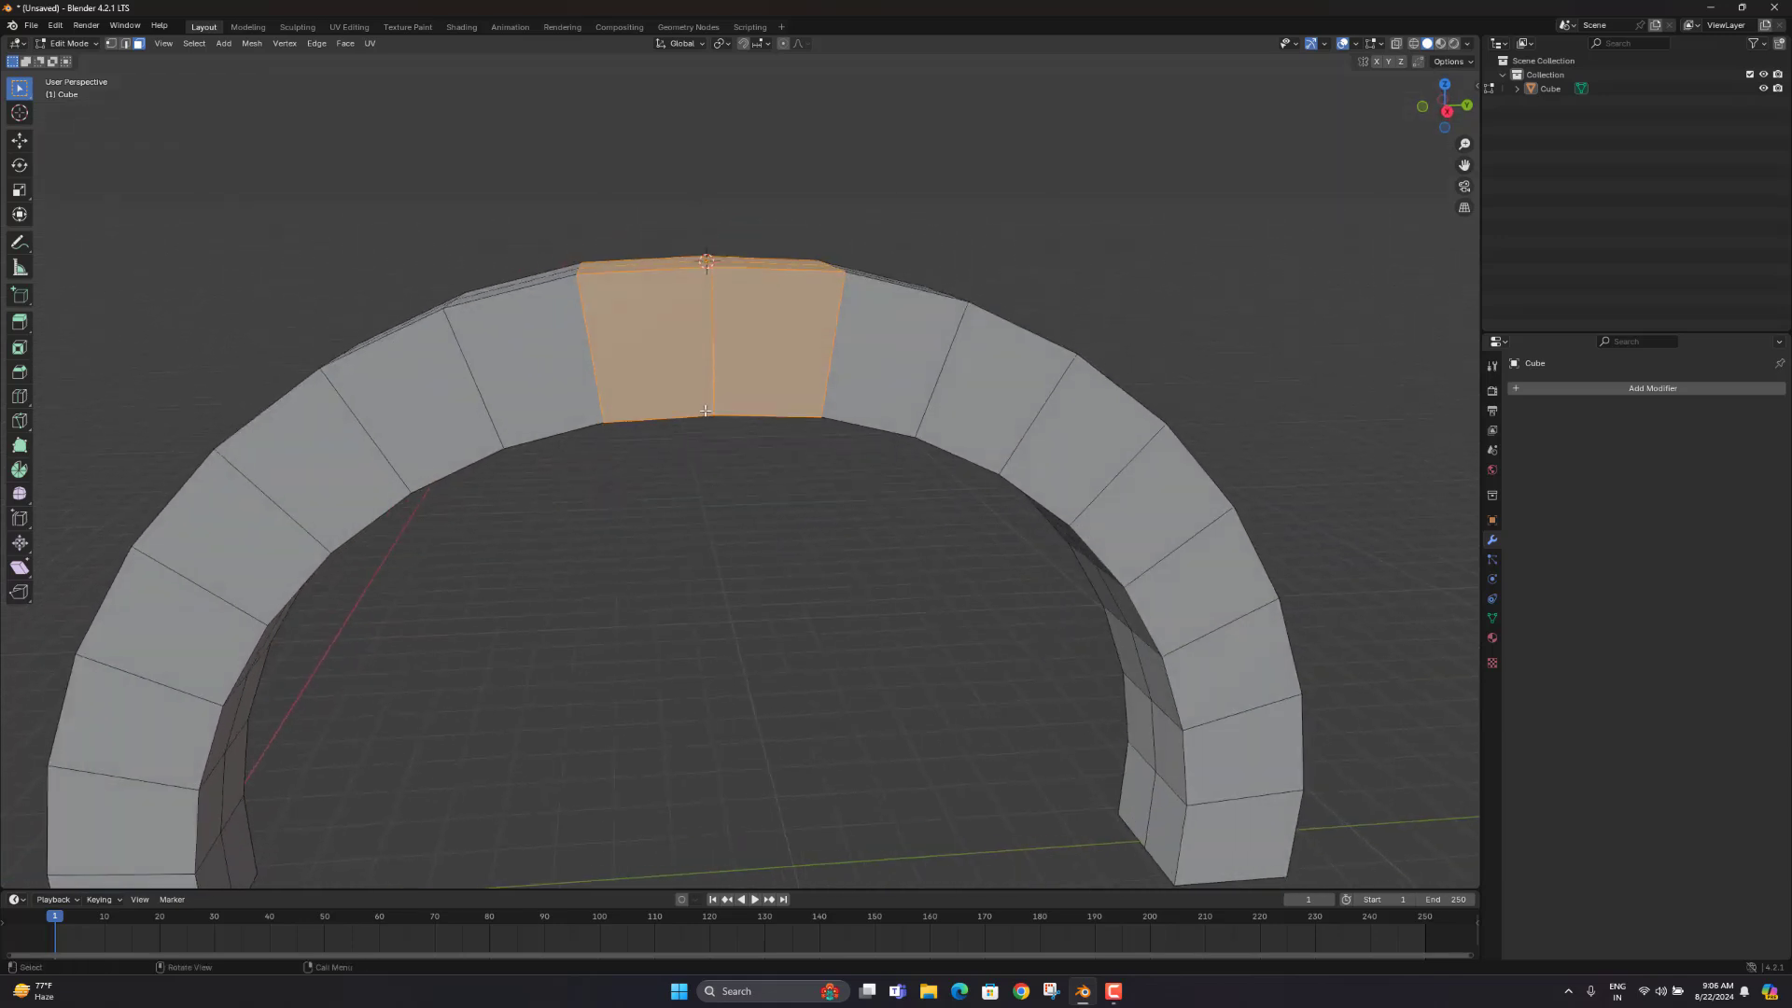
Step: Clear the crown selection and try edge and face selection on the blocks around the crown
left_click(1040, 271)
scroll(882, 412, "down", 4)
key("2")
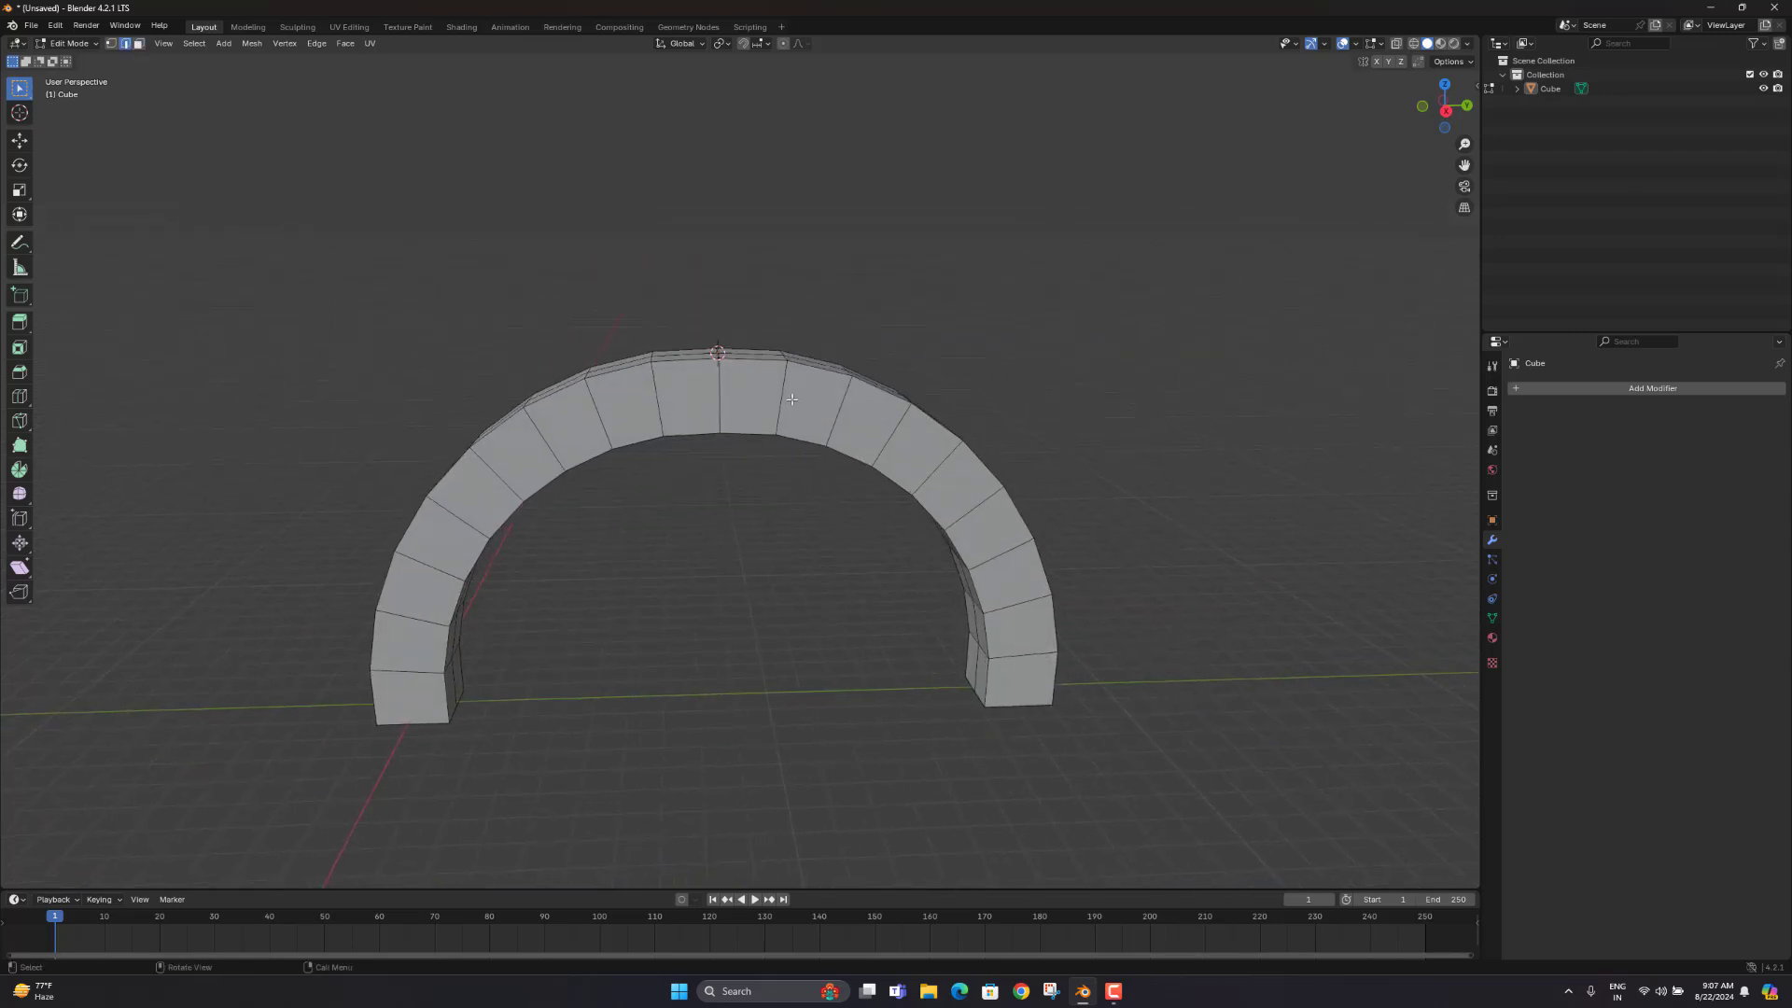
left_click(783, 392)
left_click(808, 402)
key("3")
left_click(718, 391)
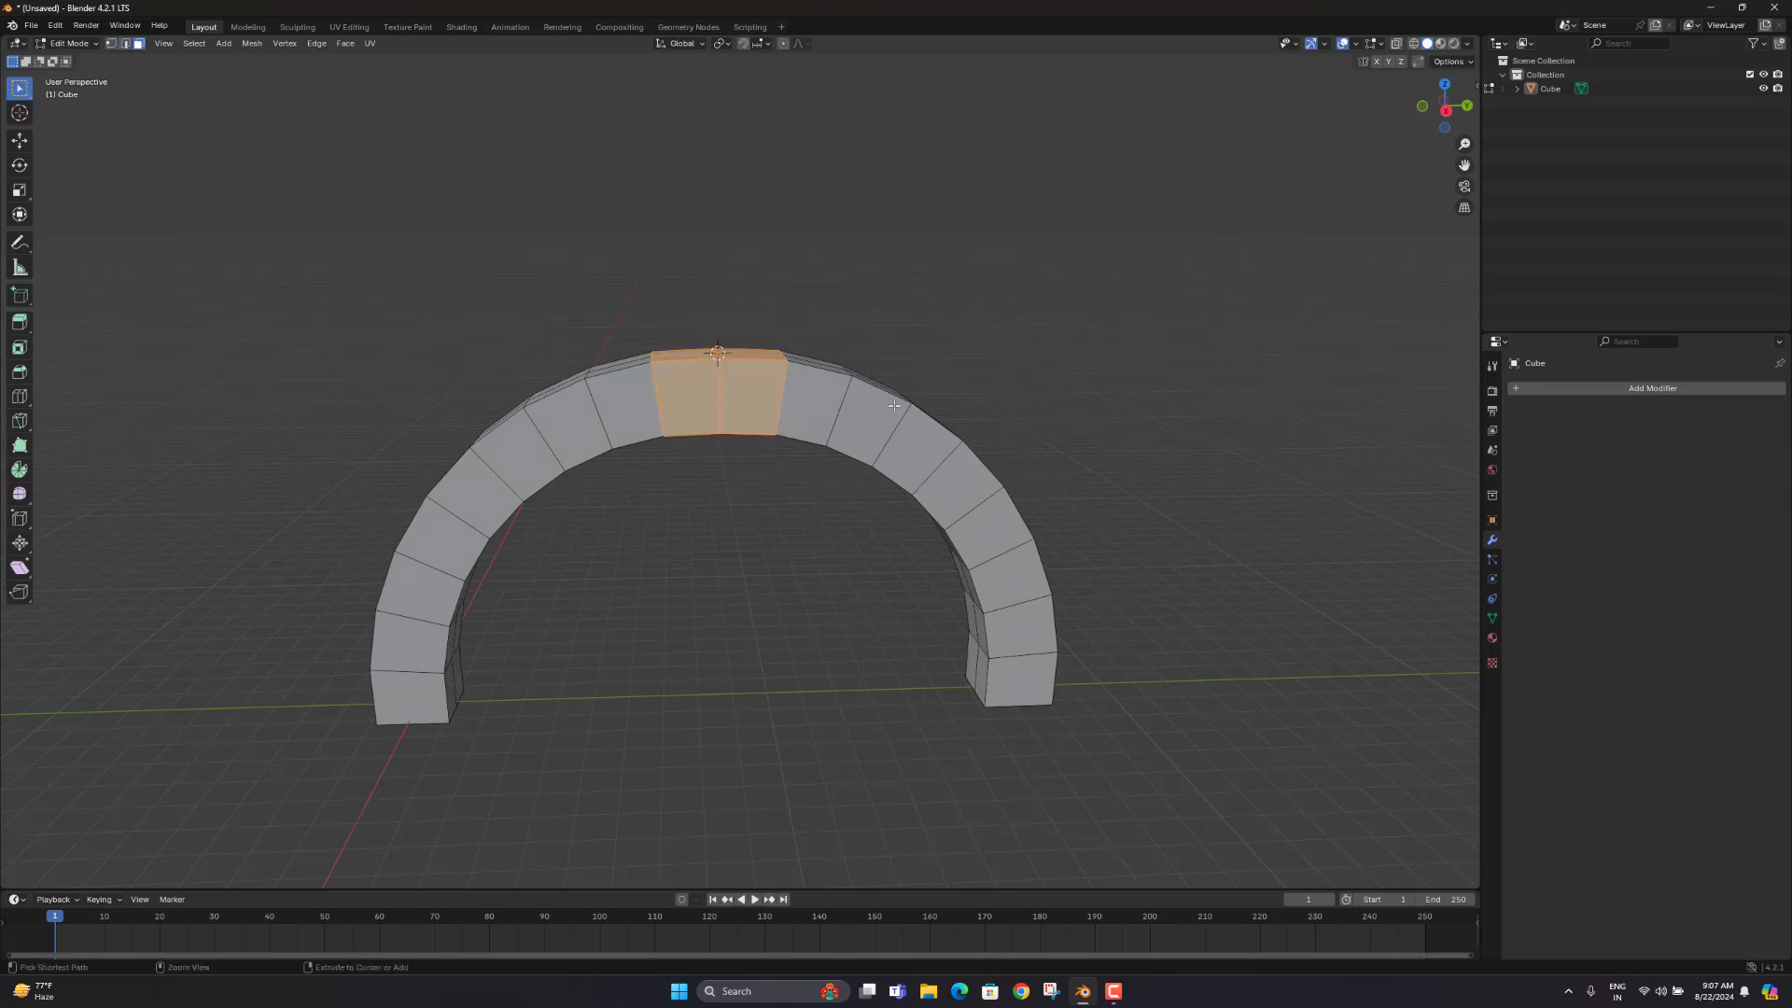
Step: Undo the mesh edits back to the unapplied Mirror modifier and select the arch in Object Mode
key("alt+a")
key("Tab")
left_click(894, 405)
key("ctrl+shift+x")
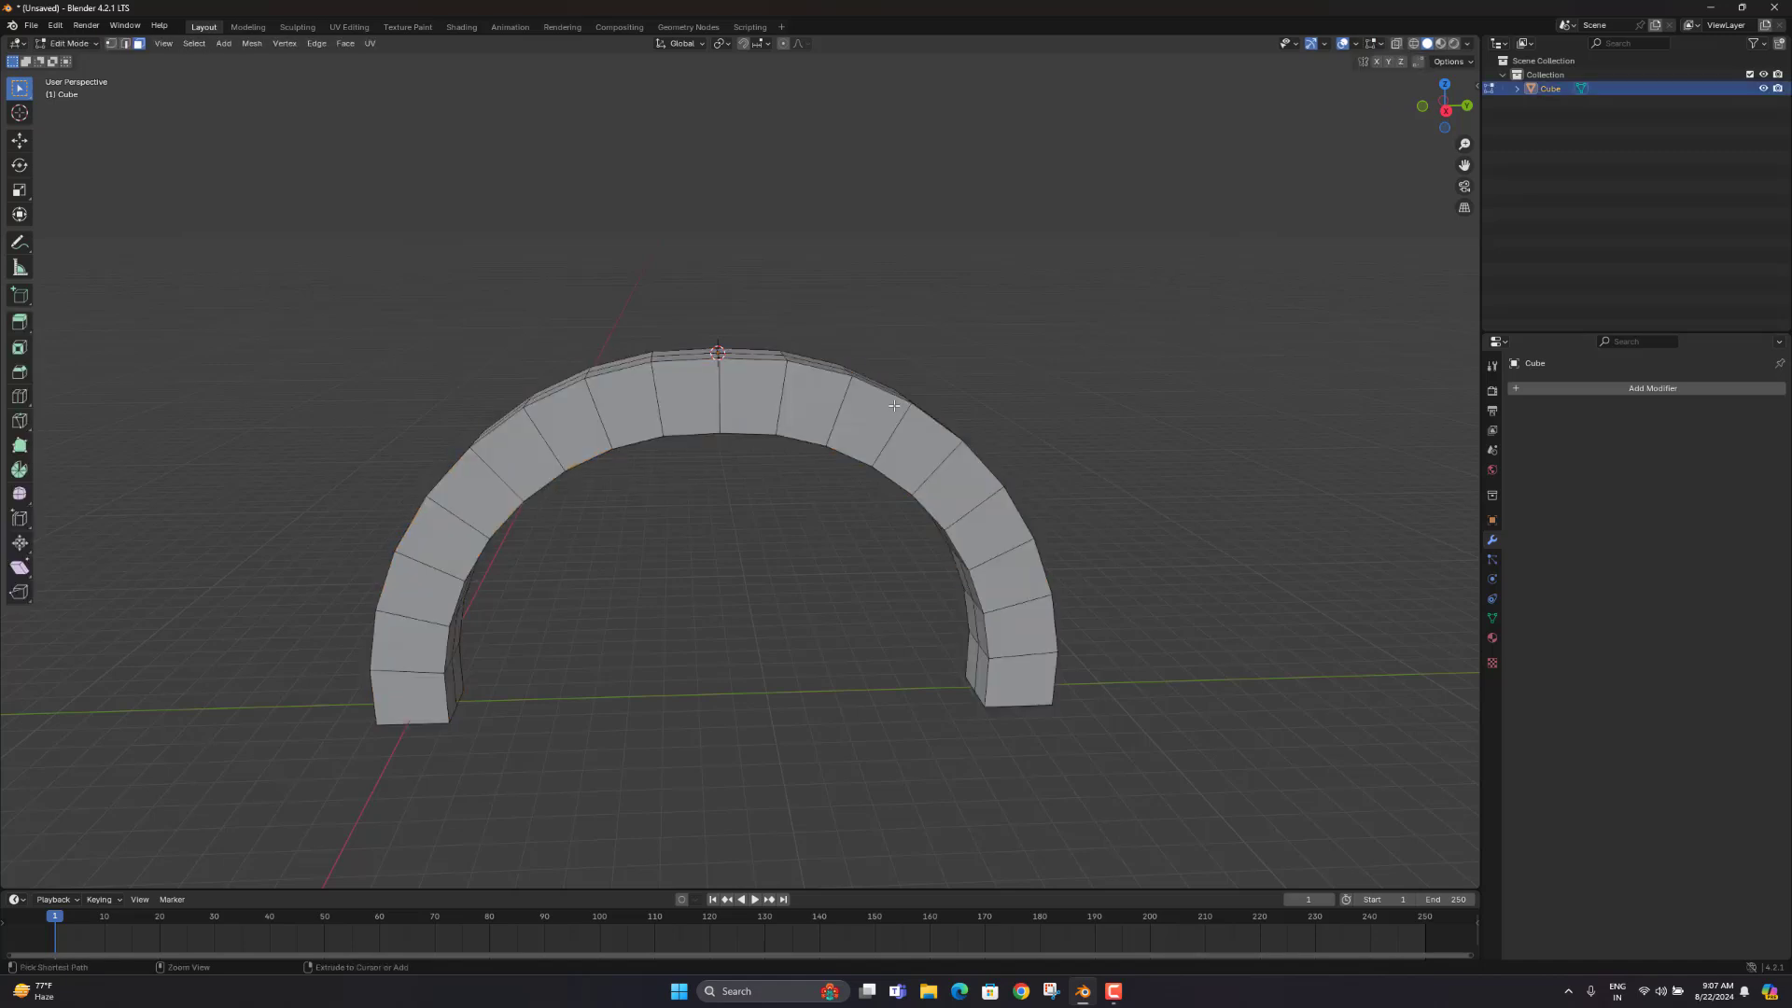
left_click(909, 372)
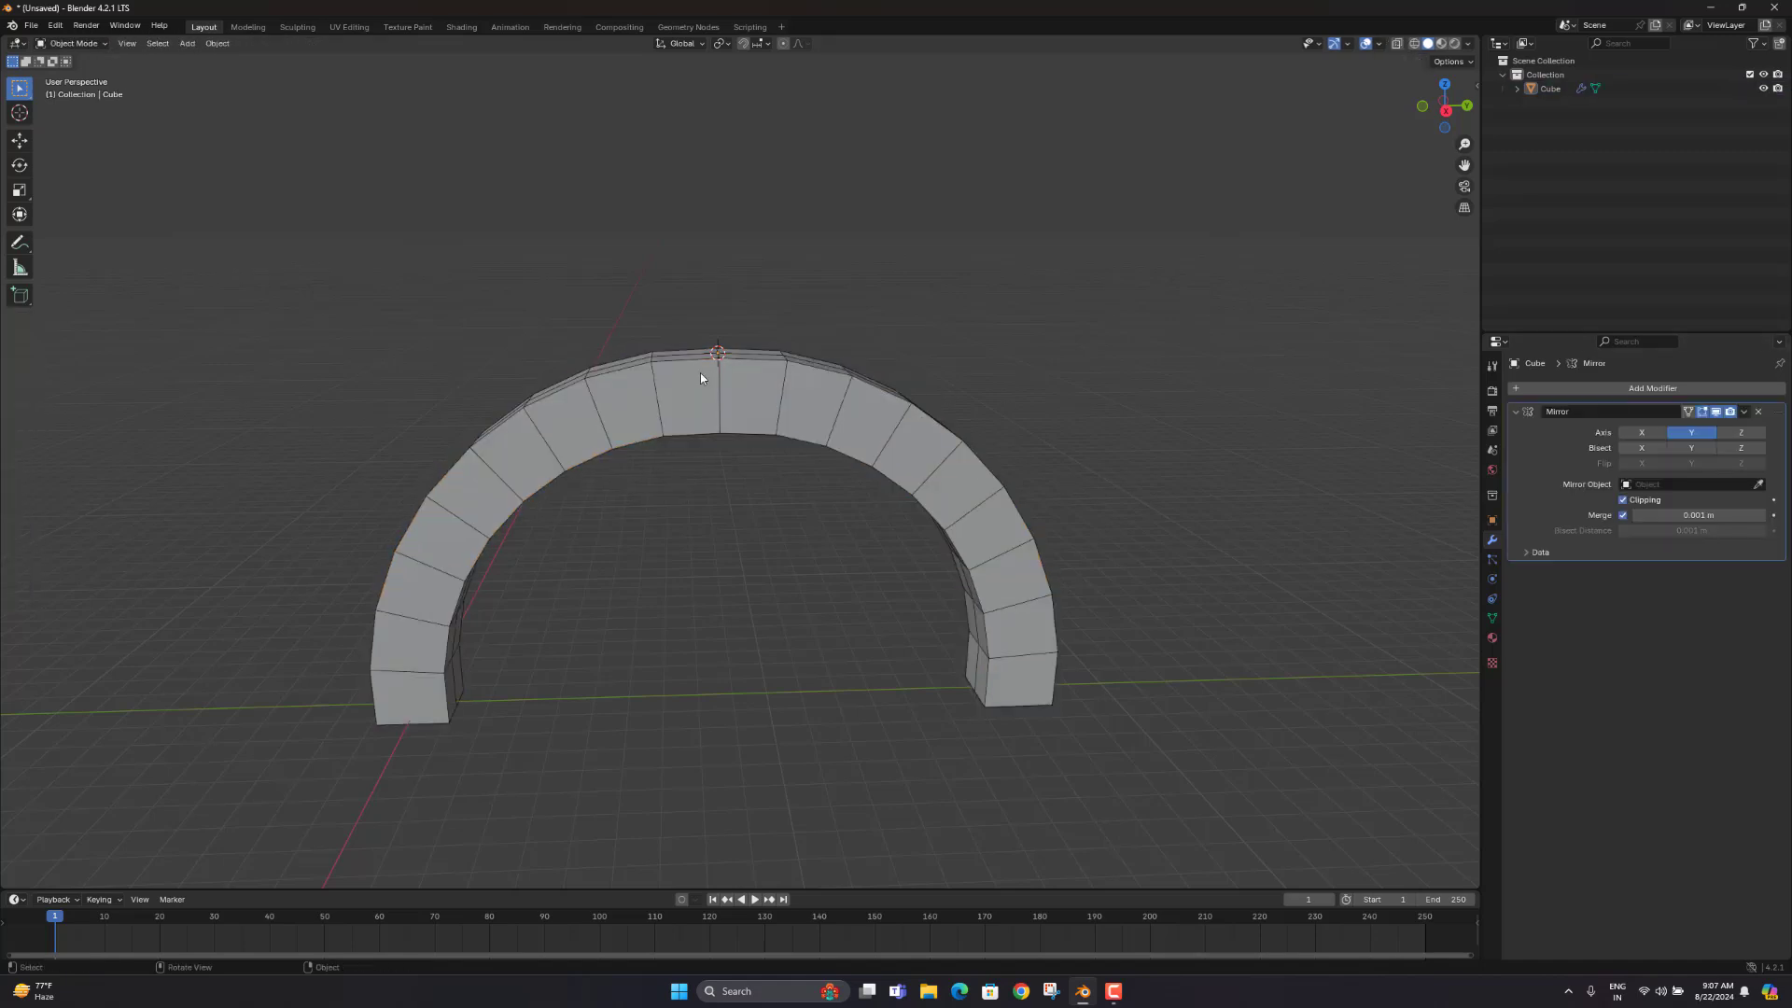
left_click(660, 401)
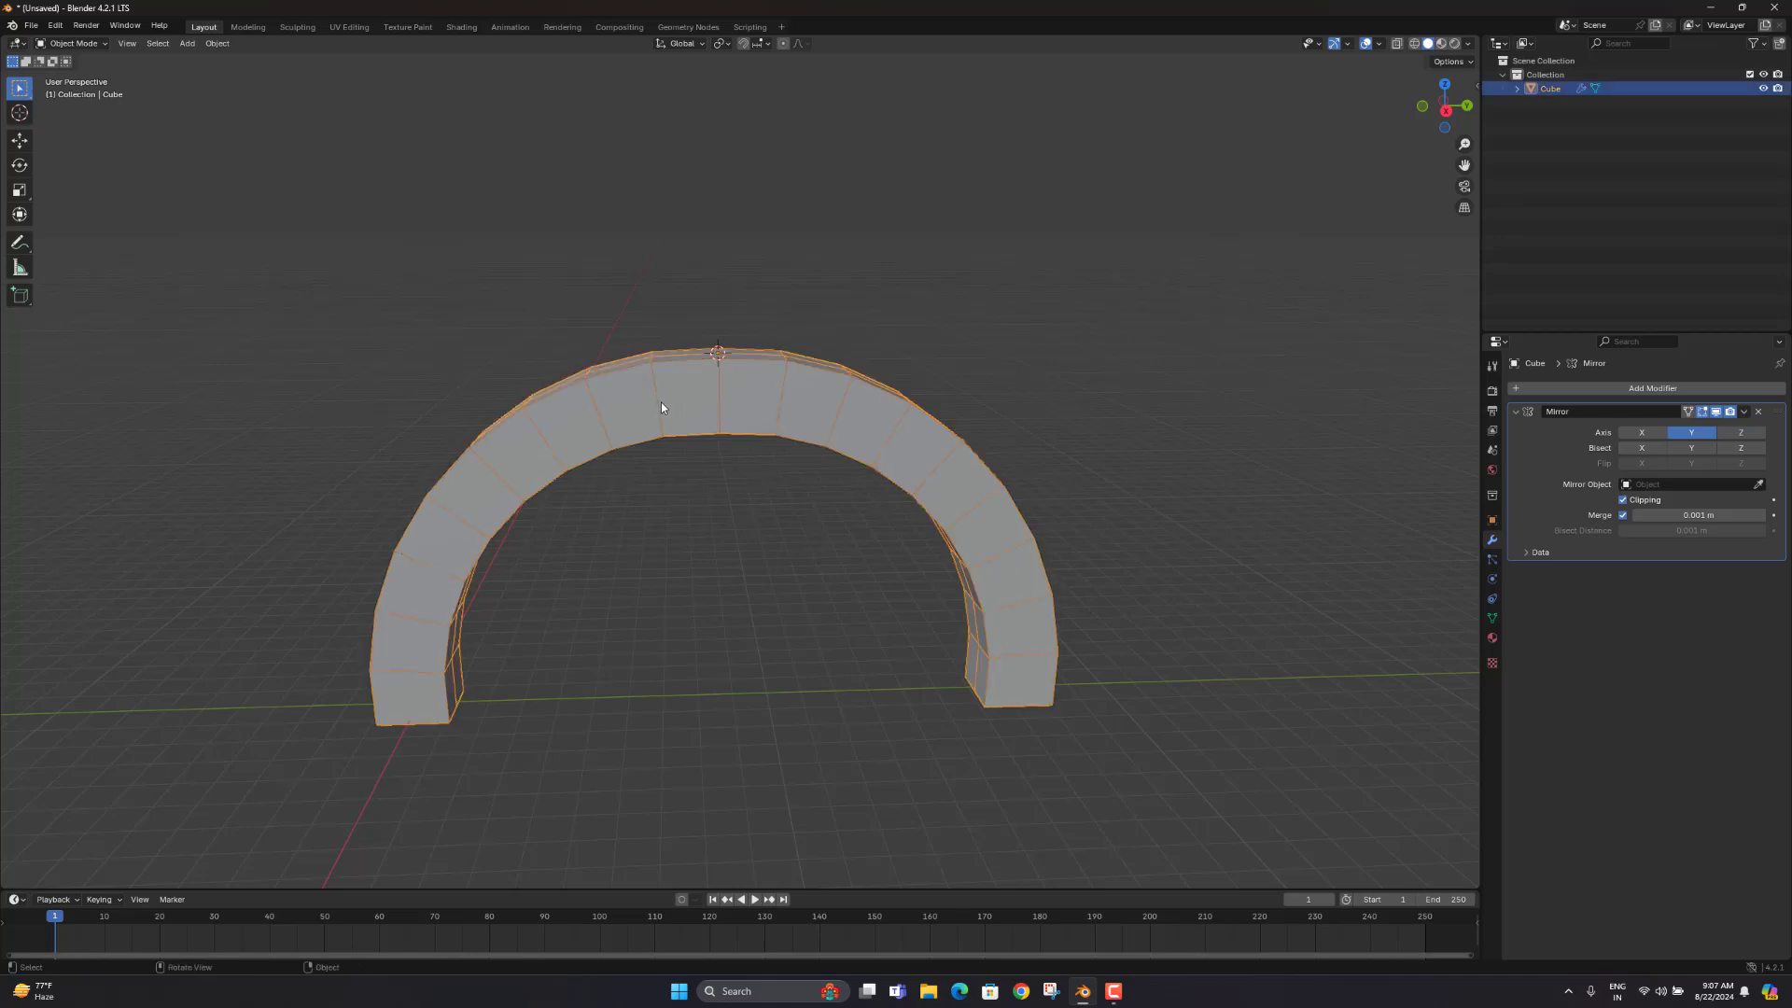
Step: Enter Edit Mode with edge selection and select the eight cross-section edge loops between crown and foot on the editable half
key("Tab")
left_click(659, 399, "ctrl")
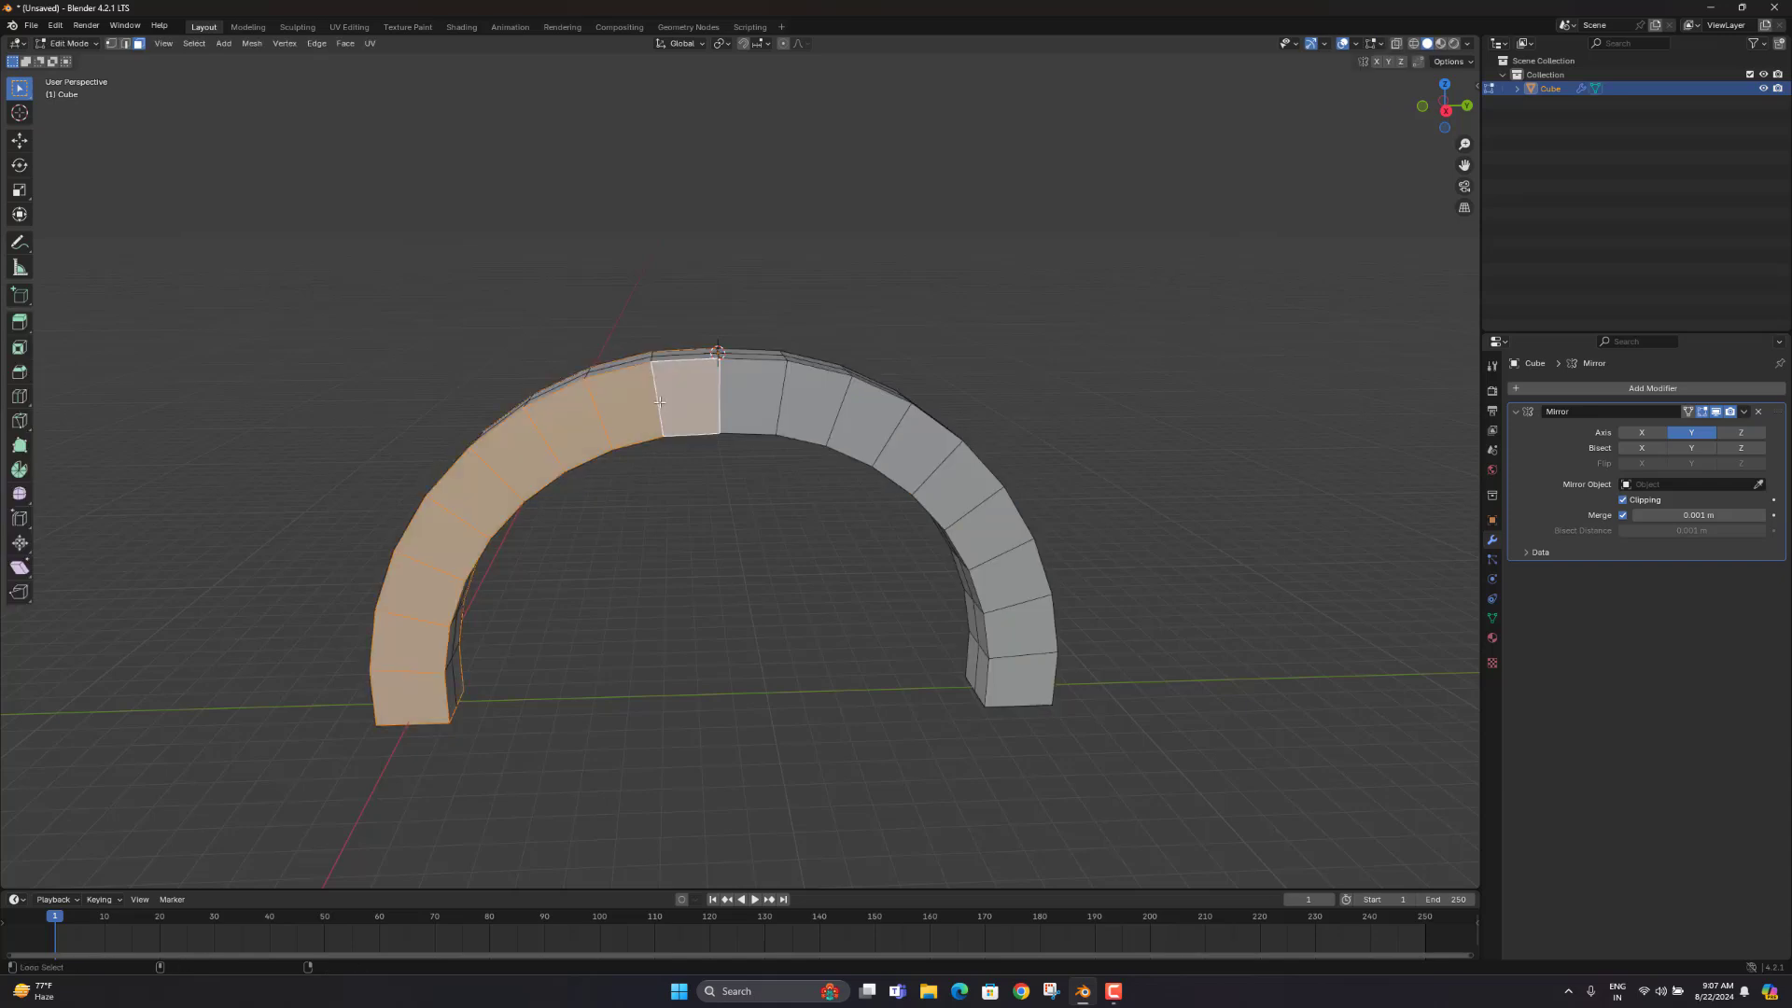
left_click(659, 397)
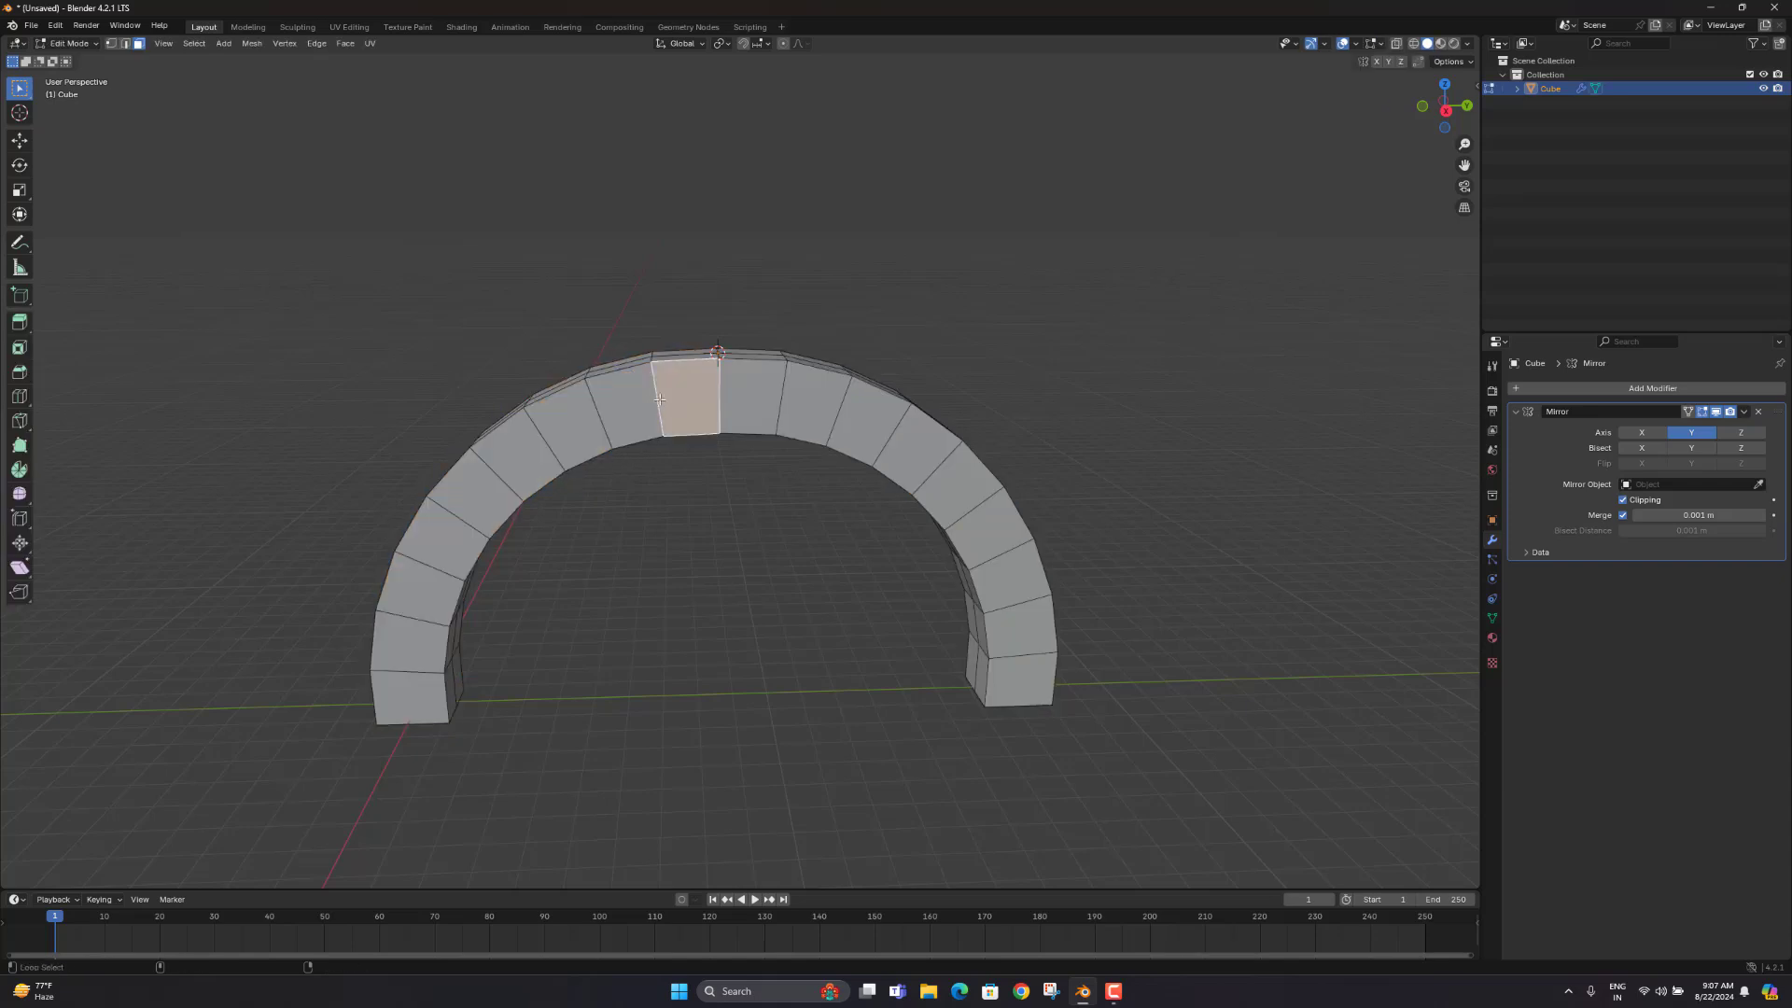
key("2")
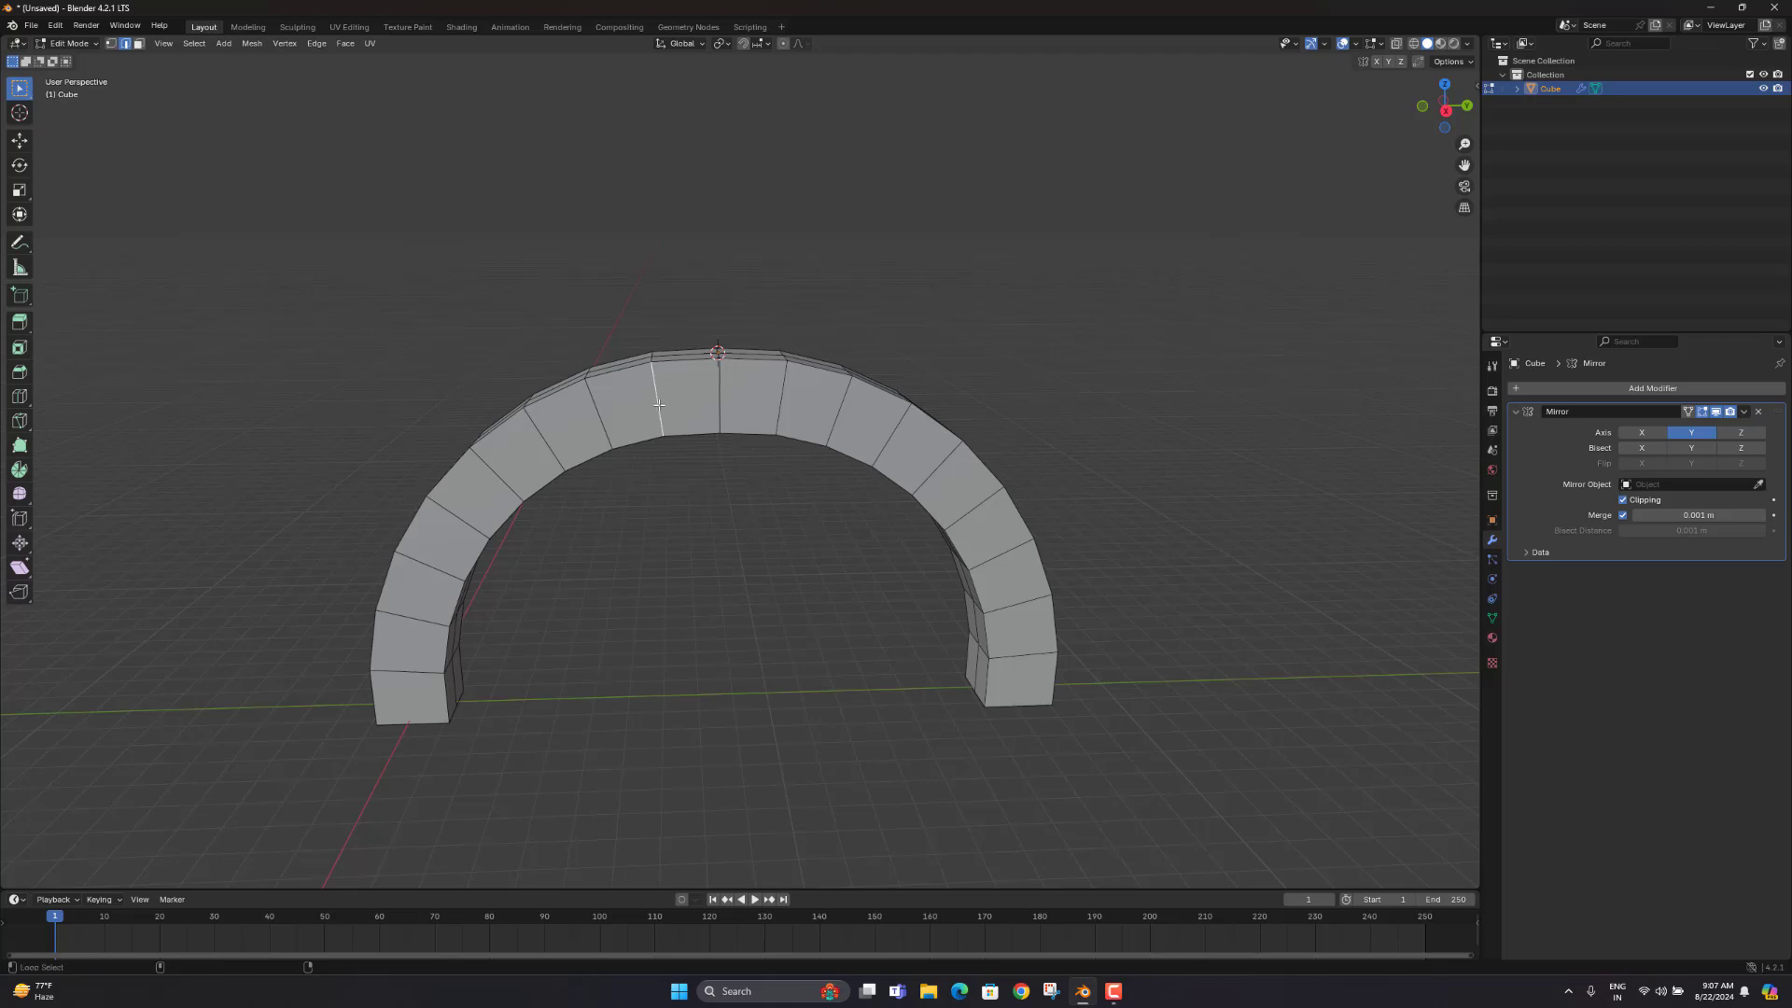
left_click(658, 403, "alt")
left_click(603, 417, "alt+shift")
left_click(534, 461, "alt+shift")
left_click(498, 475, "alt+shift")
left_click(454, 517, "alt+shift")
left_click(446, 572, "alt+shift")
left_click(419, 621, "alt+shift")
left_click(416, 672, "alt+shift")
middle_click_drag(415, 672, 505, 605)
scroll(532, 540, "up", 5)
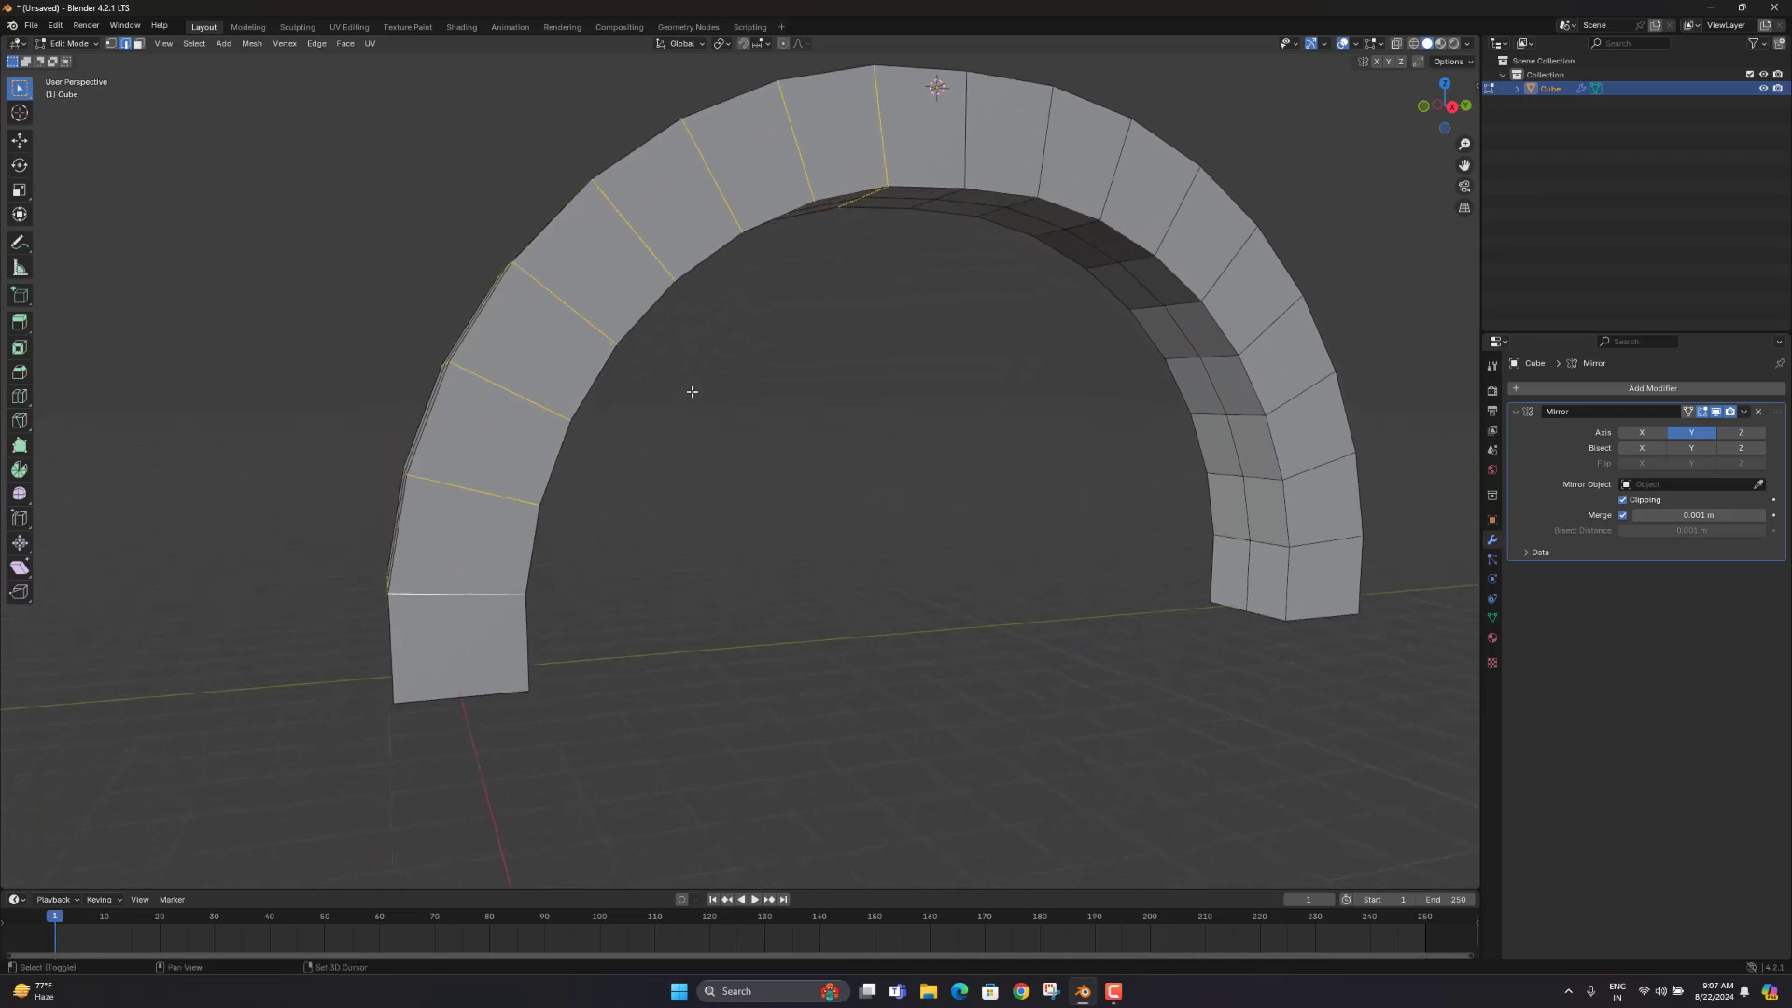
Step: Bevel the selected cross-section loops with 2 segments and an offset of about 0.05 m
key("ctrl+b")
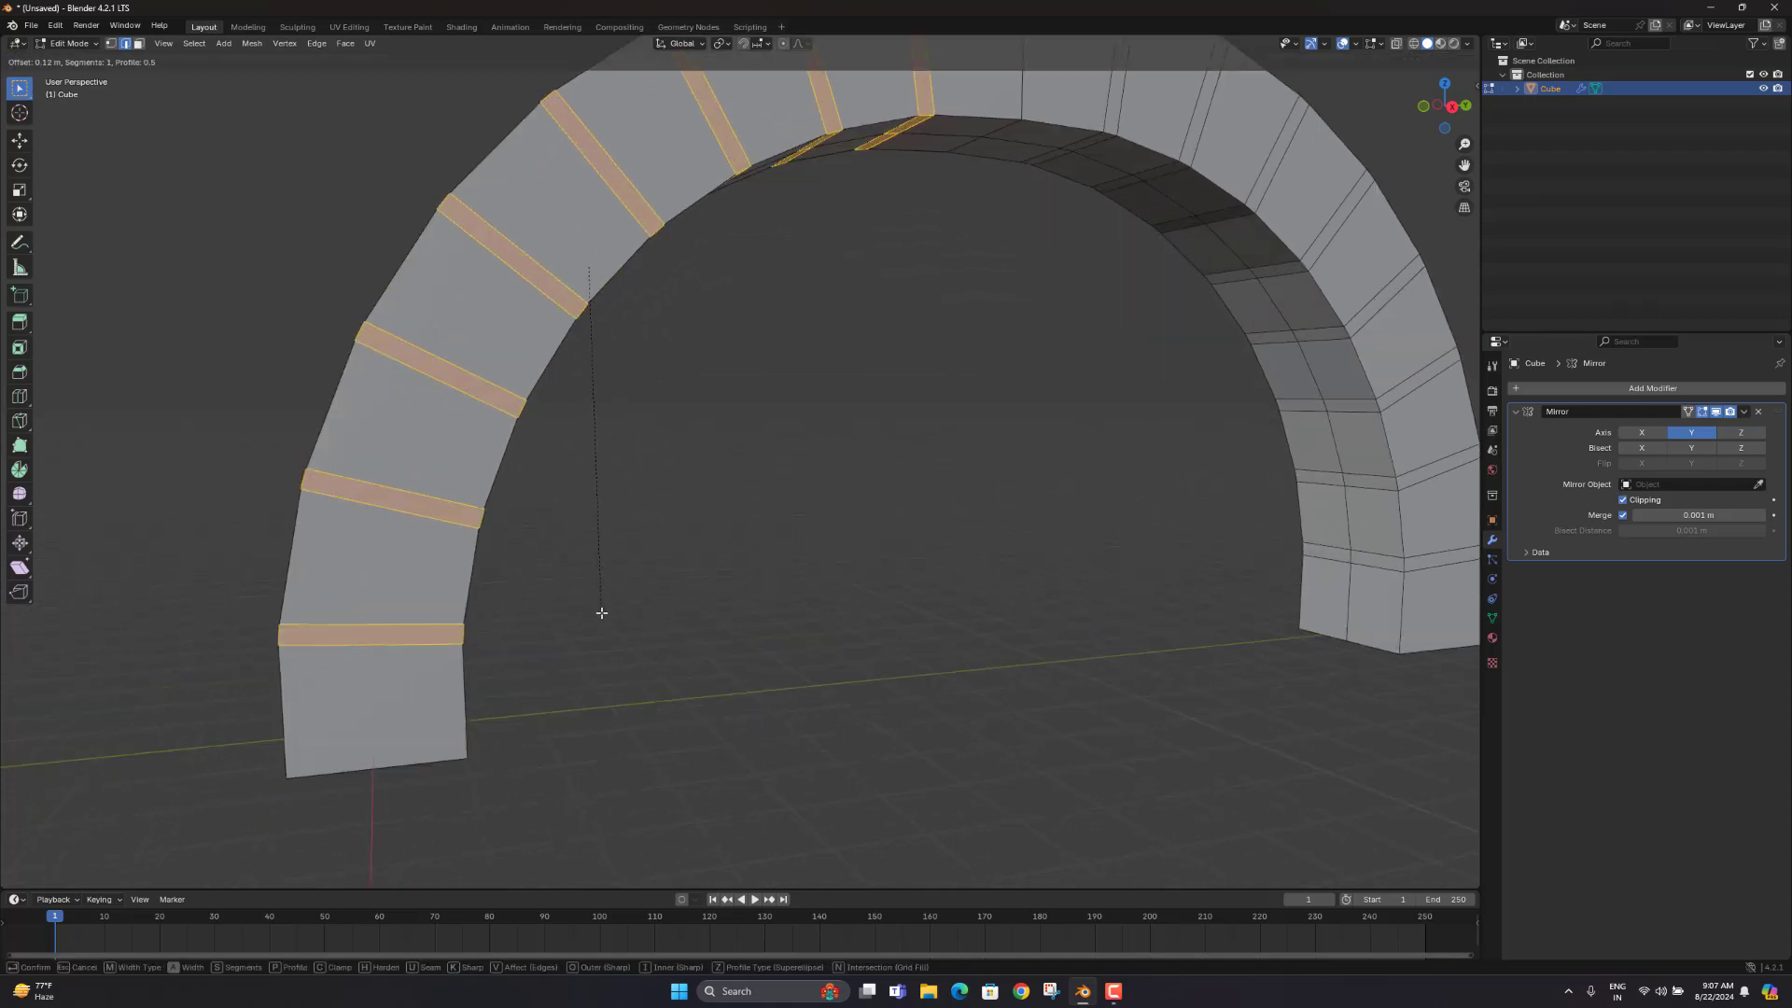
scroll(601, 610, "up", 1)
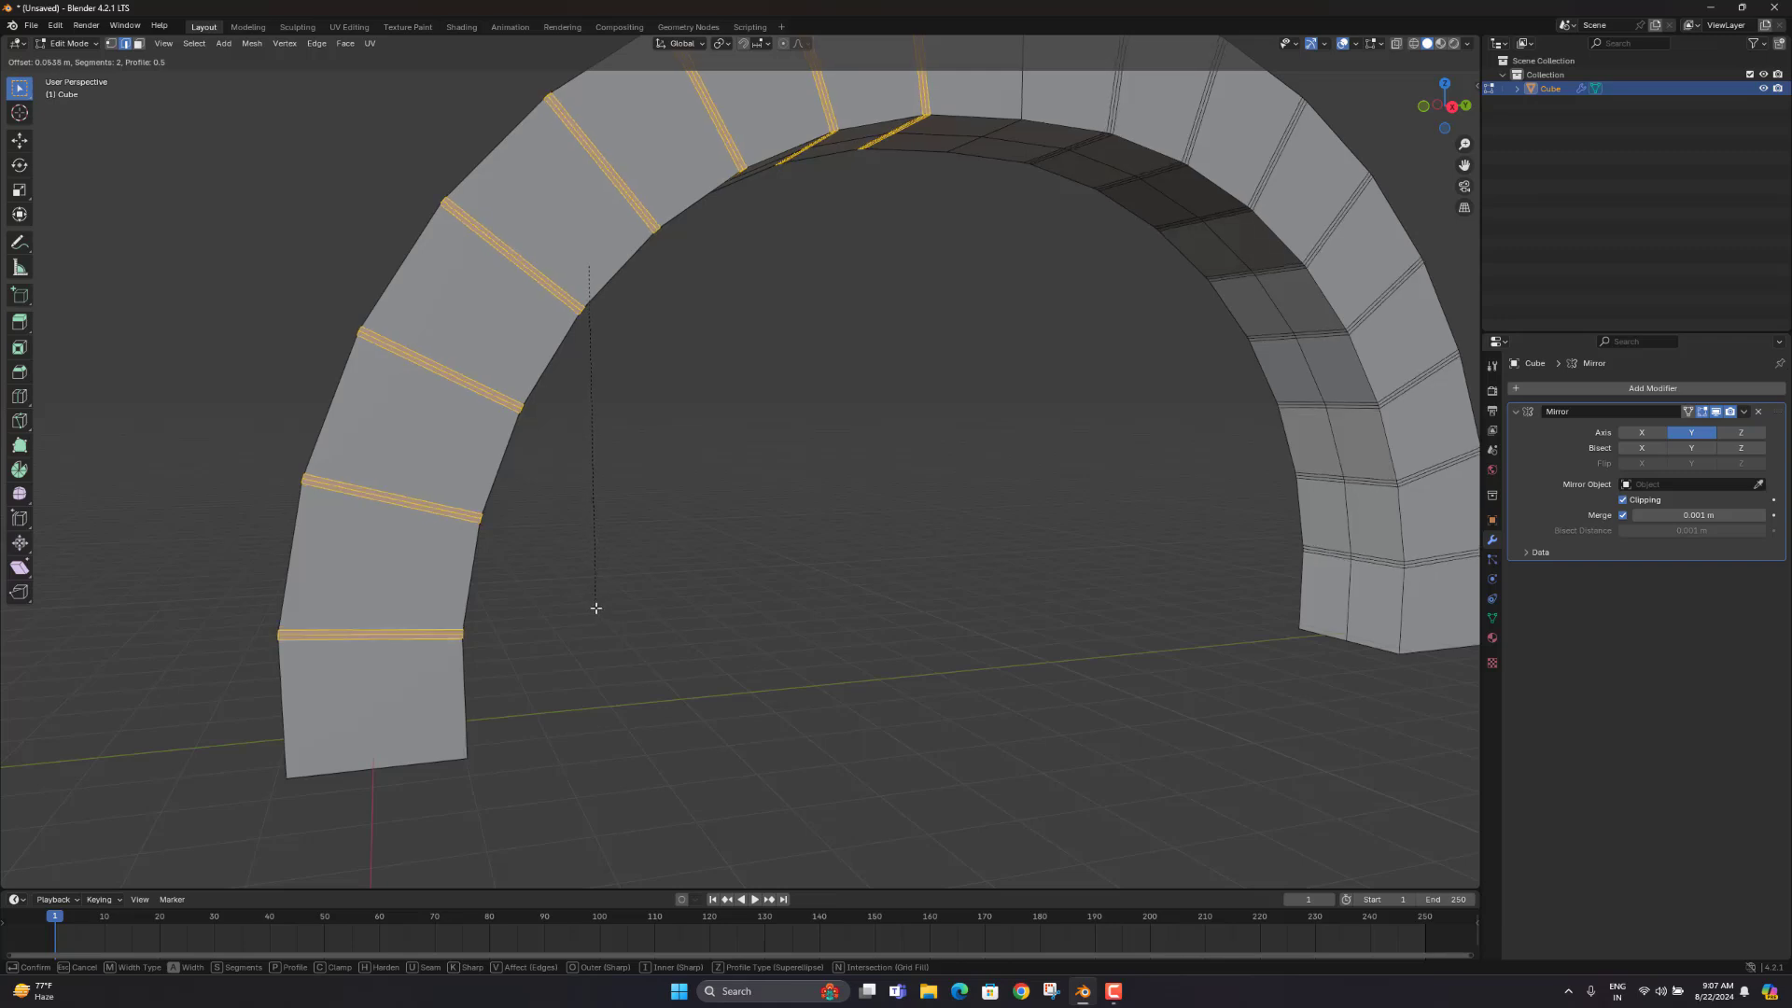
left_click(596, 608)
middle_click_drag(596, 607, 692, 502)
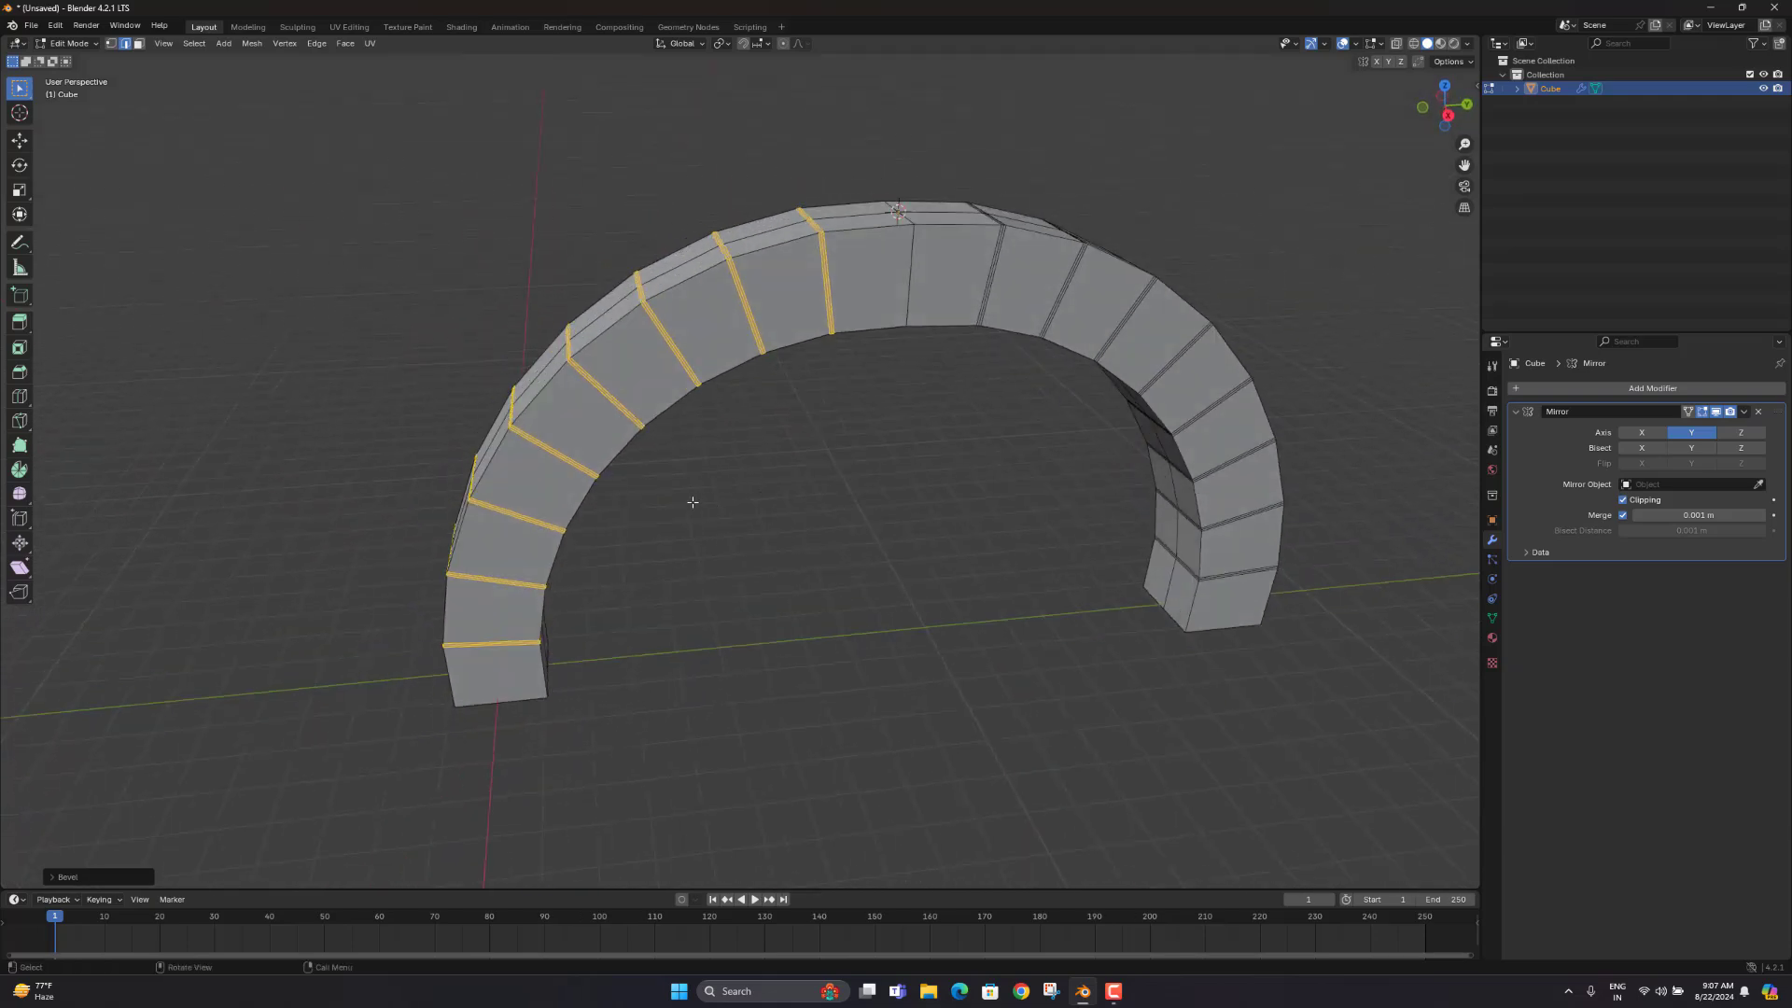
scroll(692, 502, "up", 2)
scroll(519, 346, "up", 2)
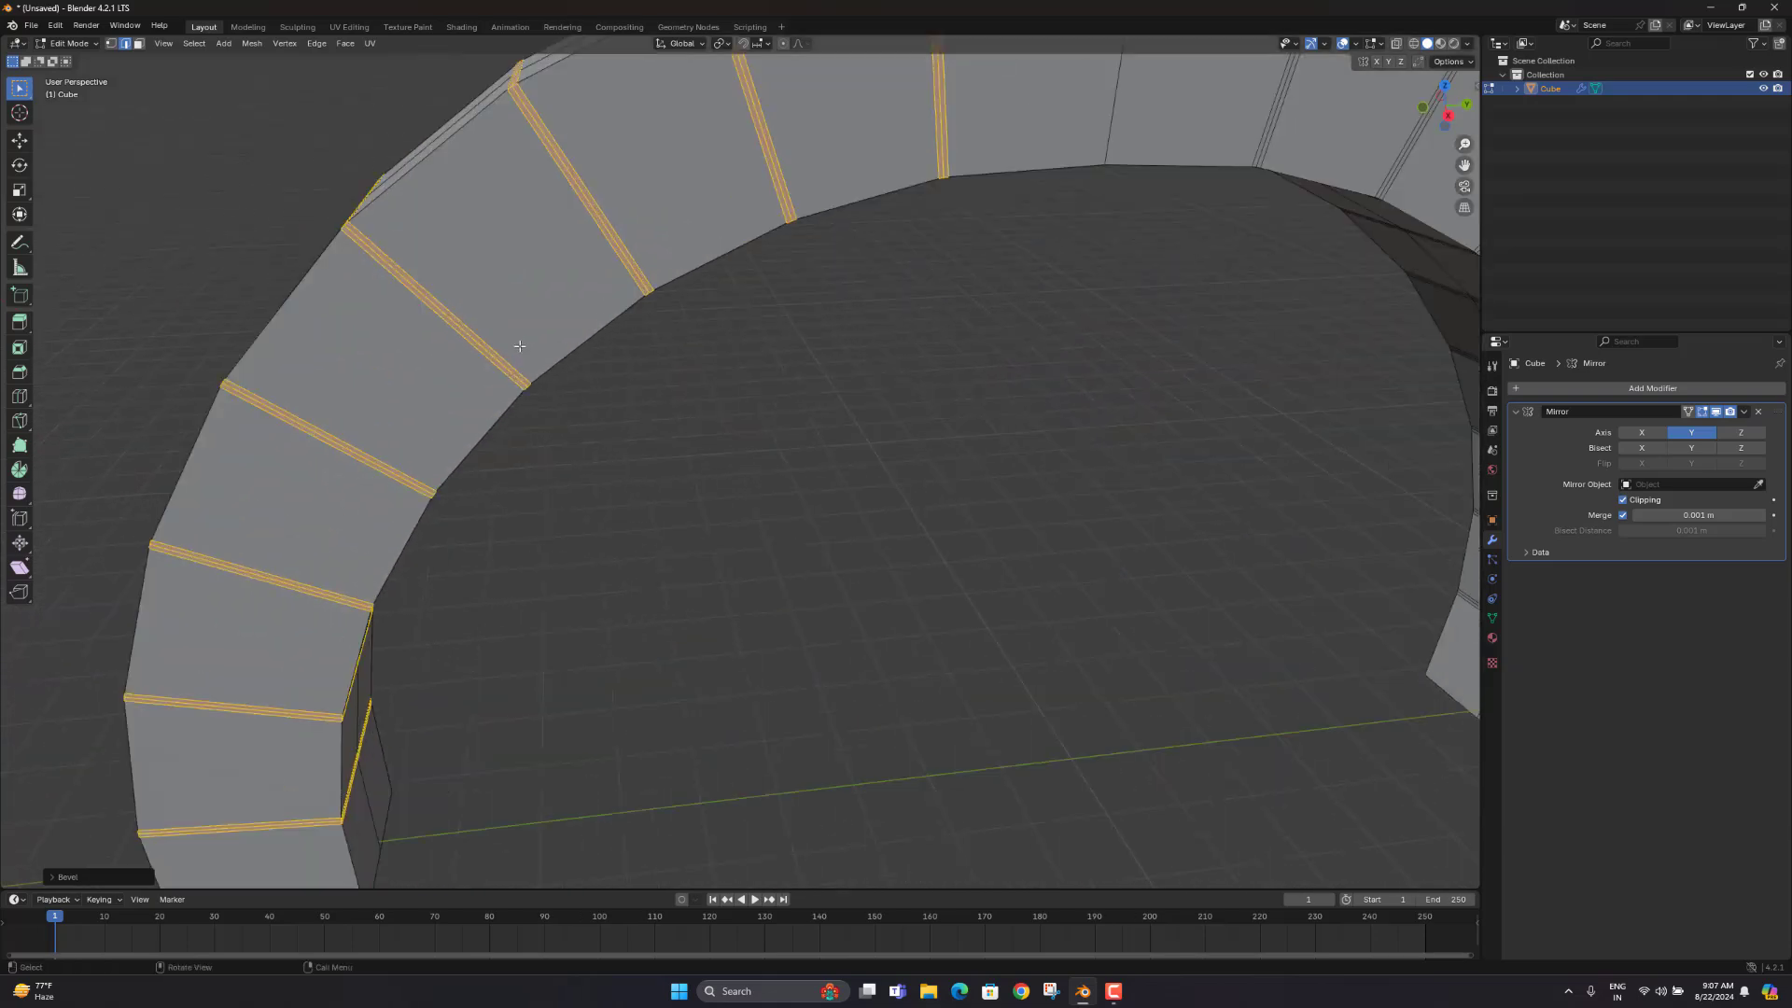
middle_click_drag(520, 347, 552, 344)
Step: Clear the selection and select the middle edge loops of three neighbouring bevelled joints on the upper part of the editable half
key("alt+a")
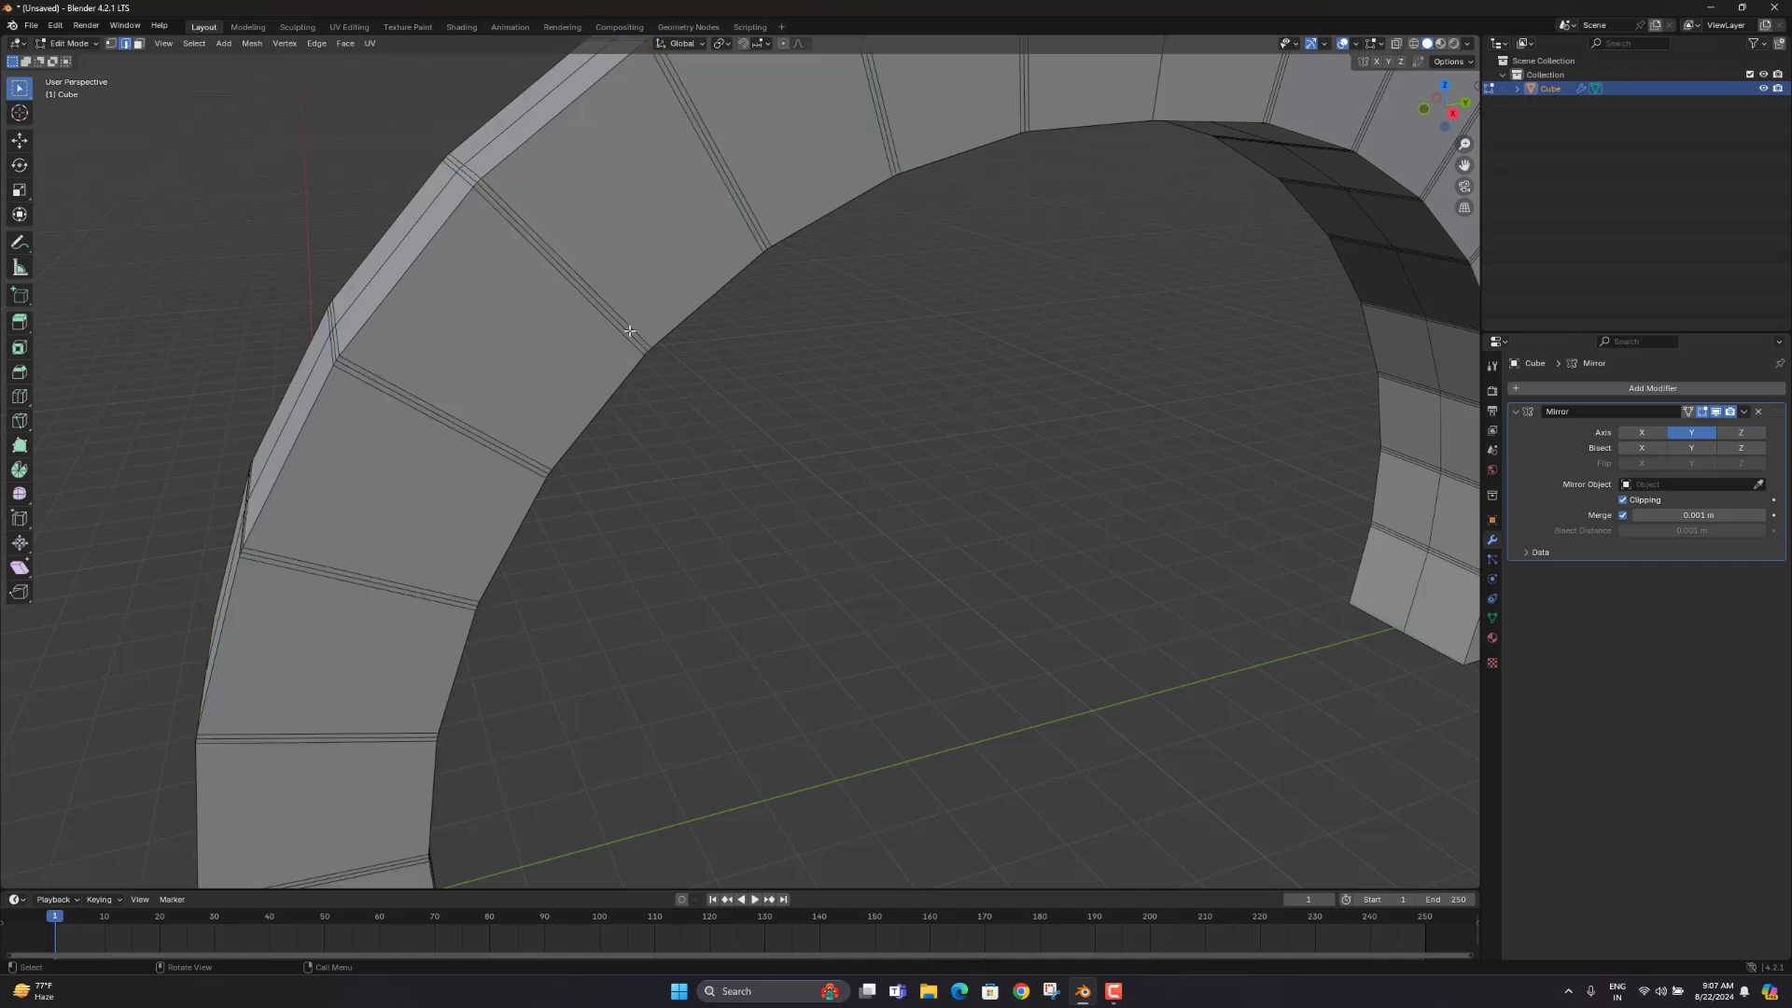
left_click(628, 331, "alt")
scroll(808, 196, "down", 3)
middle_click_drag(808, 196, 783, 227)
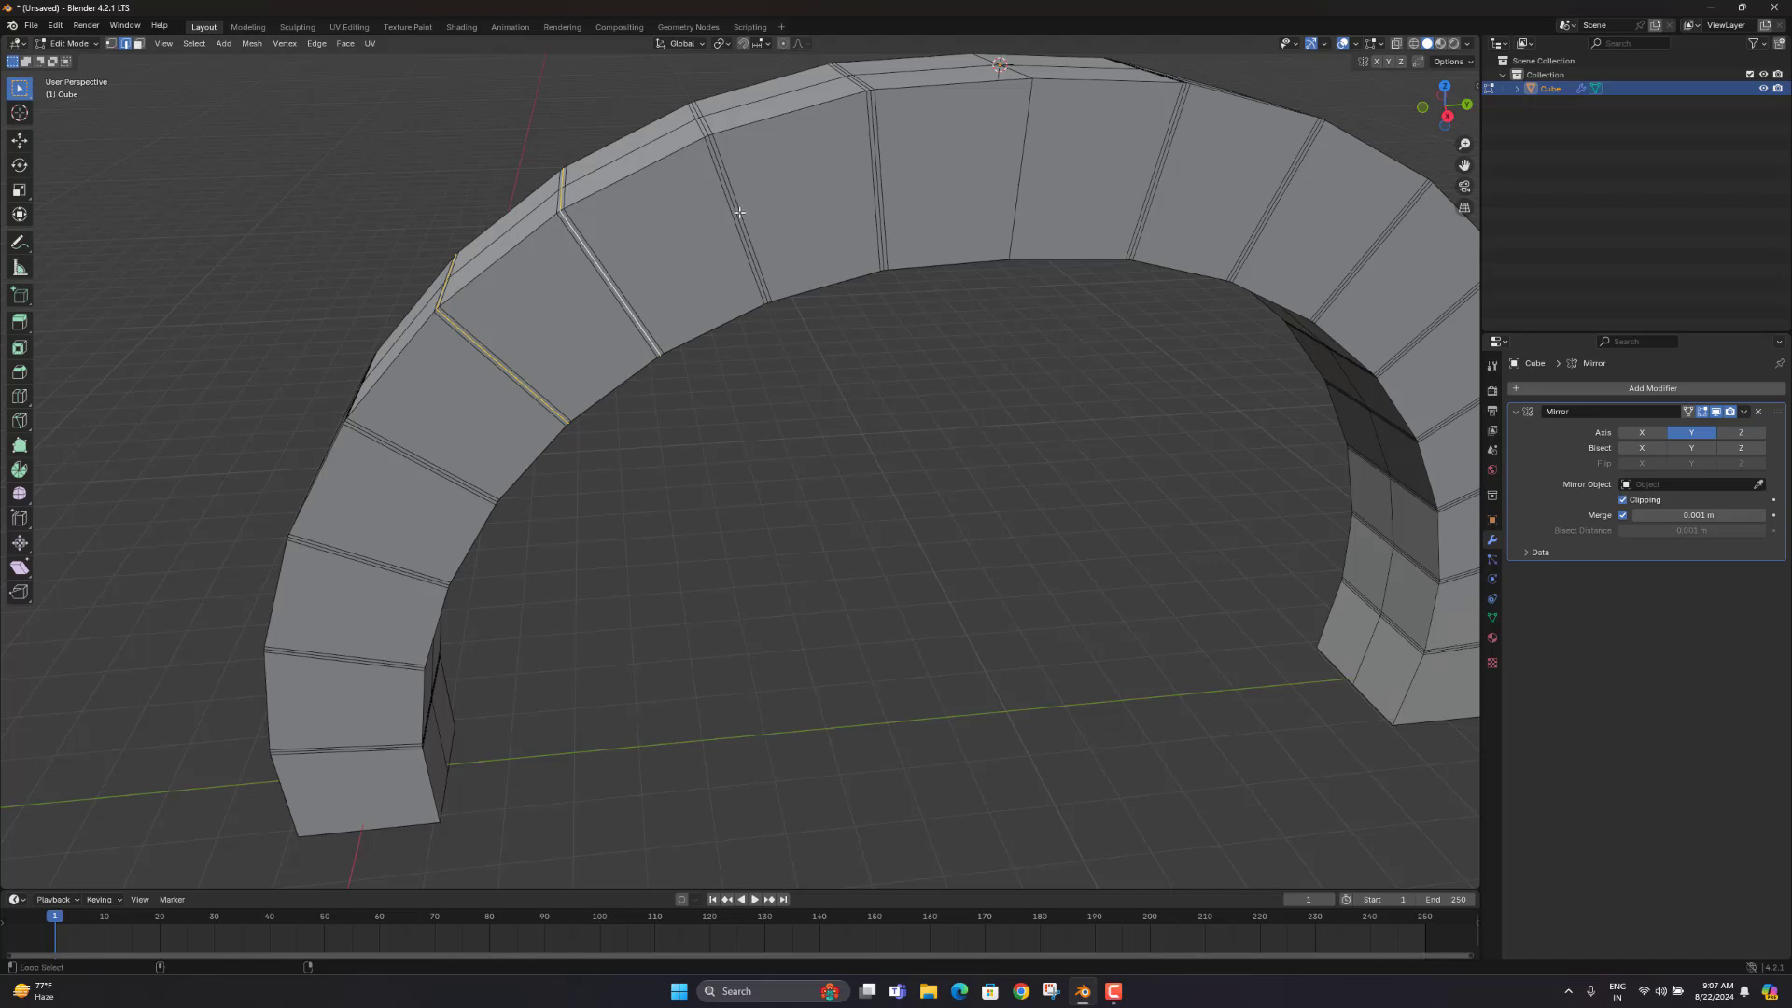
left_click(735, 211, "alt+shift")
Step: Try to dissolve the three selected middle edge loops and undo it
key("ctrl+x")
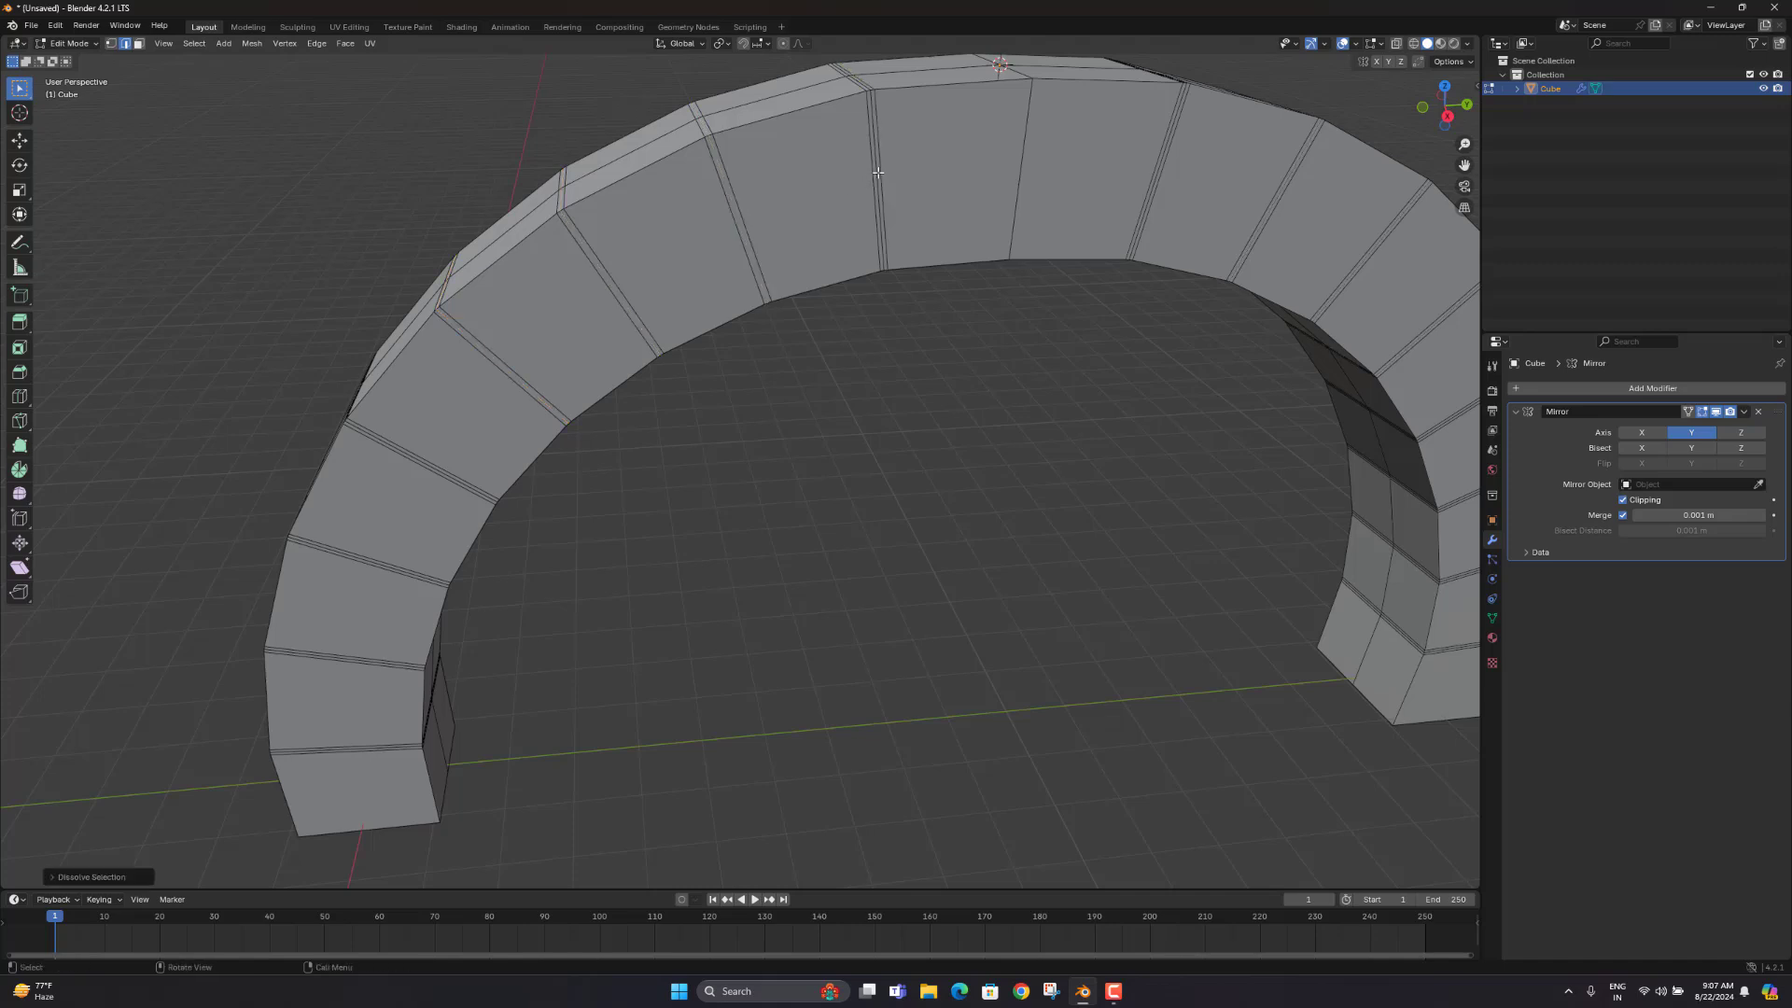
middle_click_drag(497, 352, 548, 345)
key("ctrl+z")
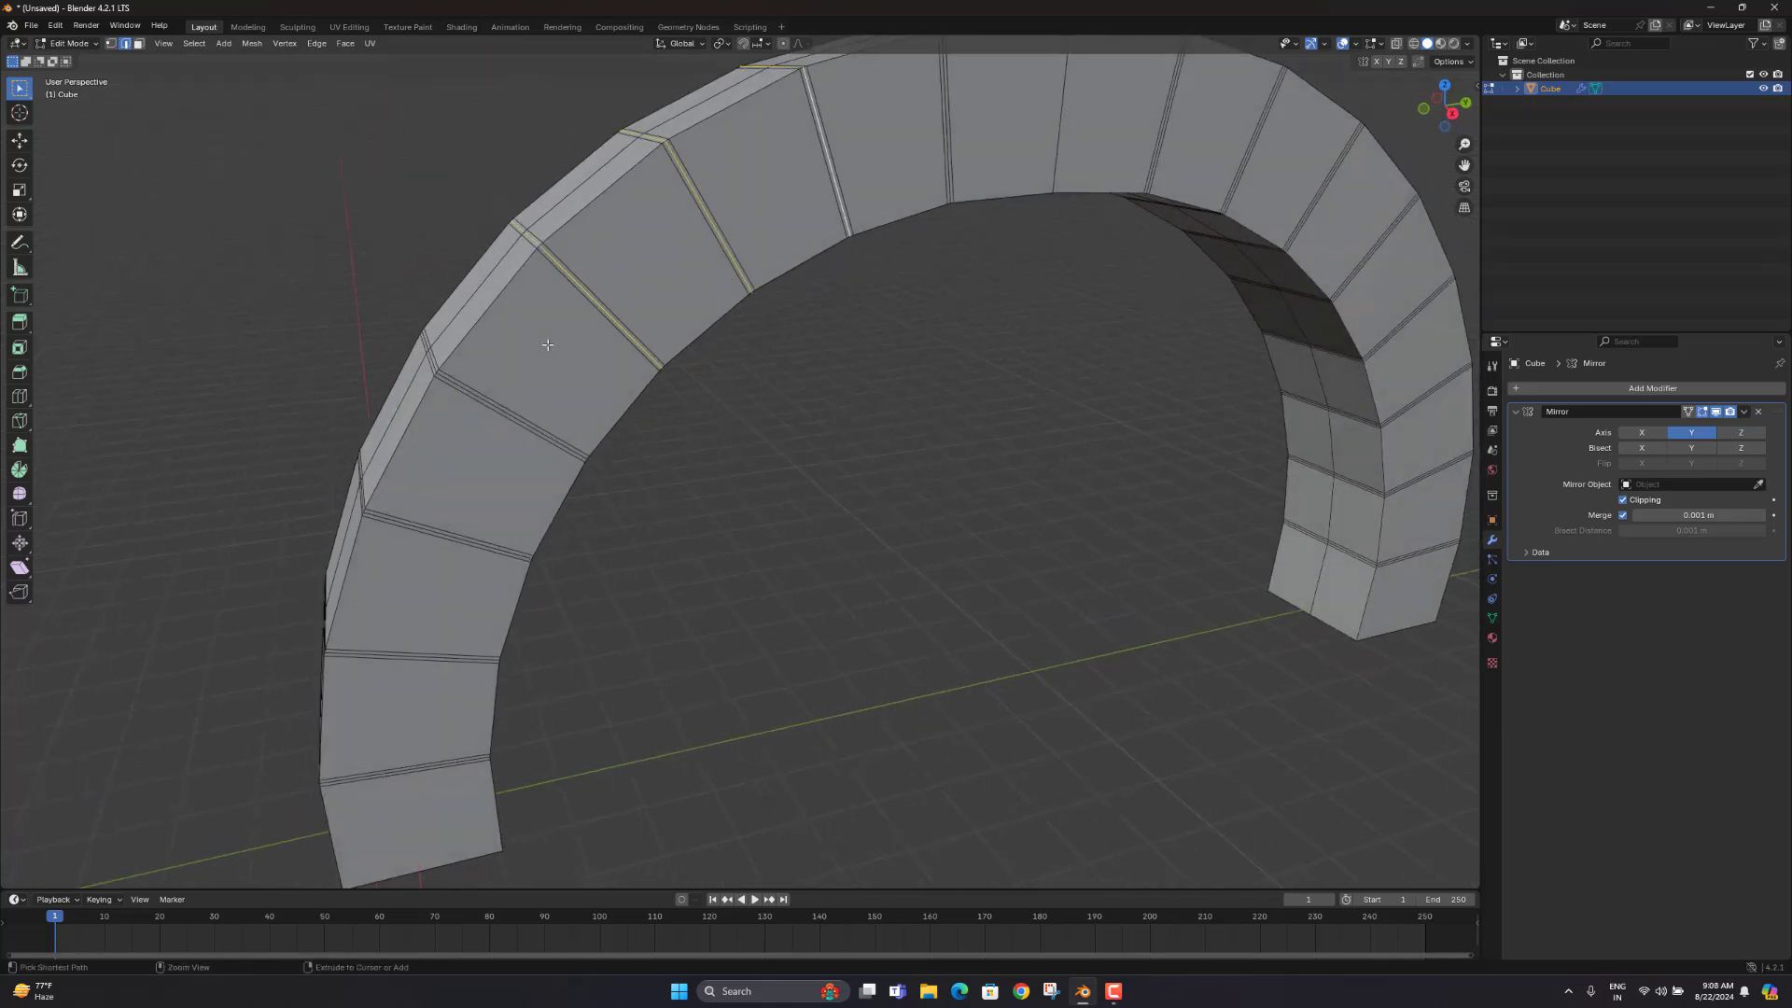
Step: Add the middle edge loops of the five remaining bevelled joints on the editable half to the selection
middle_click_drag(560, 340, 843, 305)
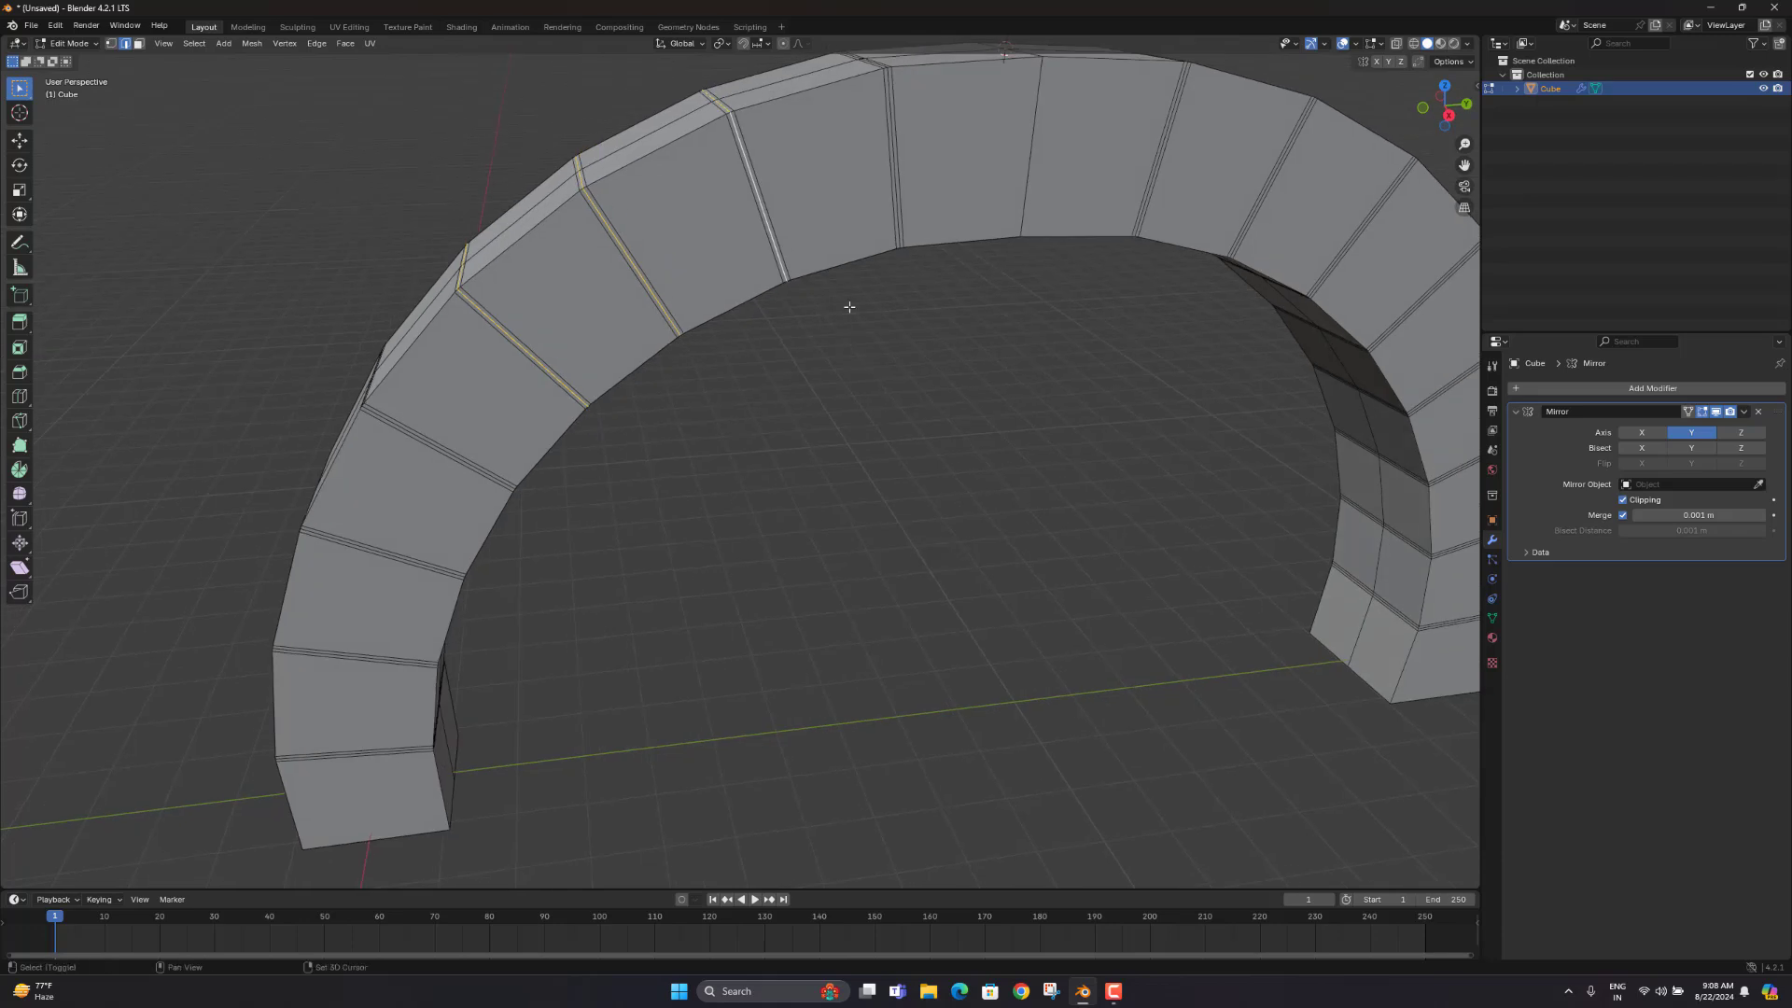
left_click(894, 165, "alt+shift")
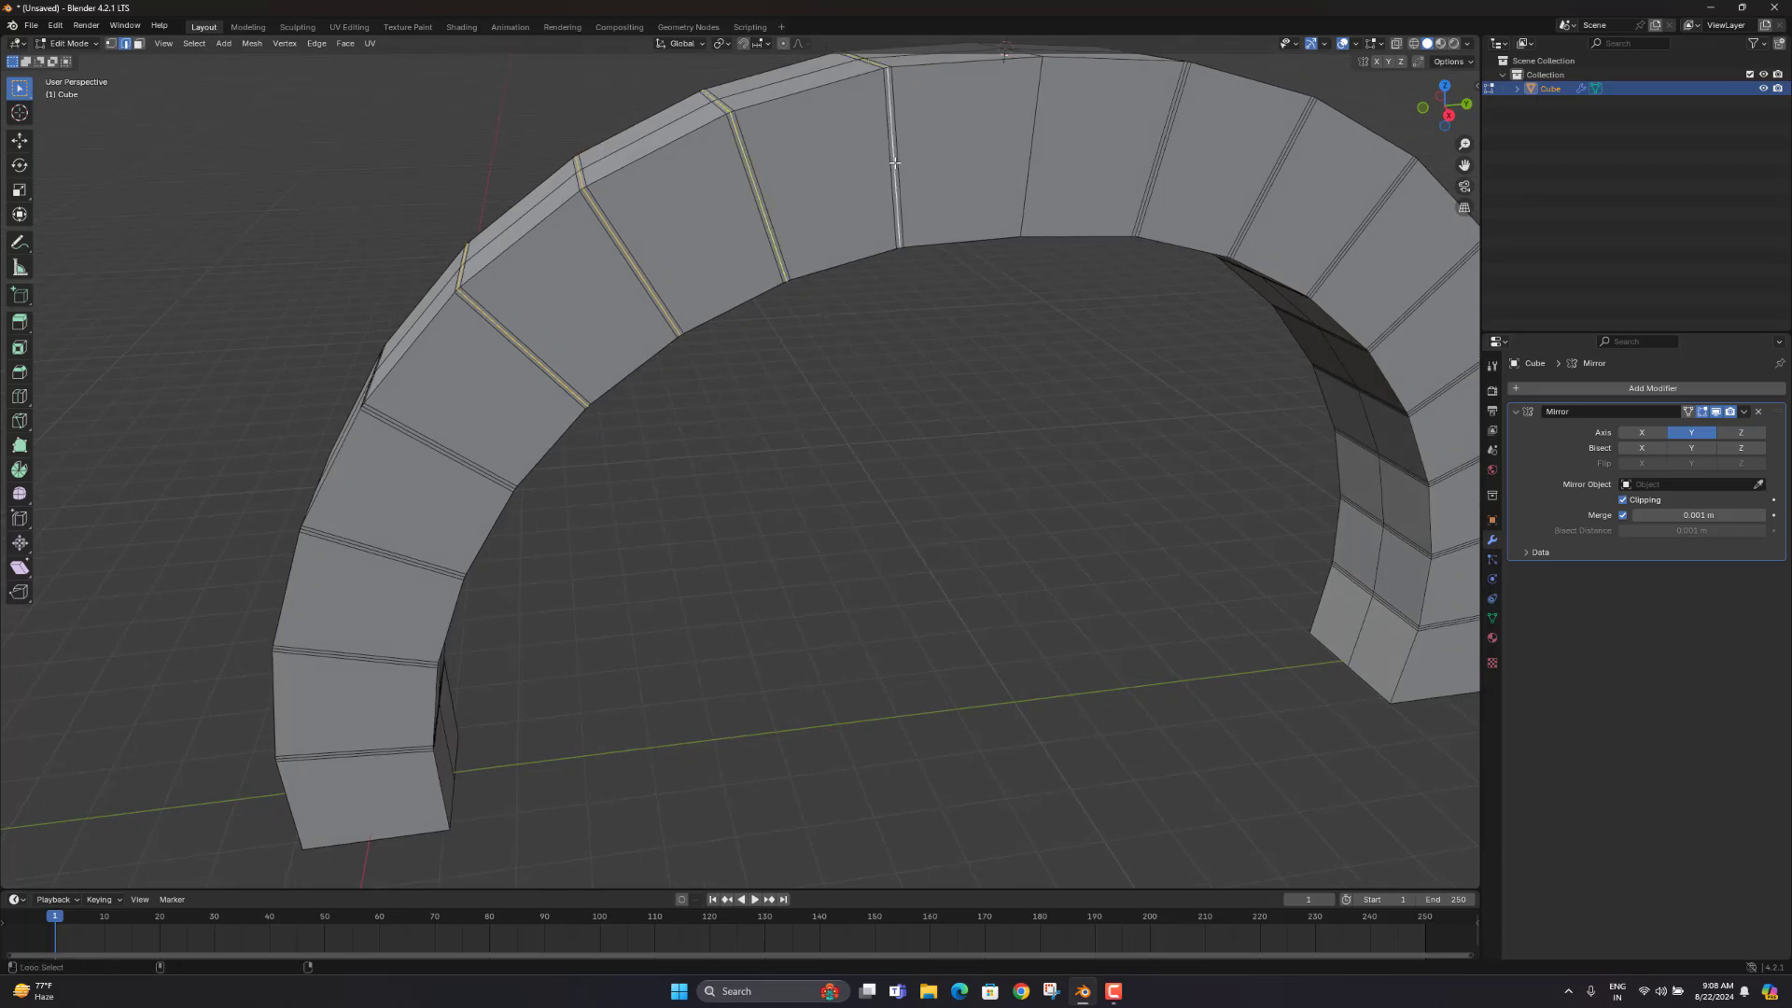
left_click(466, 462, "alt+shift")
middle_click_drag(467, 465, 470, 477)
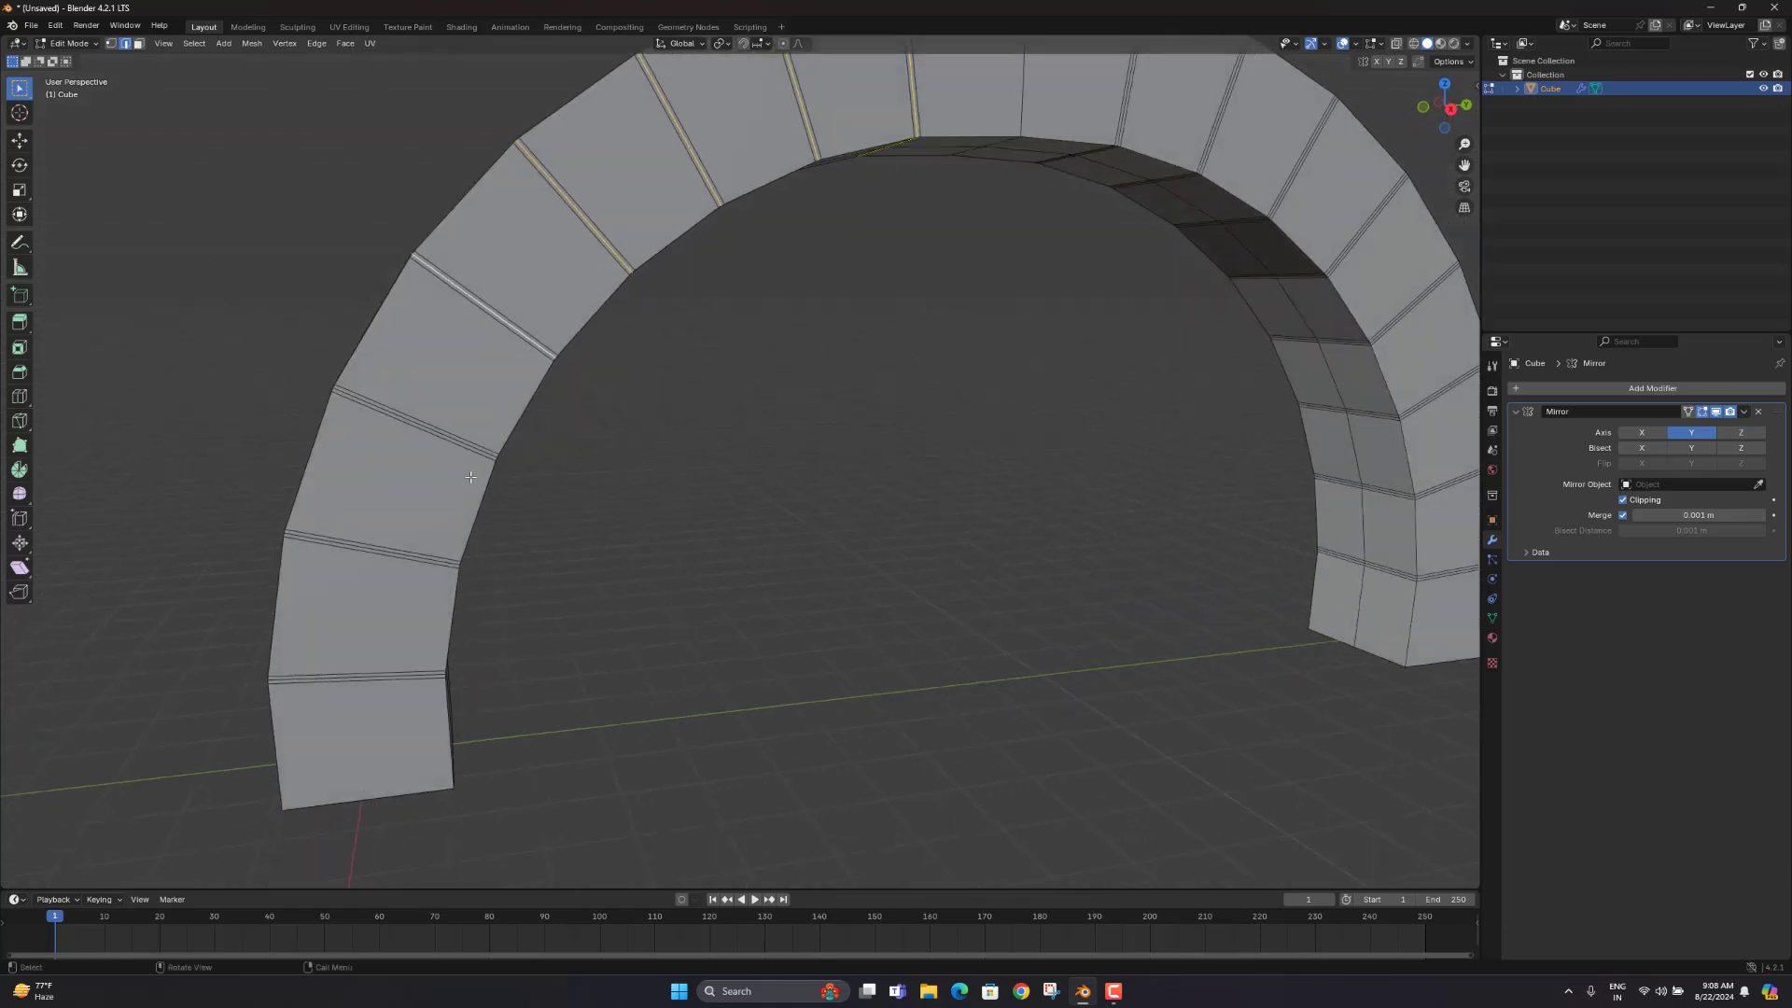
scroll(453, 488, "up", 2)
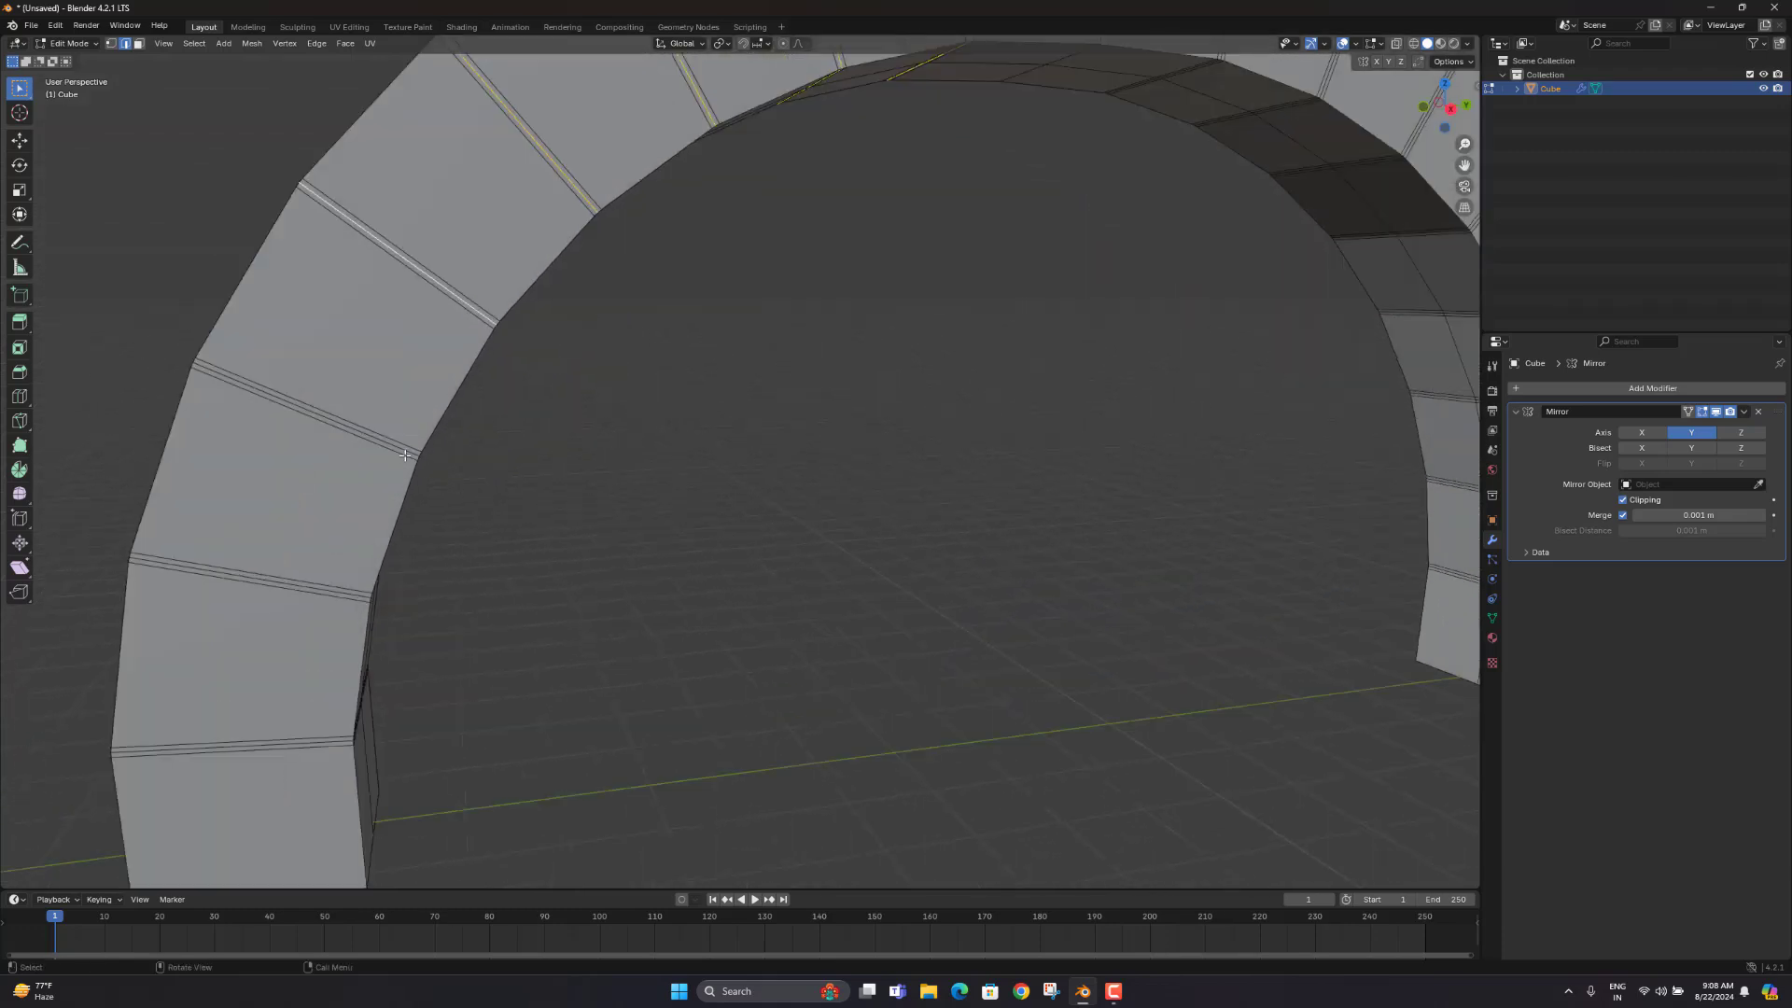
left_click(396, 448, "alt+shift")
left_click(293, 584, "alt+shift")
middle_click_drag(293, 584, 291, 596)
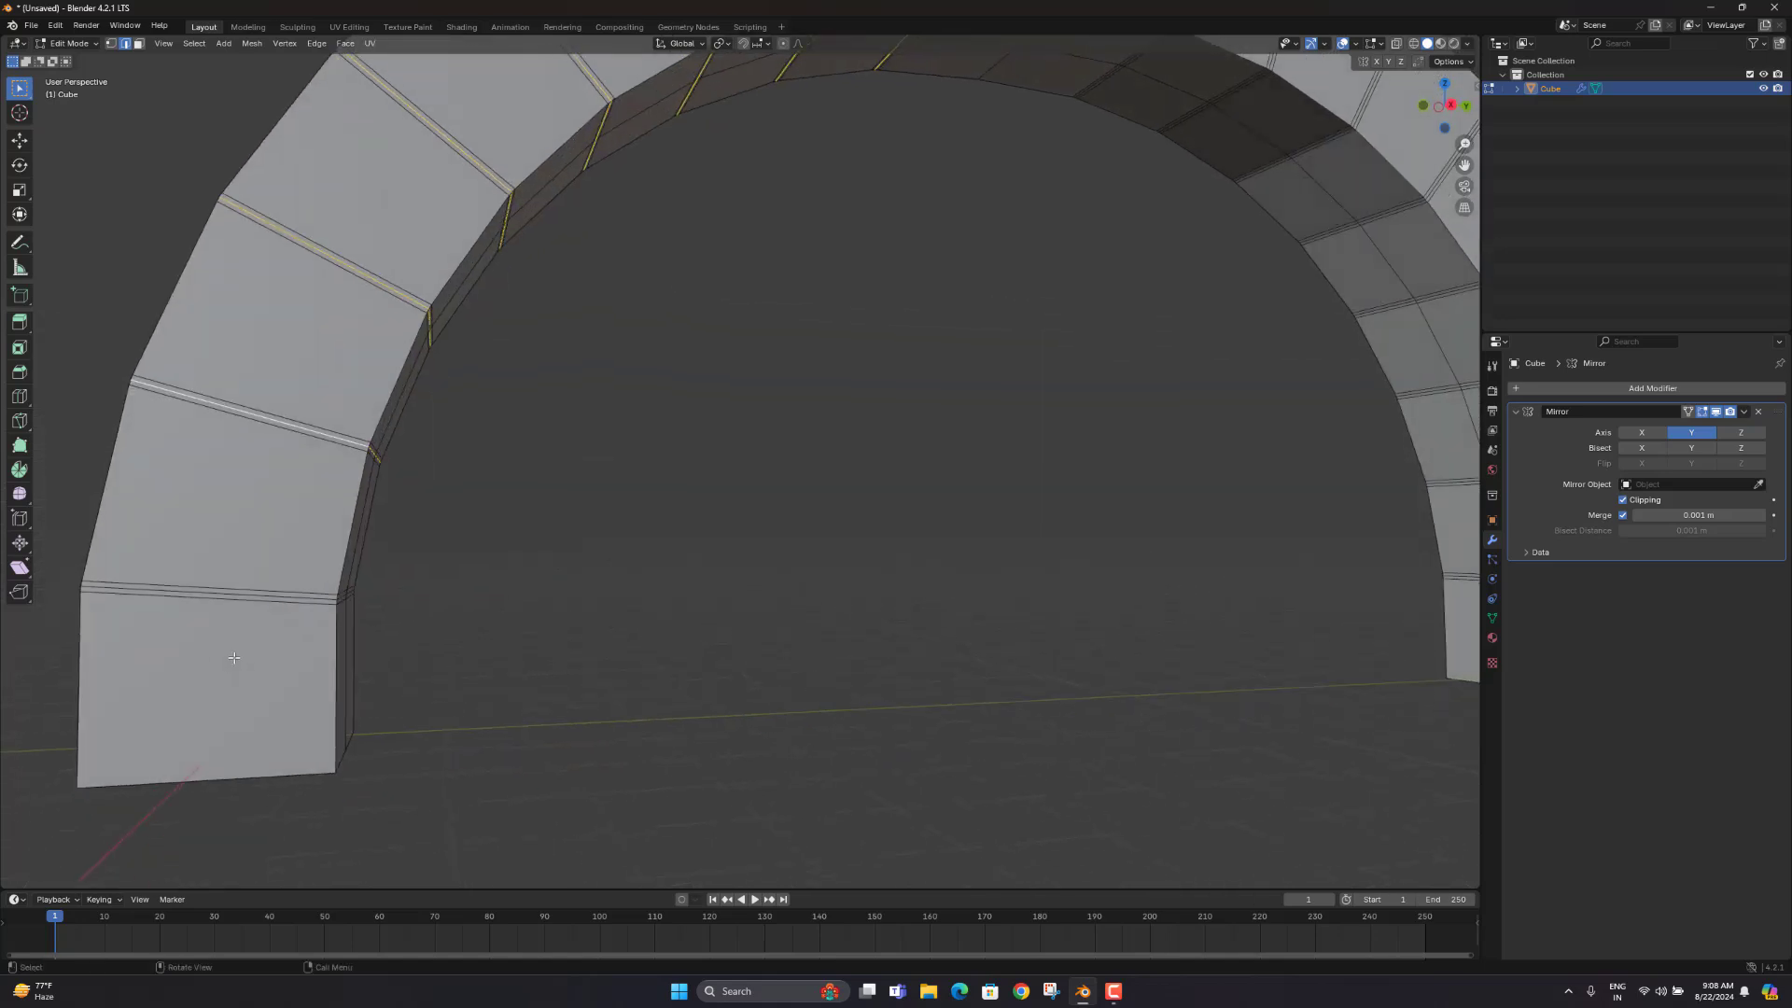
left_click(291, 595, "alt+shift")
scroll(566, 536, "down", 3)
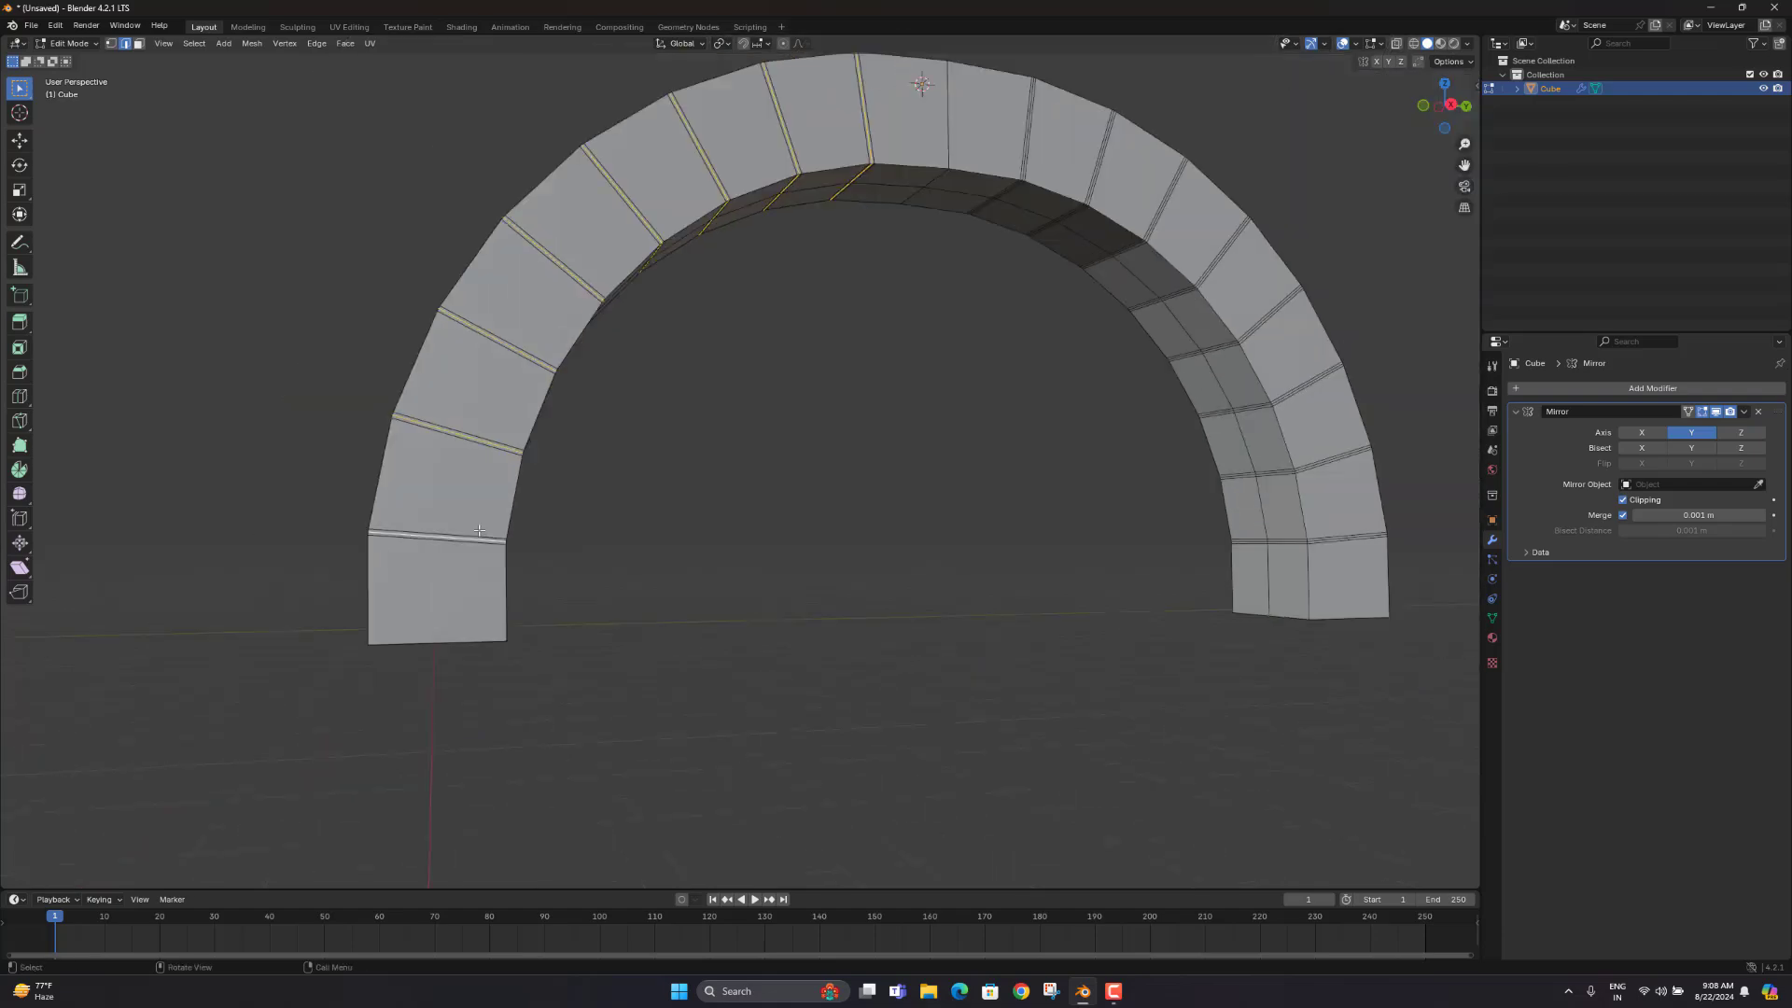
Step: Try to scale down the eight selected middle edge loops and cancel the scaling
middle_click_drag(566, 536, 536, 591)
scroll(624, 456, "up", 4)
middle_click_drag(653, 359, 778, 639, "shift")
scroll(778, 640, "down", 2)
key("s")
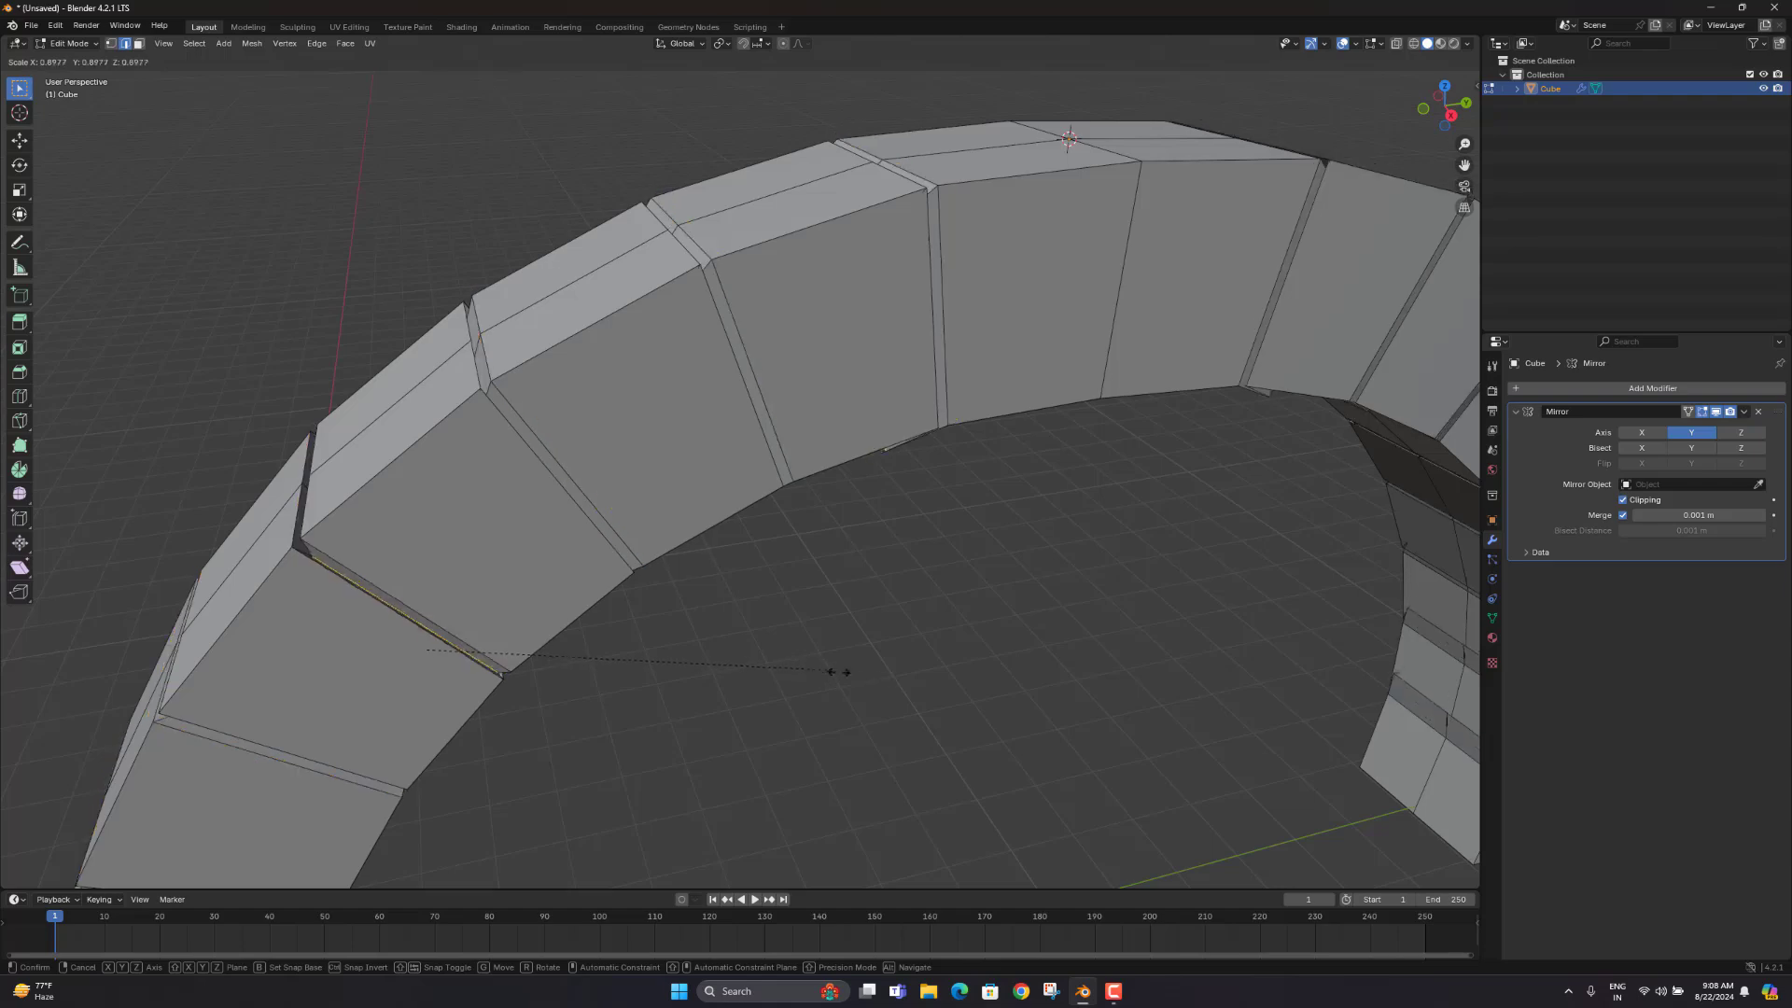
right_click(866, 662)
scroll(833, 636, "down", 3)
middle_click_drag(795, 583, 755, 520)
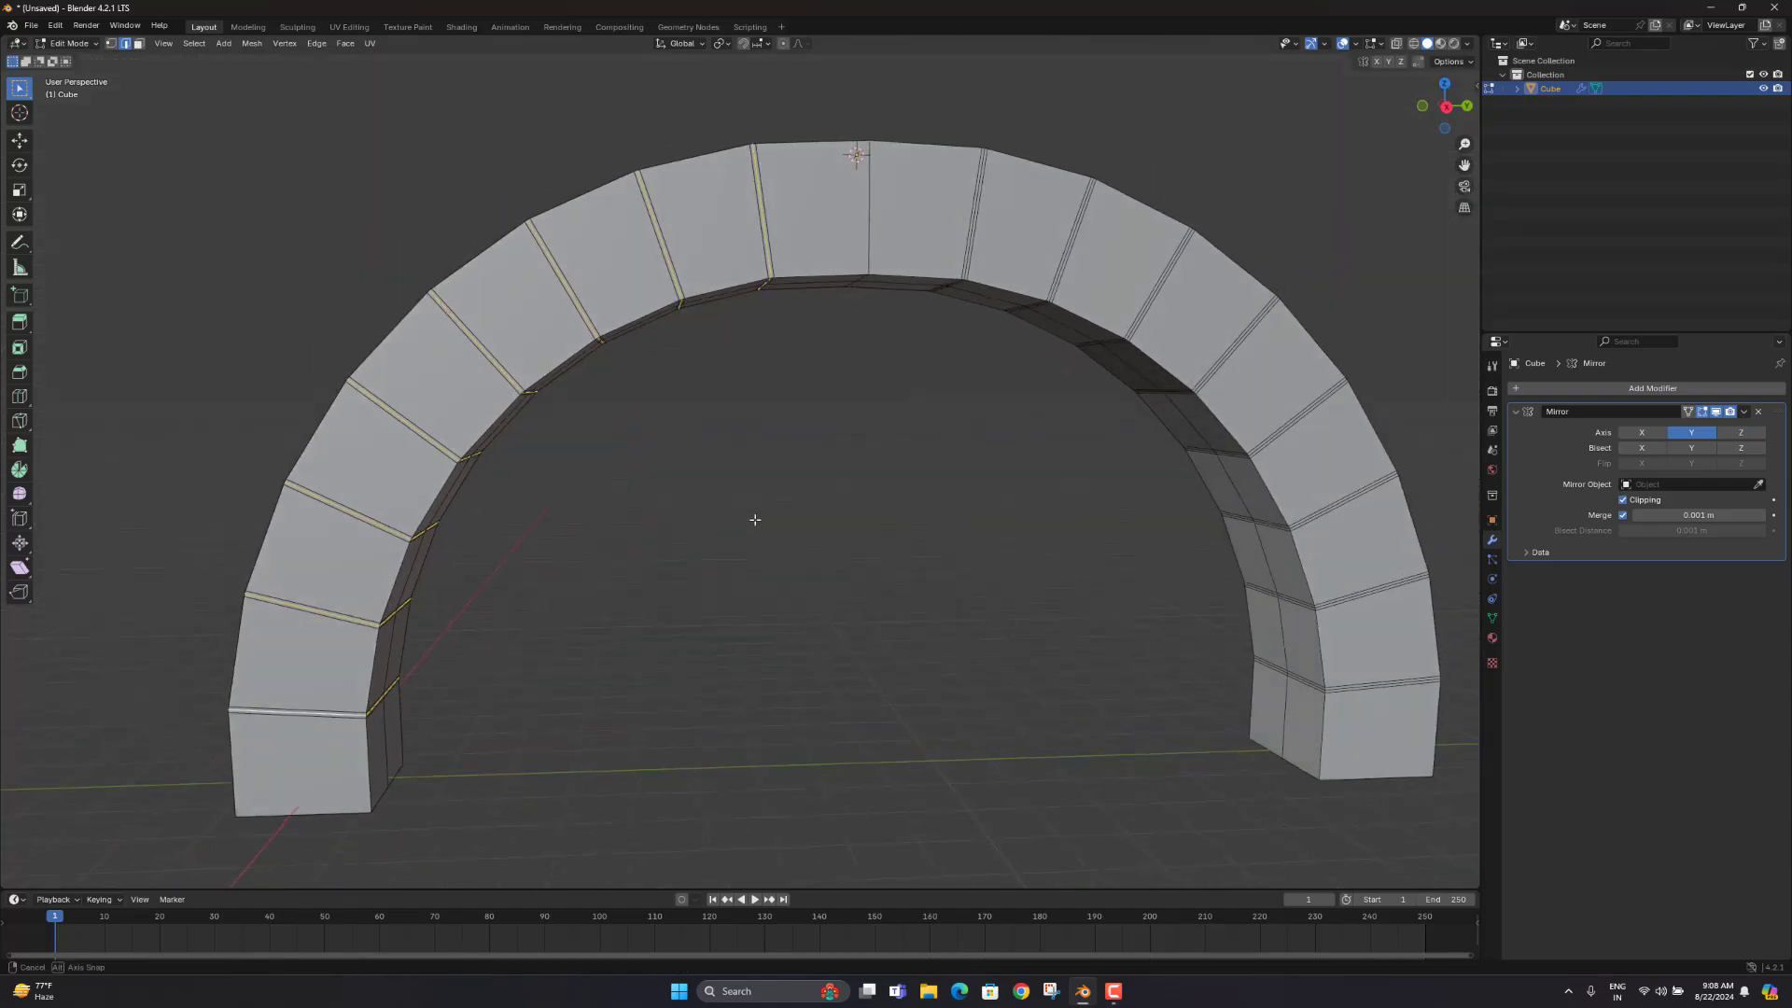
Step: Undo the loop selections and the two-segment bevel, back to the eight selected cross-section loops
key("ctrl+z")
key("ctrl+z")
key("ctrl+z")
key("ctrl+z")
key("ctrl+z")
key("ctrl+z")
key("ctrl+z")
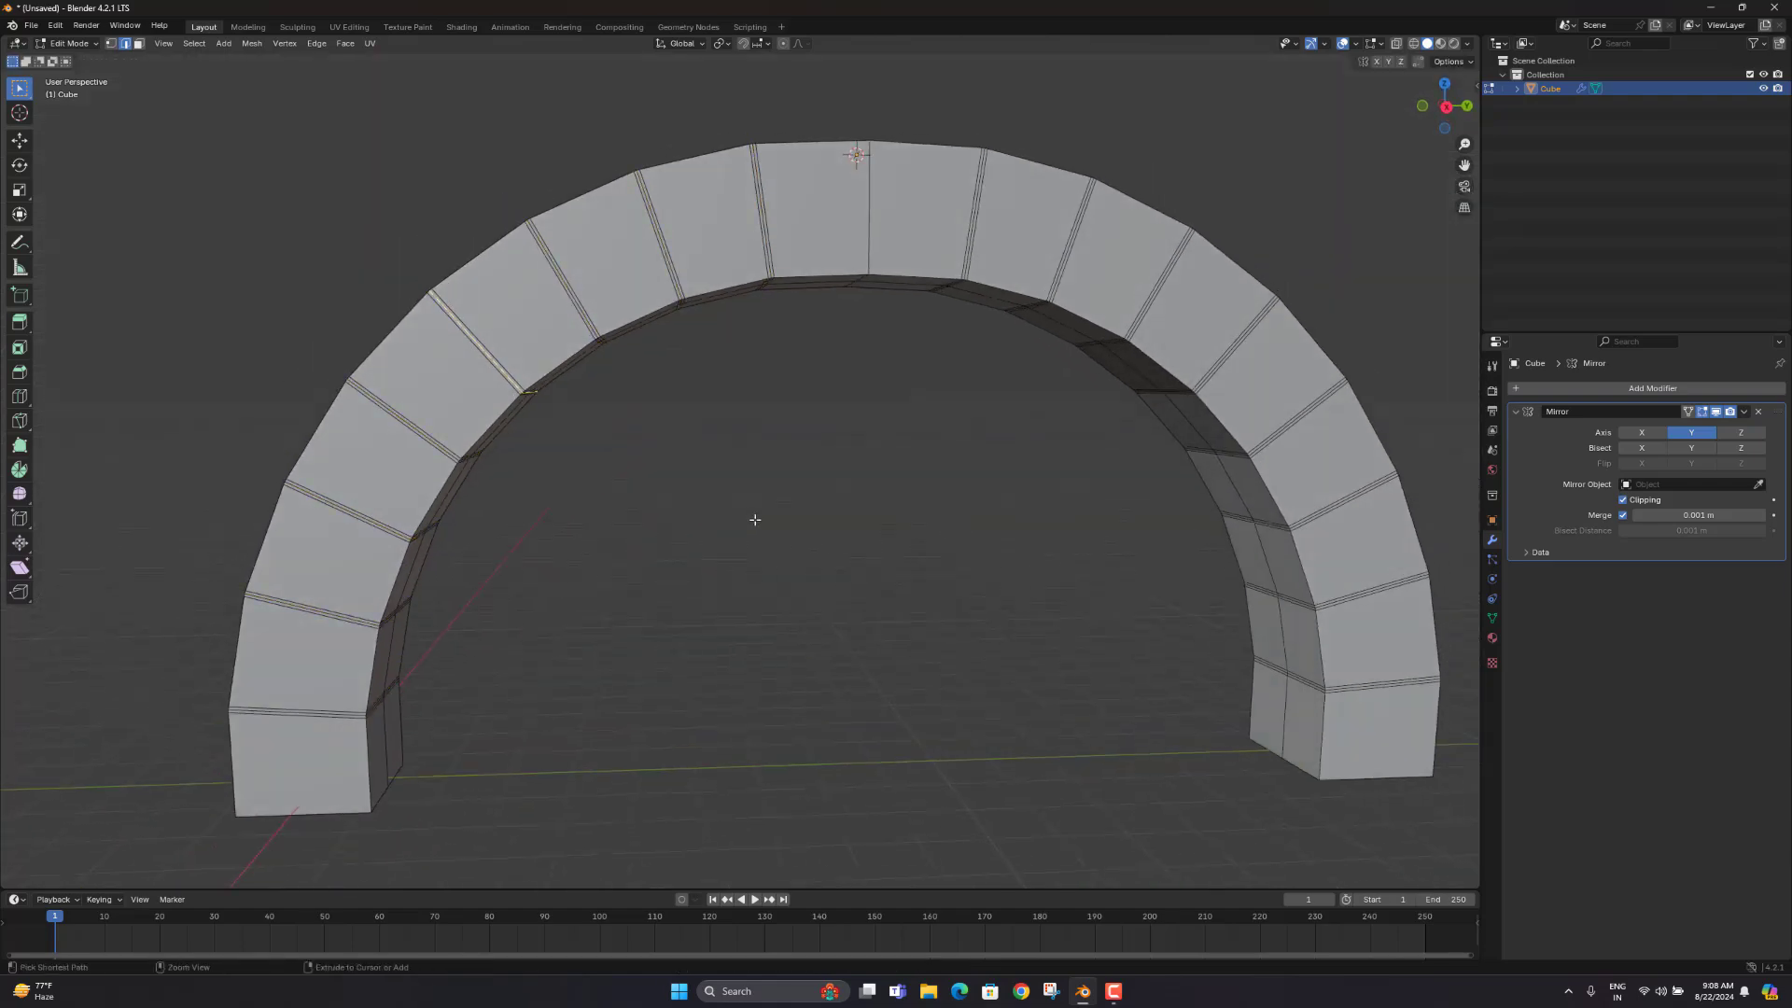
key("ctrl+z")
key("ctrl+z")
key("ctrl+z")
middle_click_drag(684, 479, 726, 551)
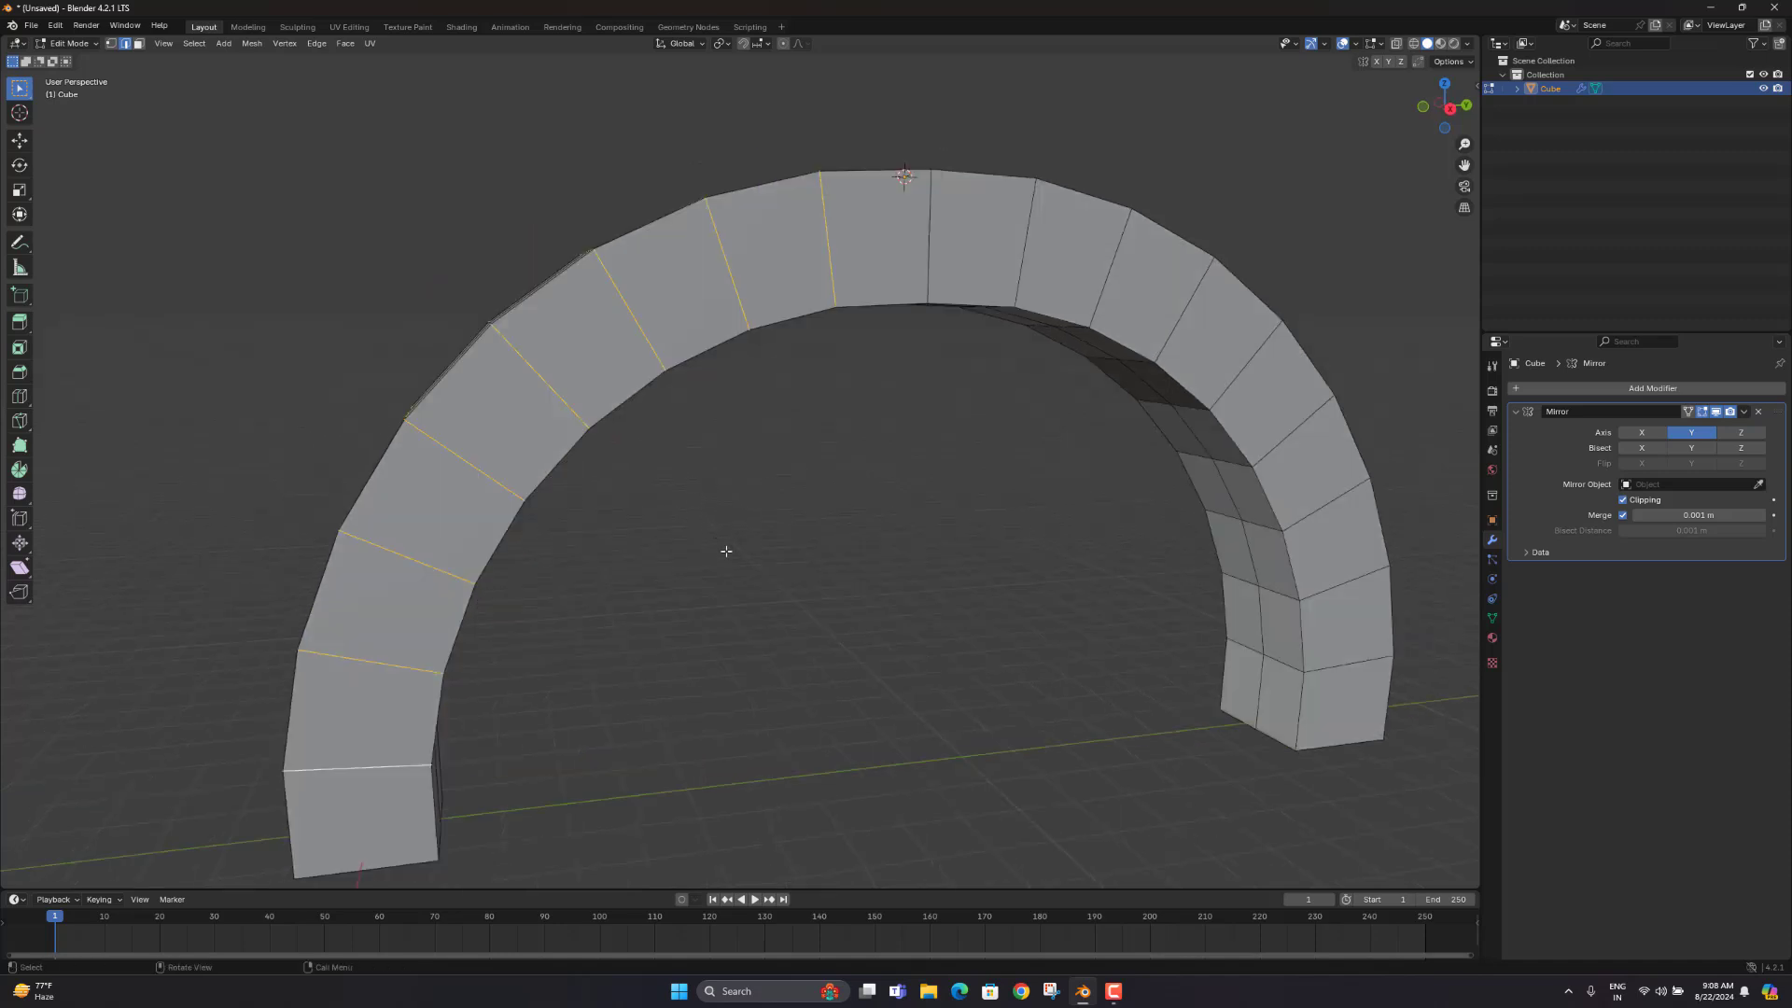
Step: Bevel the eight selected cross-section loops with 1 segment and an offset of about 0.06 m
key("ctrl+b")
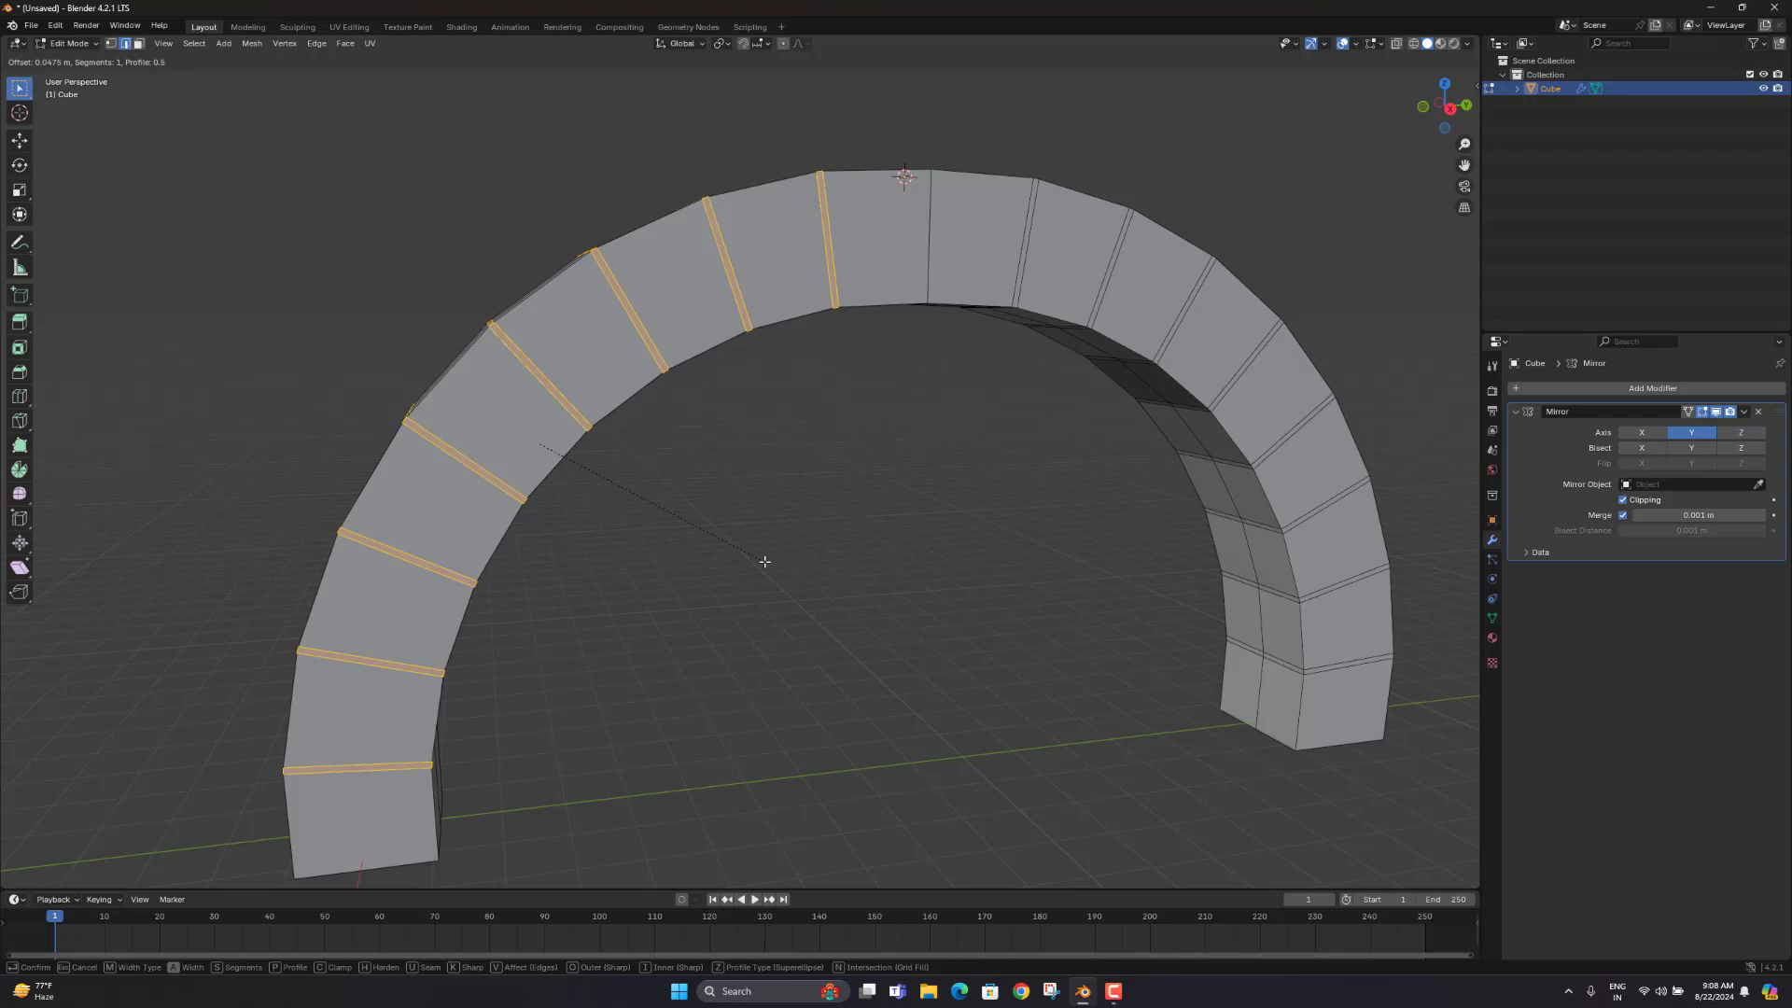
scroll(764, 561, "up", 1)
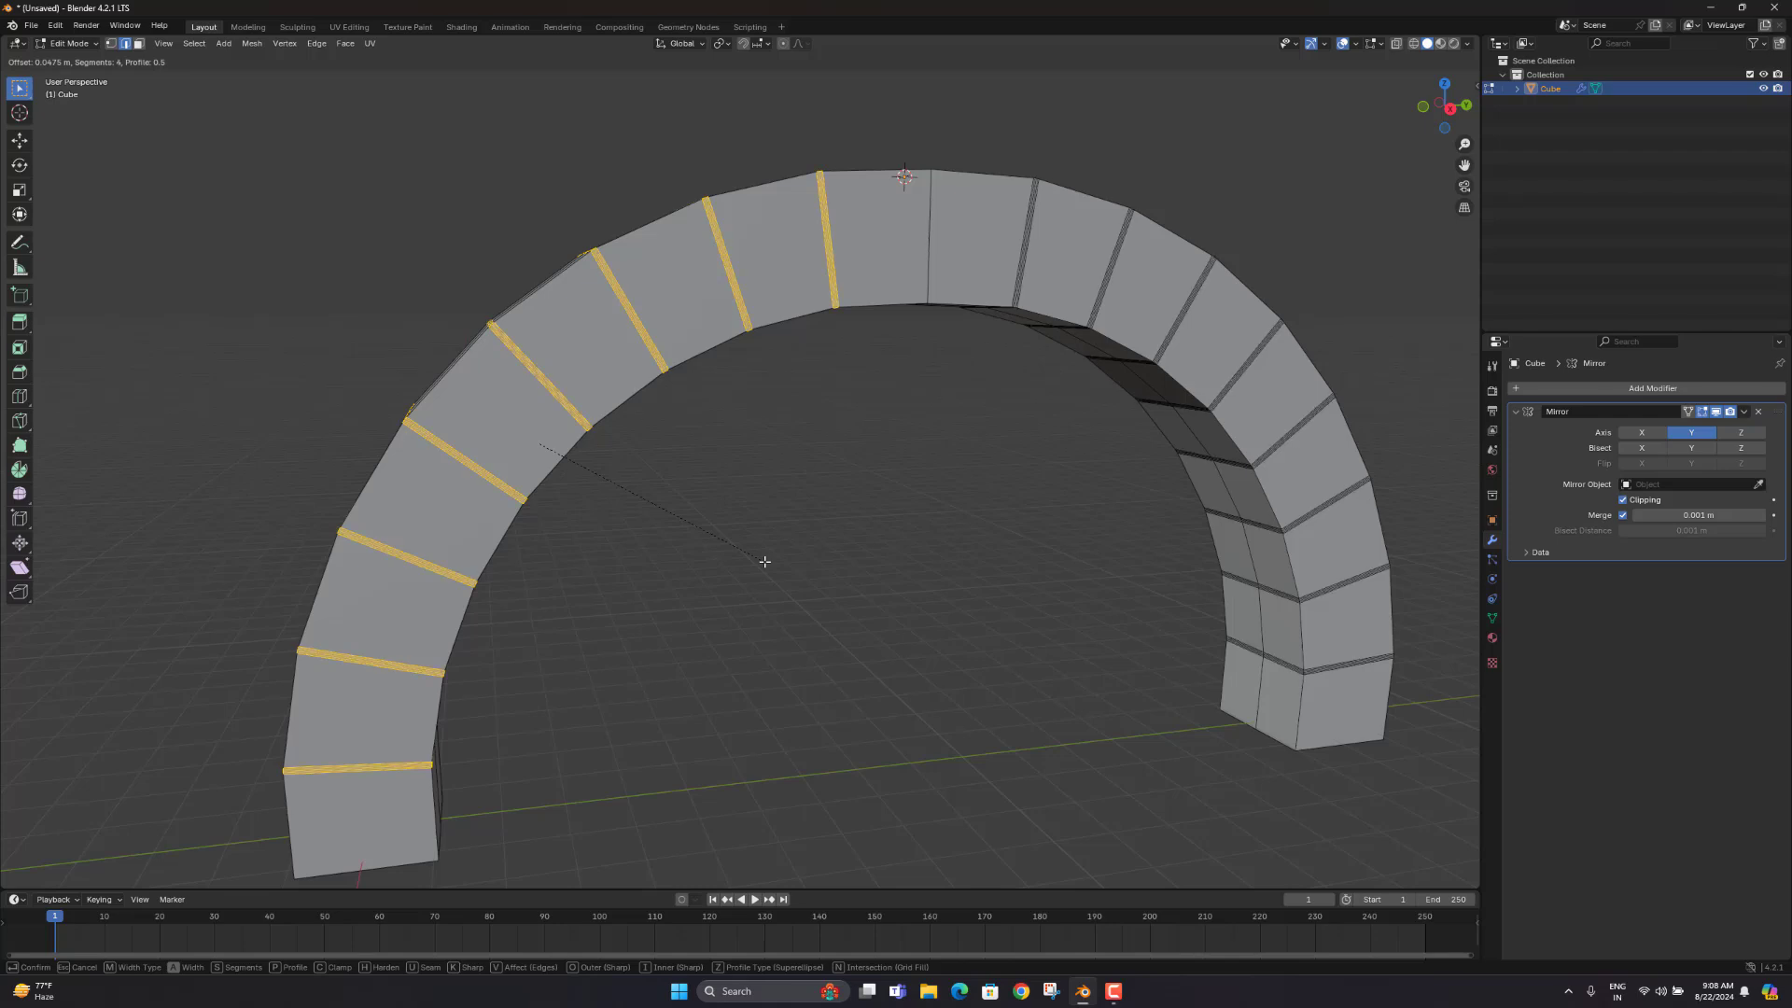
scroll(764, 566, "down", 1)
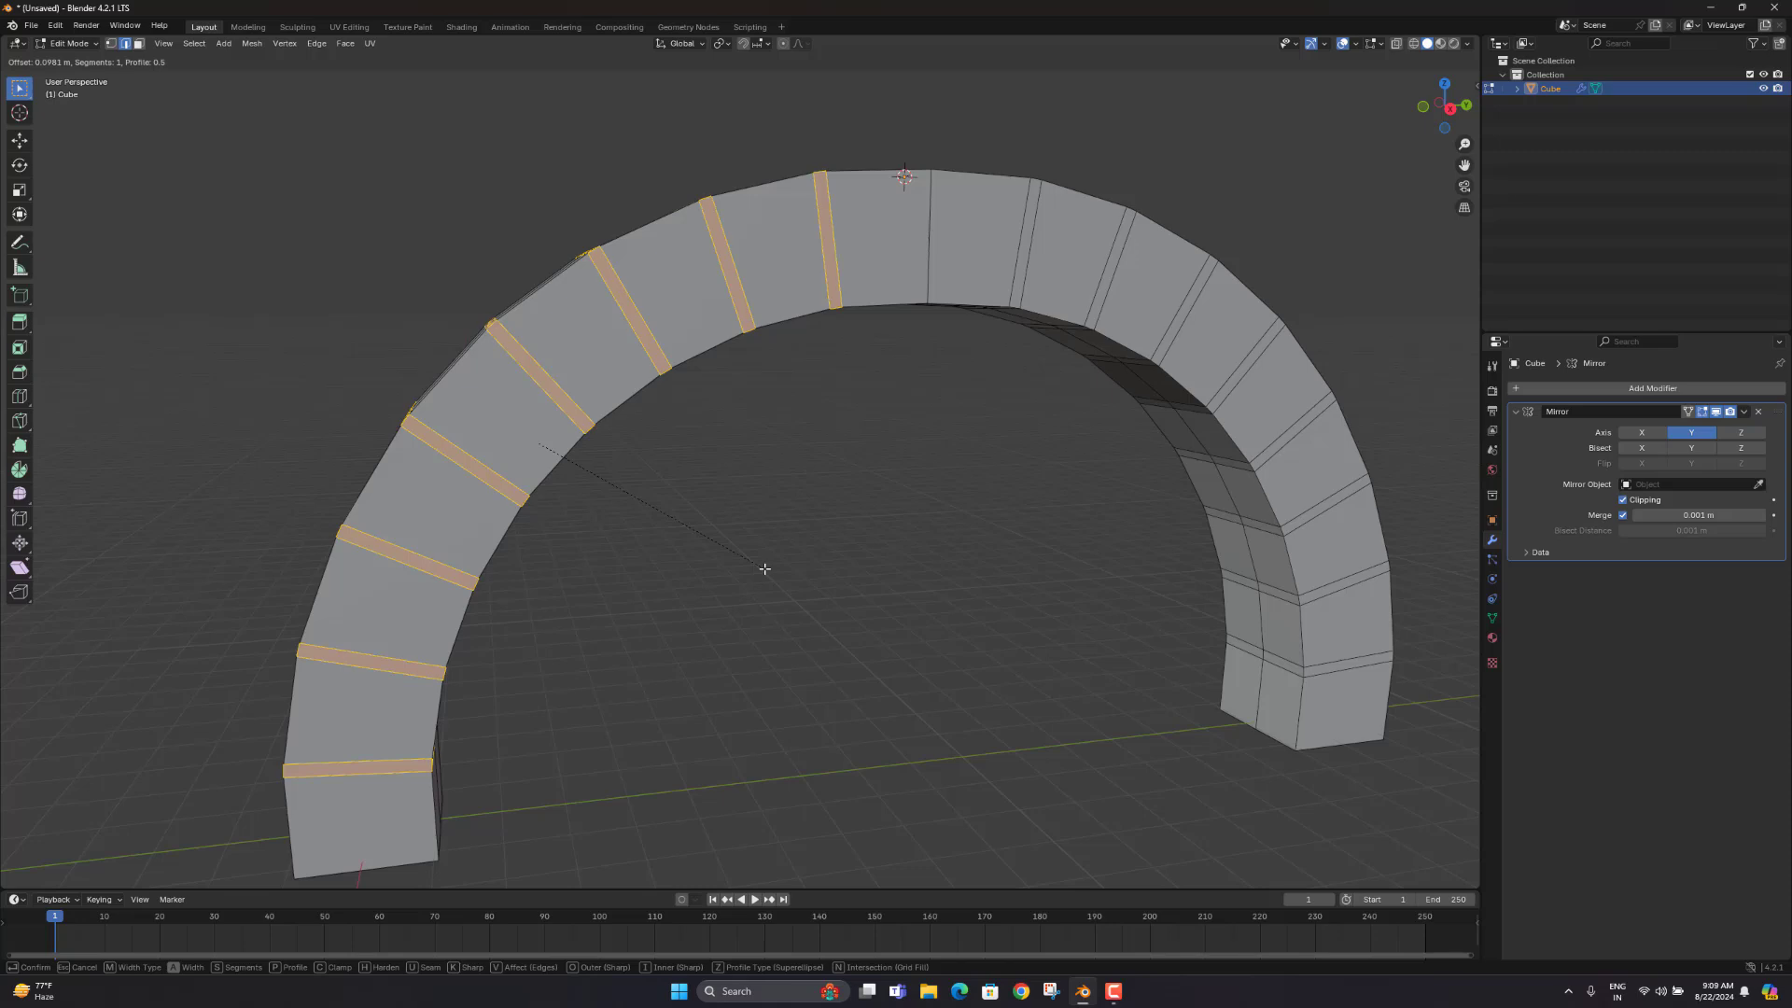
scroll(764, 568, "up", 4)
scroll(765, 568, "down", 4)
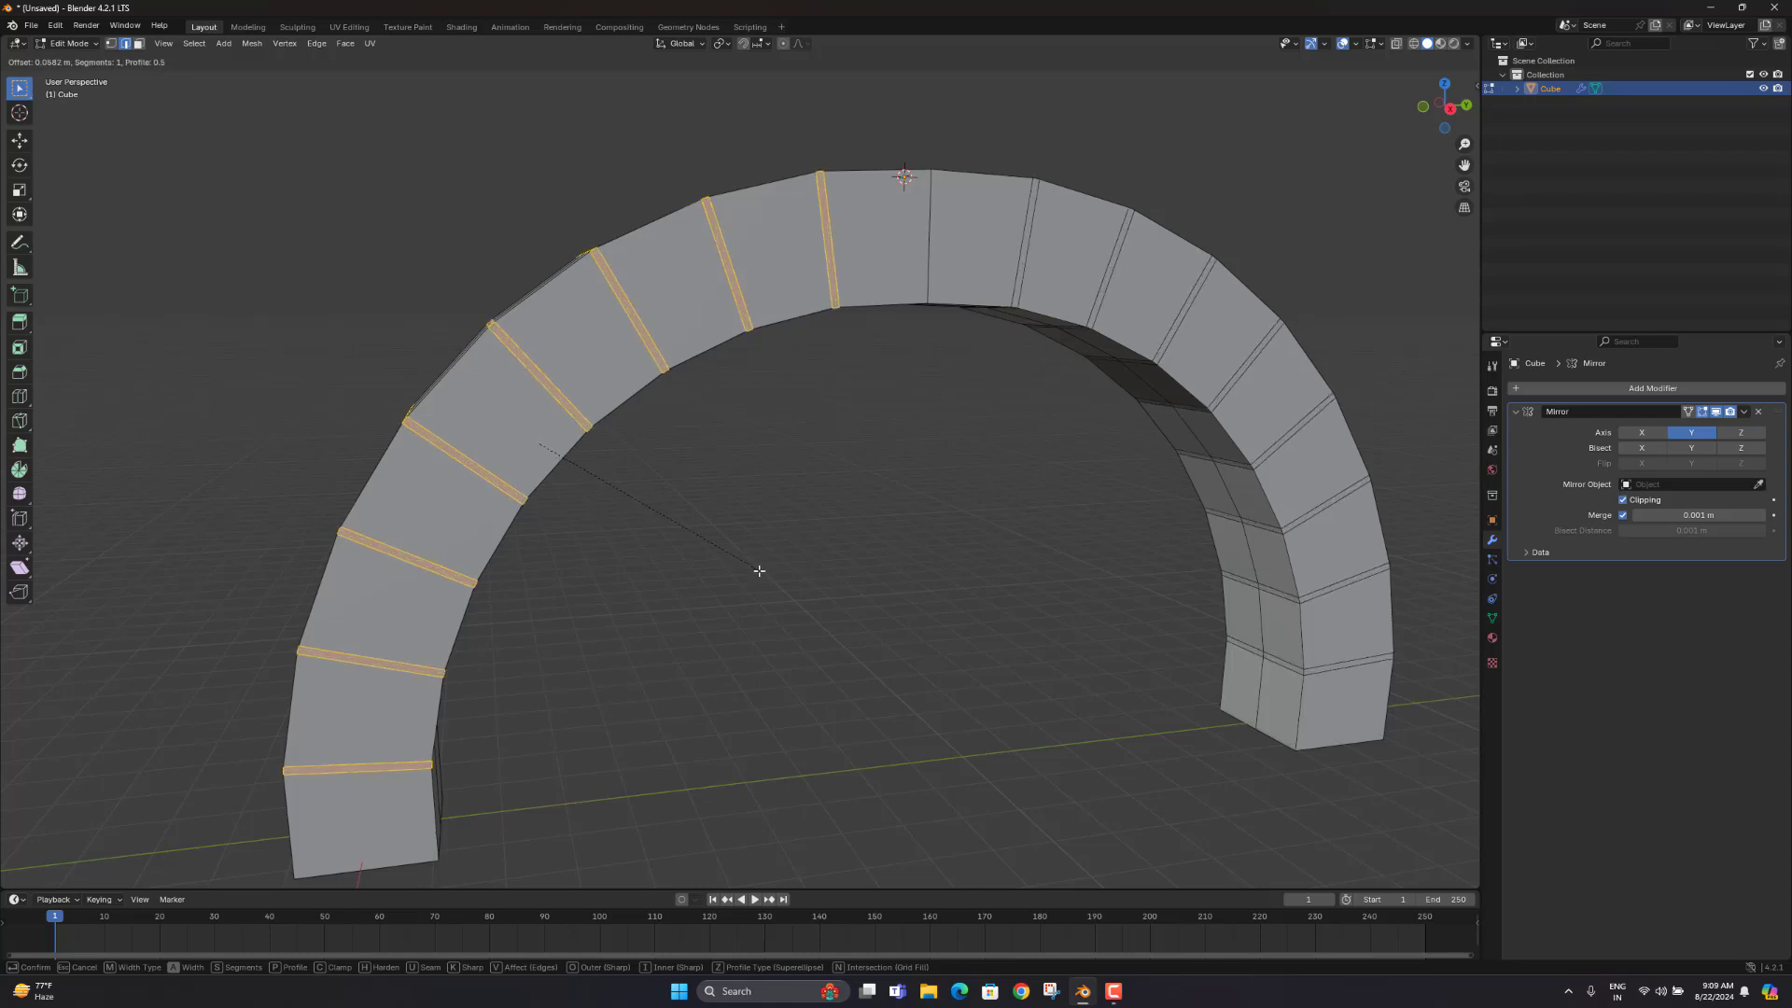
left_click(757, 569)
Step: Extrude the narrow joint faces inward along their normals by about 0.14 m to form grooves between the blocks
scroll(653, 494, "down", 4)
middle_click_drag(653, 495, 623, 470)
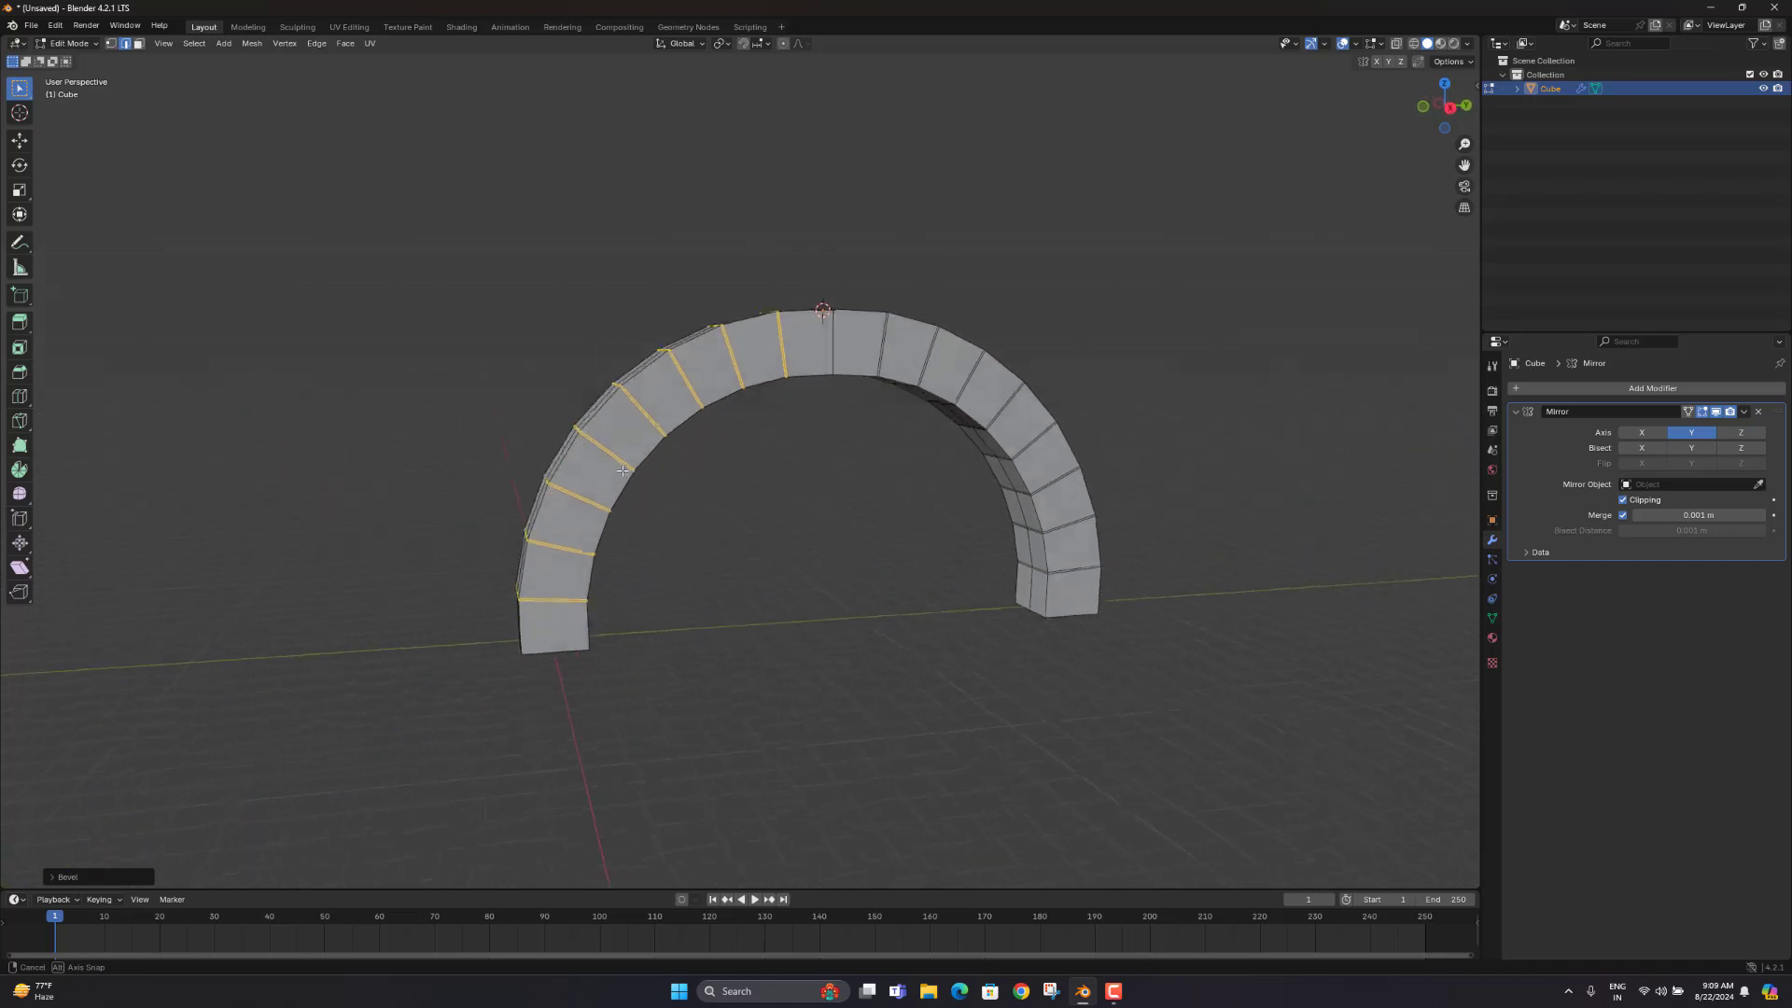
scroll(668, 420, "up", 3)
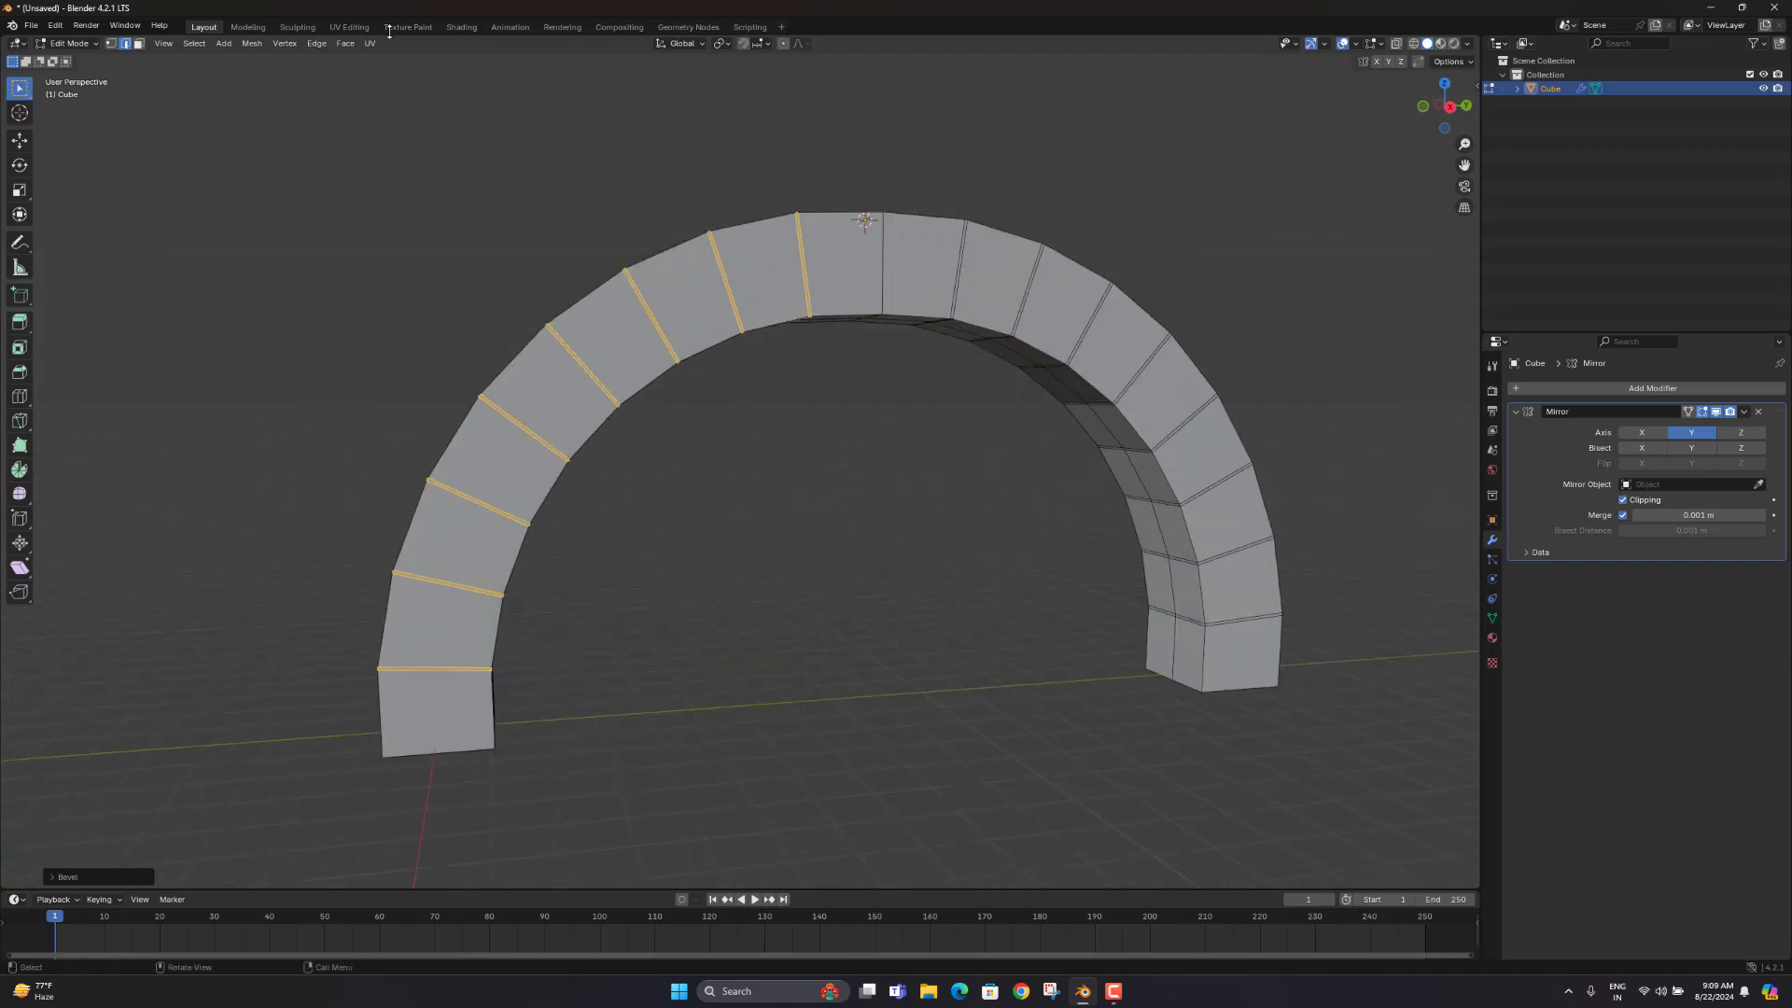
left_click(345, 44)
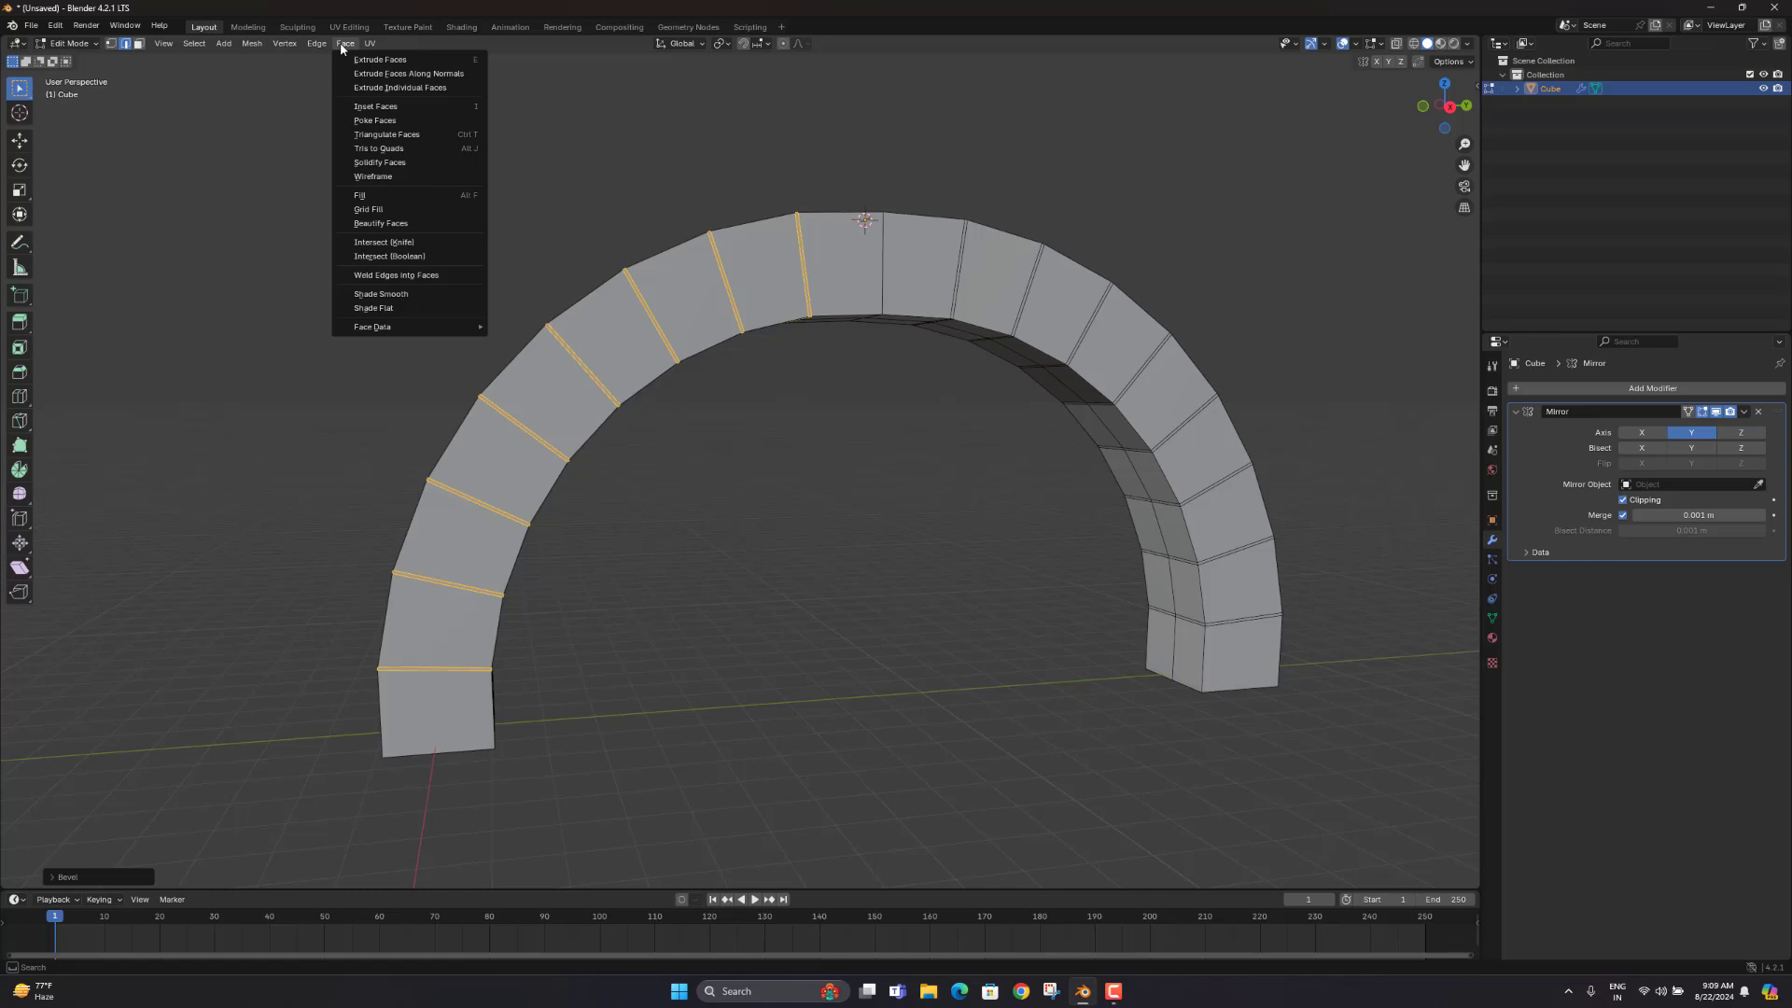
left_click(386, 76)
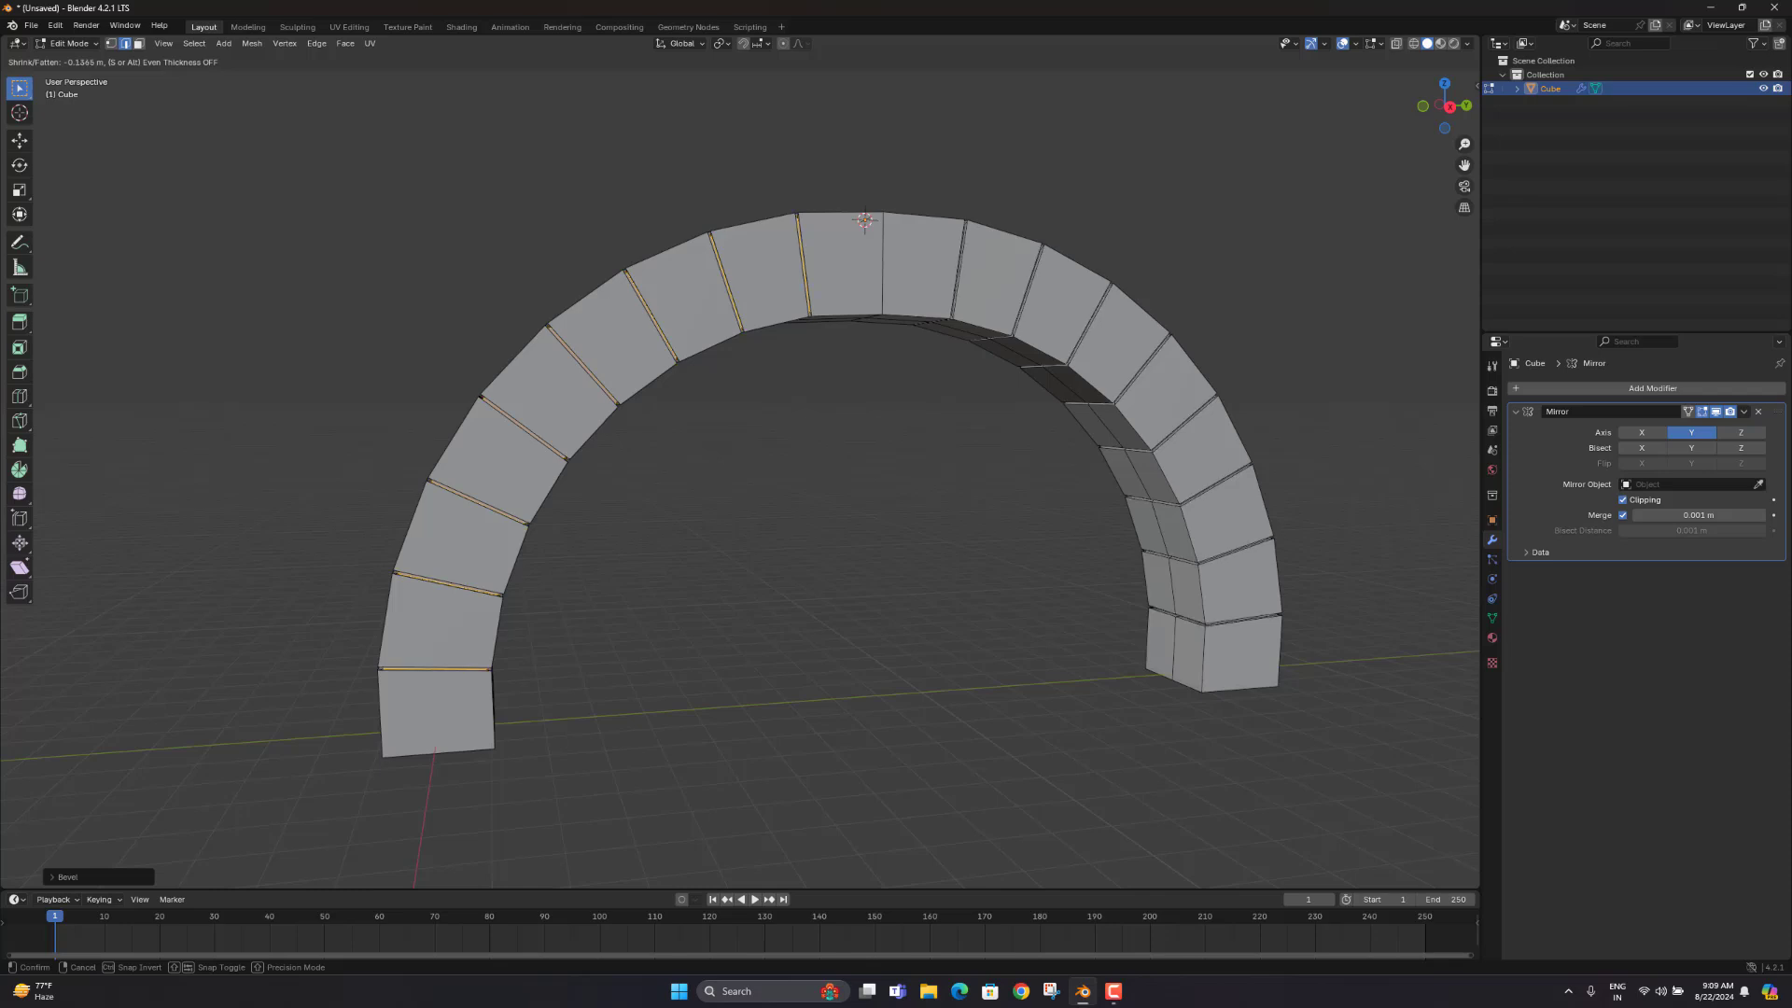
left_click(513, 214)
Step: Switch to face selection and select all the faces of the crown block on the editable half through X-ray
mouse_move(515, 209)
middle_mouse_down()
mouse_move(492, 218)
mouse_move(516, 212)
middle_mouse_up()
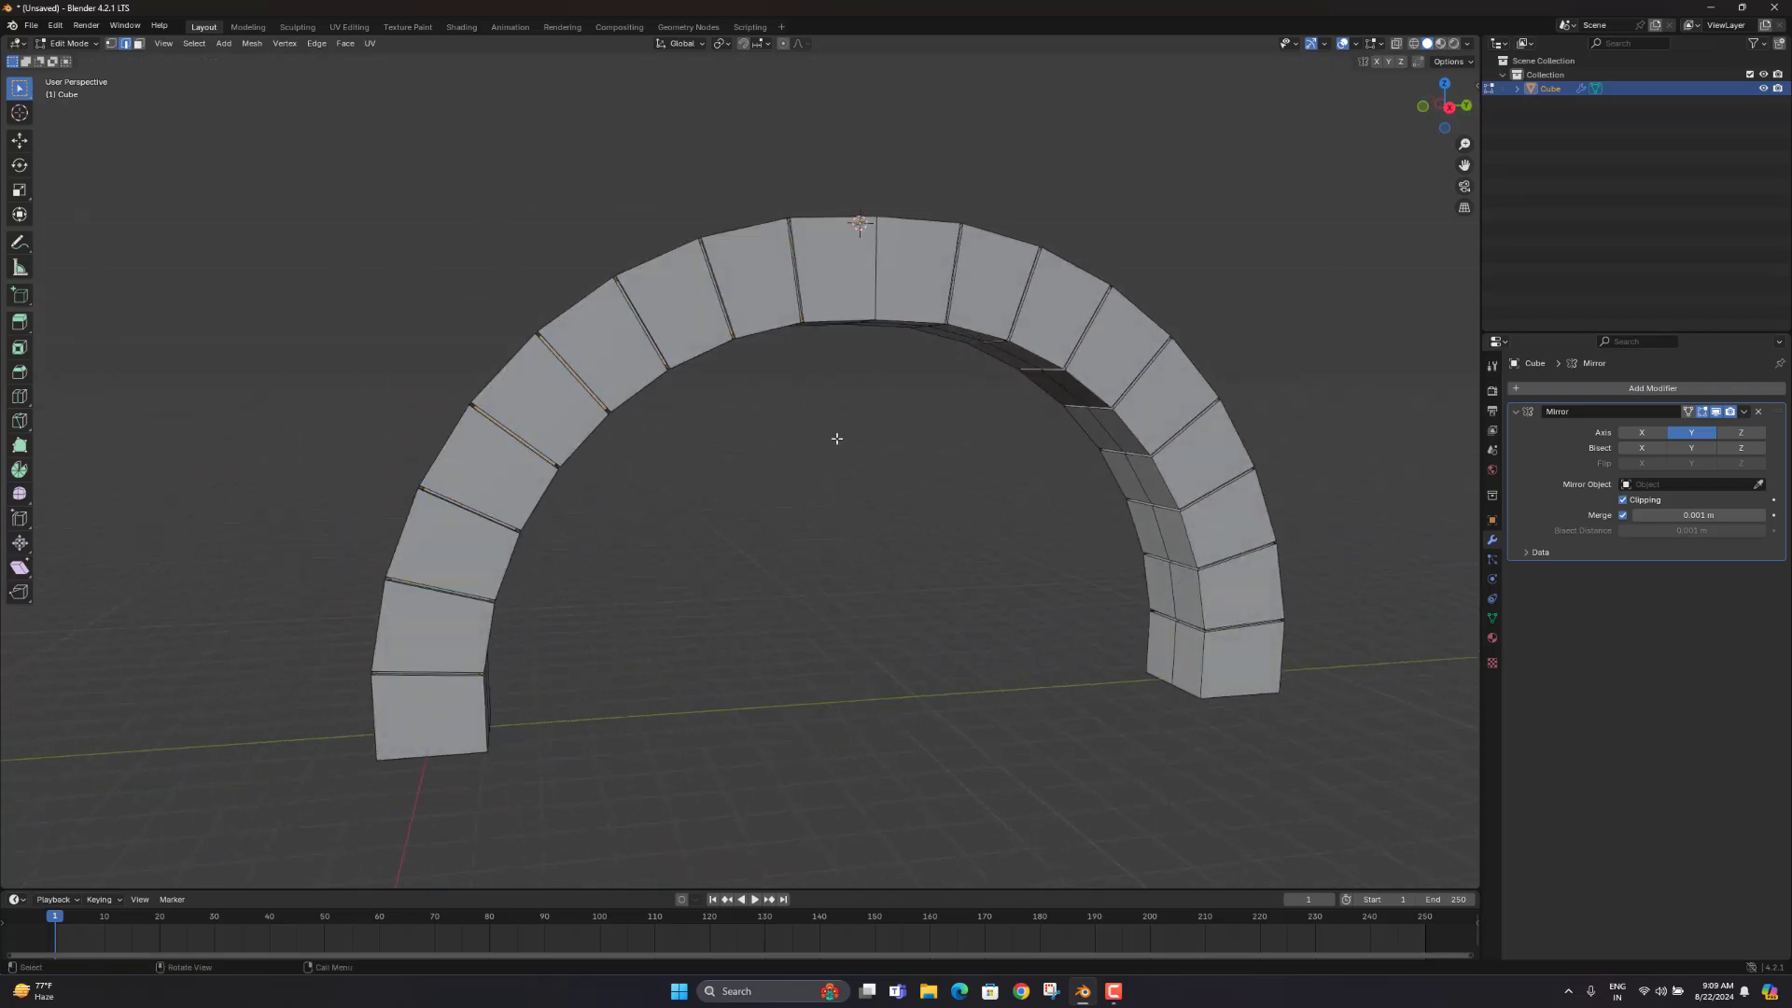
middle_click_drag(836, 432, 734, 357)
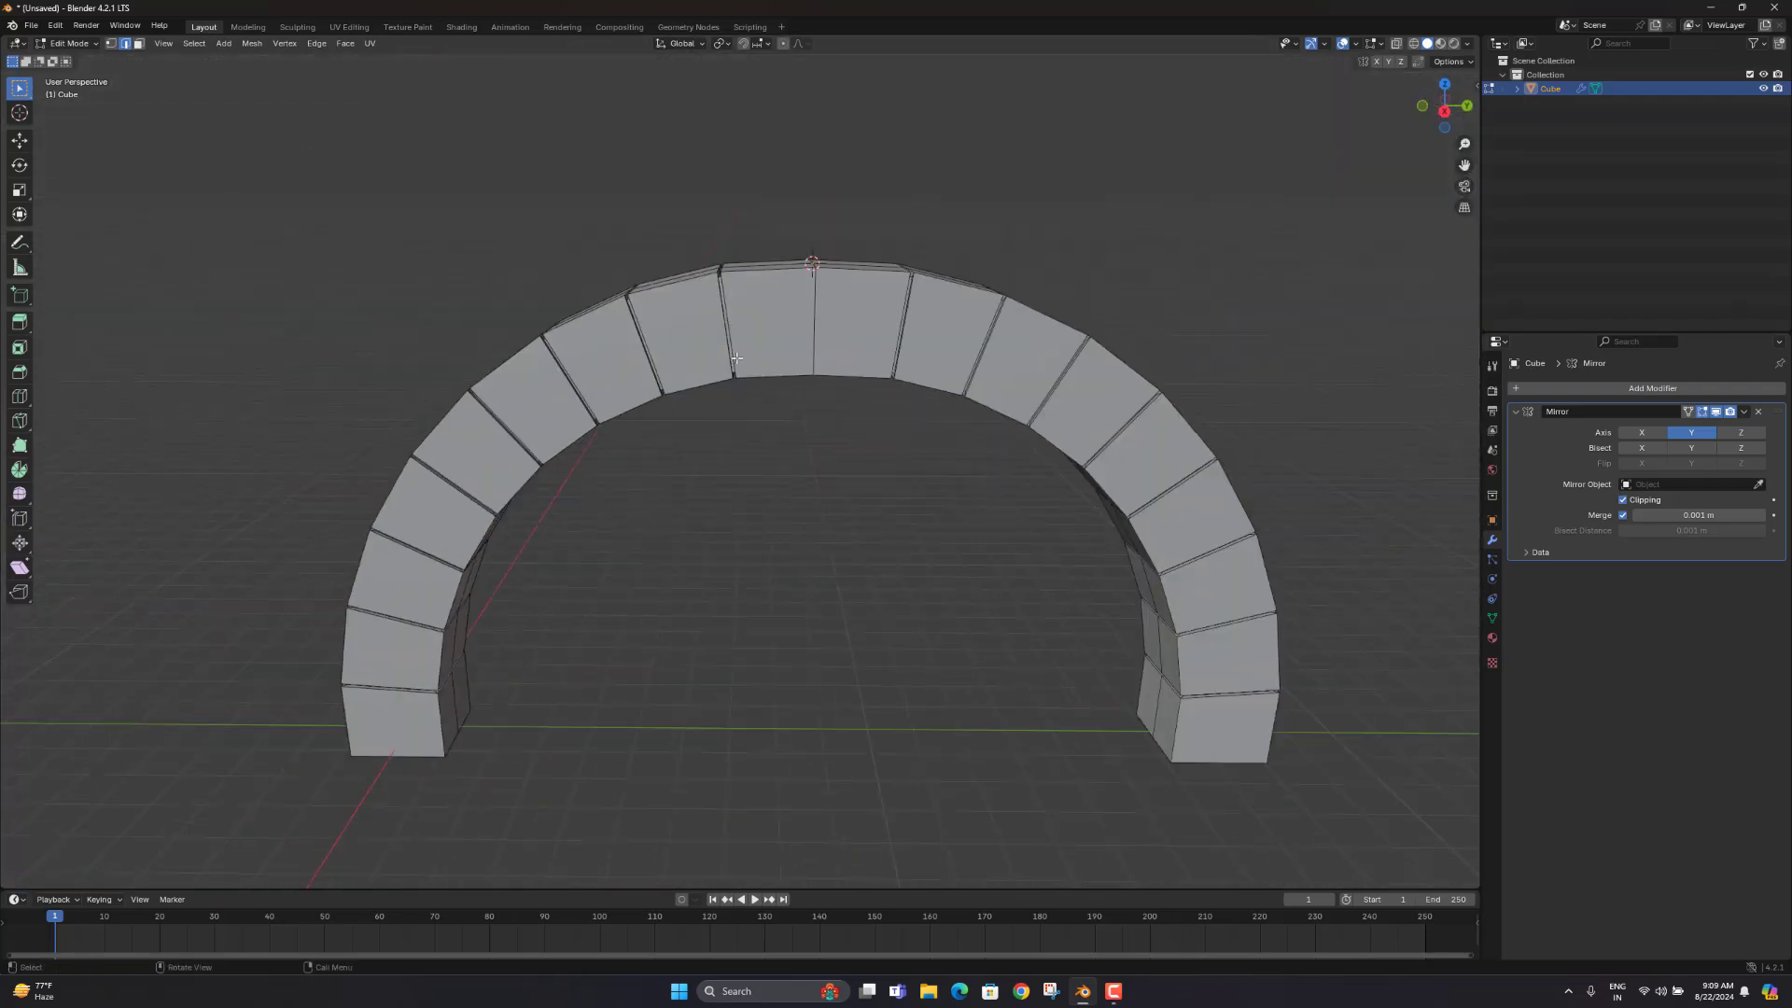
middle_click_drag(848, 354, 839, 350)
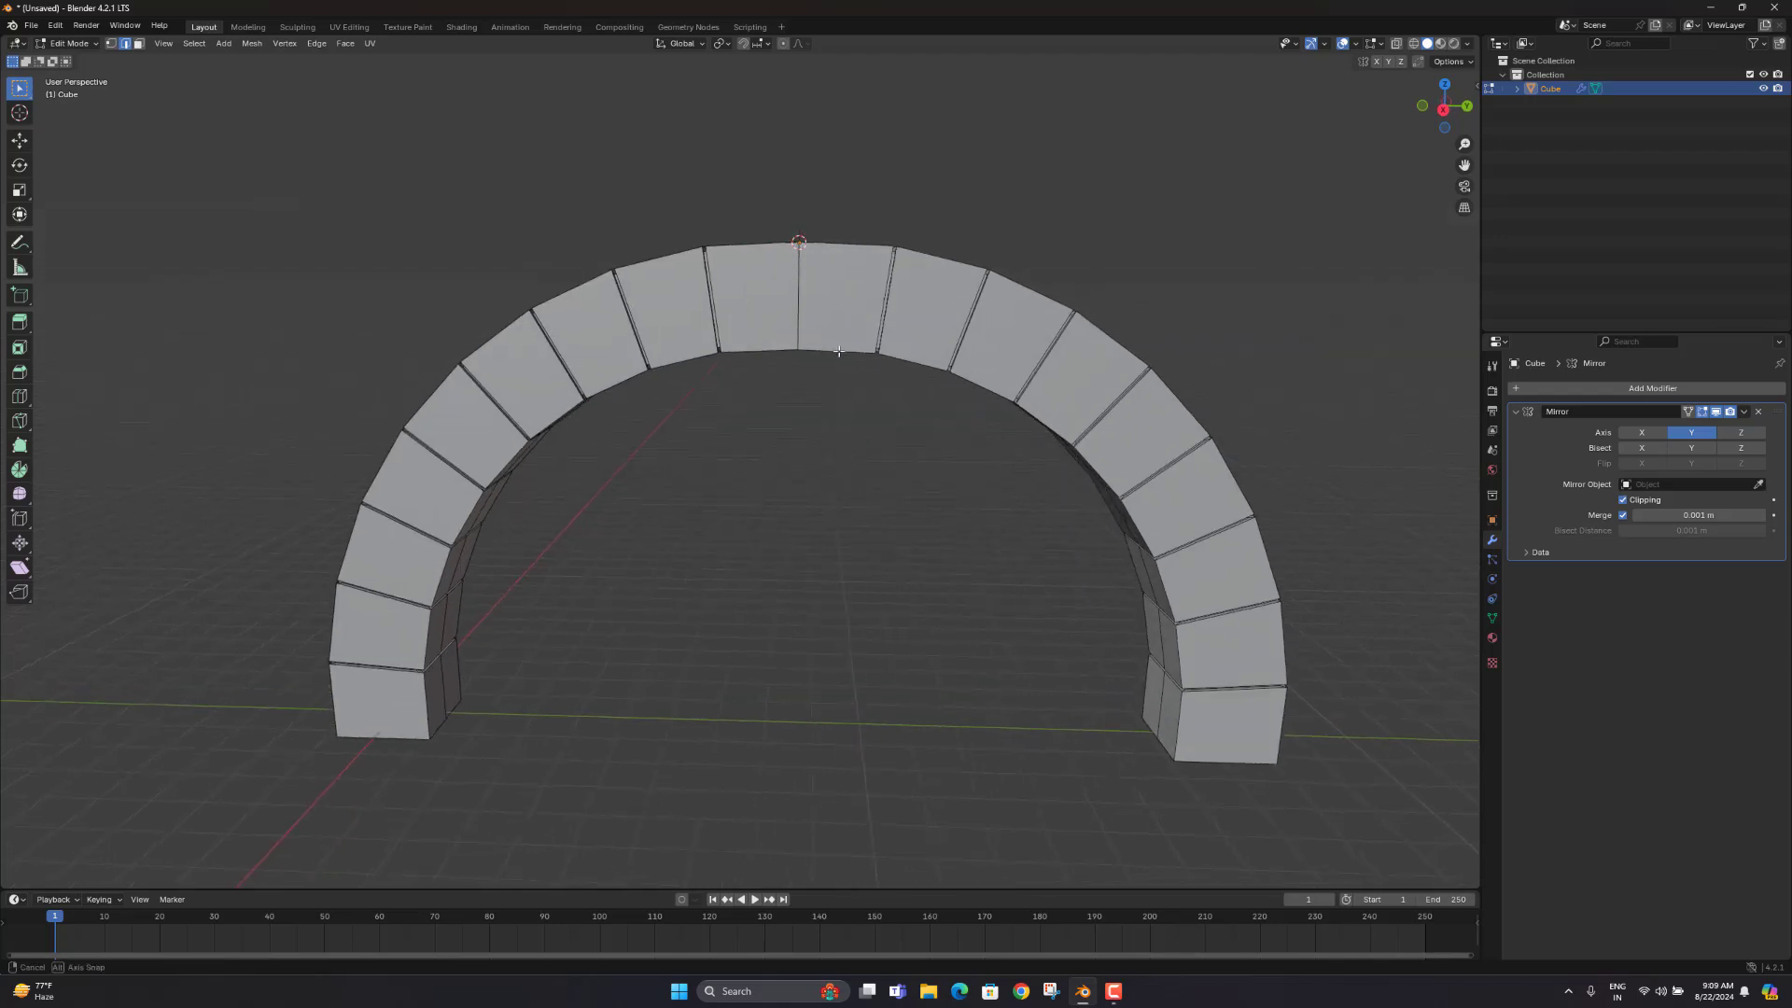
scroll(569, 289, "up", 2)
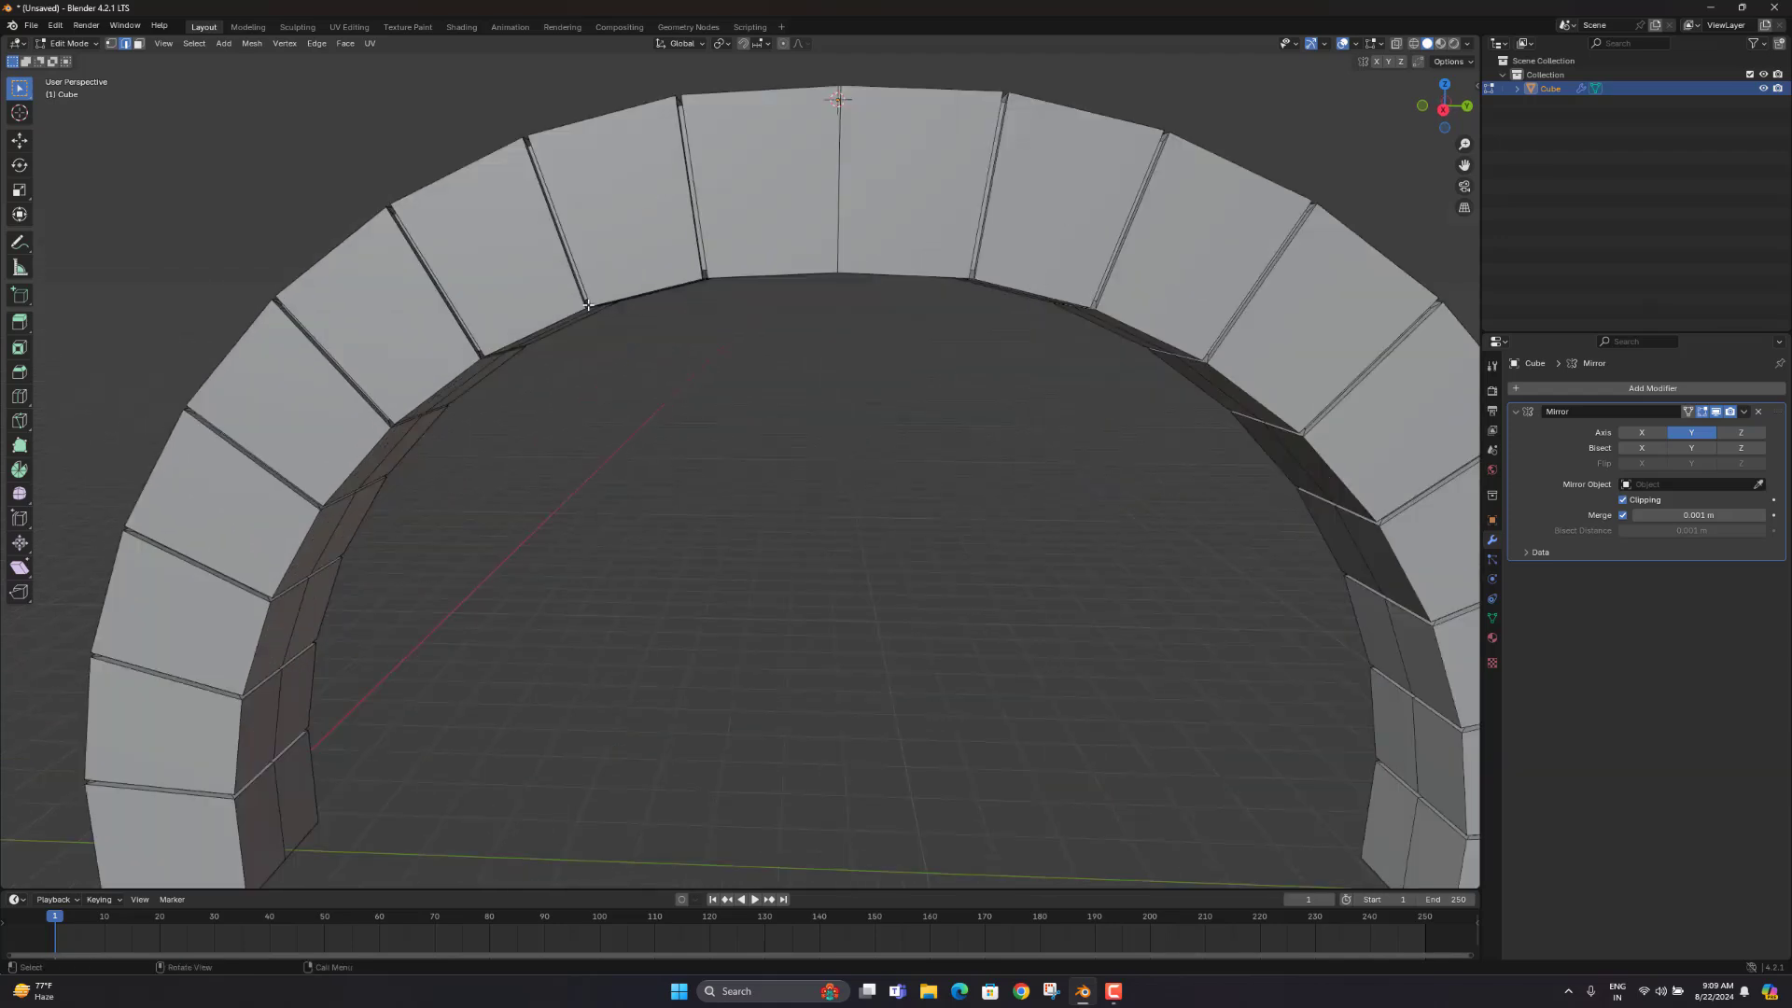
middle_click_drag(647, 273, 838, 415)
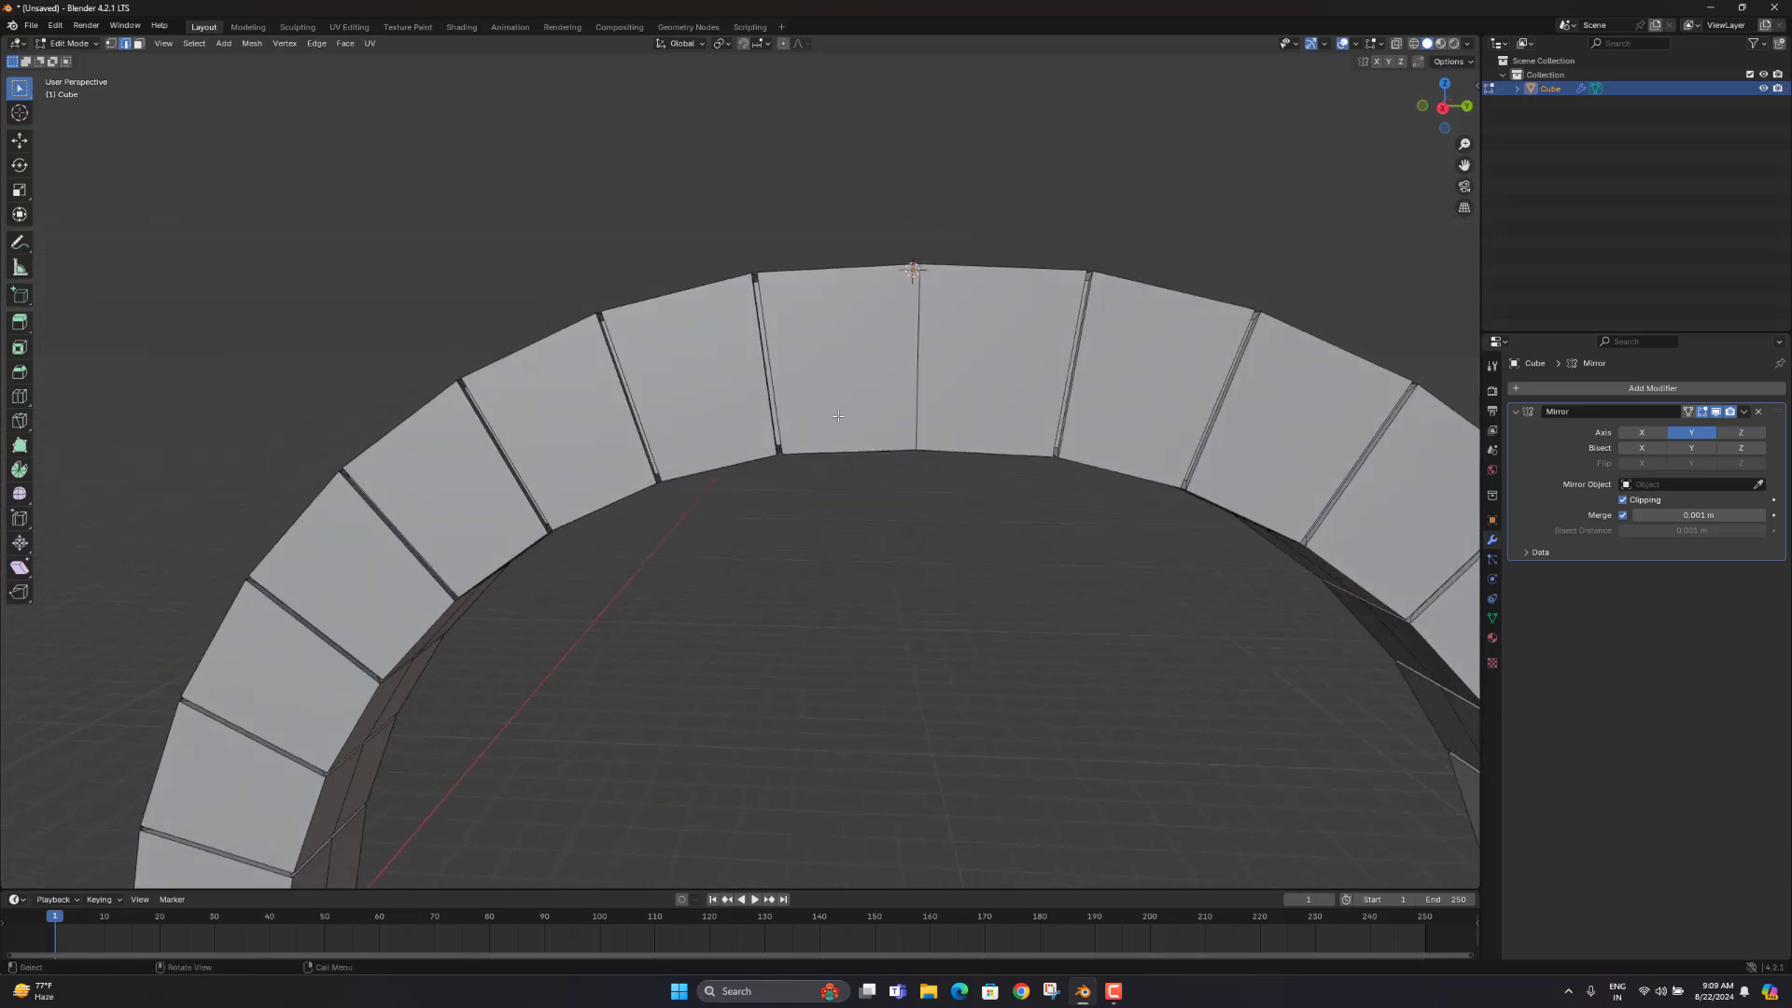
key("3")
key("alt+z")
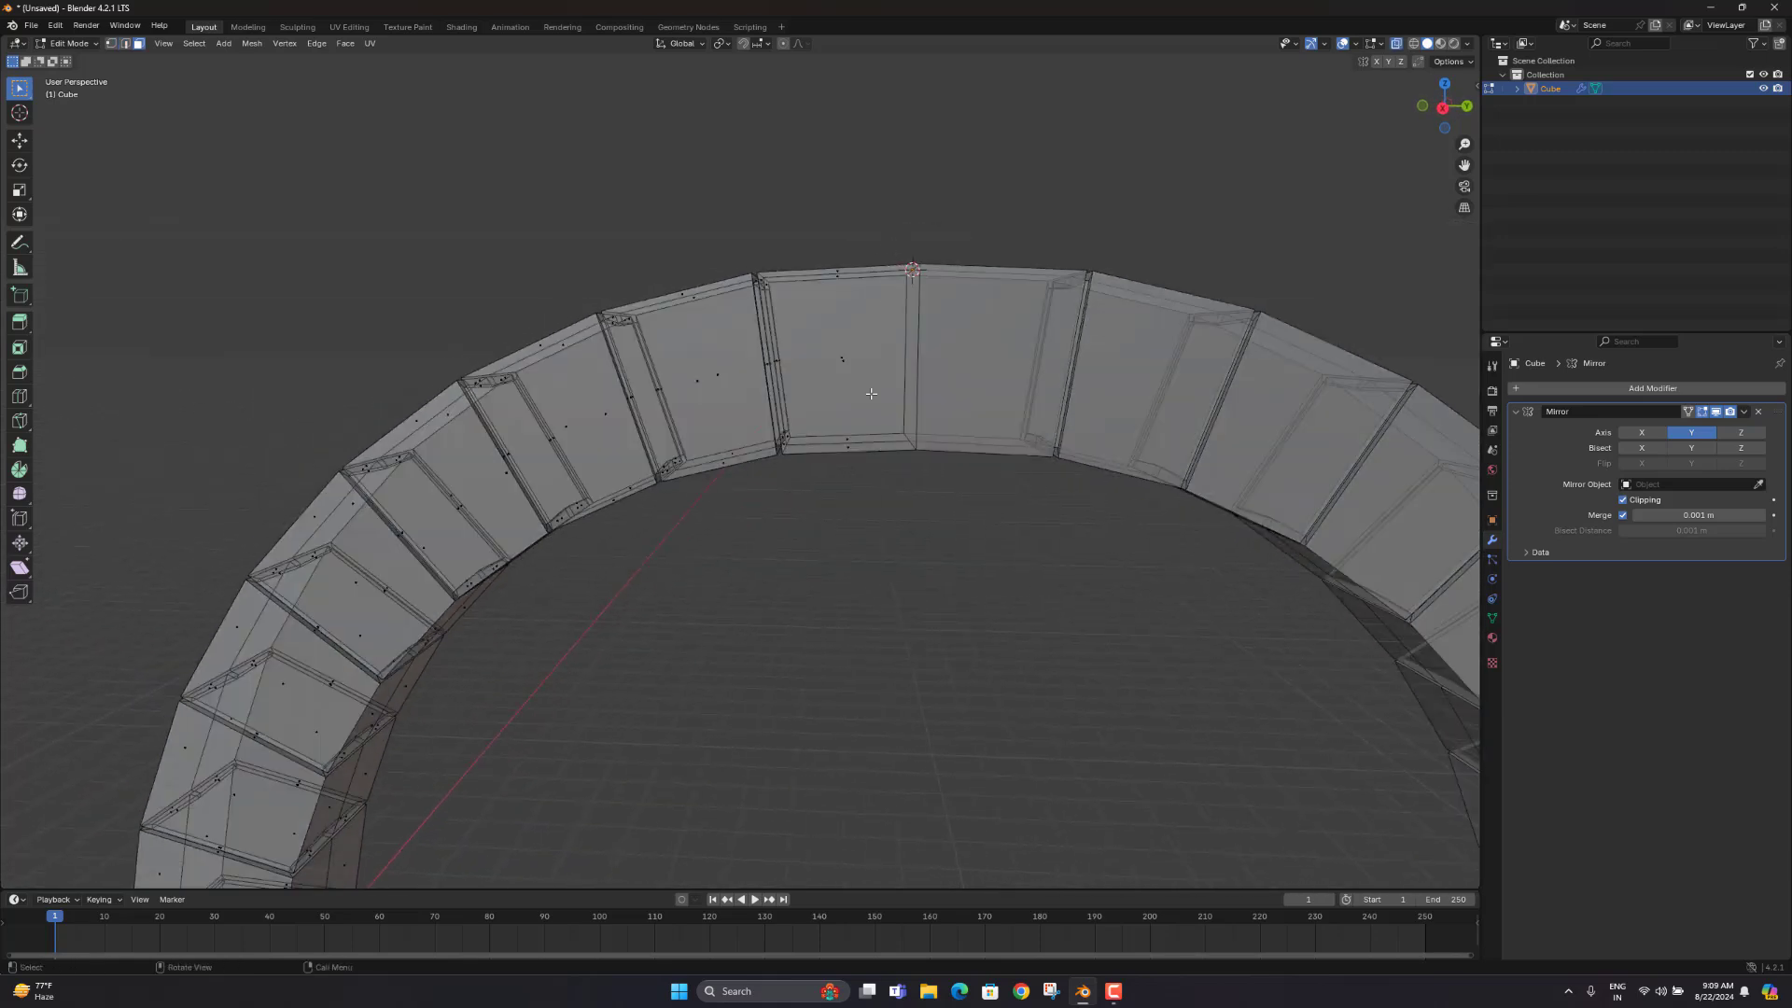
left_click(860, 400)
middle_click_drag(964, 512, 886, 434)
scroll(976, 484, "down", 3)
key("alt+z")
scroll(952, 485, "up", 1)
scroll(900, 412, "up", 1)
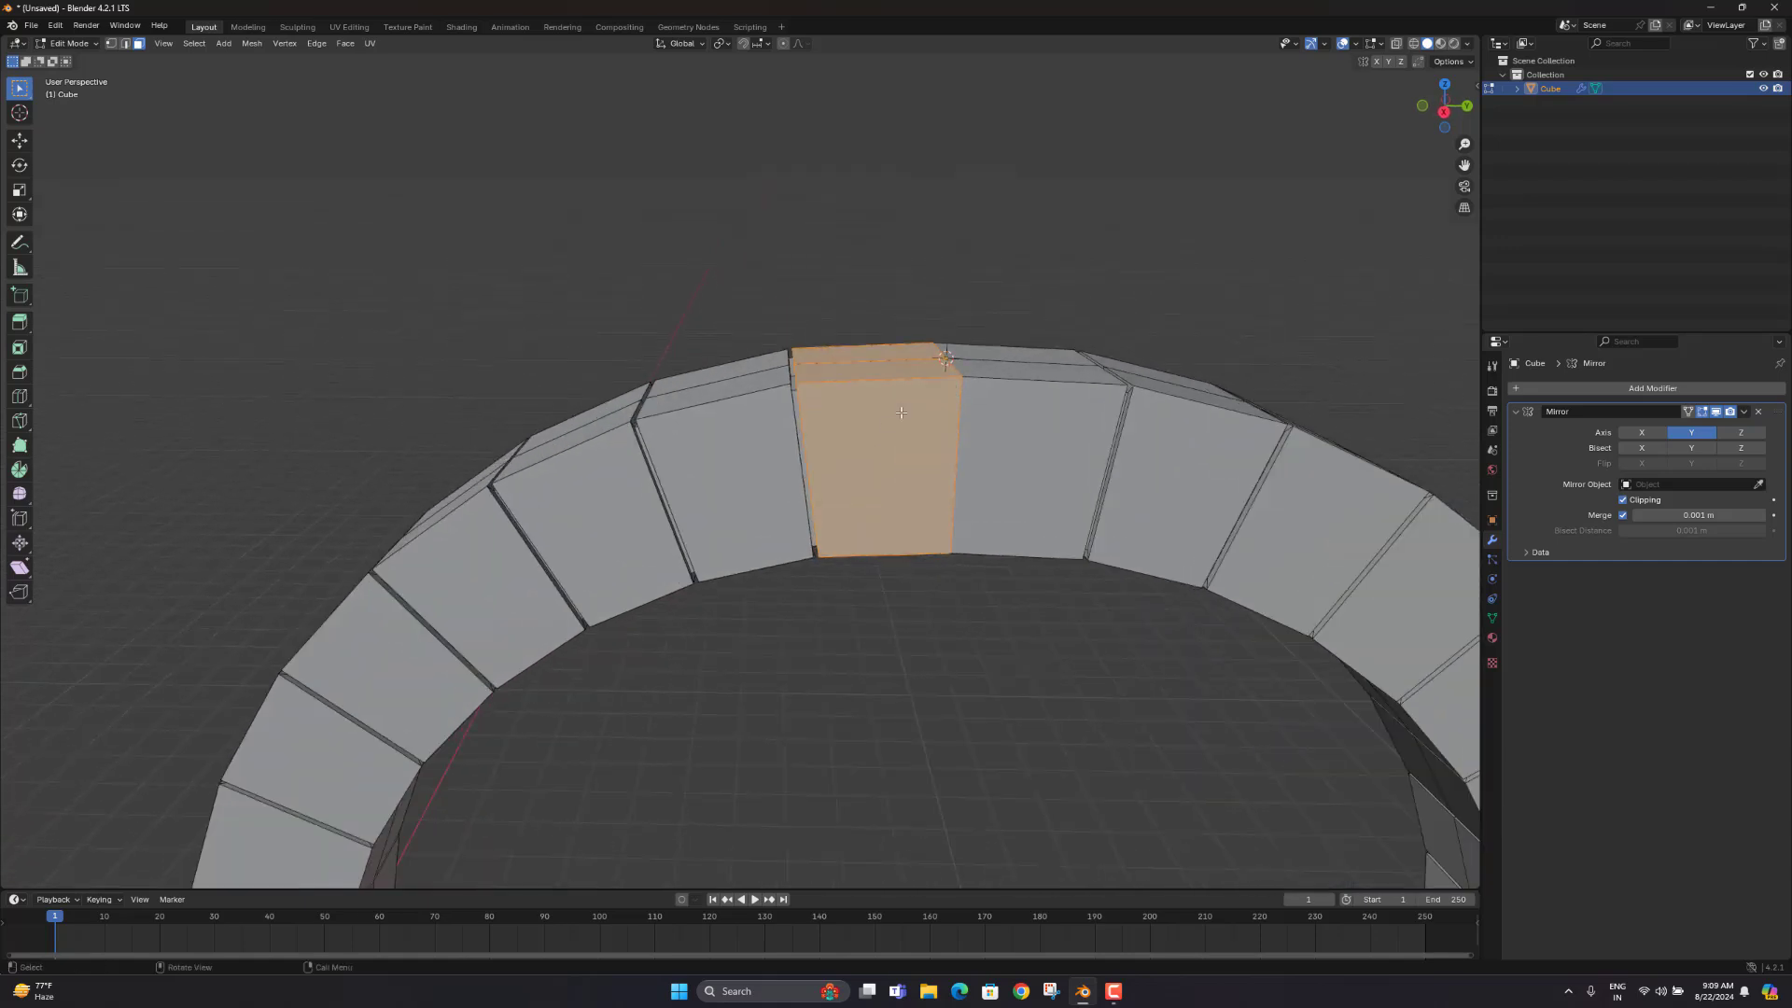
Step: Extrude the crown block's faces outward along their normals by about 0.43 m and clear the selection
left_click(345, 44)
left_click(377, 75)
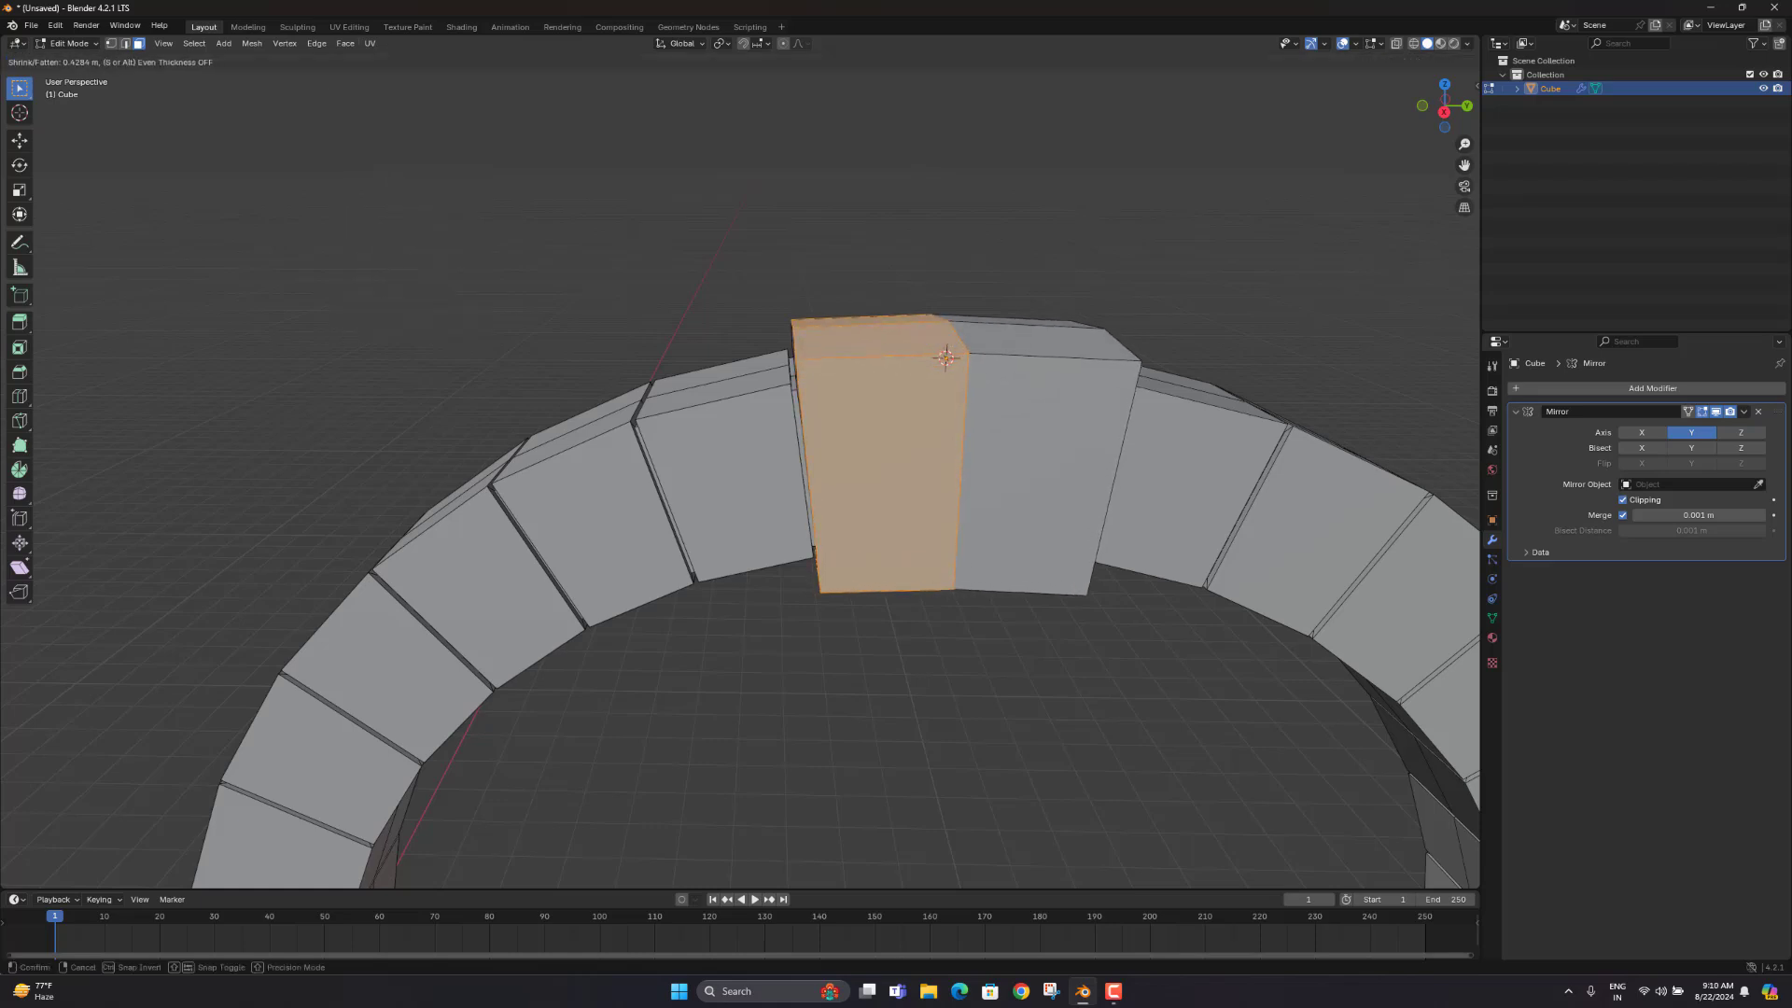
left_click(946, 358)
middle_click_drag(946, 357, 806, 442)
left_click(778, 429)
Step: Box-select the faces of the second block below the crown block on the editable half in the right orthographic X-ray view
key("KP_1")
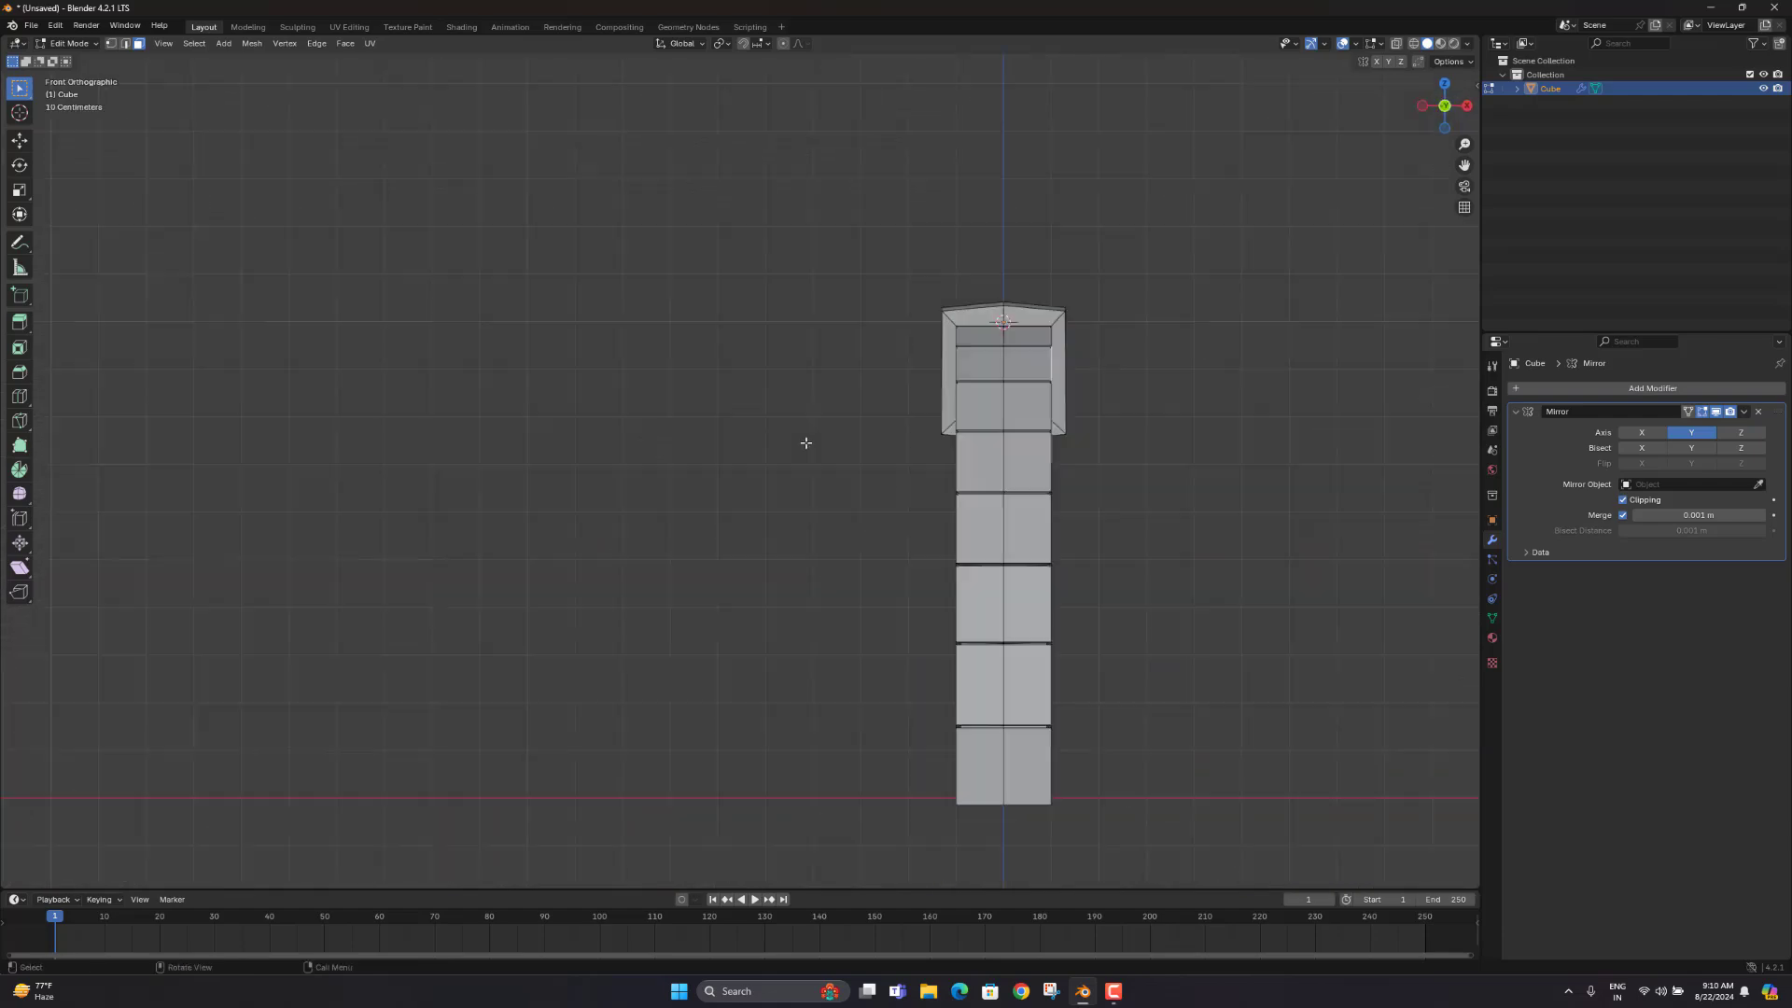
key("KP_3")
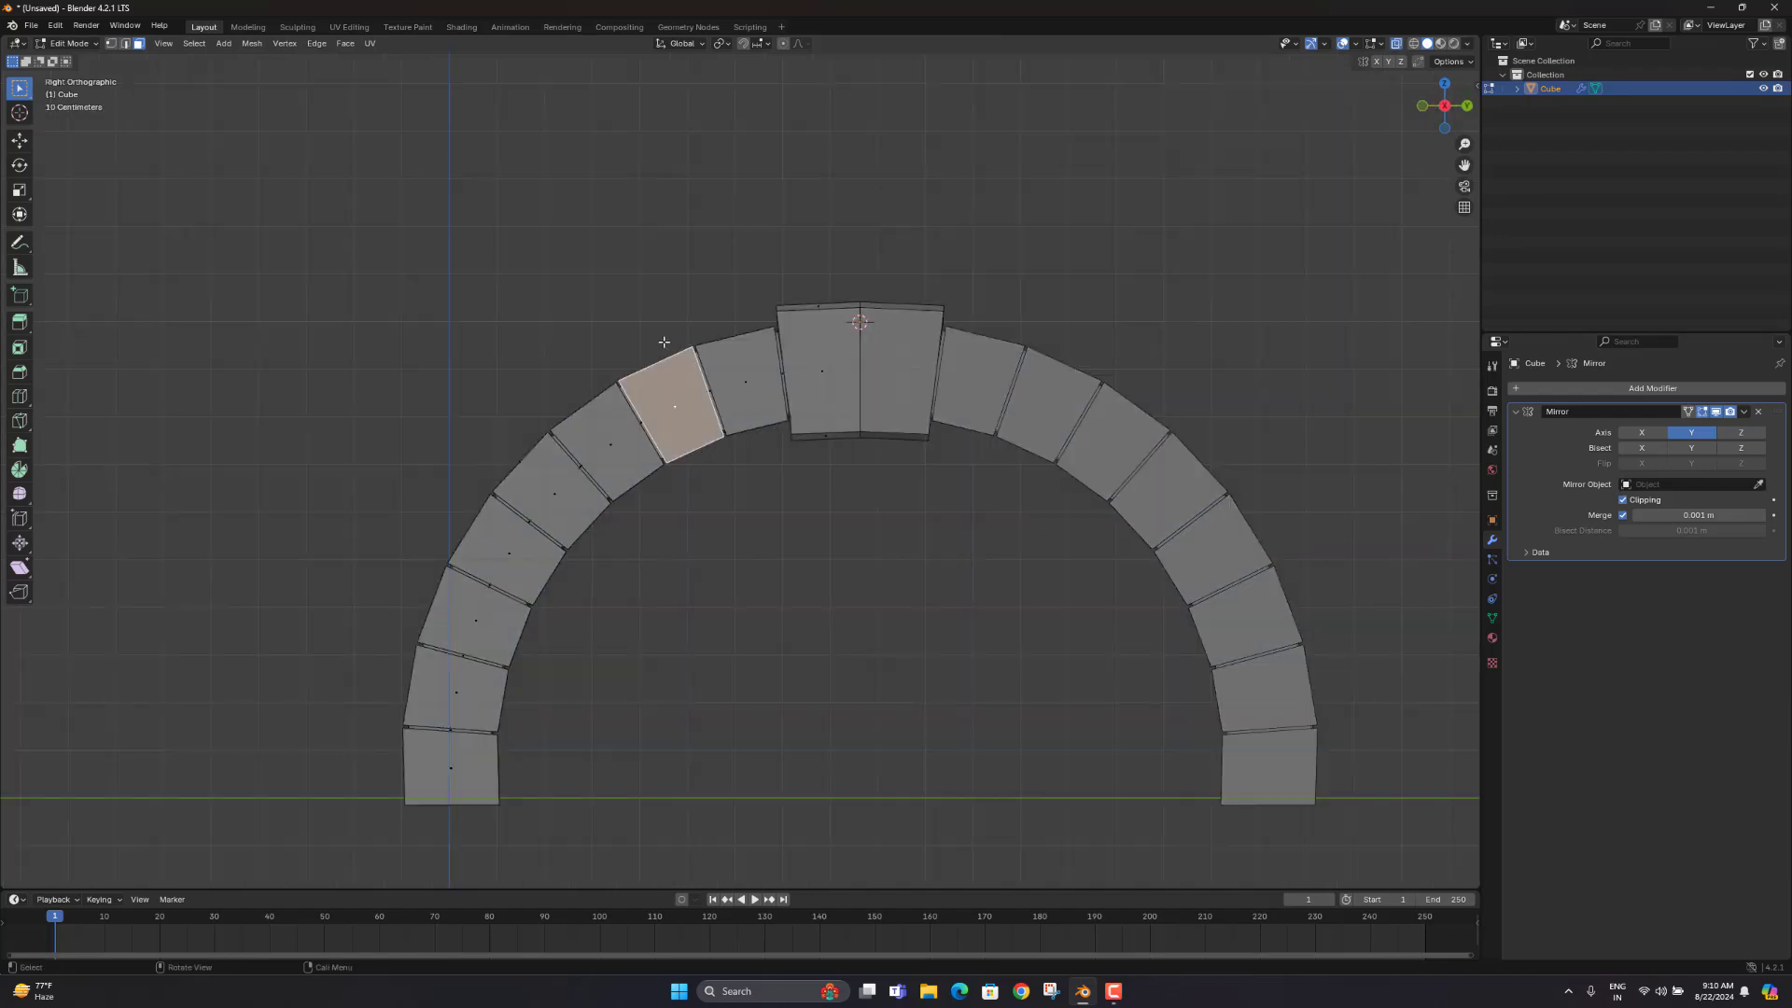
mouse_move(657, 338)
left_mouse_down()
mouse_move(723, 519)
mouse_move(691, 448)
mouse_move(714, 472)
mouse_move(679, 341)
left_mouse_up()
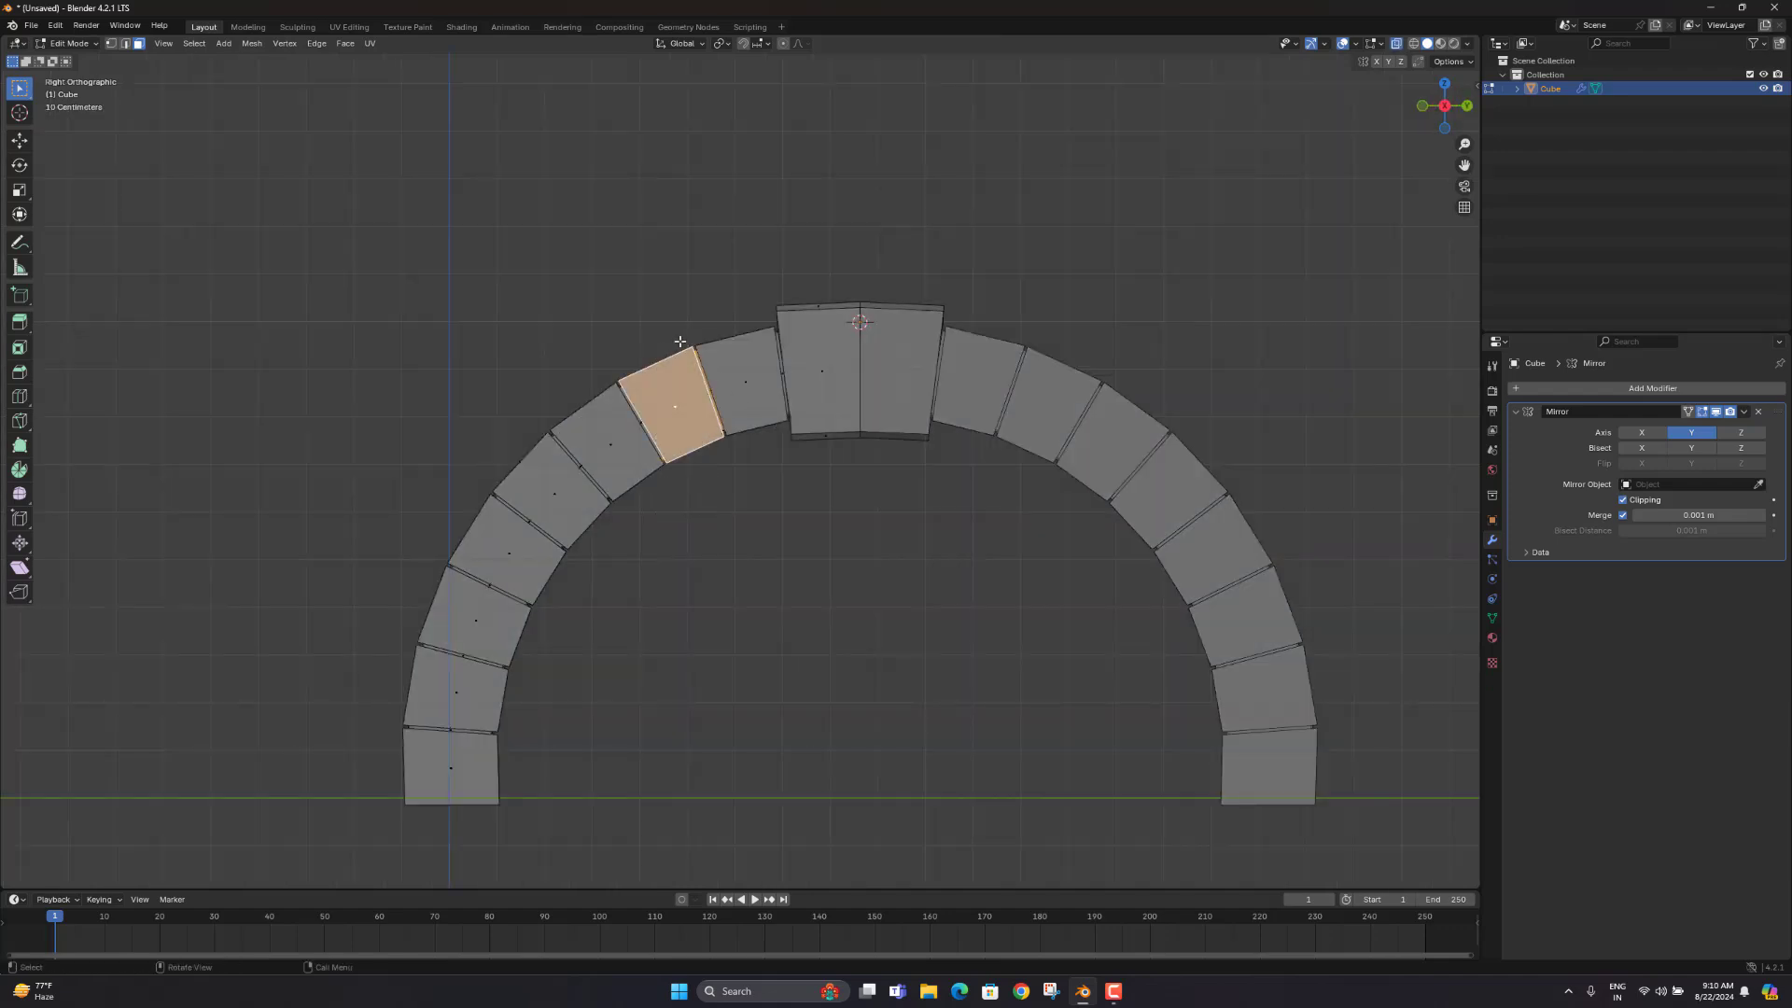
key("alt+a")
key("b")
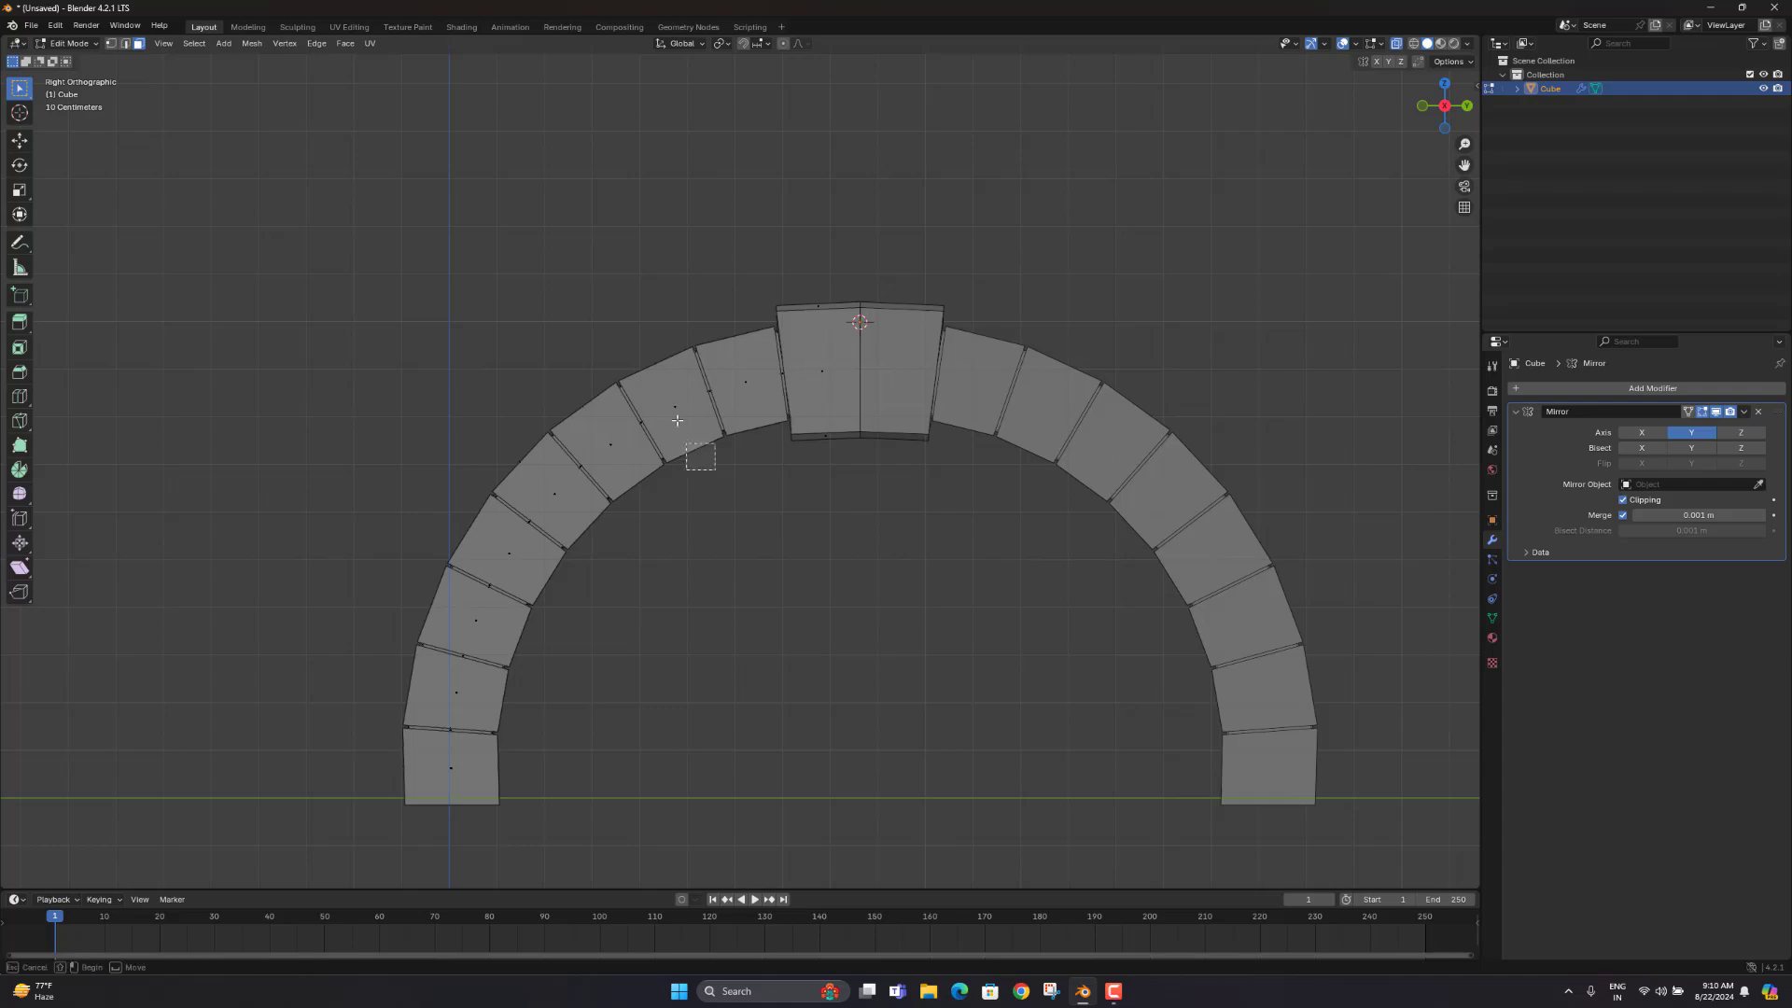
left_click_drag(677, 421, 675, 423)
left_click_drag(649, 333, 675, 425, "shift")
middle_click_drag(672, 366, 619, 516)
scroll(619, 516, "up", 3)
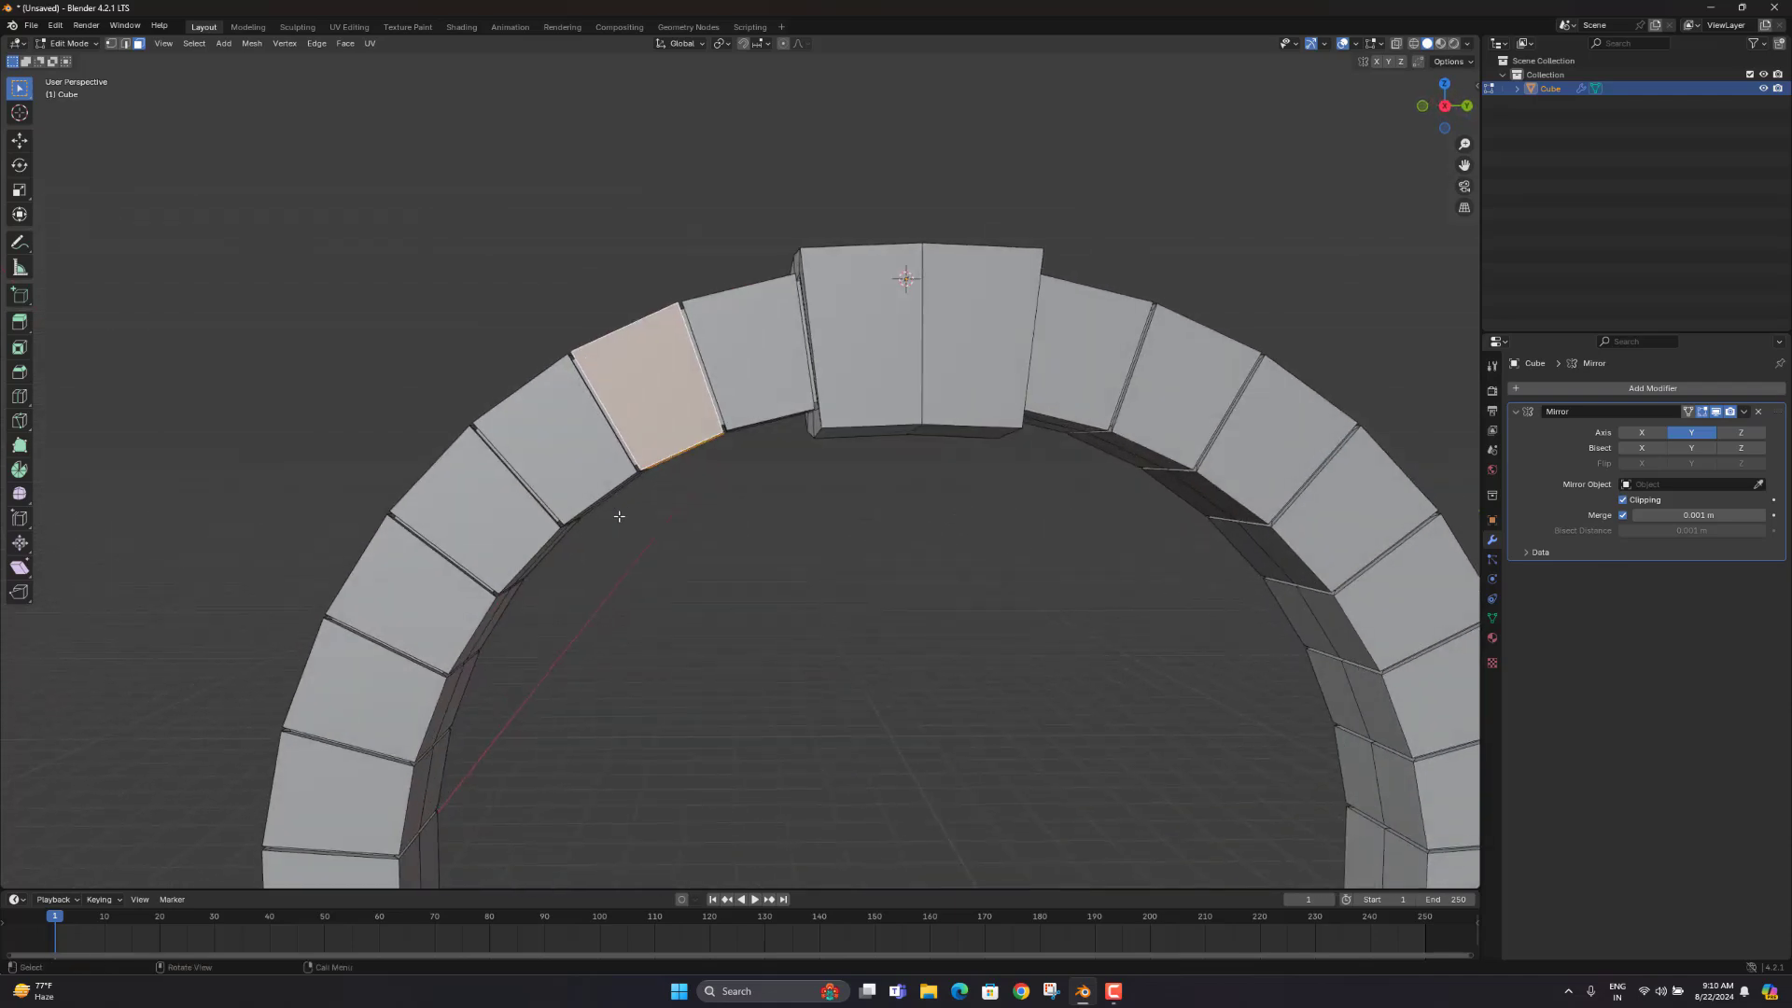
Step: Add all faces of the fourth, sixth and bottom blocks below the crown to the selection through X-ray in the right orthographic view
scroll(604, 505, "down", 2)
key("KP_3")
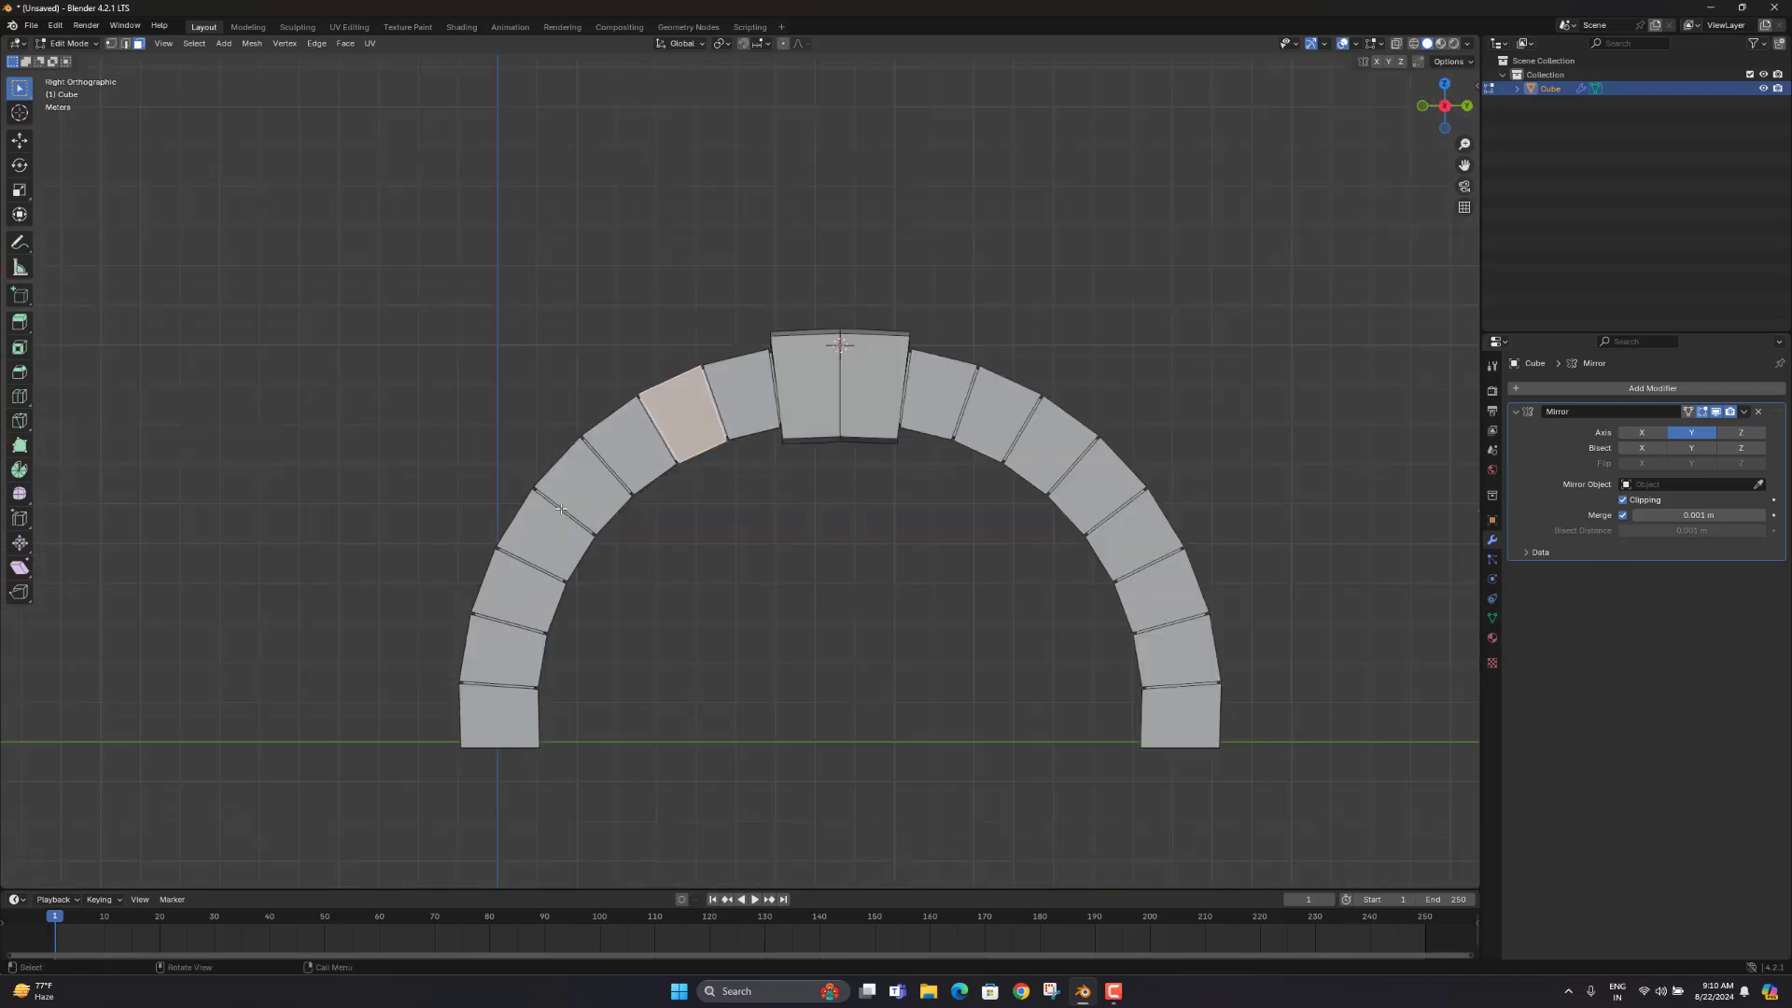
scroll(691, 519, "up", 3)
key("alt+z")
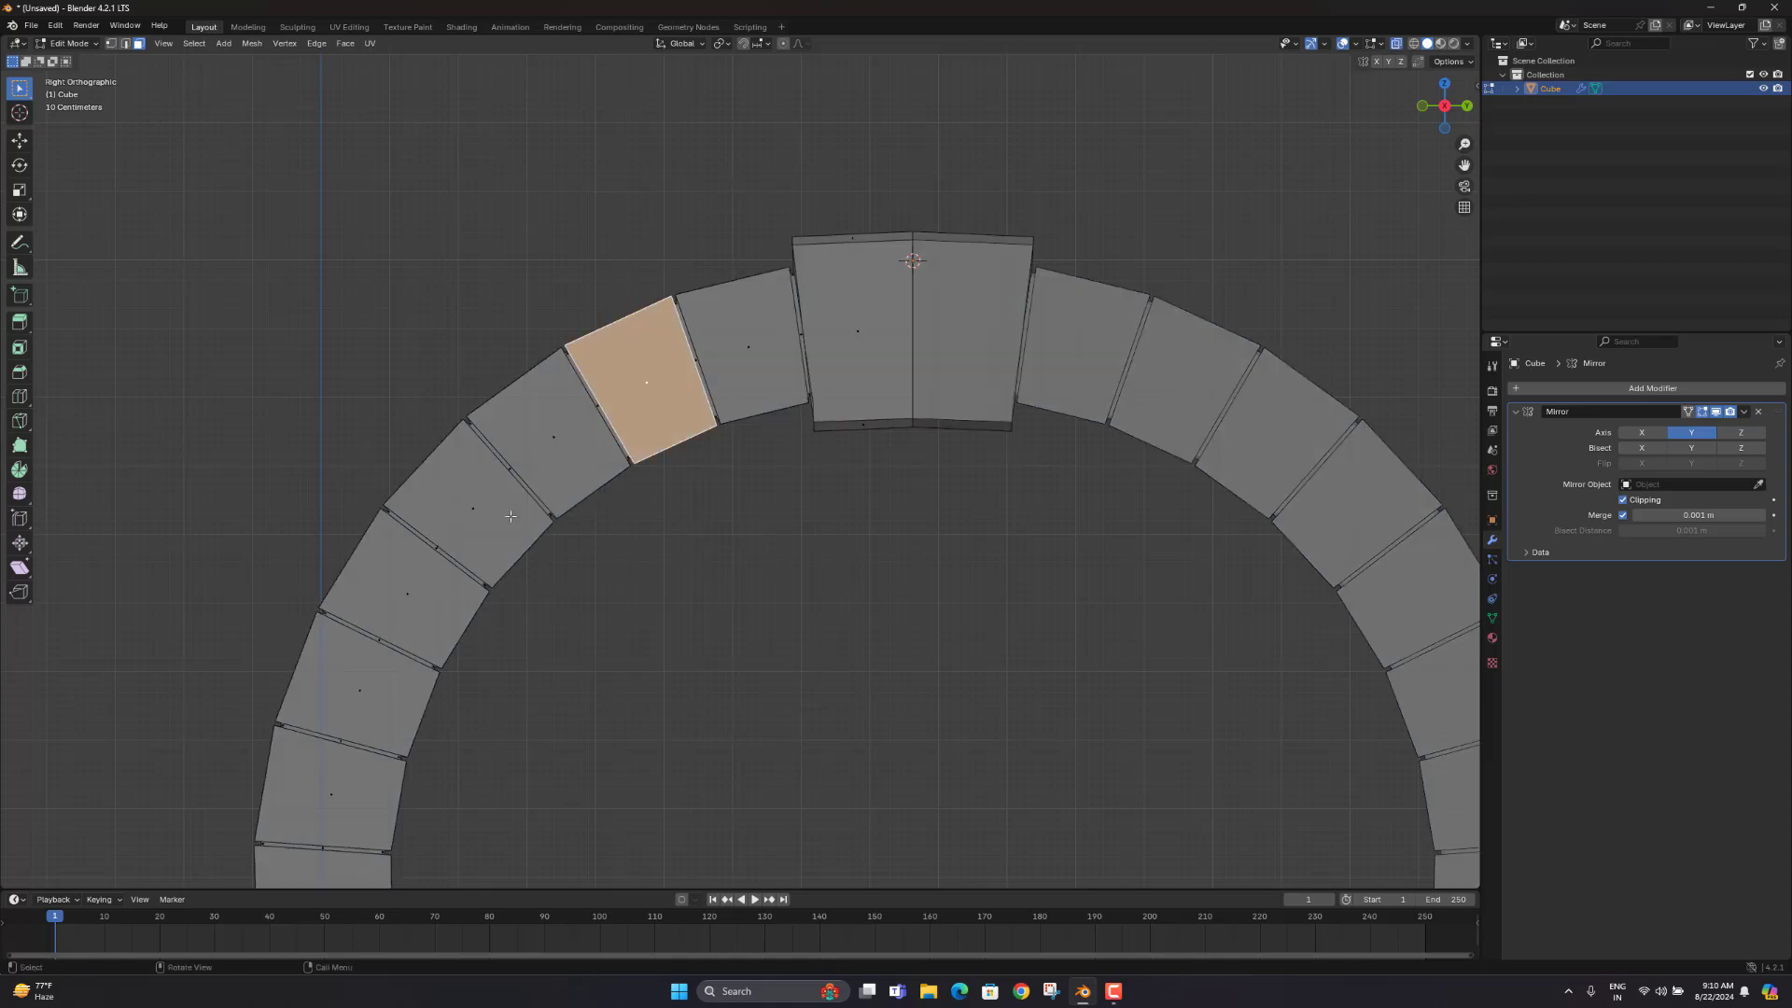
left_click(478, 525, "shift")
left_click(483, 524, "shift")
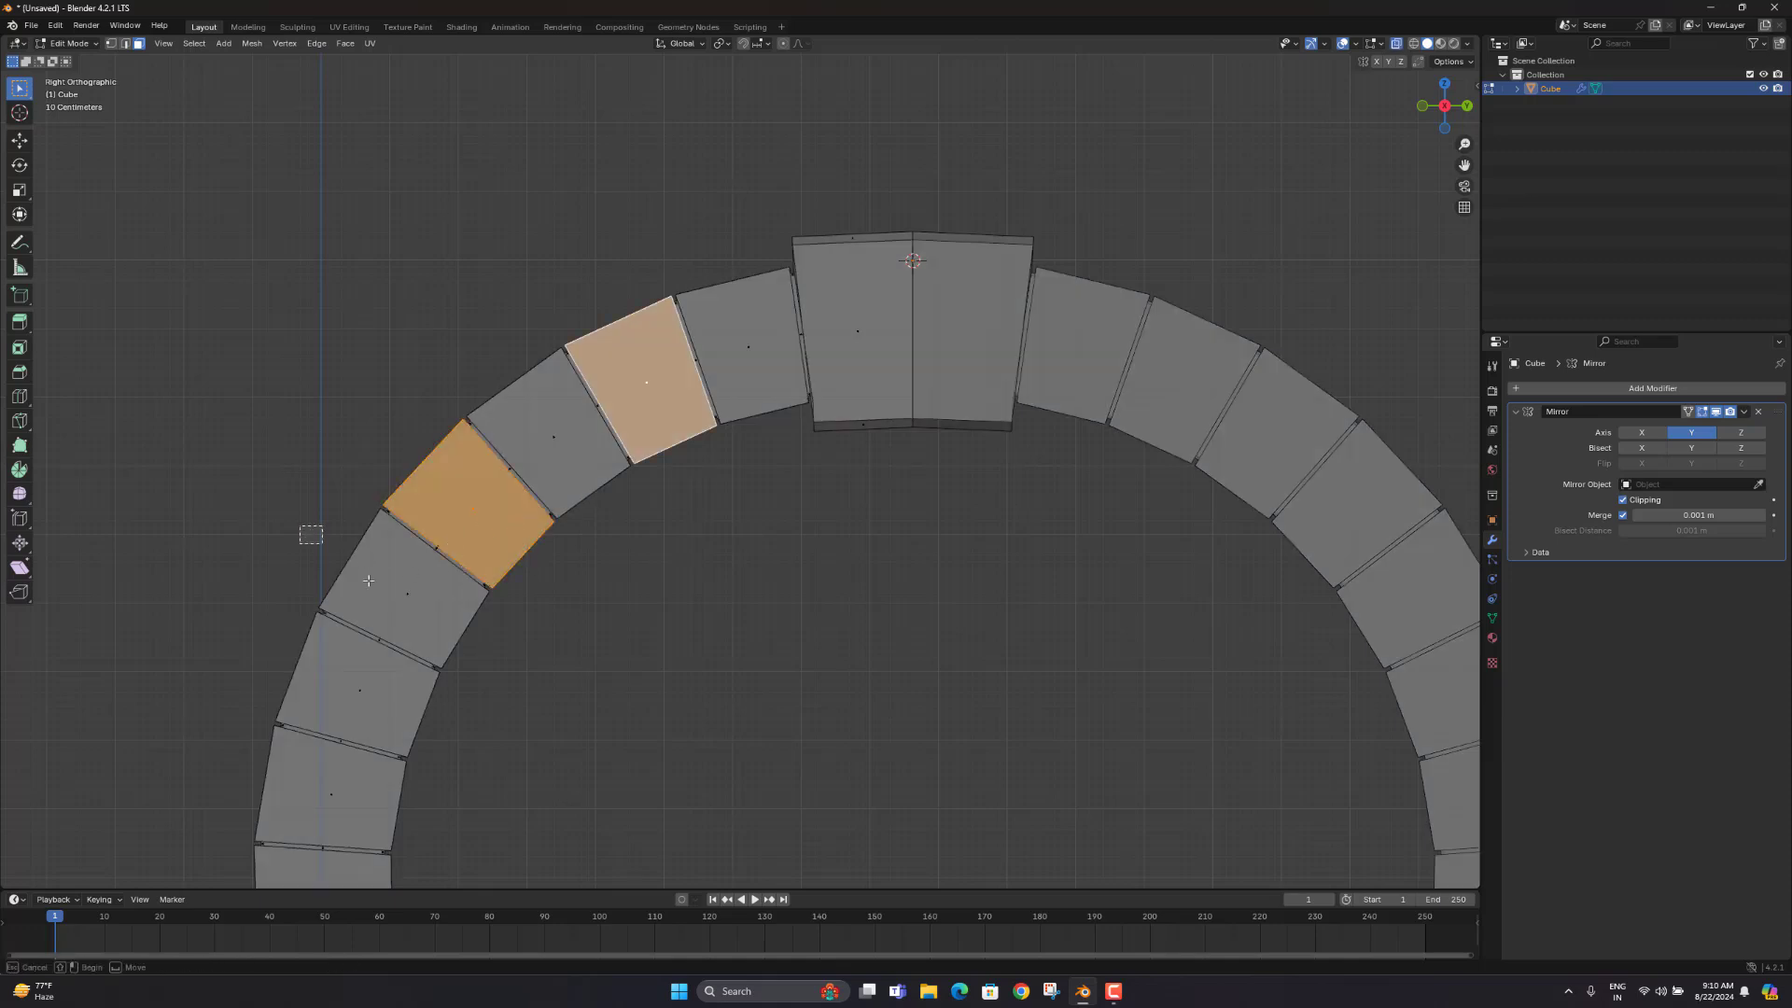
left_click(424, 610, "shift")
middle_click_drag(447, 615, 513, 496, "shift")
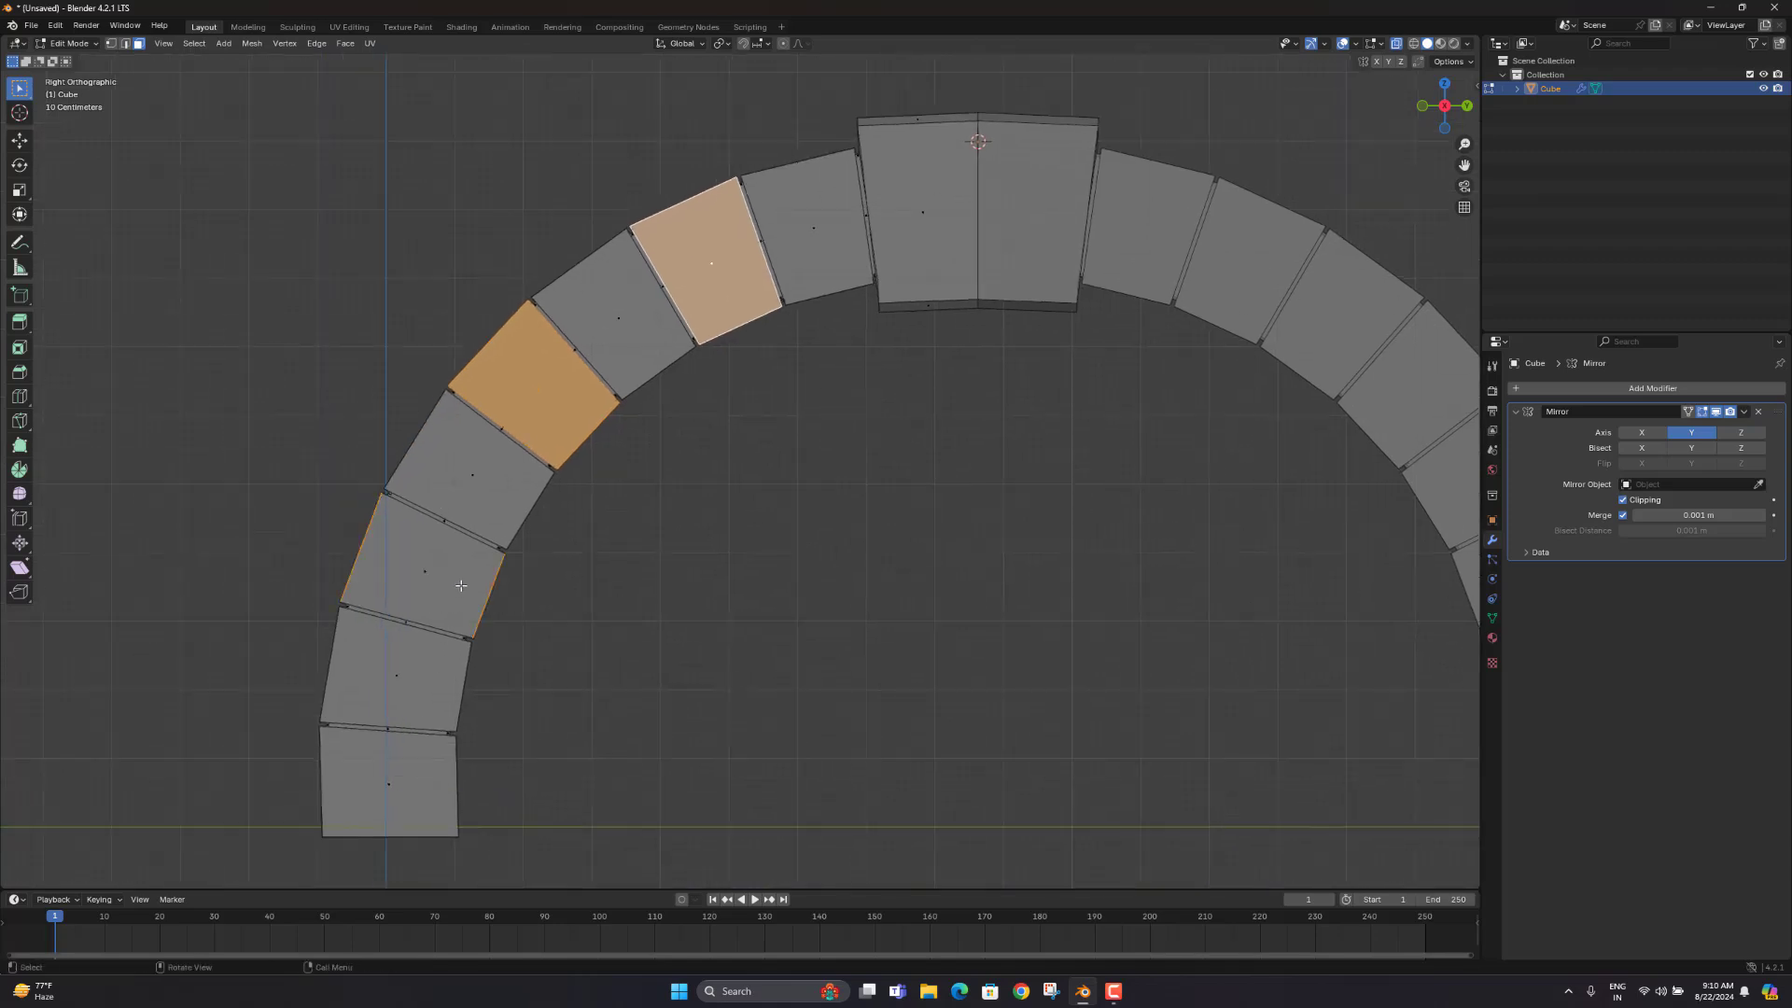
left_click(401, 579, "shift")
left_click(367, 679, "shift")
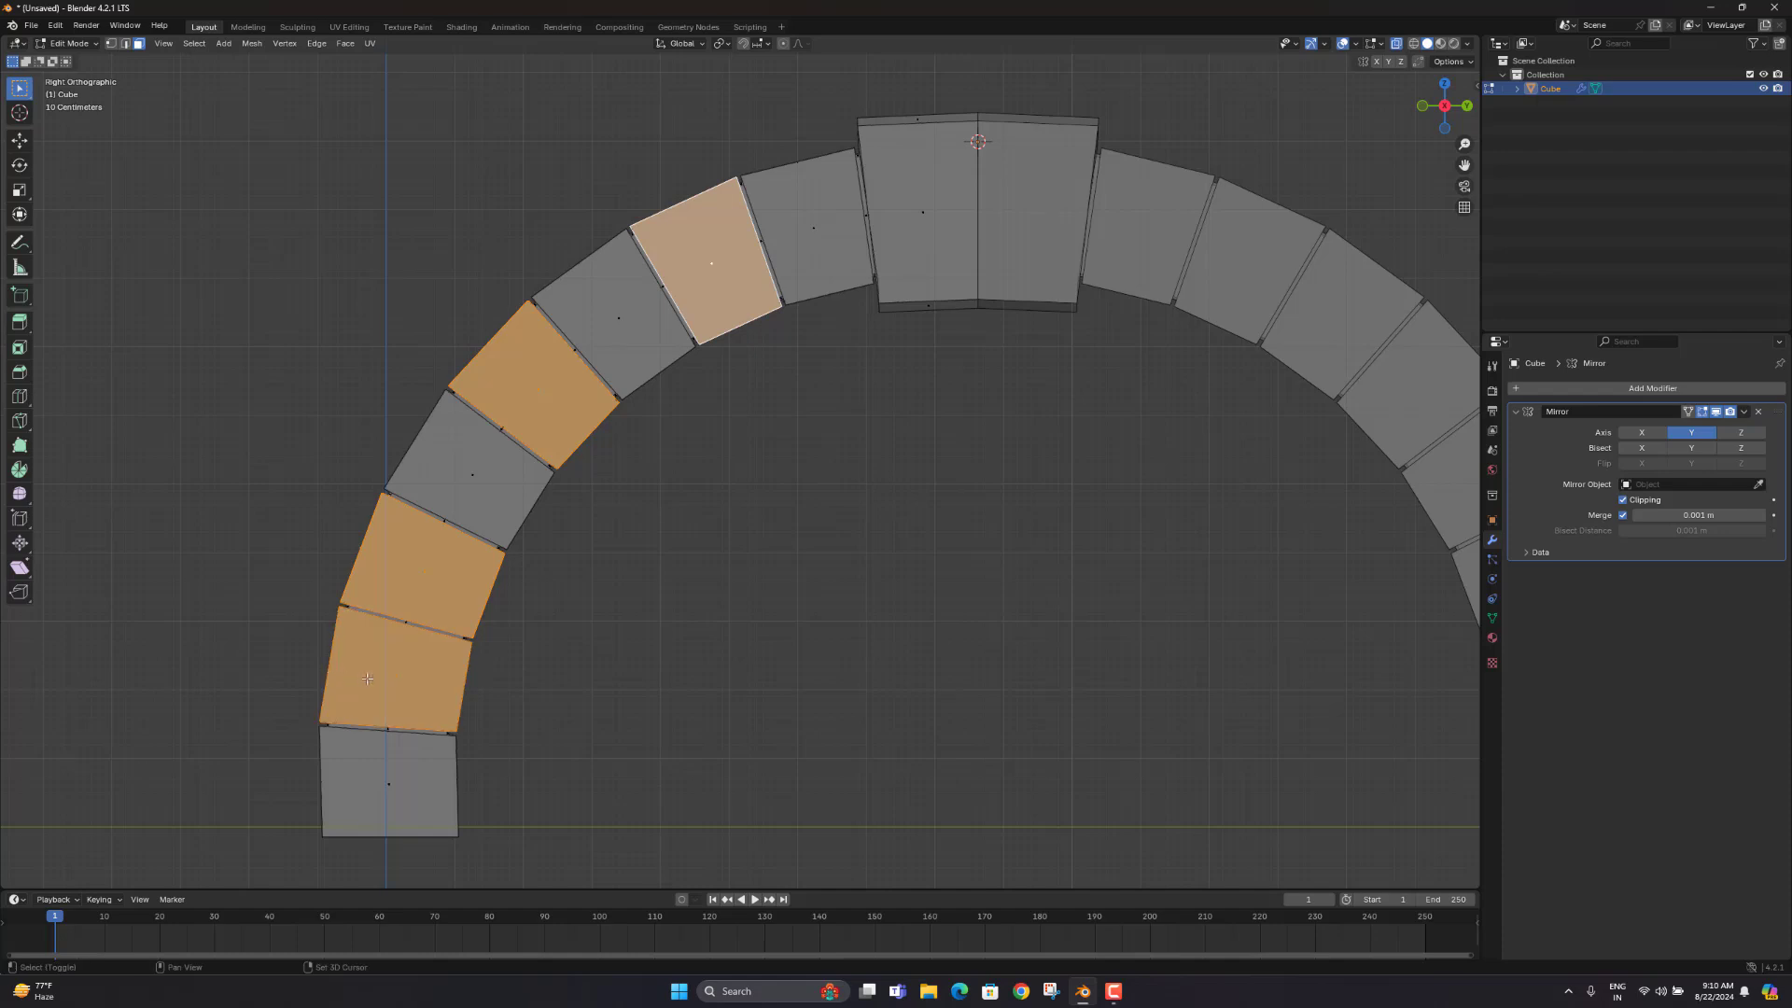
left_click(456, 671, "ctrl")
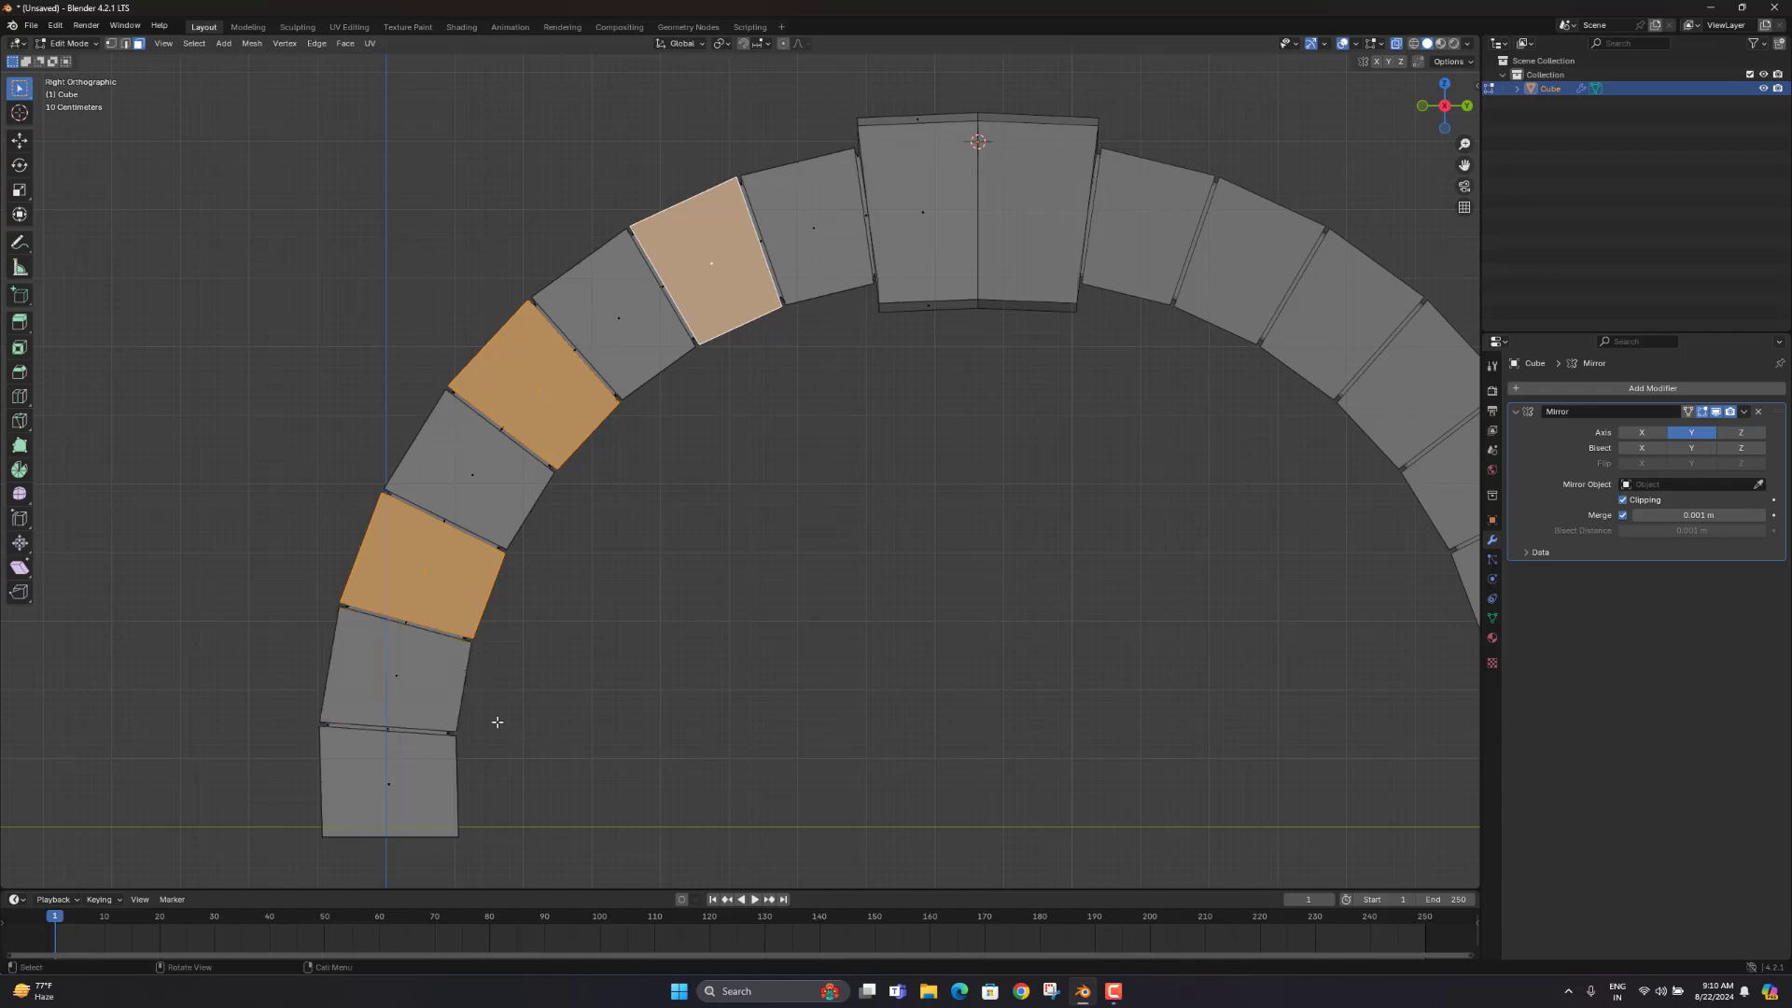
left_click(392, 788, "shift")
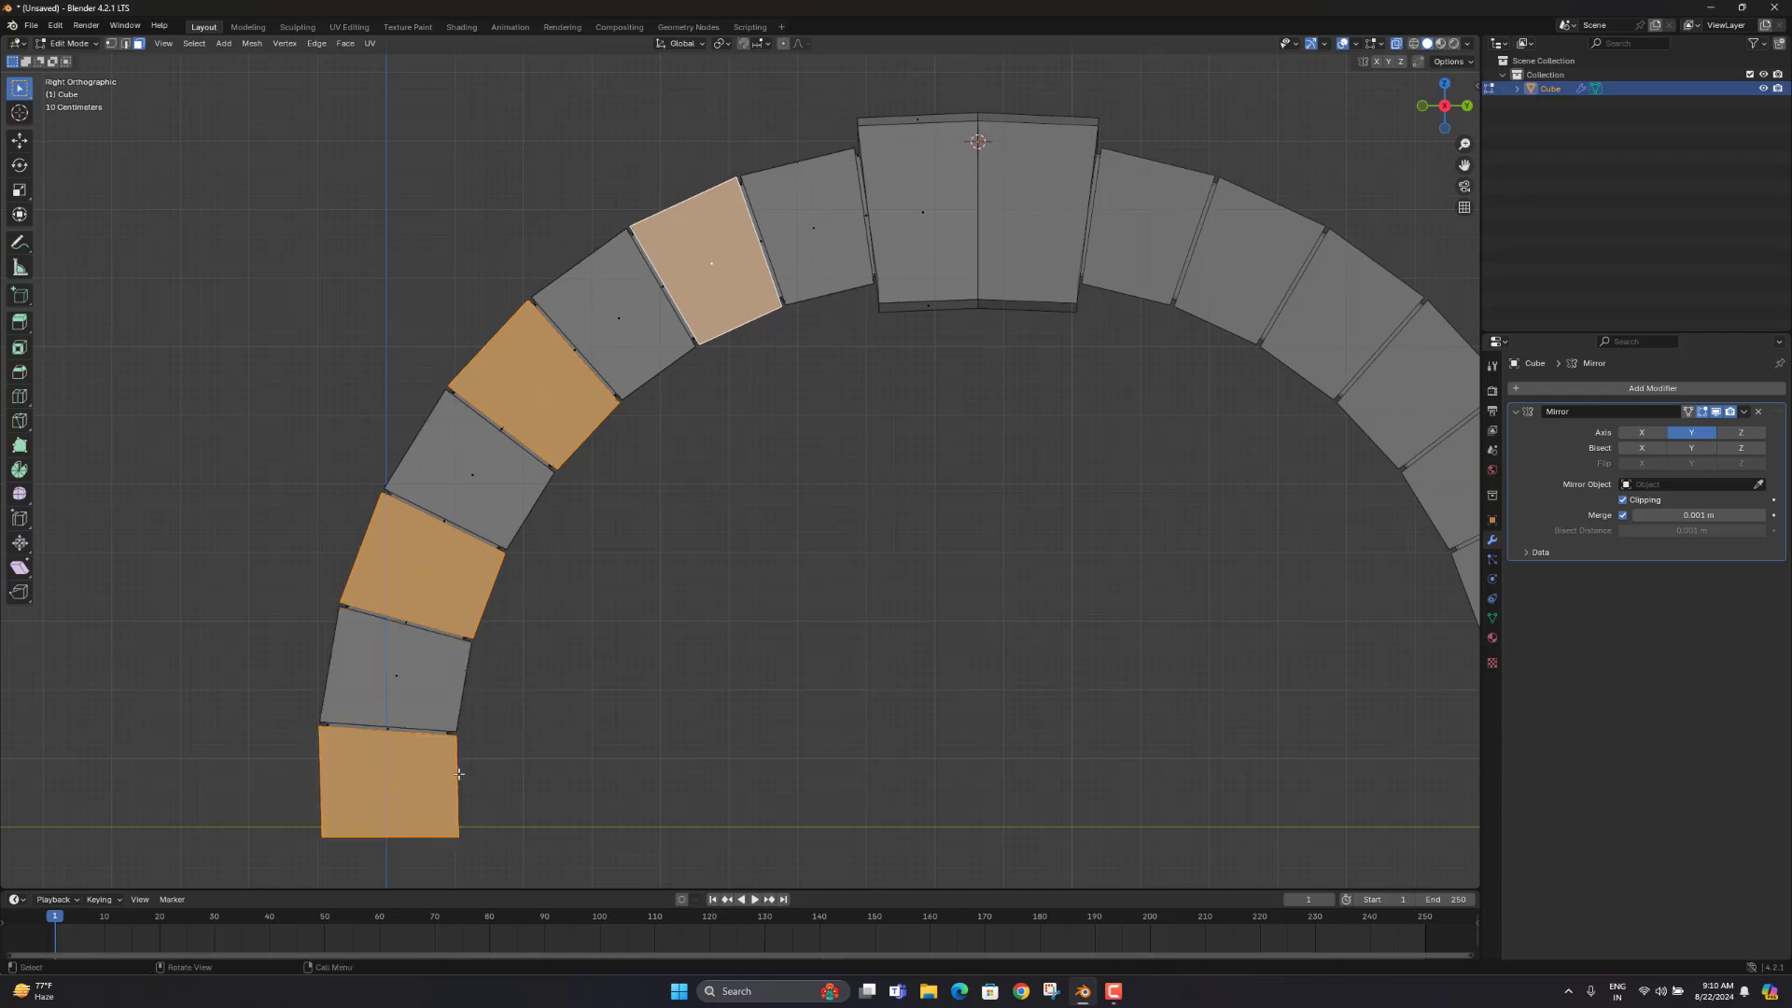
Step: Extrude the selected alternate blocks' faces outward along their normals by about 0.2 m and fine-tune the offset
middle_click_drag(458, 773, 508, 756)
scroll(740, 736, "down", 4)
middle_click_drag(740, 737, 720, 303)
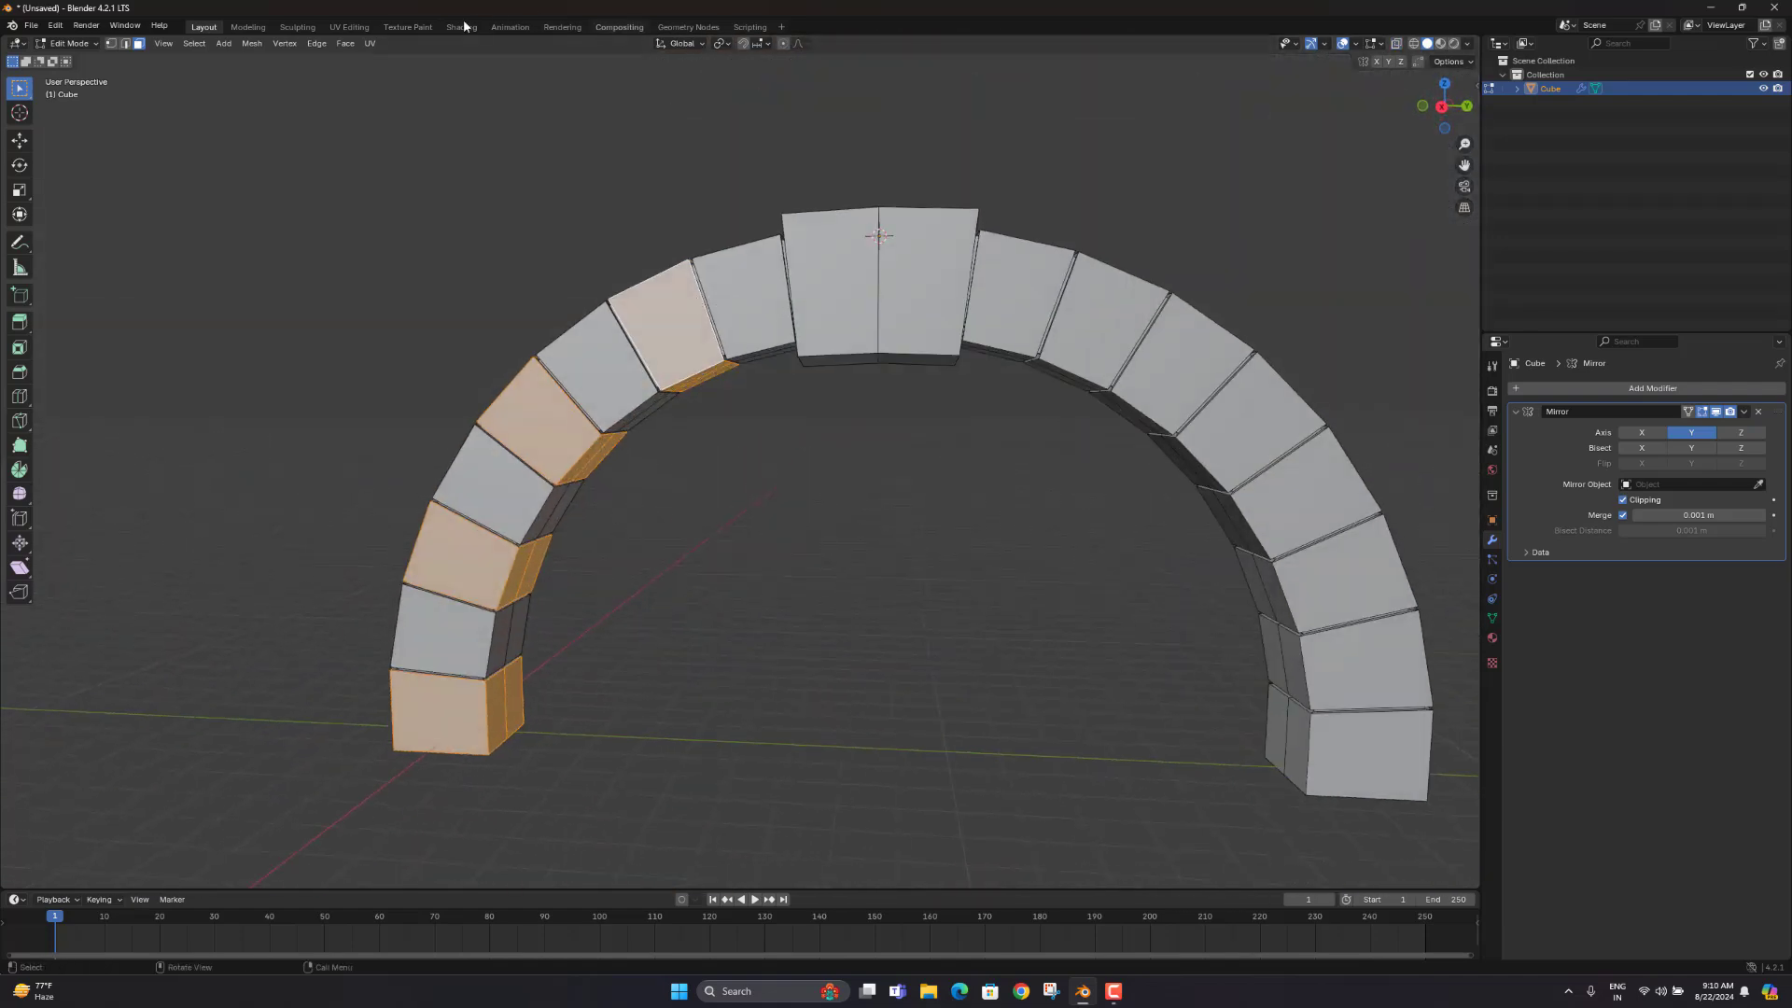
left_click(345, 44)
left_click(389, 74)
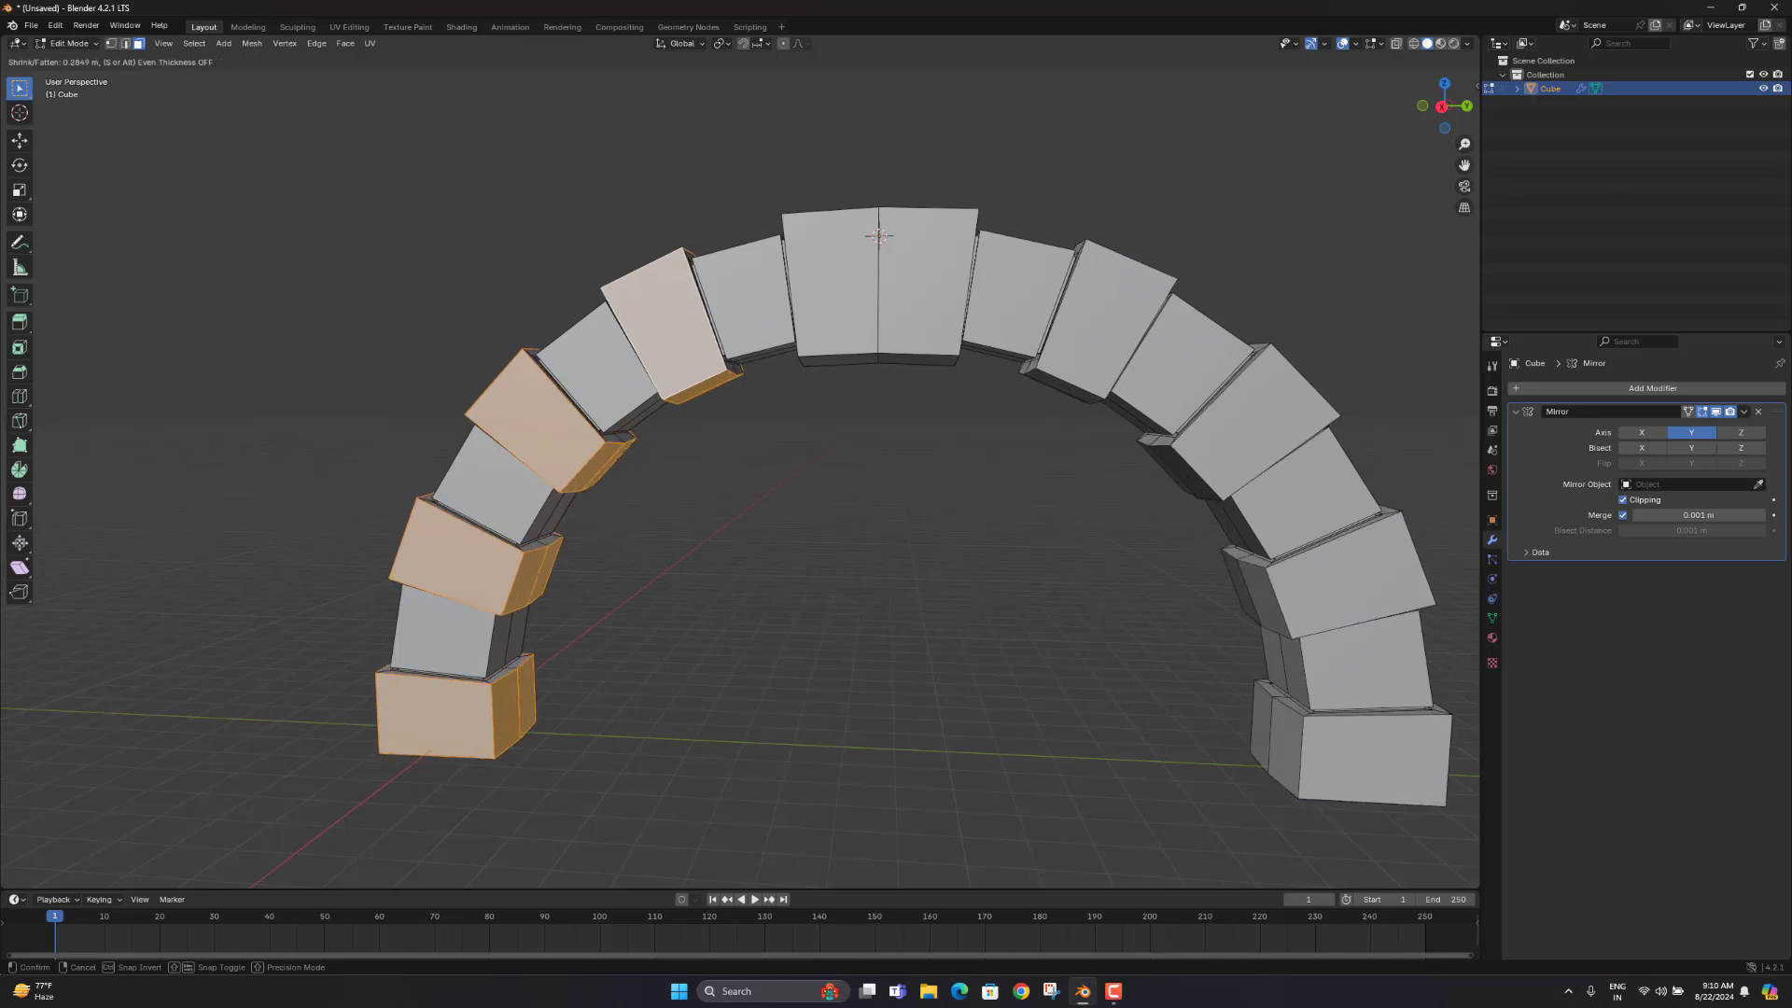
left_click(759, 376)
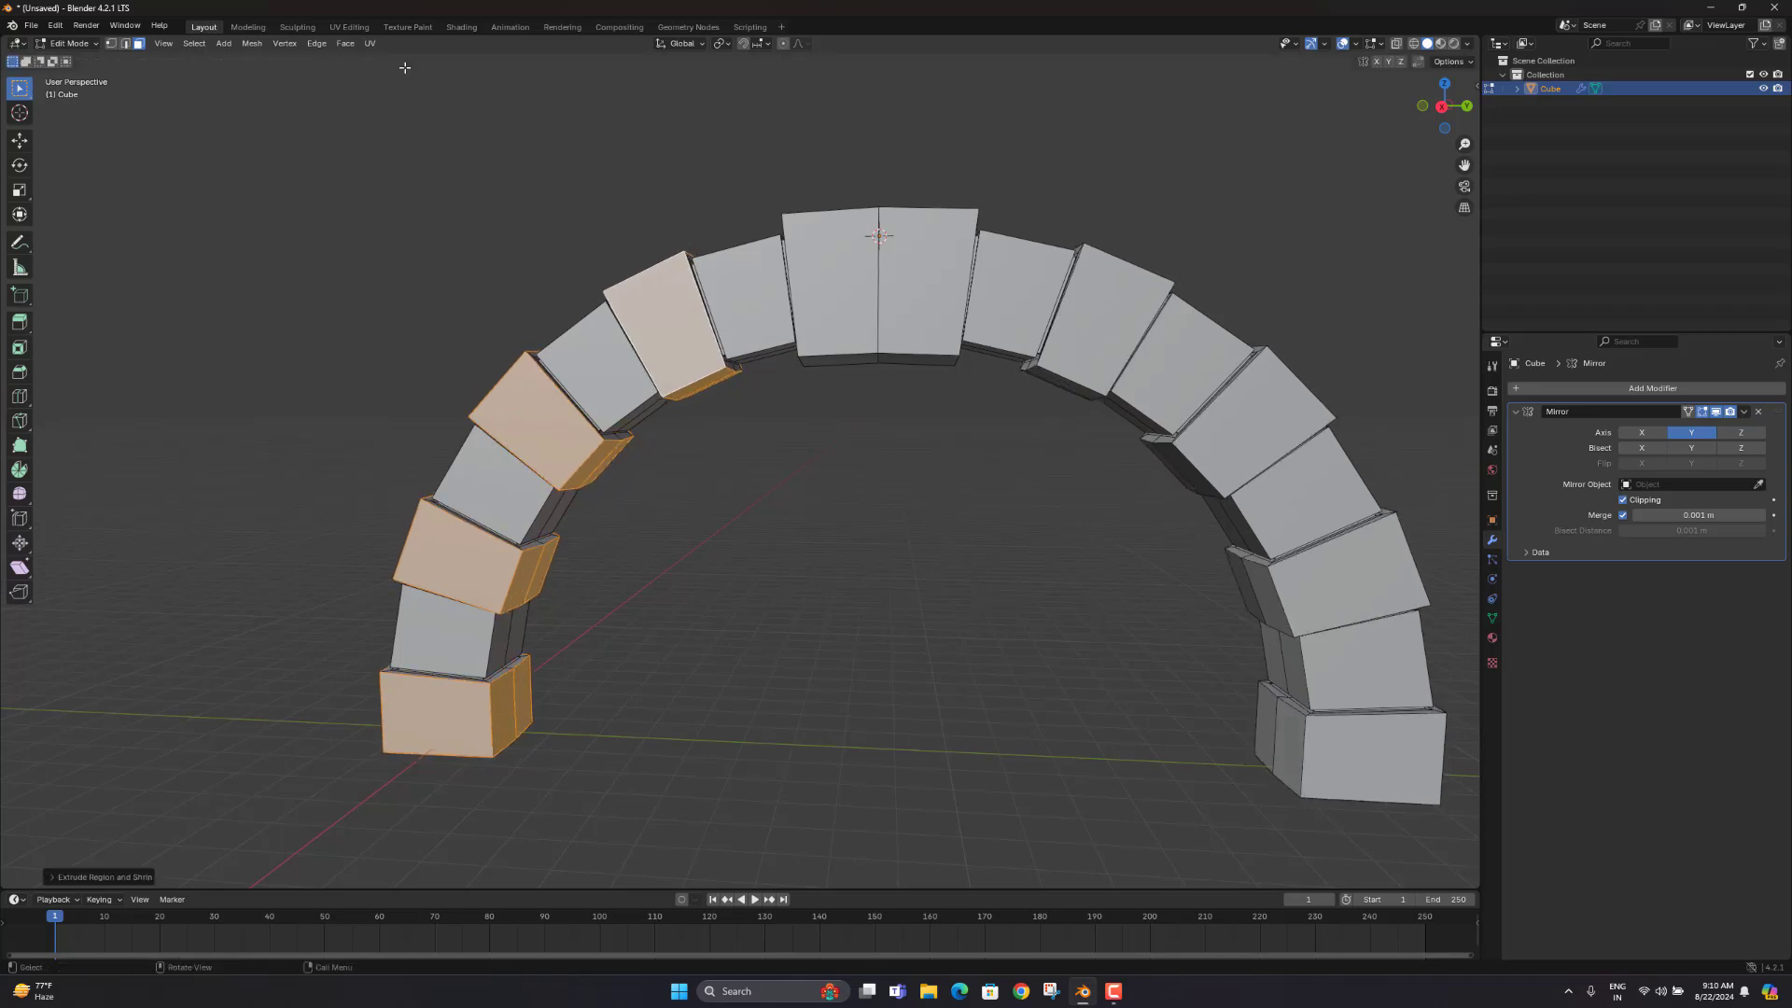
middle_click_drag(691, 373, 285, 688)
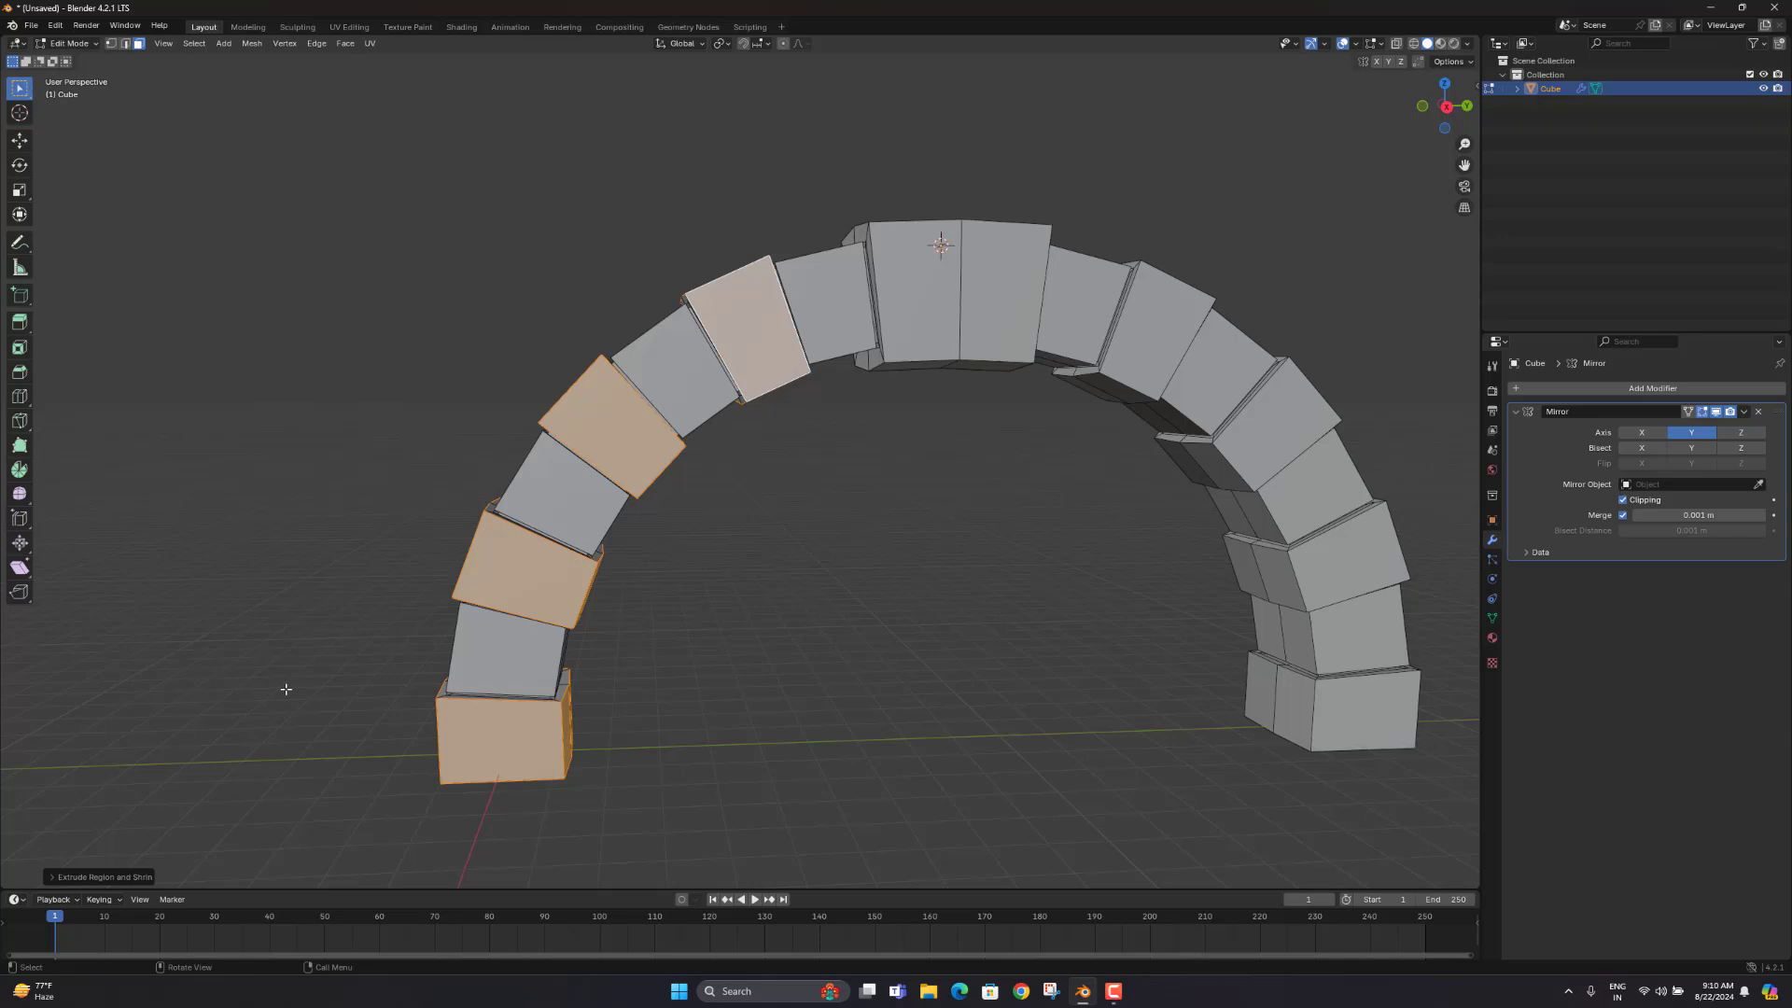
left_click(56, 879)
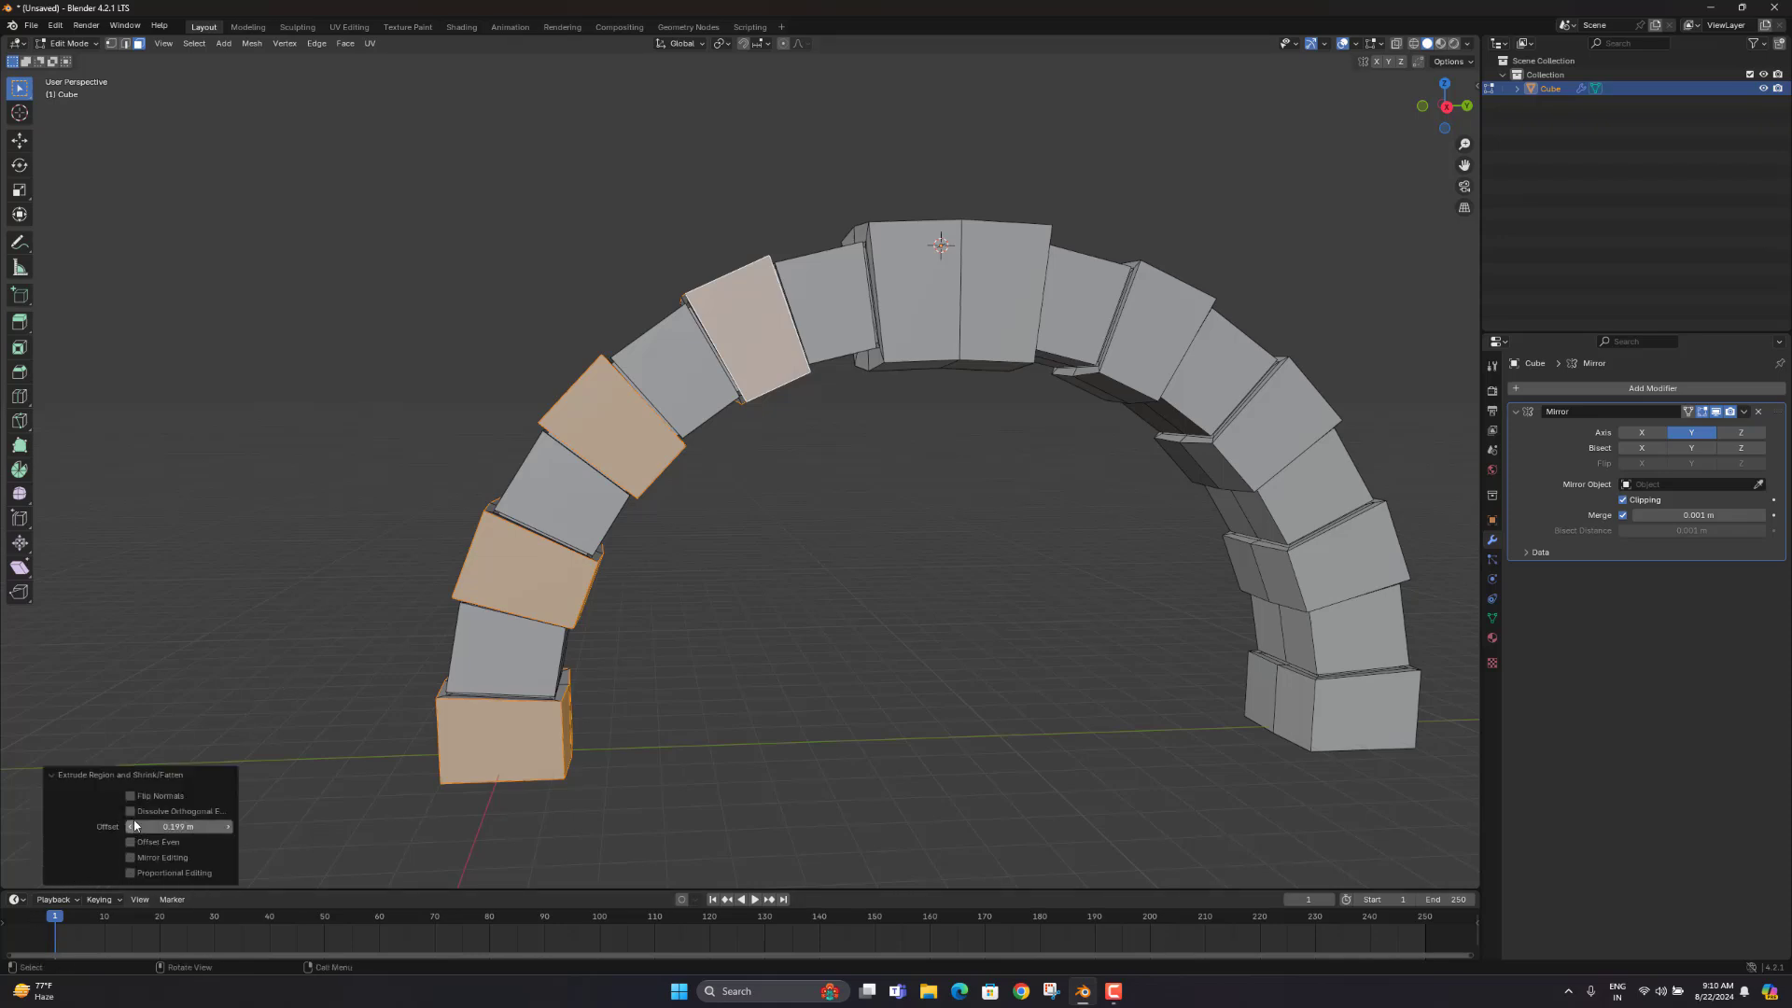
left_click_drag(157, 829, 181, 829)
Step: Inspect the raised alternate blocks of the arch in Object Mode and up close in Edit Mode
key("Tab")
middle_click_drag(836, 614, 884, 591)
scroll(872, 573, "down", 3)
key("Tab")
scroll(808, 424, "up", 5)
middle_click_drag(808, 423, 767, 448)
scroll(675, 336, "down", 3)
Step: Select all the faces of the second block below the crown through X-ray in the right orthographic view
left_click(676, 336)
middle_click_drag(676, 336, 702, 335)
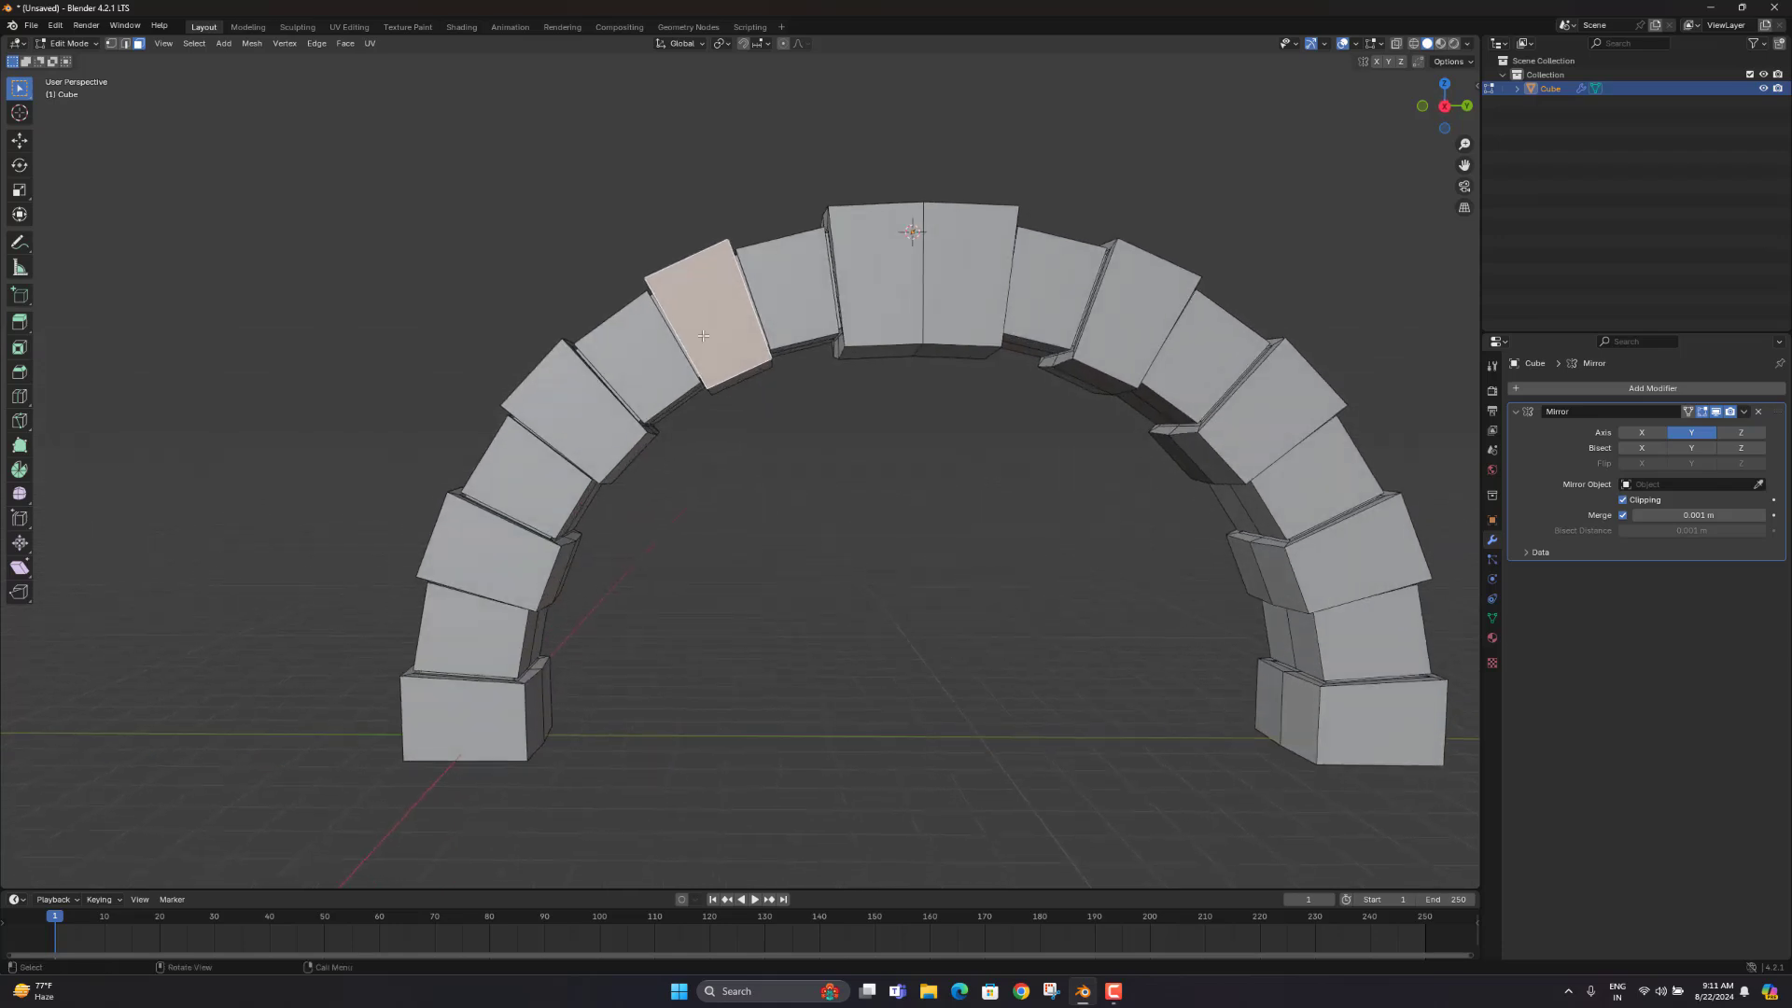
key("KP_3")
scroll(704, 288, "up", 2)
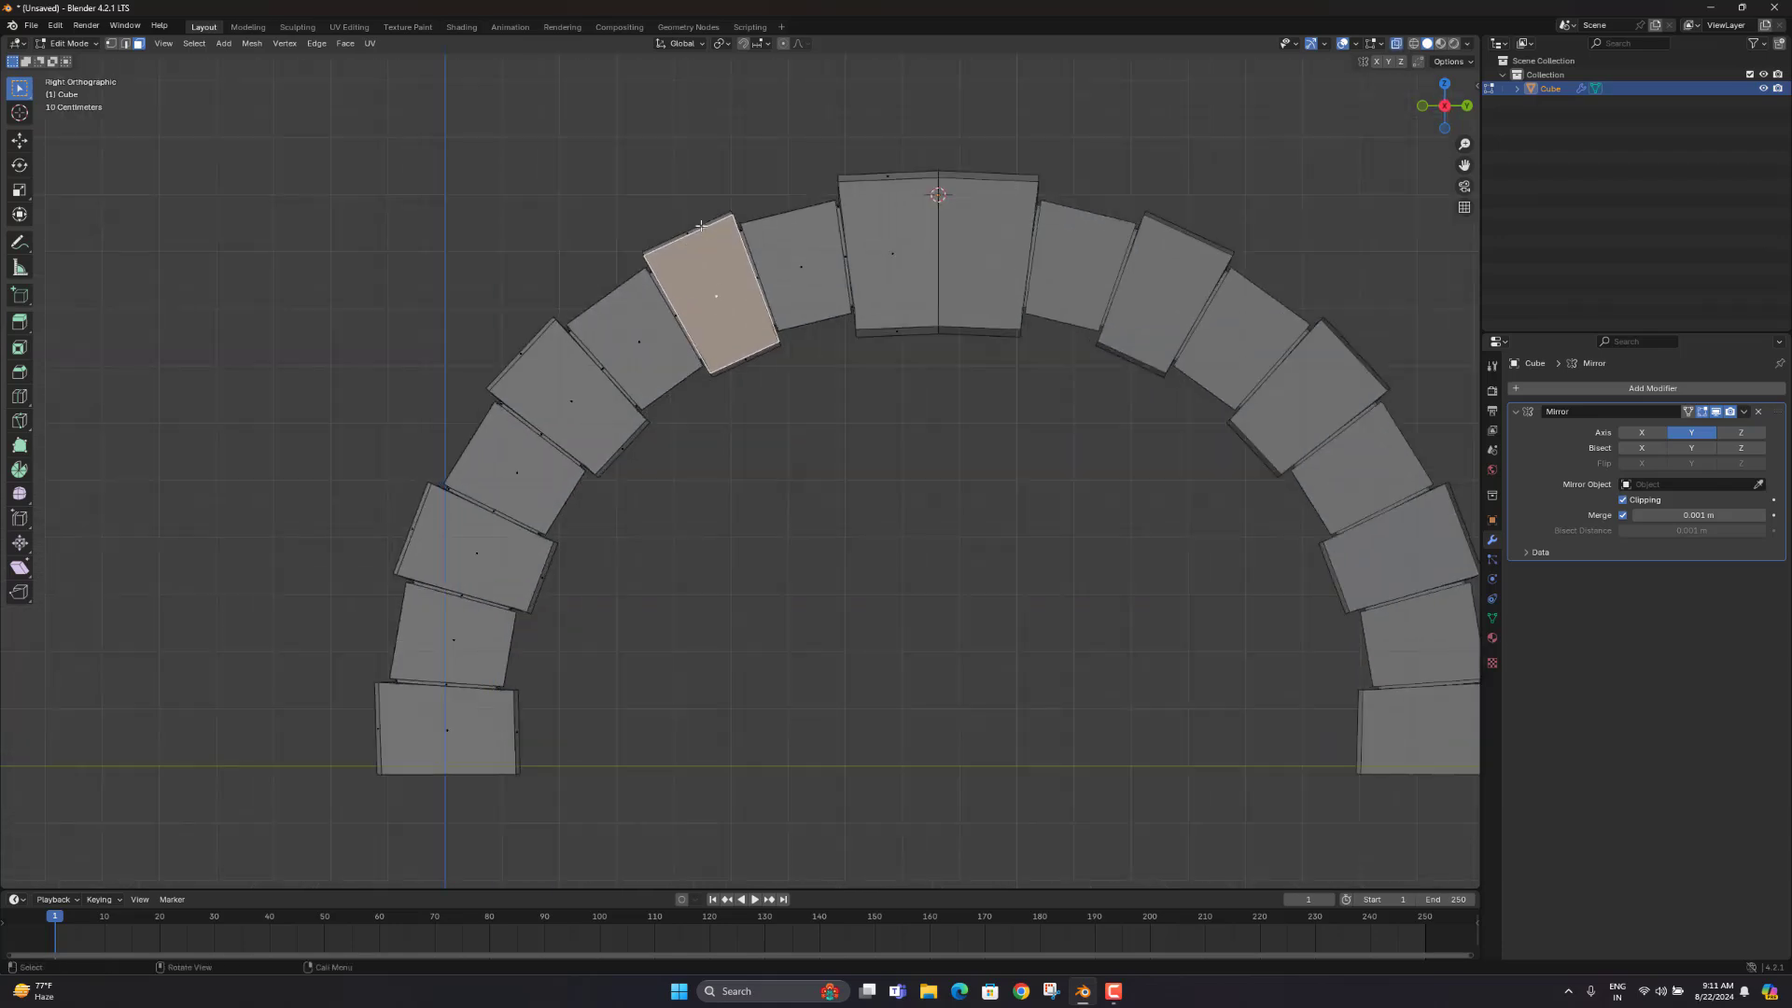
left_click_drag(674, 204, 705, 240, "shift")
left_click_drag(782, 382, 718, 344, "shift")
Step: Scale the second block below the crown up uniformly by about 1.058 and clear the selection
middle_click_drag(821, 364, 1022, 422)
key("alt+z")
scroll(1046, 410, "up", 2)
key("s")
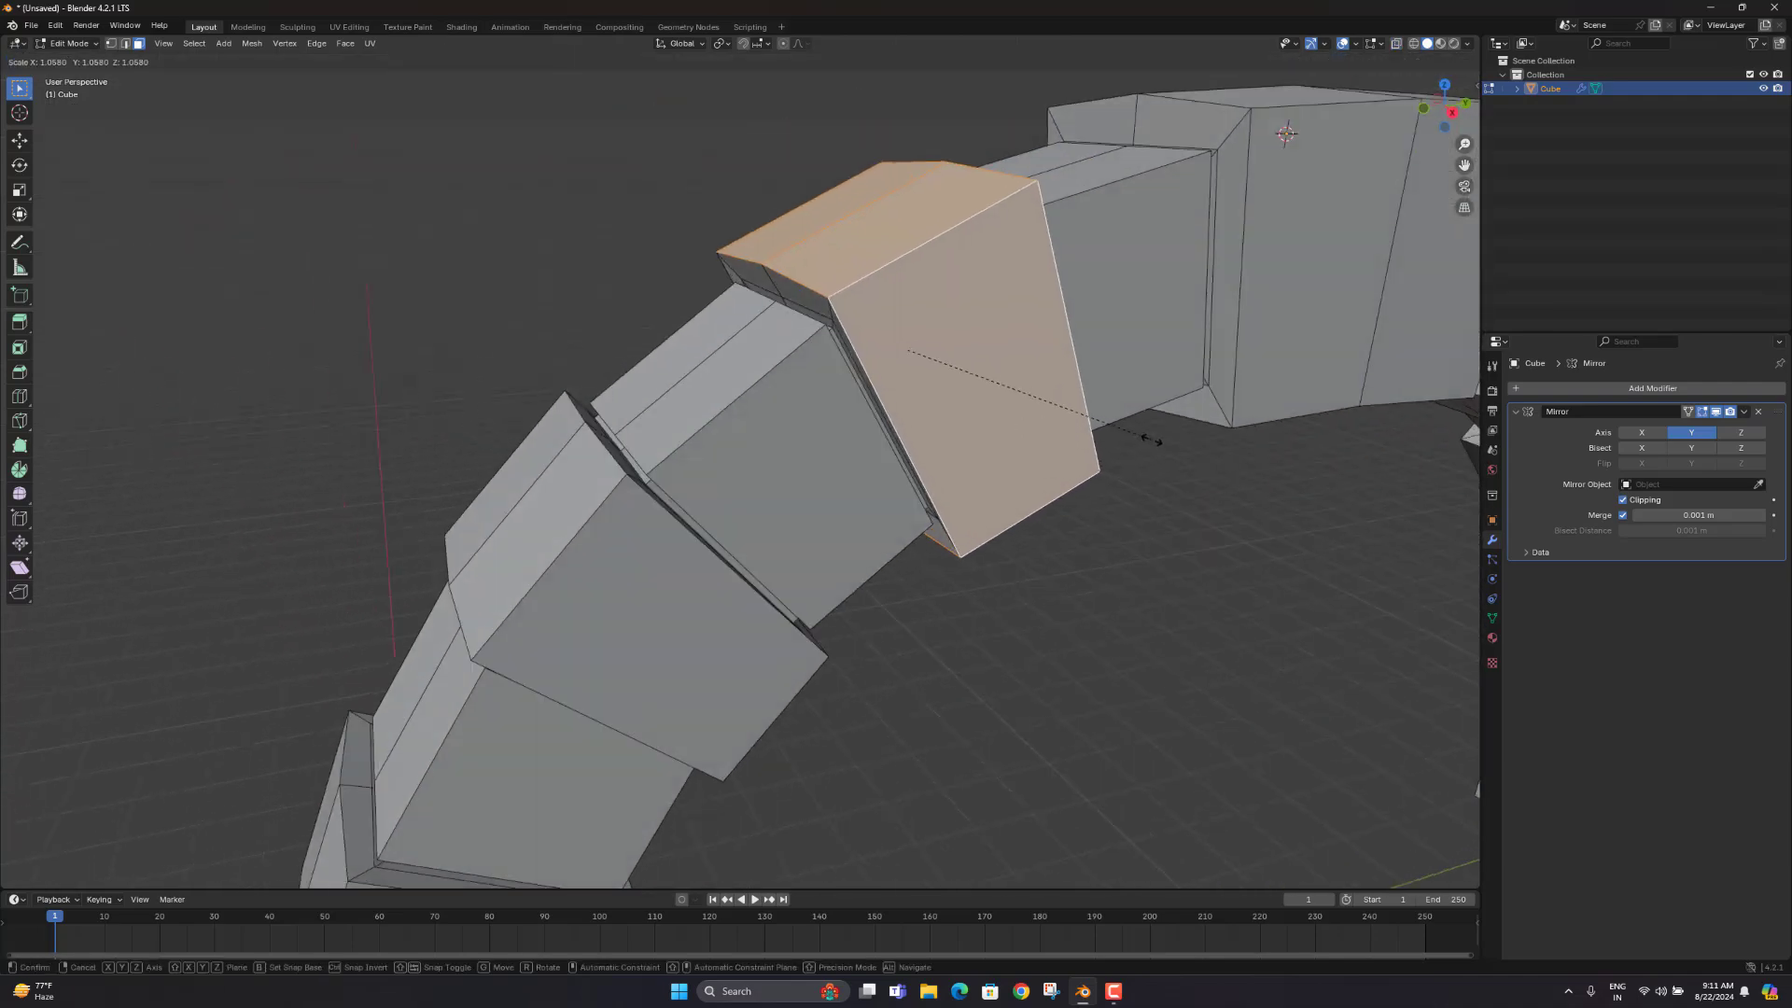
left_click(1152, 441)
scroll(1151, 440, "down", 5)
middle_click_drag(782, 528, 736, 492)
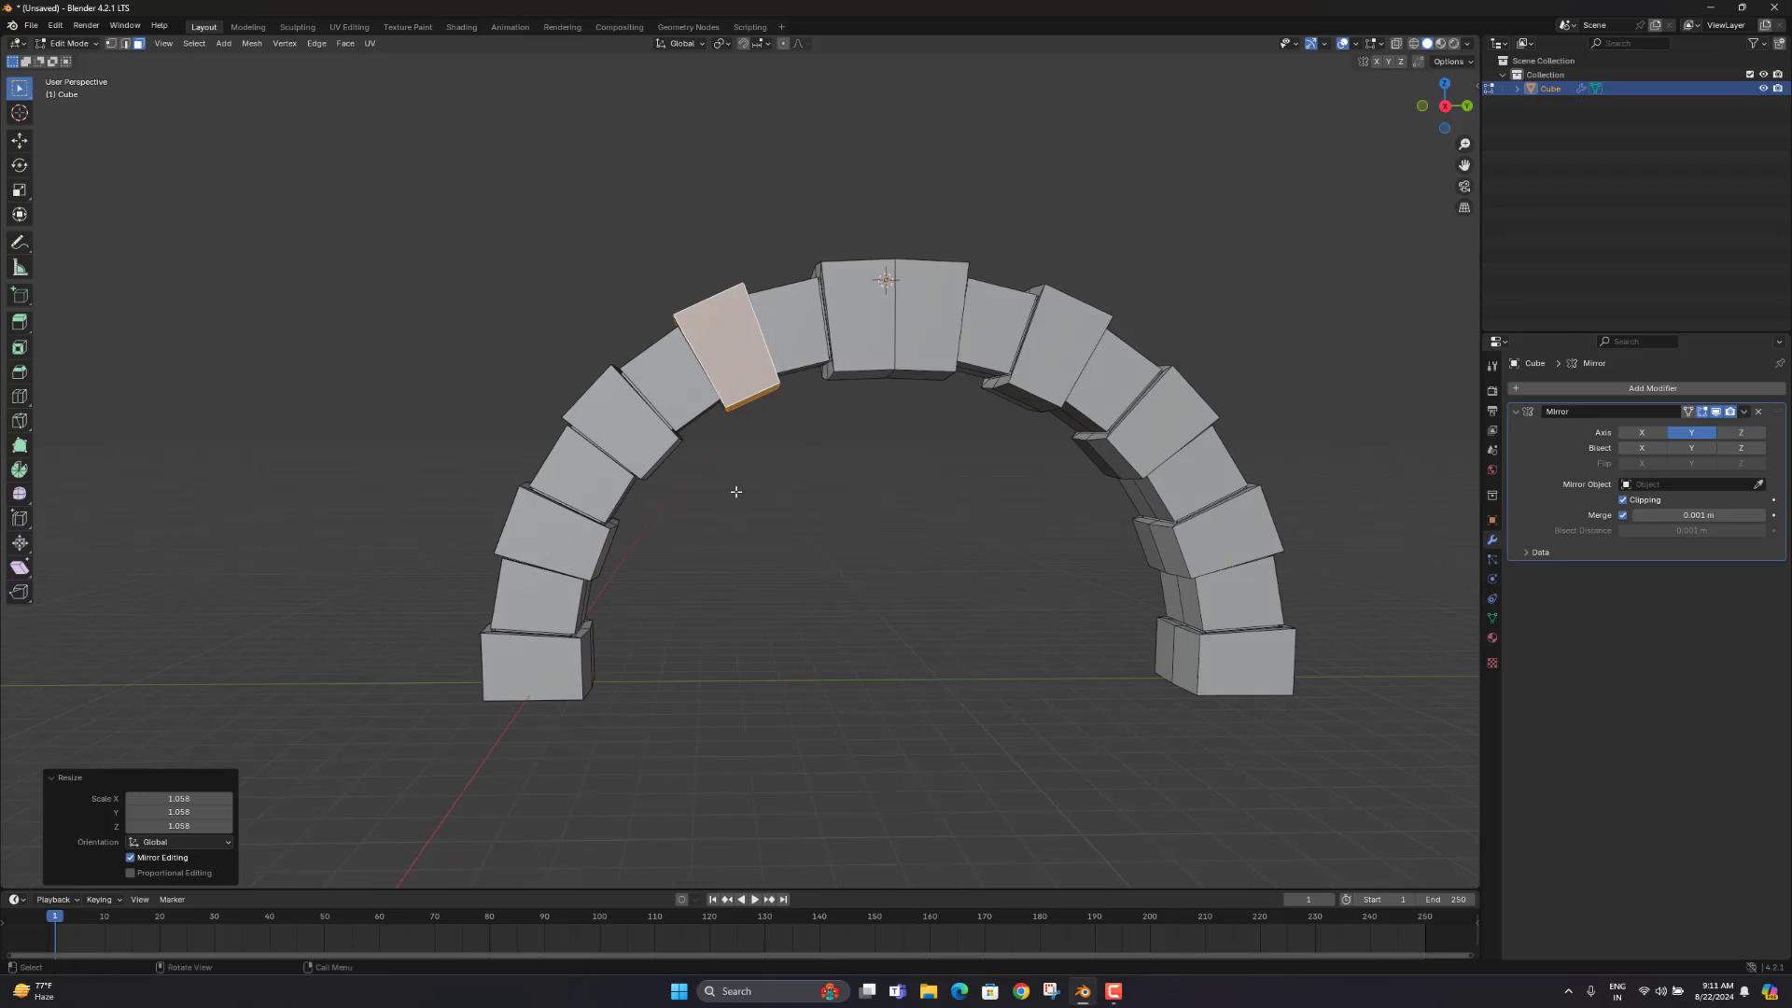
scroll(731, 532, "up", 3)
left_click(754, 536)
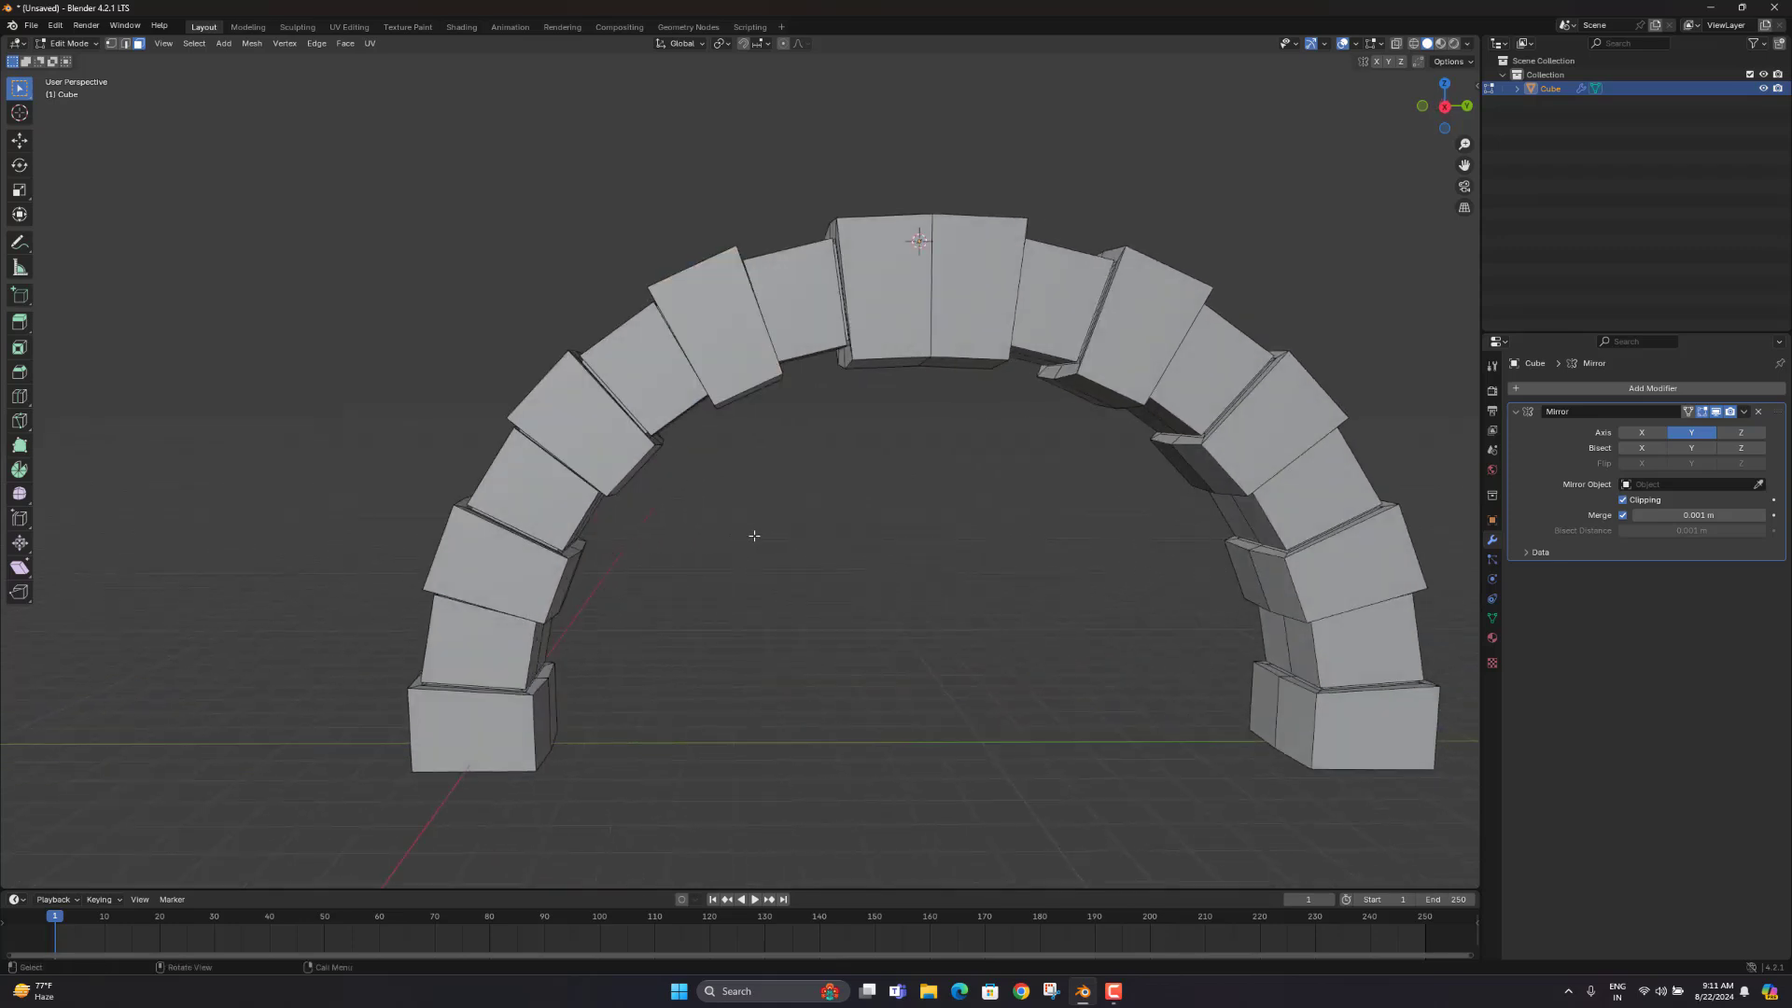
Step: Return to Object Mode, deselect the arch and examine the block proportions from several angles
key("Tab")
mouse_move(746, 422)
middle_mouse_down()
mouse_move(776, 438)
mouse_move(749, 437)
mouse_move(765, 425)
middle_mouse_up()
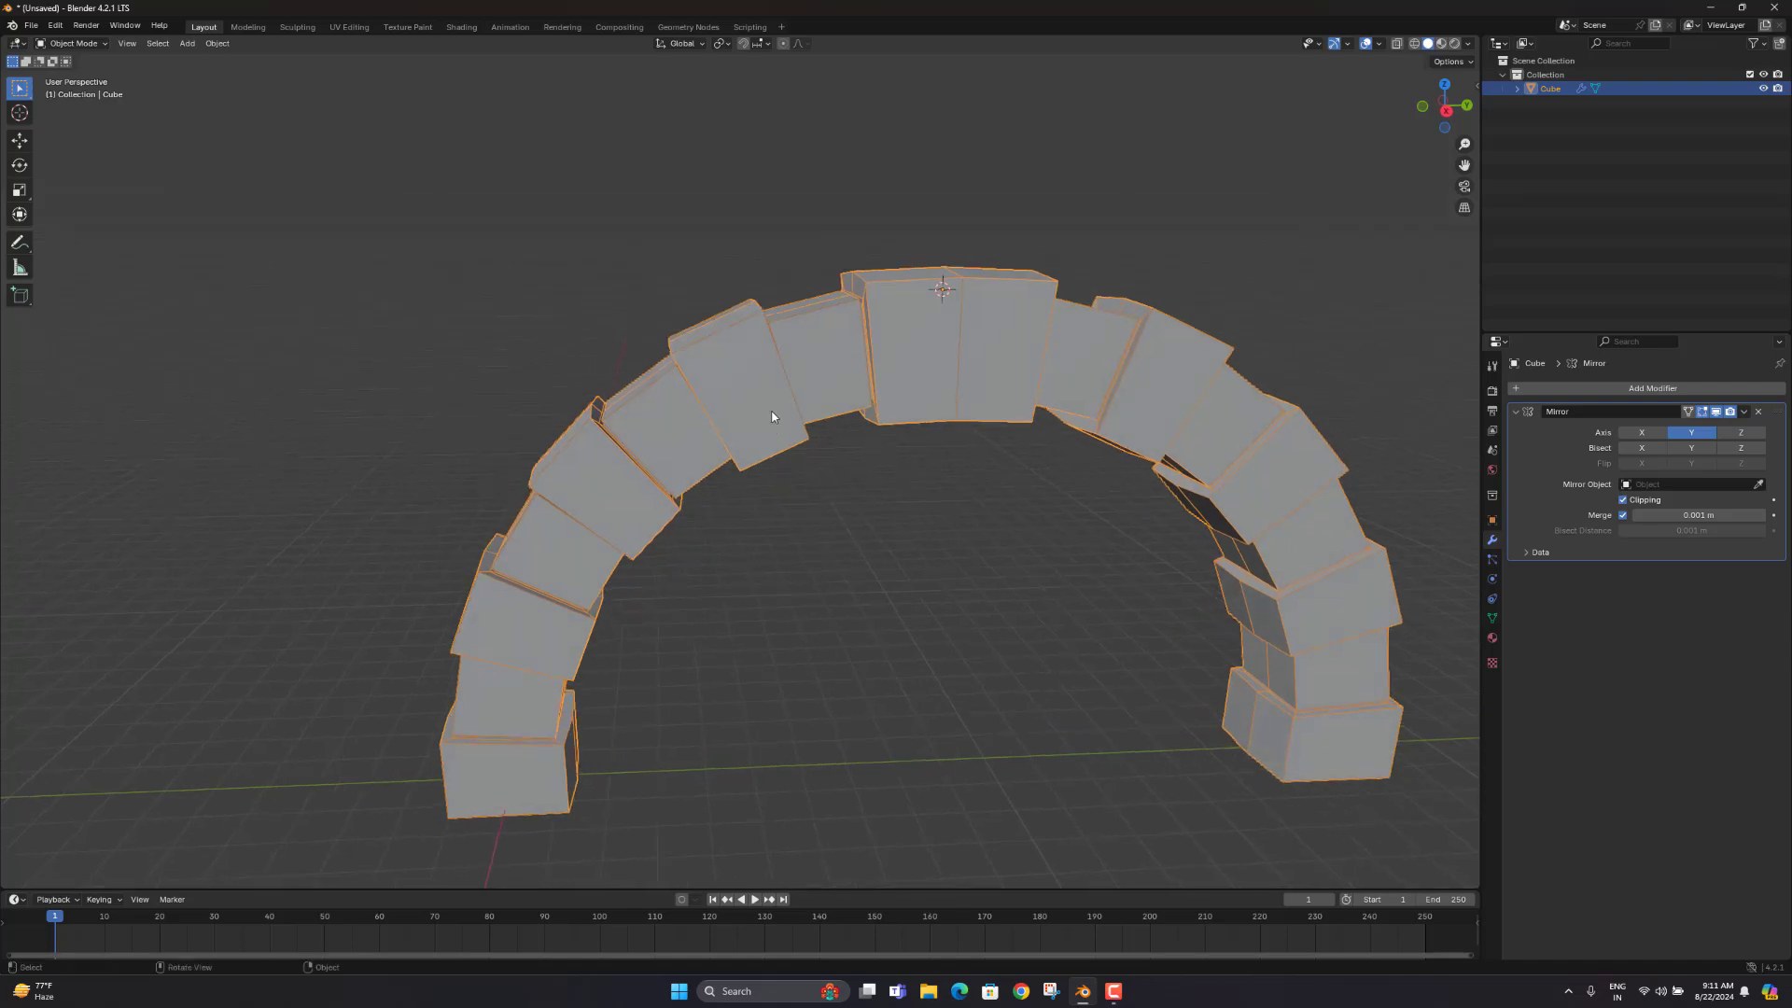
scroll(761, 417, "up", 3)
middle_click_drag(747, 417, 795, 401)
scroll(845, 456, "down", 3)
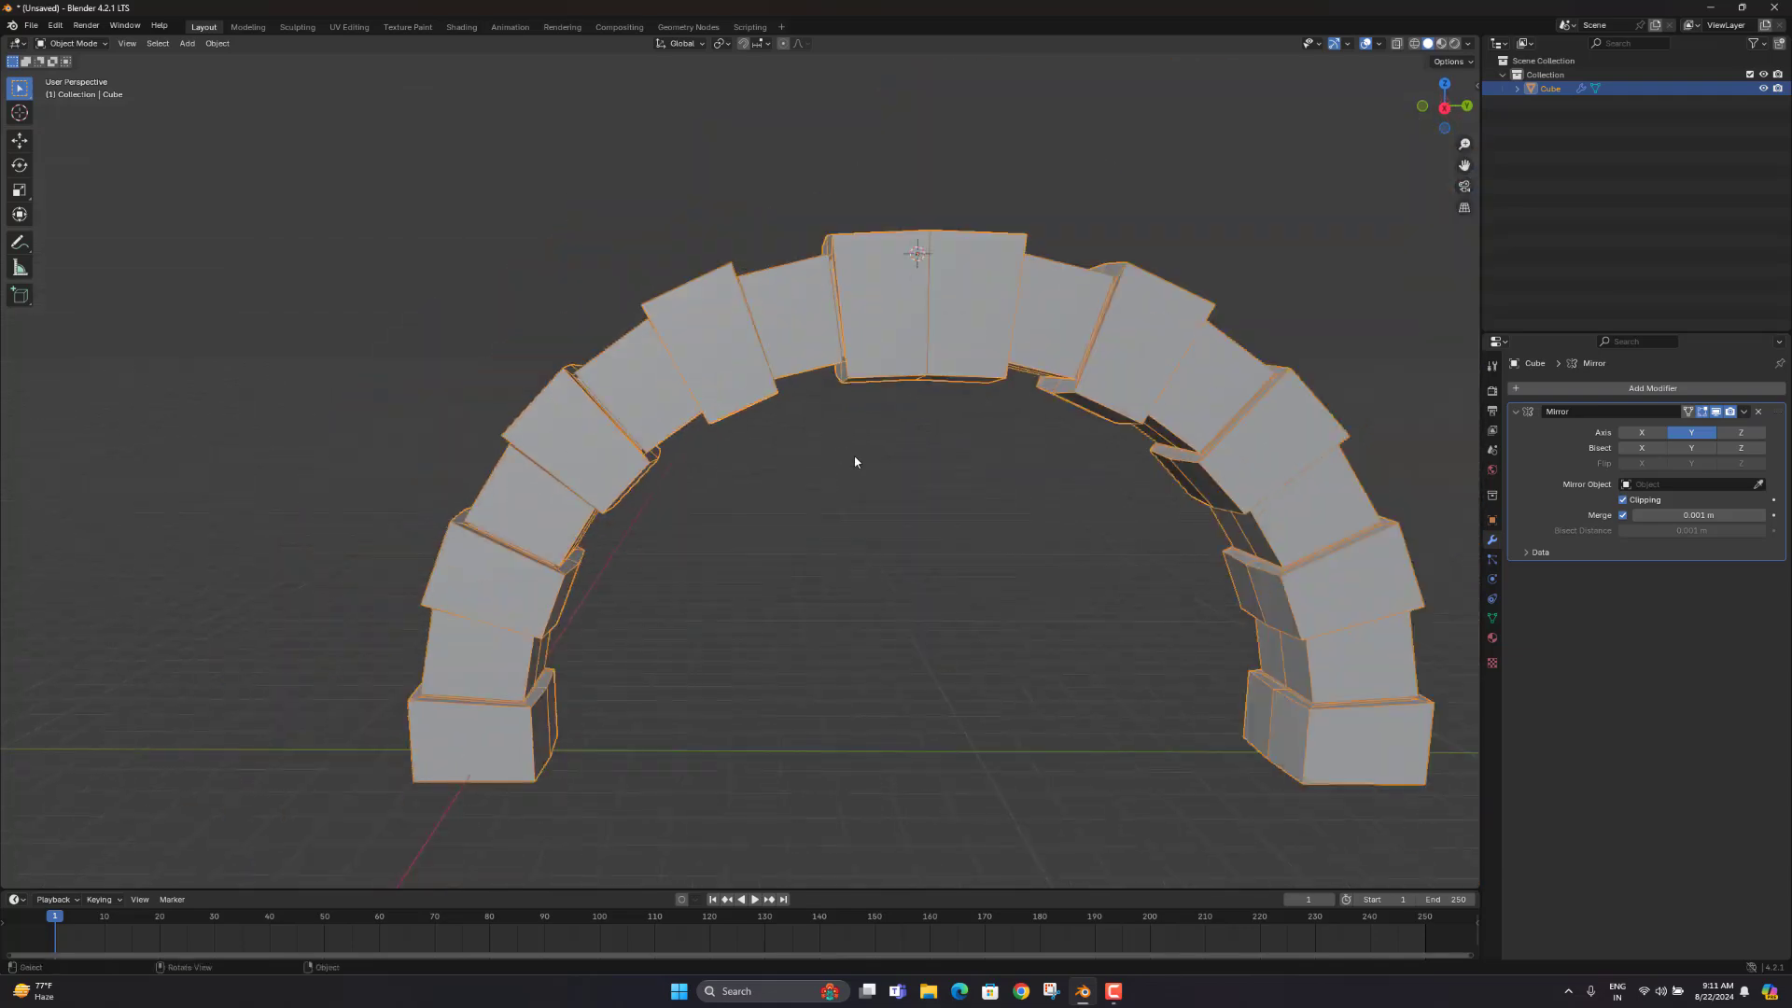
left_click(855, 461)
middle_click_drag(848, 461, 651, 492)
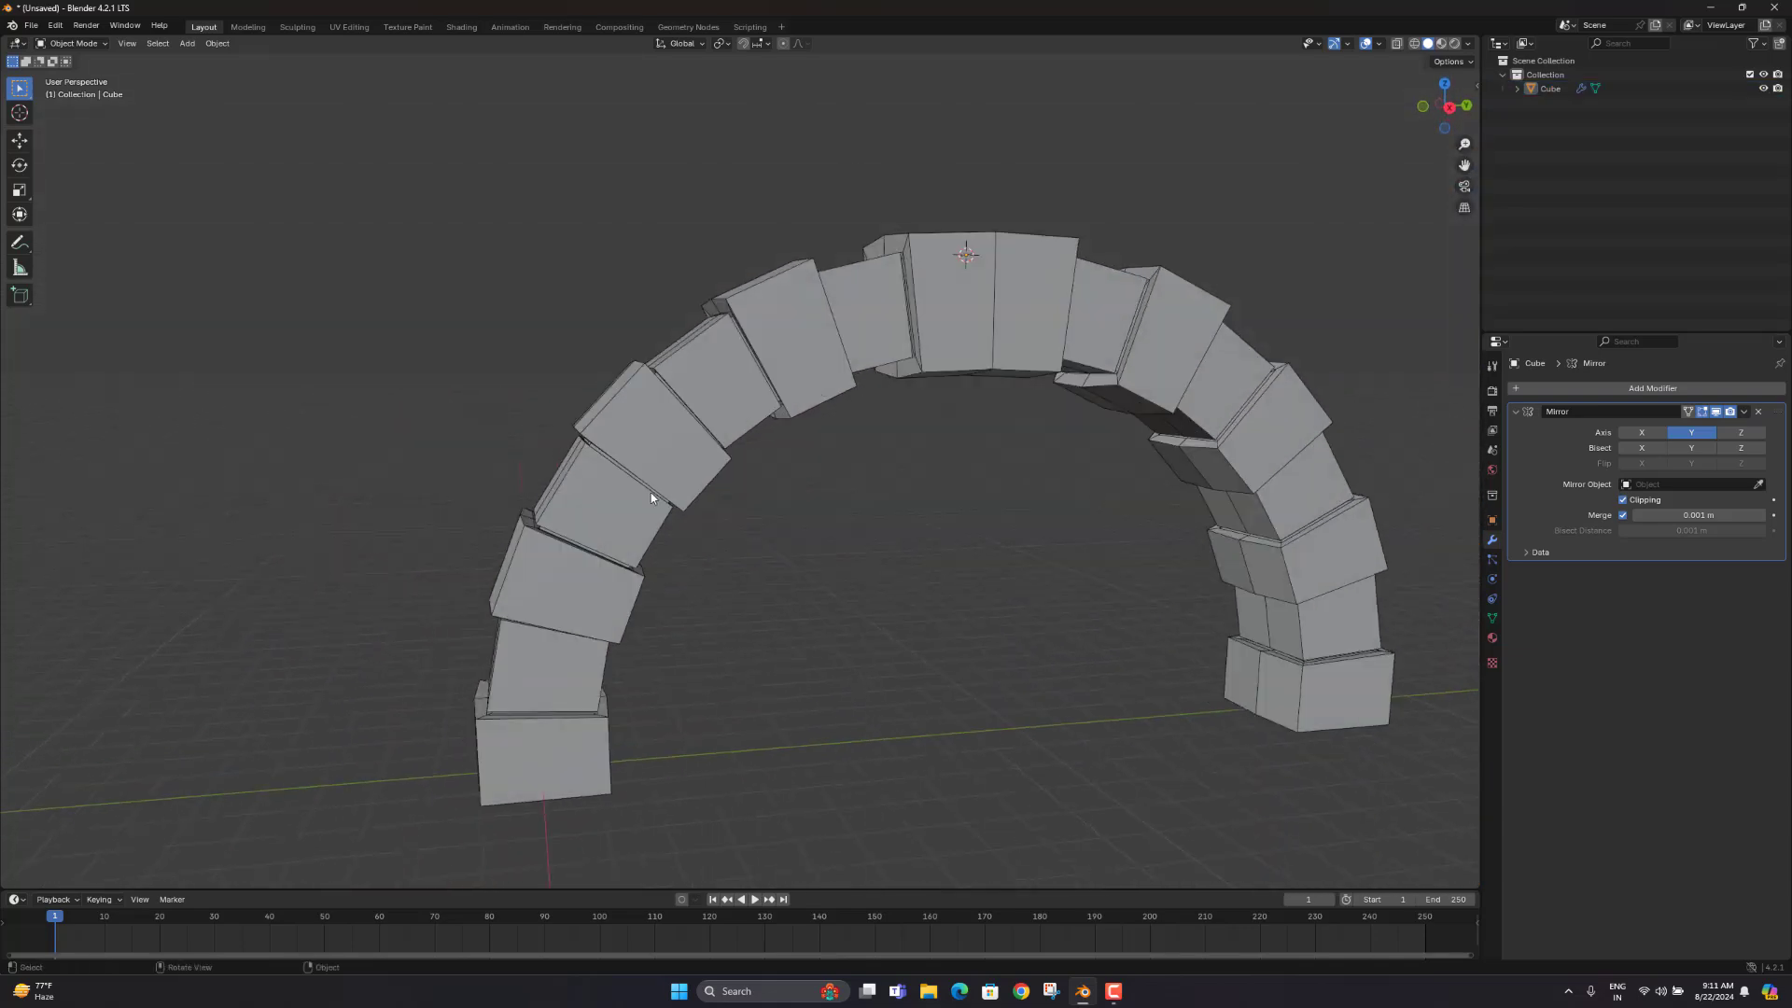
Step: Select all the faces of the third block below the crown in Edit Mode through X-ray in the right orthographic view
key("KP_3")
scroll(597, 362, "up", 2)
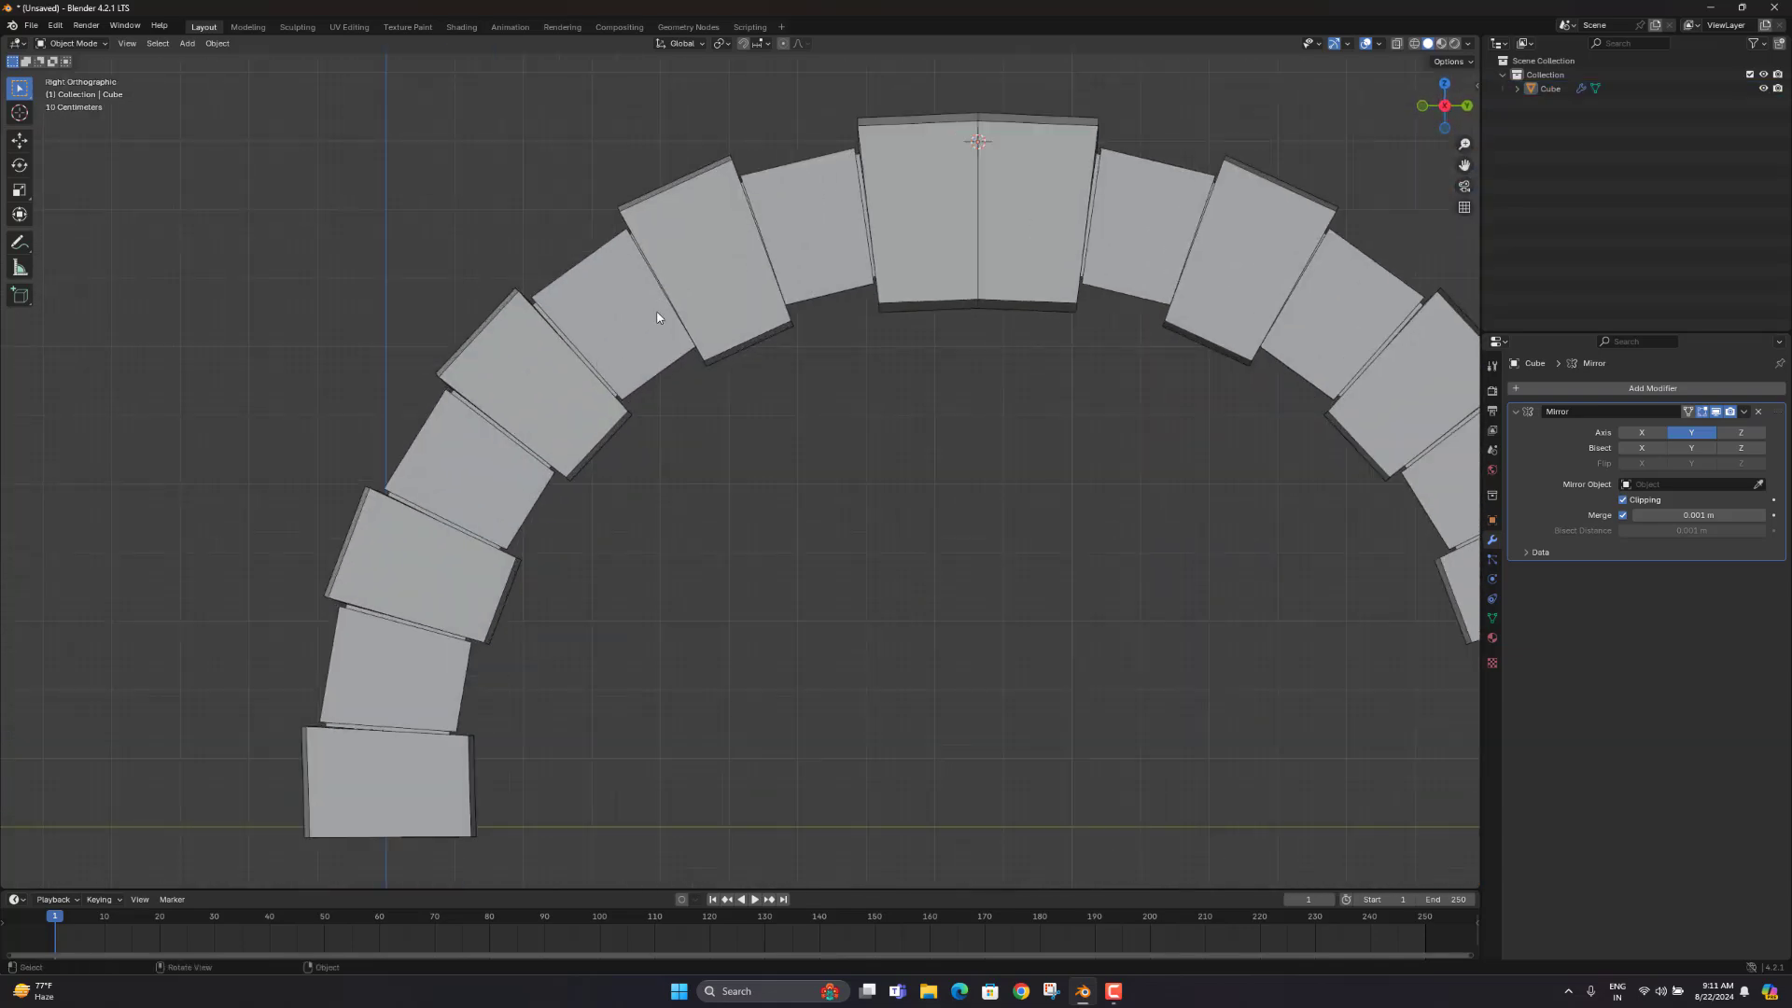
key("Tab")
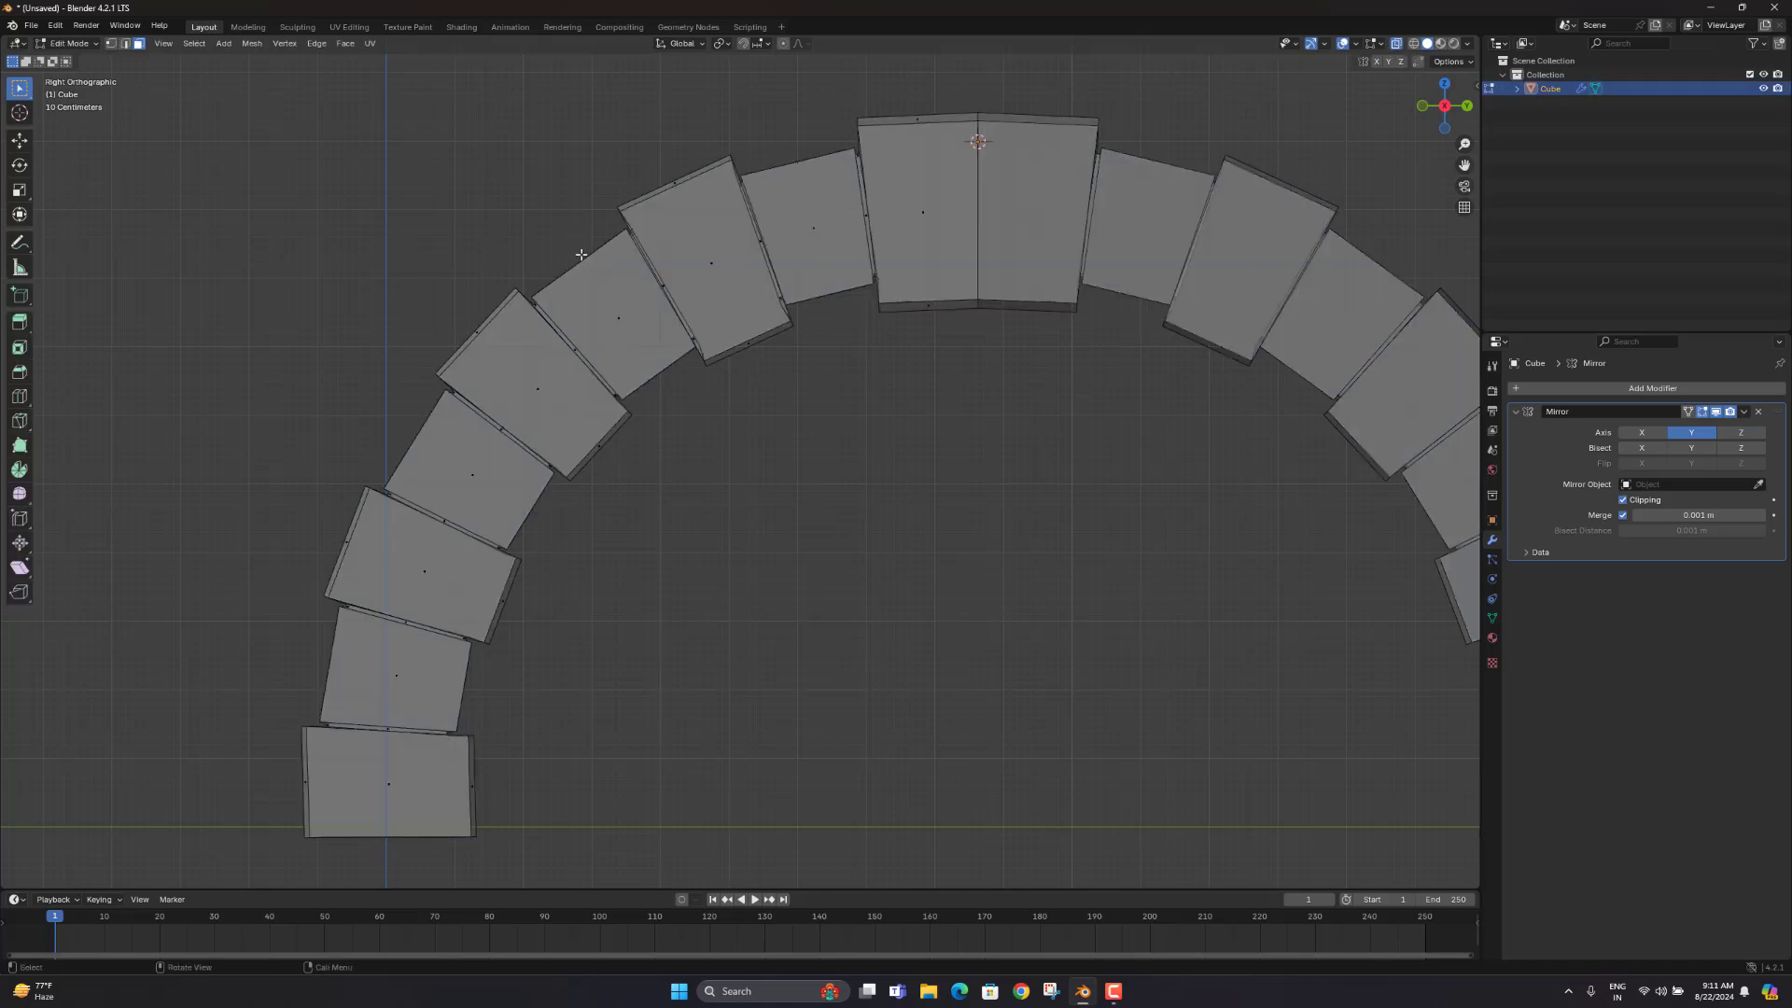
left_click(665, 371)
left_click(671, 377)
left_click_drag(683, 399, 629, 347, "shift")
left_click_drag(553, 217, 614, 309, "shift")
left_click(594, 279, "shift")
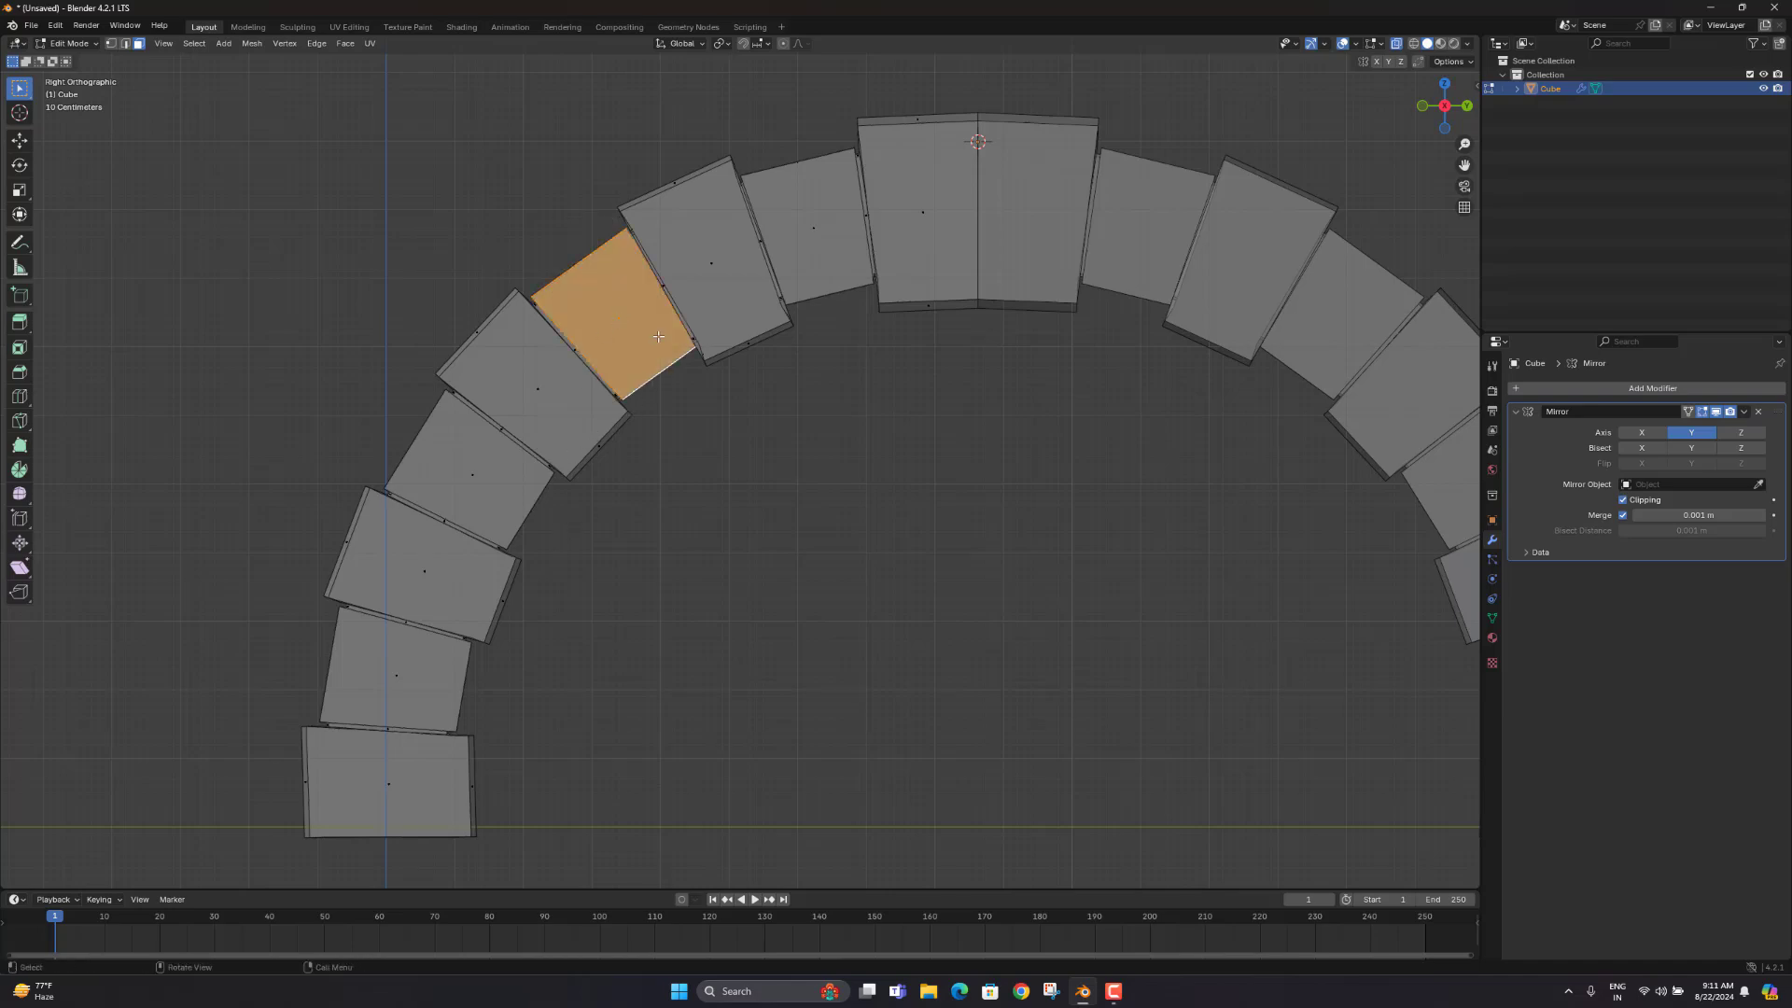
Step: Extrude the third block's faces outward along their normals by about 0.09 m
middle_click_drag(658, 336, 675, 366)
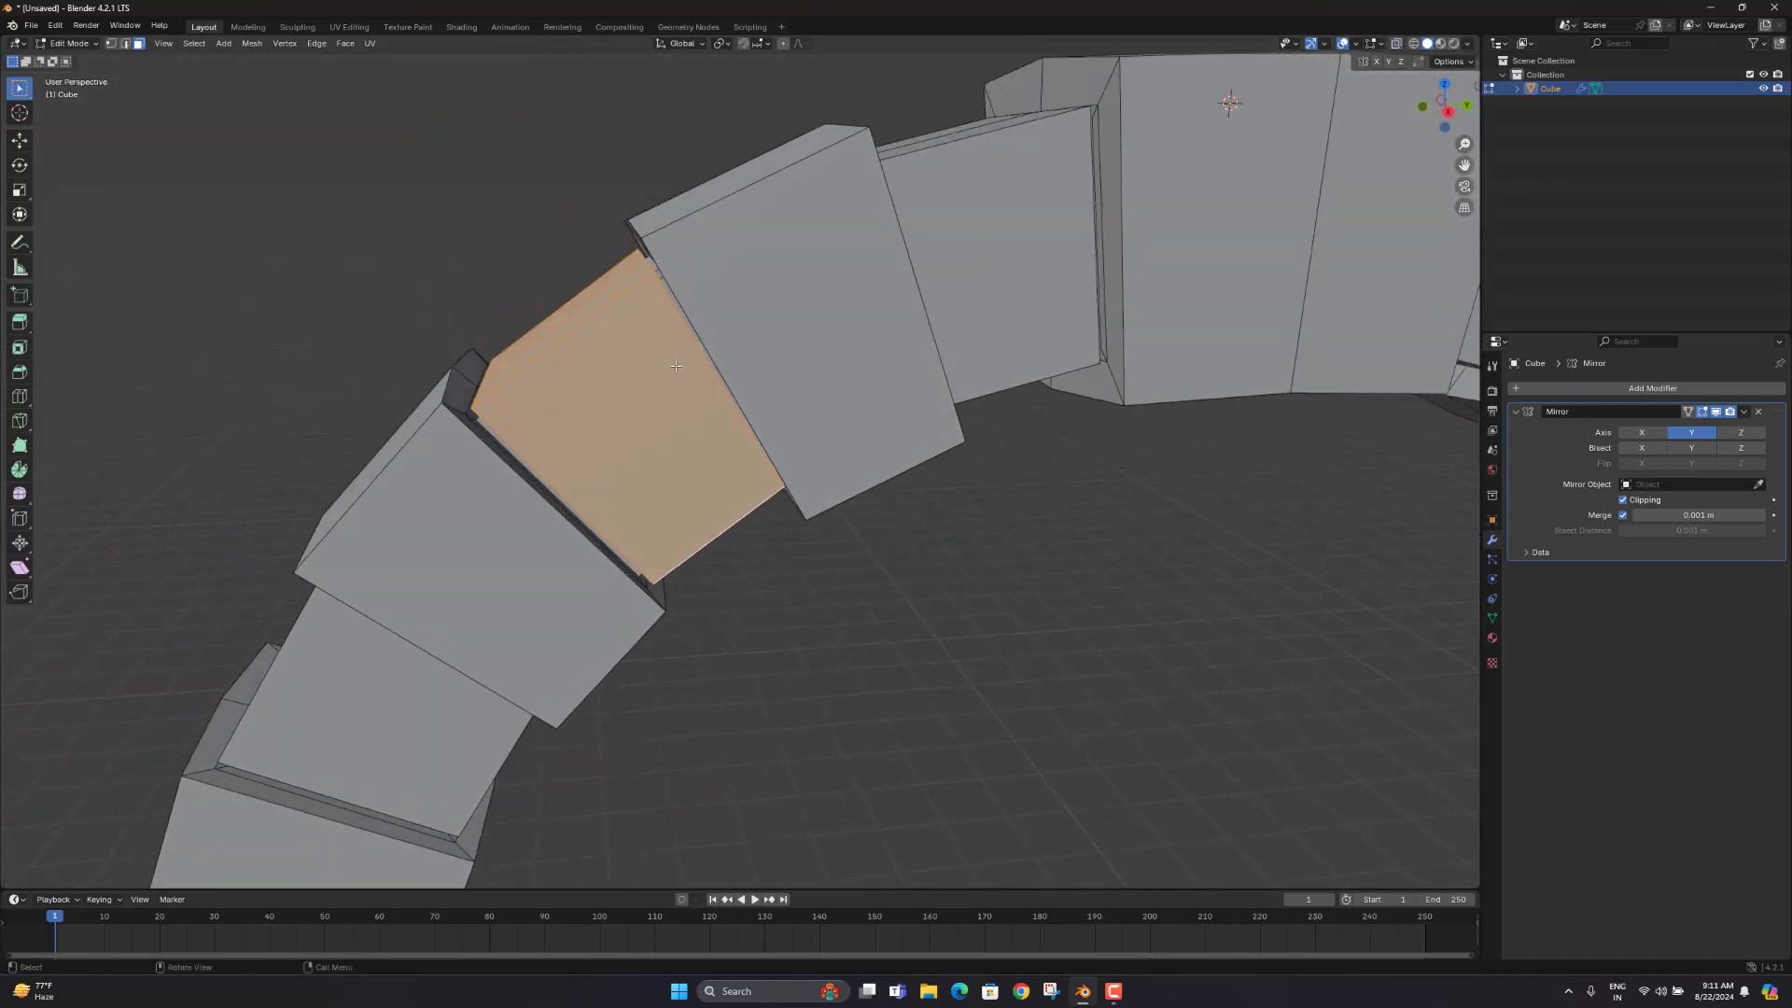
left_click(350, 43)
left_click(382, 75)
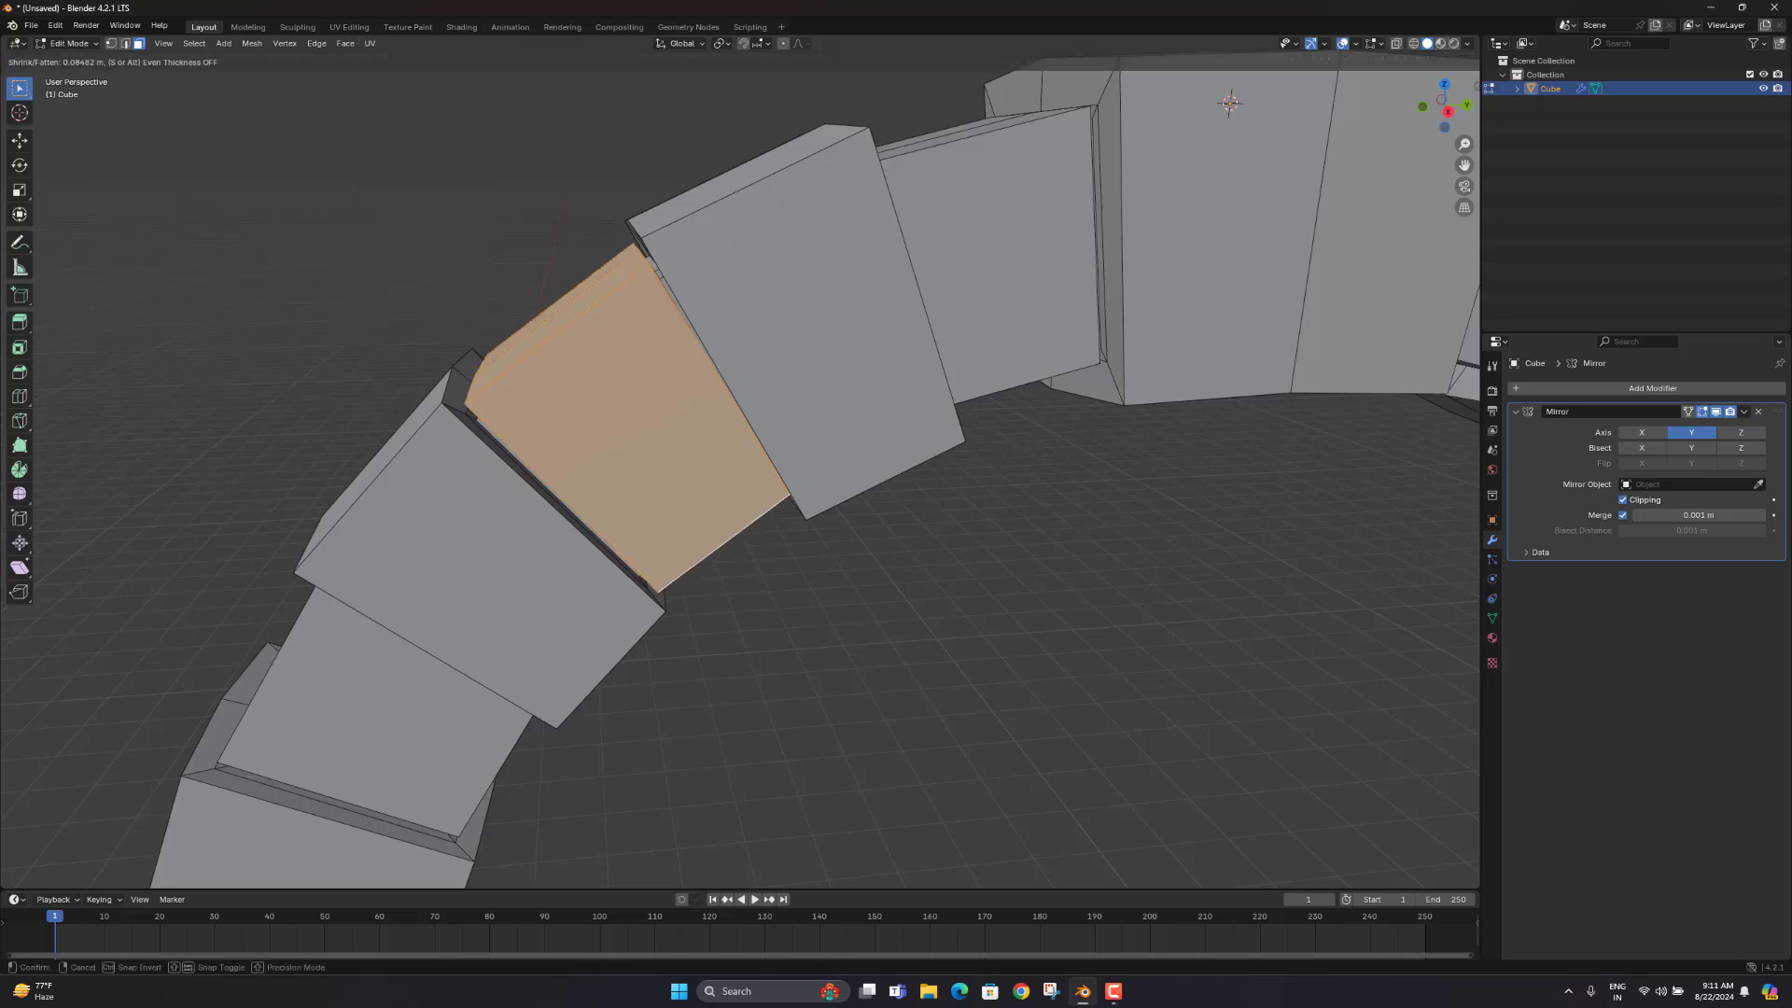
left_click(507, 190)
scroll(507, 189, "down", 6)
Step: Examine the enlarged third block, the joints around it and the overall shape of the arch
key("Tab")
left_click(714, 534)
mouse_move(745, 452)
middle_mouse_down()
mouse_move(780, 420)
mouse_move(574, 485)
mouse_move(612, 523)
mouse_move(738, 461)
middle_mouse_up()
scroll(652, 377, "up", 3)
middle_click_drag(652, 377, 670, 418)
scroll(670, 418, "up", 4)
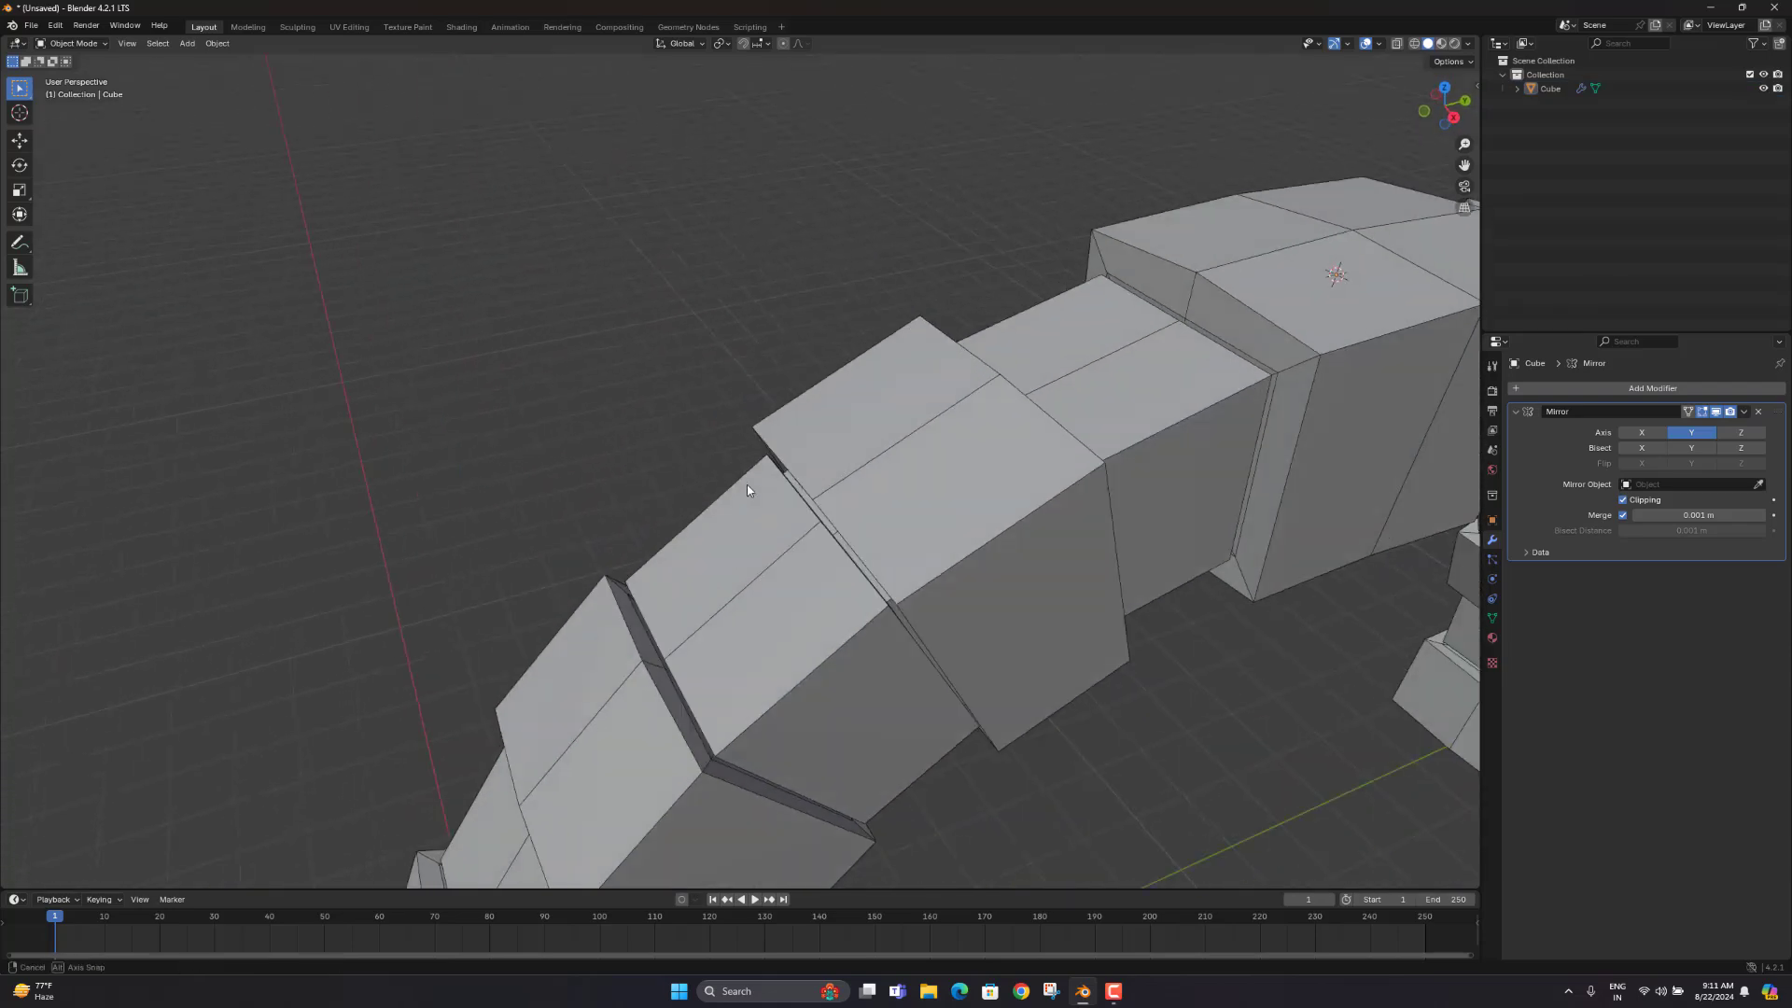
key("Tab")
middle_click_drag(894, 488, 840, 448)
scroll(823, 404, "down", 6)
key("Tab")
scroll(881, 521, "down", 4)
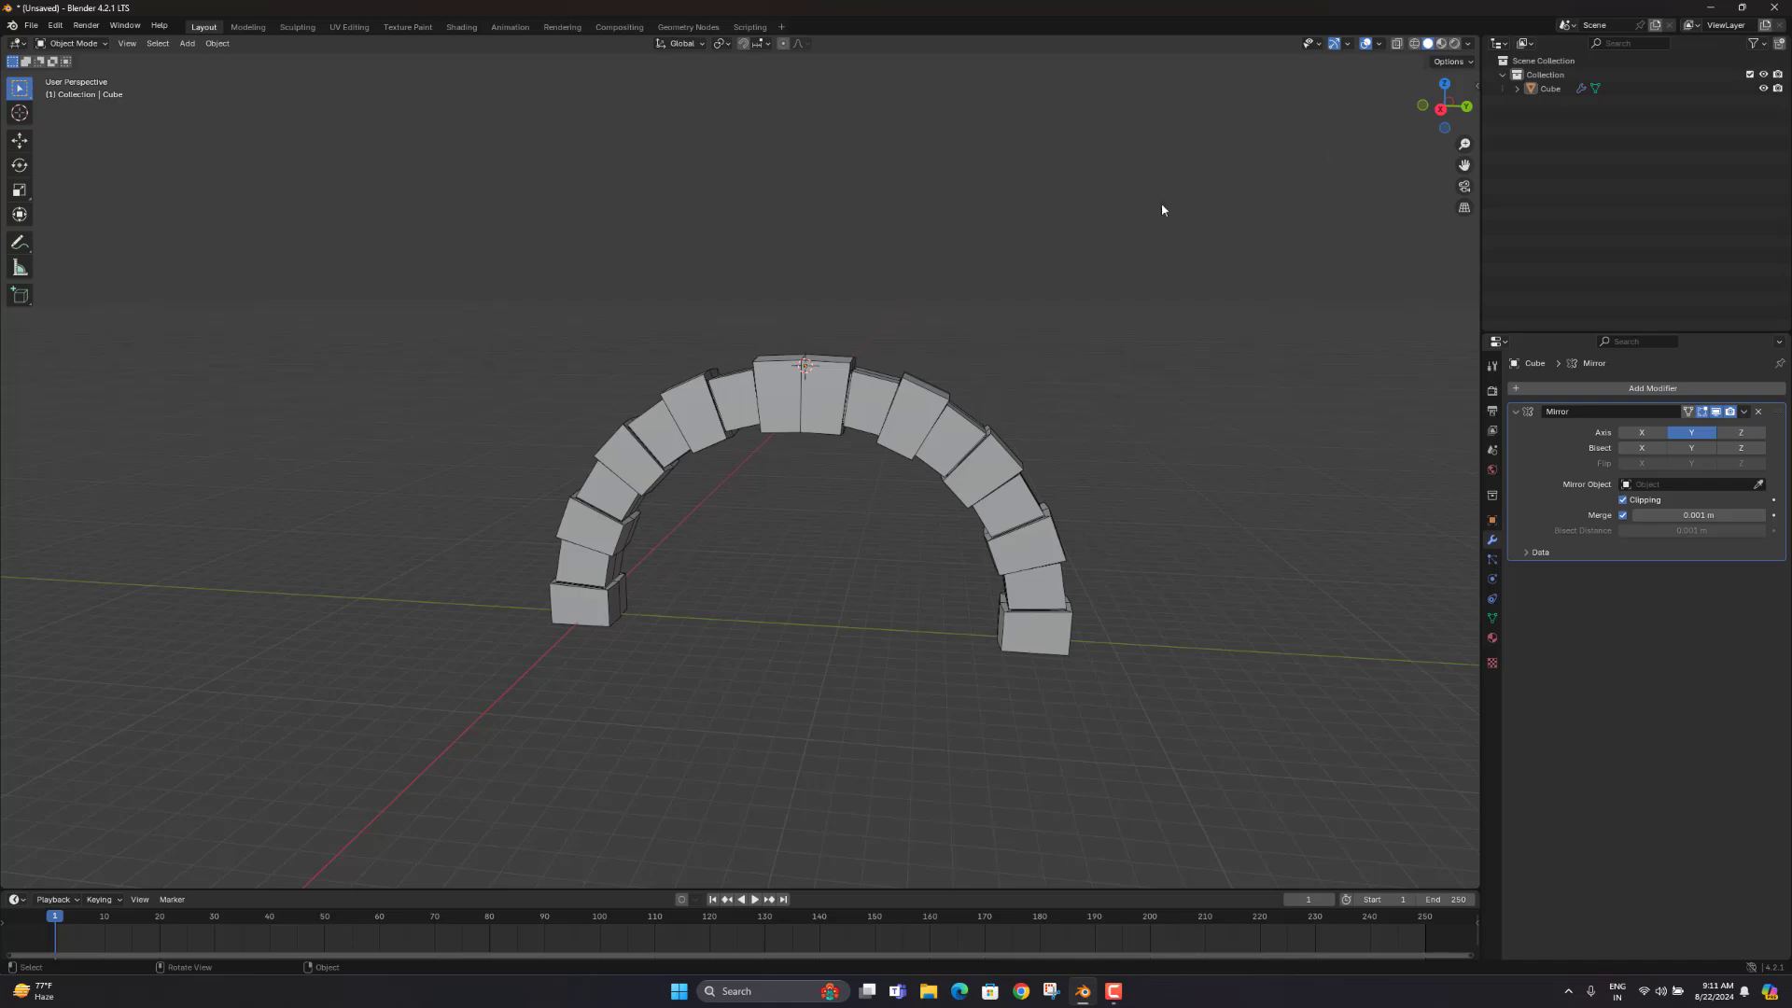
scroll(1107, 366, "up", 5)
middle_click_drag(1023, 428, 819, 444)
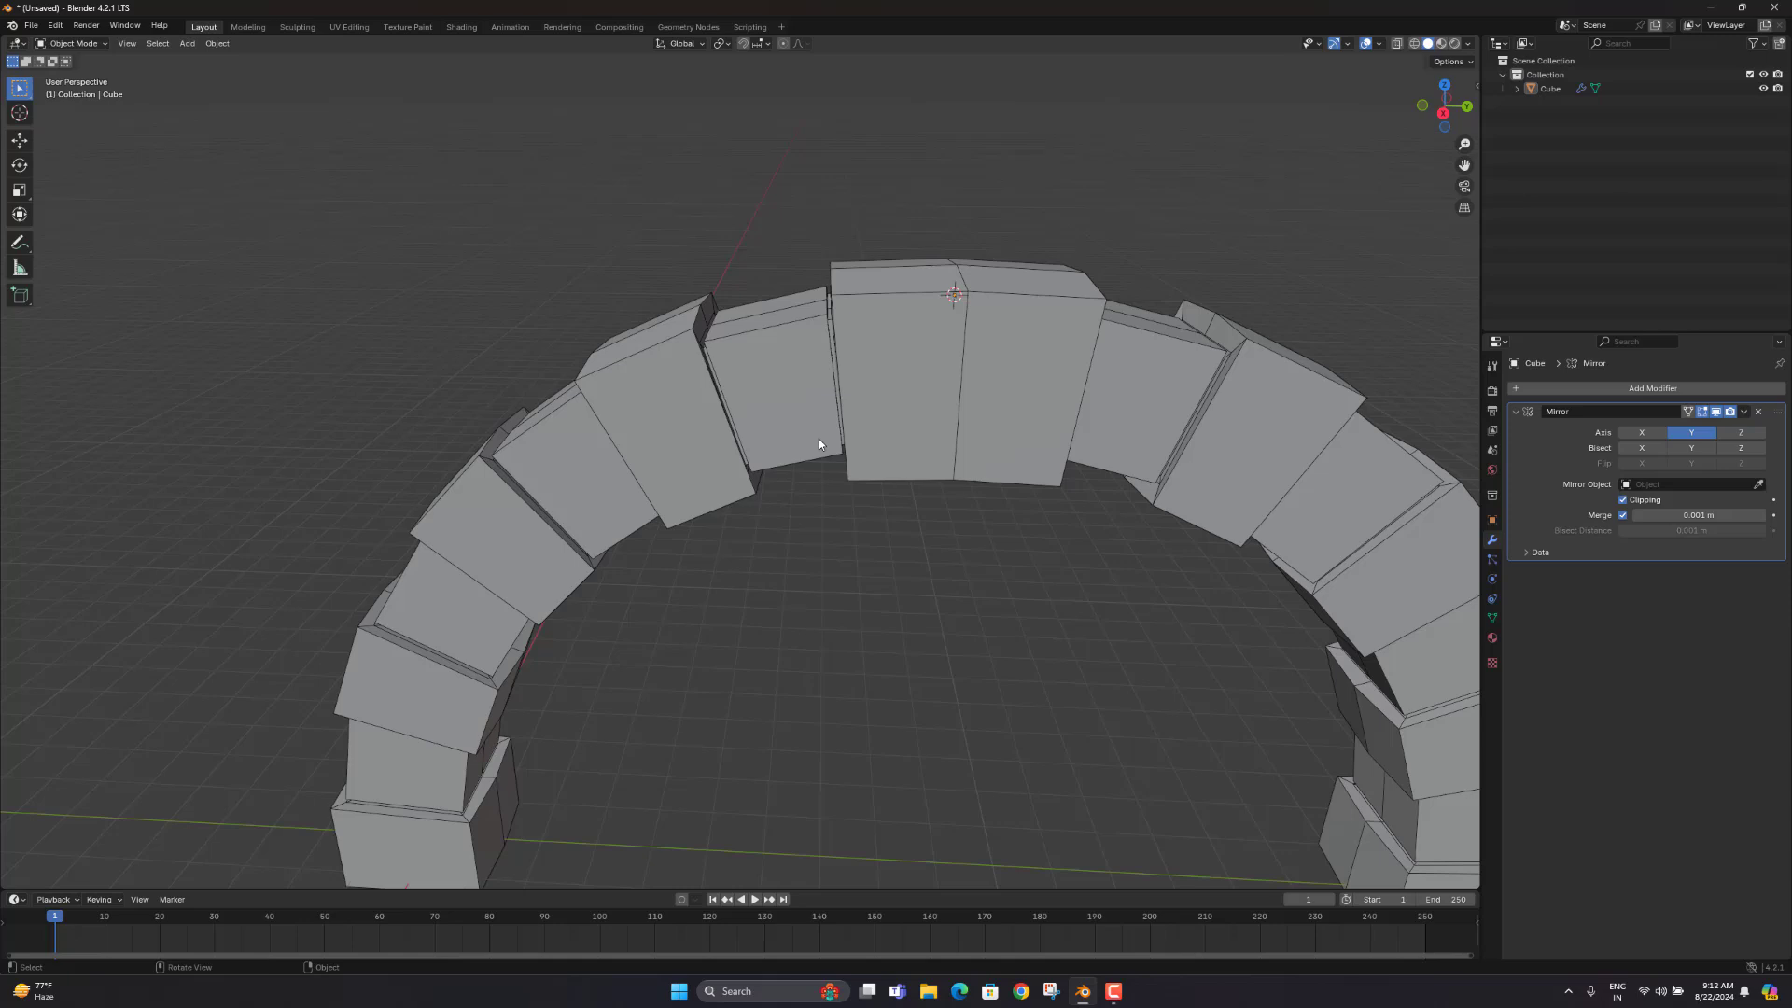
scroll(866, 435, "down", 5)
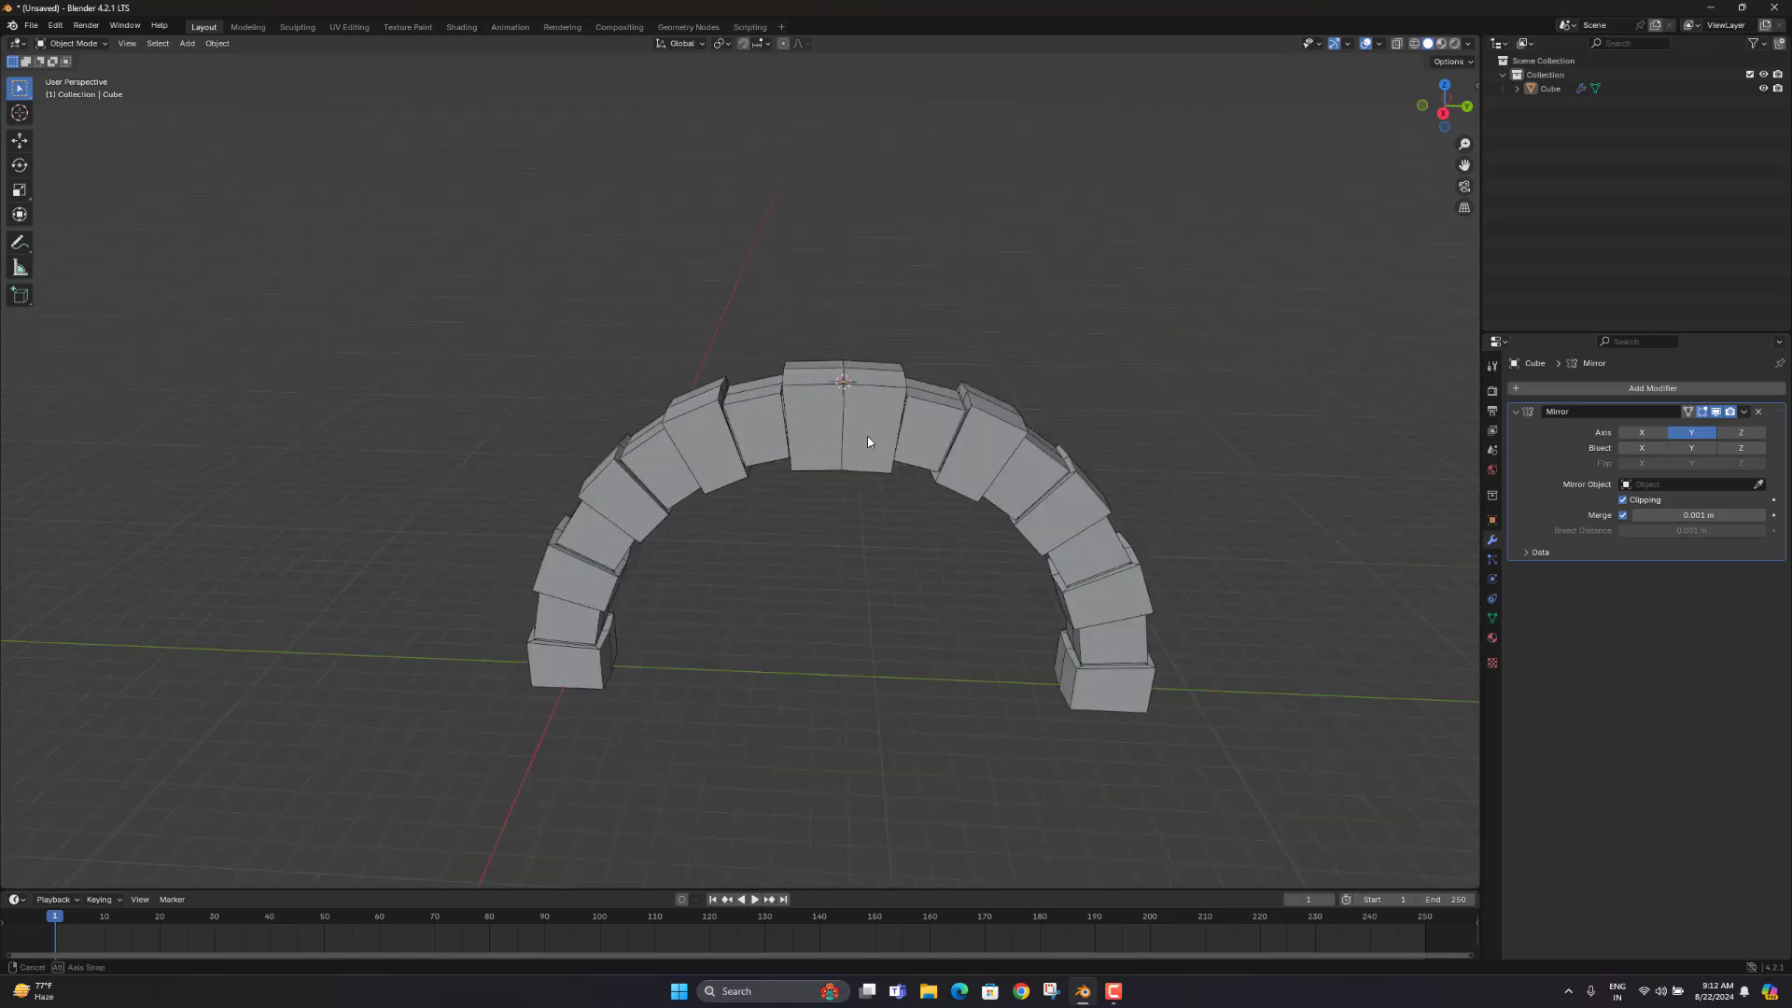
middle_click_drag(866, 435, 899, 425)
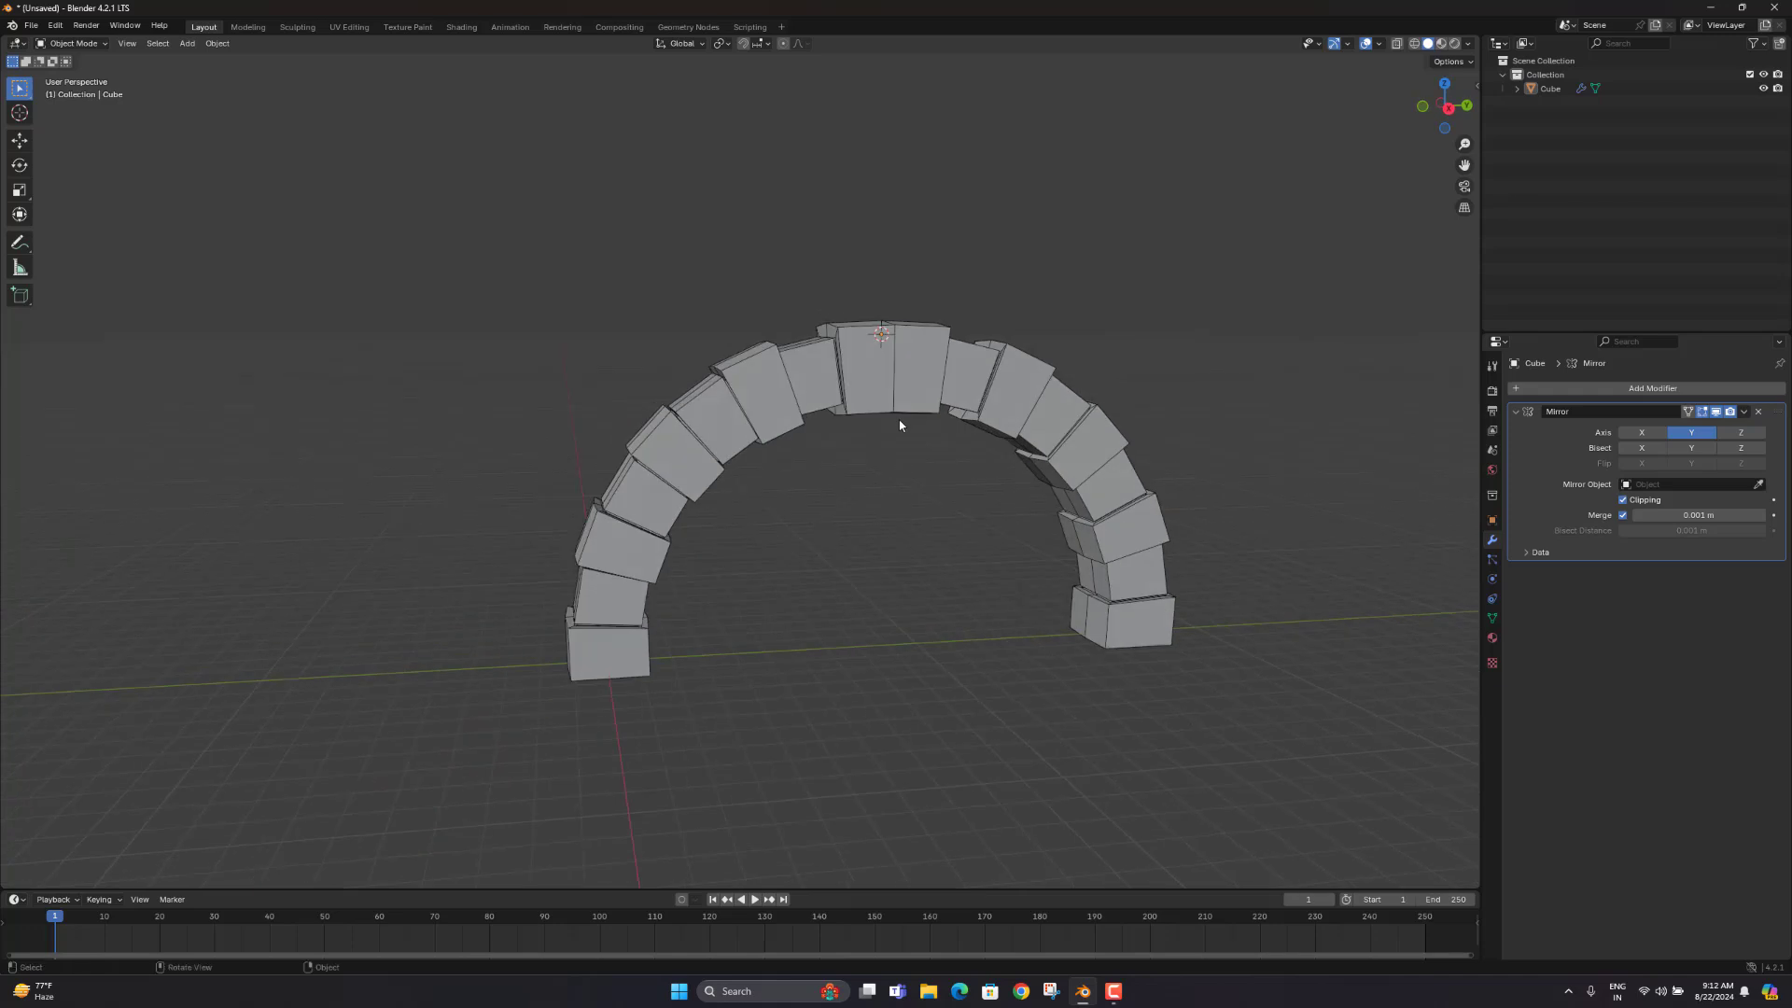
Step: Select the lengthwise corner edge loops along the outer and inner rims of the arch's front and back in Edit Mode
left_click(864, 382)
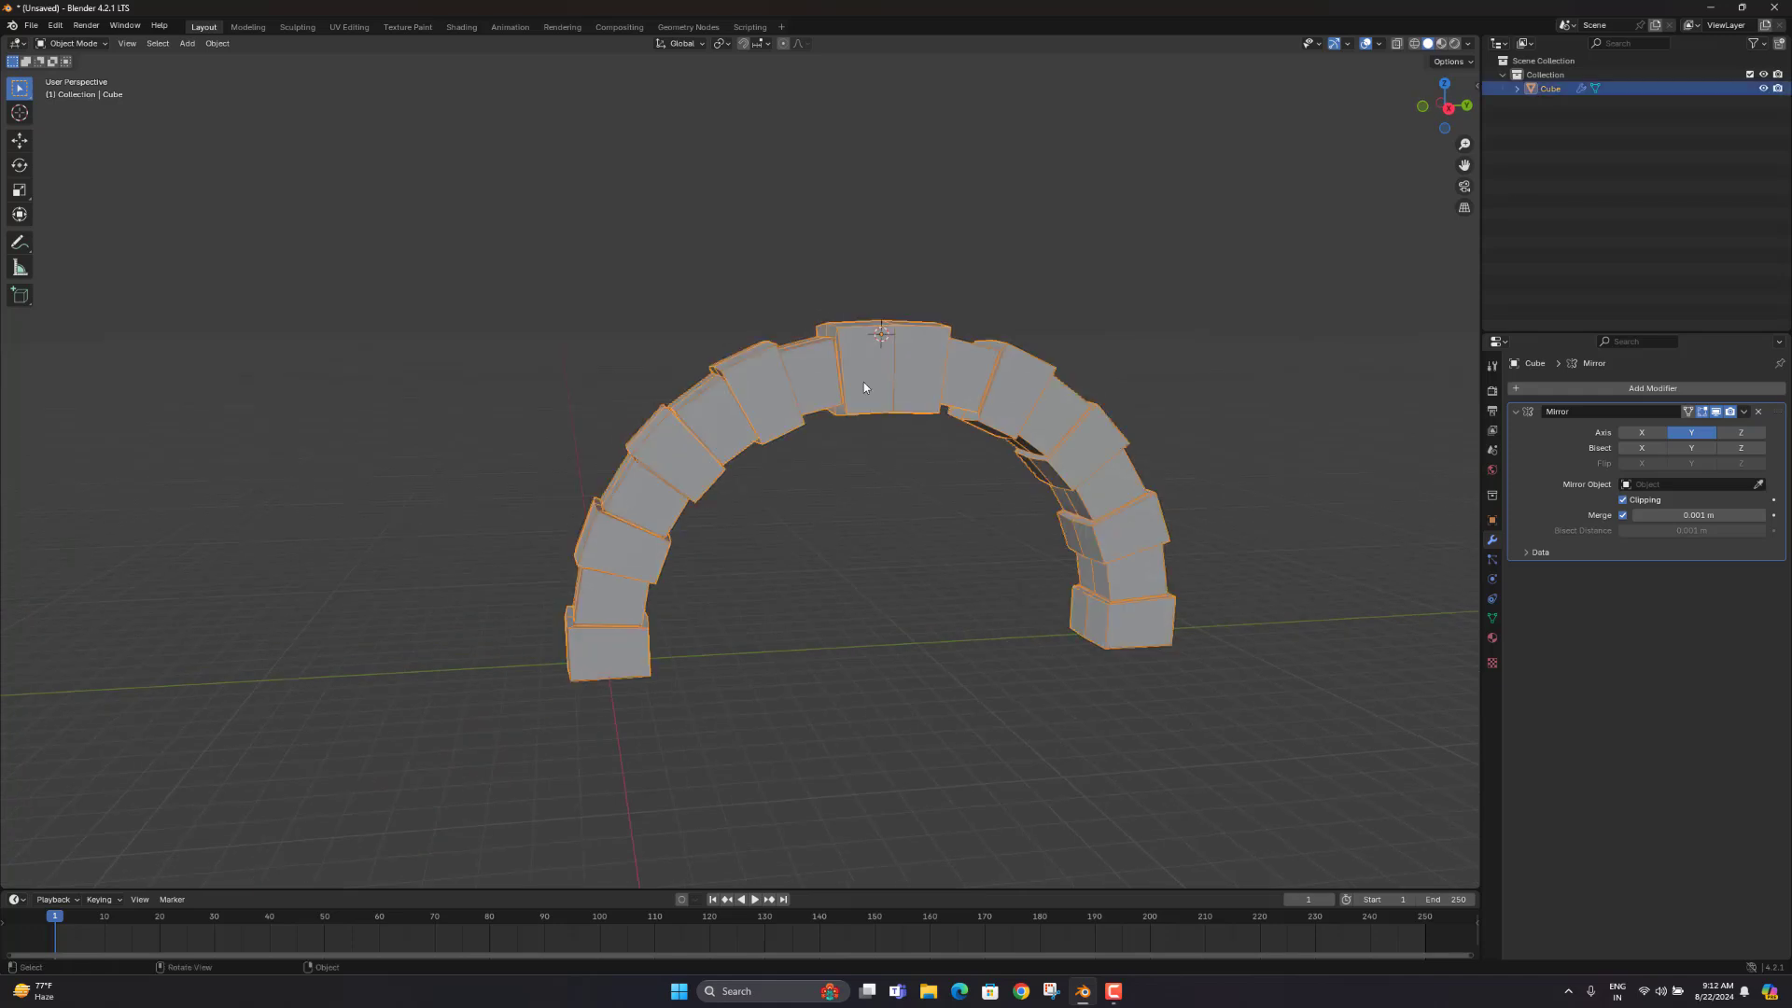
key("Tab")
scroll(840, 488, "up", 4)
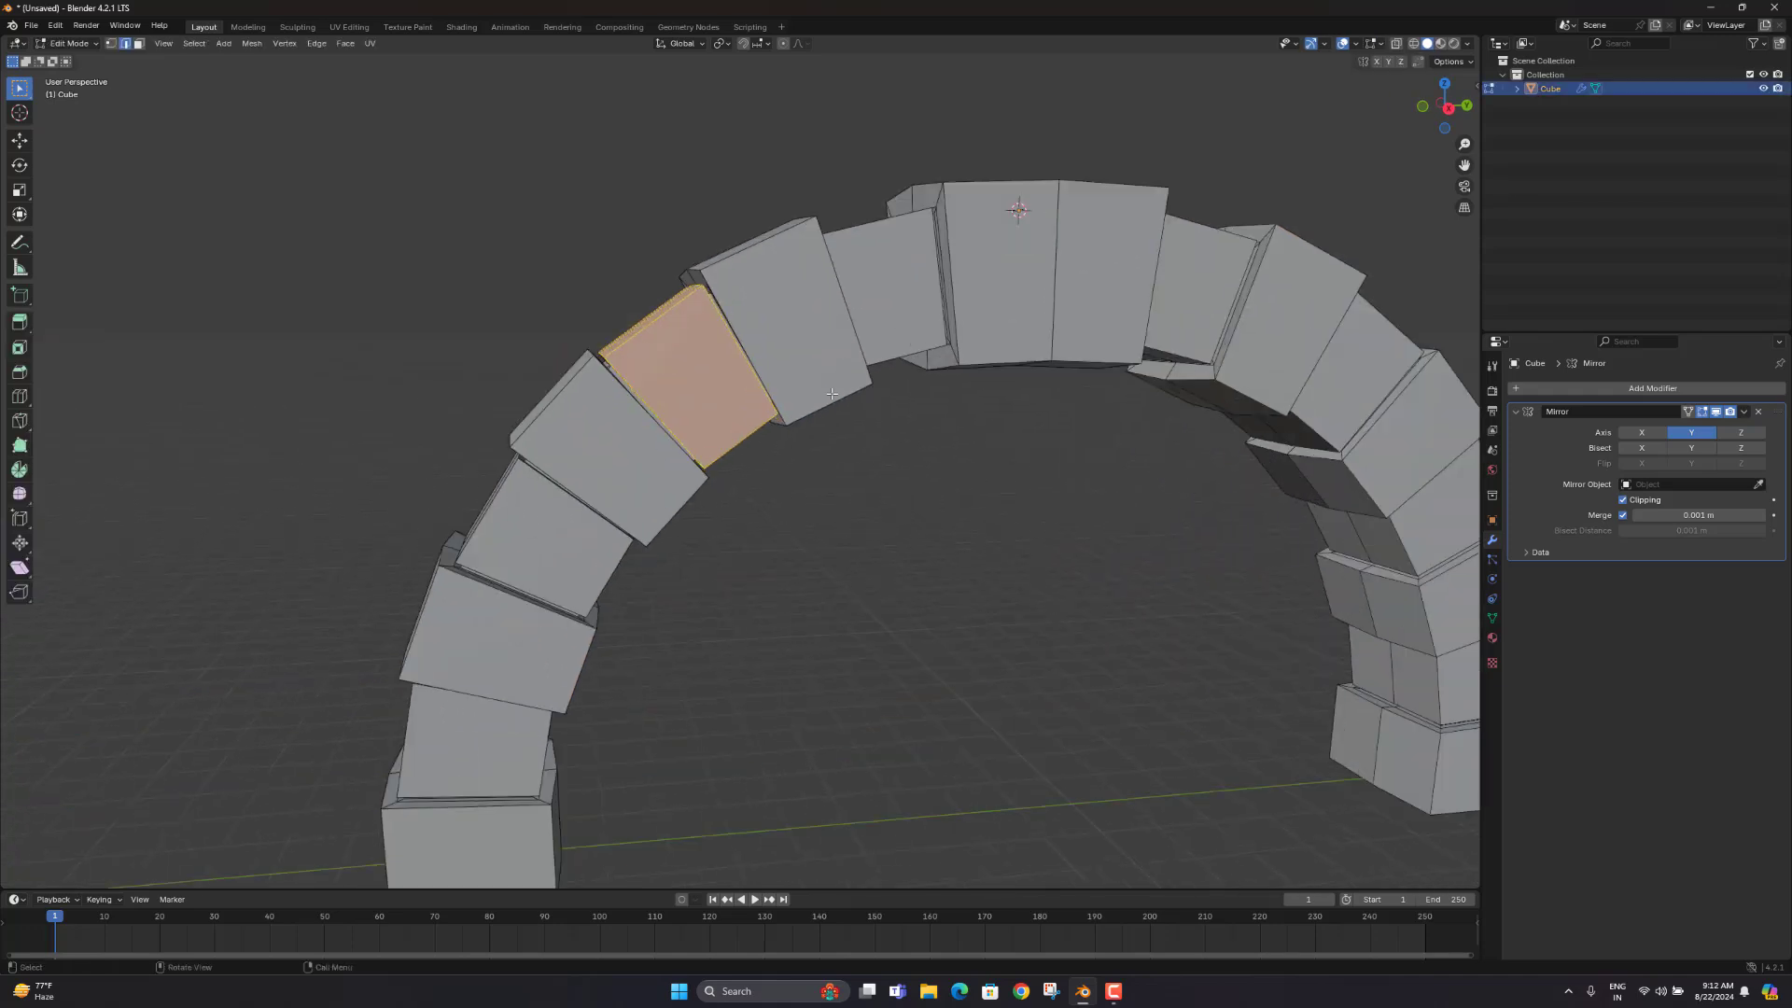
left_click(838, 497)
middle_click_drag(838, 497, 837, 427)
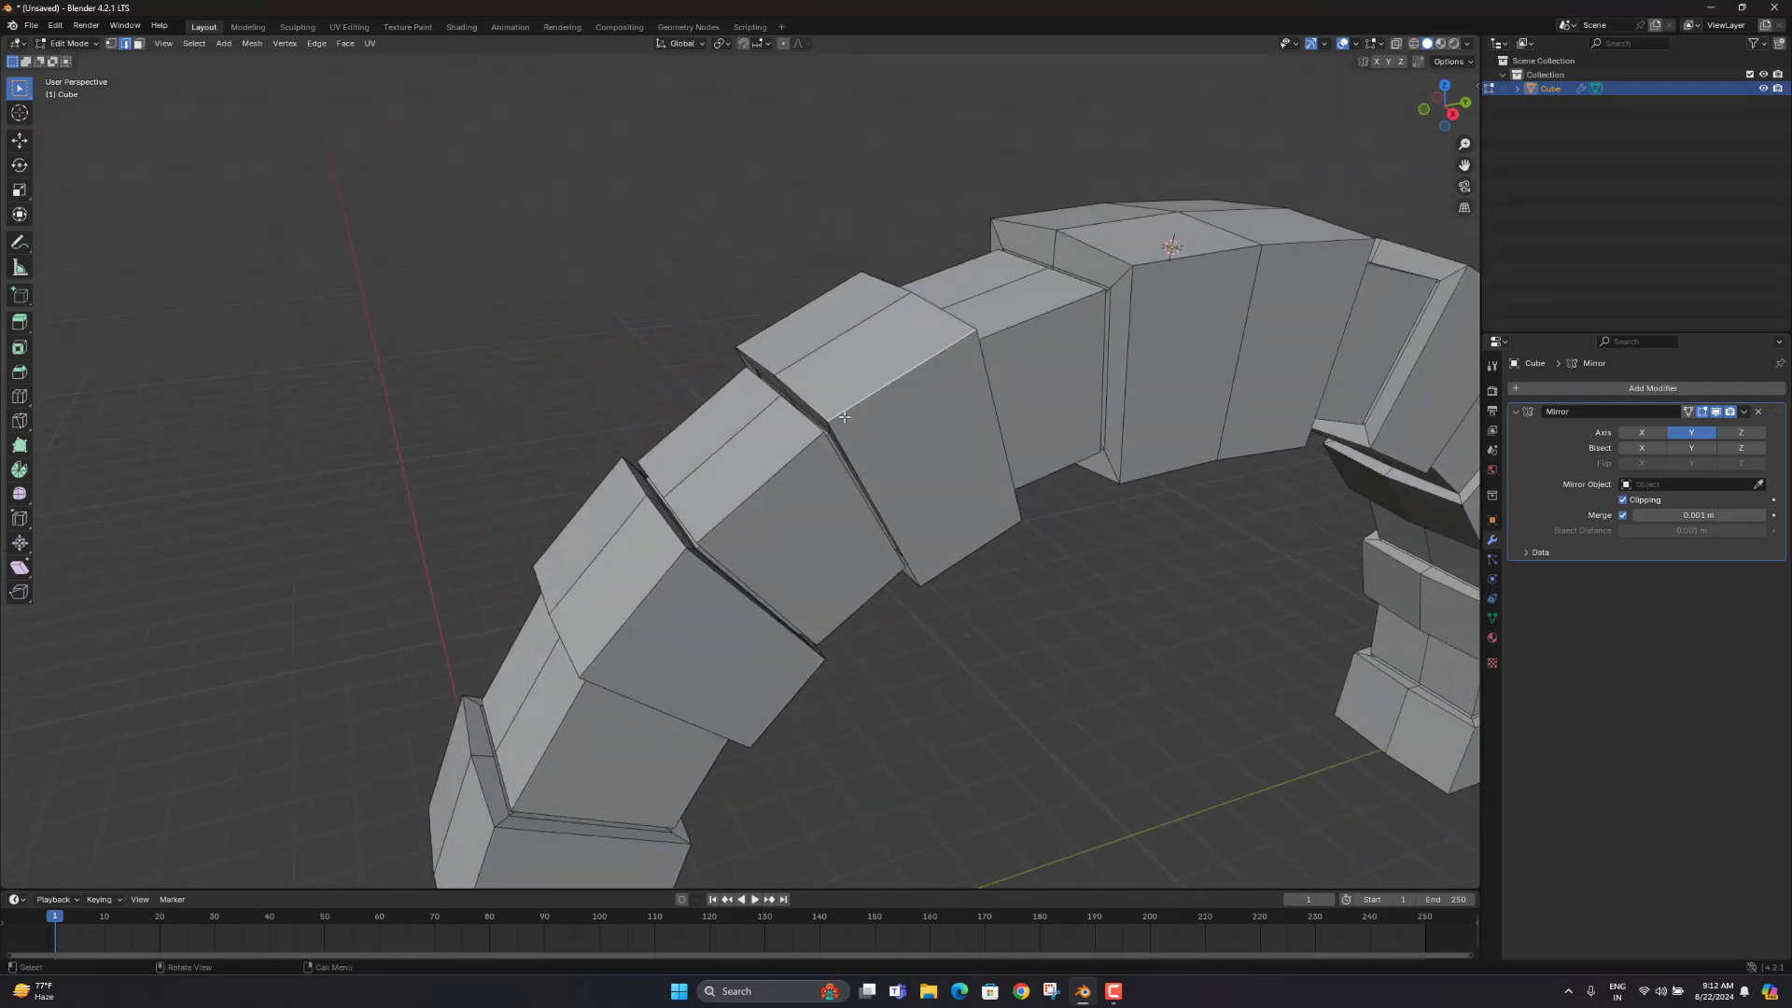
left_click(801, 454, "alt")
scroll(804, 456, "down", 4)
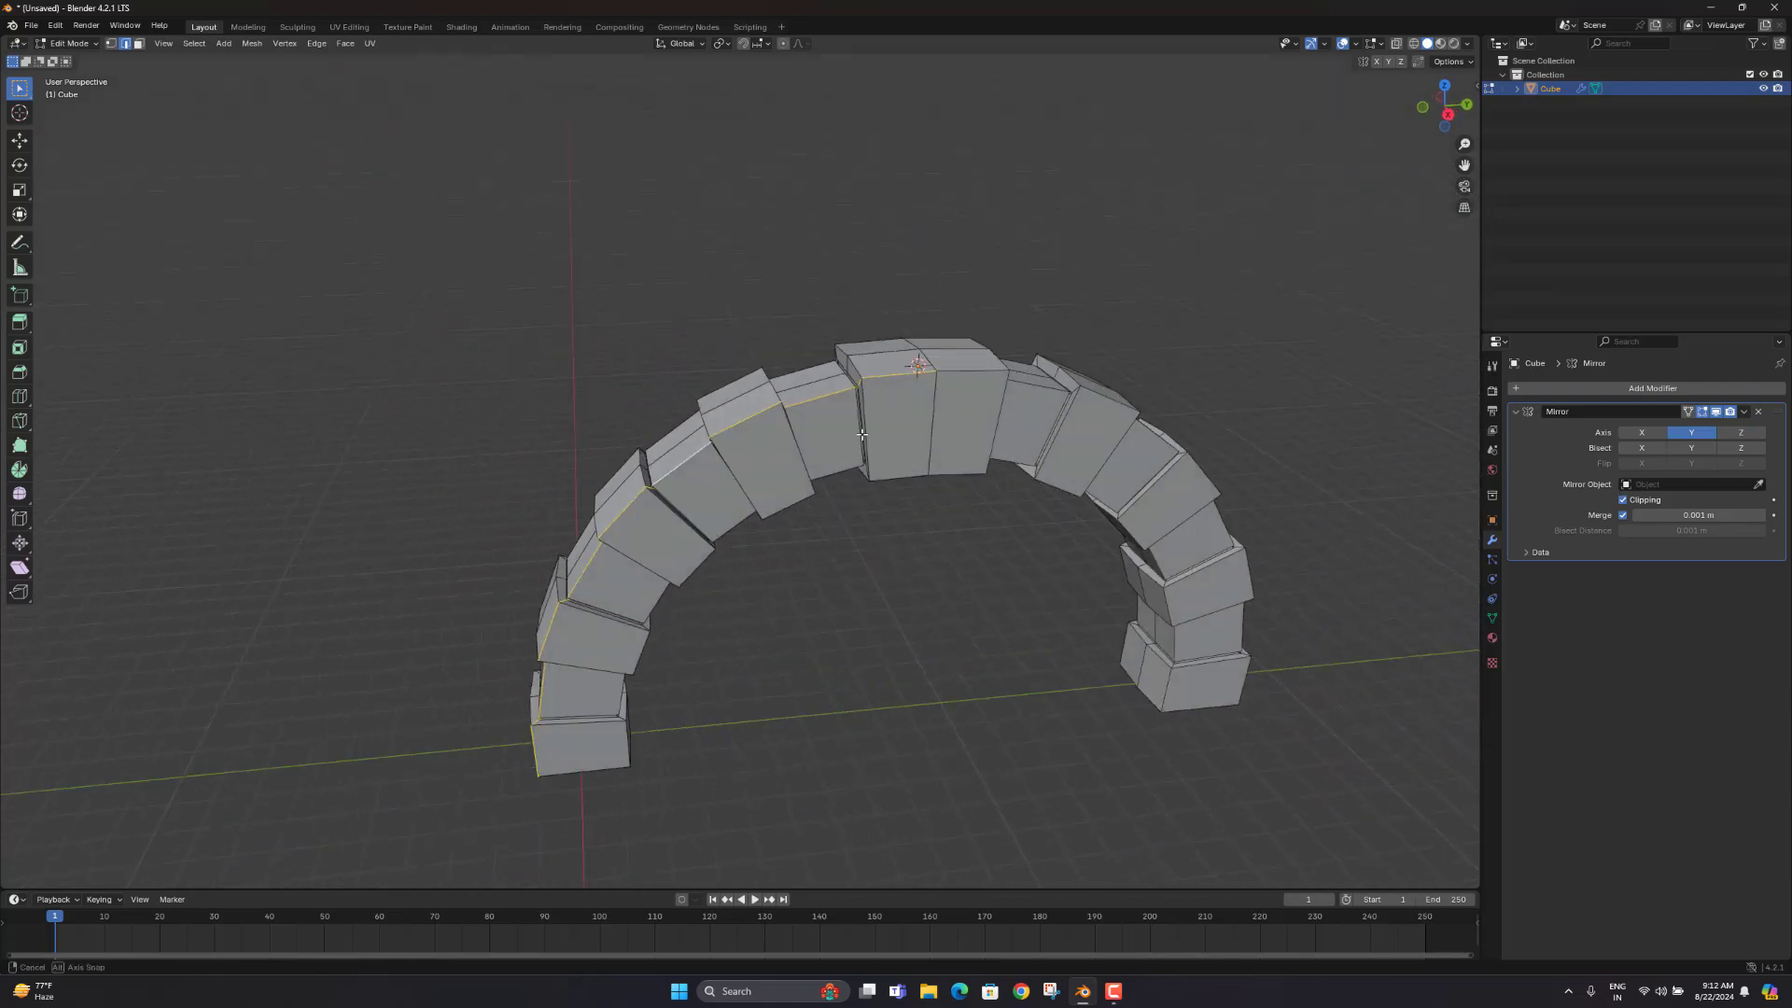
middle_click_drag(810, 458, 684, 361)
scroll(827, 468, "up", 5)
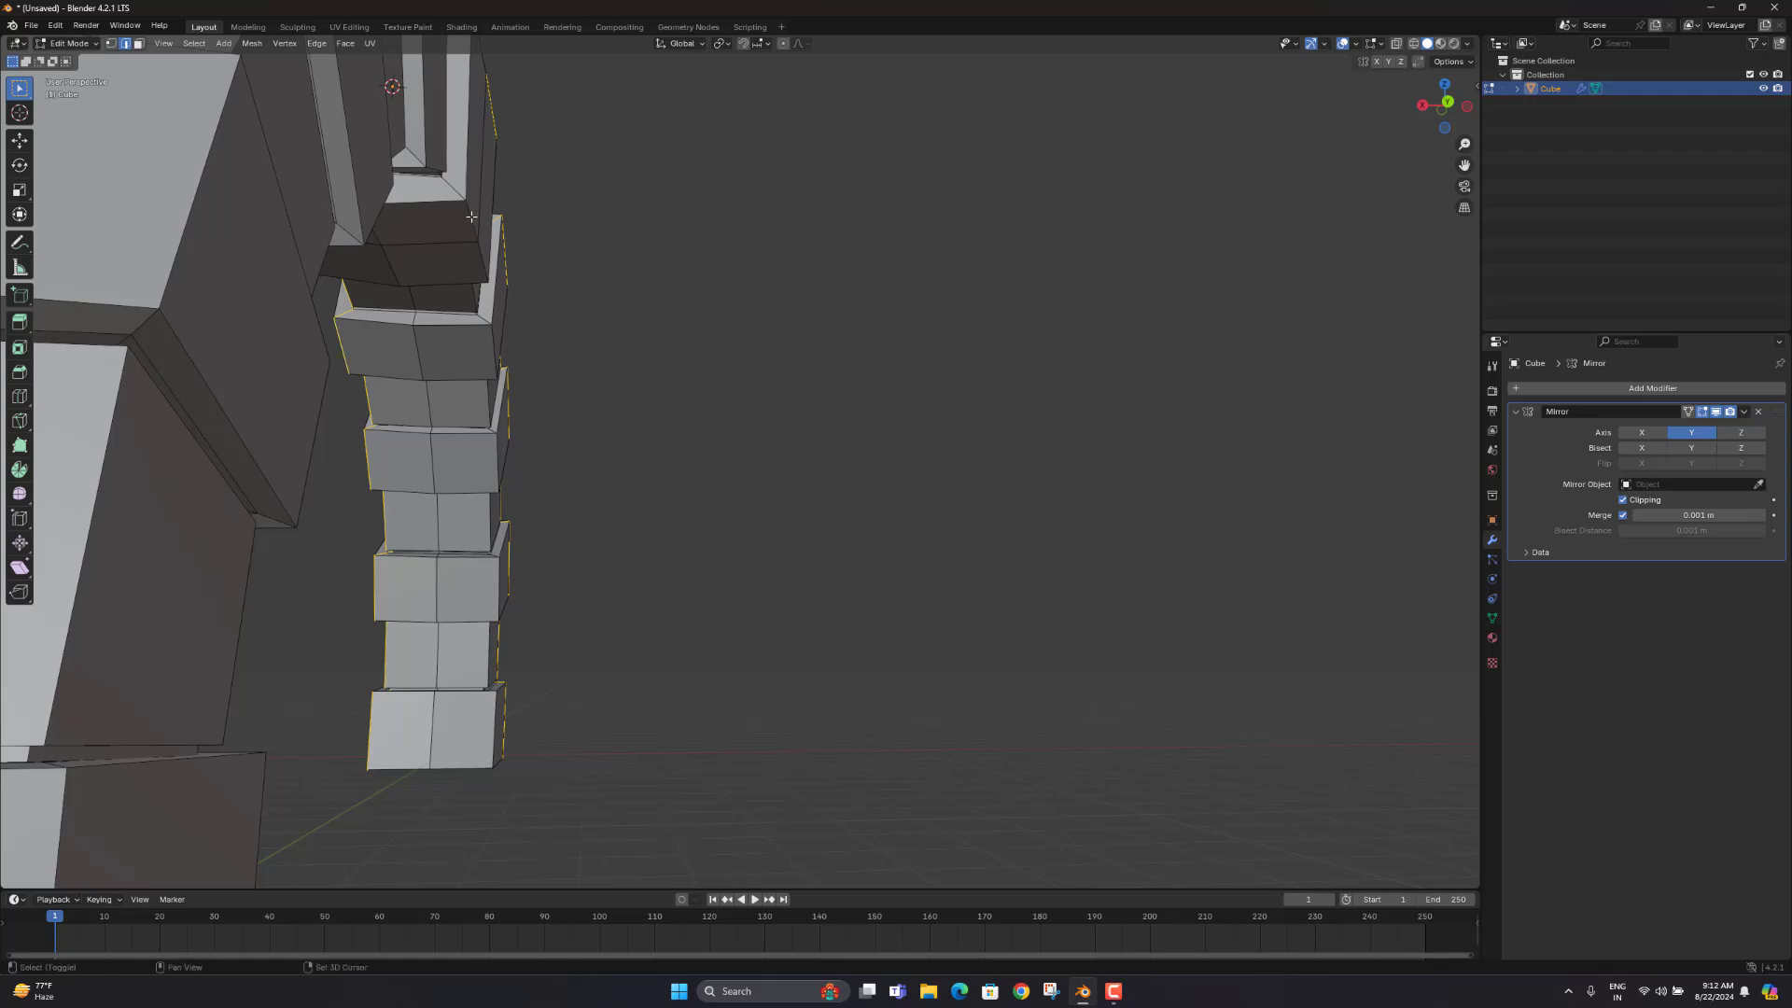
middle_click_drag(479, 225, 349, 301)
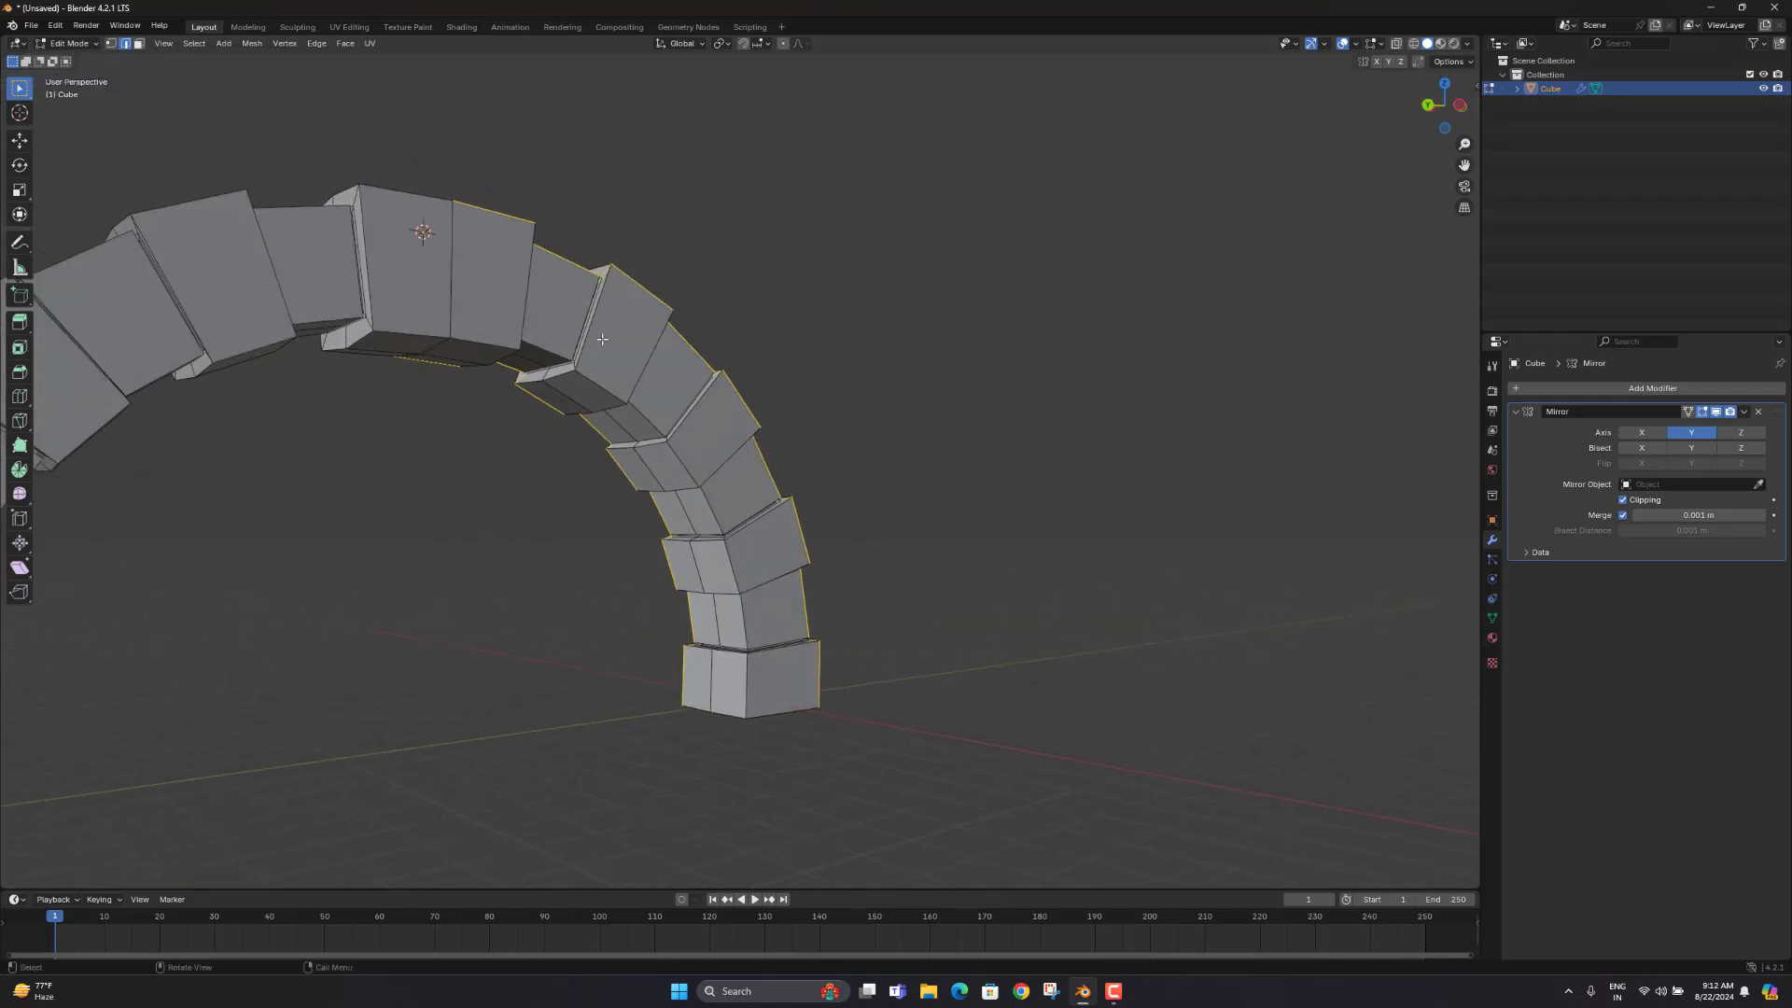
left_click(549, 351, "alt+shift")
middle_click_drag(548, 351, 744, 536)
Step: Try to bevel the selected corner edge loops with two segments and an offset of about 0.03 m
key("ctrl+b")
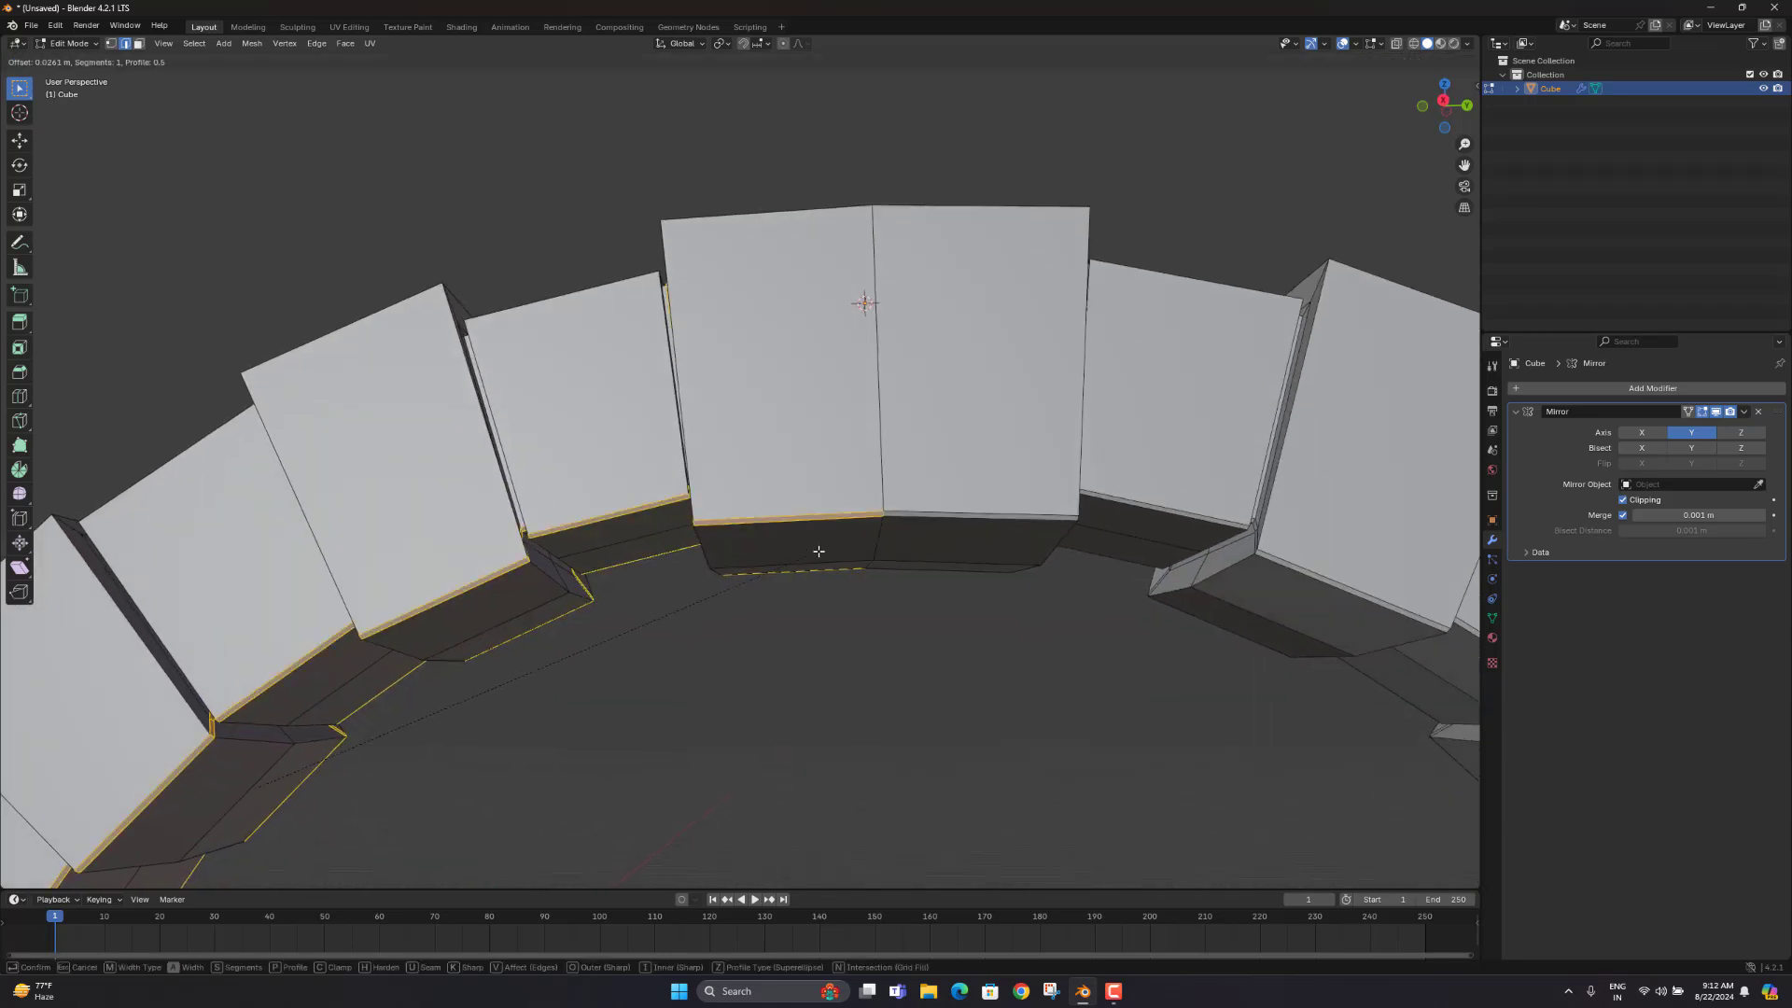
scroll(819, 551, "up", 1)
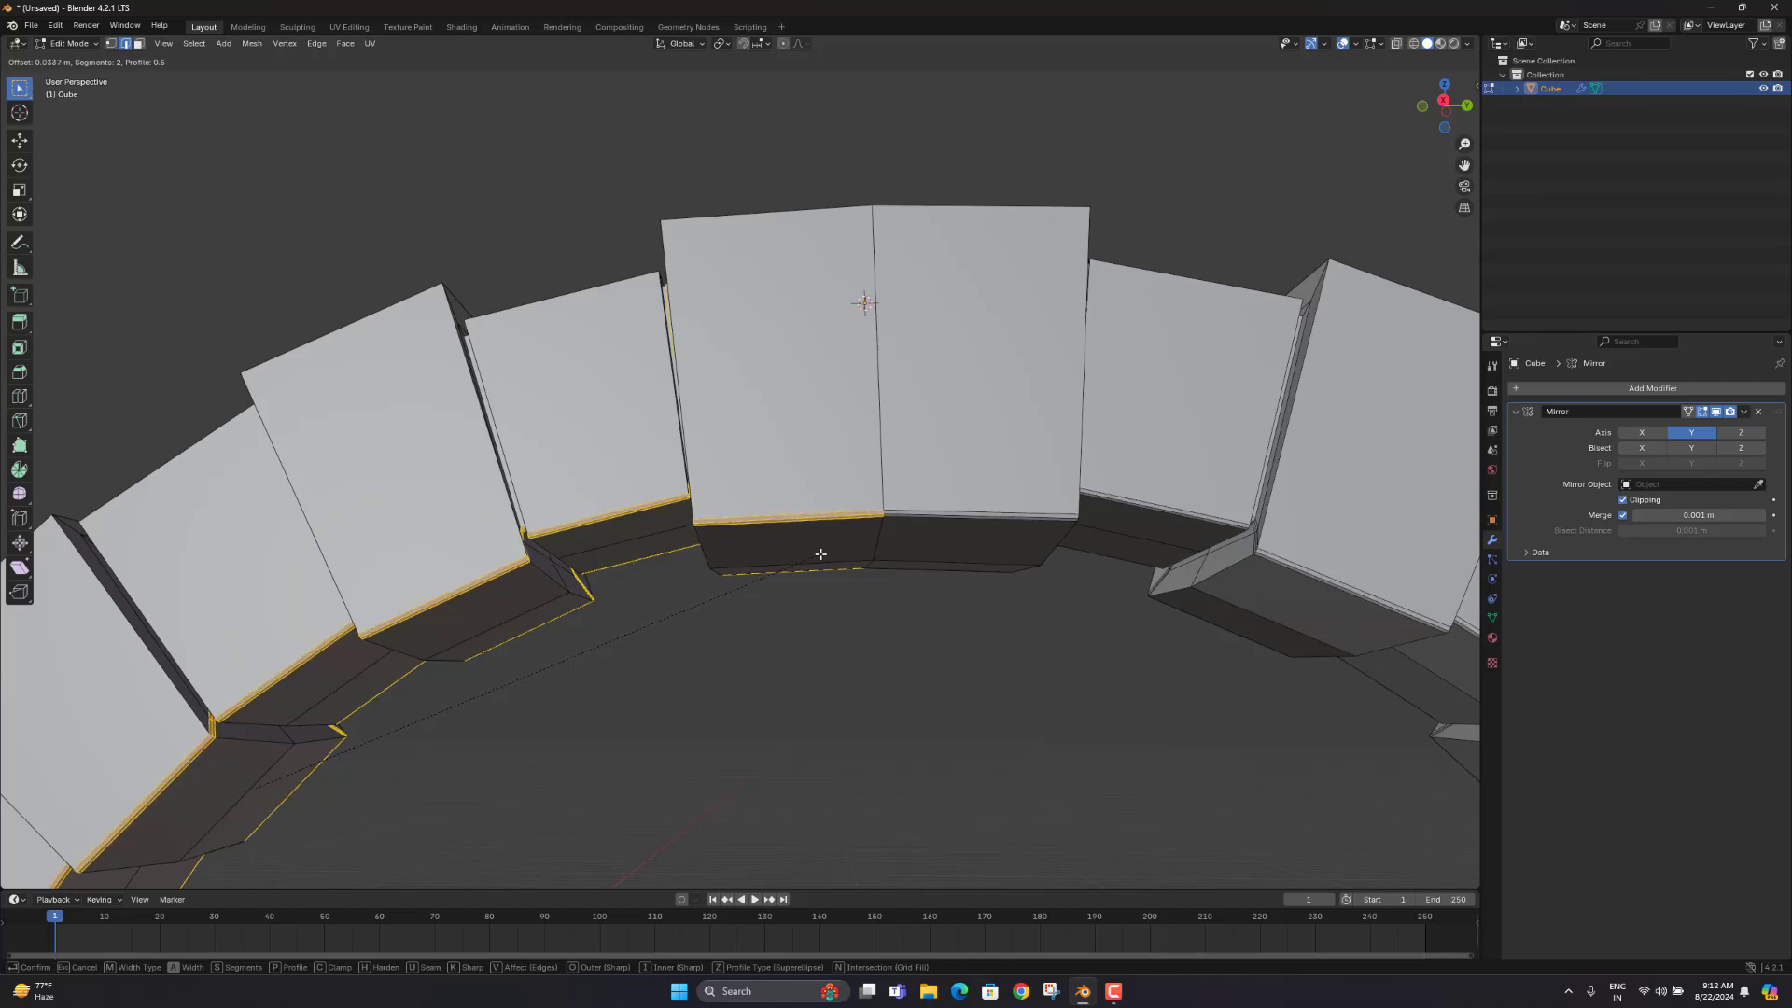
left_click(820, 554)
middle_click_drag(820, 554, 906, 529)
key("ctrl+z")
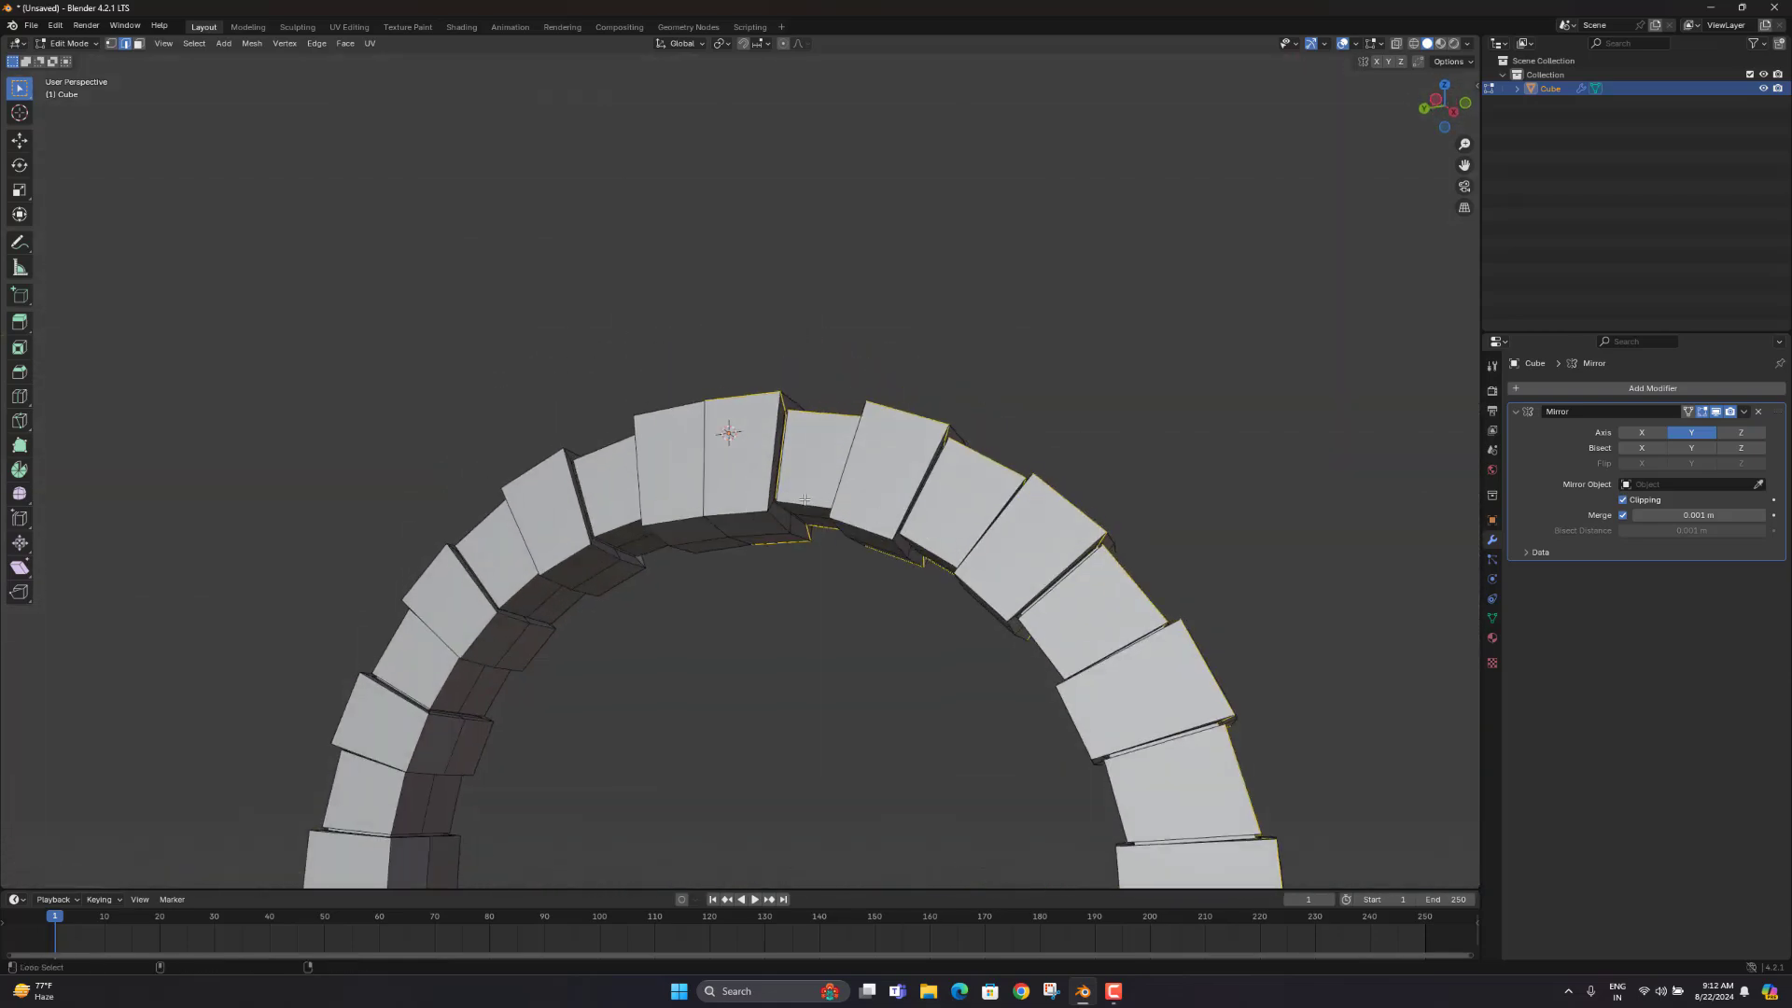
Step: Bevel the arch's corner edge loops with two segments and an offset of about 0.036 m, and deselect the arch in Object Mode
mouse_move(802, 501)
middle_mouse_down()
mouse_move(719, 512)
mouse_move(808, 520)
middle_mouse_up()
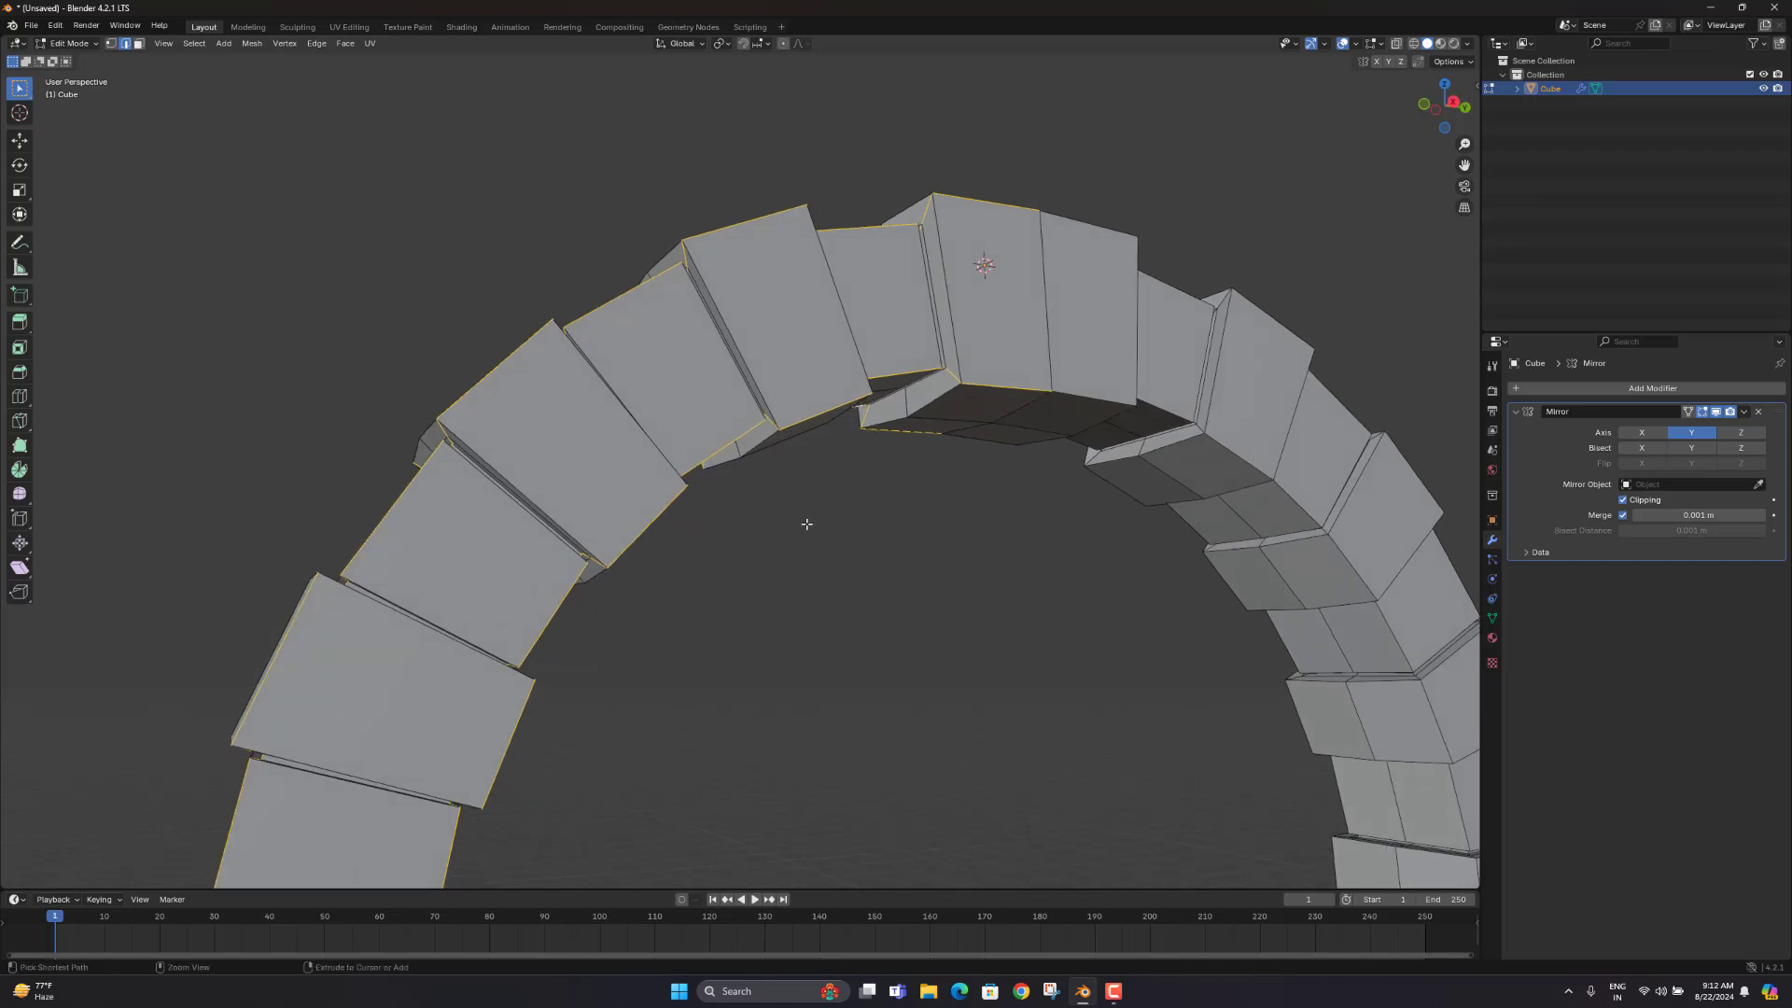
key("ctrl+b")
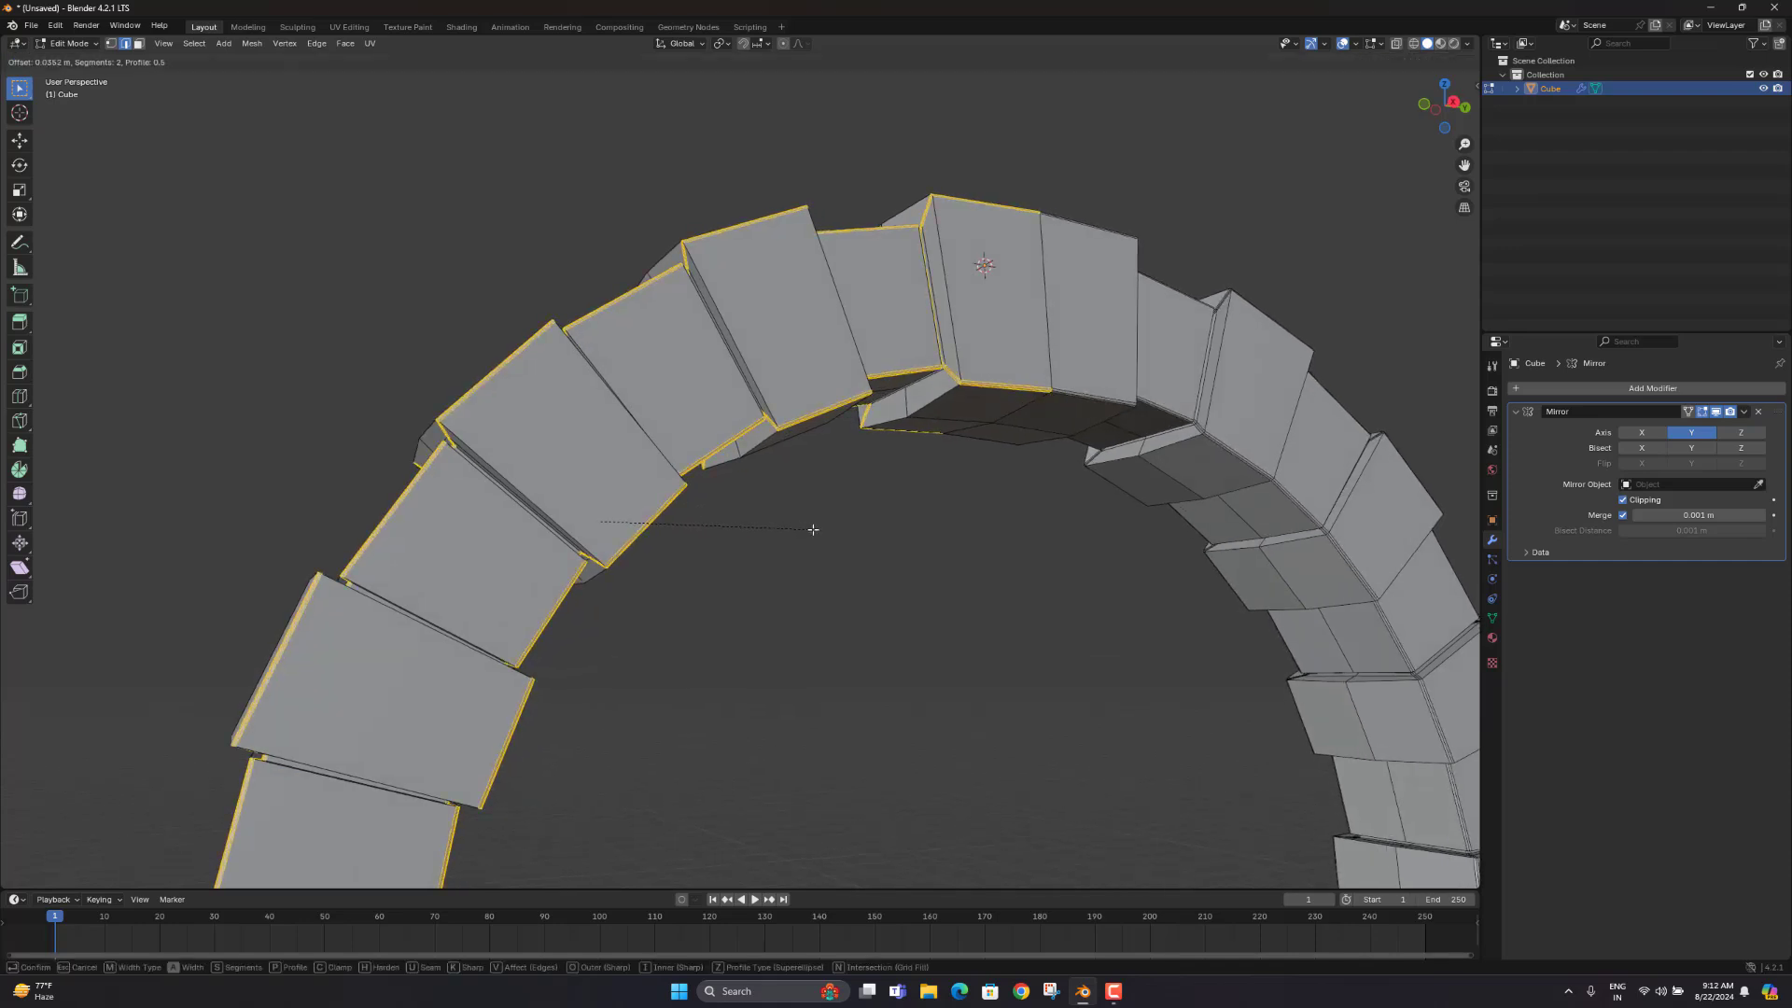
left_click(812, 529)
middle_click_drag(856, 500, 739, 486)
key("Tab")
left_click(798, 558)
scroll(784, 459, "up", 4)
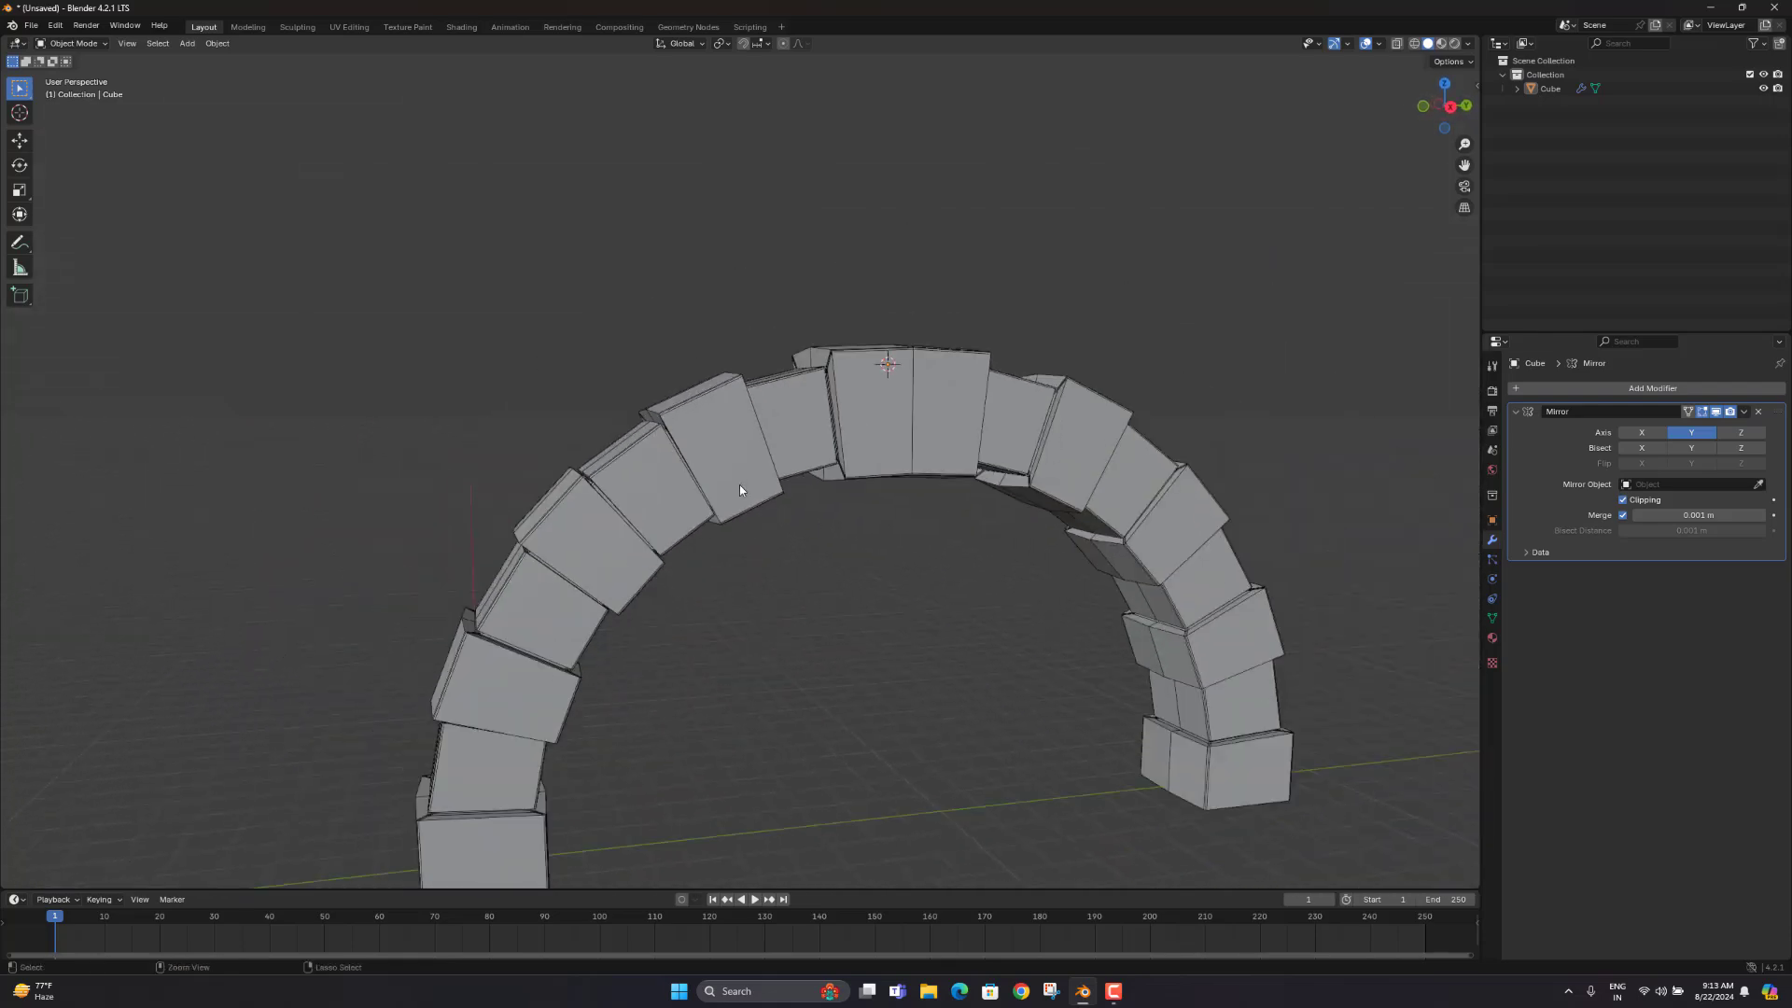
Step: Add one centered loop cut running lengthwise along the front faces of all the arch blocks
left_click(764, 437)
key("Tab")
key("ctrl+r")
left_click(872, 469)
right_click(872, 469)
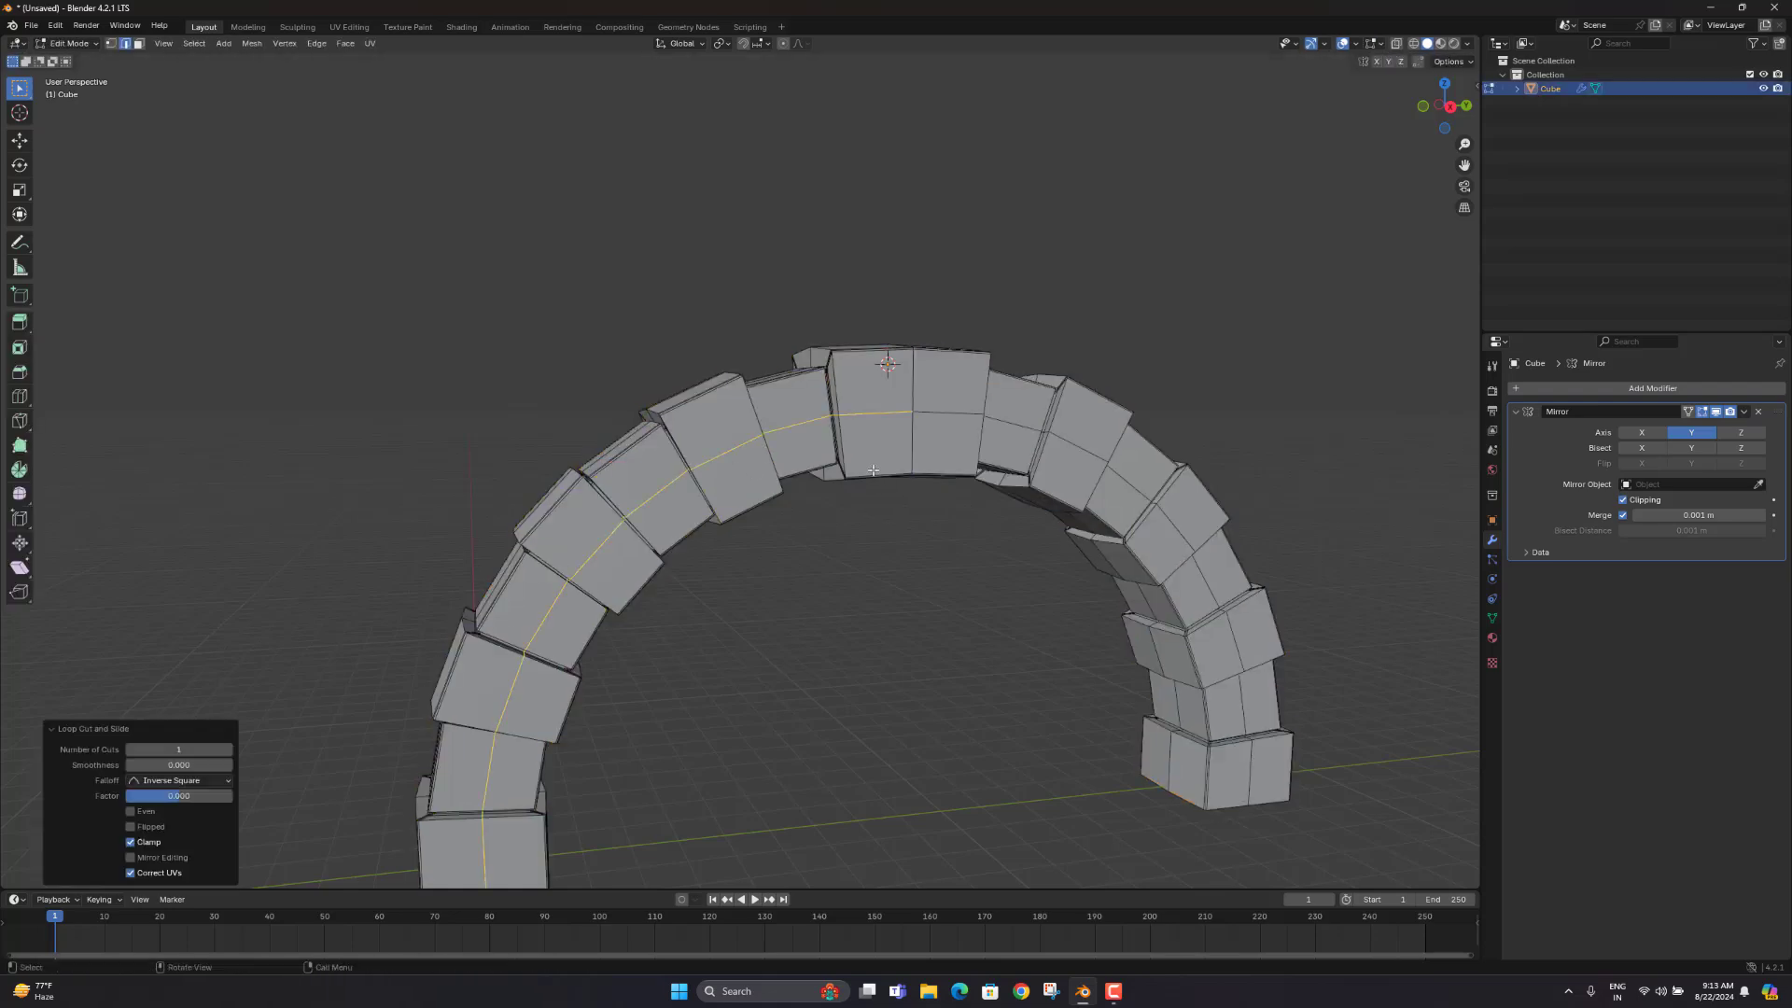
Step: Try to slide and move the new edge loop on the arch's front
middle_click_drag(873, 470, 793, 416)
key("g")
key("g")
right_click(932, 513)
left_click(630, 501)
key("g")
left_click(682, 537)
Step: Inset the crown block's two front faces together by about 0.039 m
key("Tab")
scroll(802, 450, "up", 4)
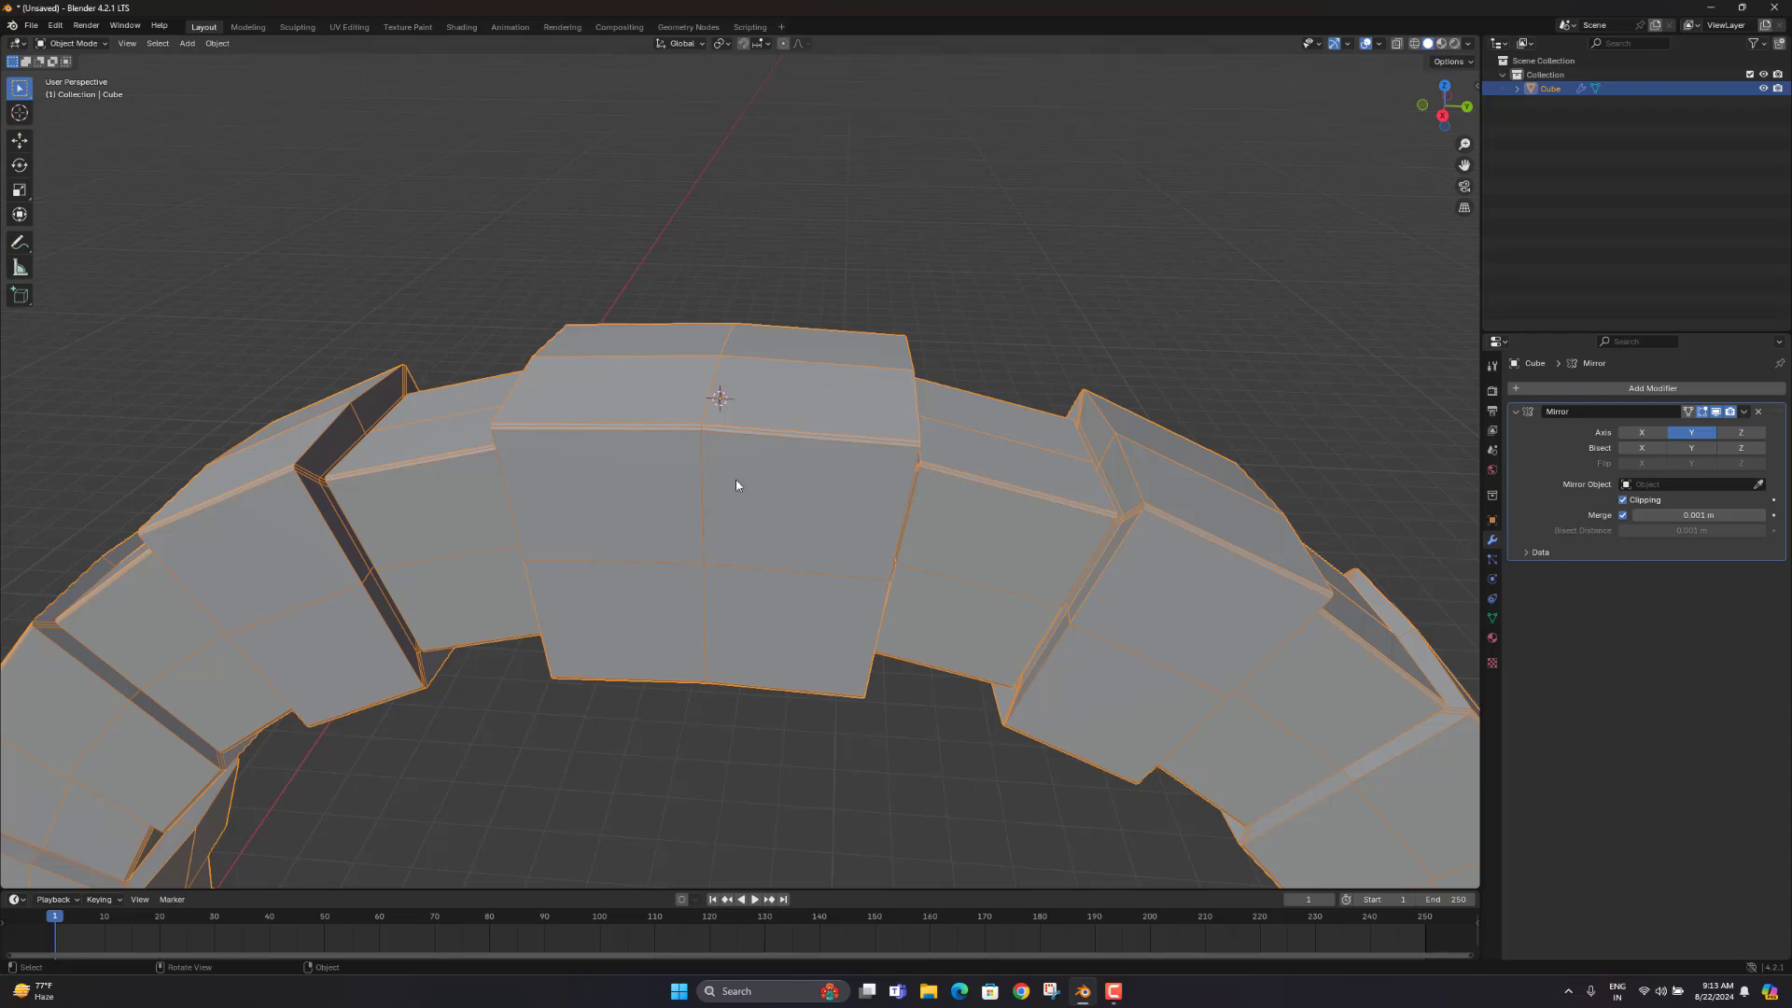
middle_click_drag(735, 484, 672, 472)
key("Tab")
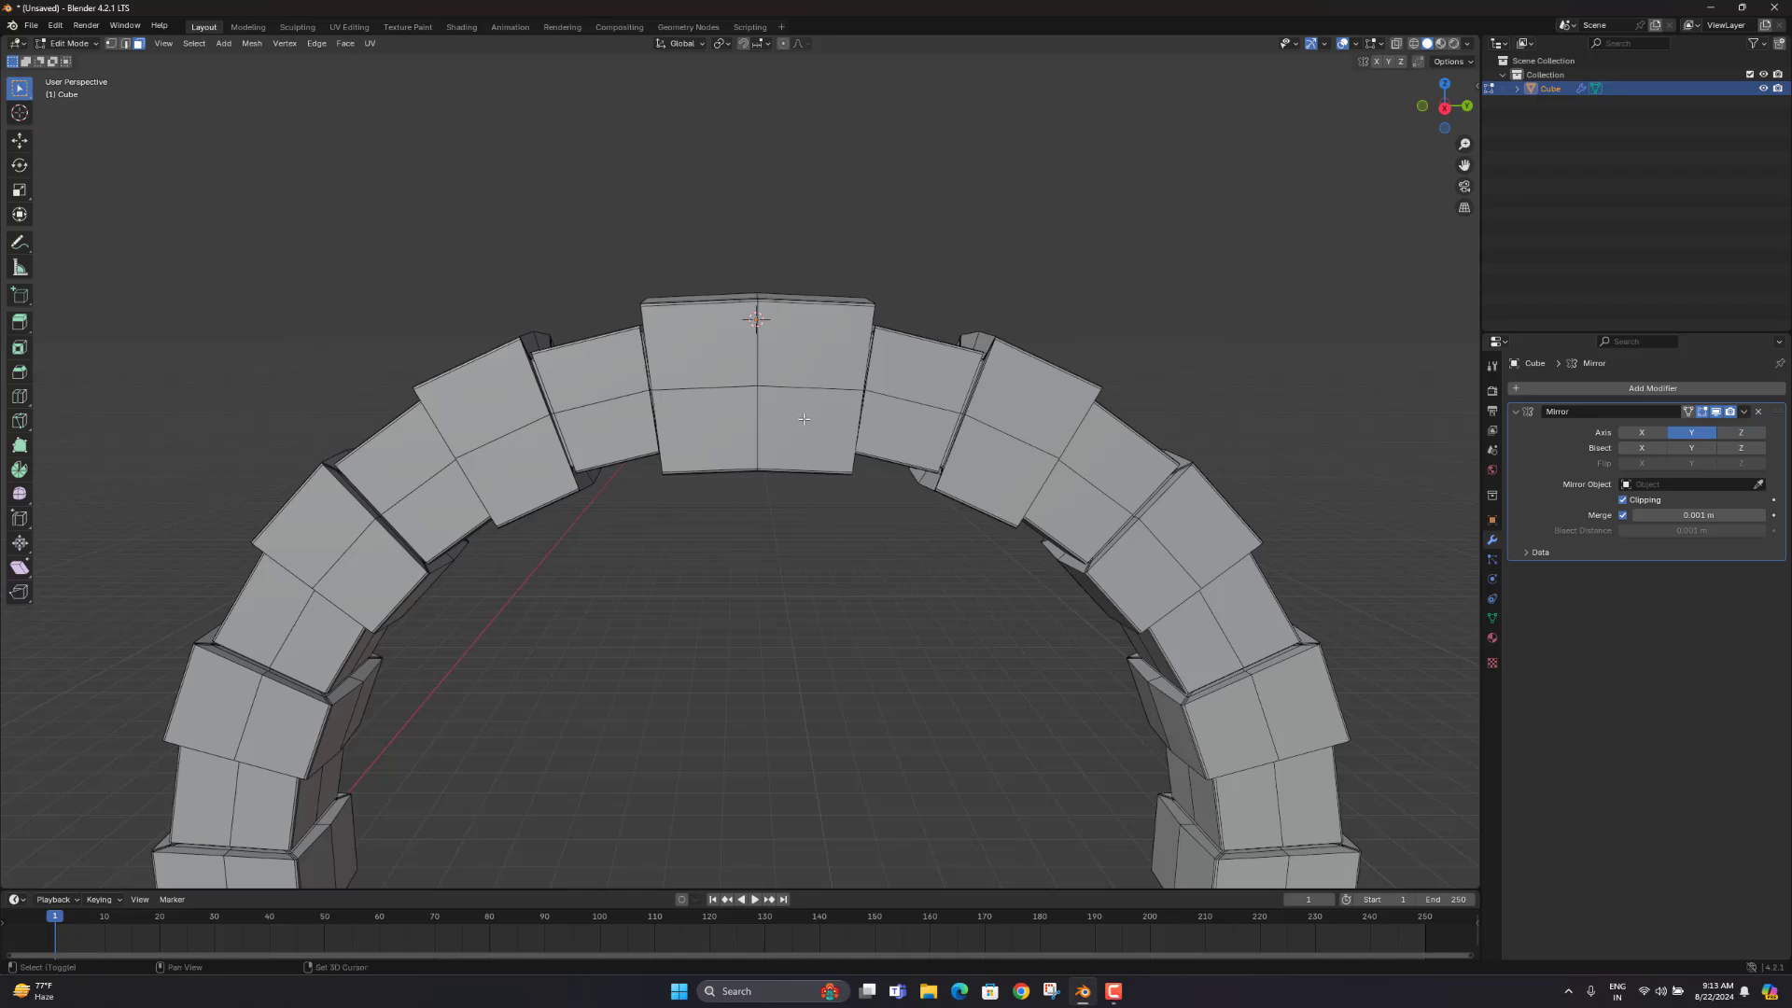
left_click(702, 364, "shift")
left_click(717, 421, "shift")
scroll(728, 424, "up", 1)
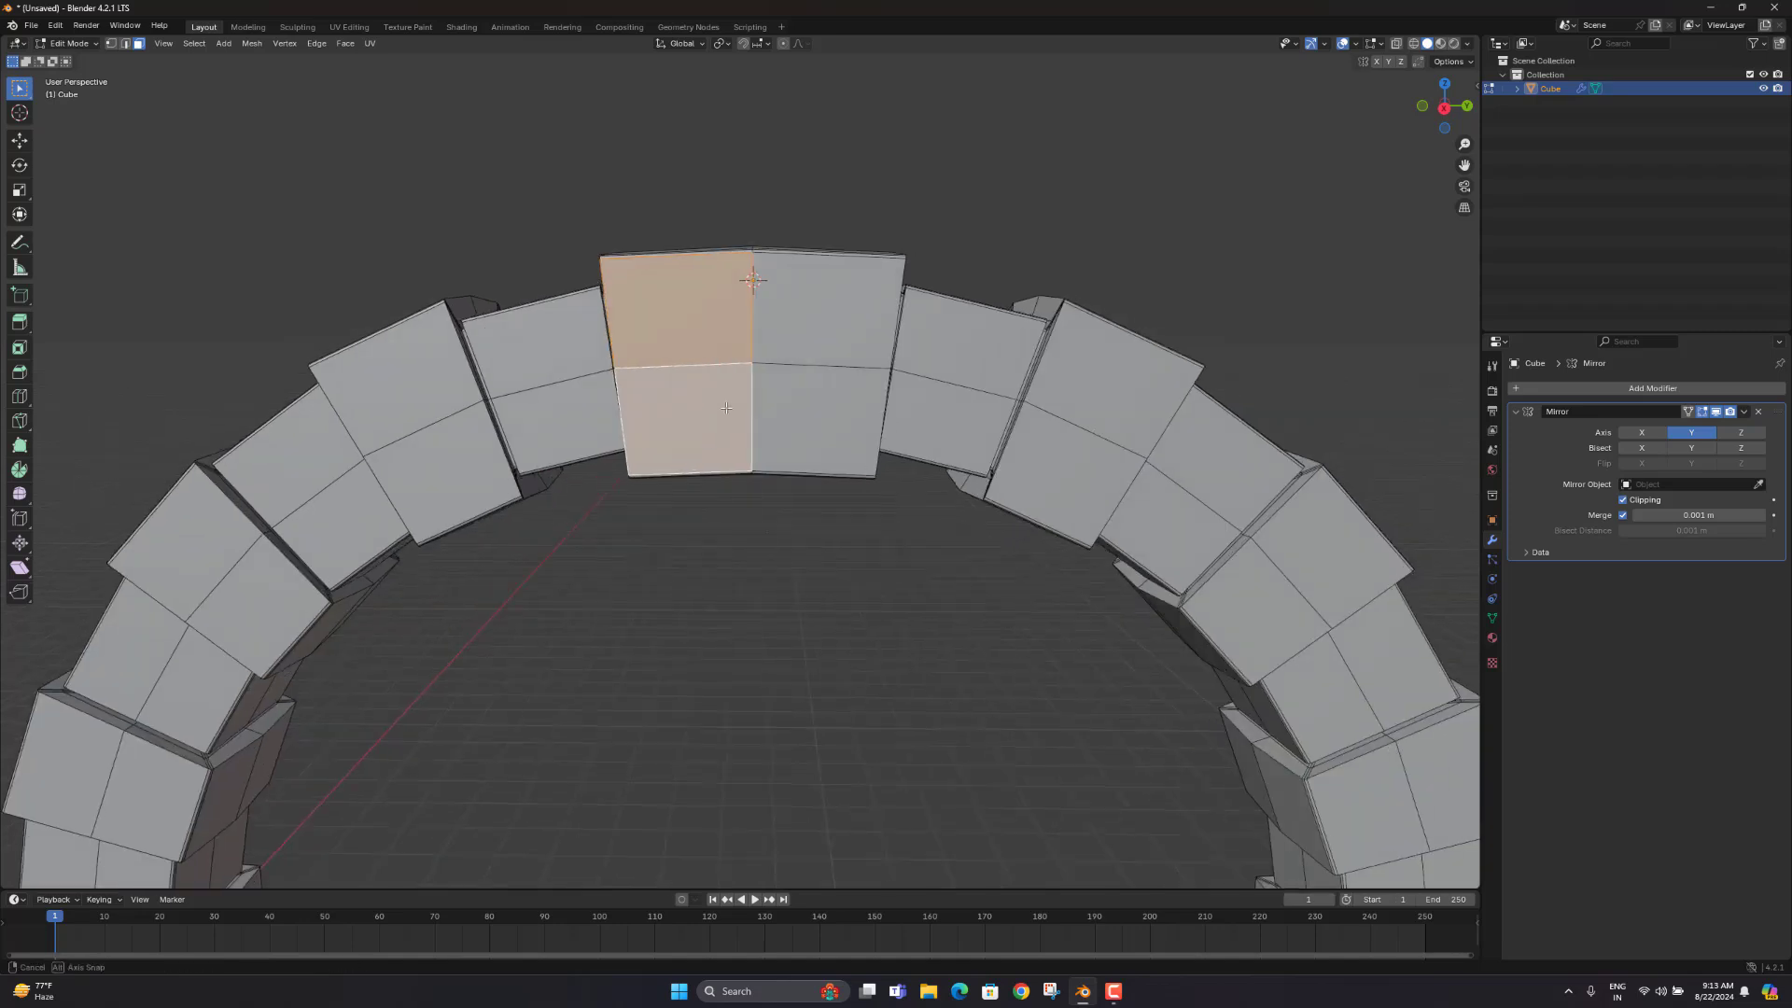
middle_click_drag(746, 422, 730, 421)
key("i")
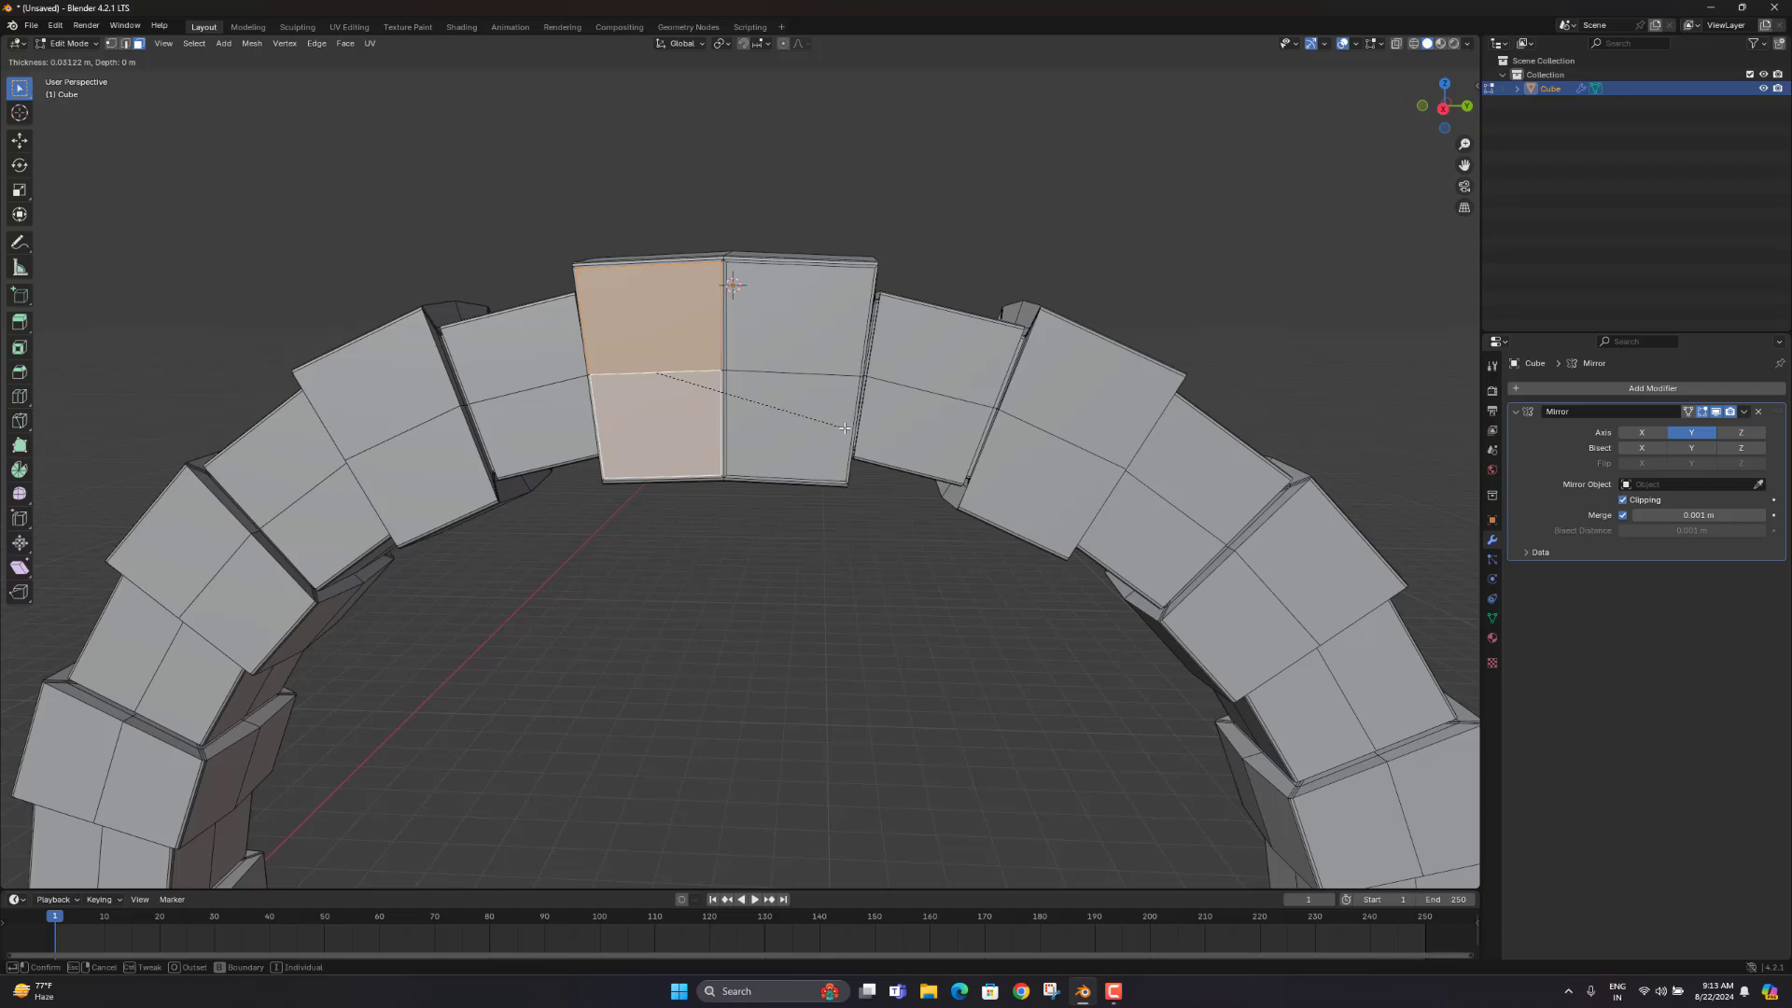
left_click(843, 427)
Step: Delete the two thin inset border faces beside the mirror seam on the crown block's front
scroll(776, 382, "up", 5)
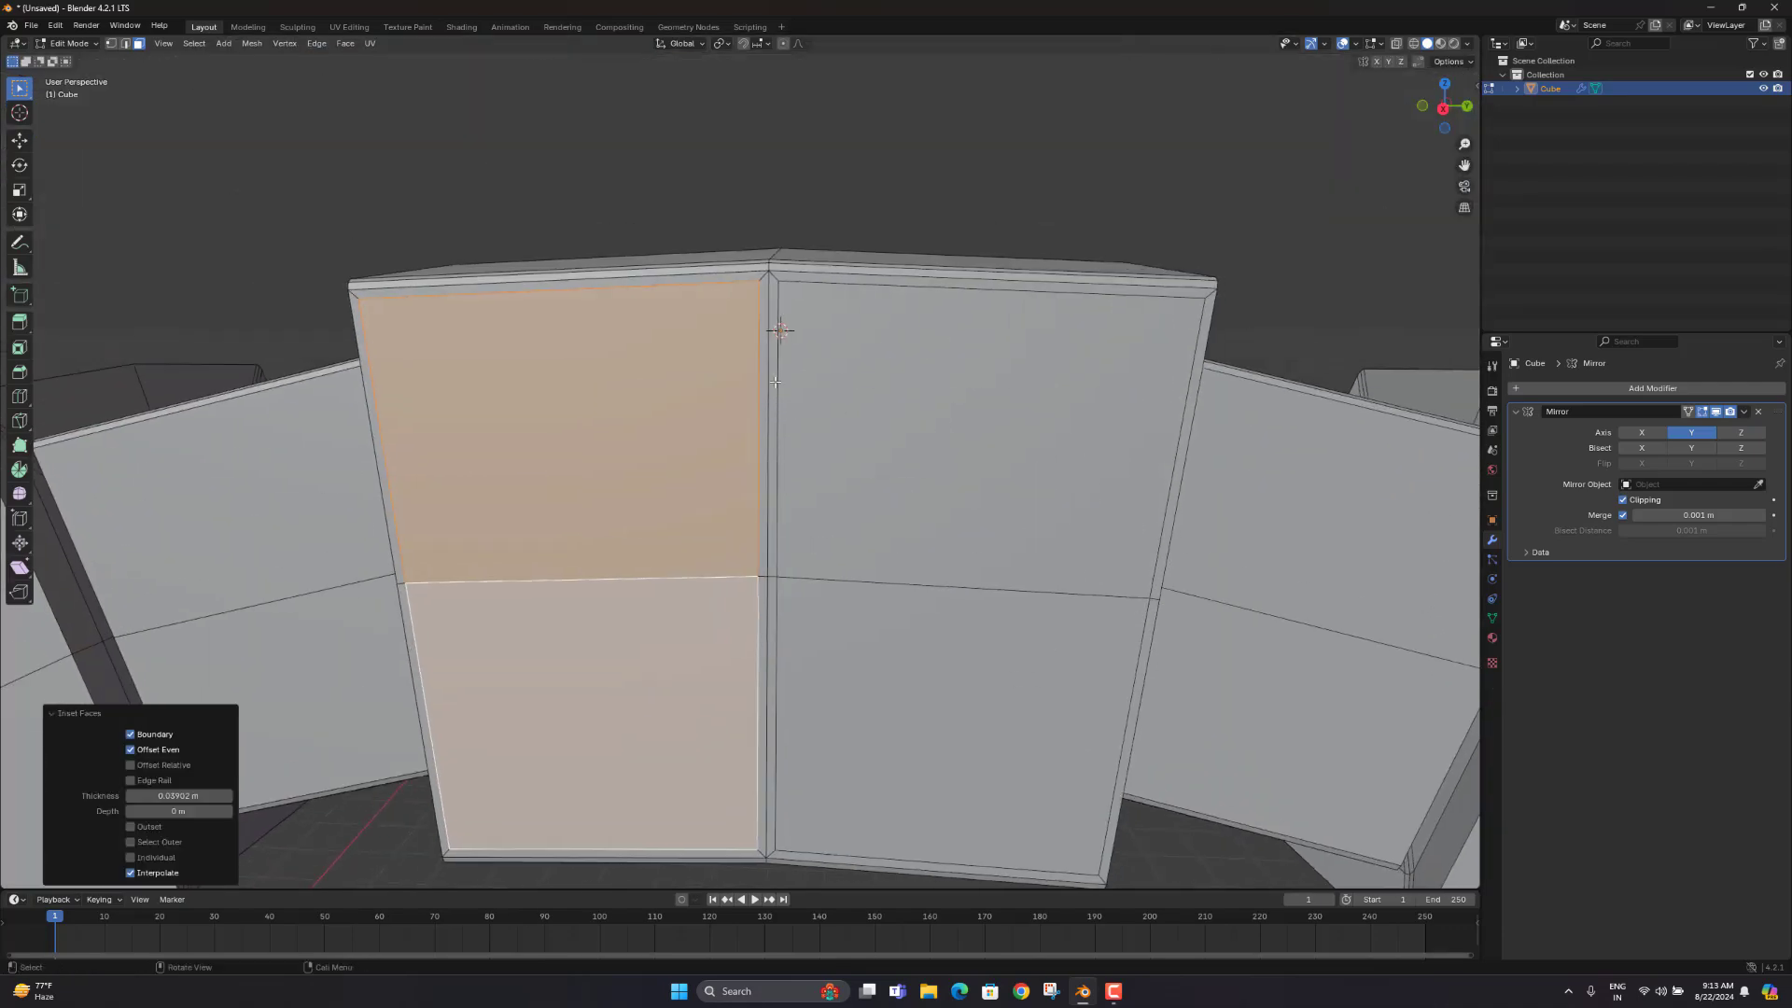
left_click(763, 354)
left_click(760, 676, "shift")
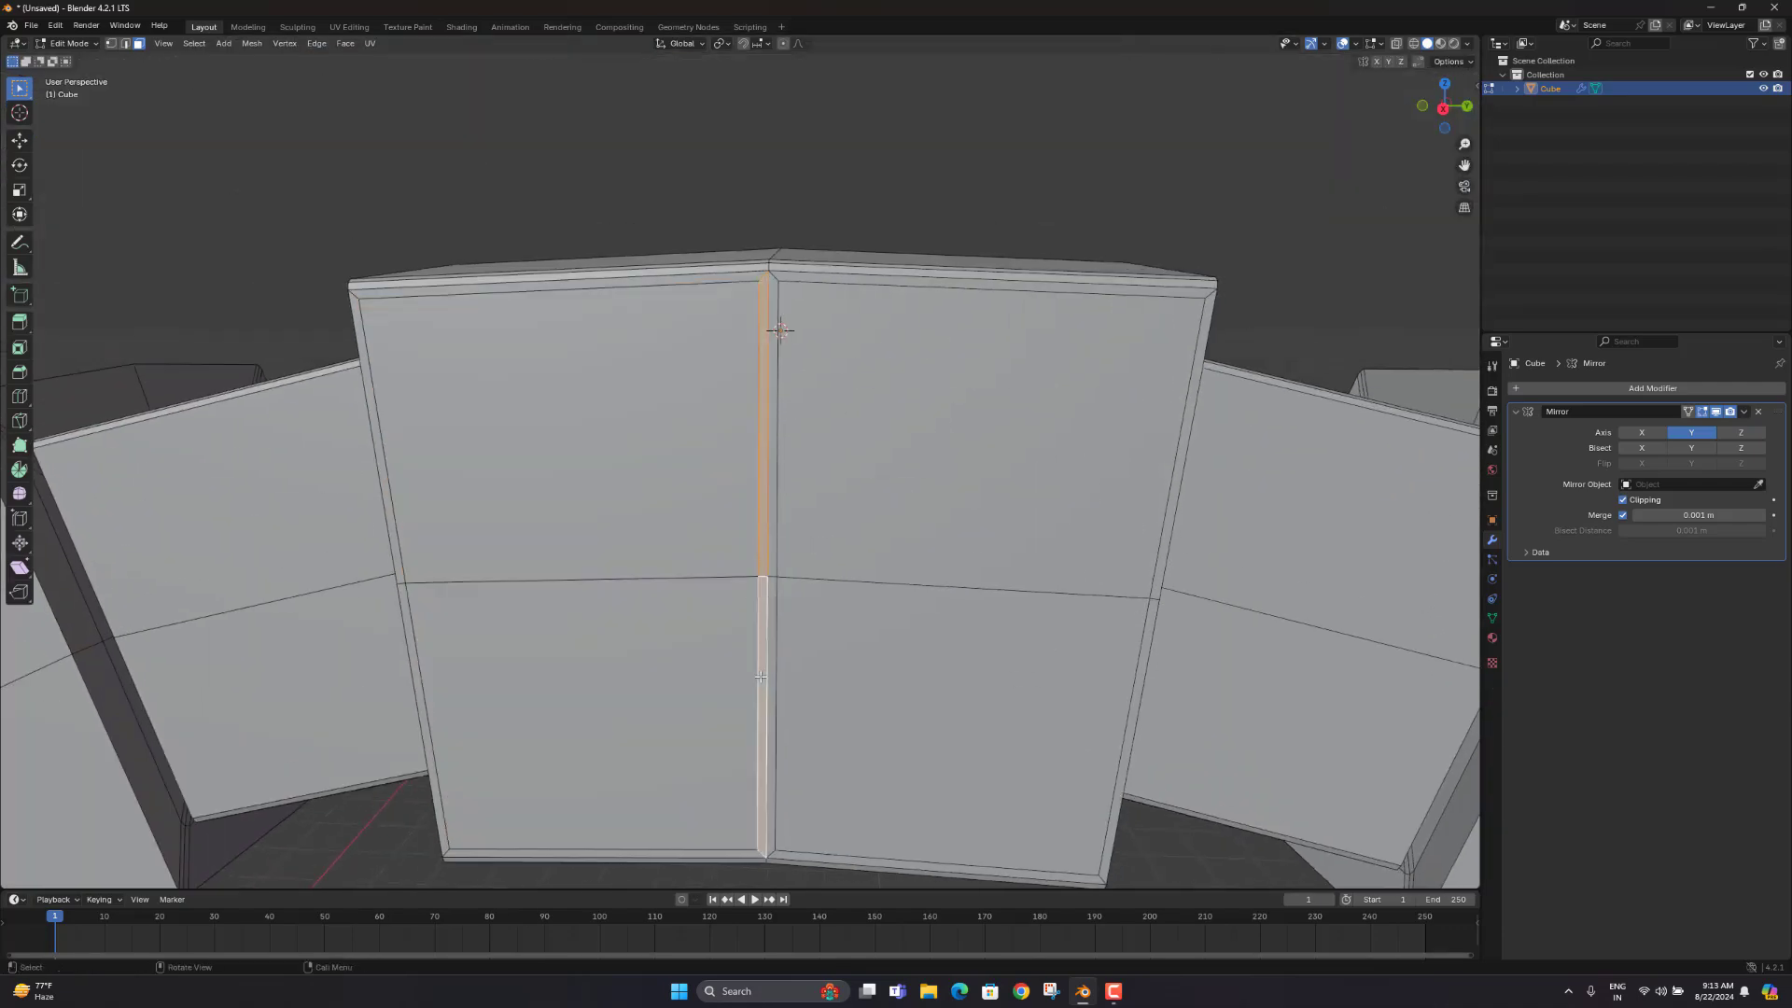
key("x")
left_click(760, 676)
Step: Move the crown's two inset front faces against the mirror plane to close the center gap
left_click(674, 520)
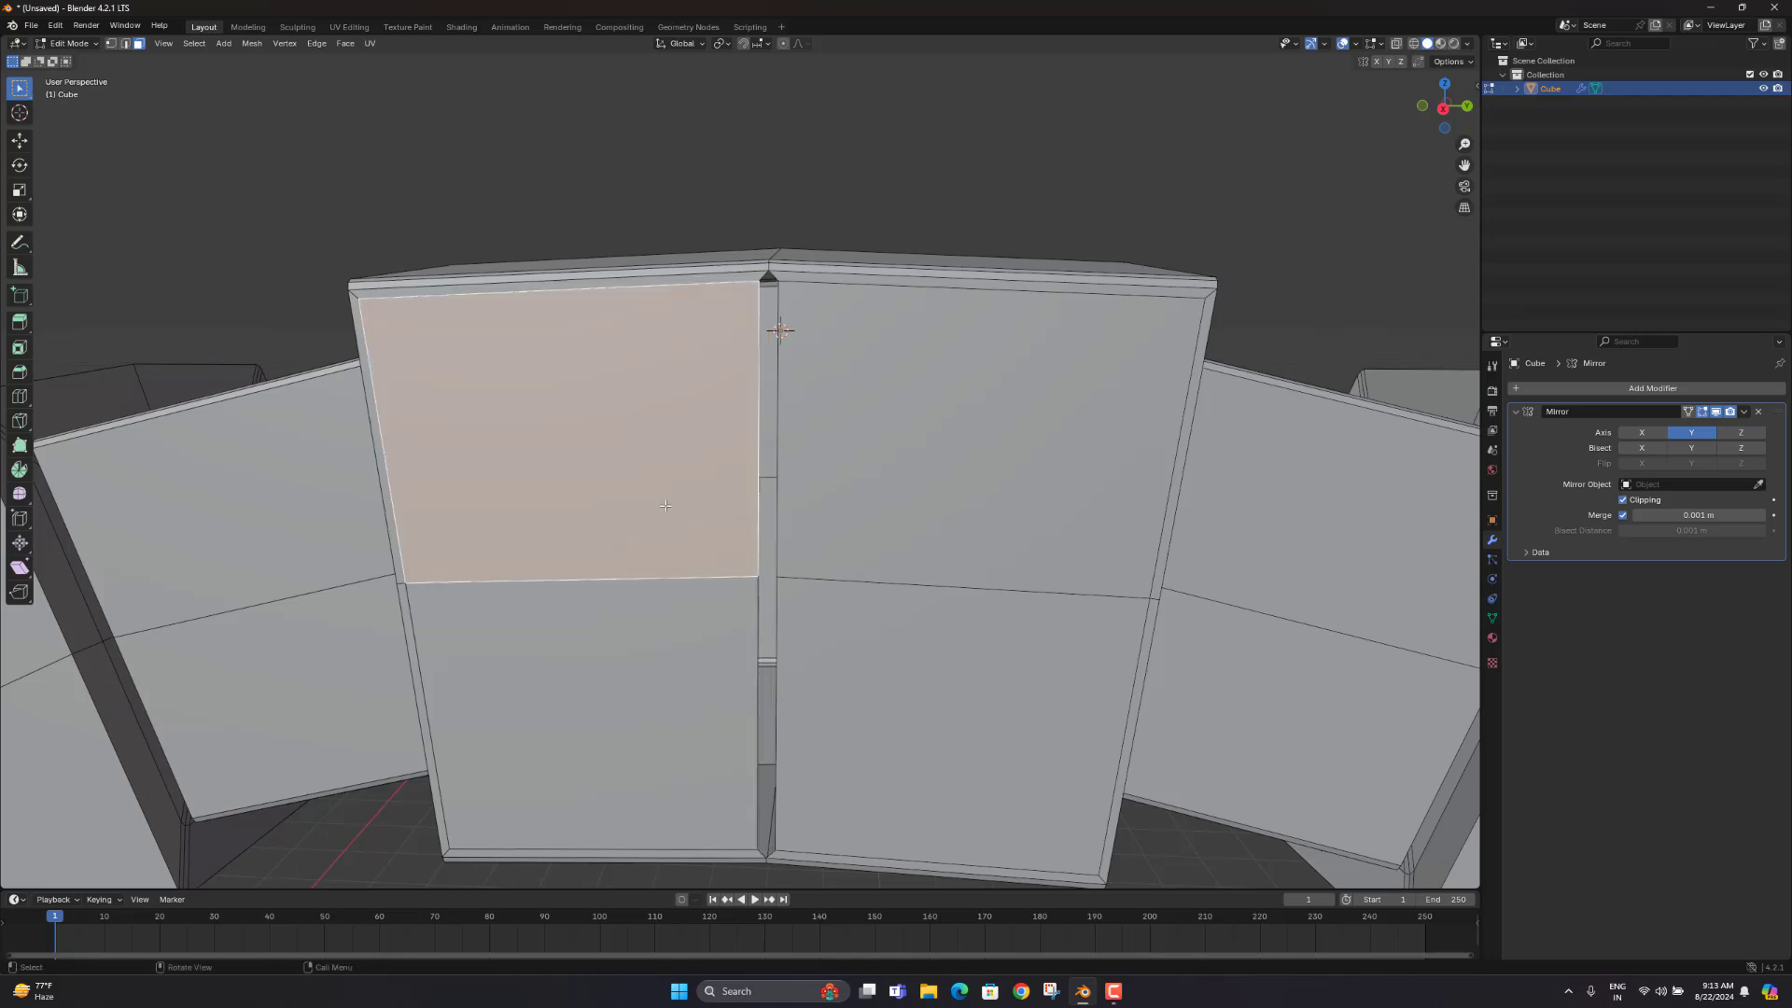
left_click(663, 593, "shift")
key("g")
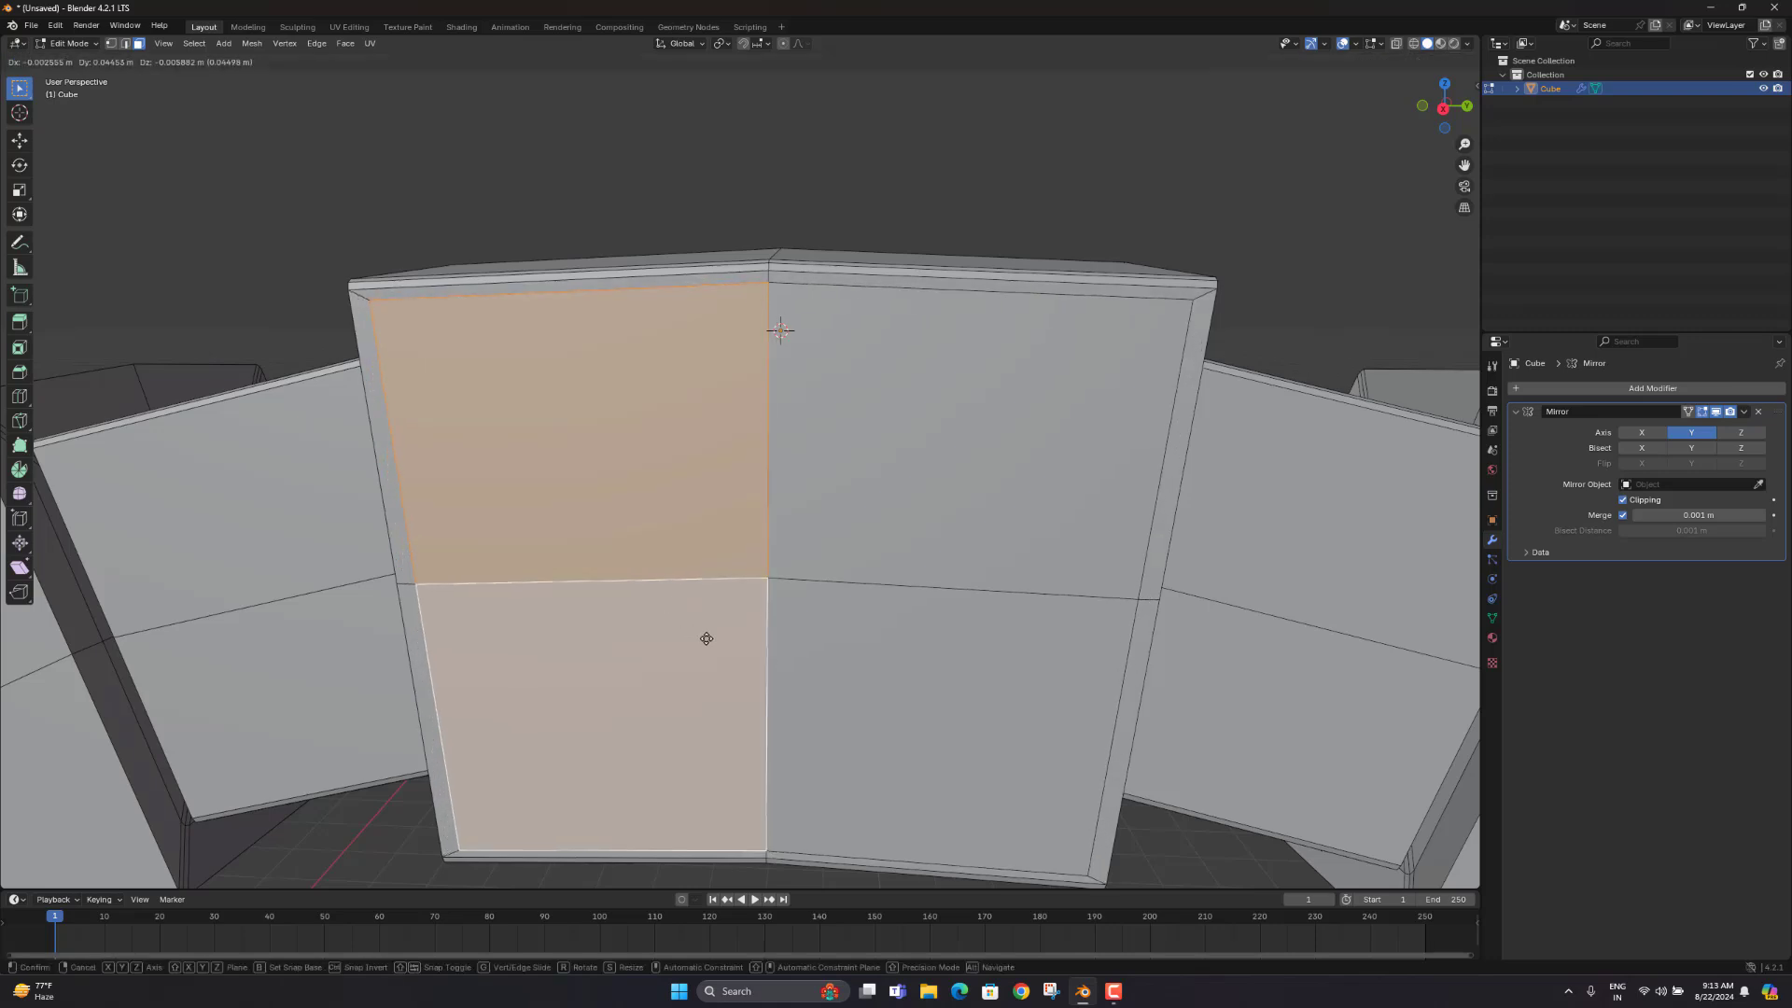
middle_click_drag(686, 626, 756, 512)
Step: Pull the crown's inset faces outward about 0.11 m along X, scale them down slightly, and deselect the arch in Object Mode
key("g")
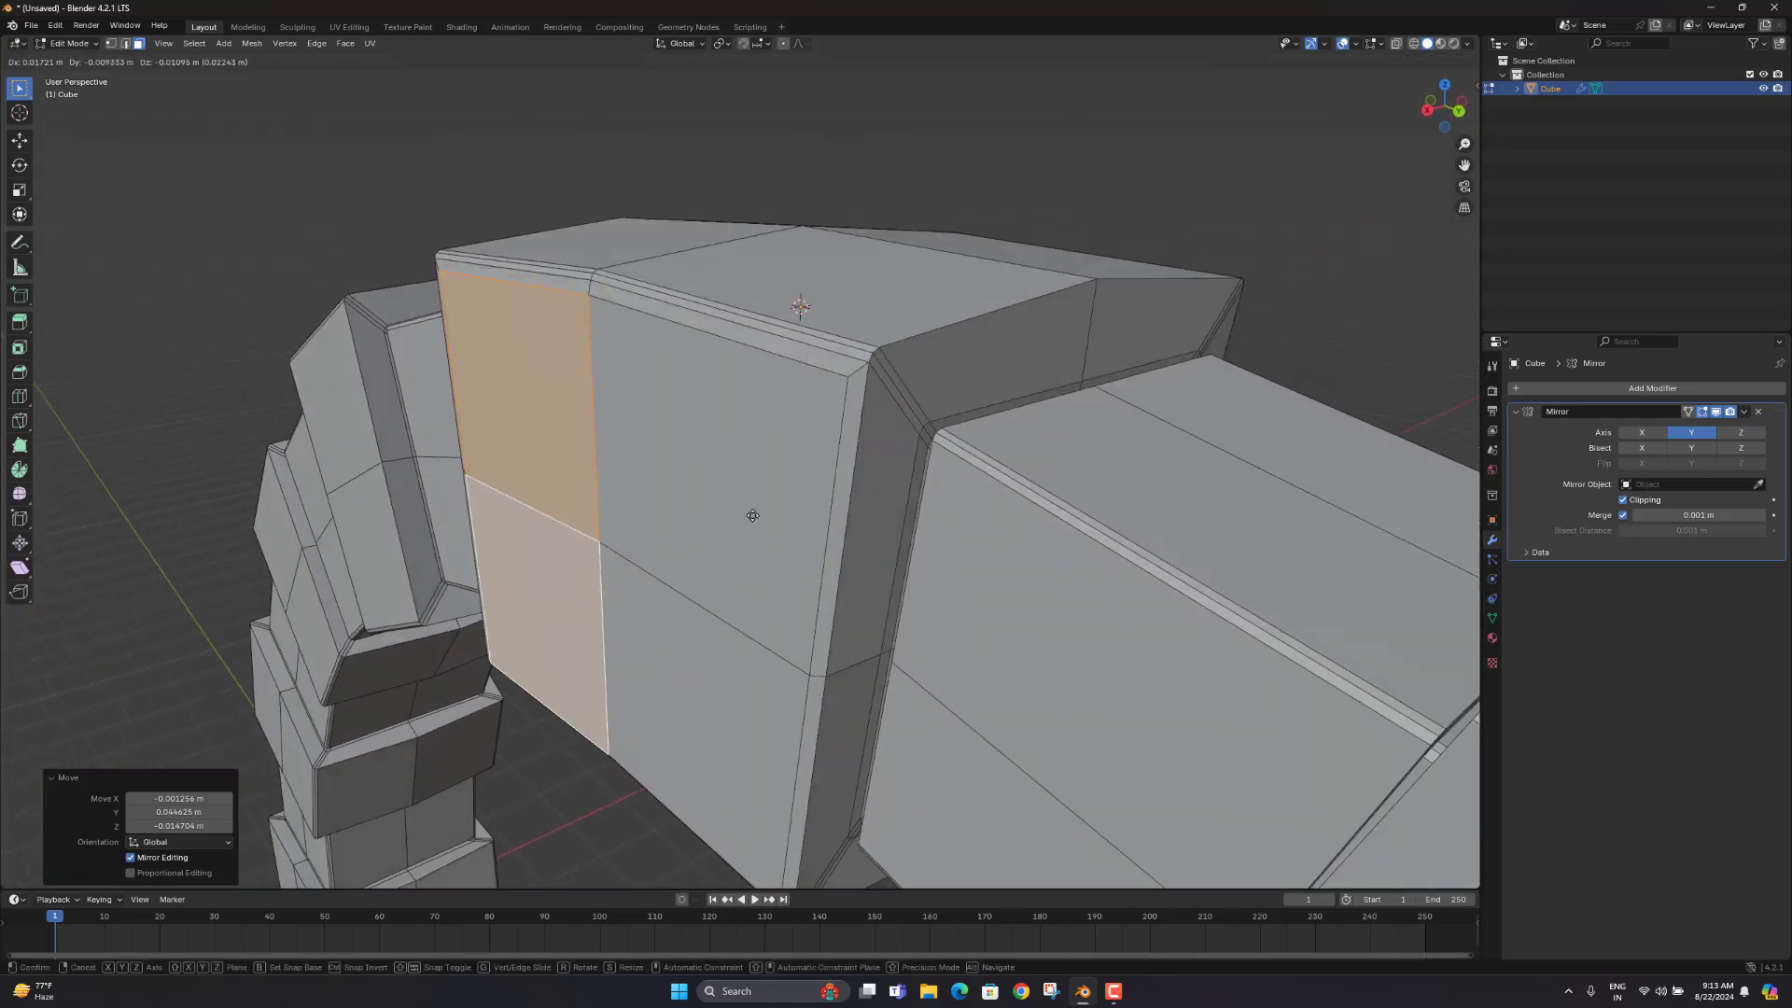
key("z")
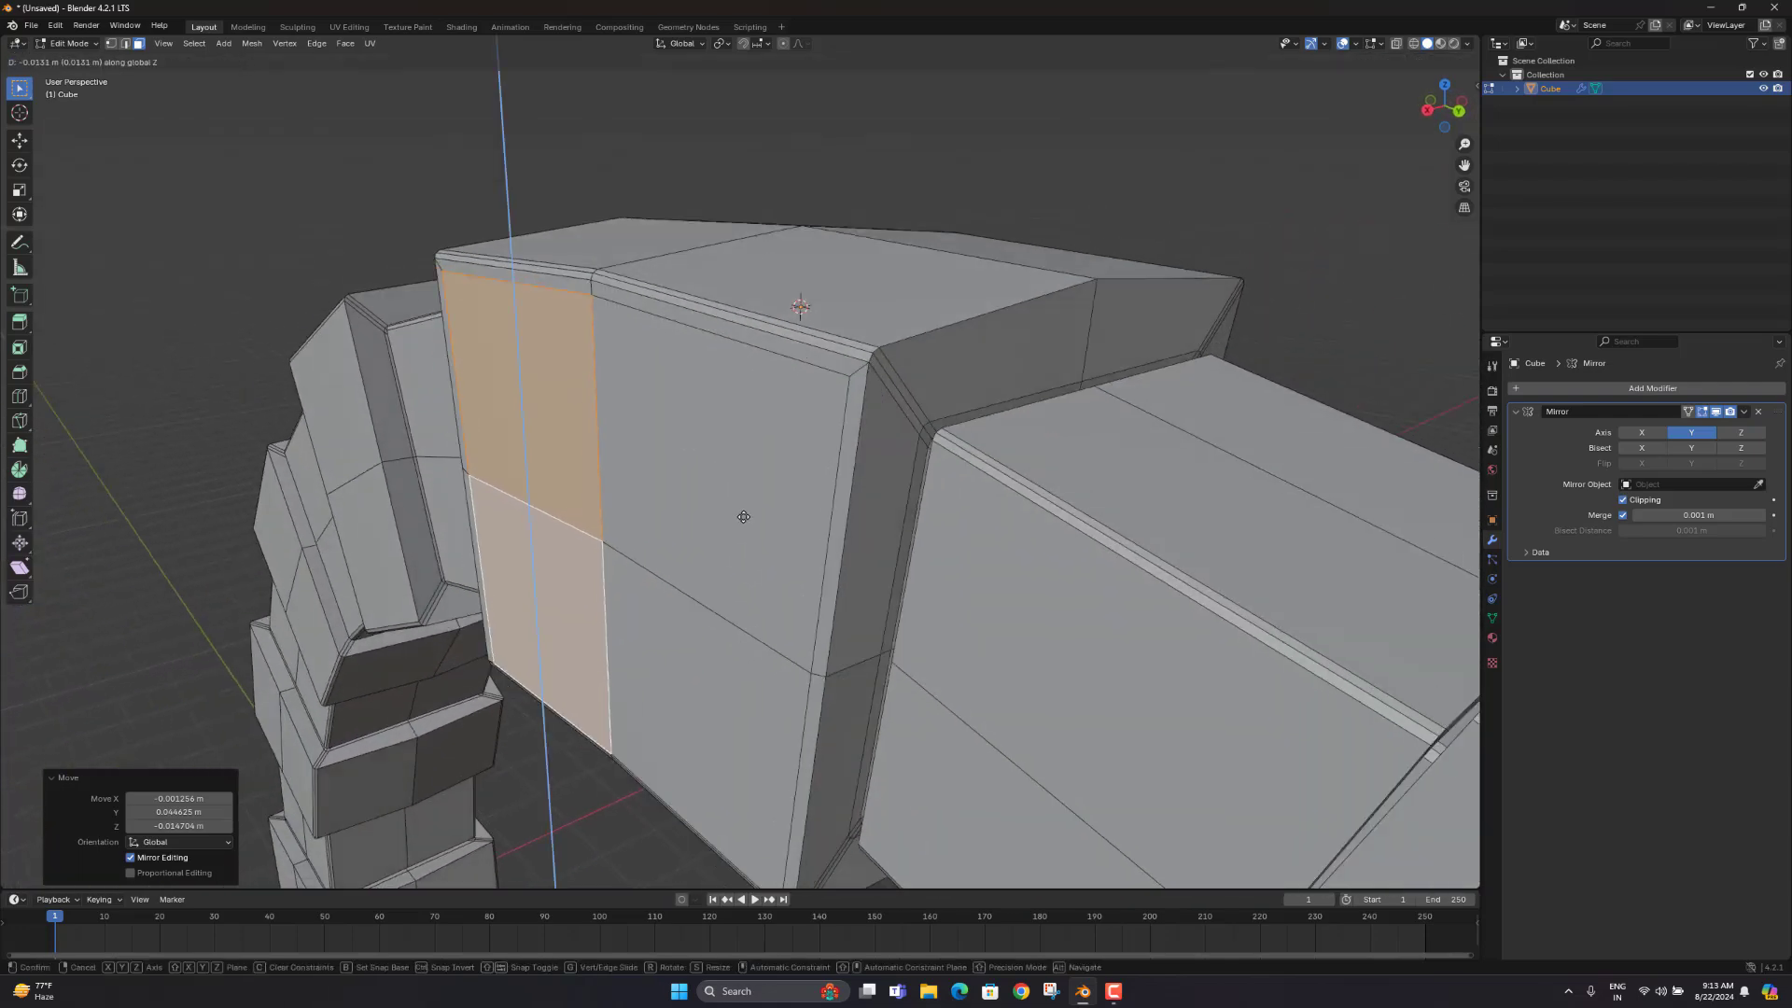
key("x")
left_click(736, 512)
key("s")
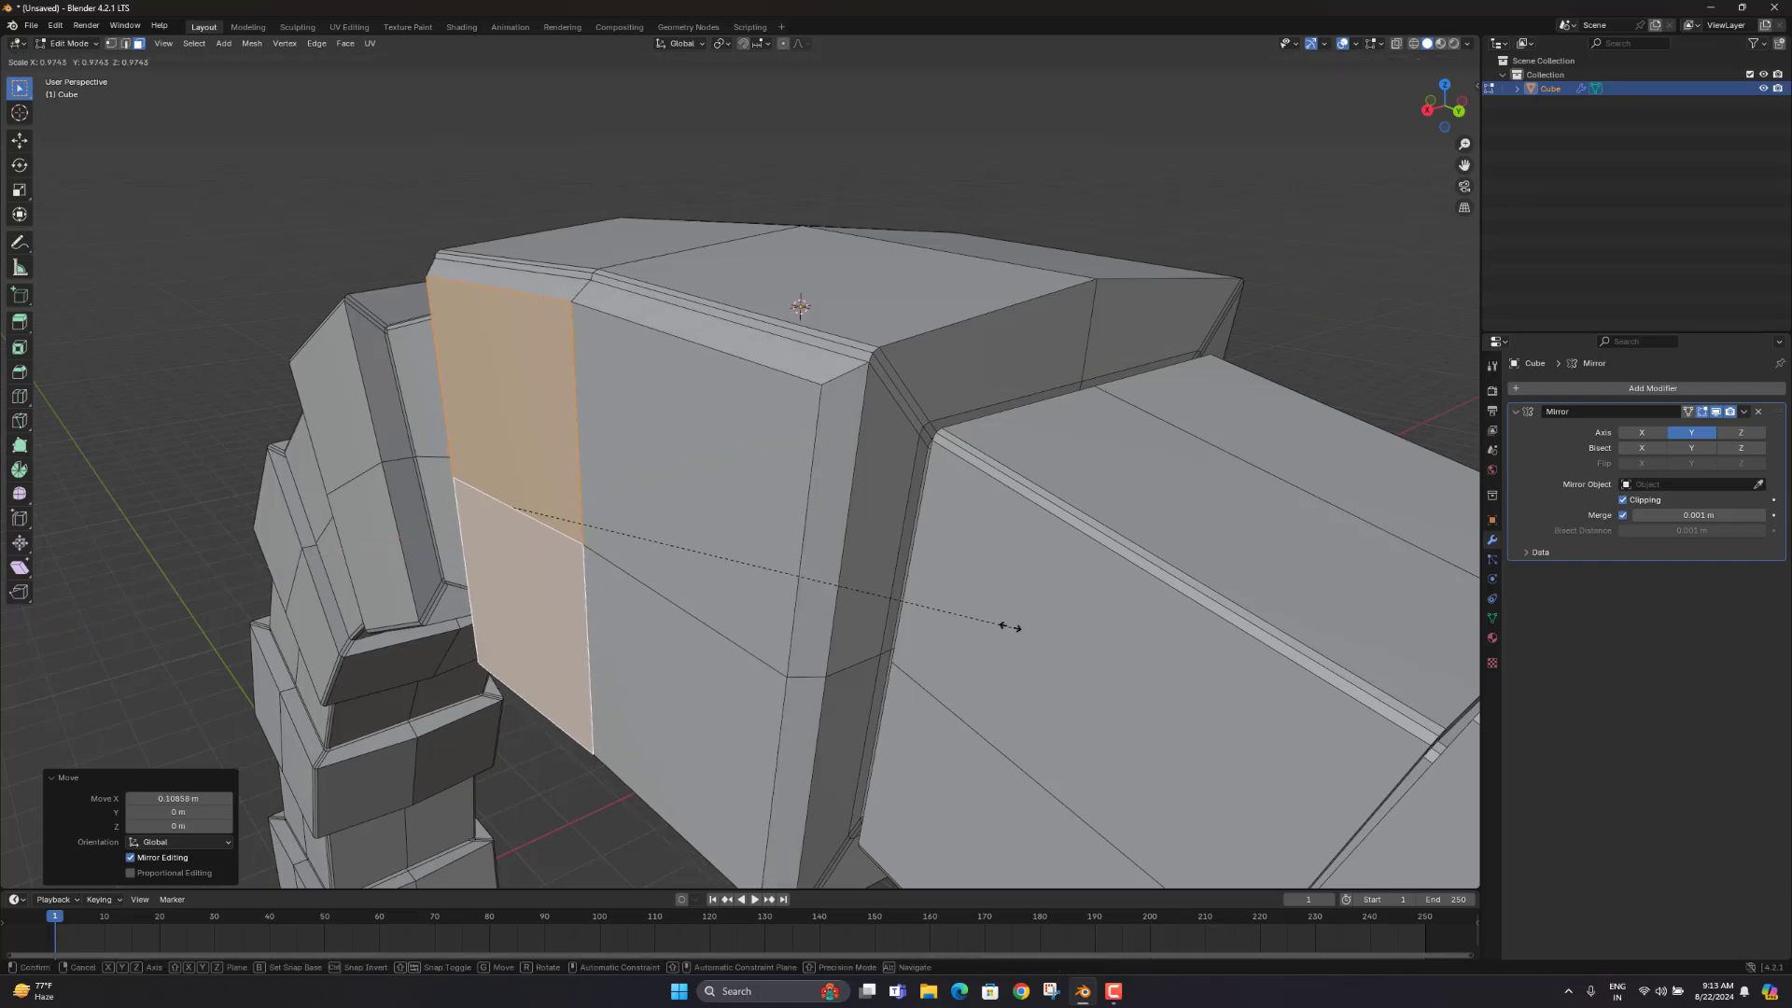
left_click(975, 619)
middle_click_drag(975, 620, 772, 625)
key("Tab")
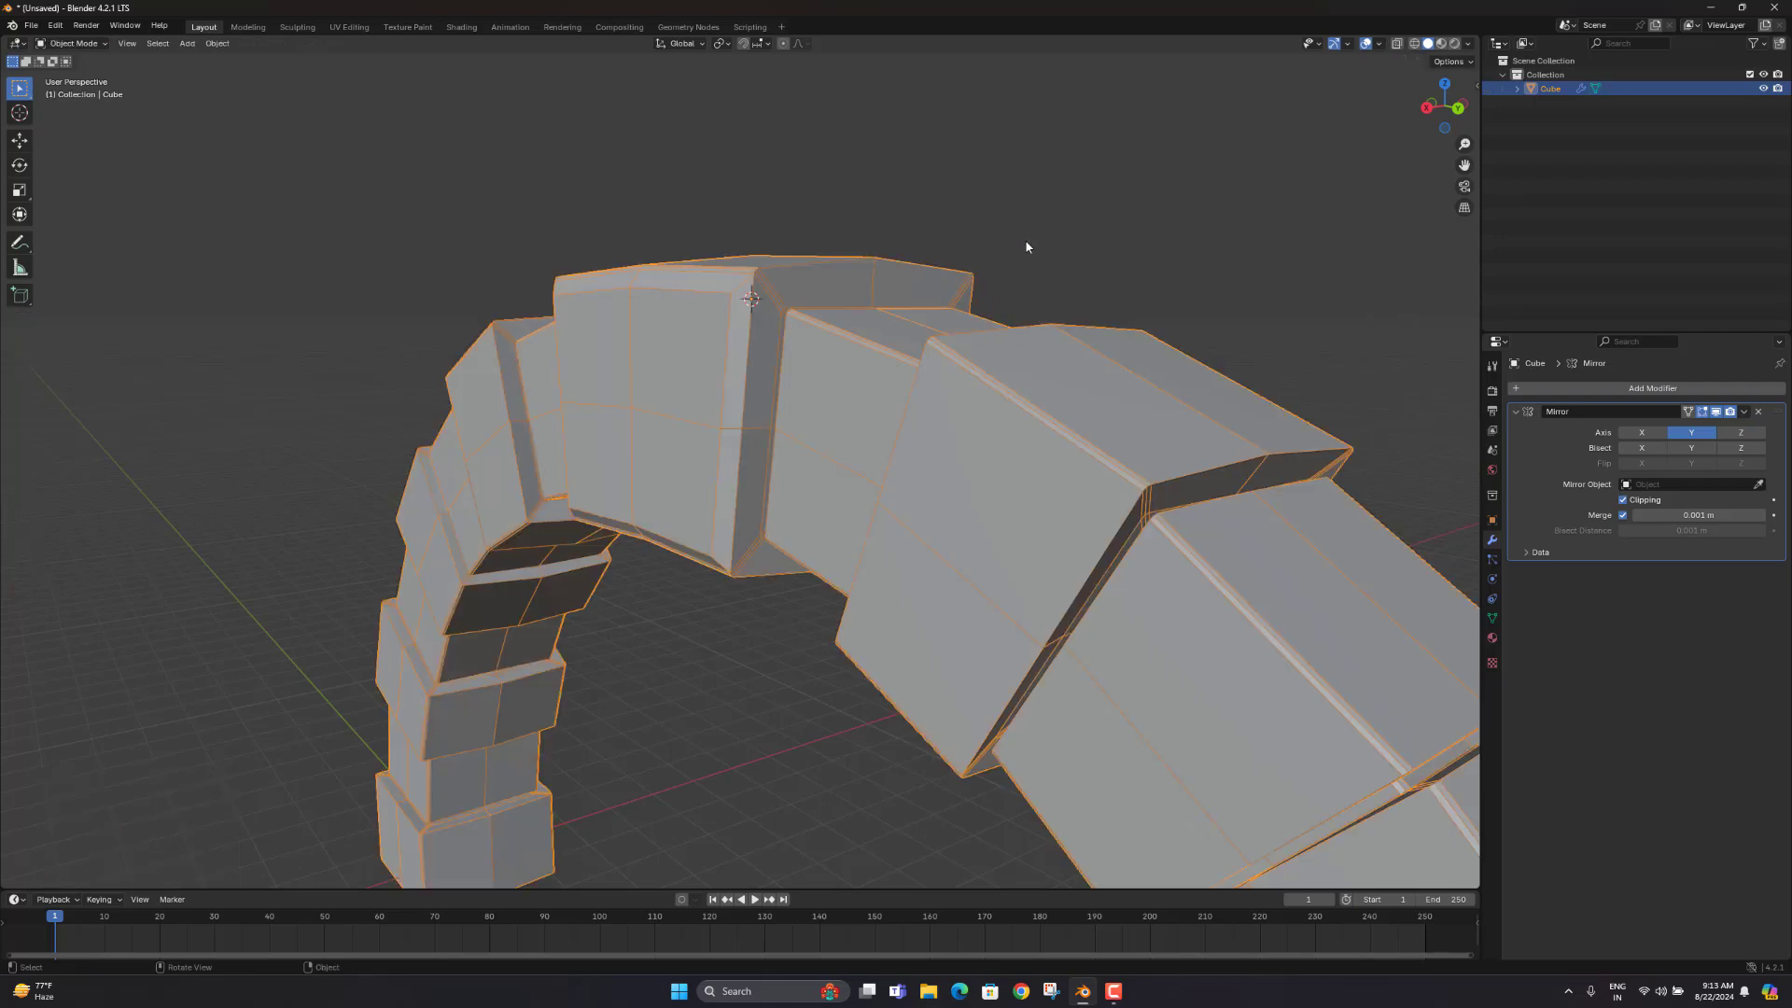
left_click(1025, 247)
scroll(933, 345, "down", 4)
middle_click_drag(842, 445, 846, 518)
Step: Inset the two front faces of the fourth block below the crown by about 0.03 m
scroll(759, 444, "up", 2)
left_click(720, 445)
key("Tab")
scroll(721, 445, "up", 2)
left_click(724, 436)
left_click(691, 377, "shift")
scroll(725, 410, "up", 2)
key("i")
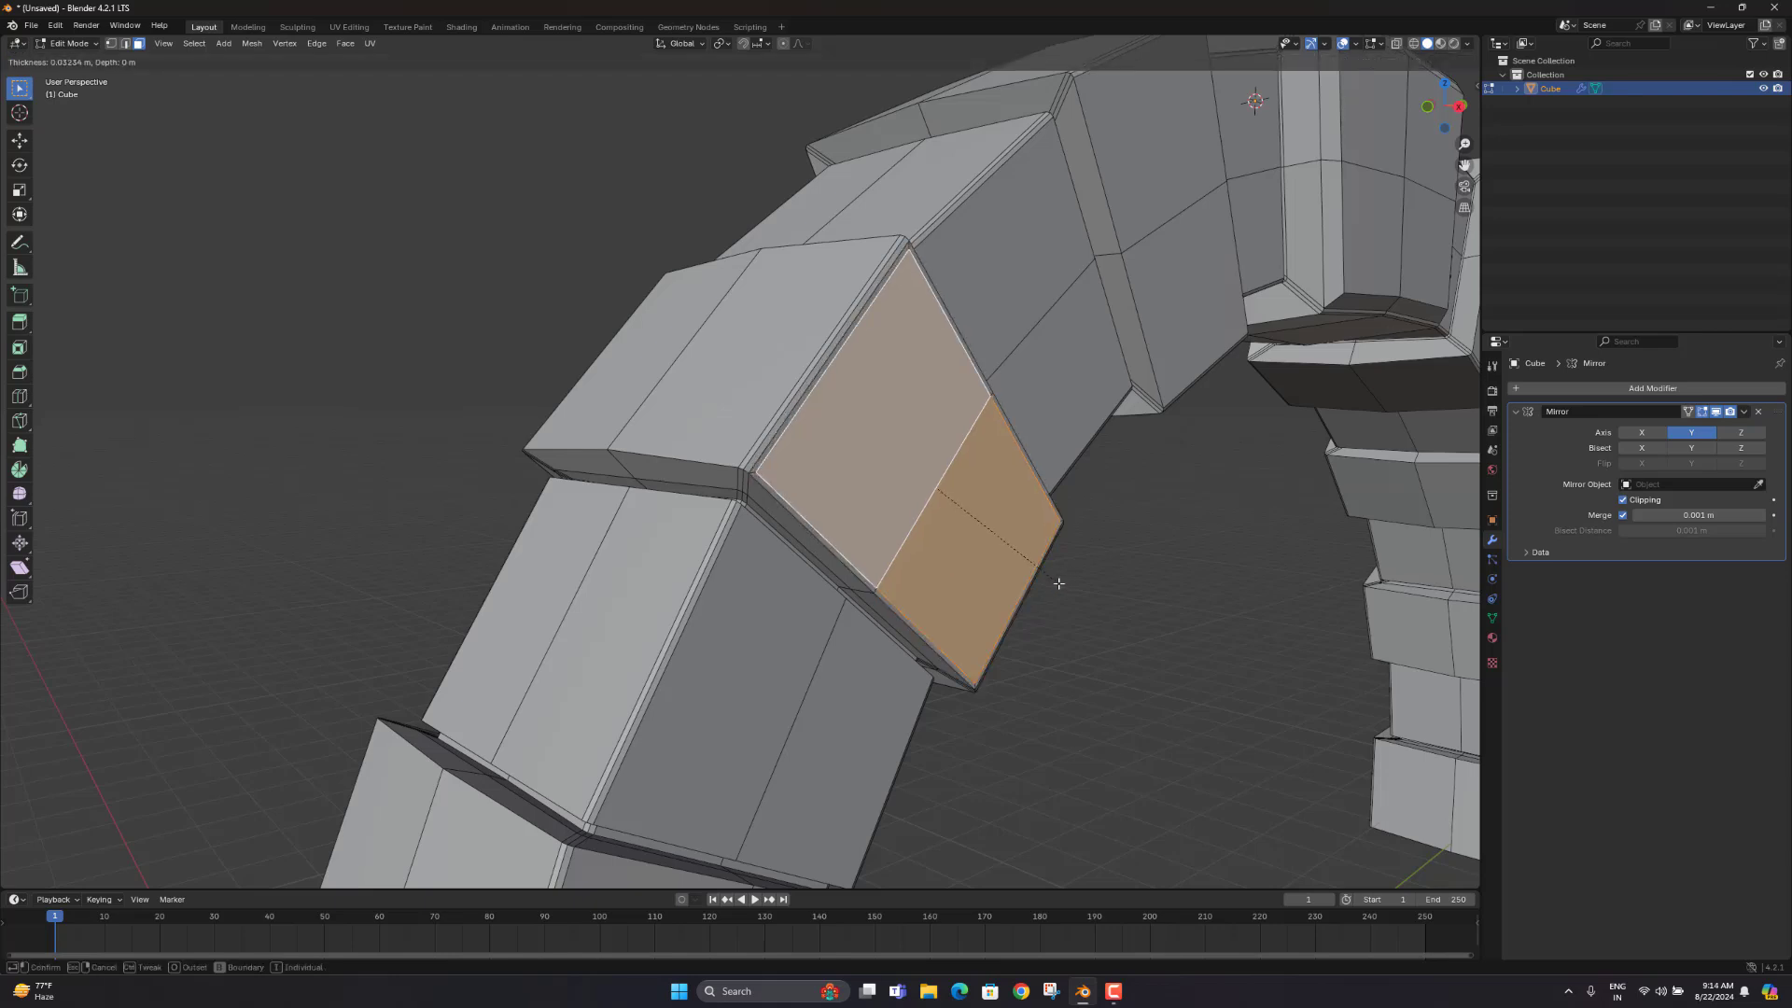
left_click(1058, 584)
Step: Shift the fourth block's inset front faces about 0.056 m along the Y axis
key("g")
key("y")
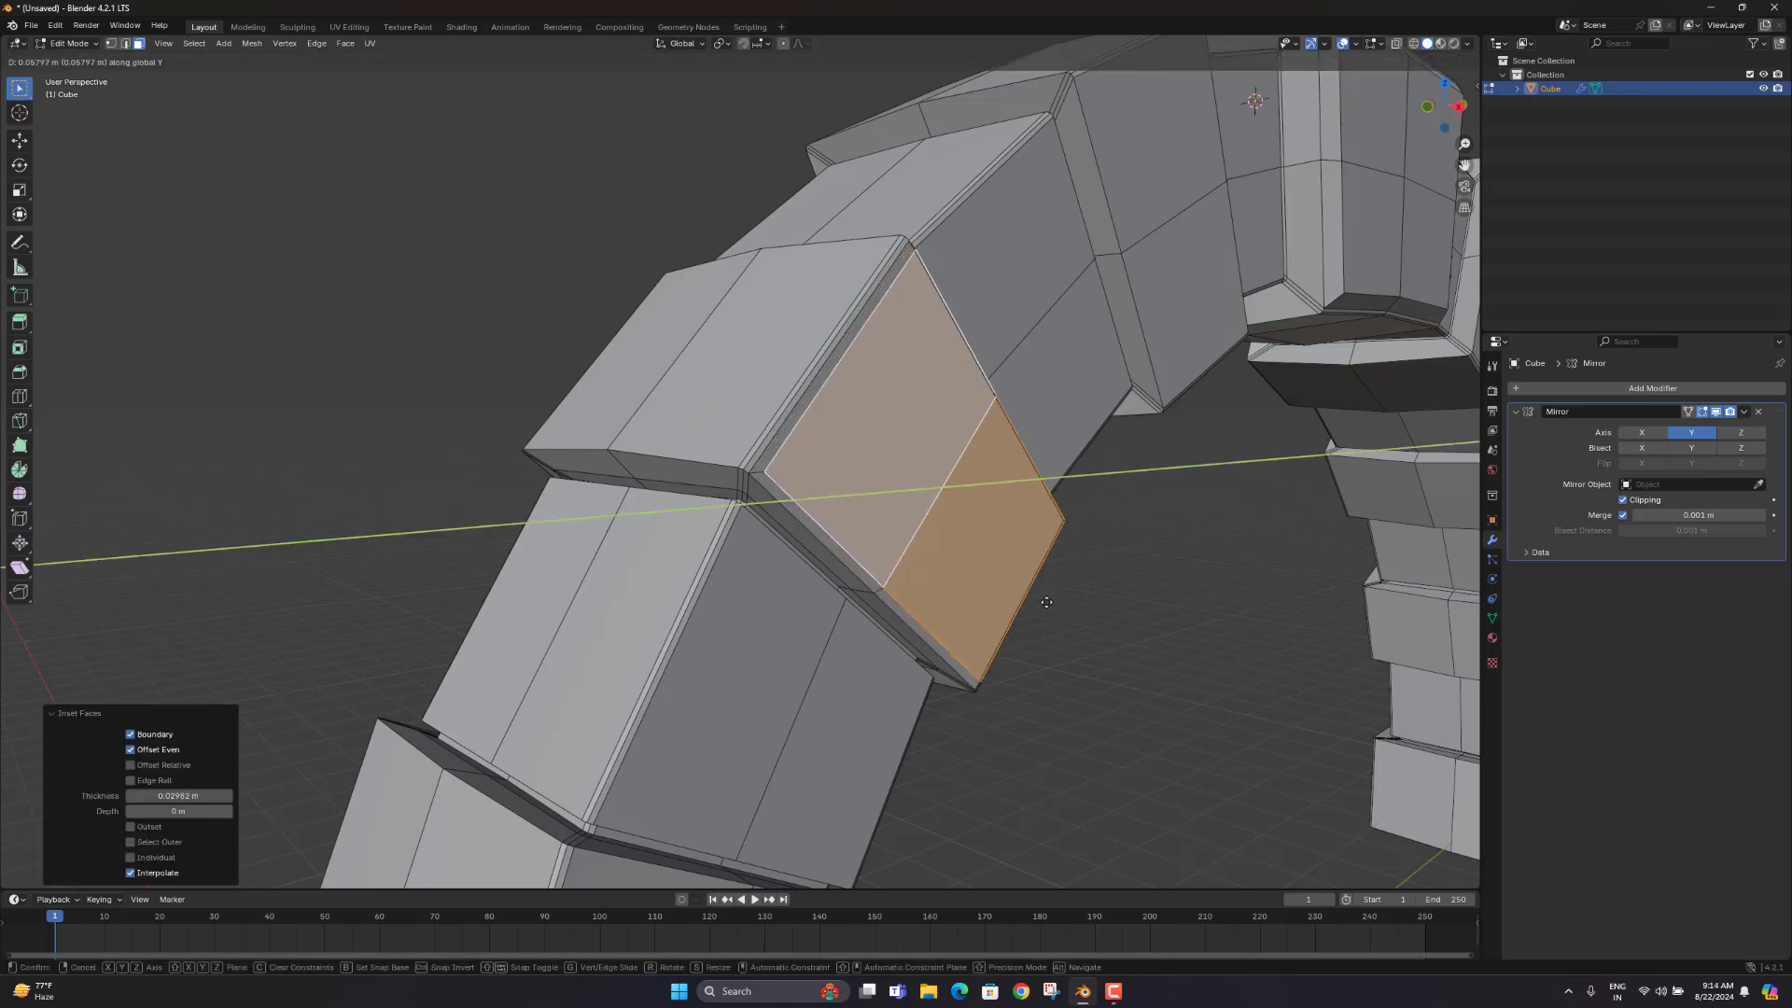
left_click(1046, 602)
middle_click_drag(1046, 602, 939, 632)
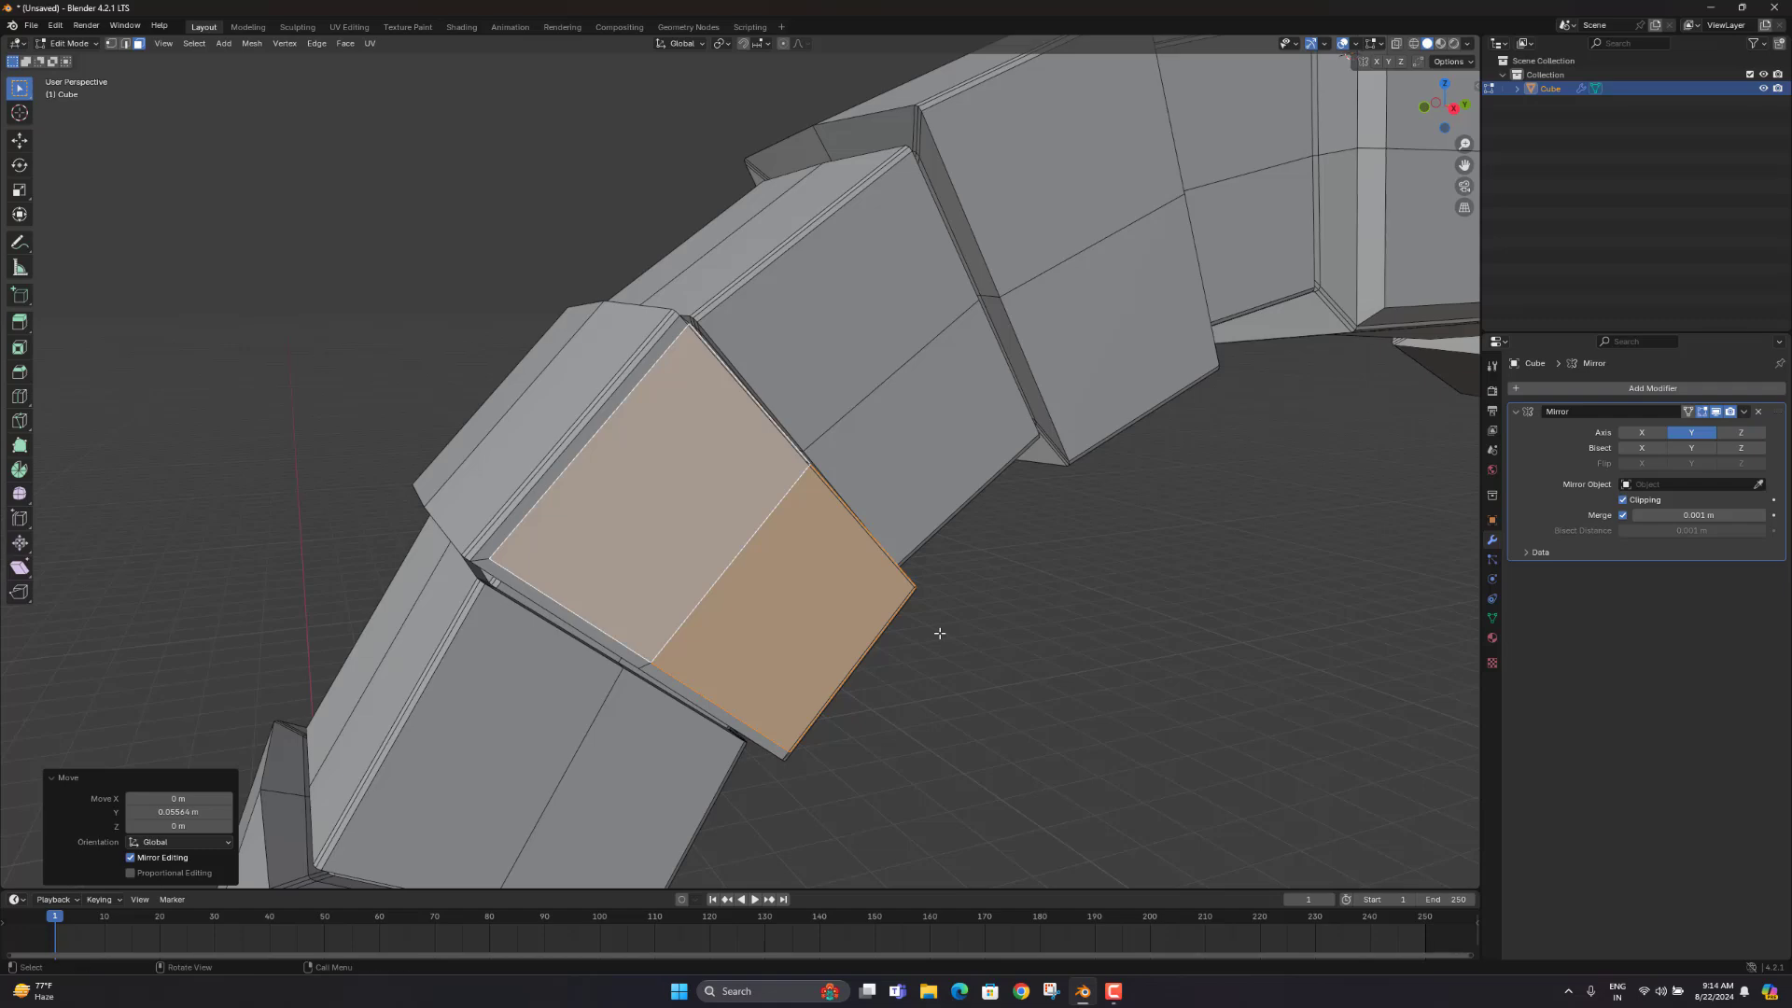
Step: Pull the fourth block's inset faces outward about 0.1 m along X, scale them down, and deselect the arch in Object Mode
key("g")
key("x")
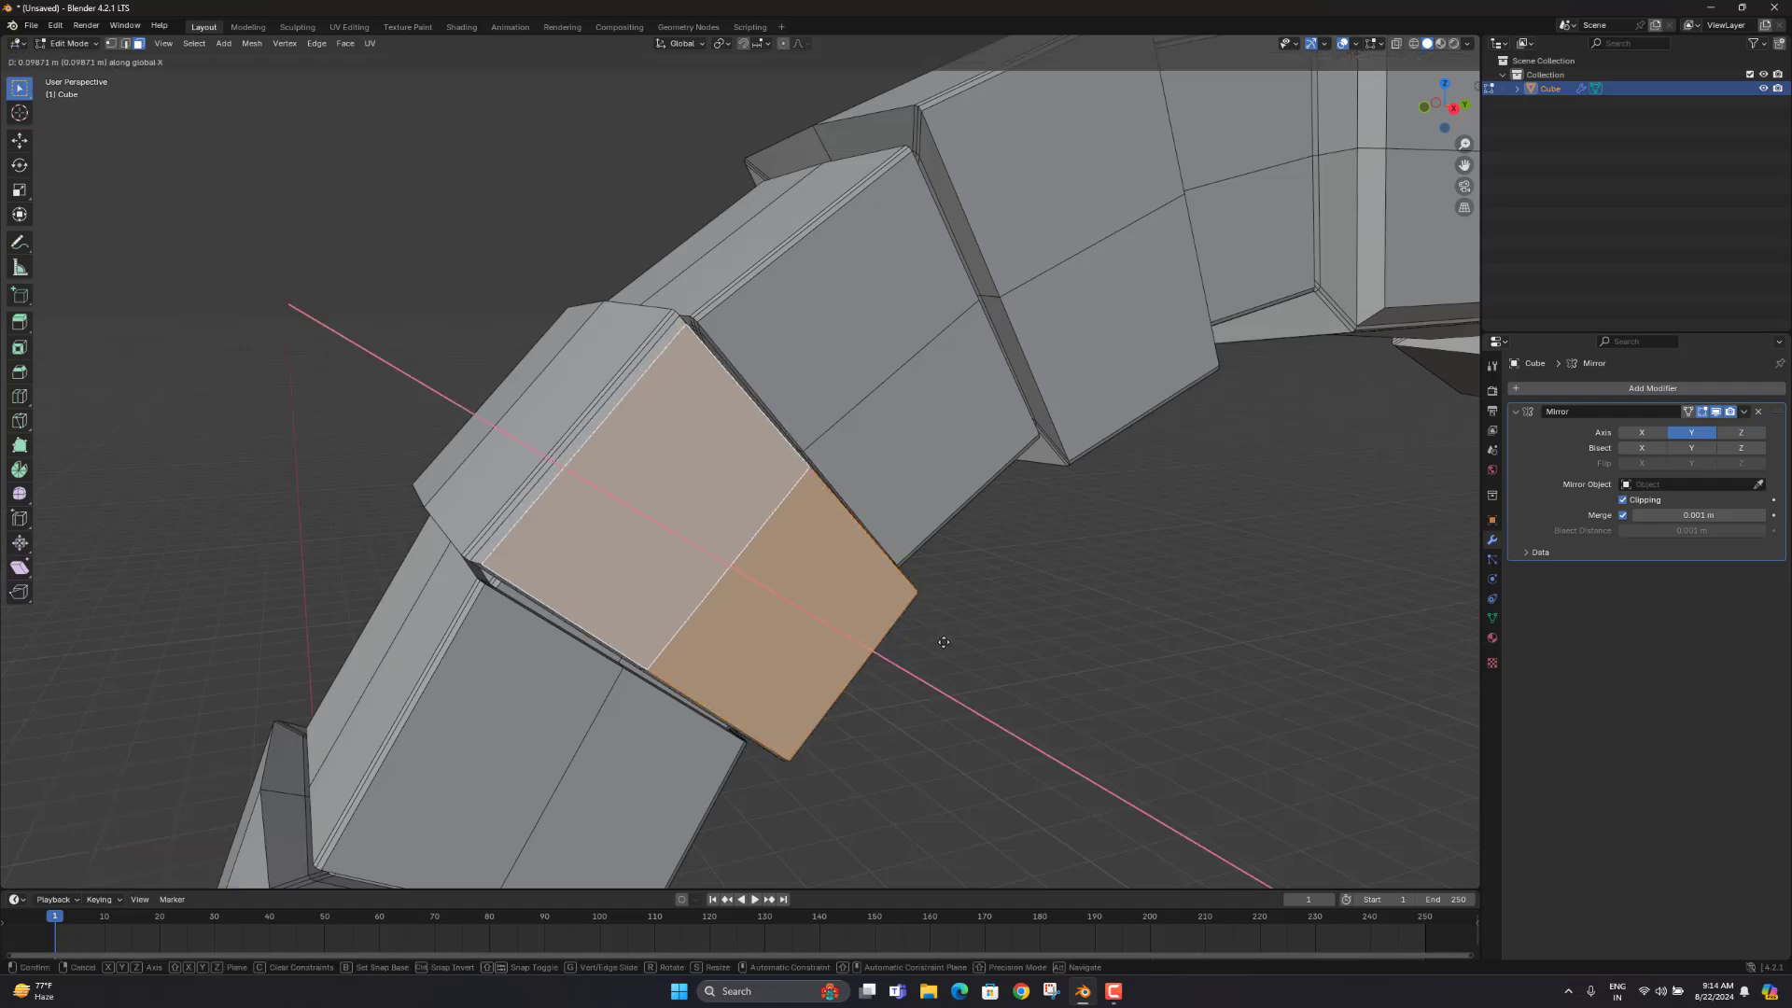
left_click(943, 642)
key("s")
left_click(1013, 628)
middle_click_drag(1013, 628, 644, 568)
key("Tab")
scroll(975, 614, "down", 5)
left_click(978, 618)
Step: Select the outer edge loops at the three lowest joints of the arch, from the sixth block below the crown to the base
scroll(465, 603, "up", 5)
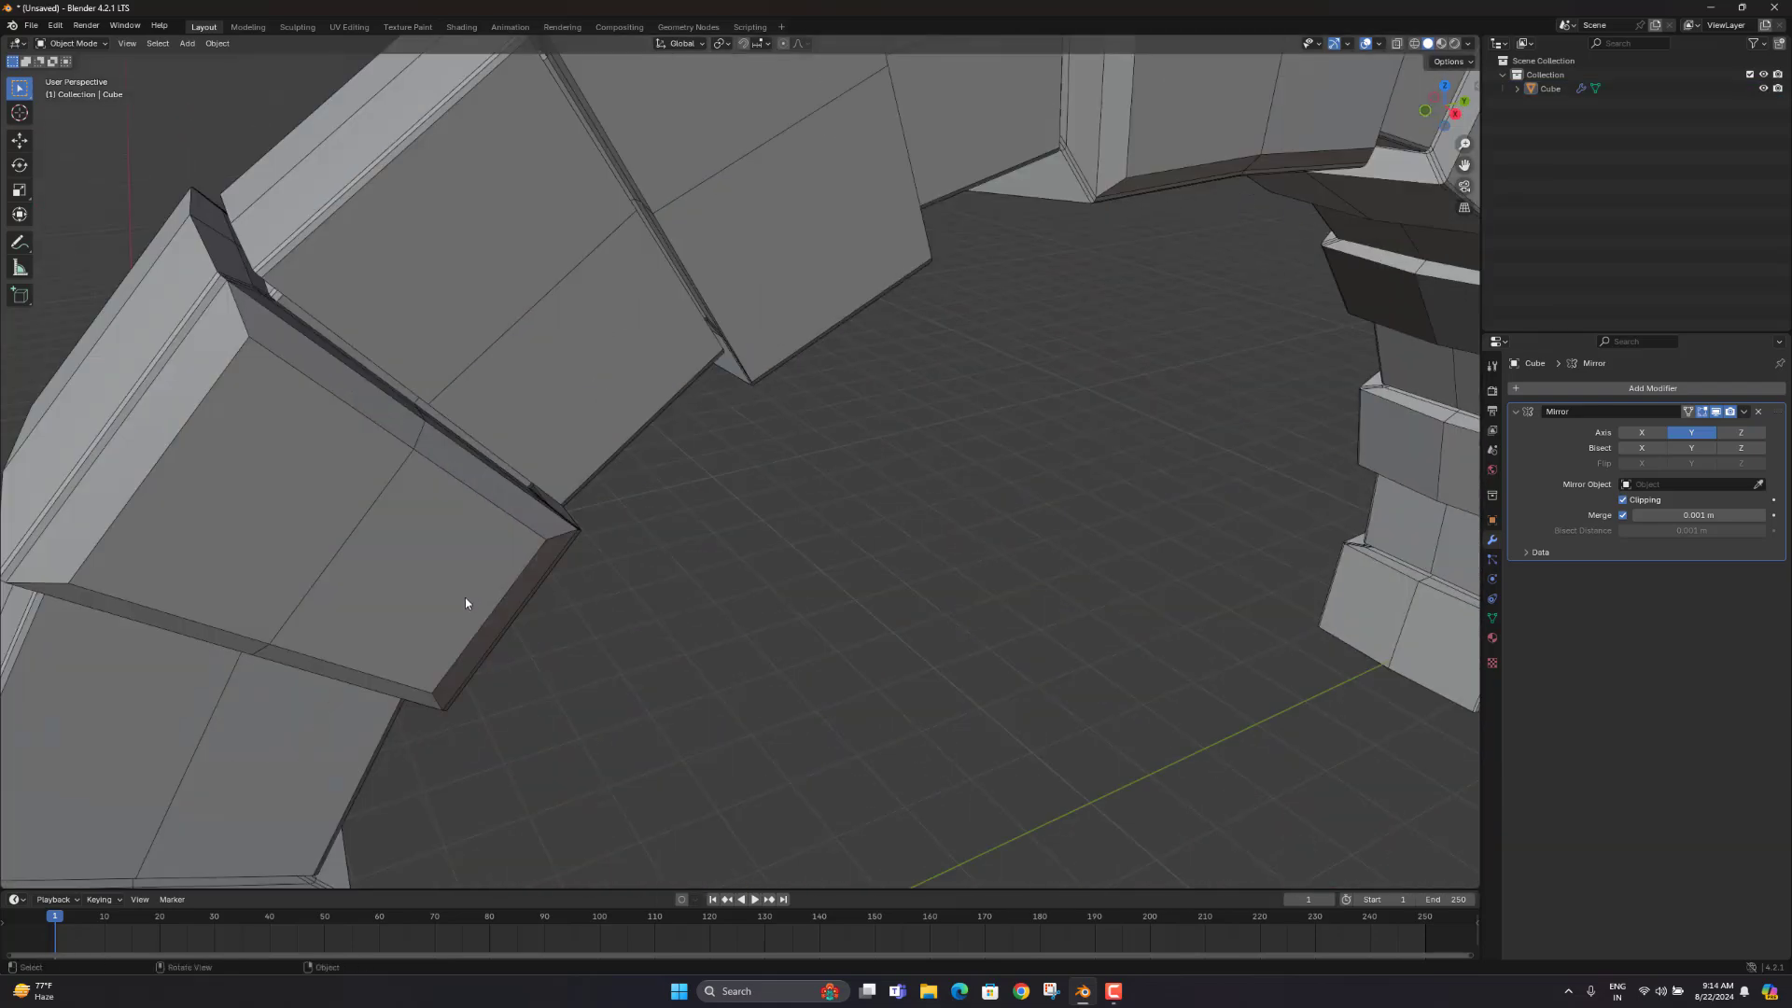
middle_click_drag(466, 603, 709, 569)
left_click(710, 569)
key("Tab")
scroll(538, 600, "up", 3)
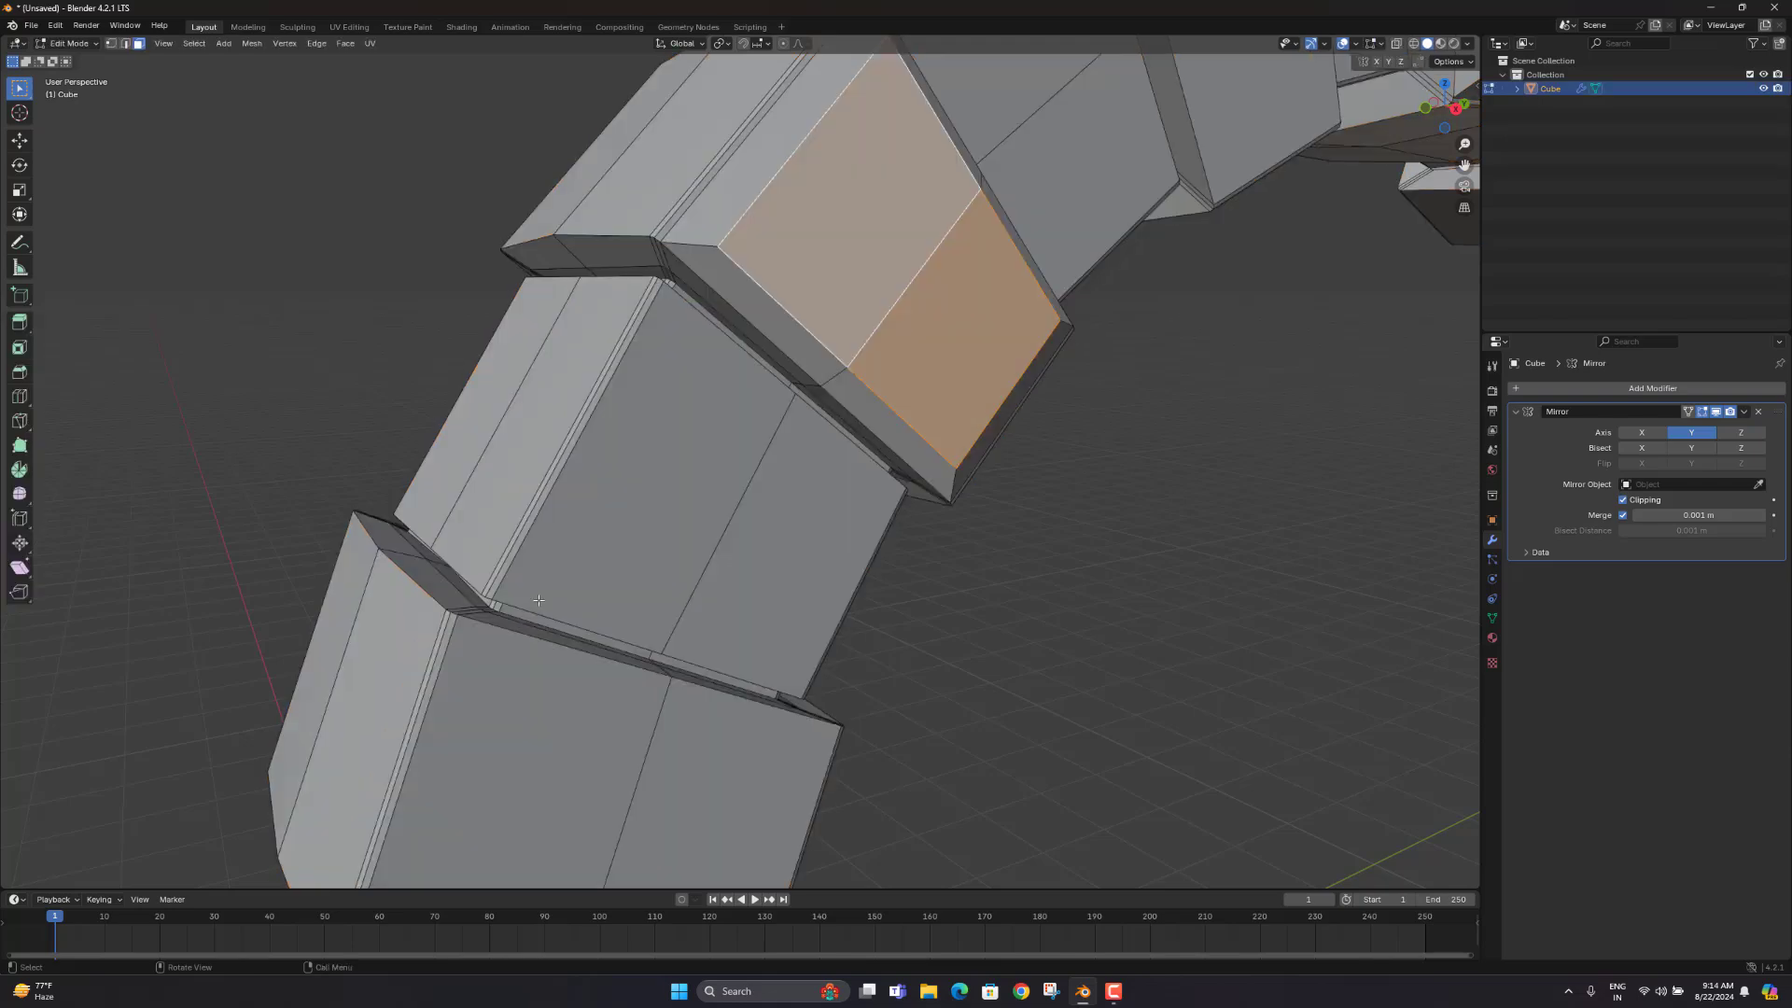
key("2")
left_click(425, 593)
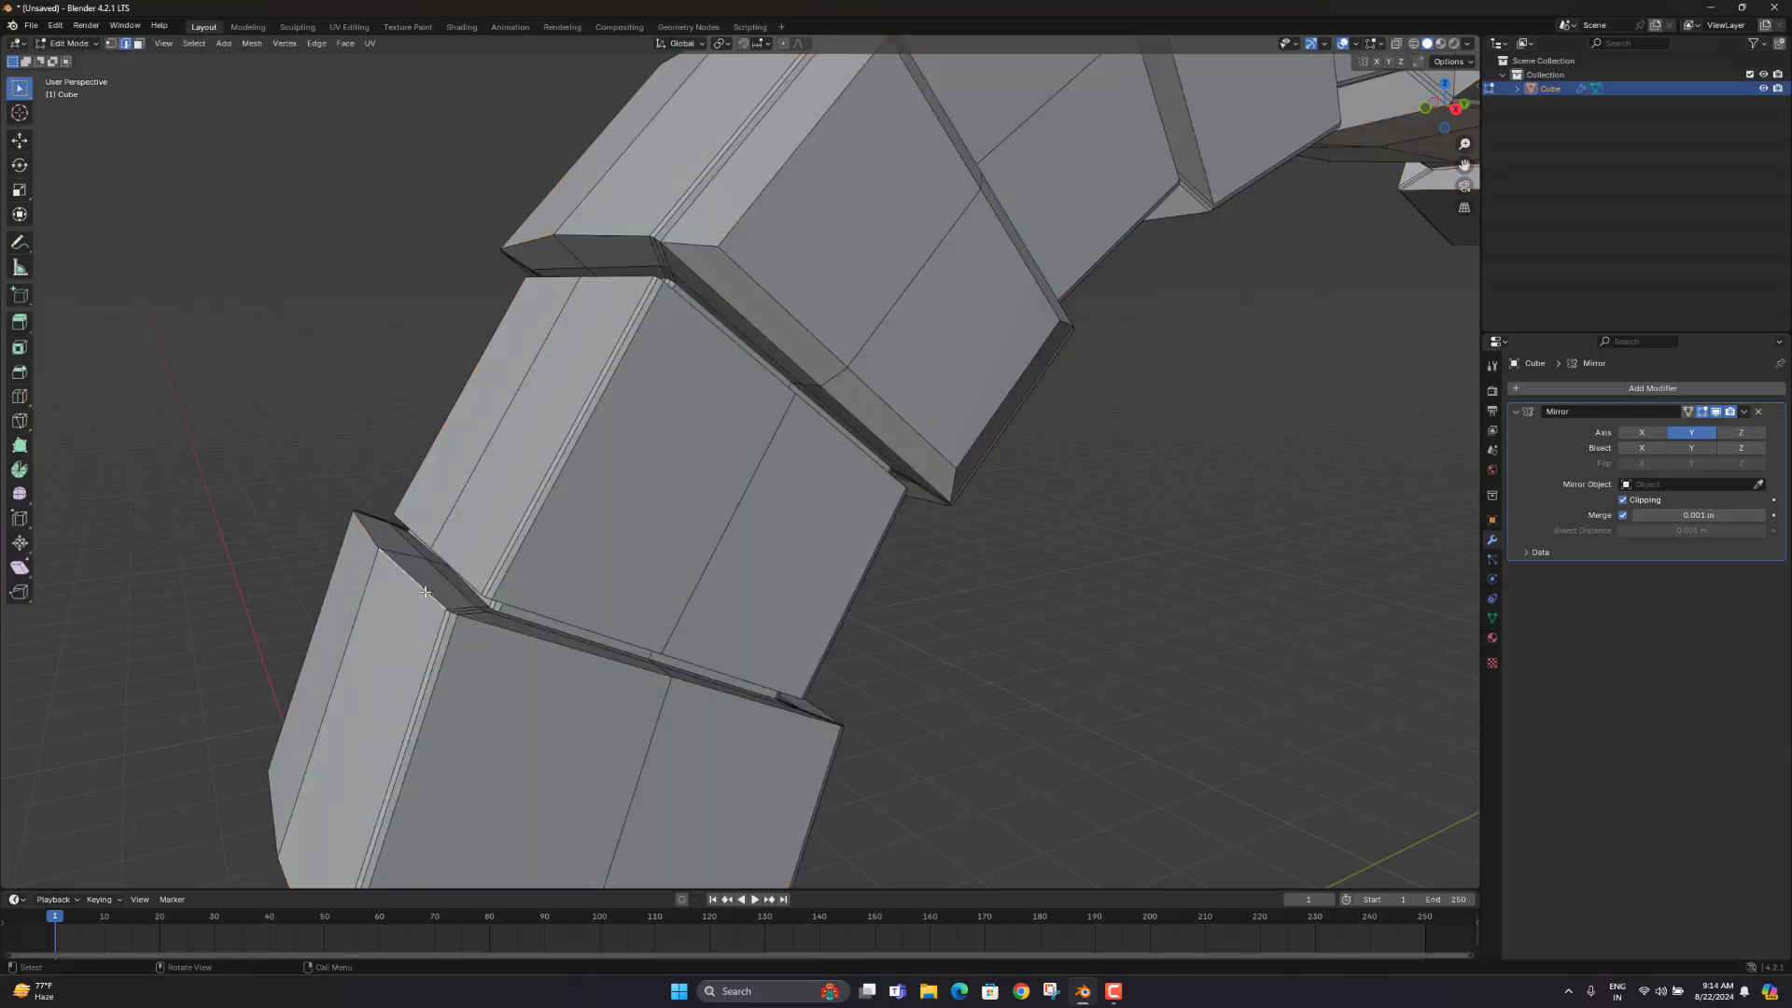
left_click(481, 625, "alt")
scroll(480, 626, "down", 4)
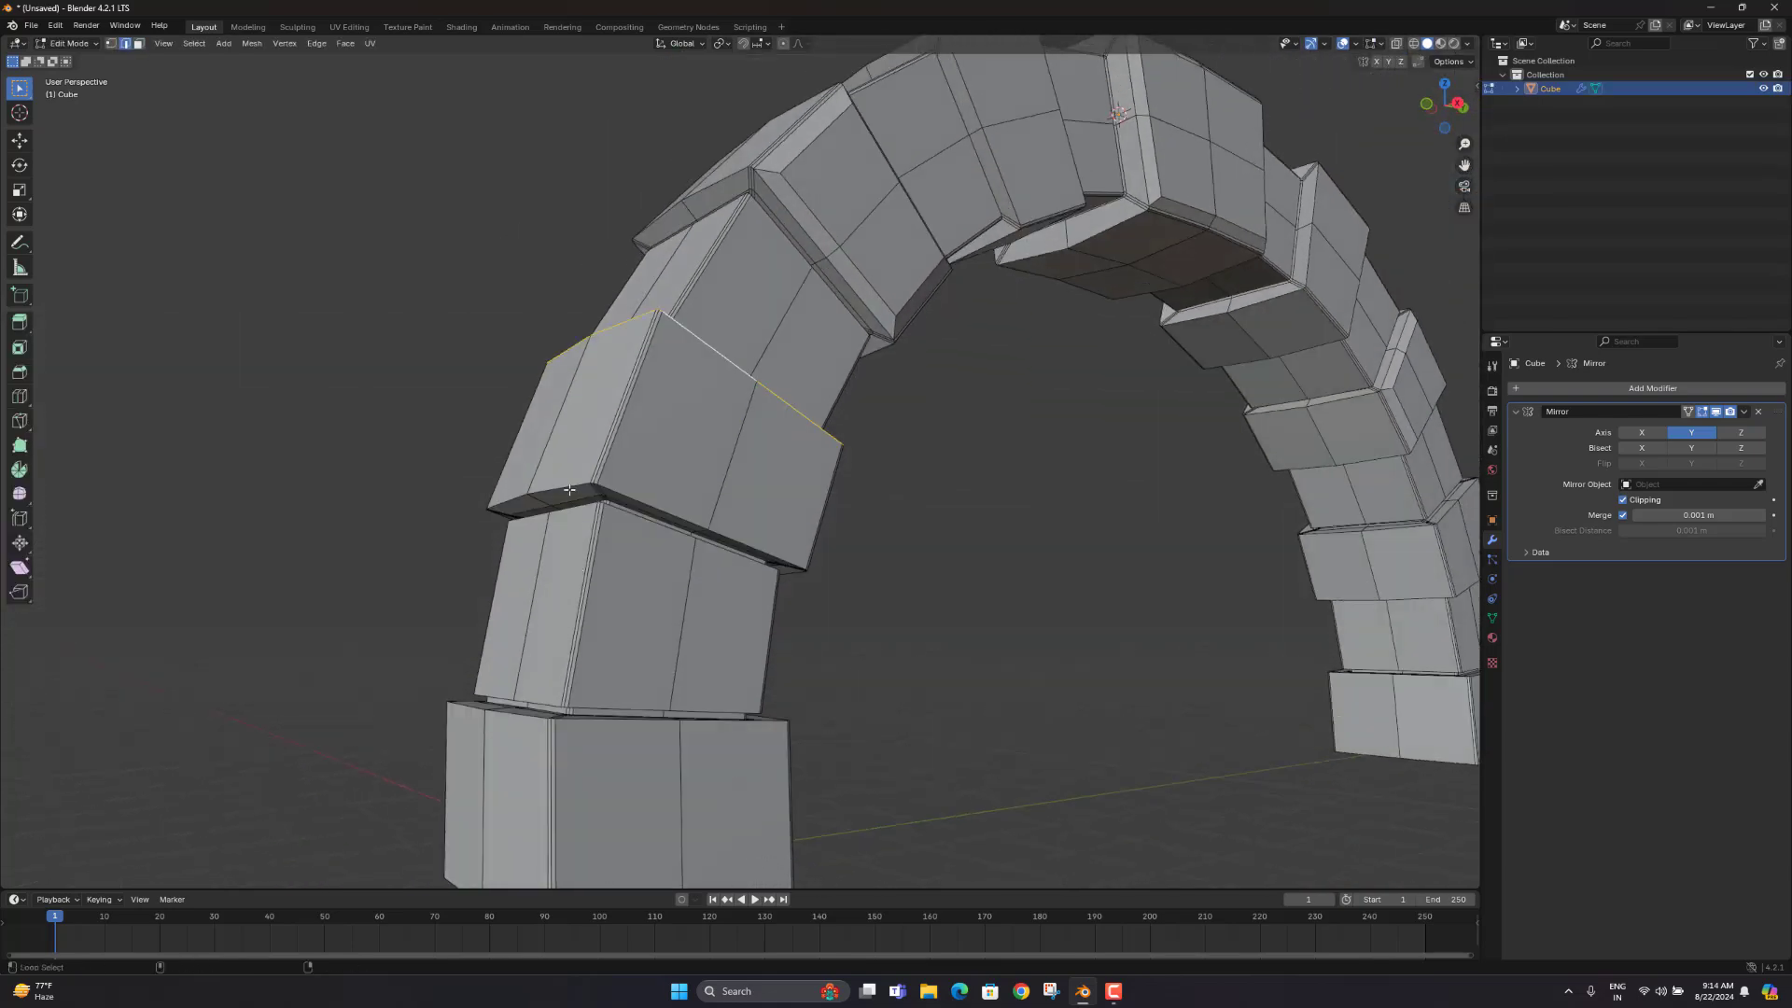
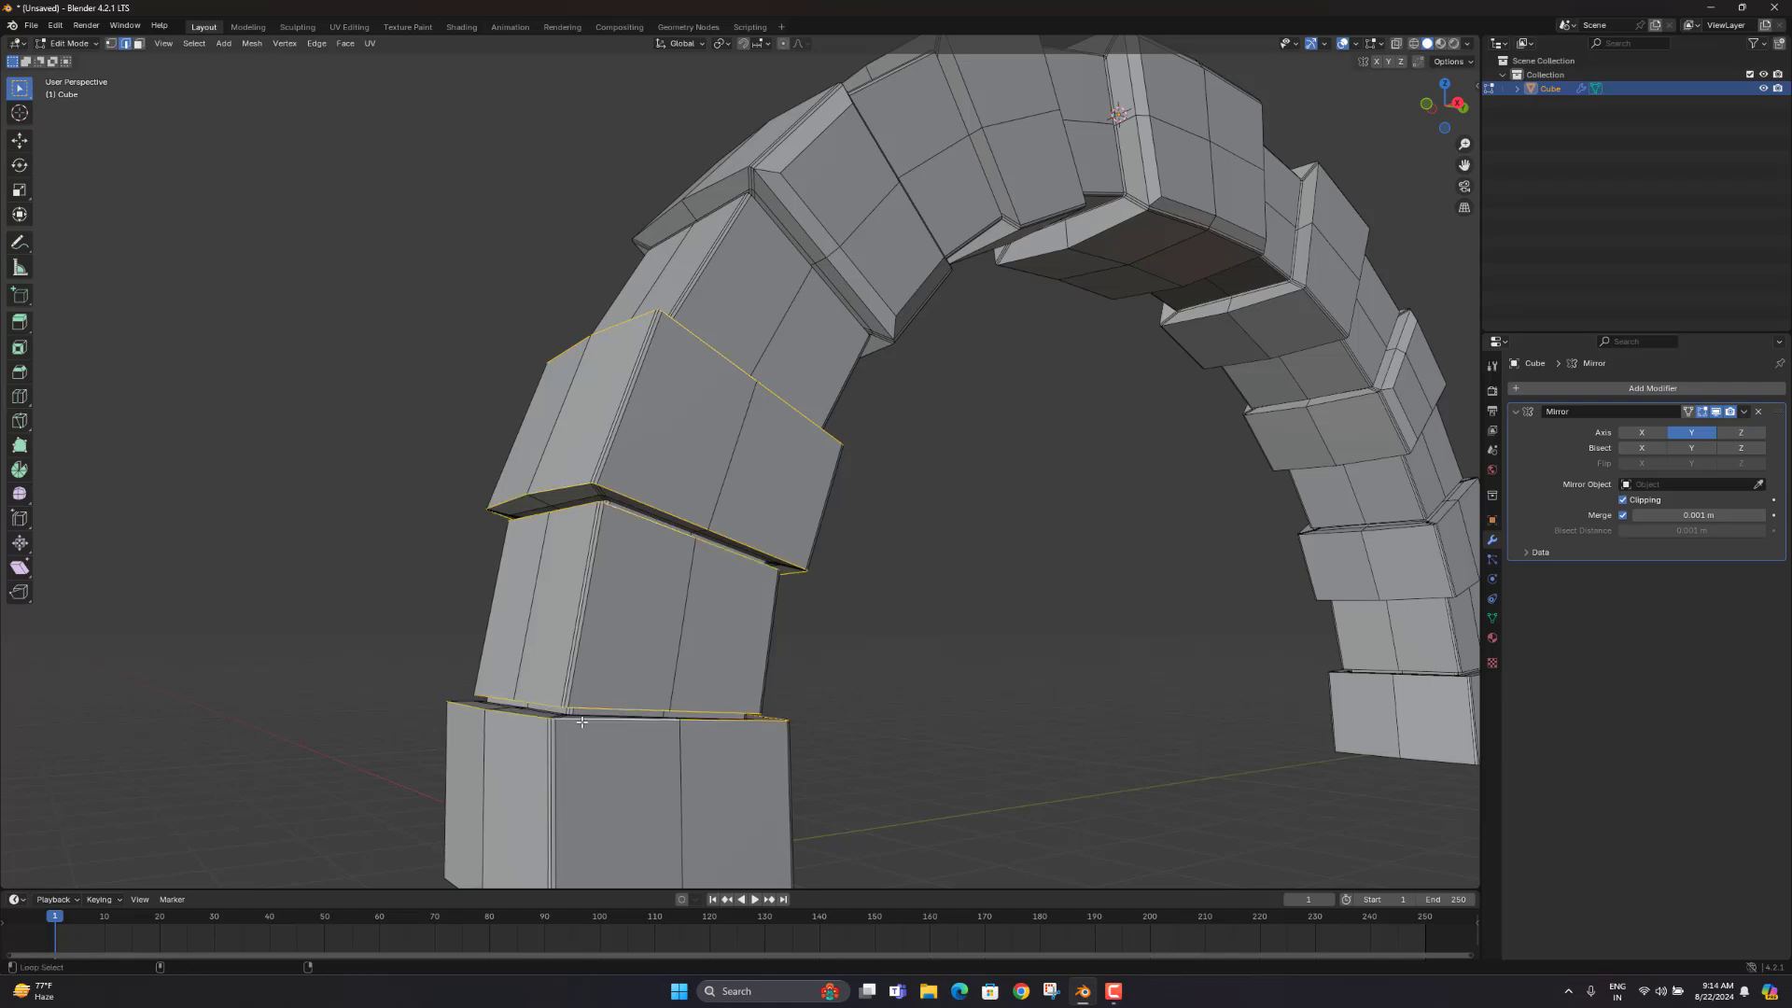
scroll(581, 721, "down", 4)
middle_click_drag(600, 712, 679, 561)
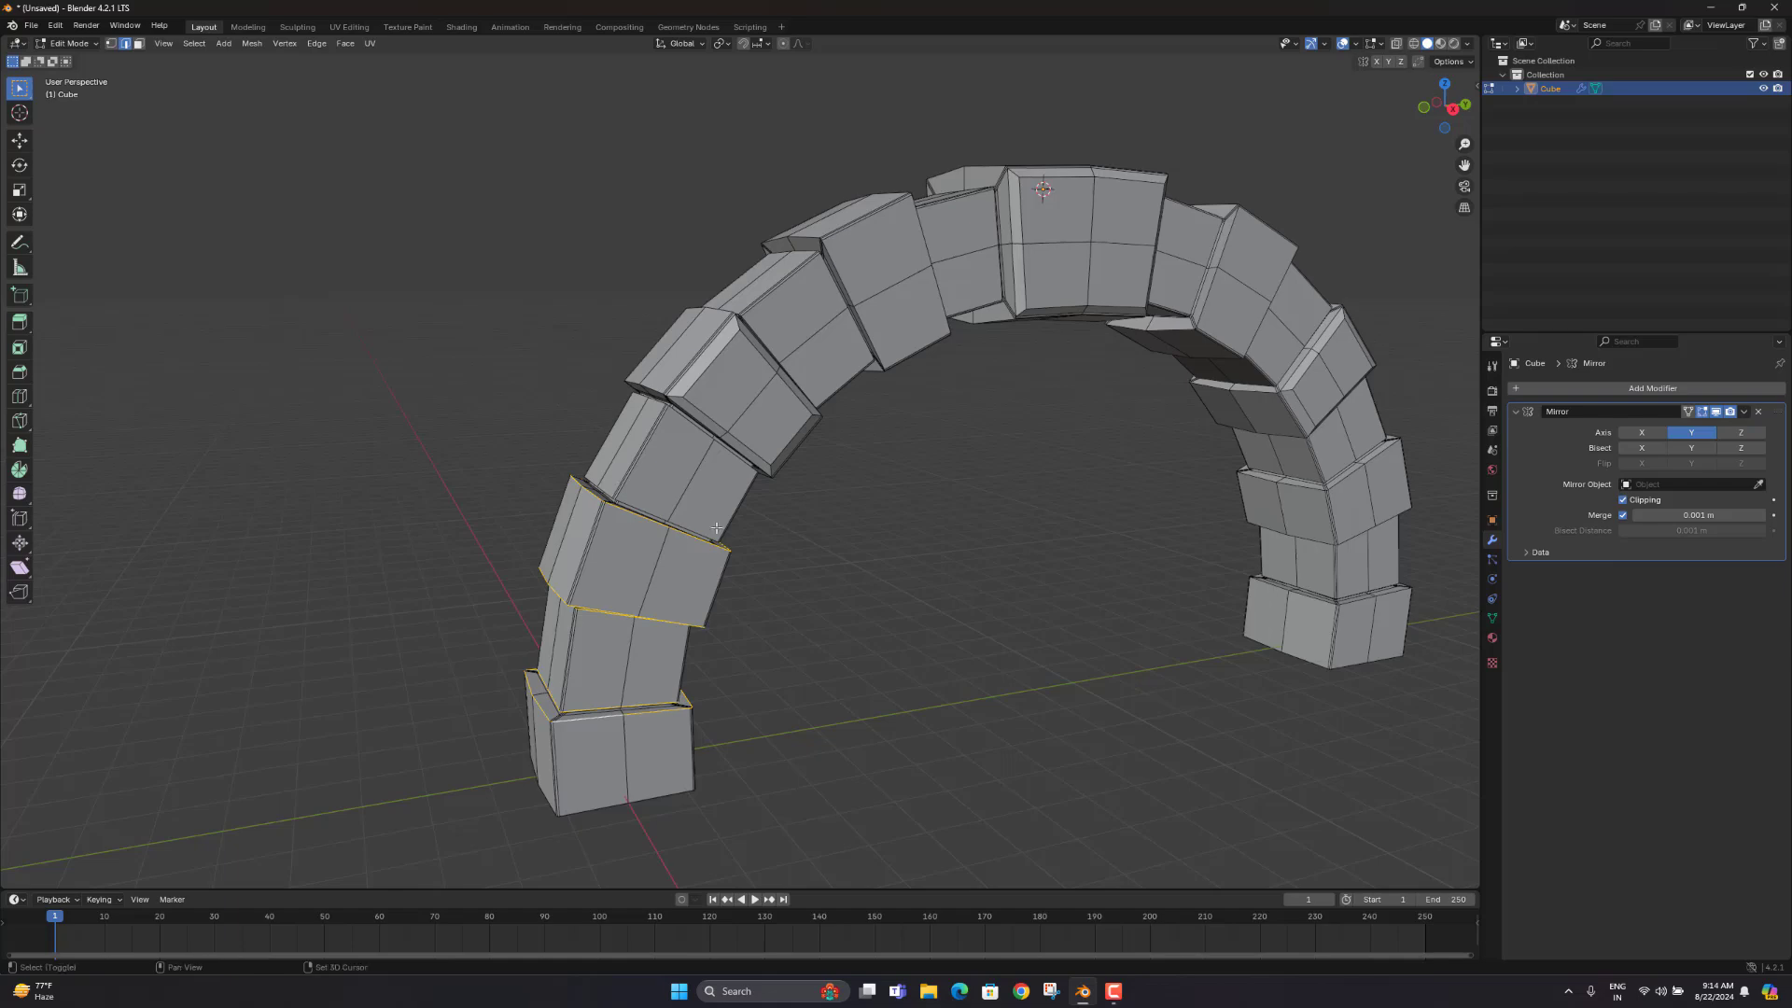
Step: Add the block edge loops at the joints above and below the inset fourth block to the selection
scroll(715, 529, "up", 5)
middle_click_drag(692, 628, 743, 650)
scroll(509, 763, "down", 4)
scroll(767, 671, "up", 4)
scroll(694, 608, "down", 2)
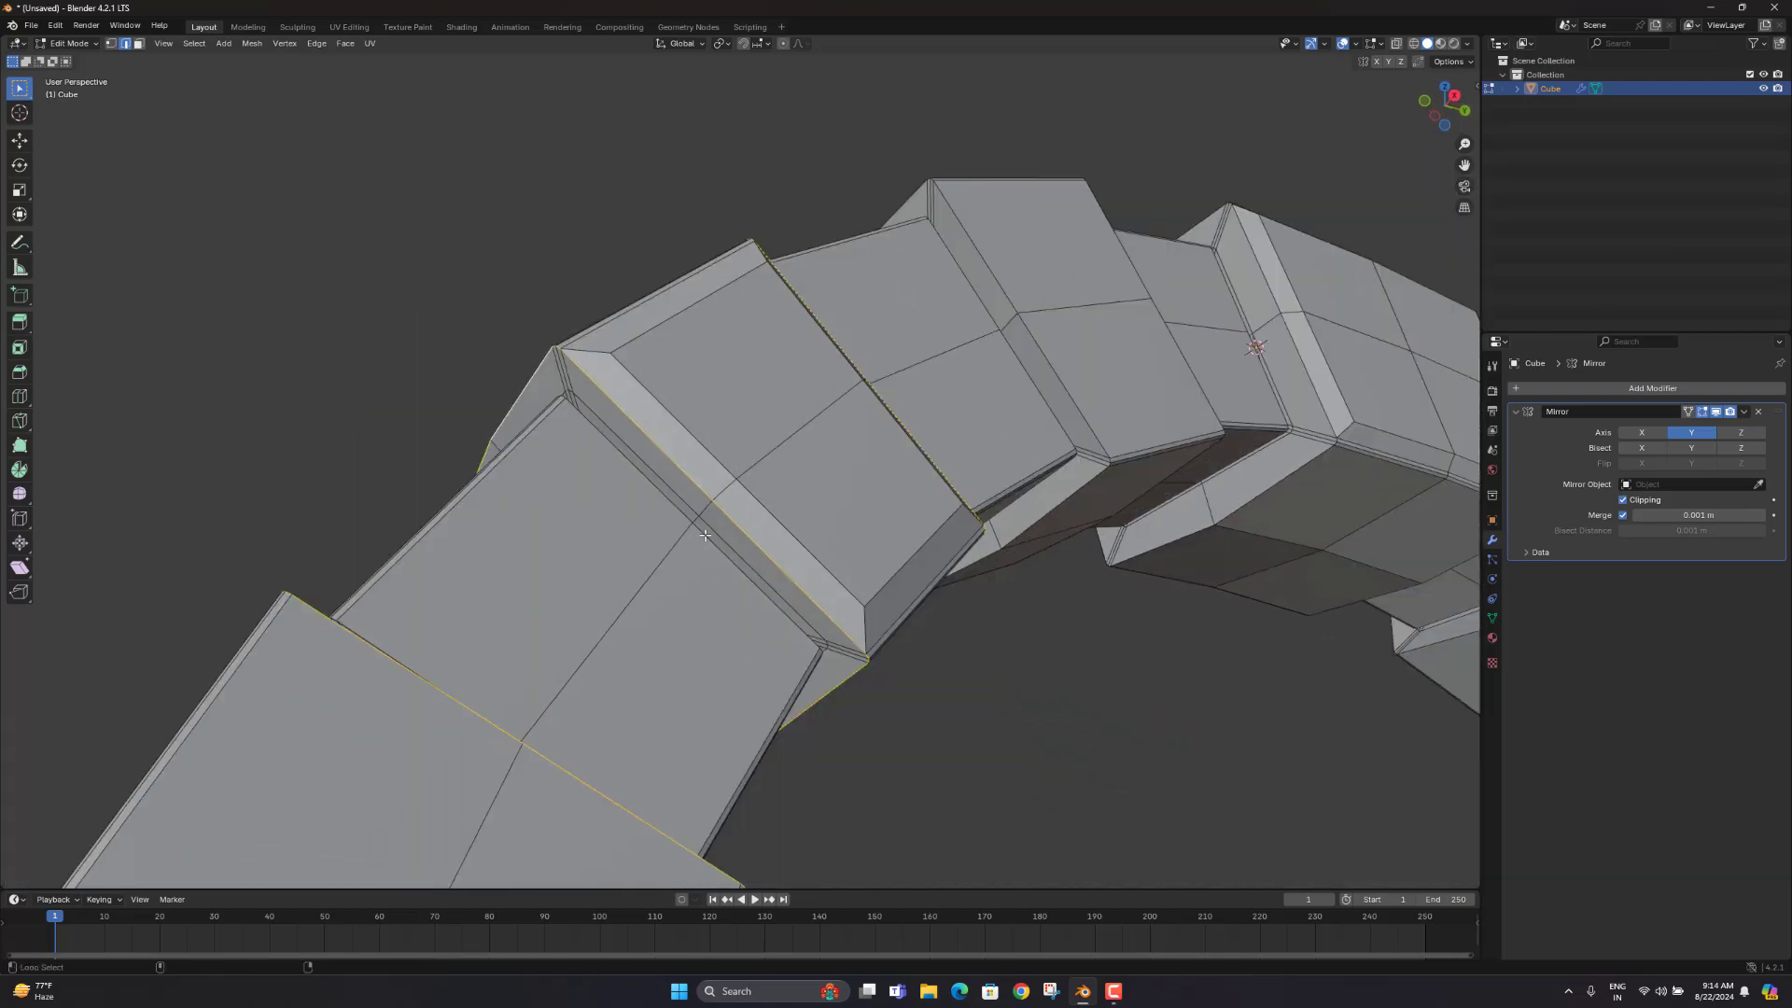
scroll(703, 549, "down", 3)
middle_click_drag(703, 549, 670, 571)
Step: Extend the edge-loop selection up to the crown, including both sides of the protruding second block below it
middle_click_drag(474, 733, 646, 582, "shift")
mouse_move(910, 474)
middle_mouse_down()
mouse_move(877, 541)
mouse_move(909, 471)
middle_mouse_up()
scroll(828, 496, "up", 2)
scroll(866, 669, "up", 2)
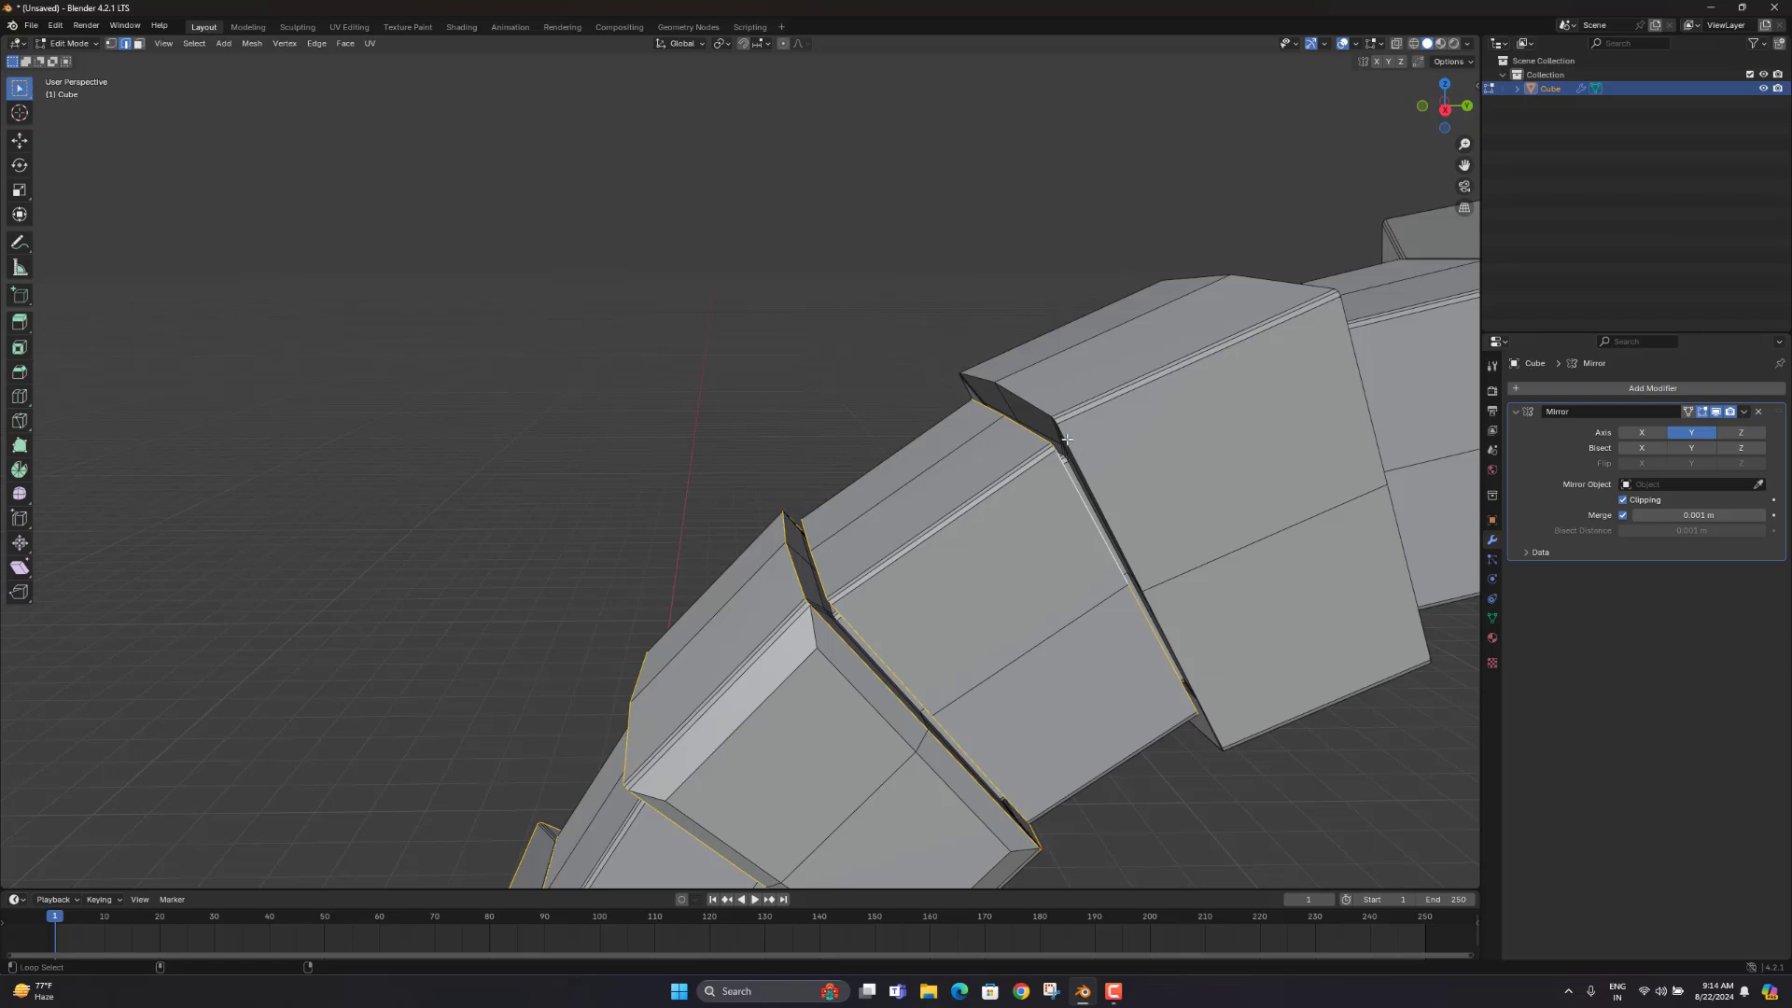
middle_click_drag(1065, 439, 1040, 454)
left_click(633, 378, "alt+shift")
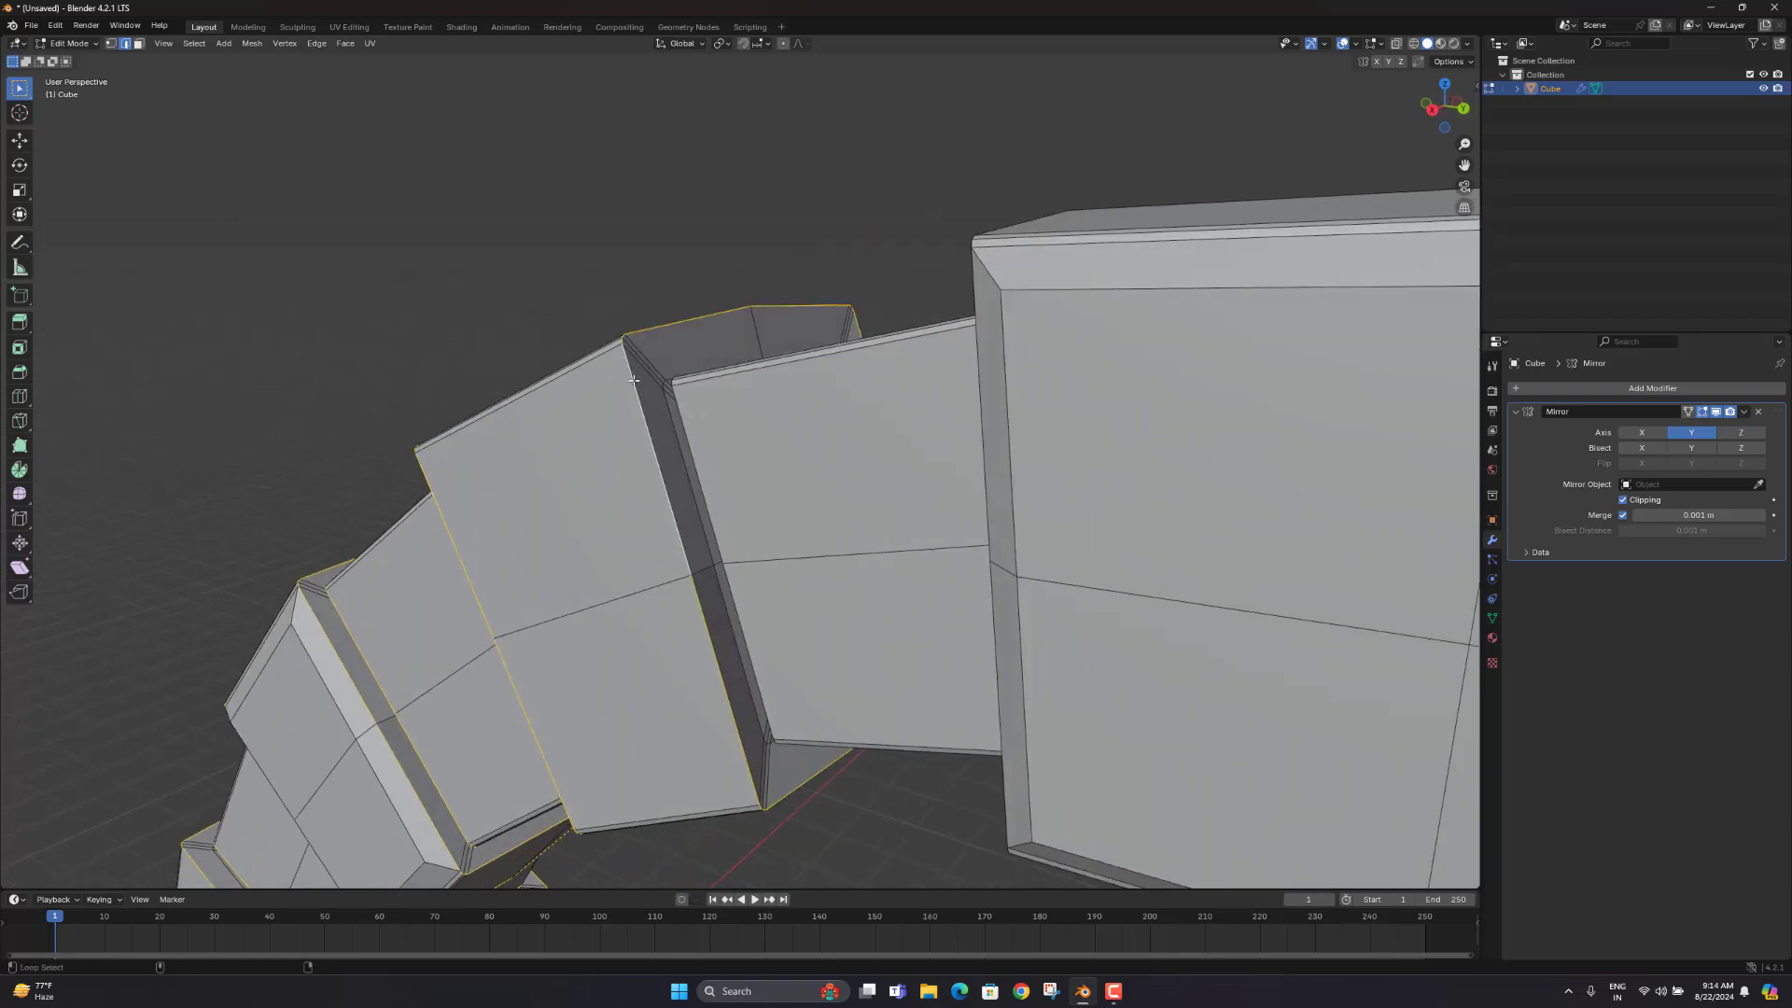
middle_click_drag(1033, 364, 1032, 513)
scroll(1037, 422, "up", 2)
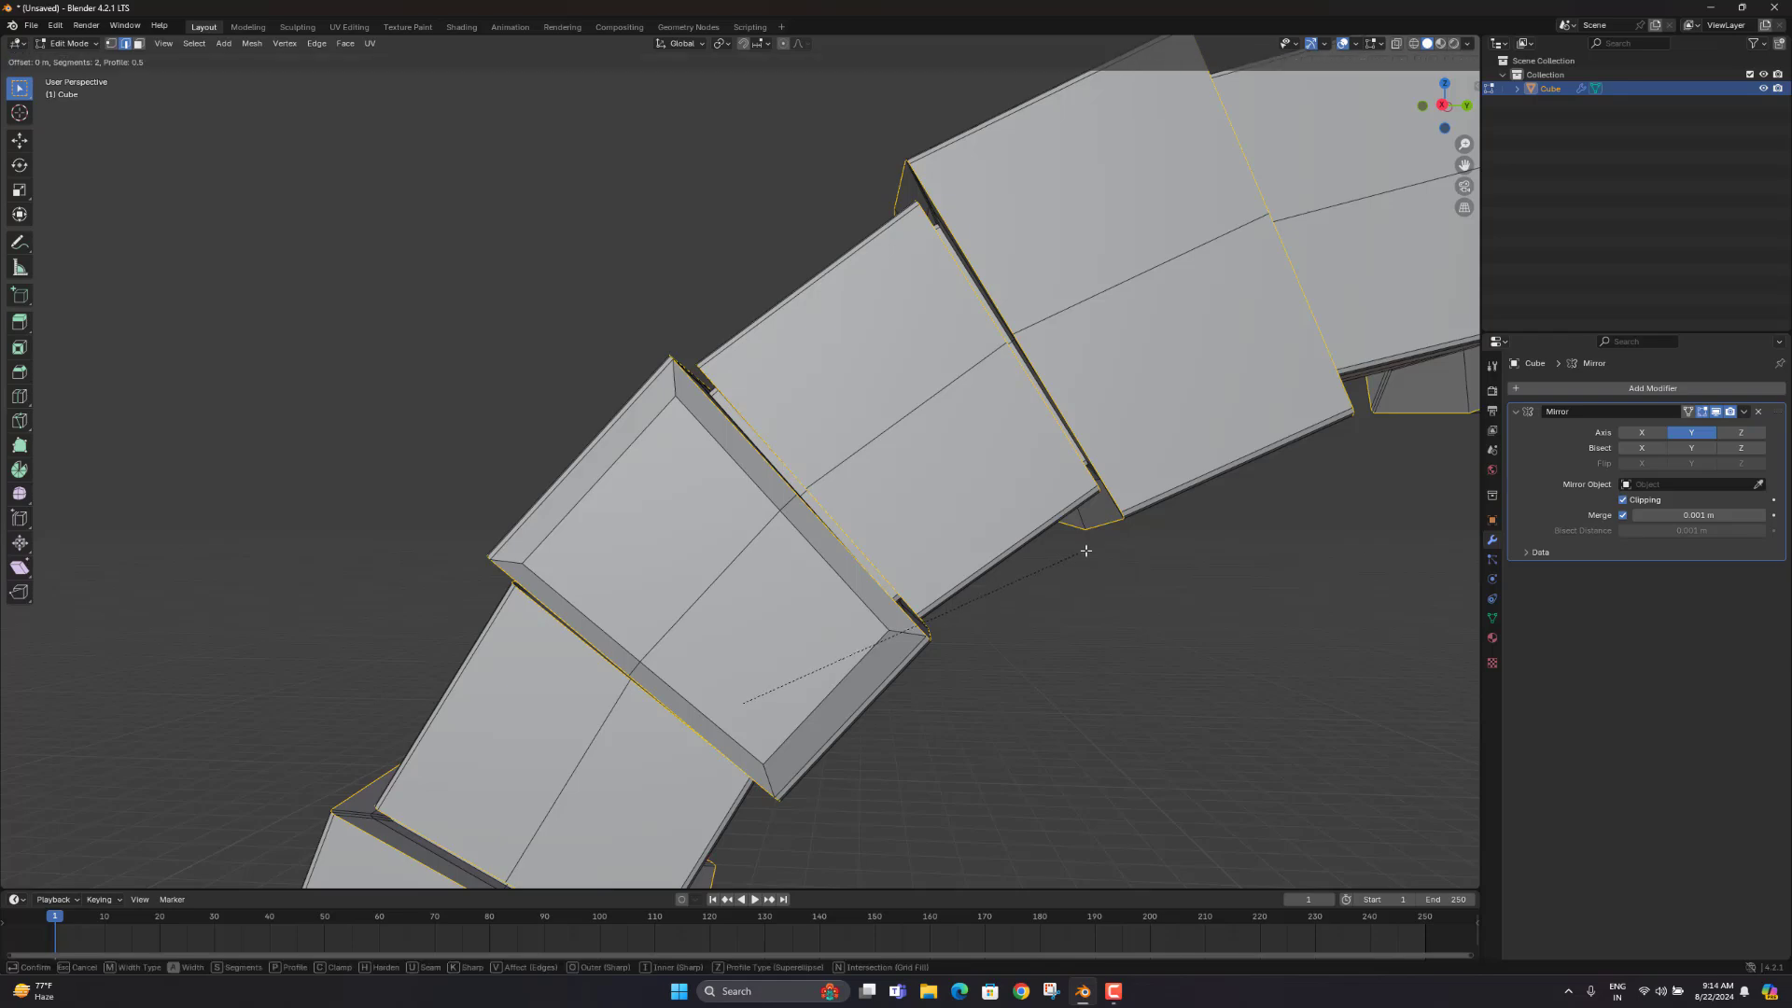
Step: Bevel the selected joint edge loops by about 0.035 m with 2 segments and return to Object Mode
key("ctrl+b")
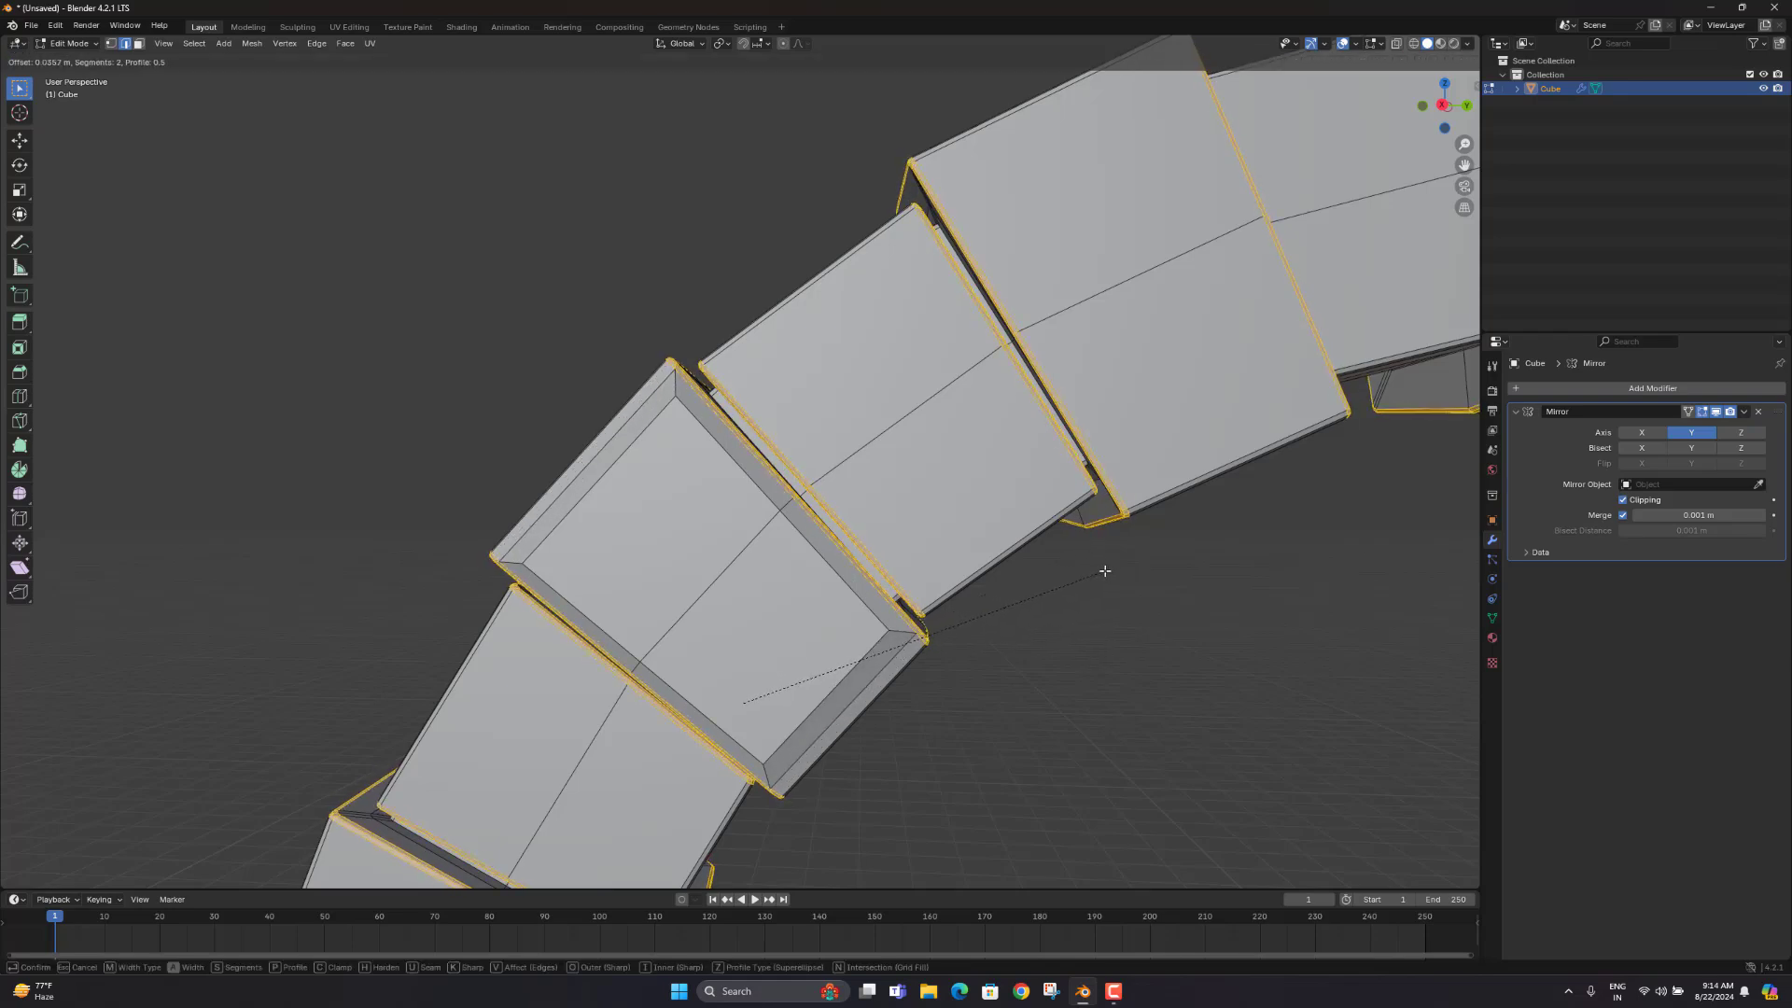
left_click(1104, 571)
scroll(1052, 556, "down", 5)
key("Tab")
Step: Examine the beveled edges and the recessed groove at the joint above the fourth block up close
mouse_move(999, 584)
middle_mouse_down()
mouse_move(1080, 625)
mouse_move(984, 580)
middle_mouse_up()
scroll(964, 467, "up", 4)
middle_click_drag(965, 467, 970, 467)
scroll(900, 531, "up", 4)
middle_click_drag(899, 532, 852, 524)
scroll(898, 521, "up", 6)
key("Tab")
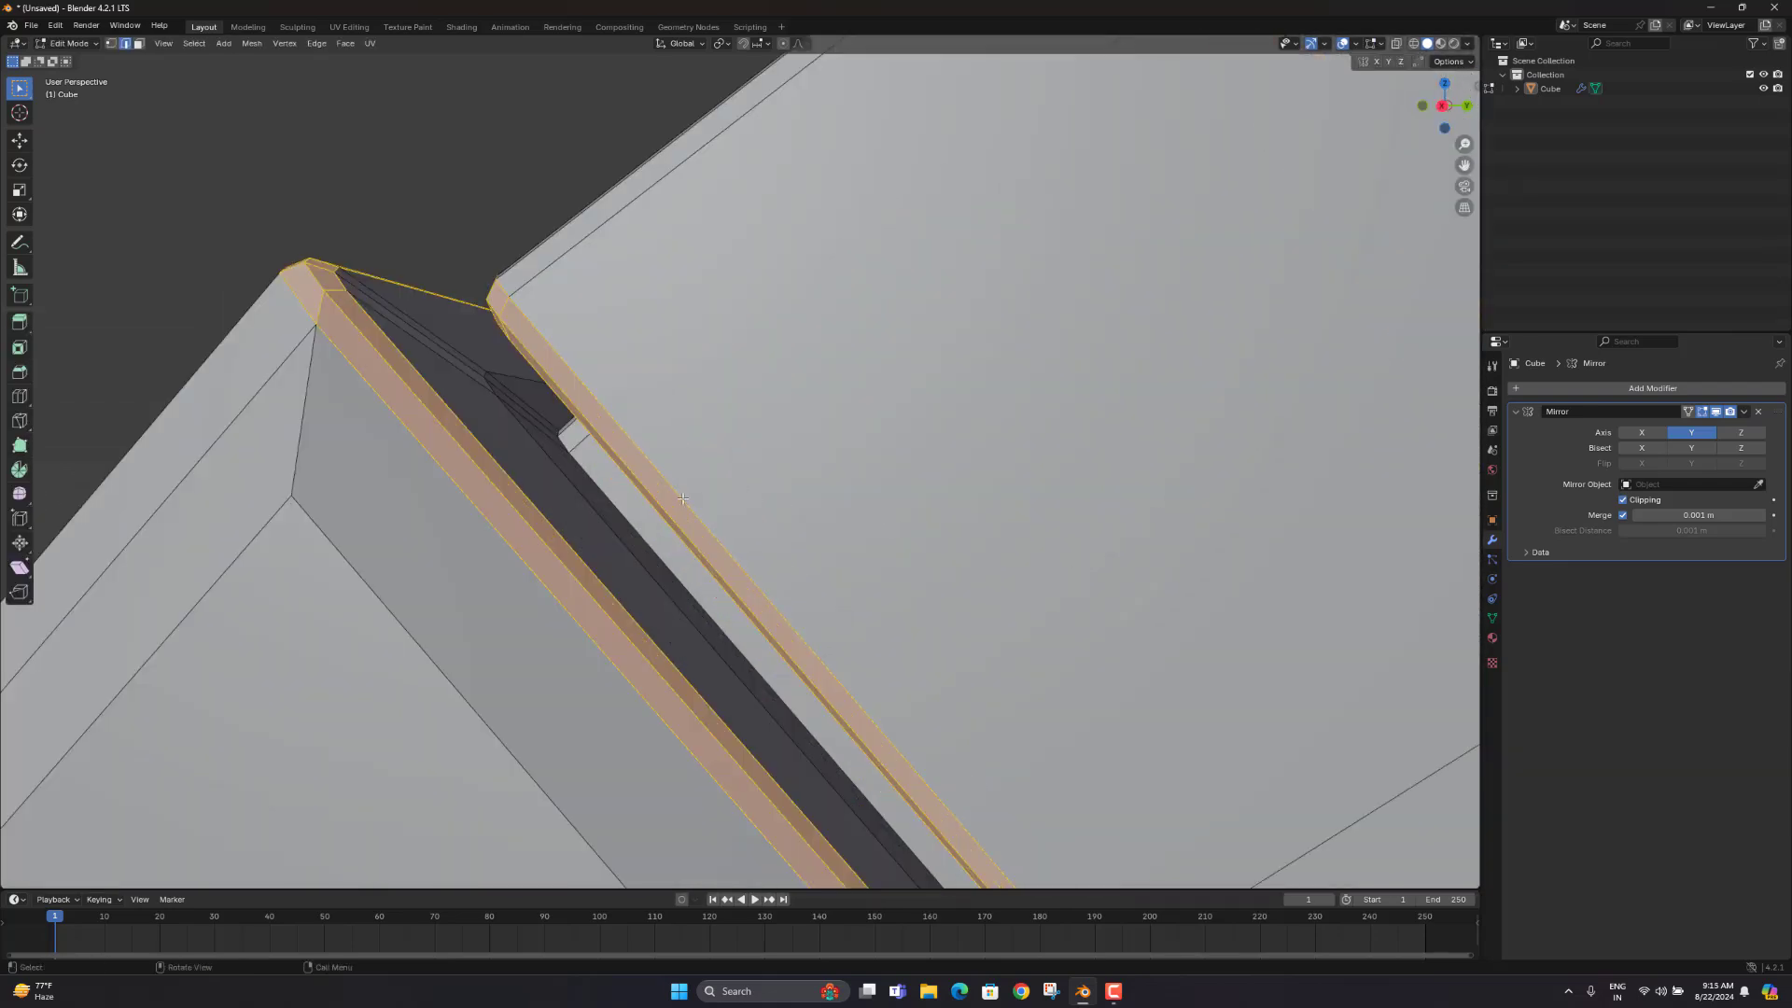
middle_click_drag(682, 499, 681, 495)
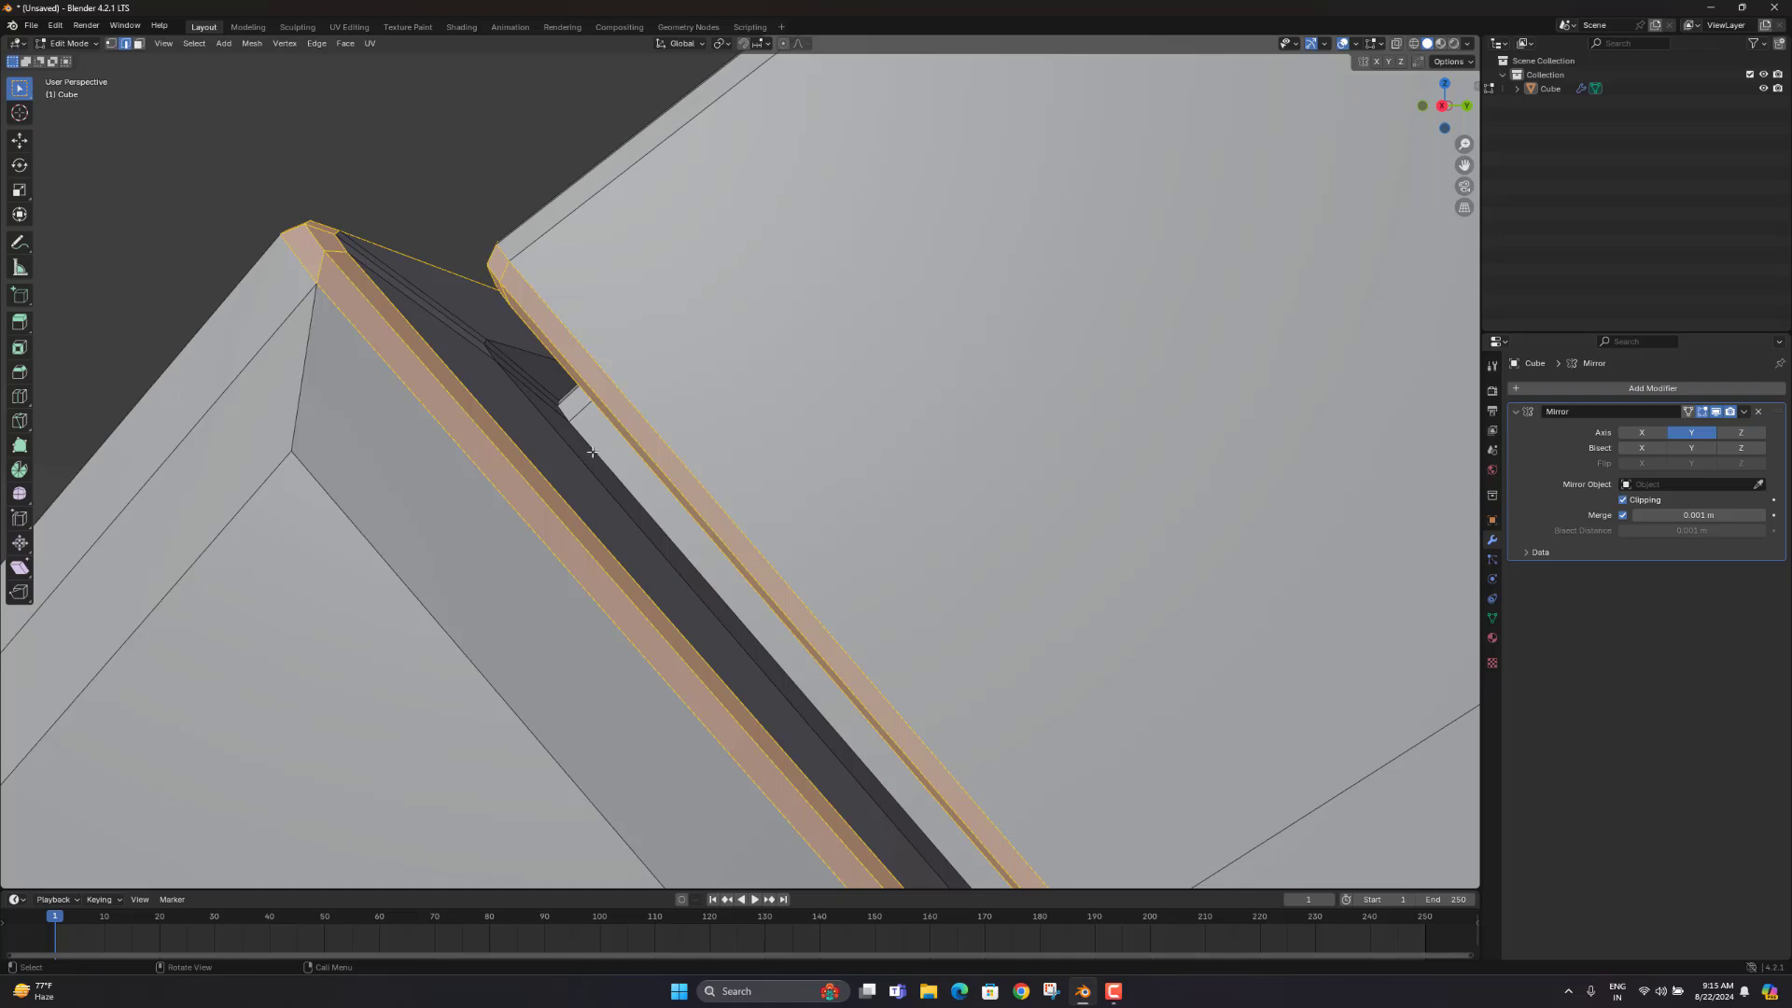
Step: Clear the edge selection and turn on X-ray display around the joint above the fourth block
key("alt+a")
middle_click_drag(593, 452, 609, 455)
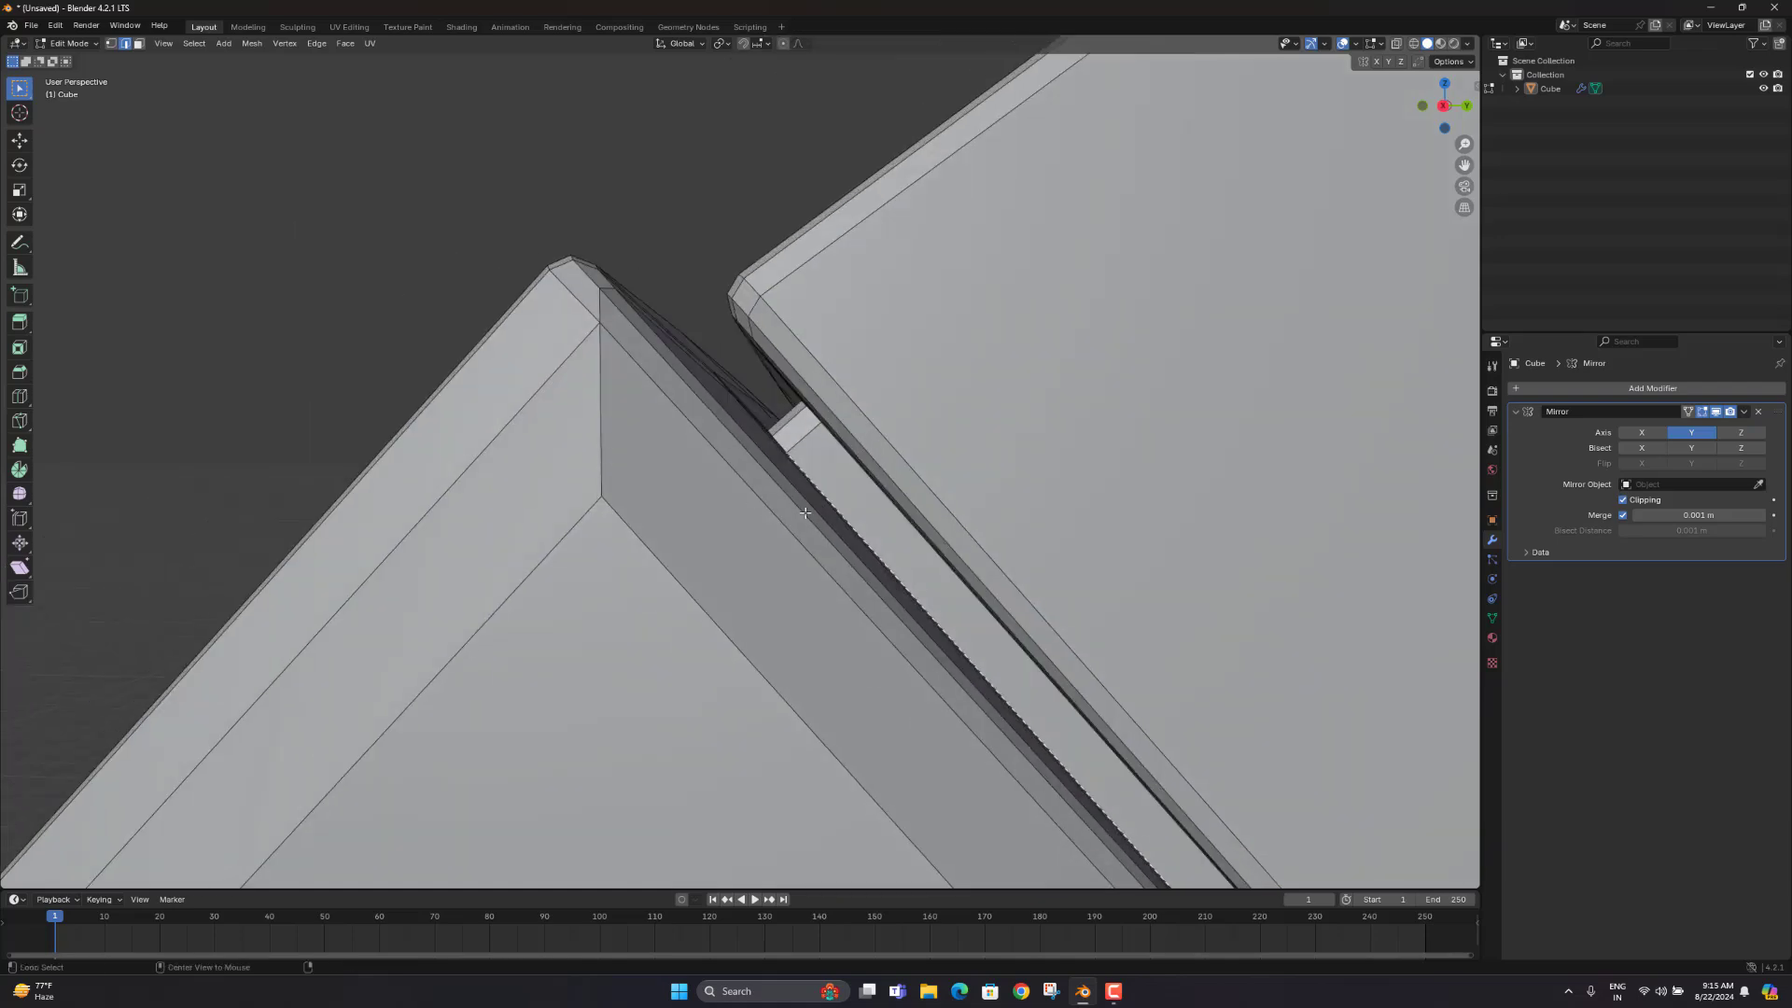
key("alt+z")
middle_click_drag(810, 512, 724, 359)
scroll(815, 514, "down", 8)
middle_click_drag(700, 560, 790, 539, "shift")
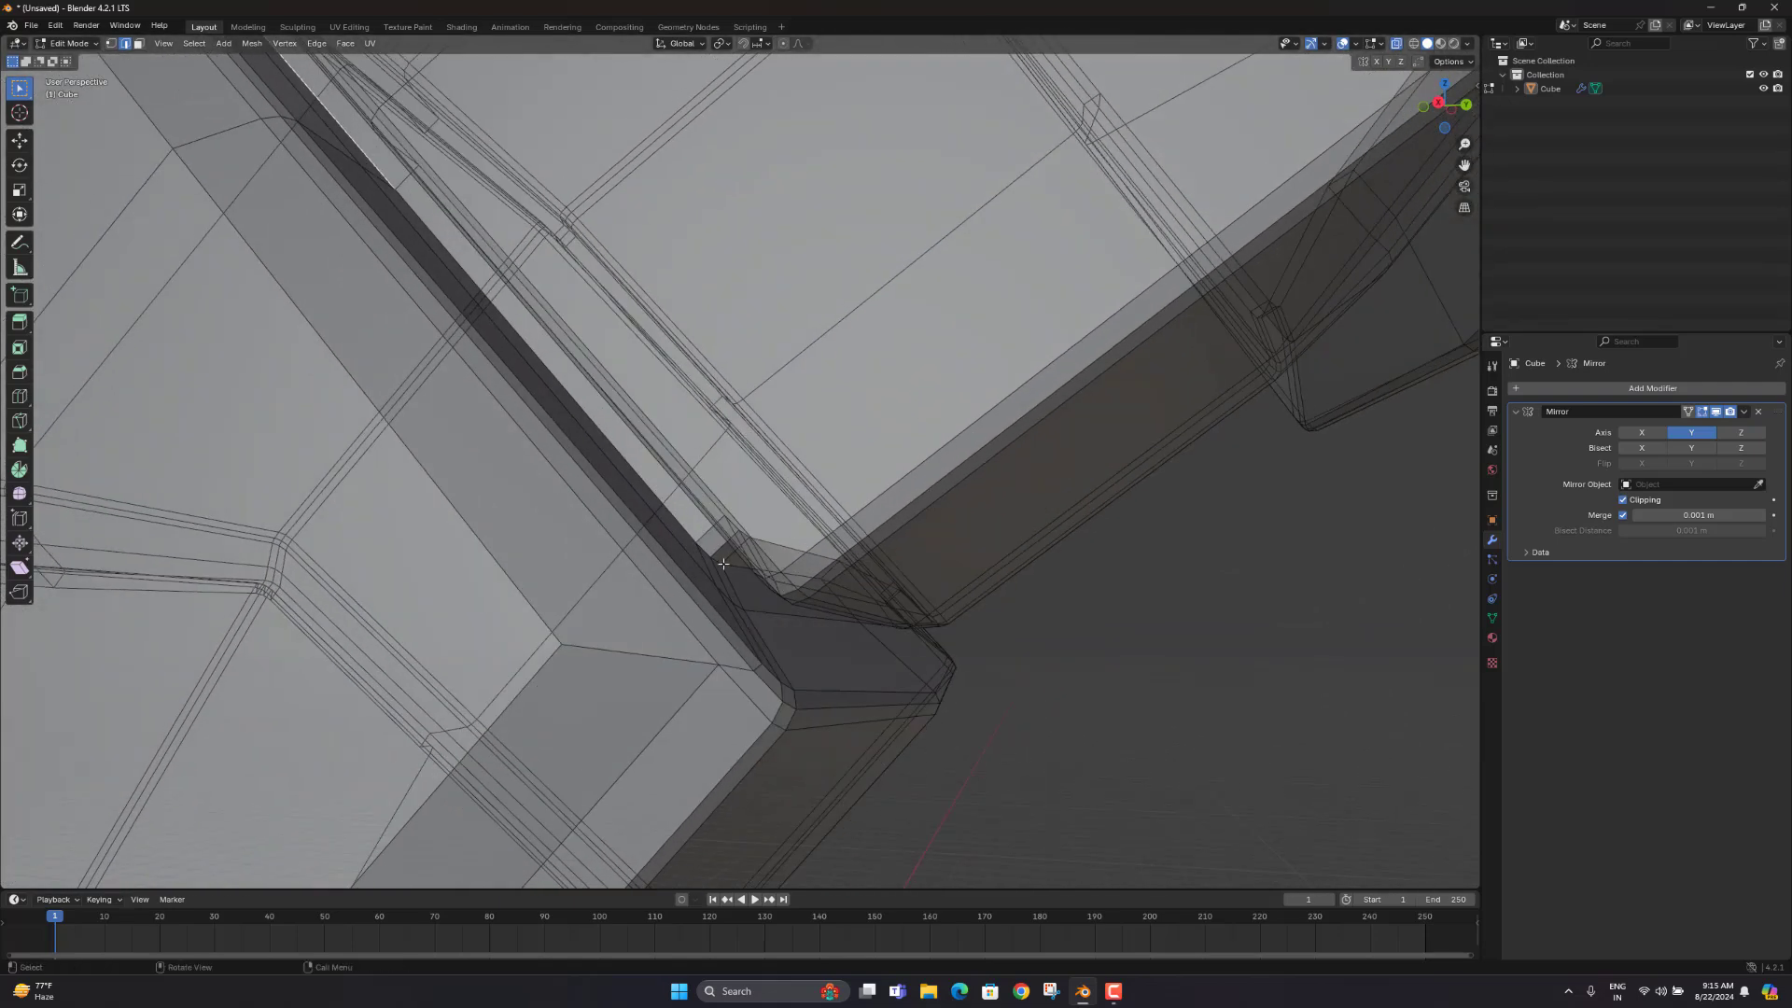
Step: Select both inner edge loops of the recessed joint between the third and fourth blocks below the crown
left_click(689, 529)
left_click(686, 527, "alt")
middle_click_drag(748, 522, 889, 535)
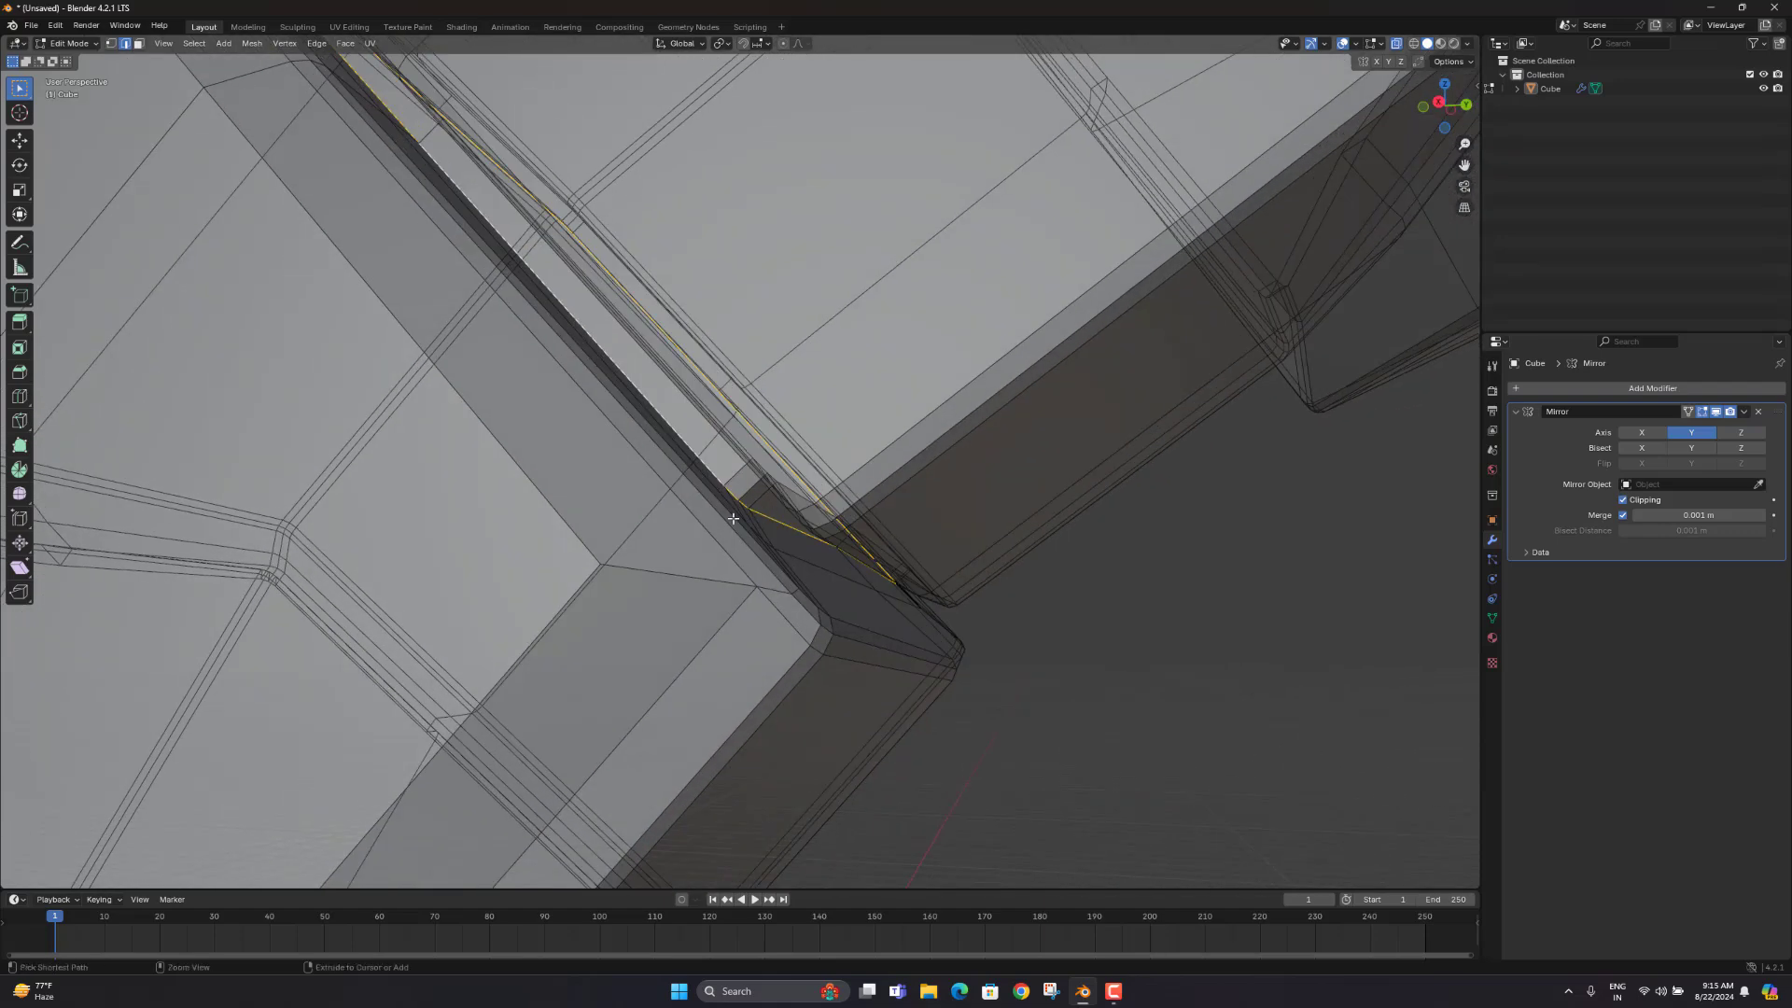
middle_click_drag(780, 504, 852, 497)
scroll(858, 498, "down", 6)
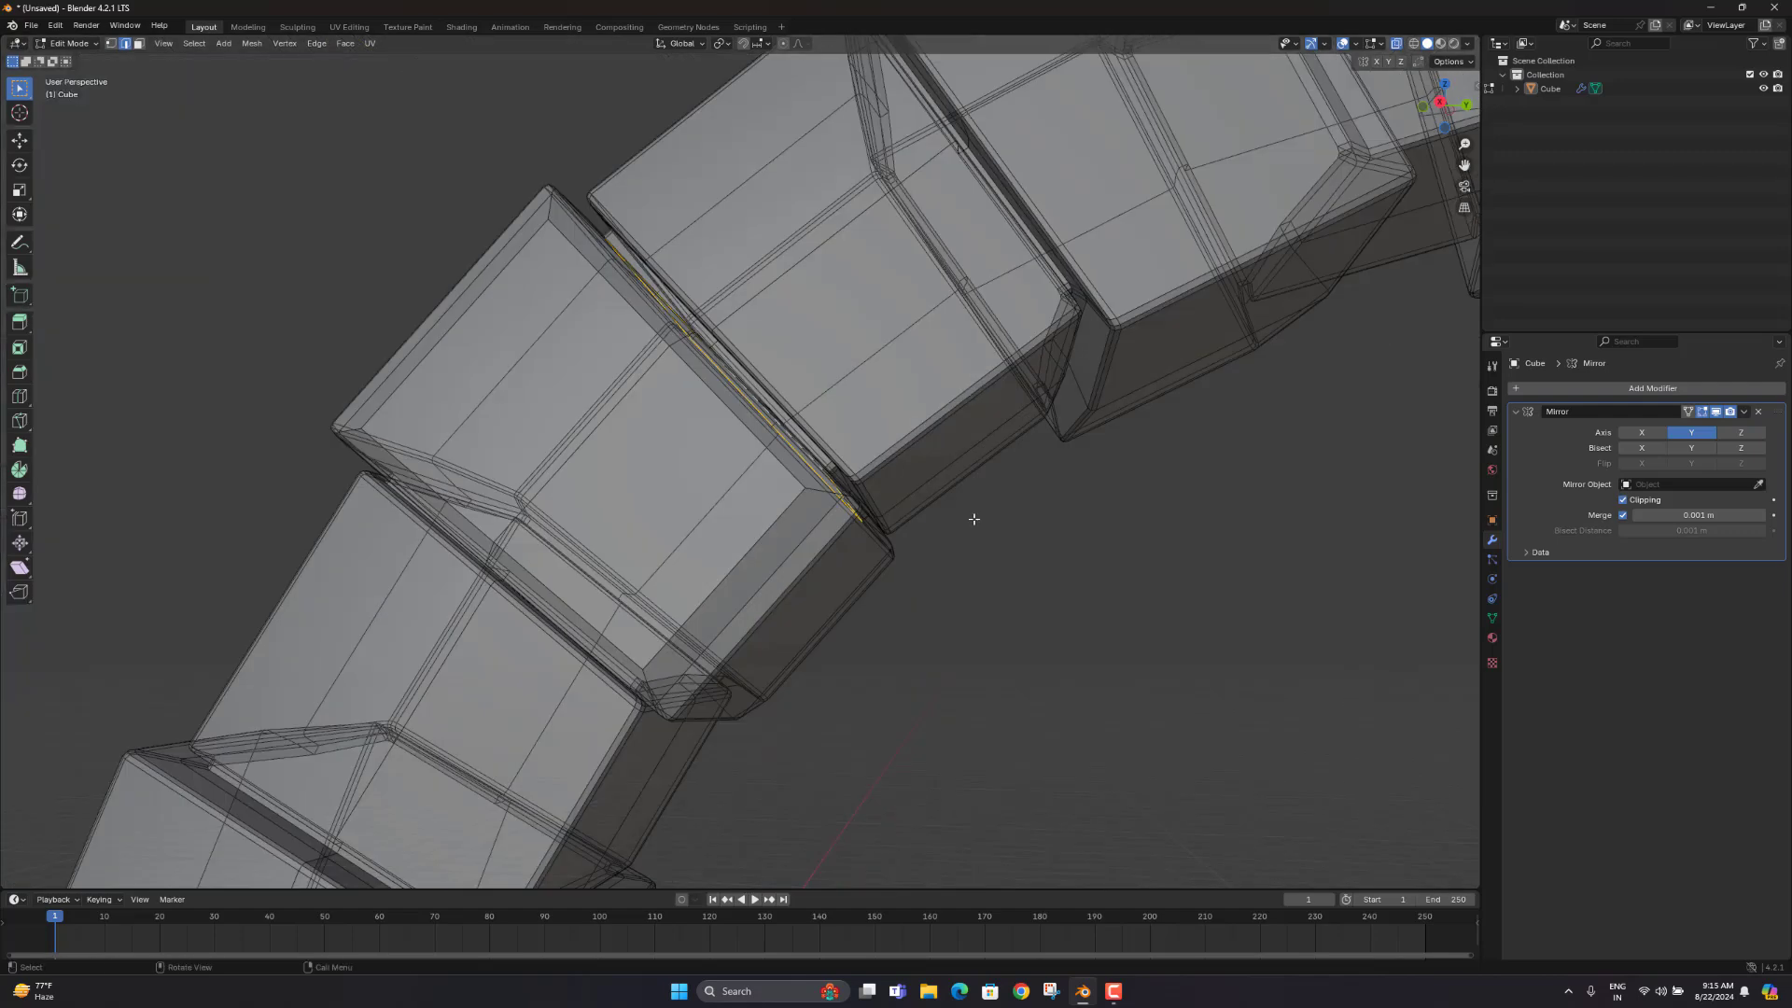
mouse_move(758, 343)
middle_mouse_down()
mouse_move(778, 416)
mouse_move(780, 338)
middle_mouse_up()
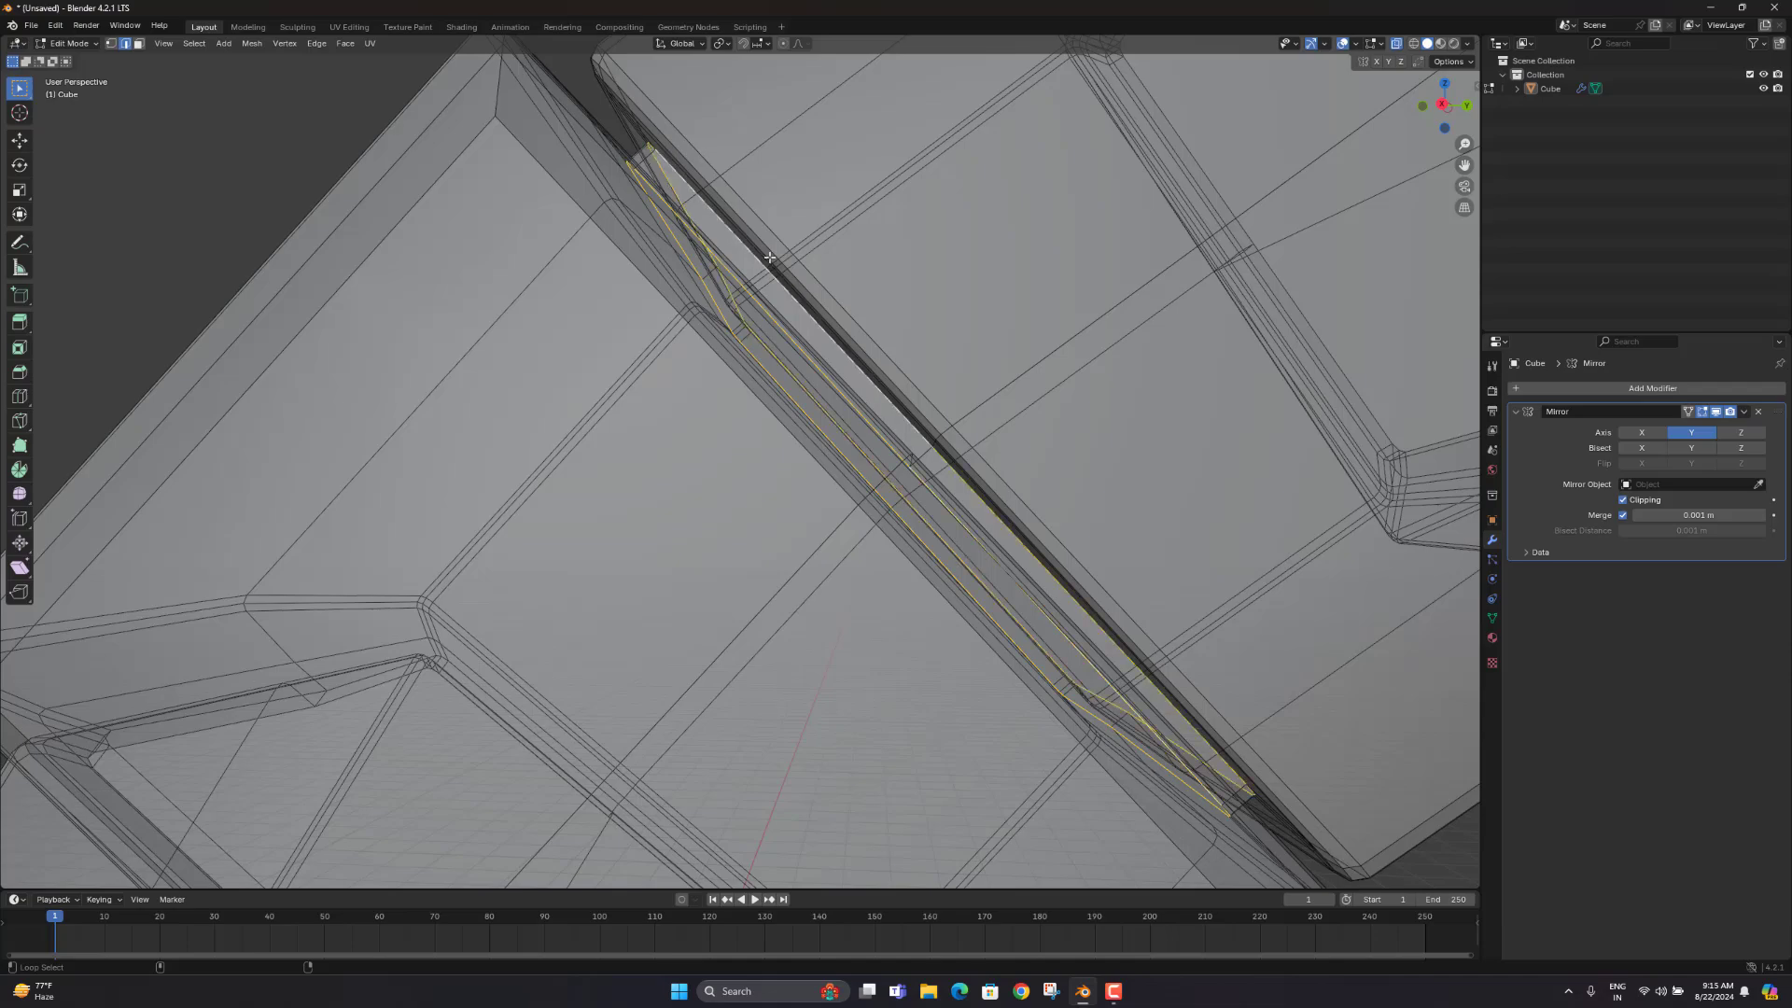
Step: Add the inner edge loops of the joint between the second and third blocks to the selection
scroll(947, 437, "down", 5)
middle_click_drag(1093, 232, 1062, 240)
mouse_move(898, 182)
middle_mouse_down("ctrl")
mouse_move(895, 240)
mouse_move(898, 158)
middle_mouse_up("ctrl")
middle_click_drag(1012, 208, 941, 340, "shift")
middle_click_drag(793, 297, 841, 282)
middle_click_drag(1006, 284, 945, 301)
middle_click_drag(809, 367, 801, 342)
middle_click_drag(800, 341, 791, 323)
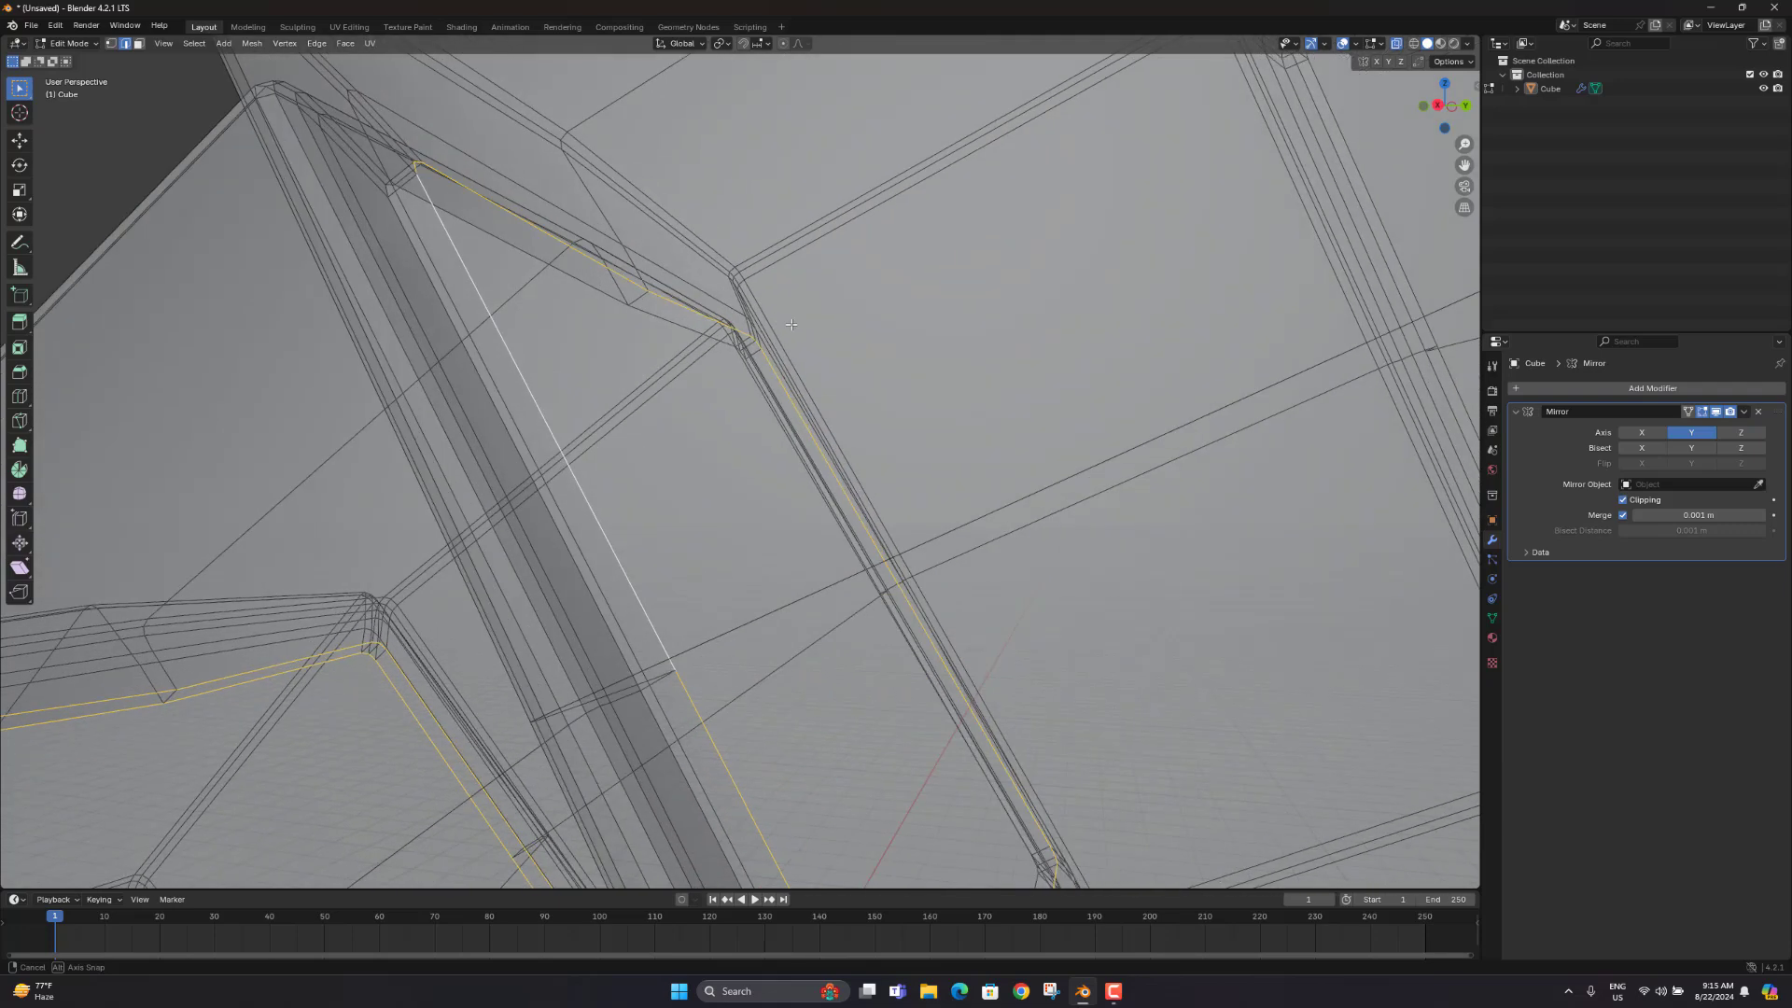
scroll(523, 298, "down", 6)
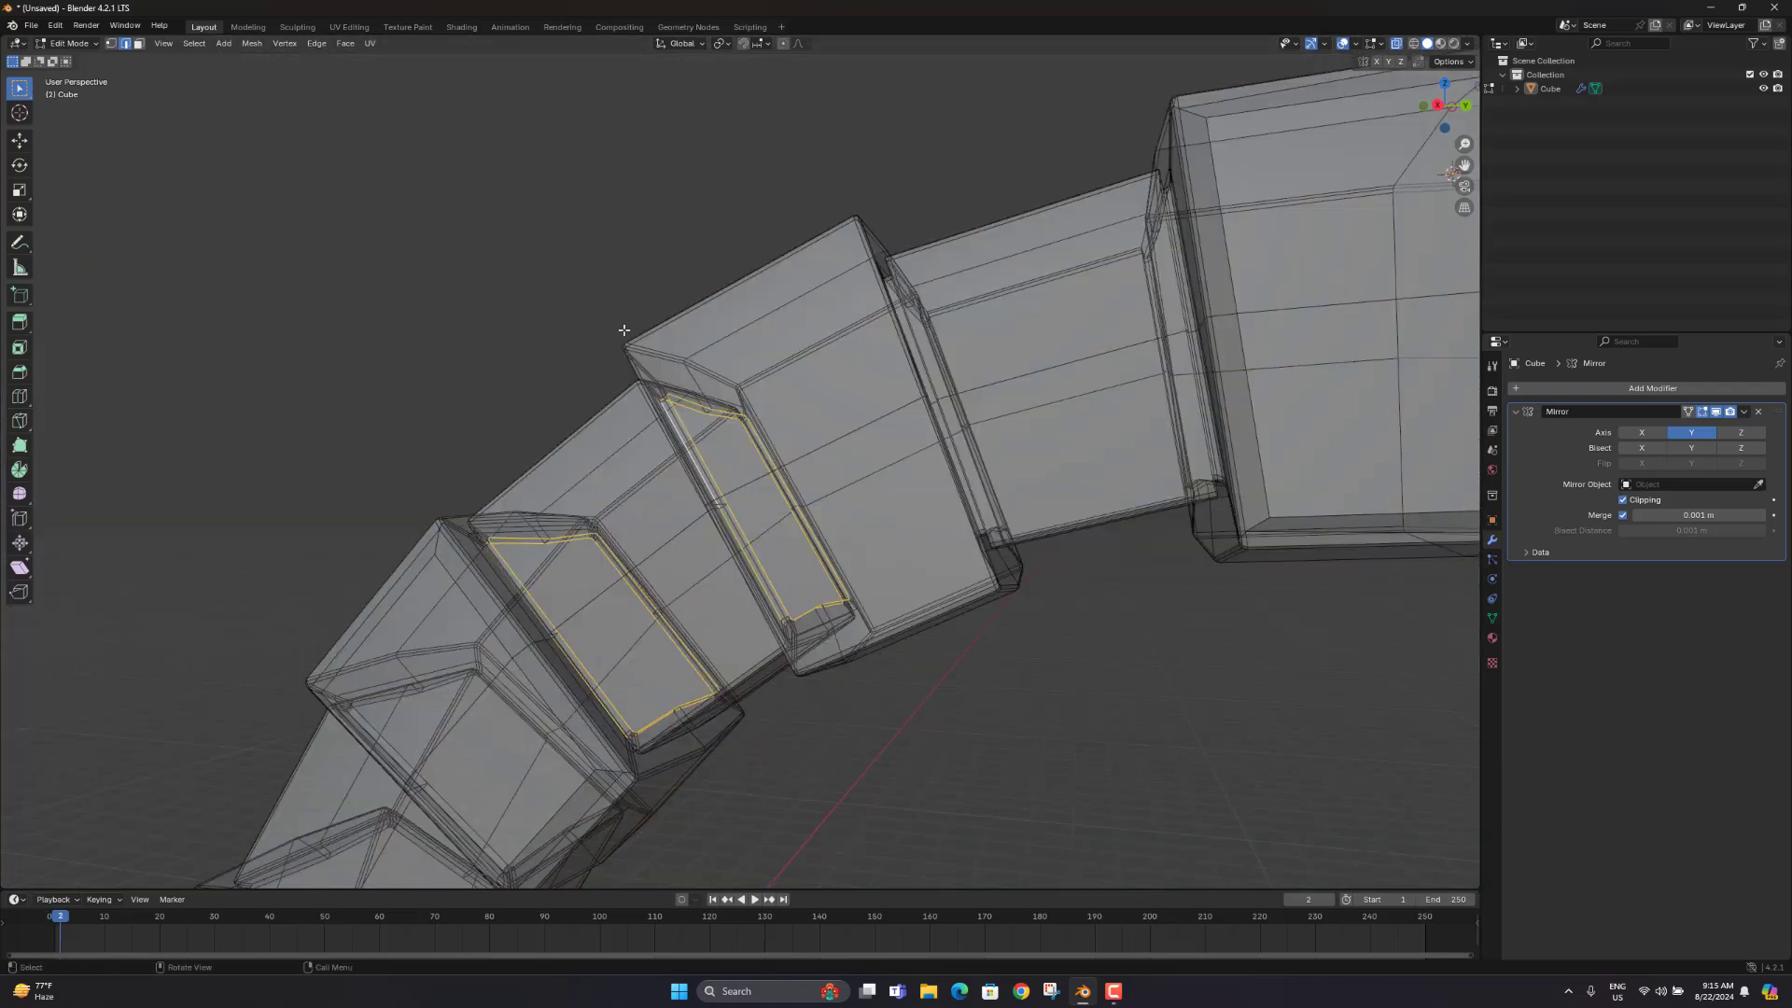
Step: Add both inner edge loops of the joint between the fourth and fifth blocks to the selection
middle_click_drag(623, 327, 802, 392)
scroll(792, 409, "up", 8)
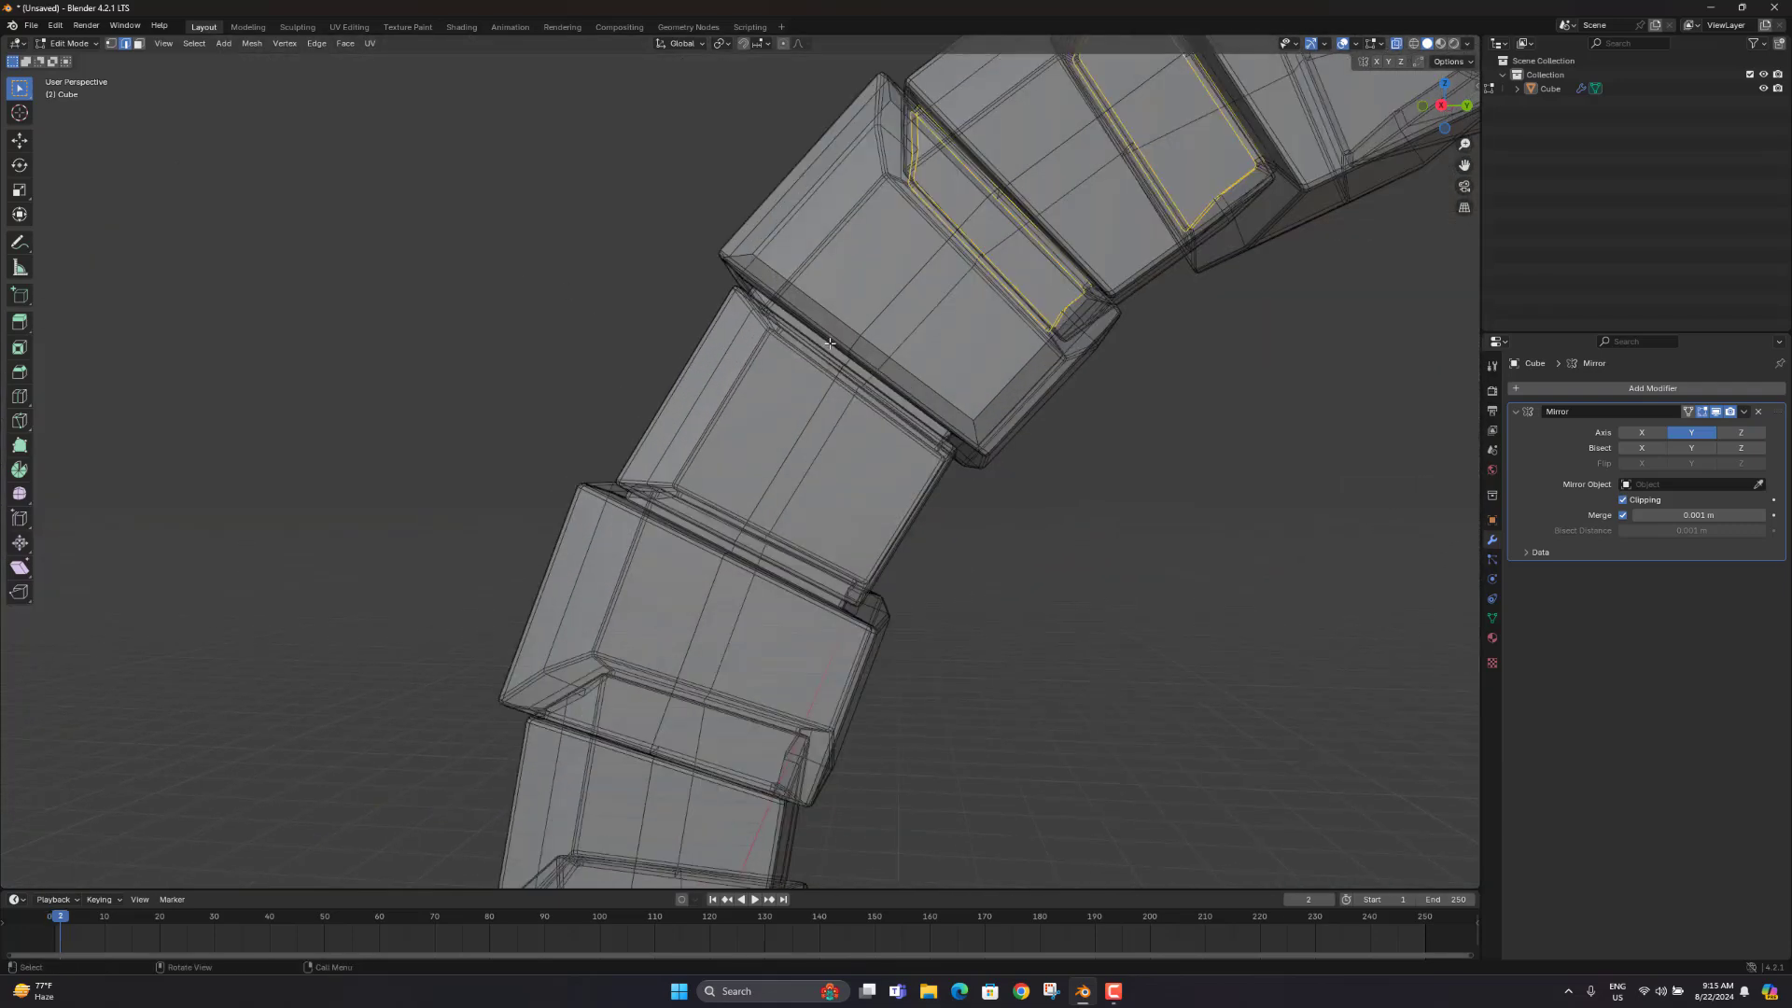
scroll(792, 409, "up", 4)
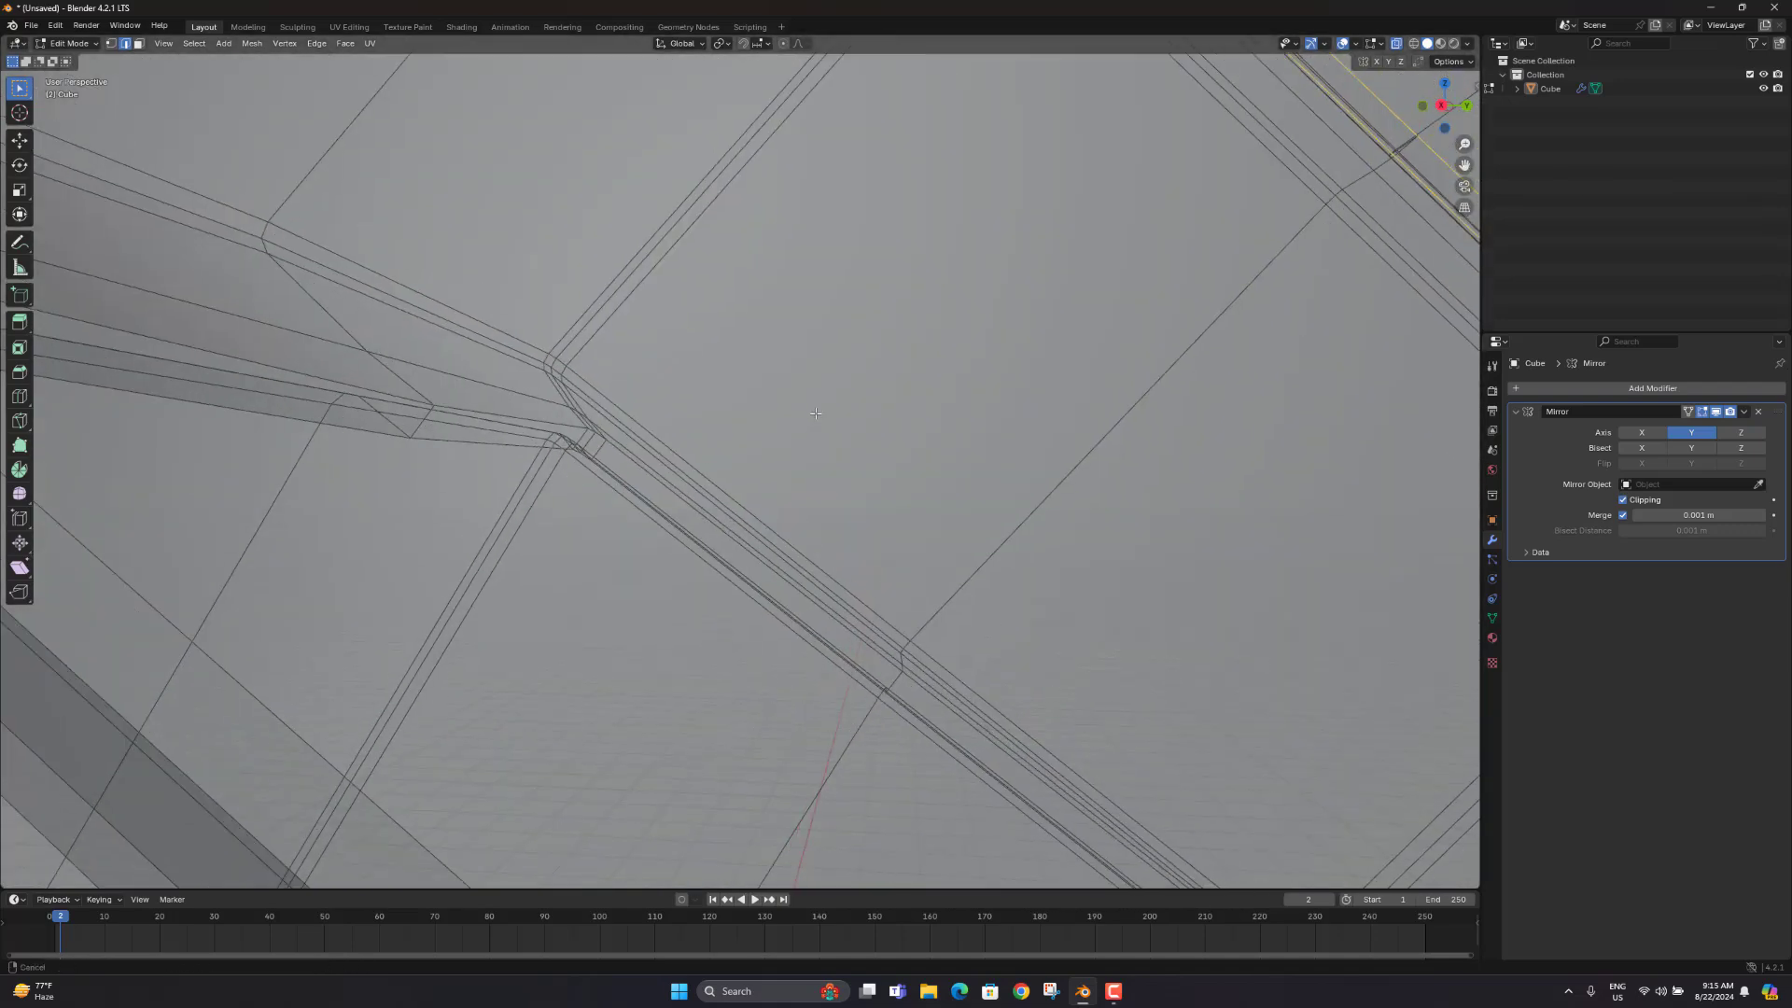
middle_click_drag(792, 409, 804, 371)
left_click(526, 378, "alt")
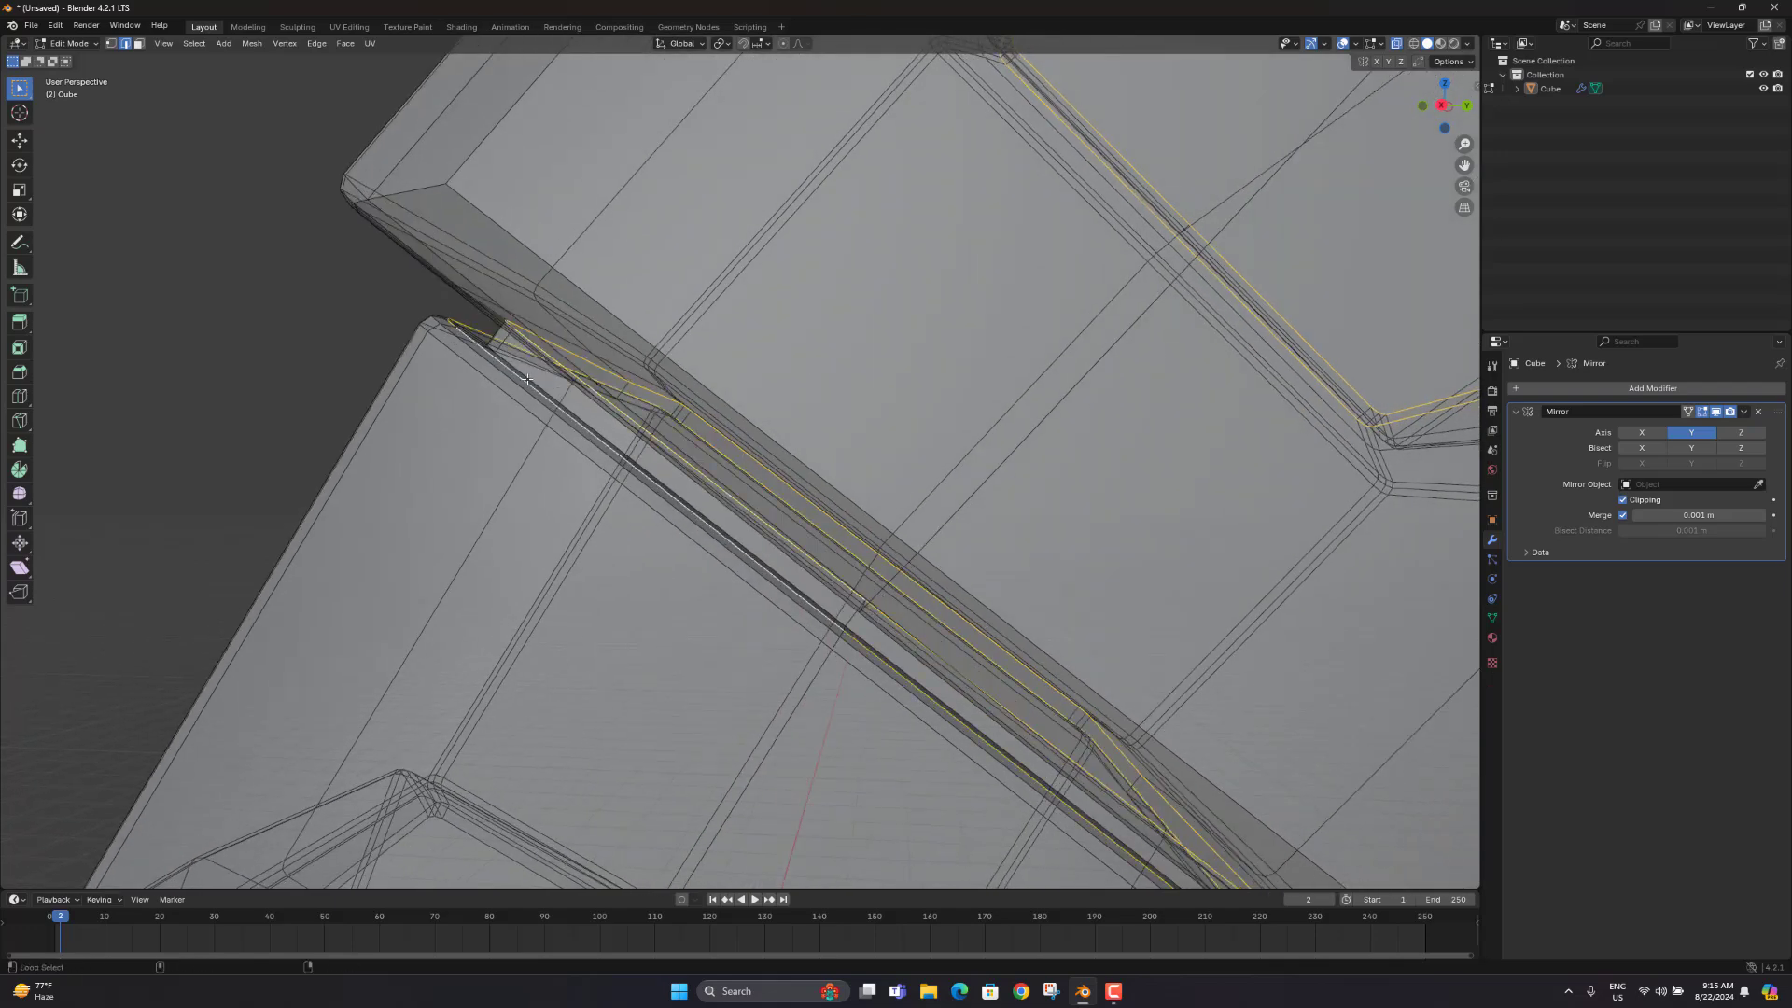
middle_click_drag(536, 382, 550, 396)
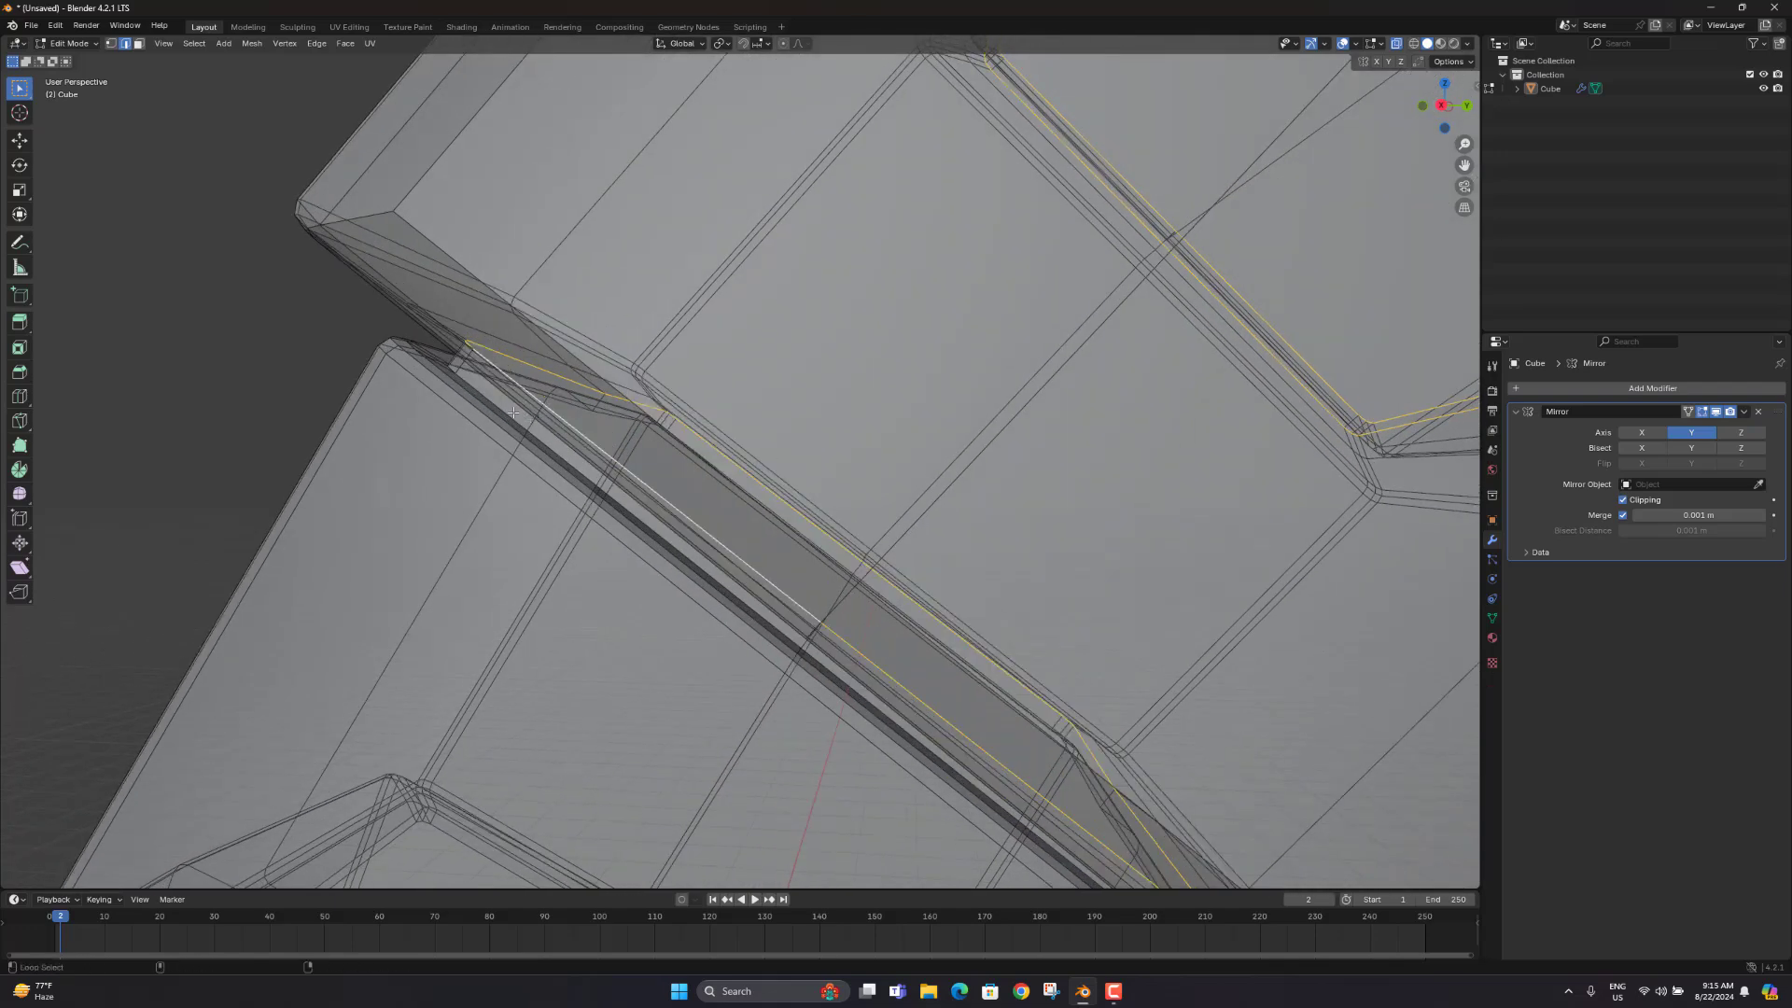
left_click(514, 411, "alt+shift")
Step: Add the inner edge loops of the joint between the fifth and sixth blocks to the selection
scroll(520, 412, "down", 6)
middle_click_drag(765, 392, 796, 388)
middle_click_drag(771, 505, 577, 511, "shift")
scroll(620, 386, "up", 8)
scroll(558, 487, "down", 2)
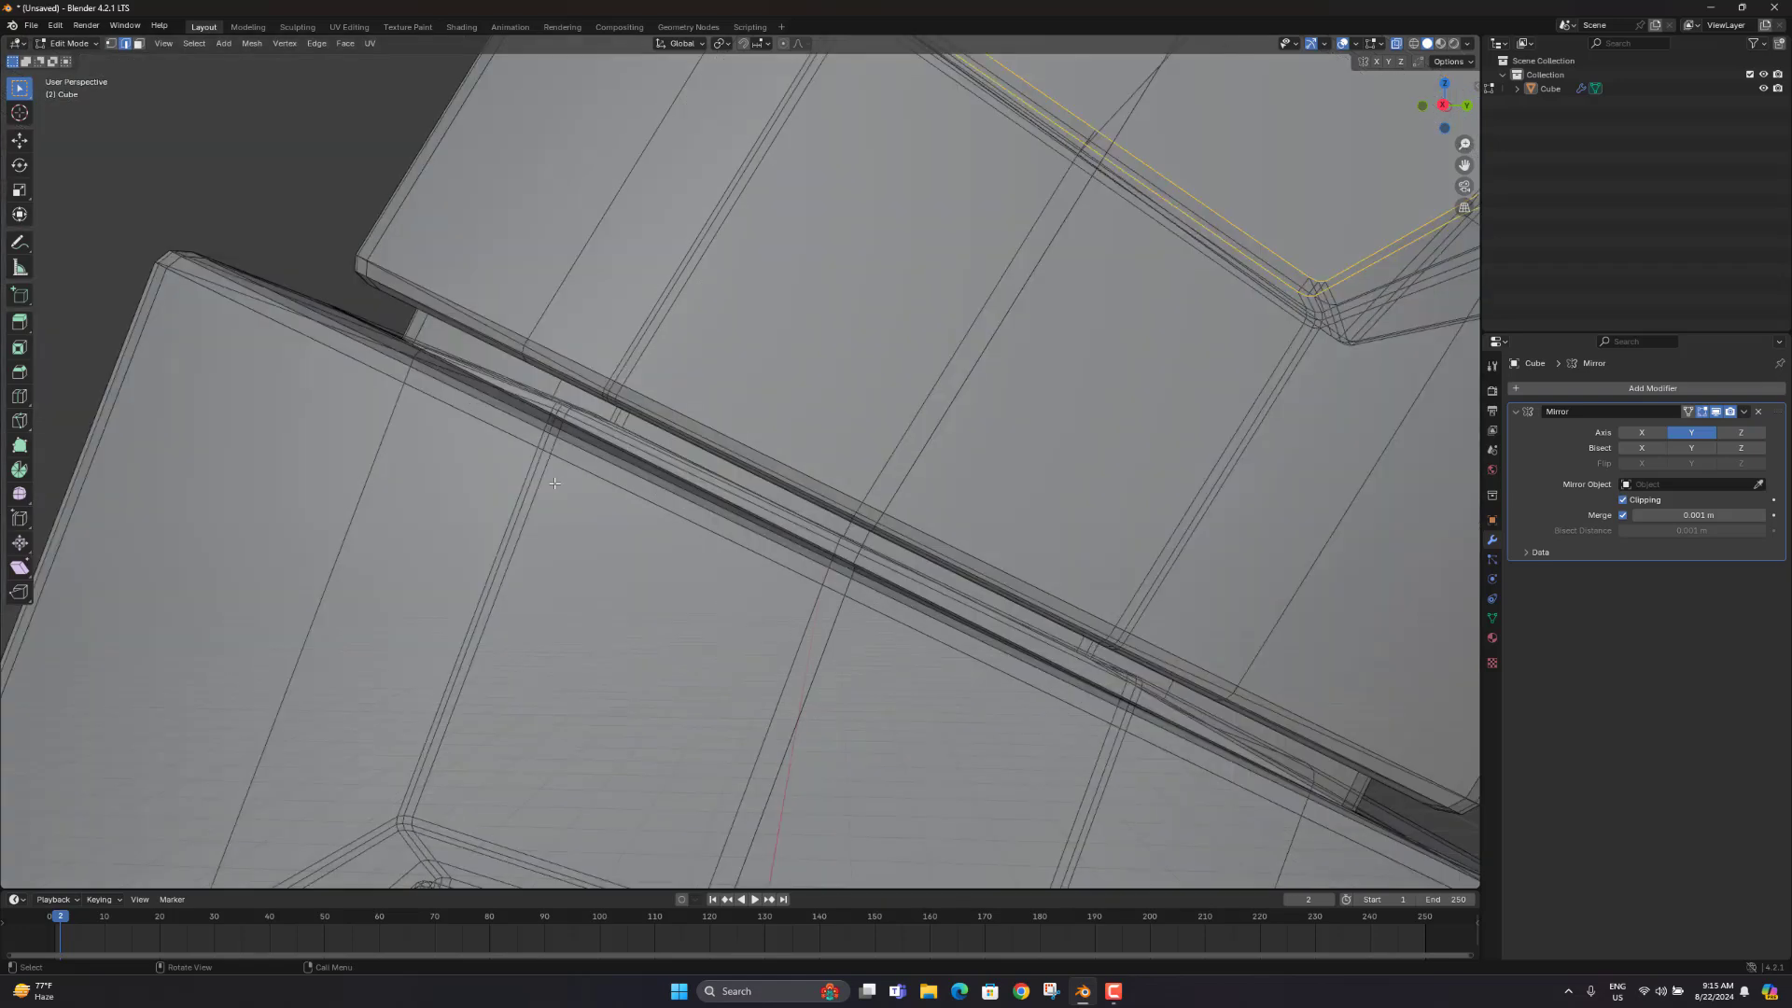
scroll(555, 483, "down", 5)
middle_click_drag(674, 405, 664, 431)
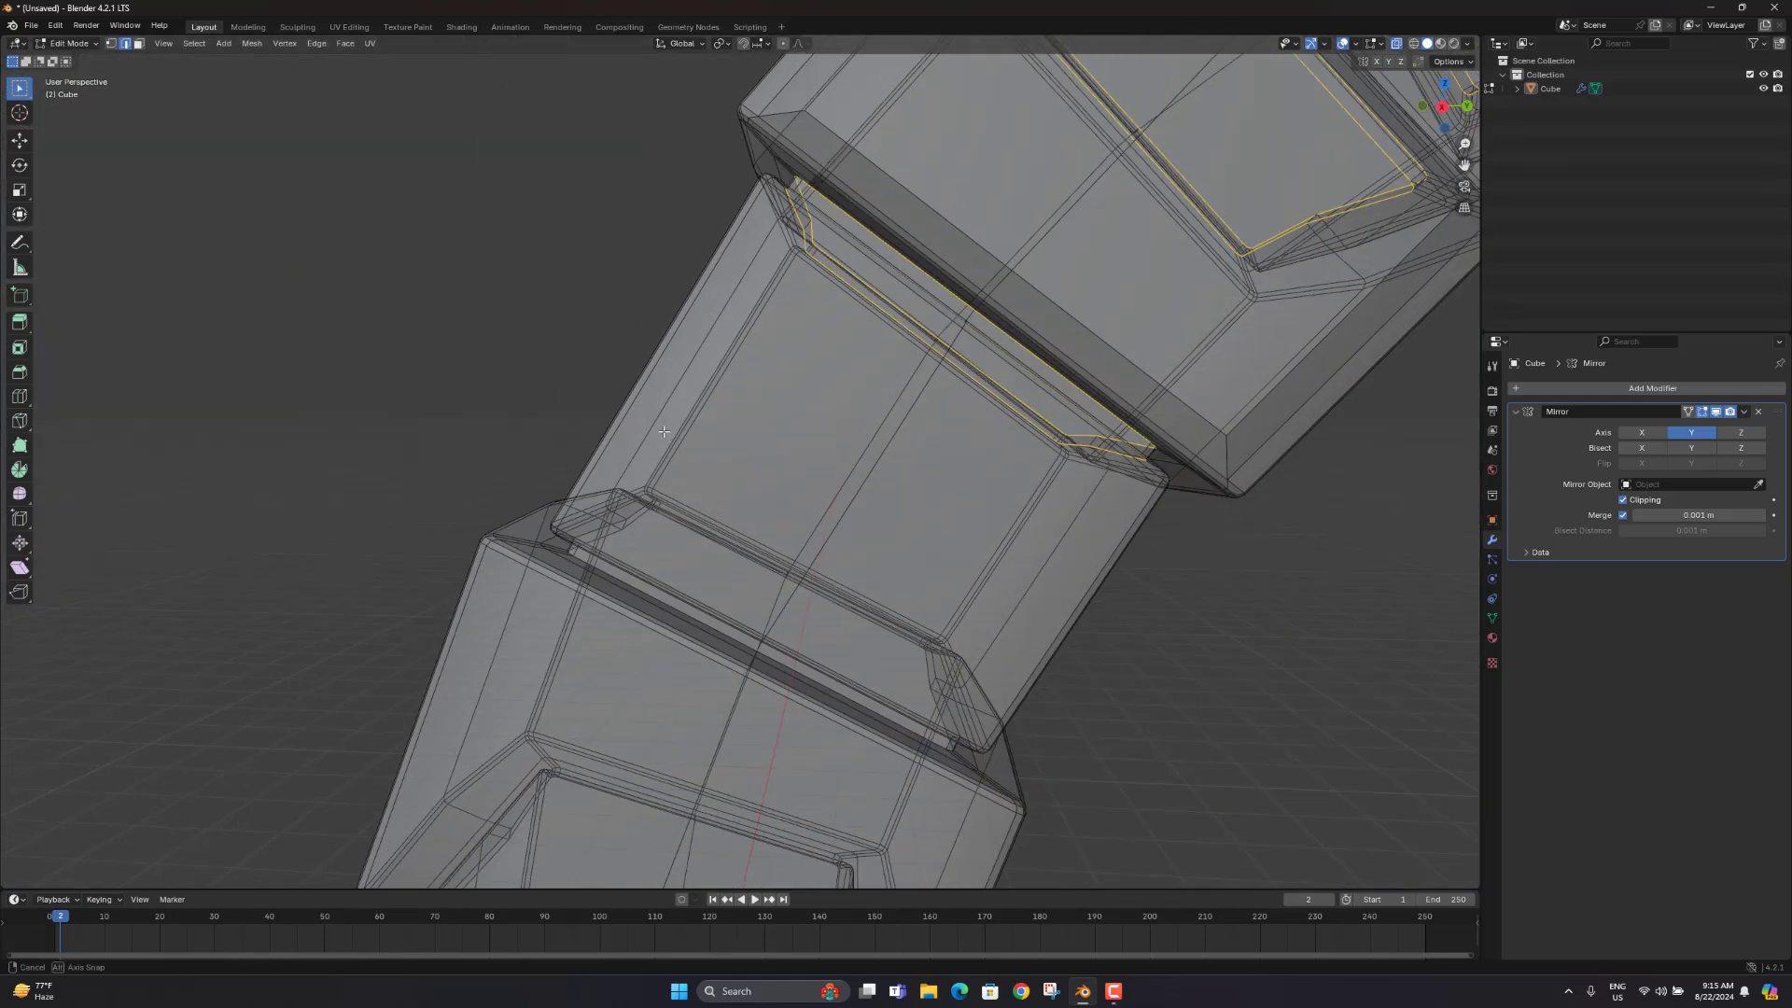
left_click(621, 580, "alt+shift")
Step: Add both inner edge loops of the joint between the sixth and seventh blocks to the selection
middle_click_drag(622, 569, 733, 495, "shift")
scroll(512, 514, "down", 5)
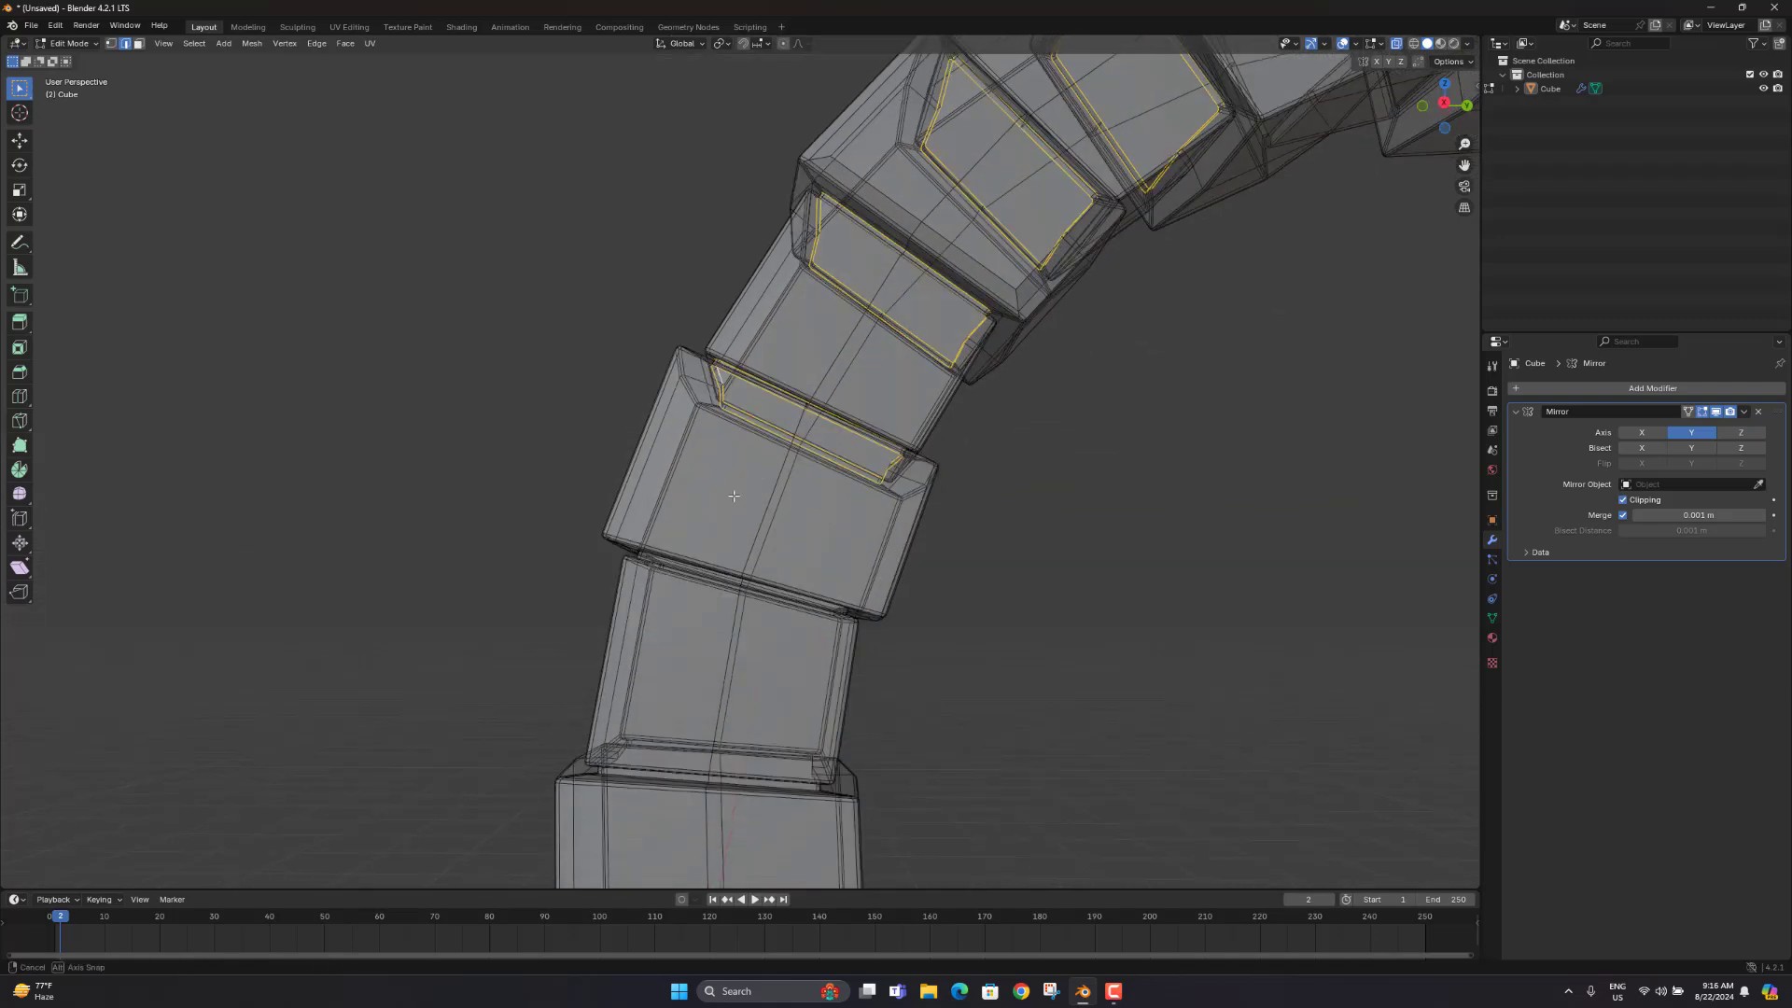
scroll(657, 568, "up", 5)
middle_click_drag(657, 568, 650, 542)
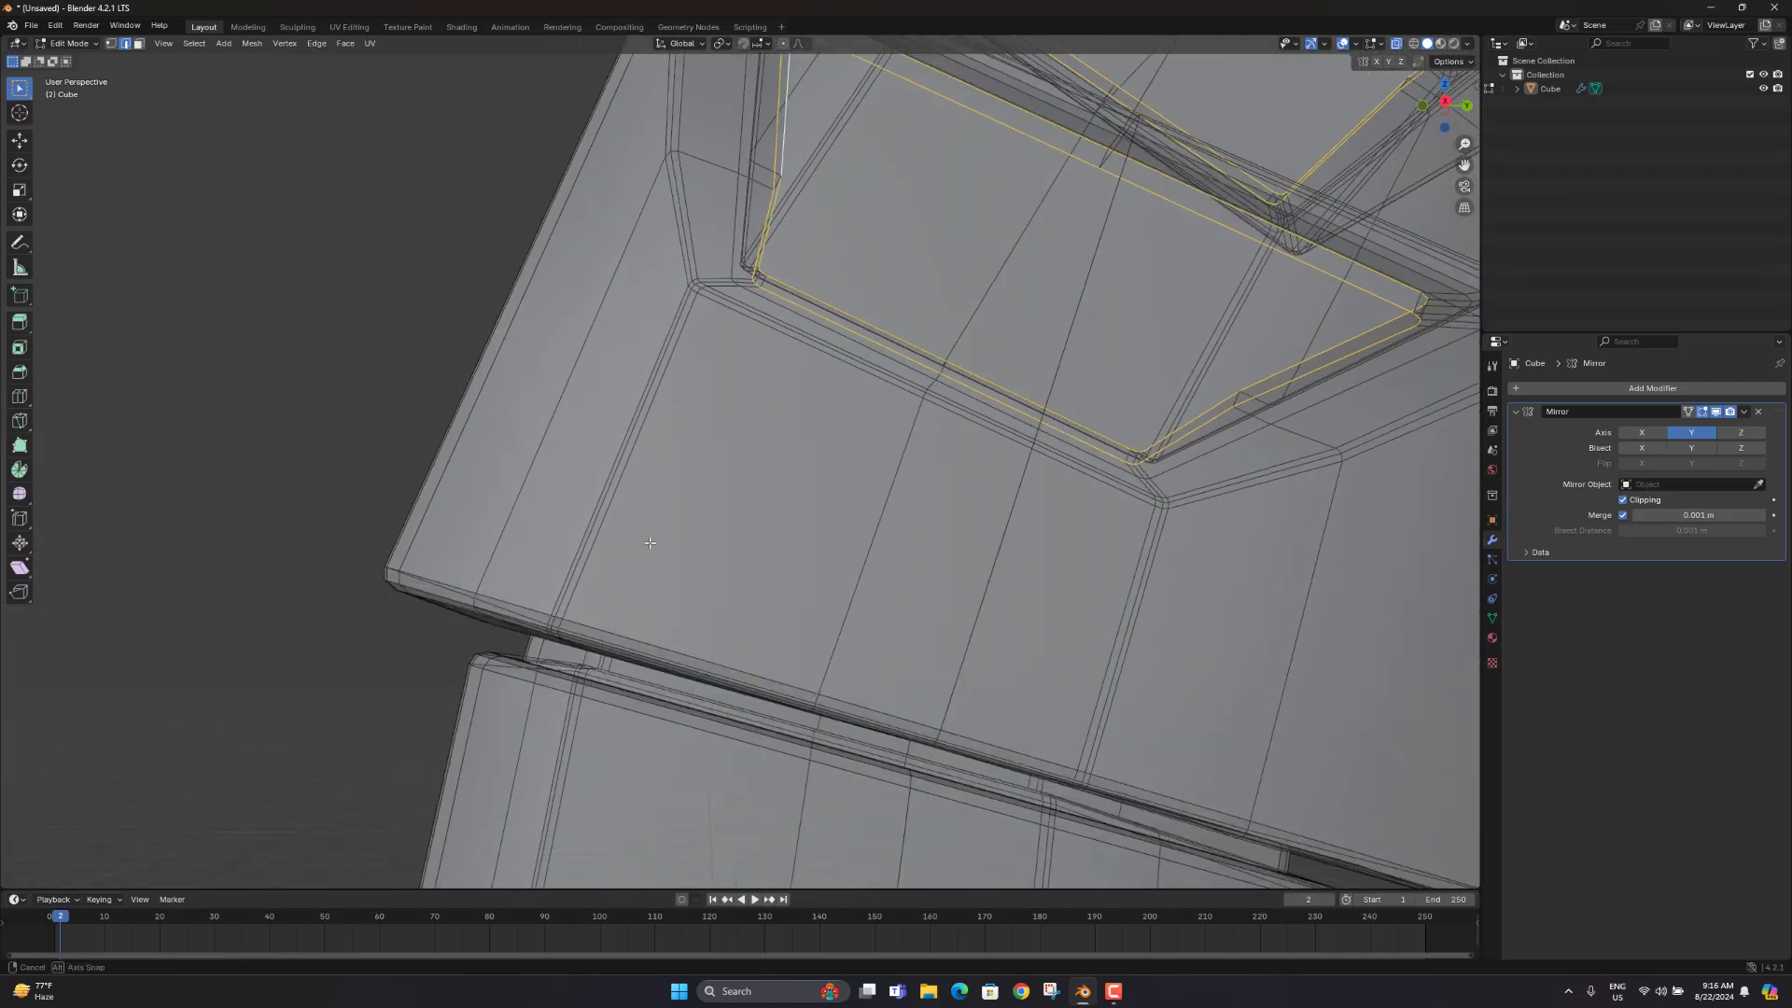
middle_click_drag(551, 644, 586, 609)
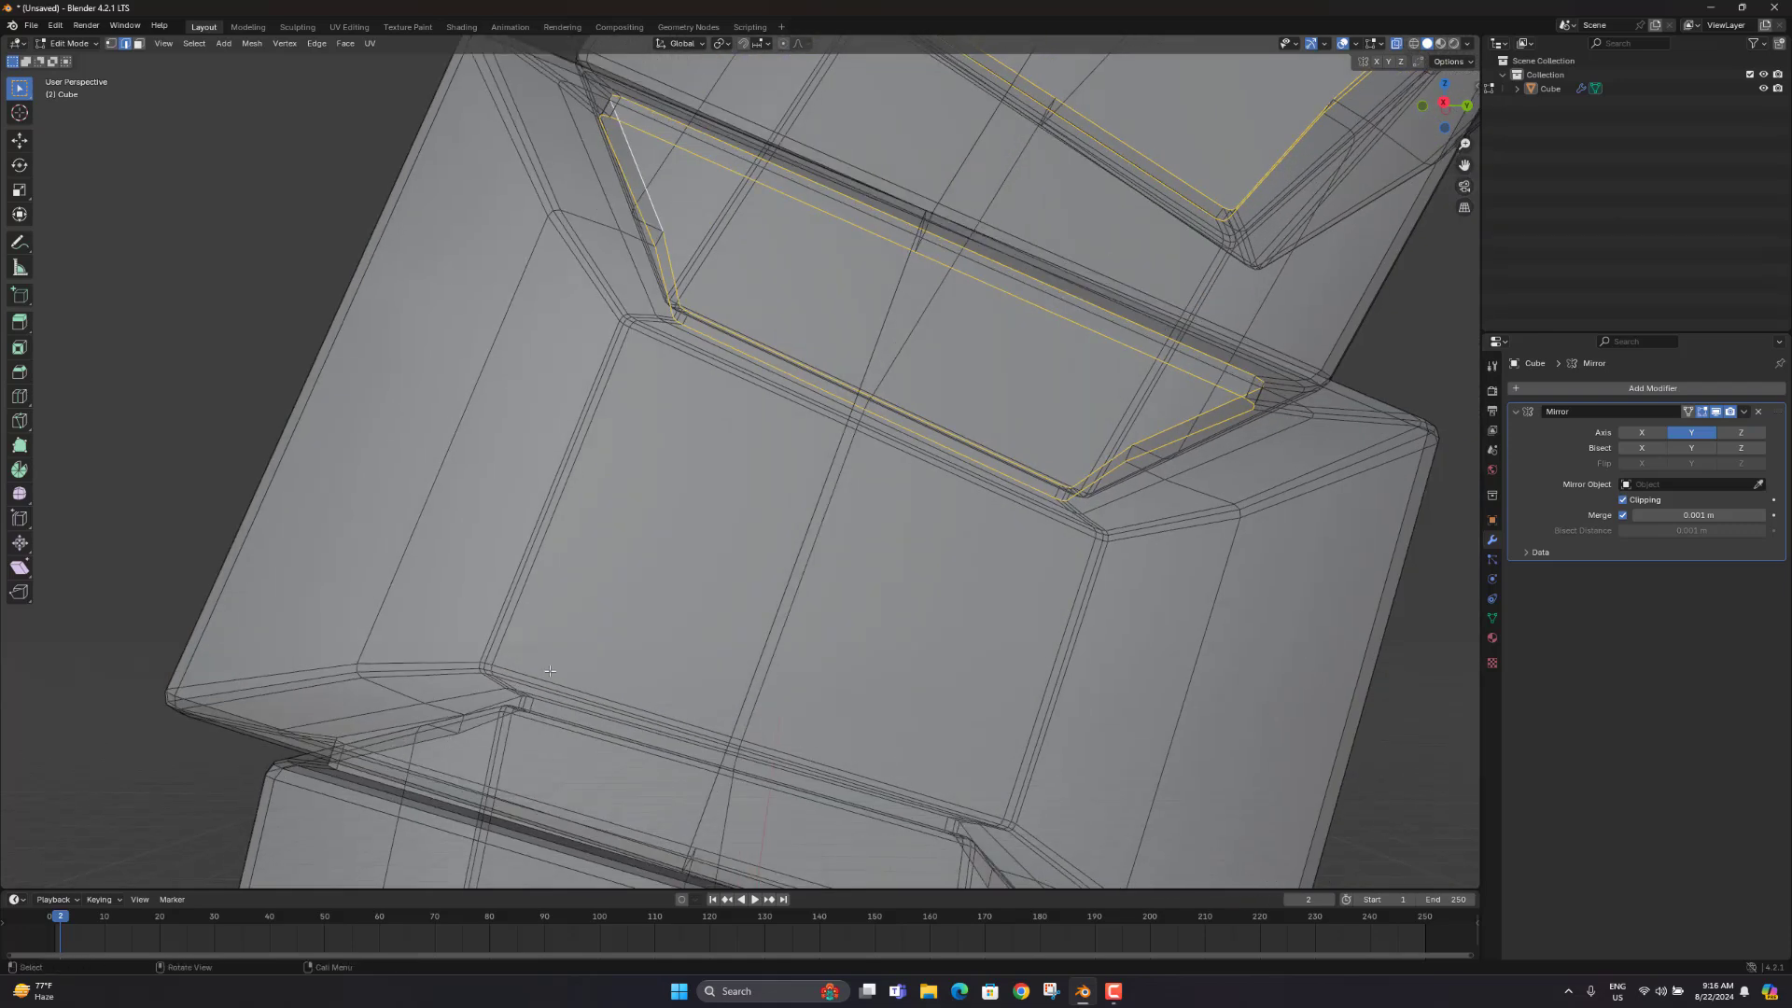
middle_click_drag(727, 543, 772, 548)
middle_click_drag(895, 413, 827, 488, "shift")
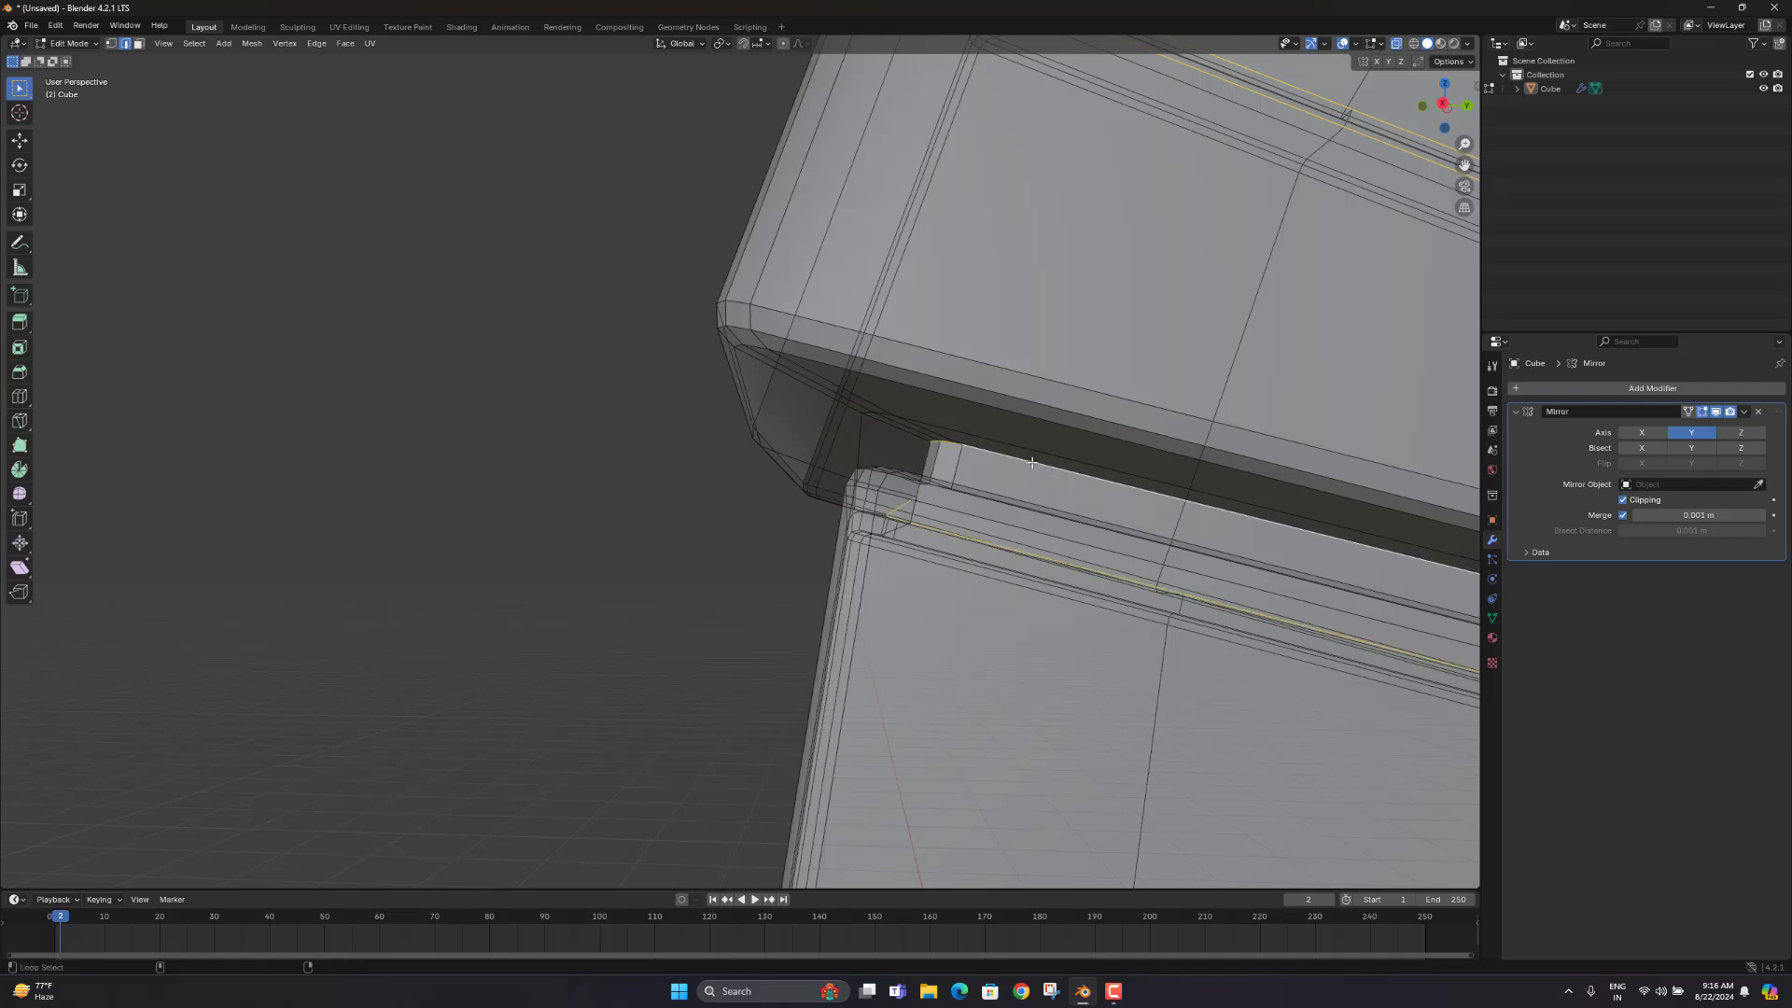
middle_click_drag(1046, 479, 979, 502)
left_click(704, 672, "alt+shift")
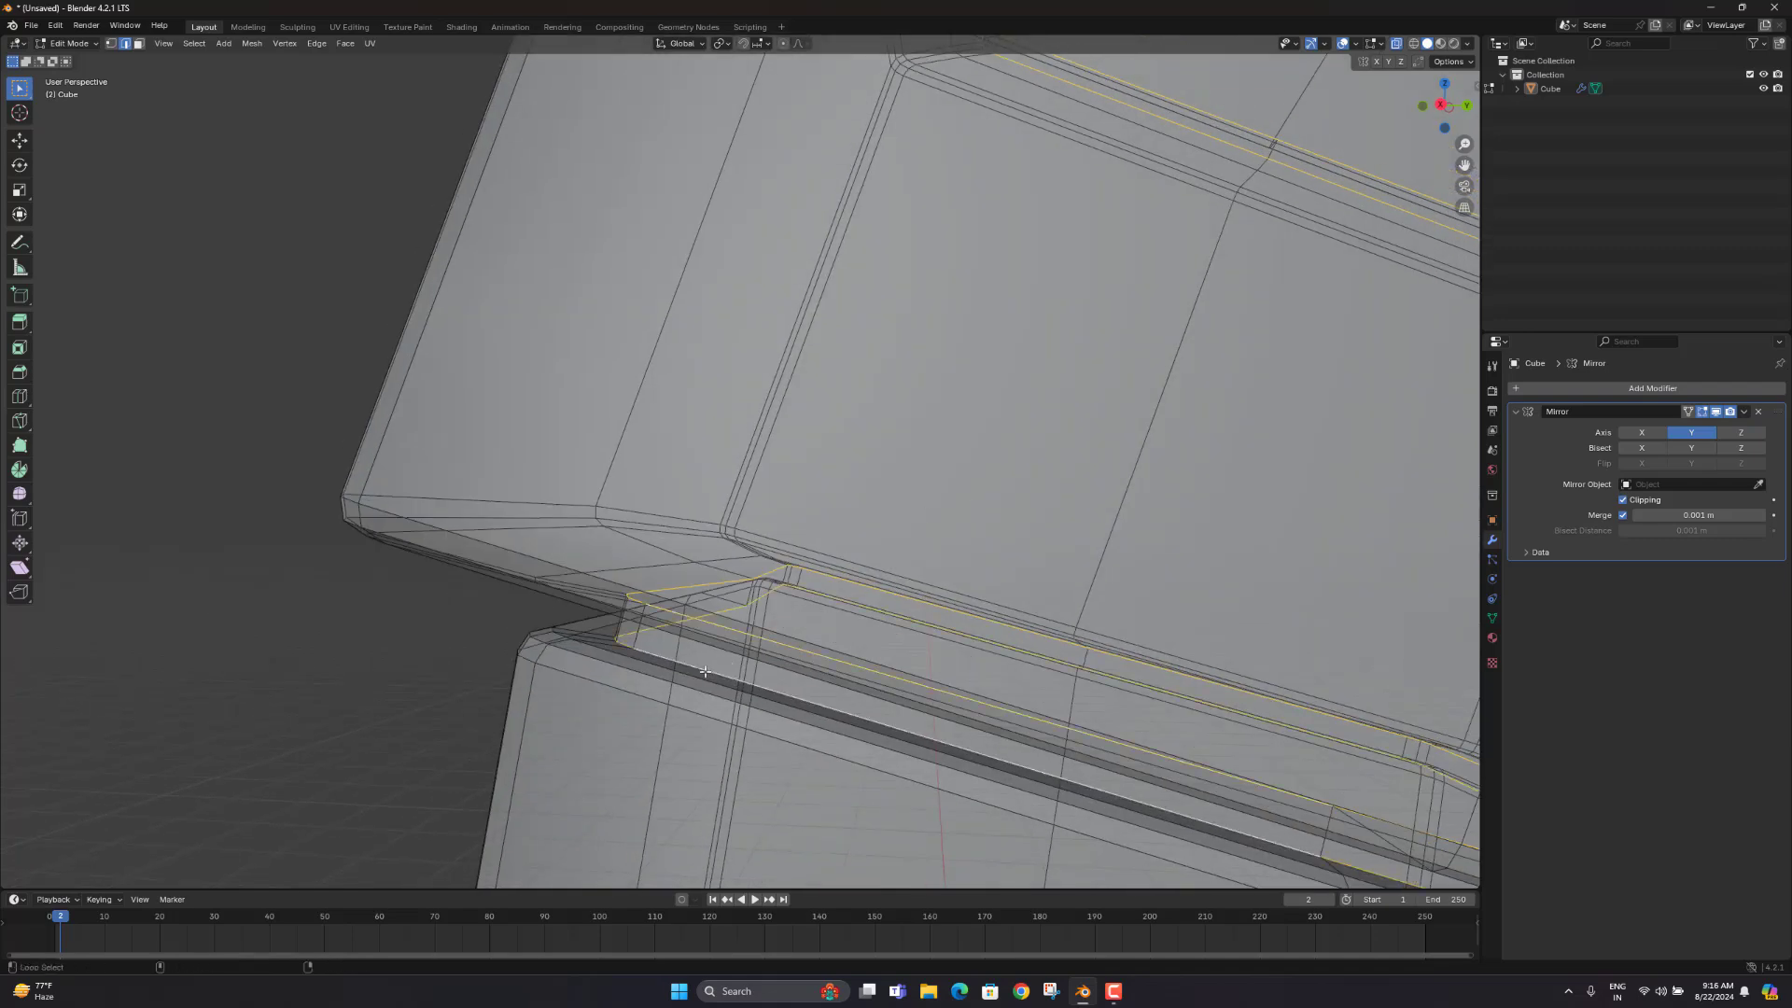
Step: Add both inner edge loops of the lowest joint, between the base block and the second block, to the selection
scroll(778, 657, "down", 5)
middle_click_drag(847, 663, 900, 474, "shift")
scroll(809, 609, "up", 5)
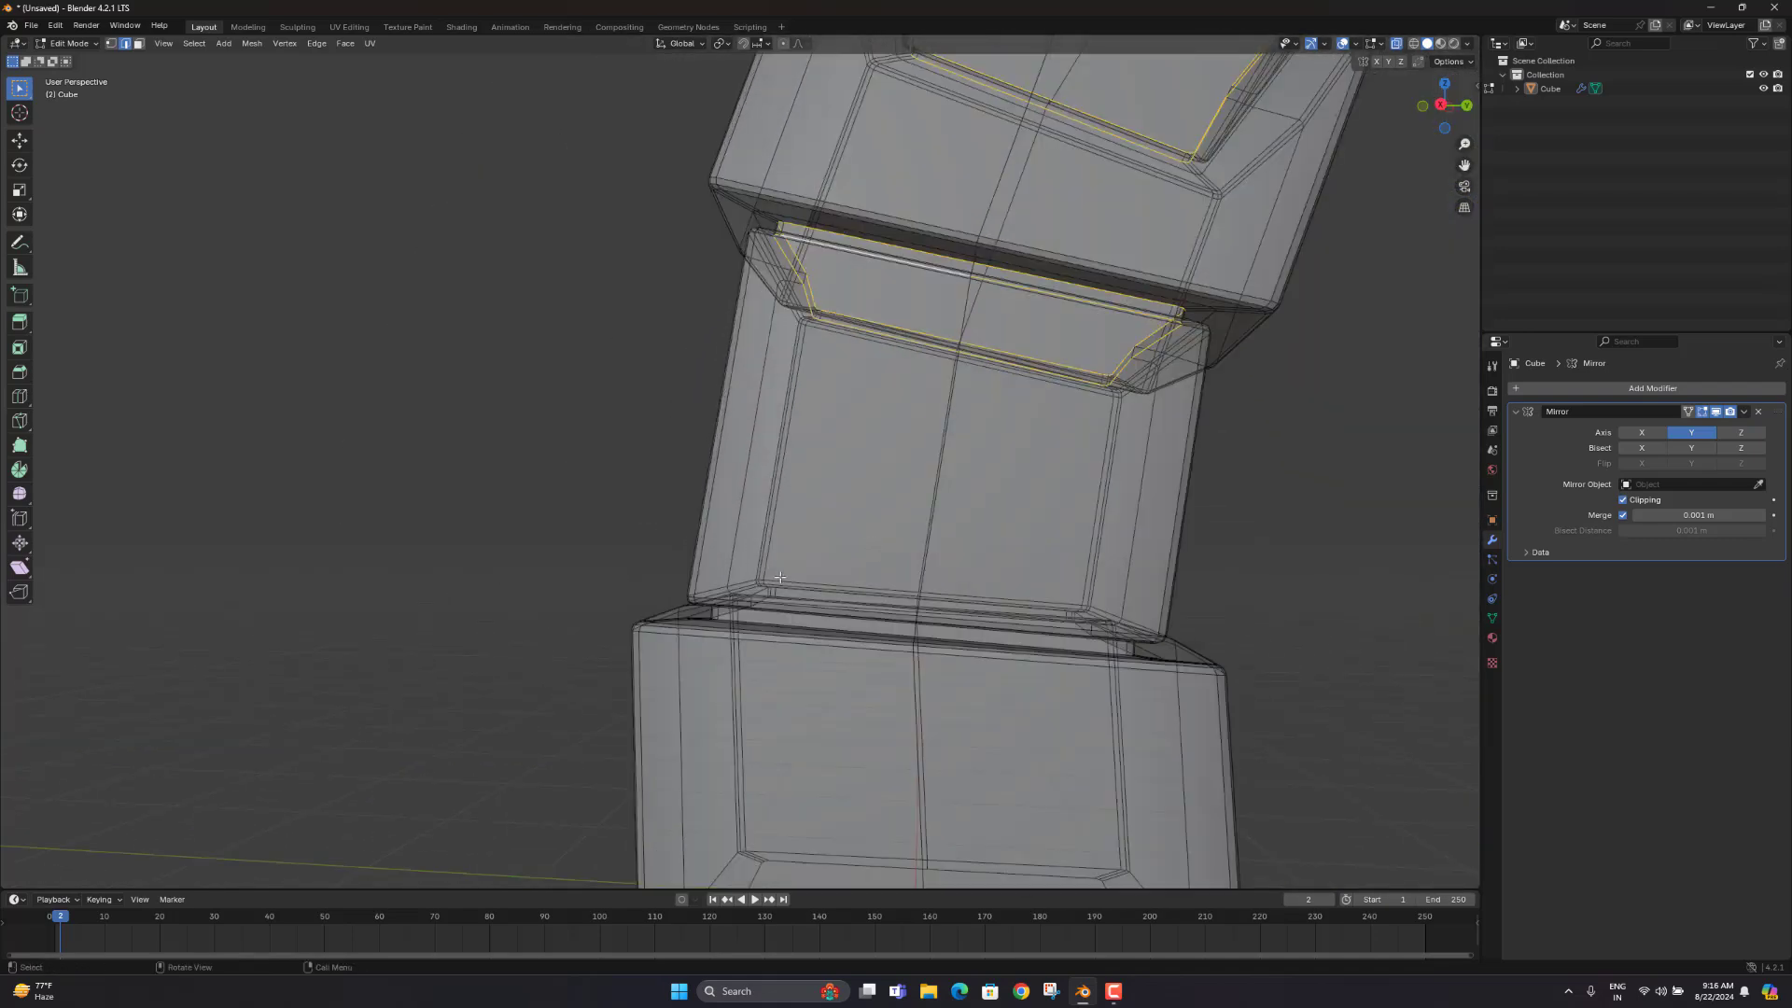
middle_click_drag(819, 592, 818, 581)
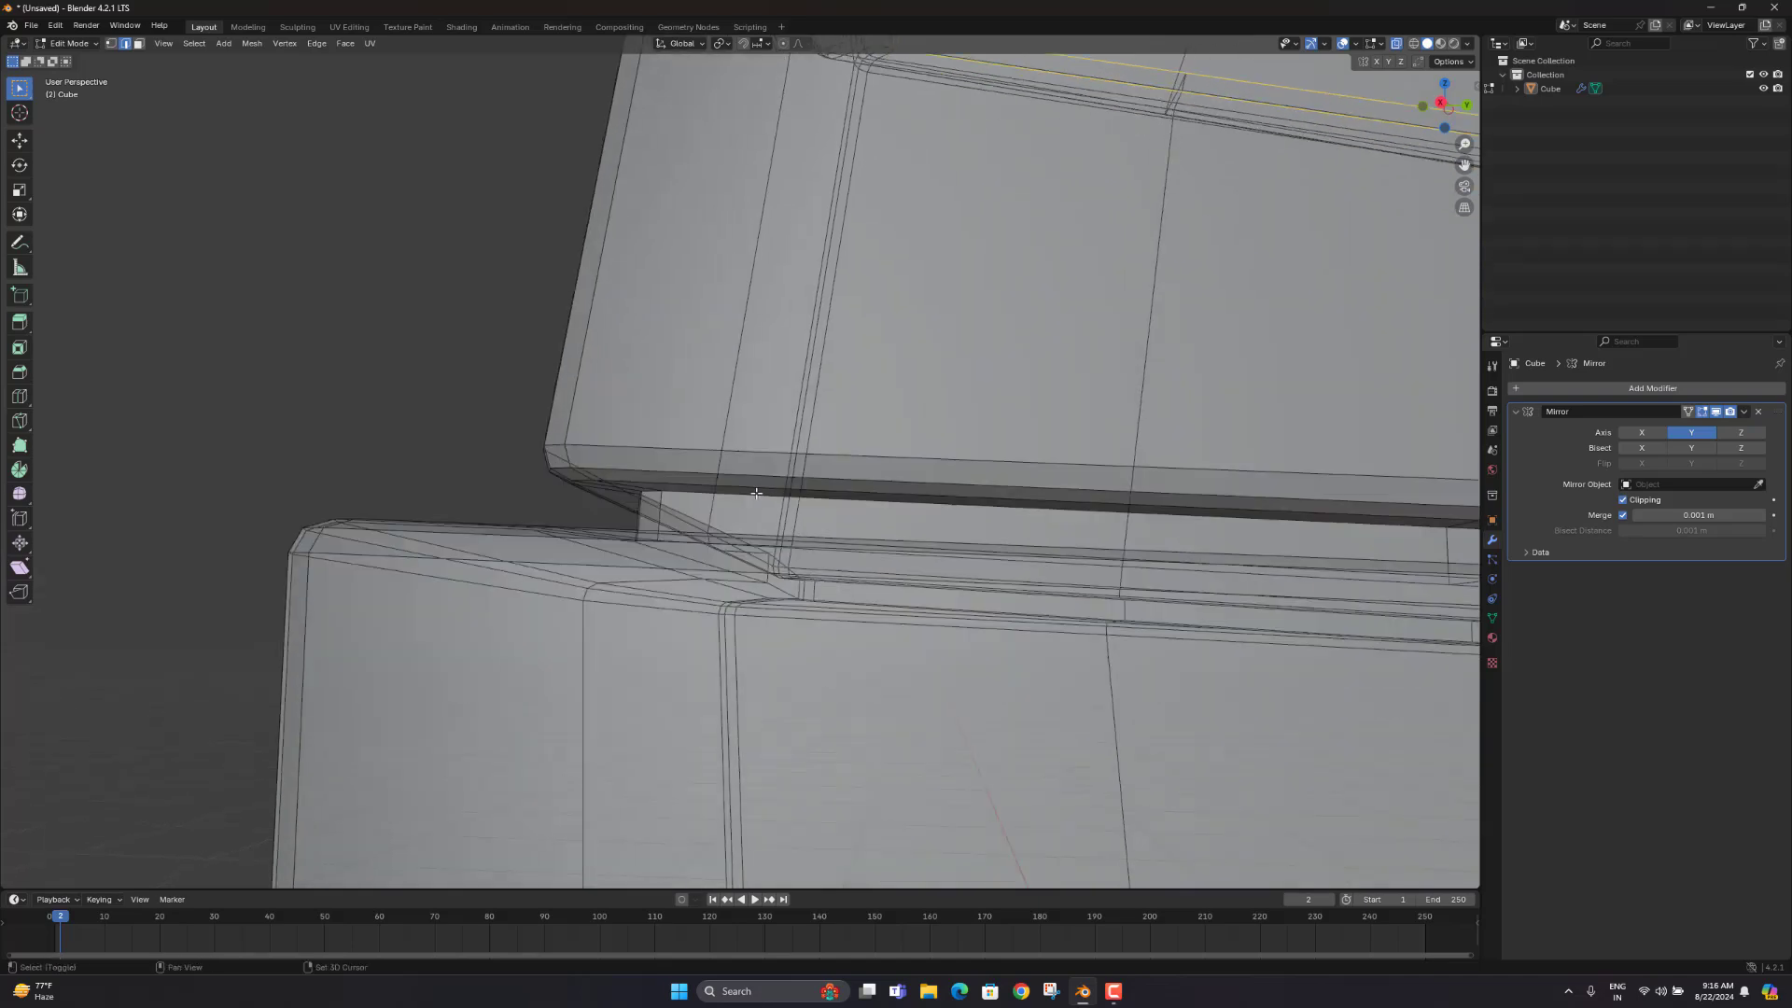
scroll(616, 586, "up", 2)
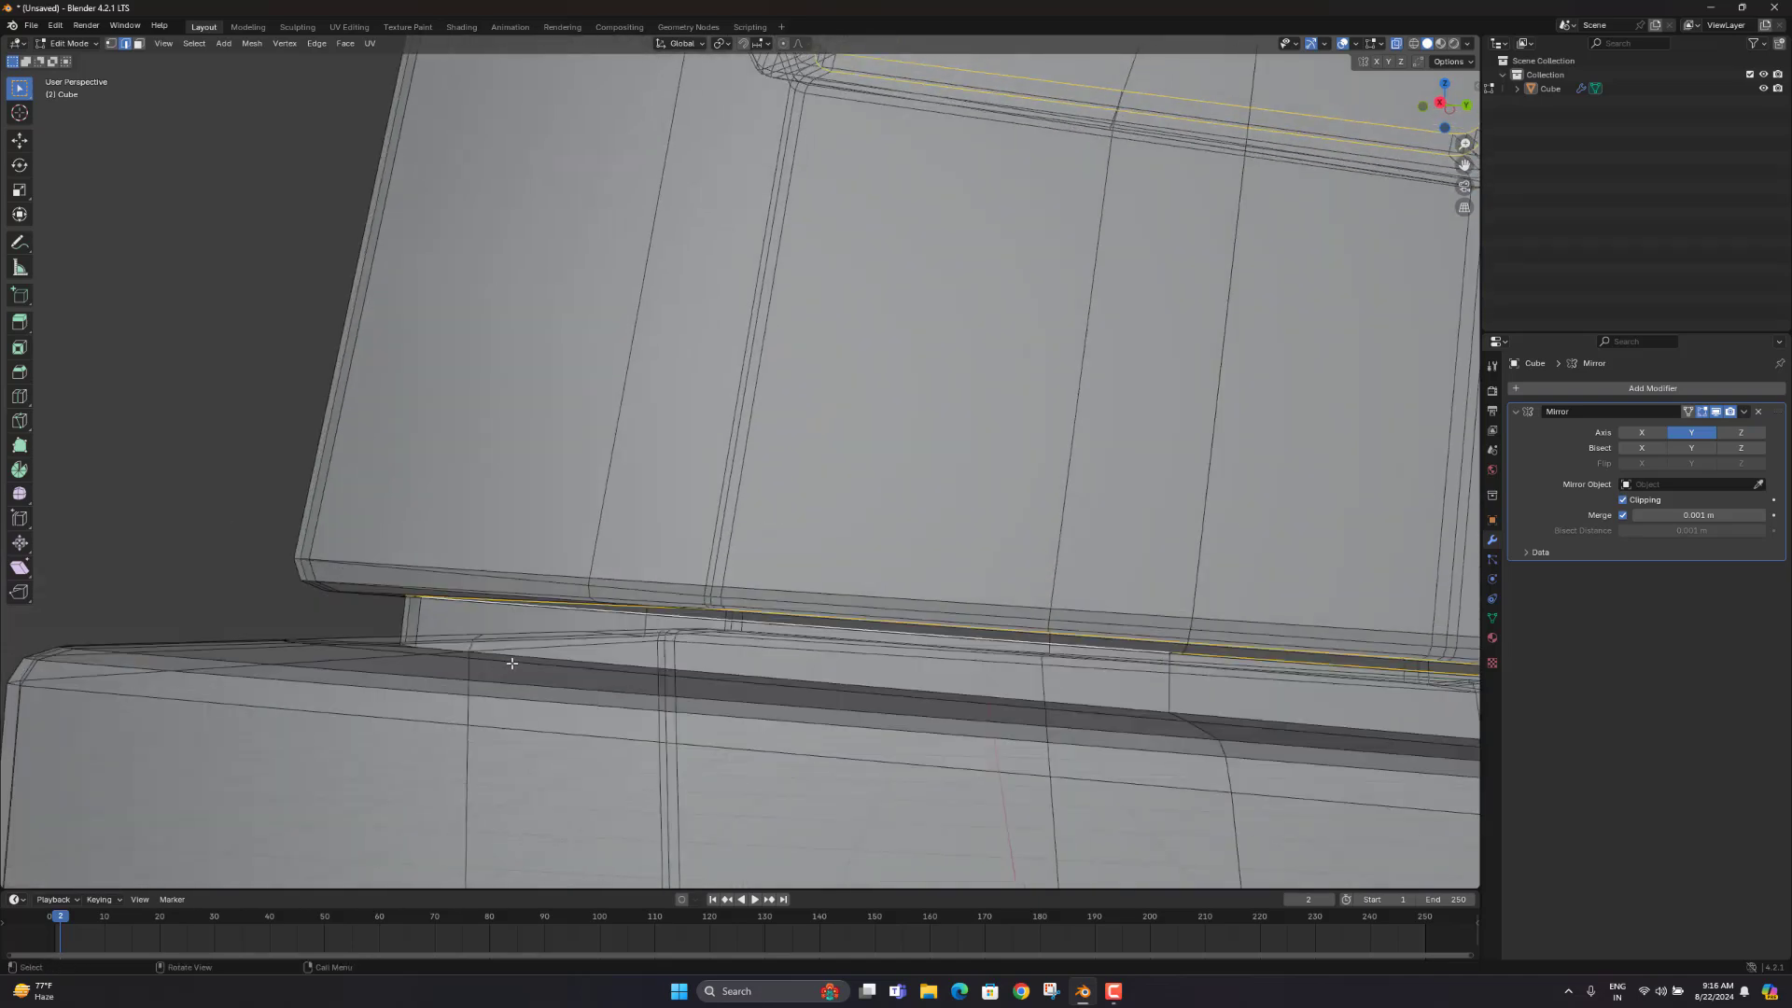
middle_click_drag(512, 663, 505, 665)
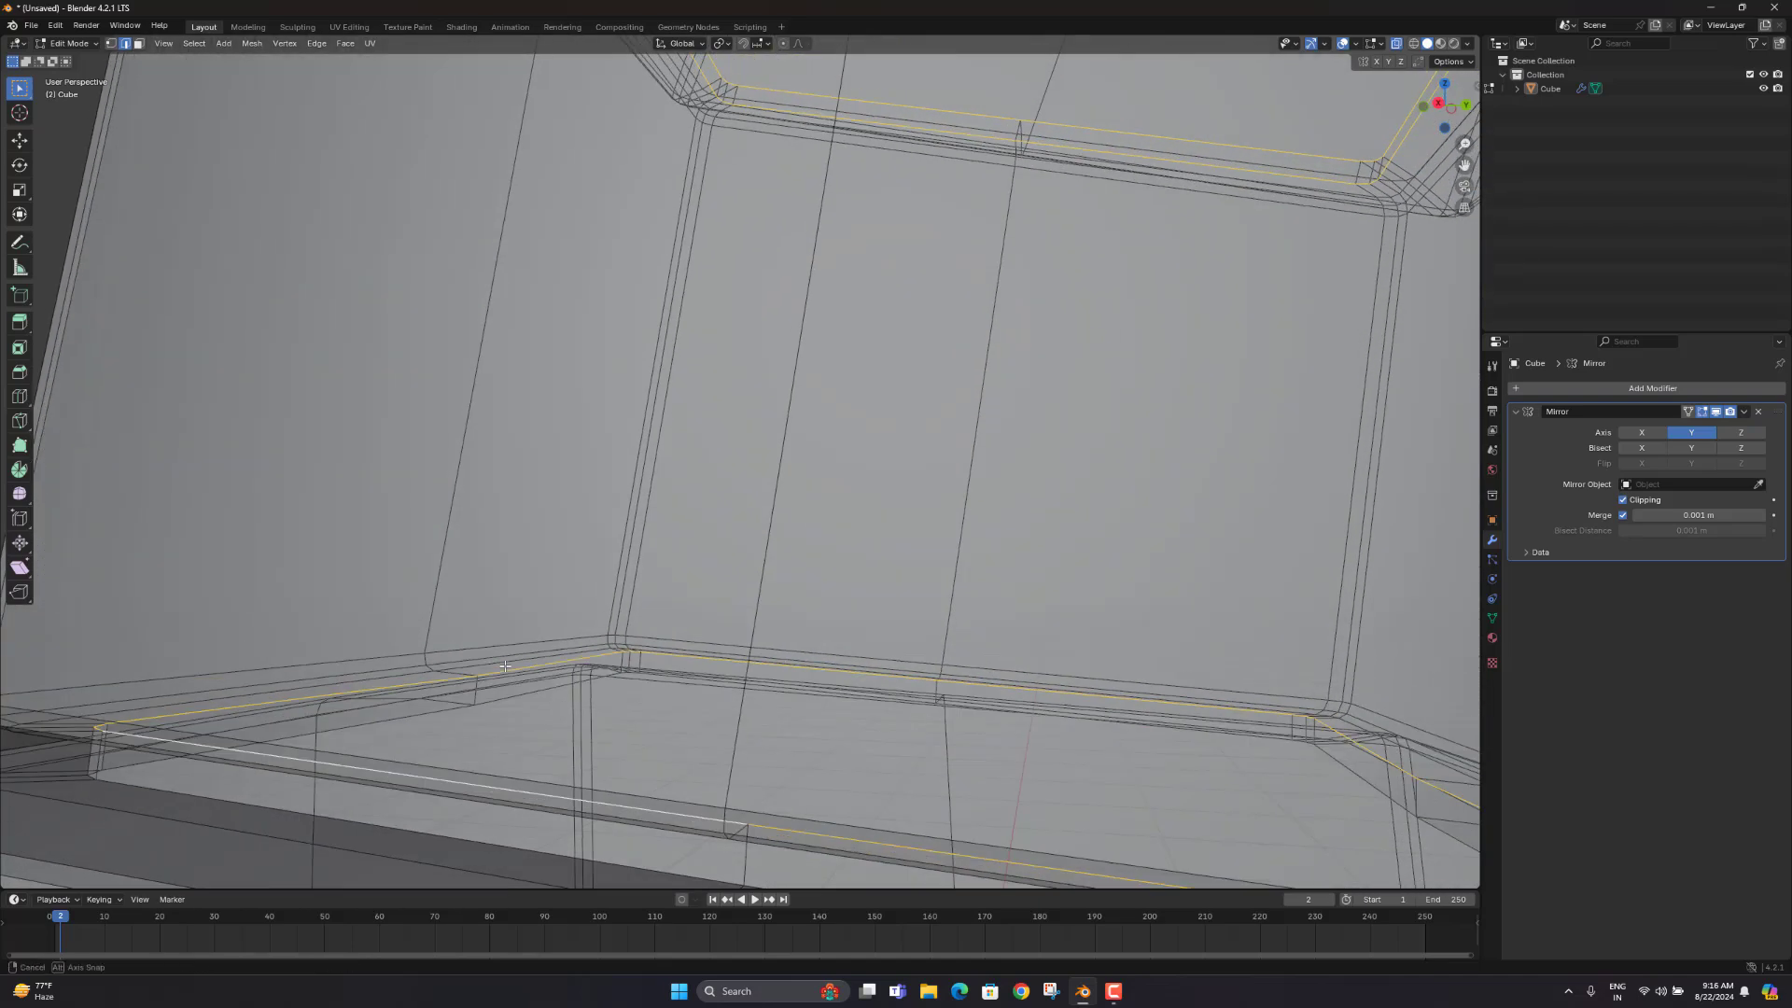
left_click(238, 803, "alt+shift")
scroll(591, 584, "down", 8)
Step: Add both inner edge loops of the joint between the seventh and eighth blocks to the selection
middle_click_drag(632, 576, 709, 597)
middle_click_drag(710, 597, 571, 785, "shift")
middle_click_drag(670, 571, 728, 551)
scroll(848, 439, "up", 2)
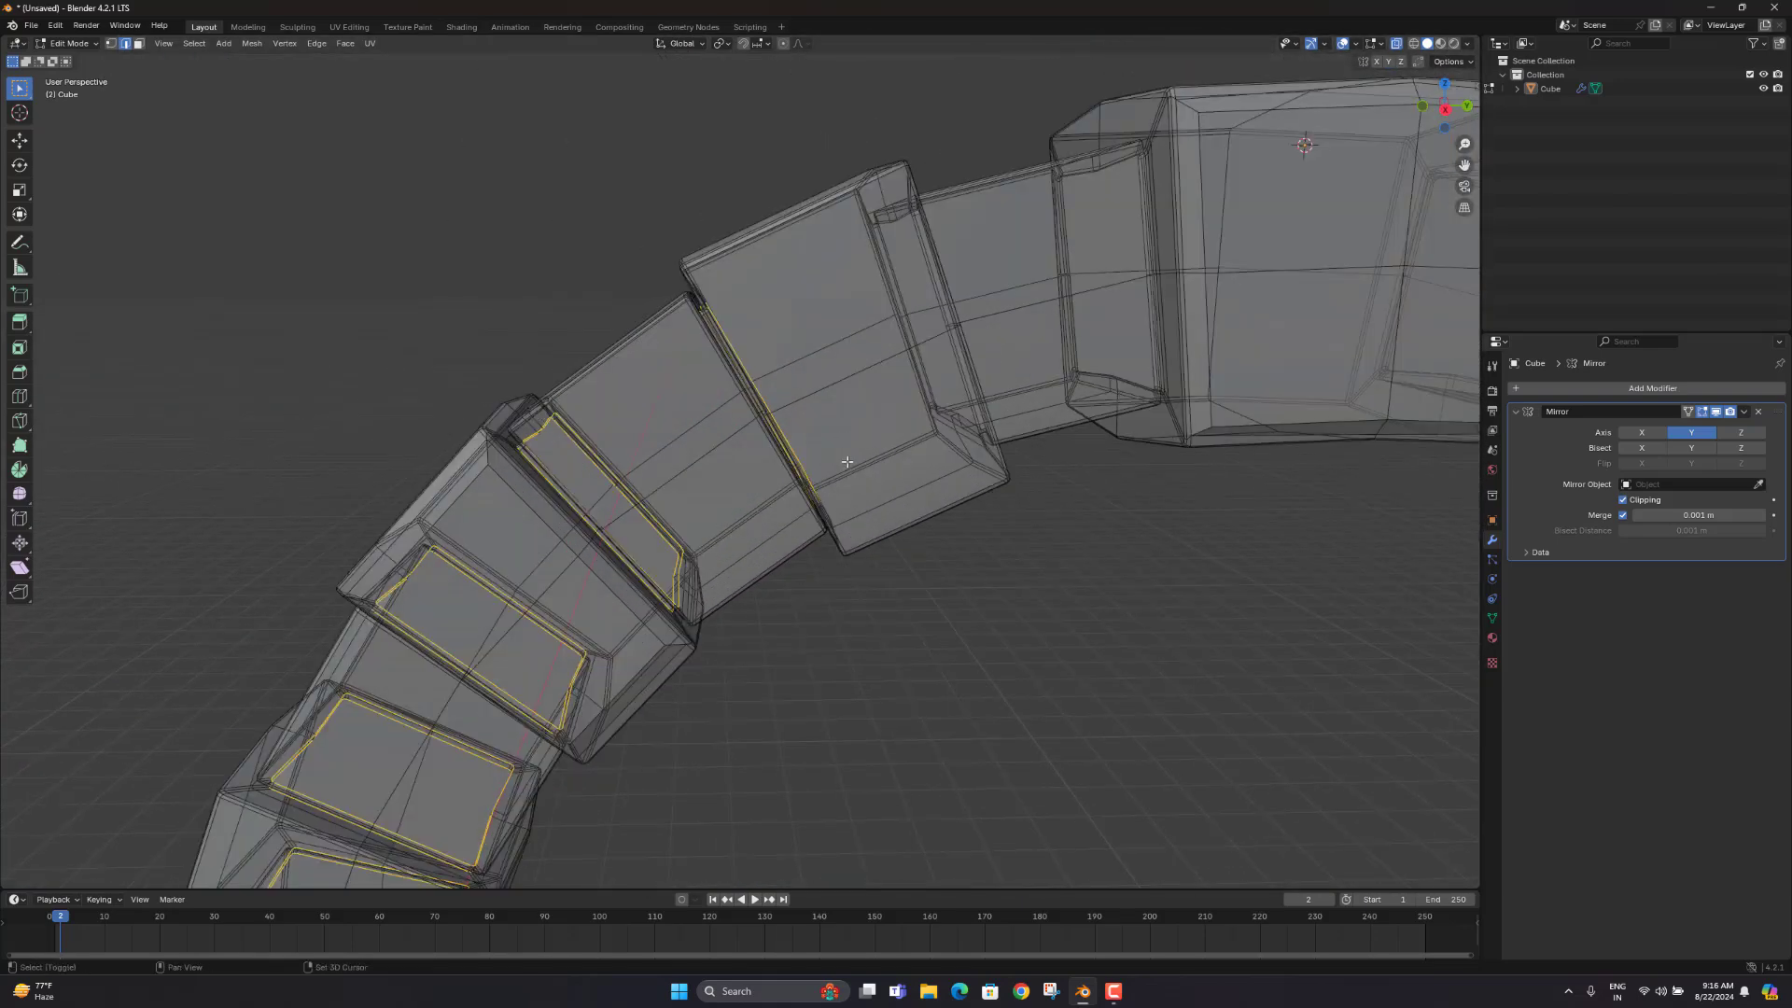
mouse_move(847, 462)
middle_mouse_down("shift")
mouse_move(926, 466)
mouse_move(872, 485)
mouse_move(878, 459)
middle_mouse_up("shift")
scroll(682, 454, "up", 3)
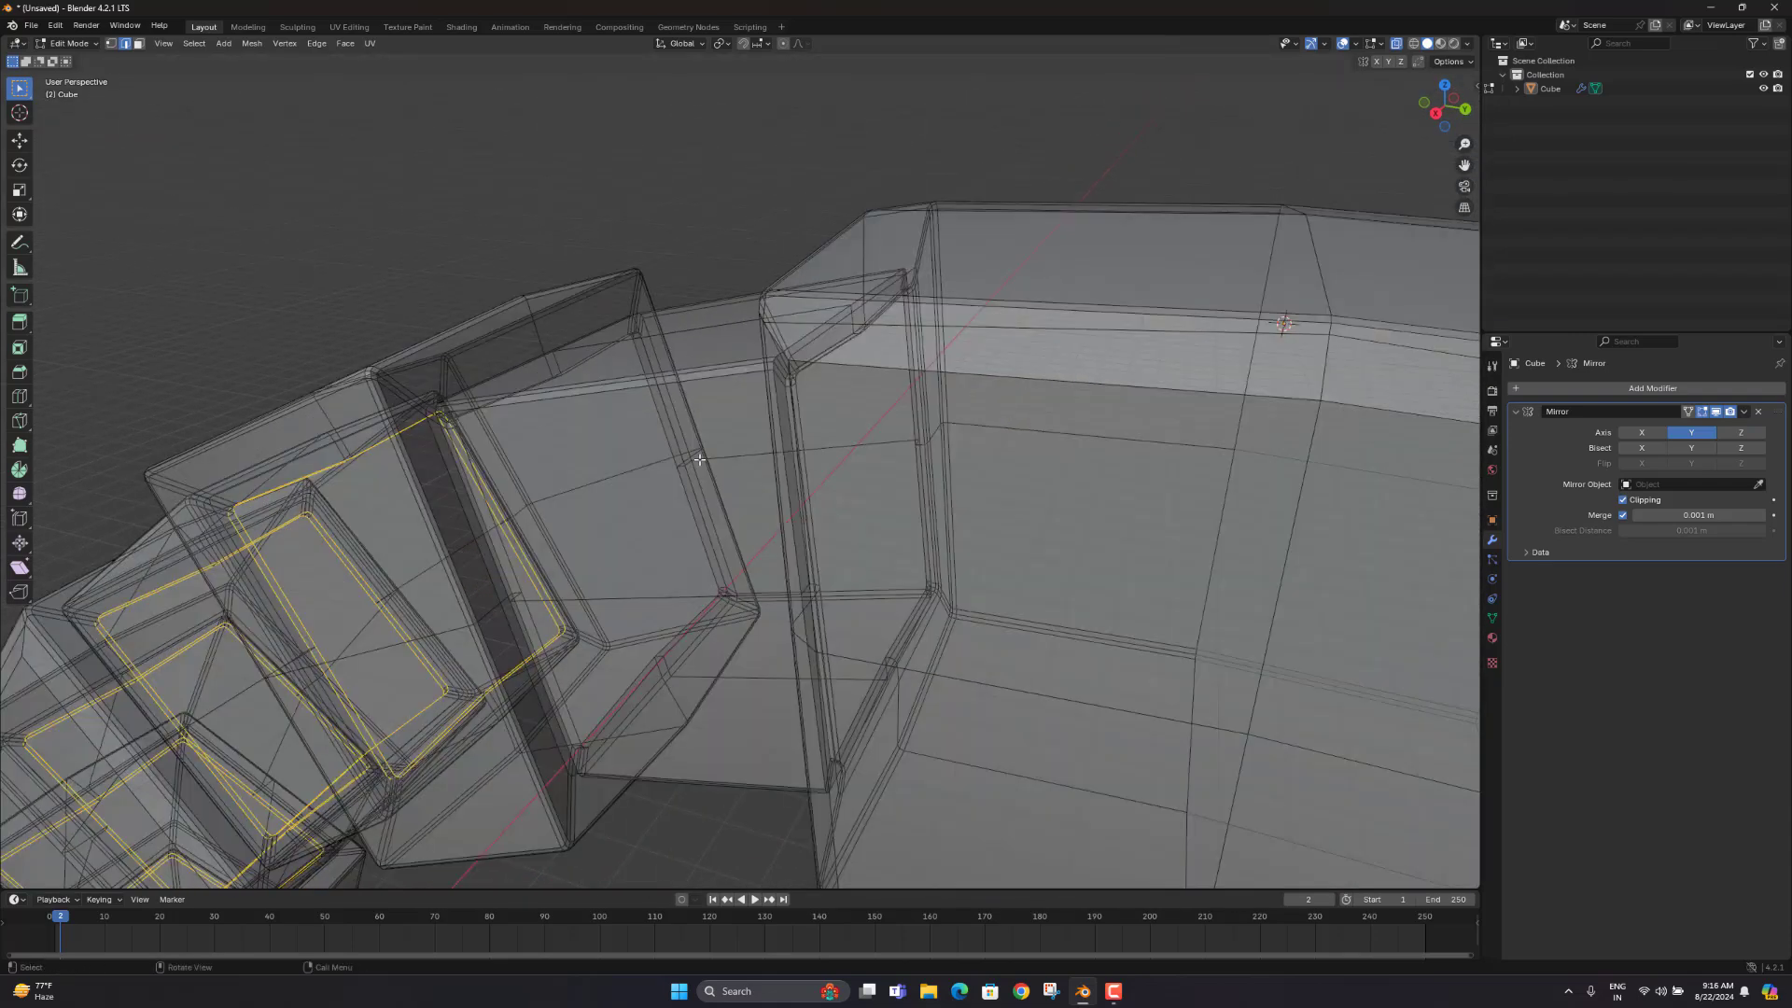
middle_click_drag(704, 460, 744, 458)
scroll(750, 466, "up", 5)
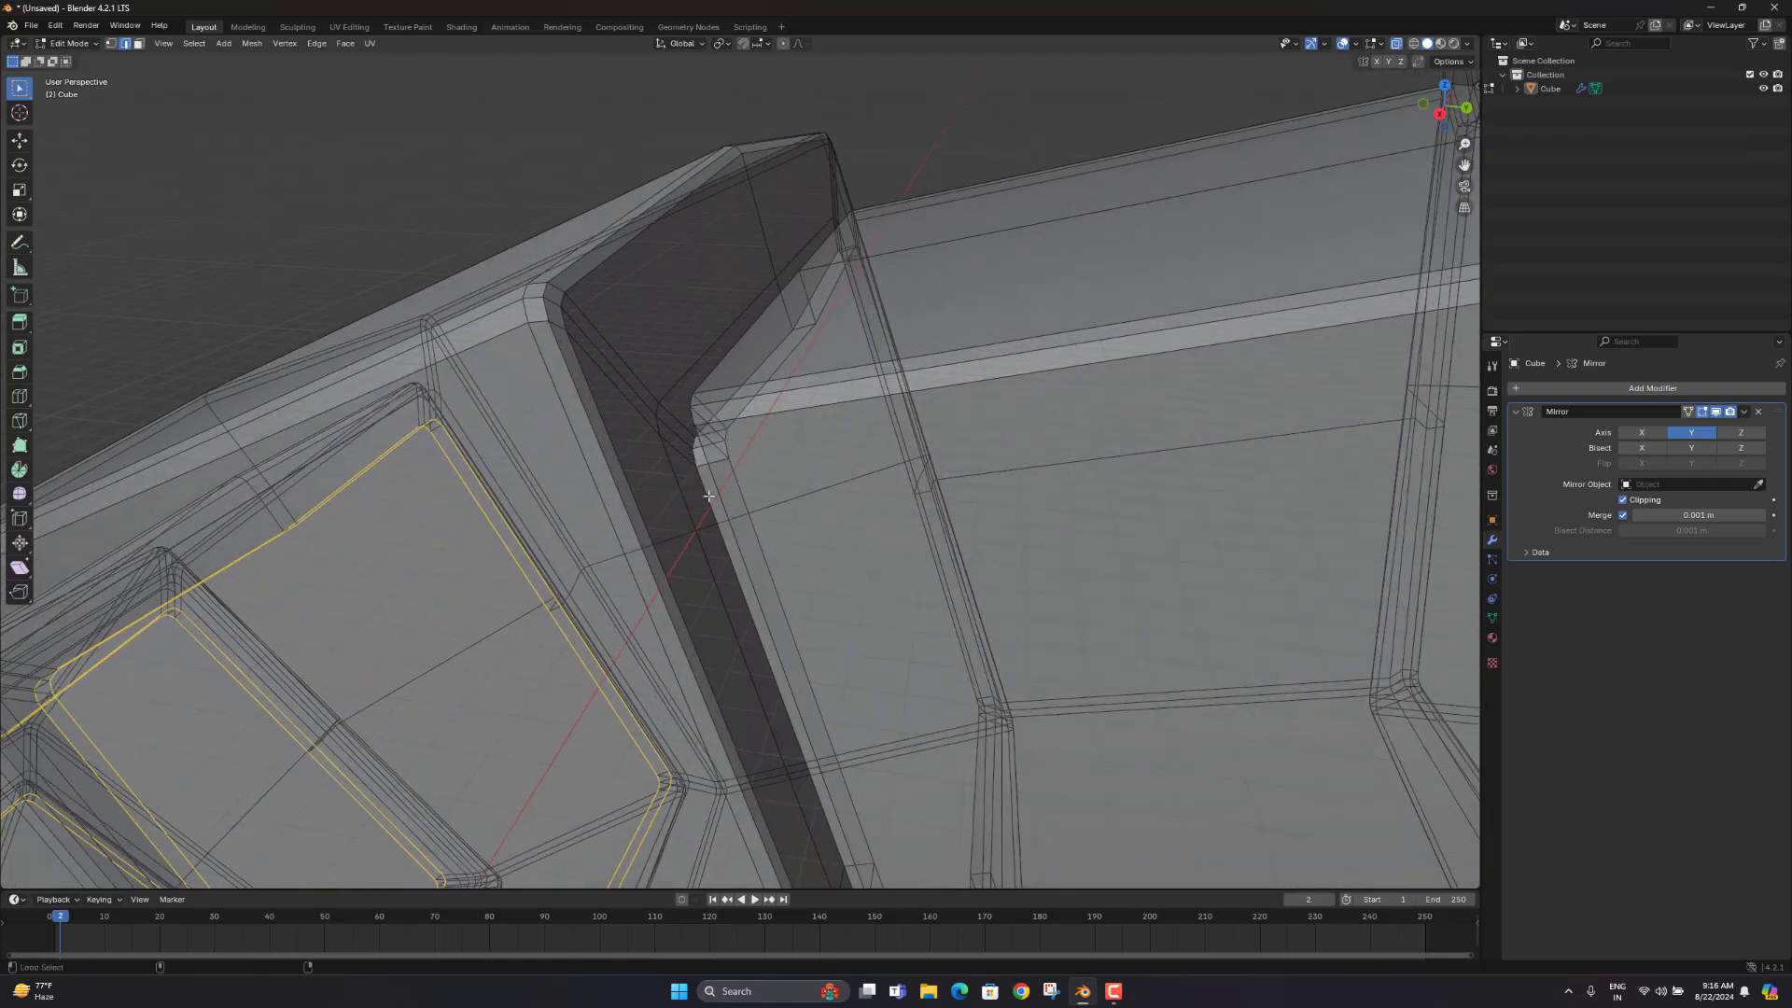
left_click(708, 495, "alt+shift")
scroll(743, 486, "down", 8)
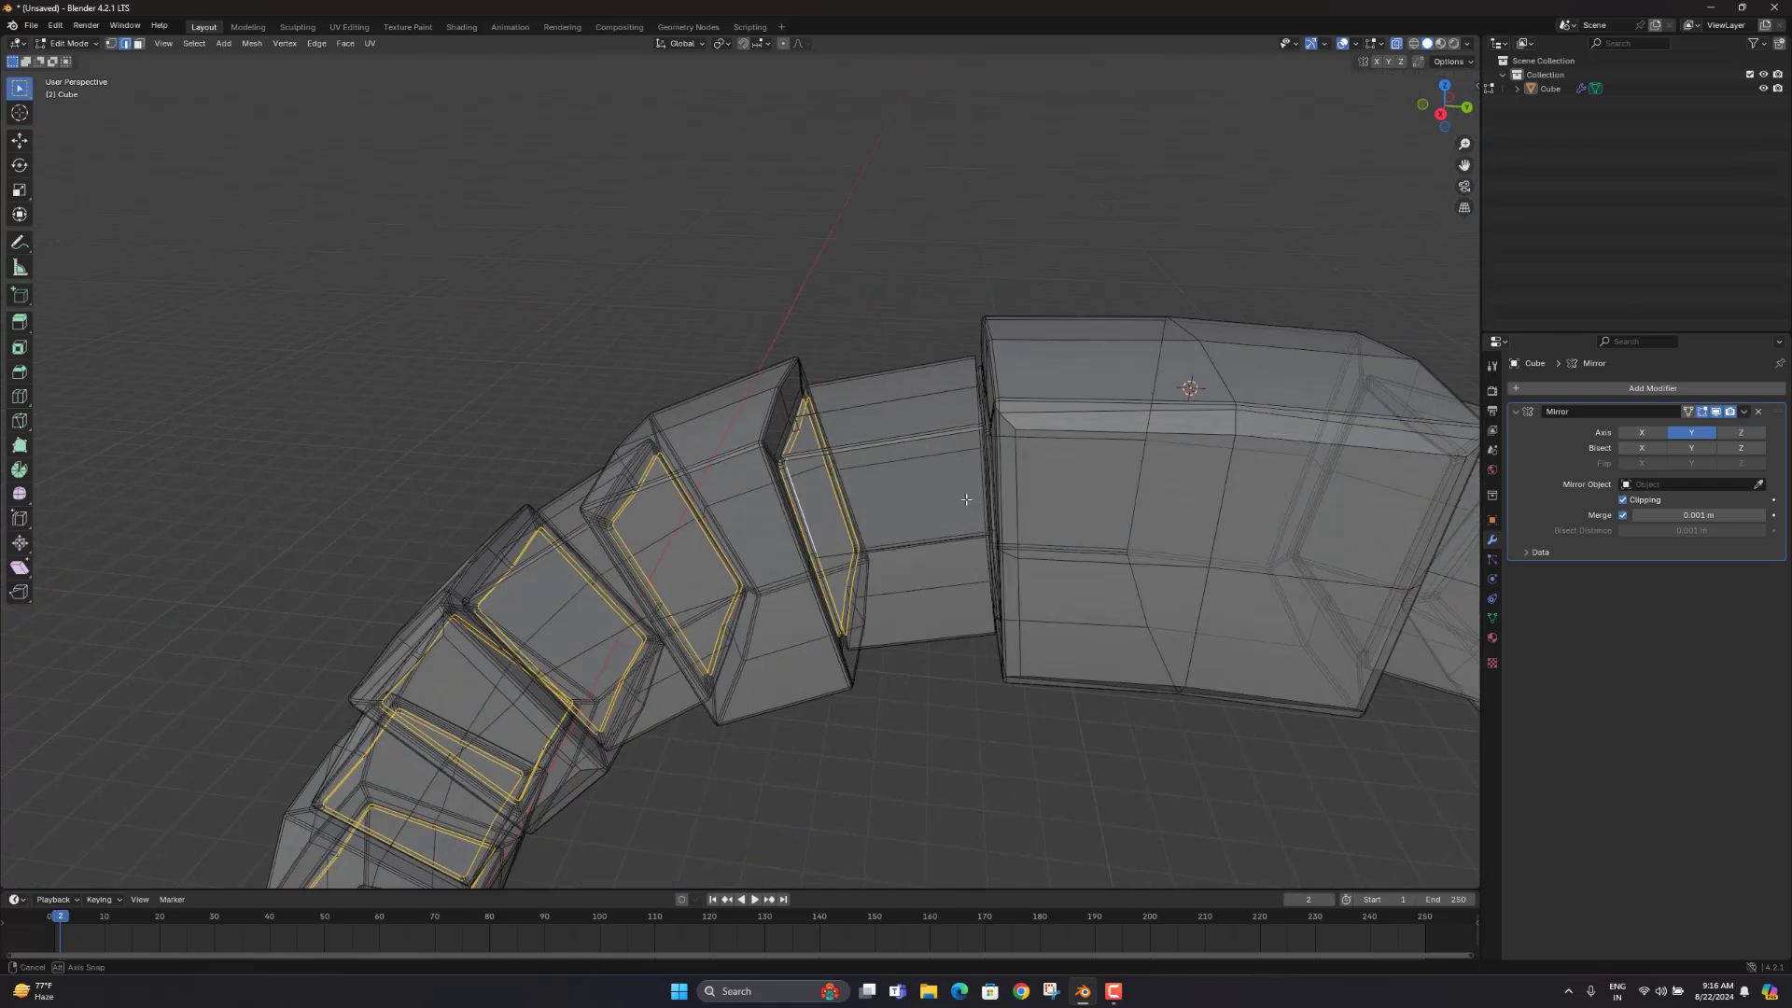
Step: Add both inner edge loops of the joint between the eighth block and the keystone to the selection
scroll(696, 585, "up", 8)
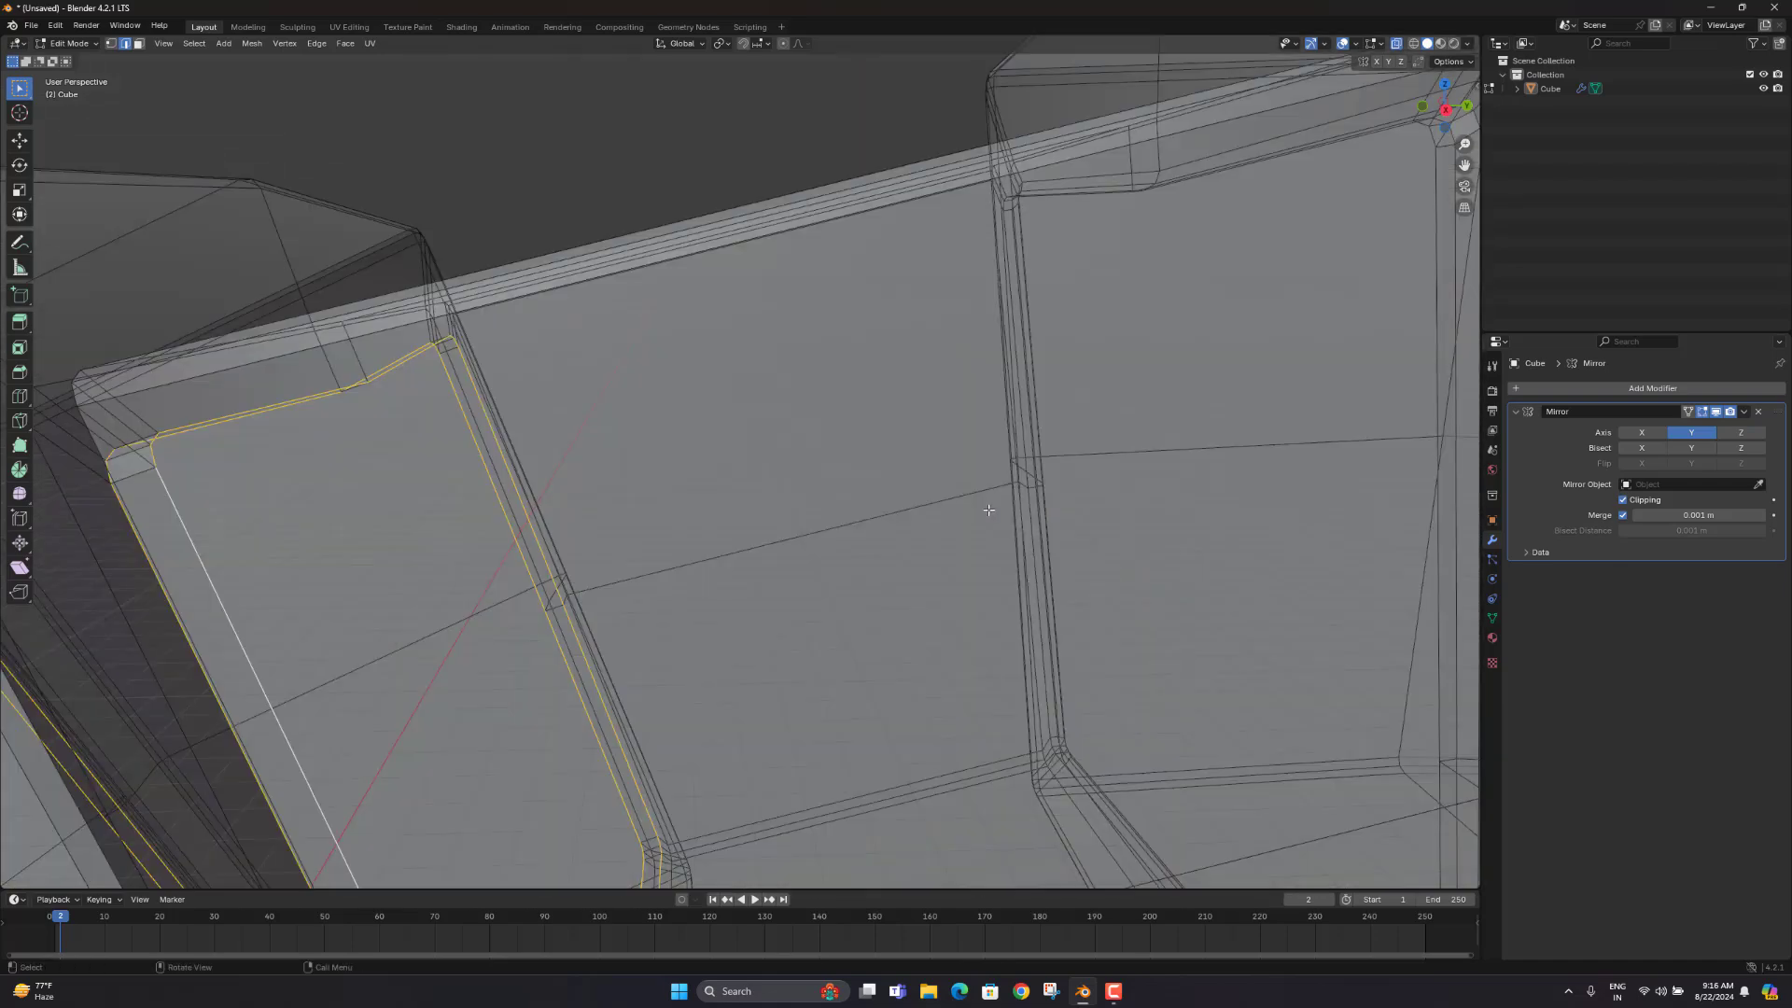
middle_click_drag(864, 397, 870, 394)
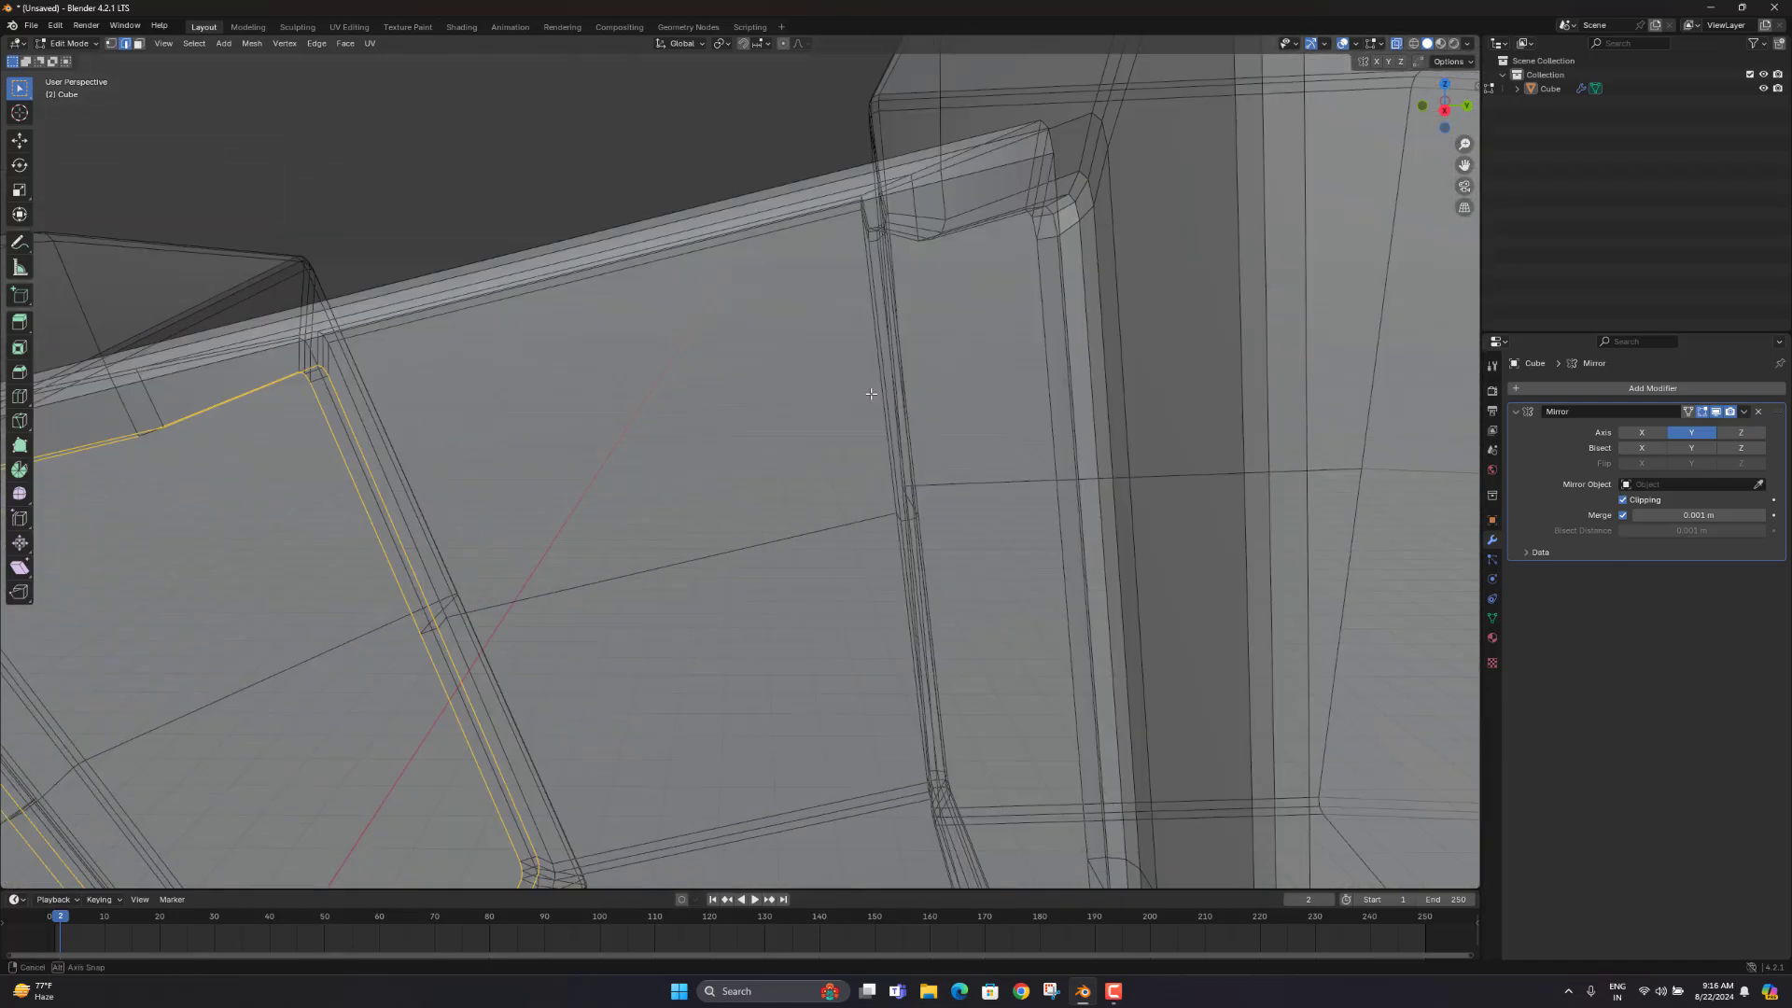
middle_click_drag(999, 362, 848, 388)
mouse_move(708, 416)
middle_mouse_down()
mouse_move(683, 461)
mouse_move(682, 423)
middle_mouse_up()
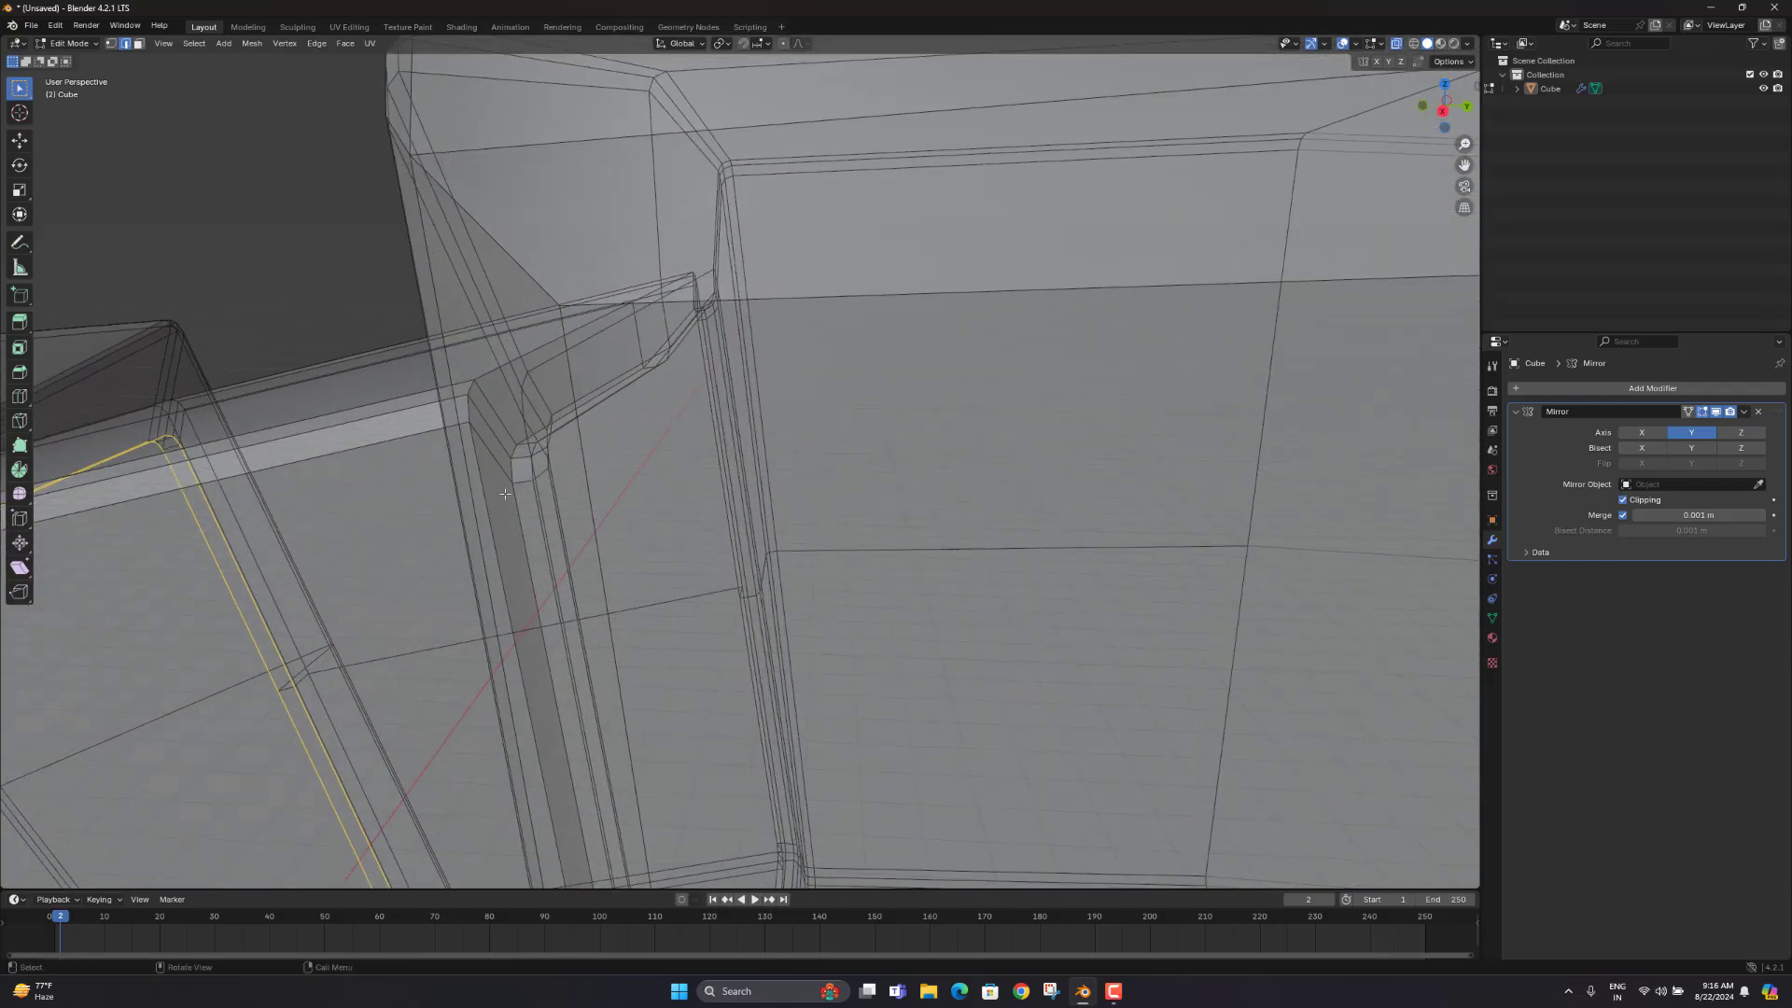
middle_click_drag(518, 516, 615, 485)
scroll(991, 546, "down", 3)
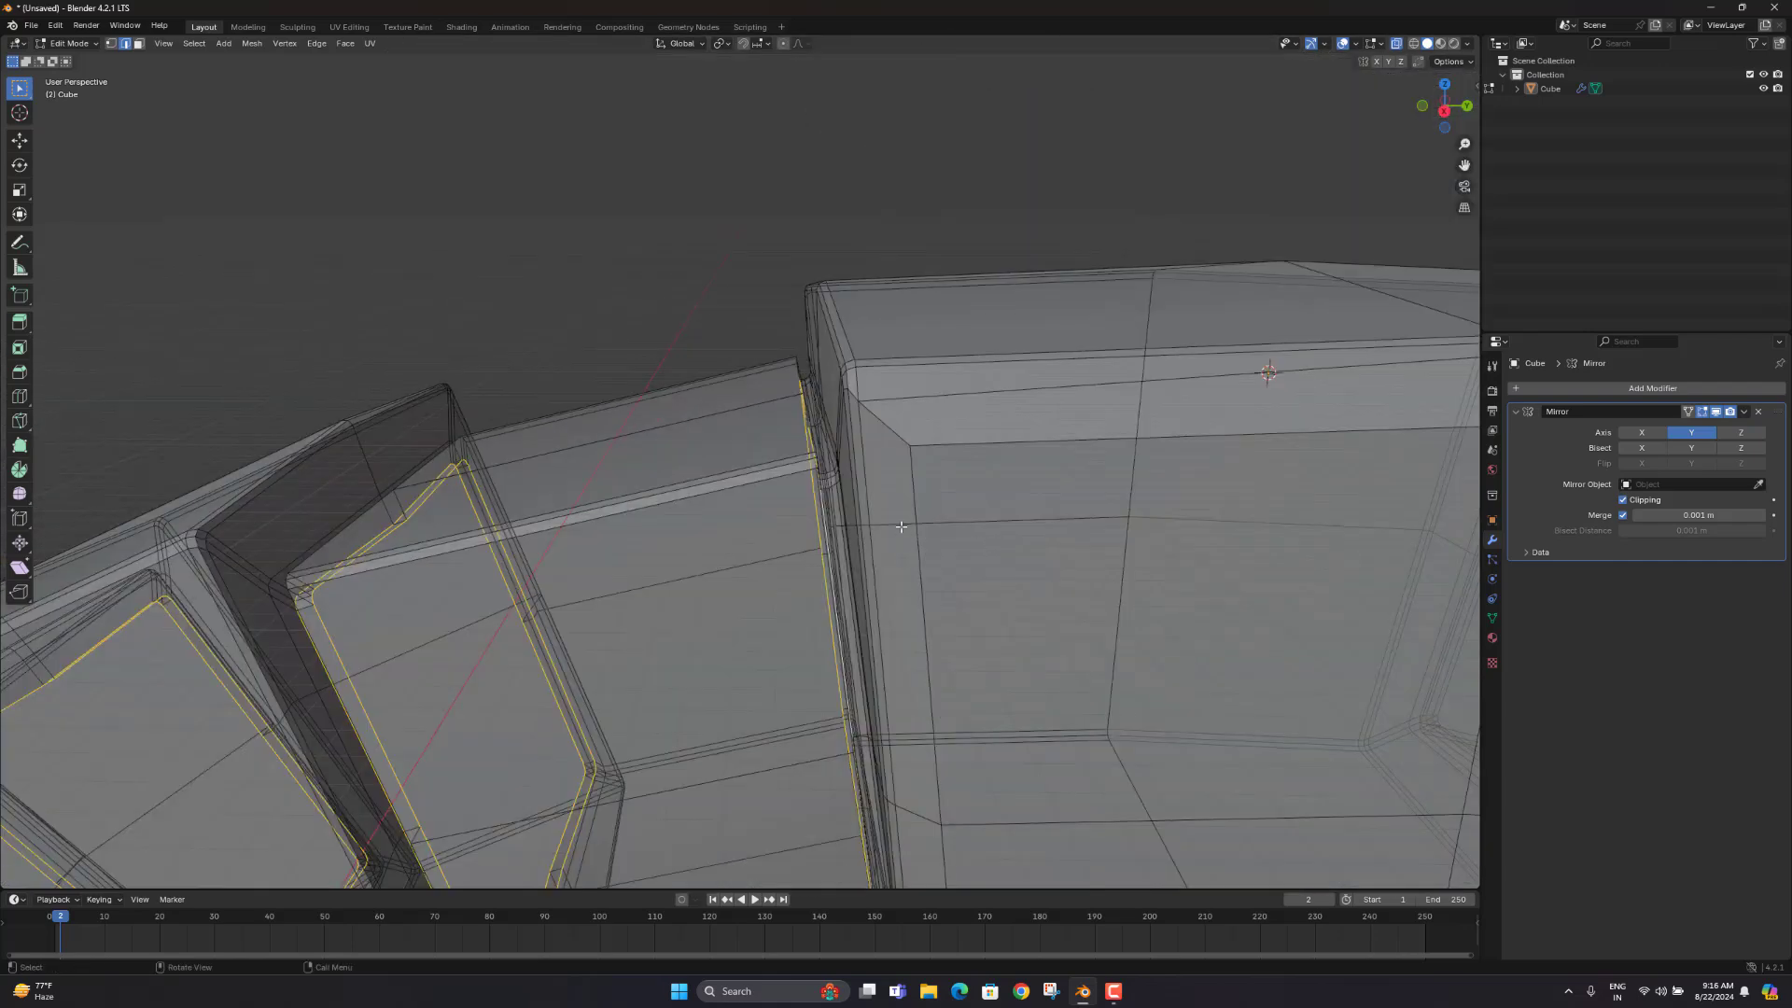
middle_click_drag(900, 526, 906, 526)
scroll(954, 496, "down", 7)
scroll(950, 496, "up", 5)
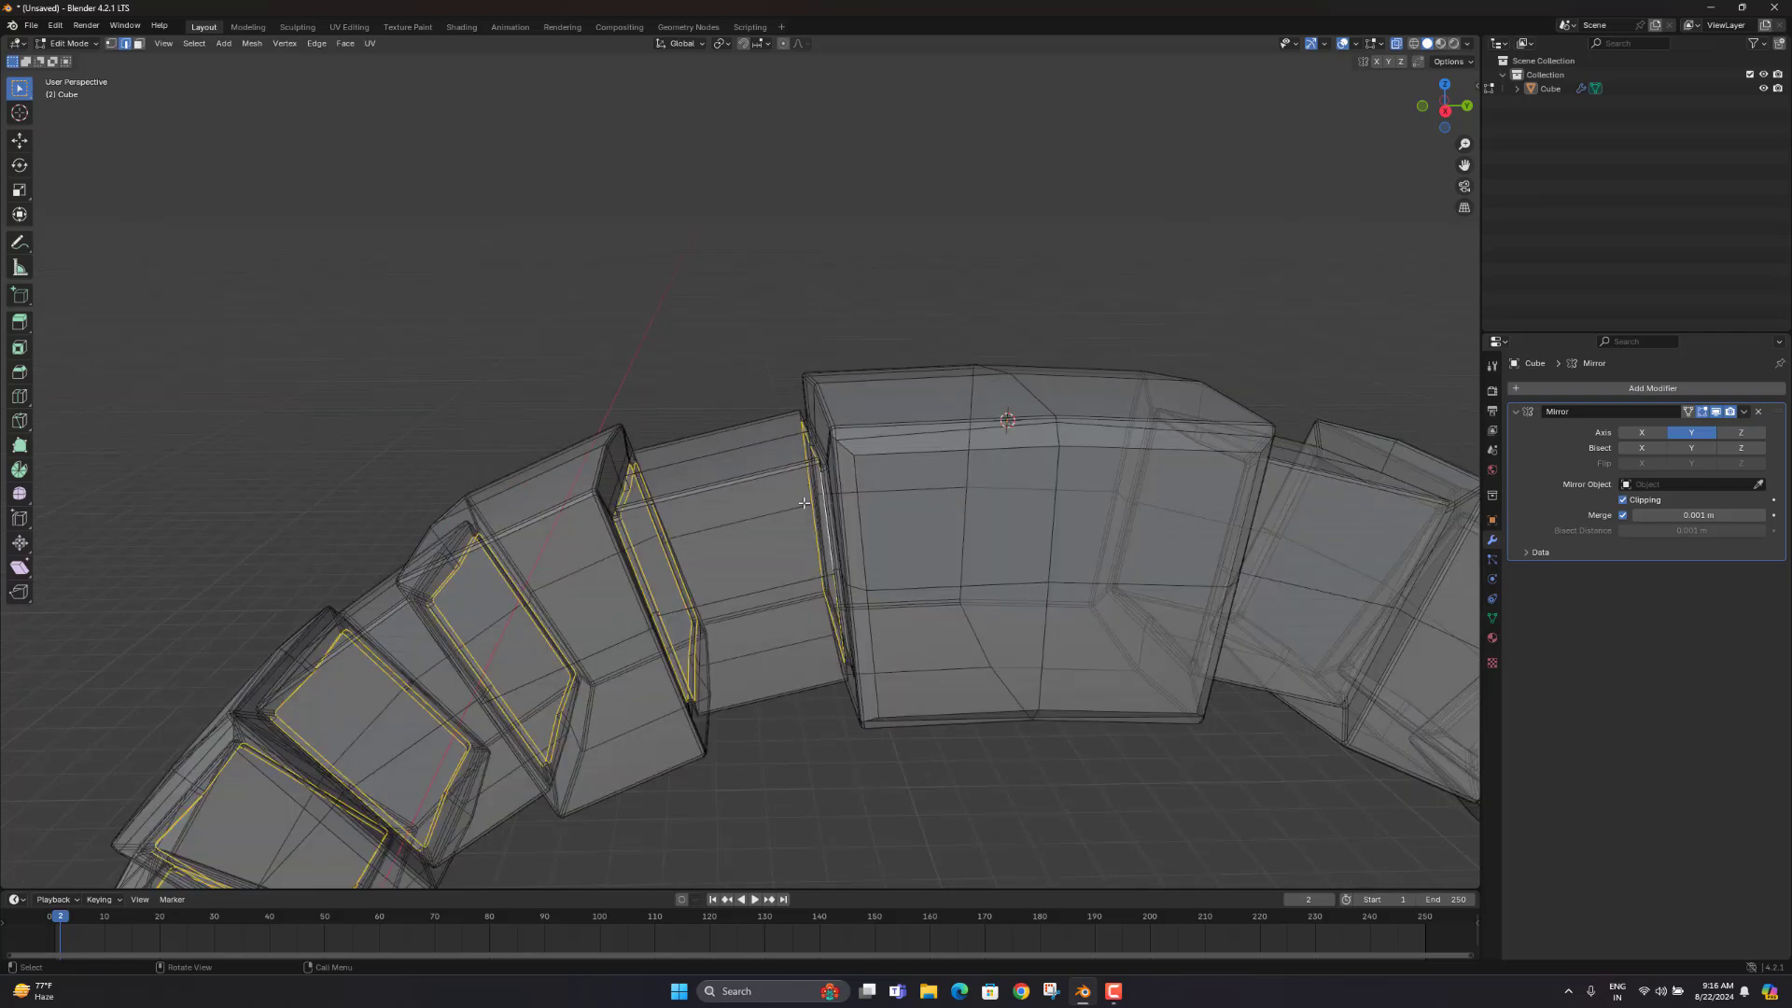
scroll(805, 503, "down", 8)
middle_click_drag(792, 552, 763, 483)
scroll(751, 474, "up", 8)
scroll(763, 483, "up", 6)
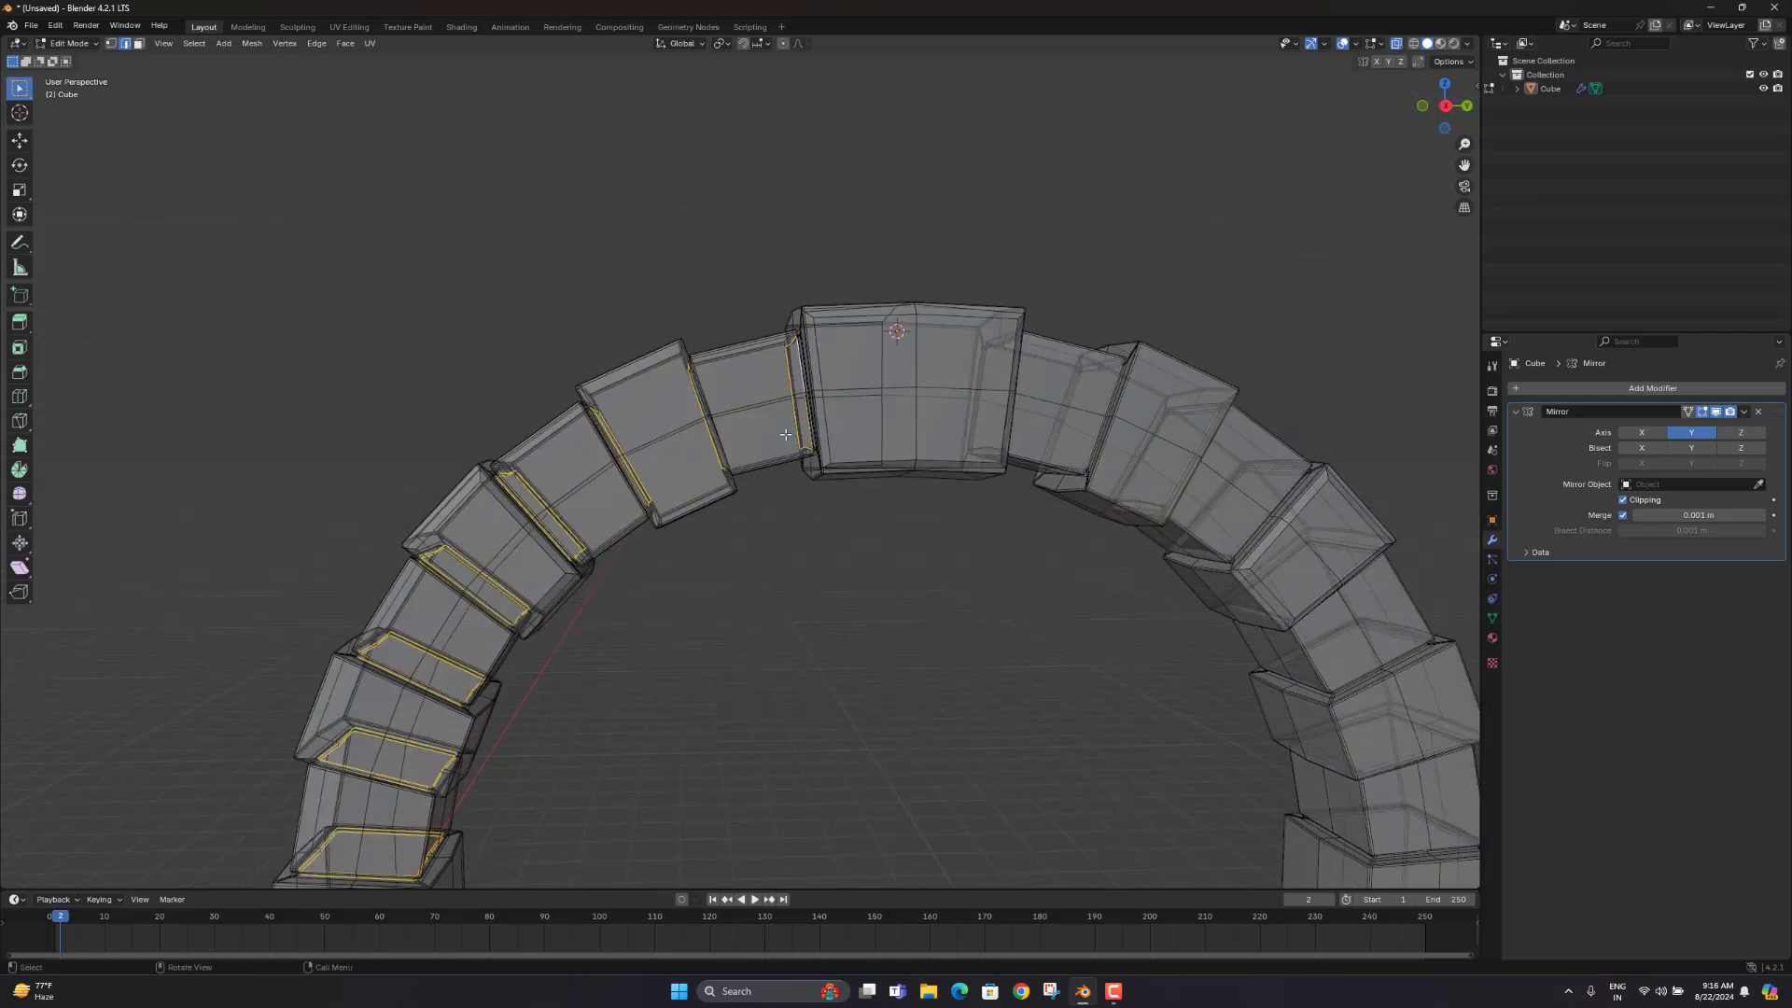
scroll(784, 461, "up", 5)
scroll(609, 530, "up", 2)
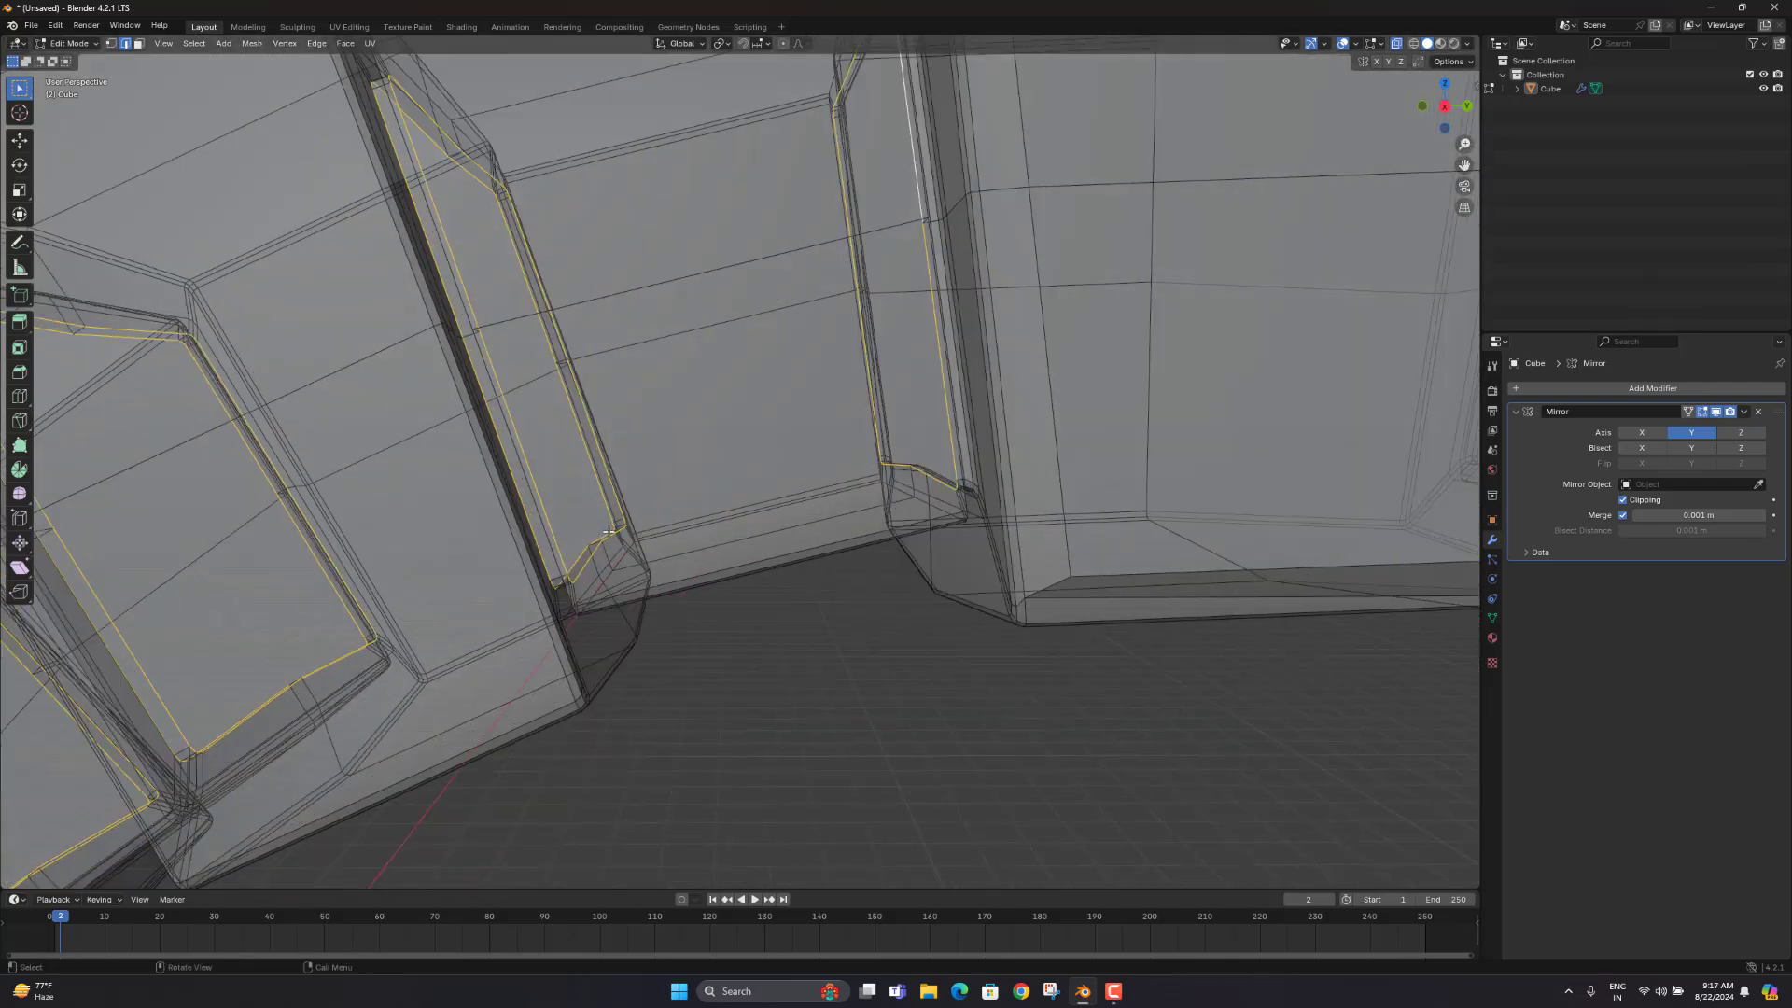
Step: Bevel all selected joint edge loops with an offset of about 0.0084 m and 2 segments, and leave Edit Mode
key("ctrl+b")
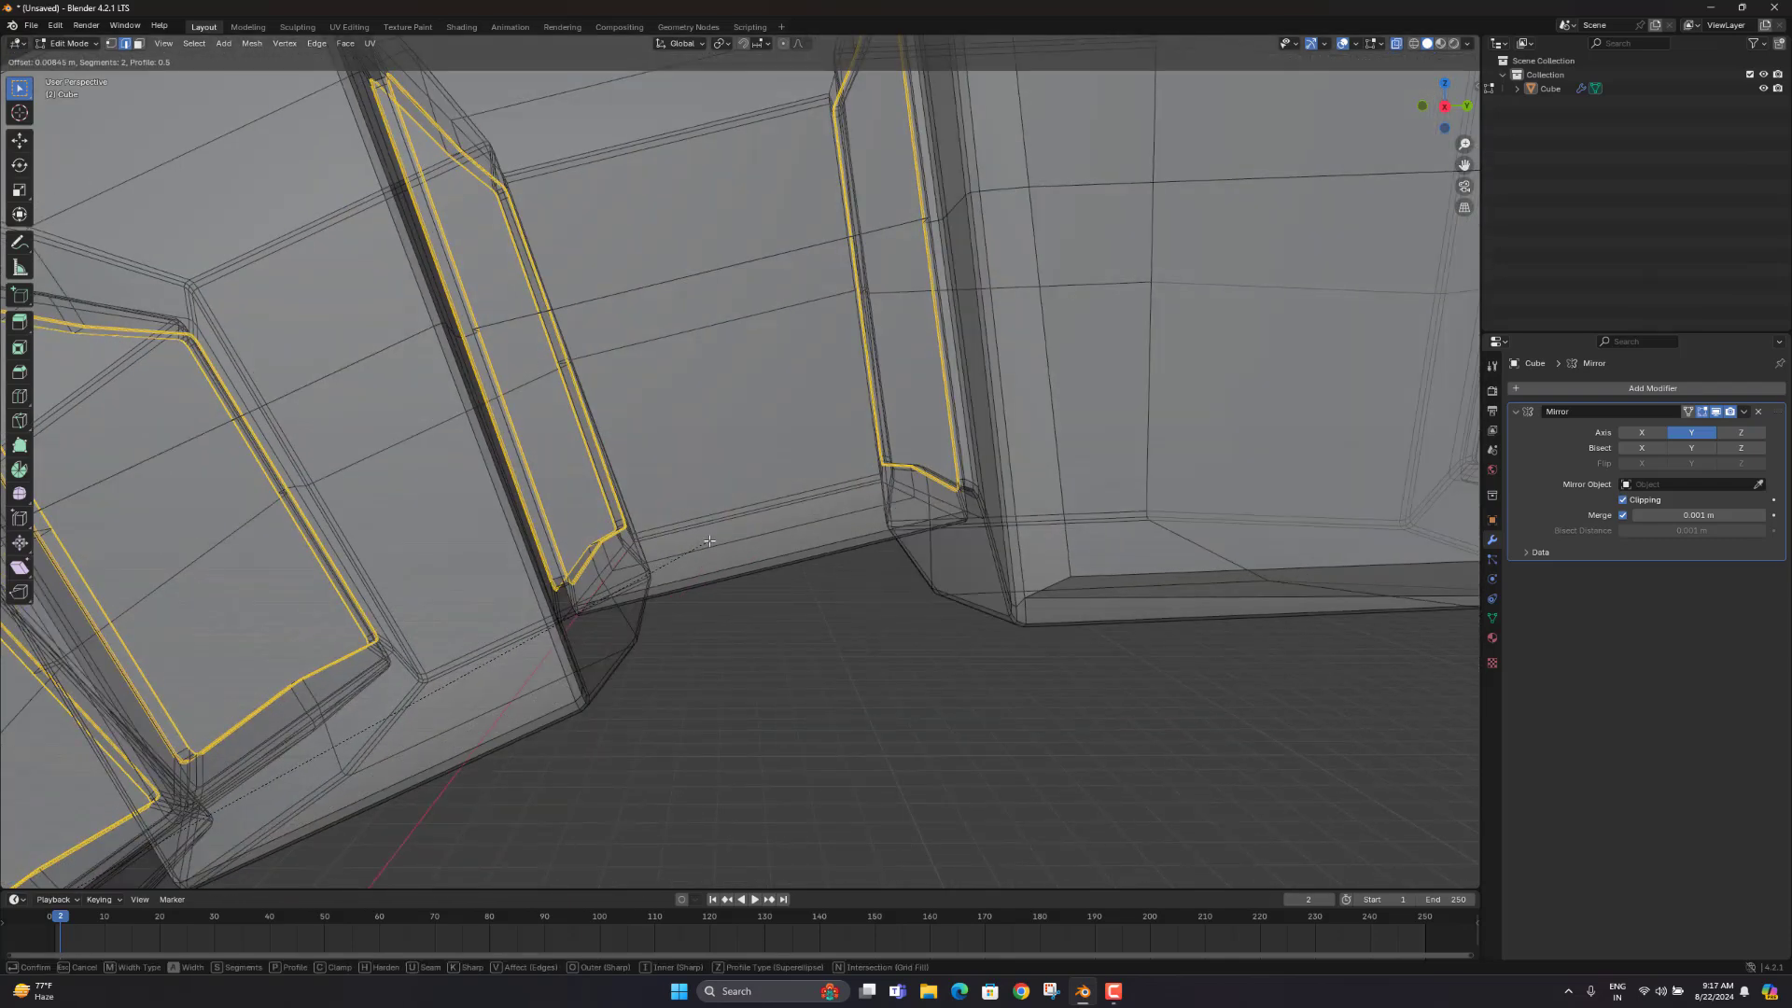
scroll(710, 540, "down", 10)
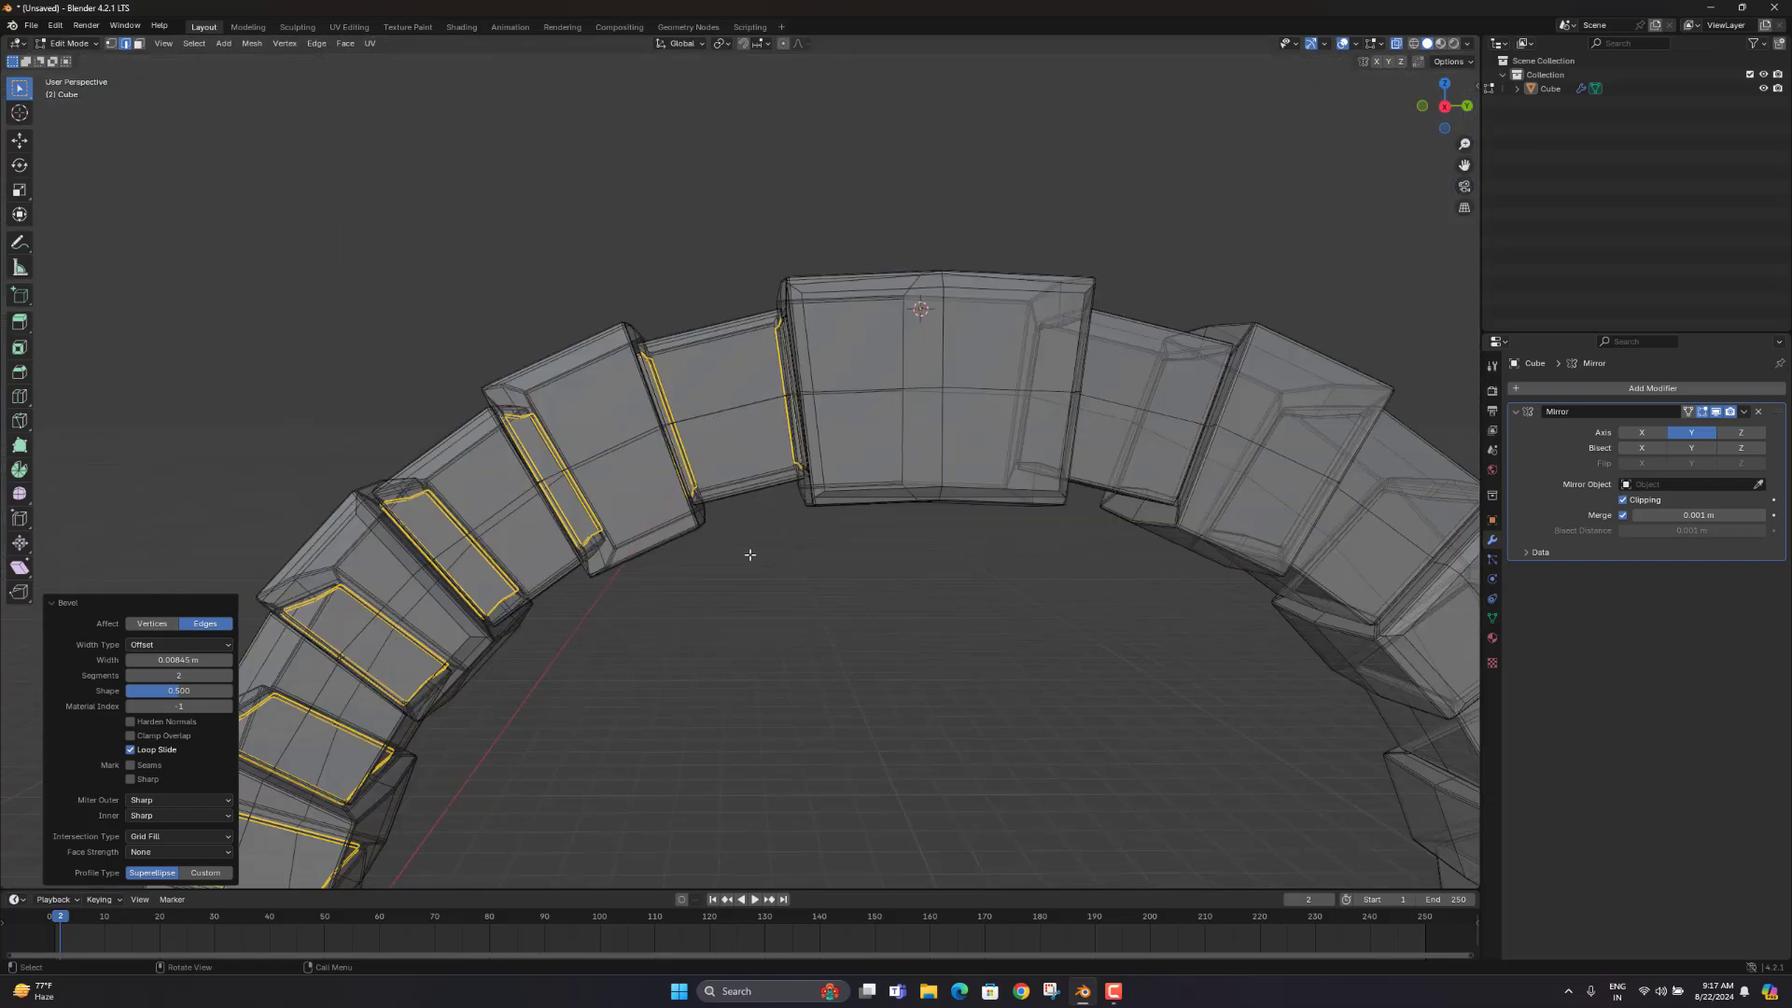
scroll(747, 552, "down", 4)
middle_click_drag(768, 560, 480, 560)
key("Tab")
scroll(495, 530, "up", 3)
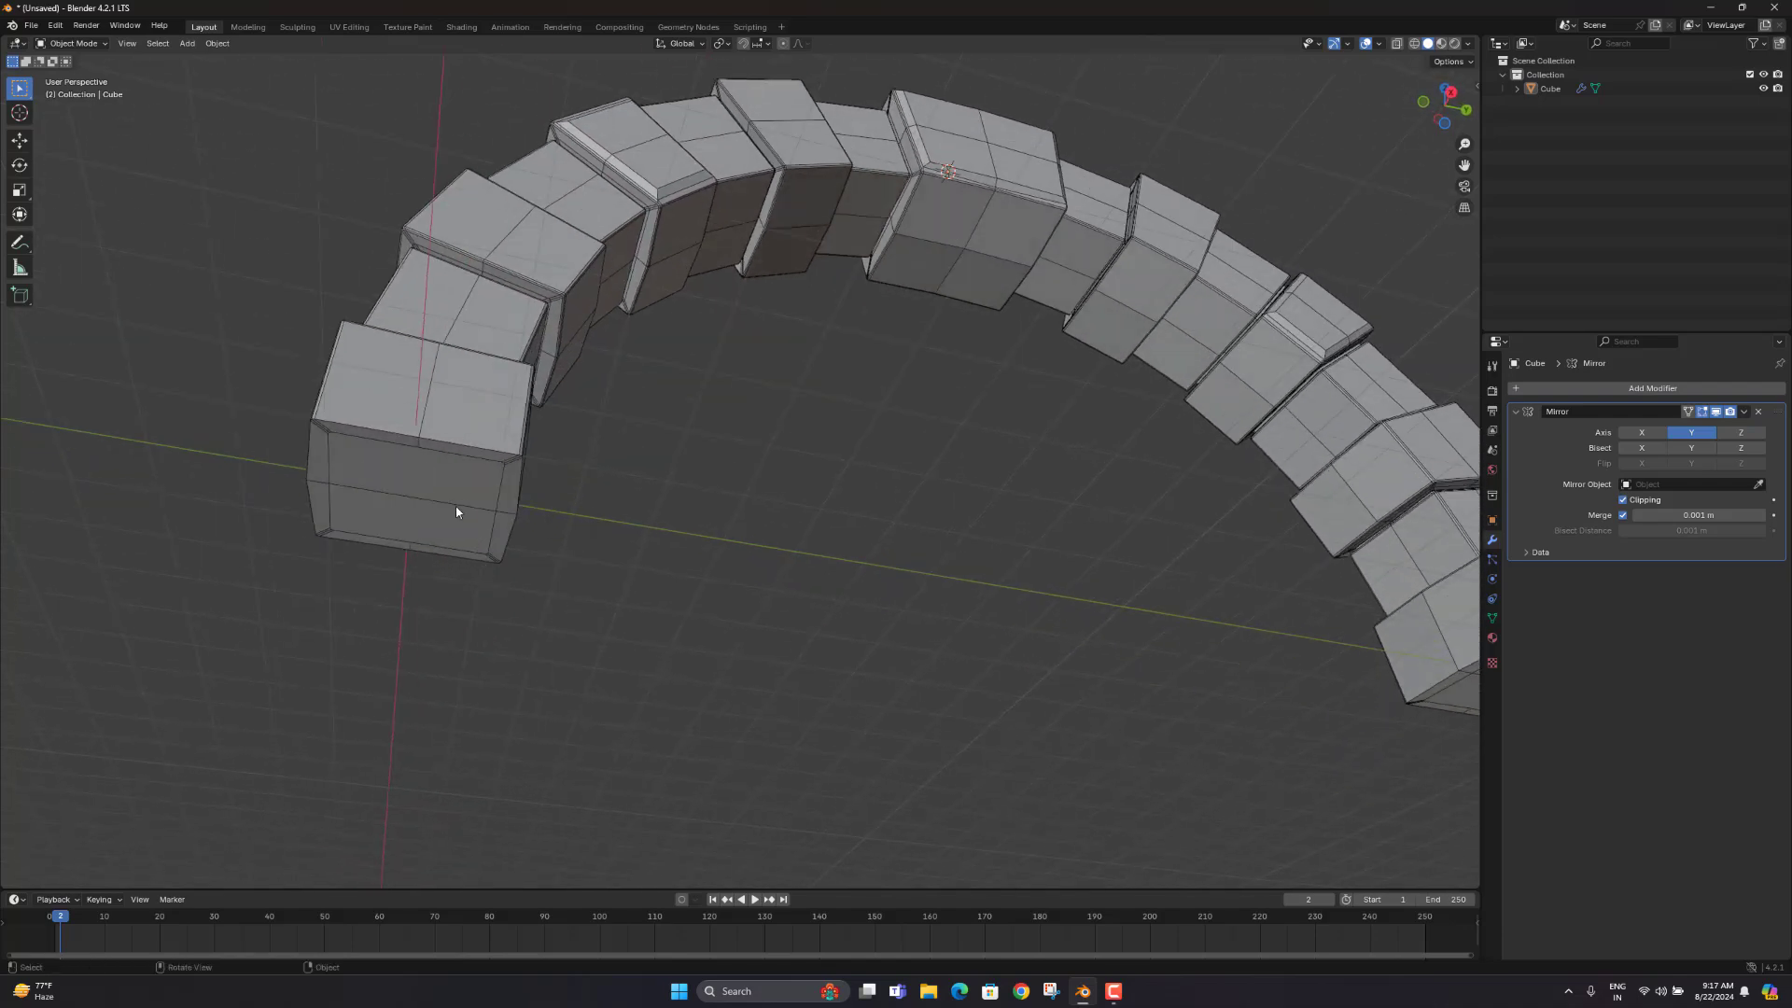
Step: Select the two large underside faces of the base block and the narrow faces bordering them in Edit Mode
key("Tab")
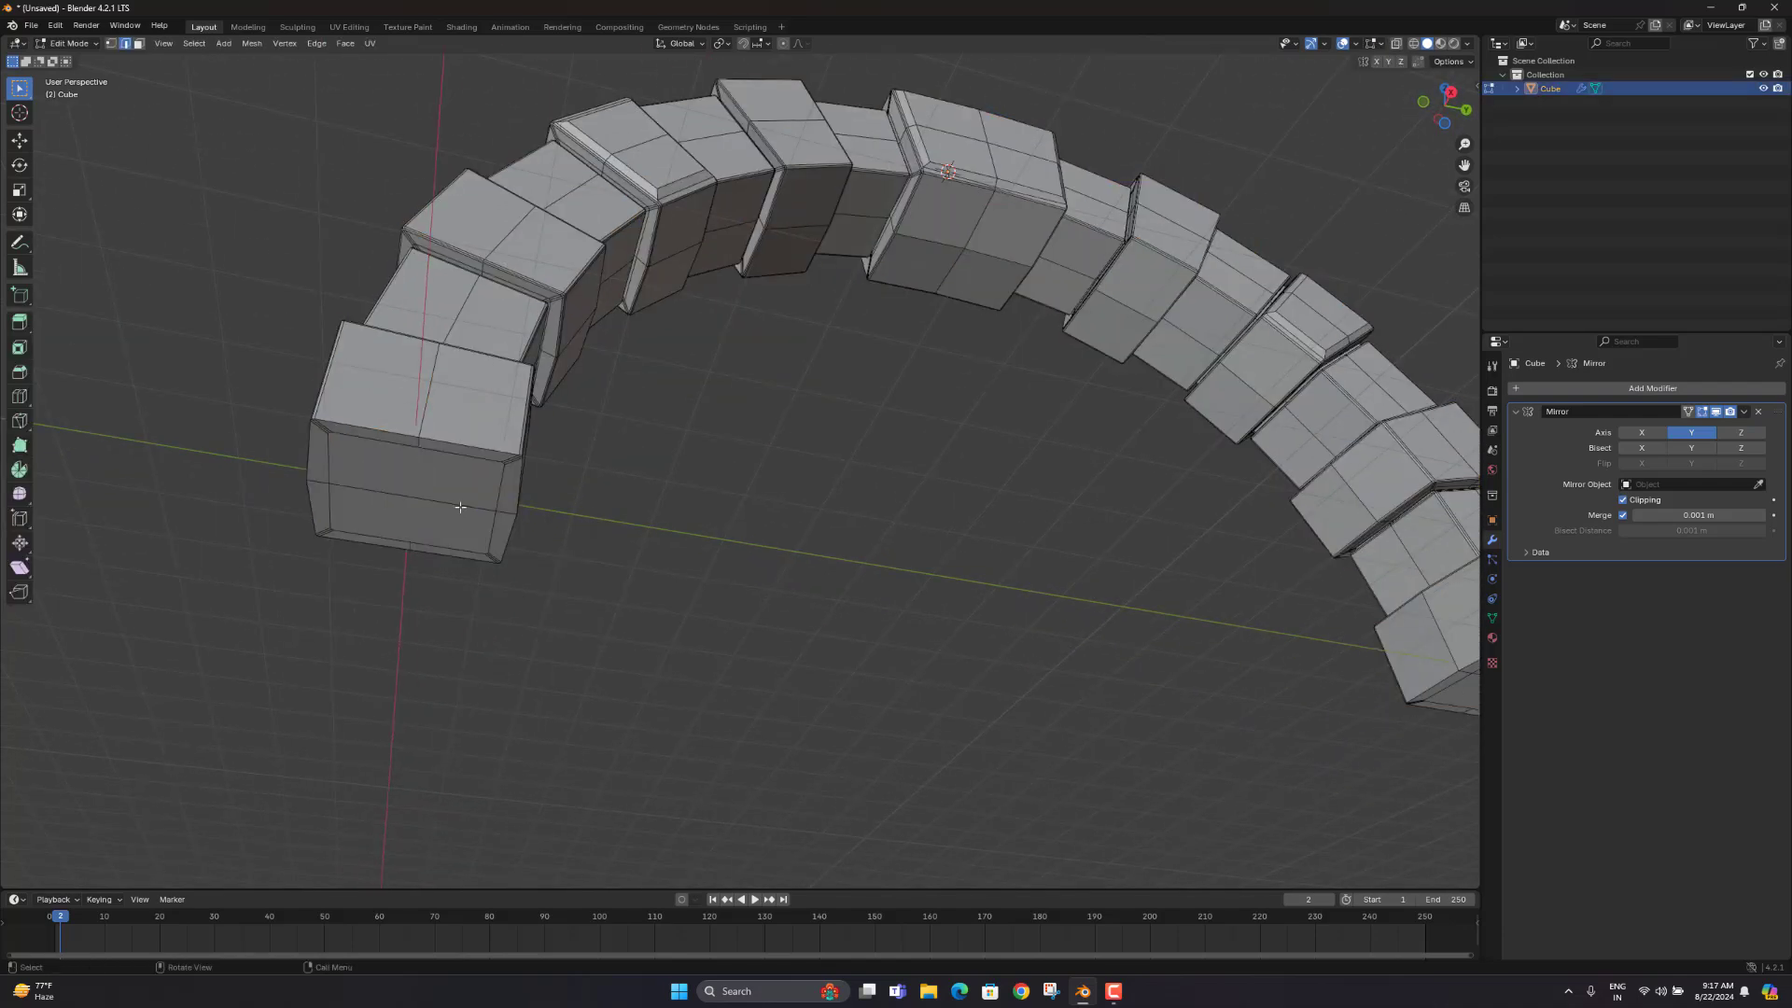
key("Tab")
key("Tab")
left_click(450, 483)
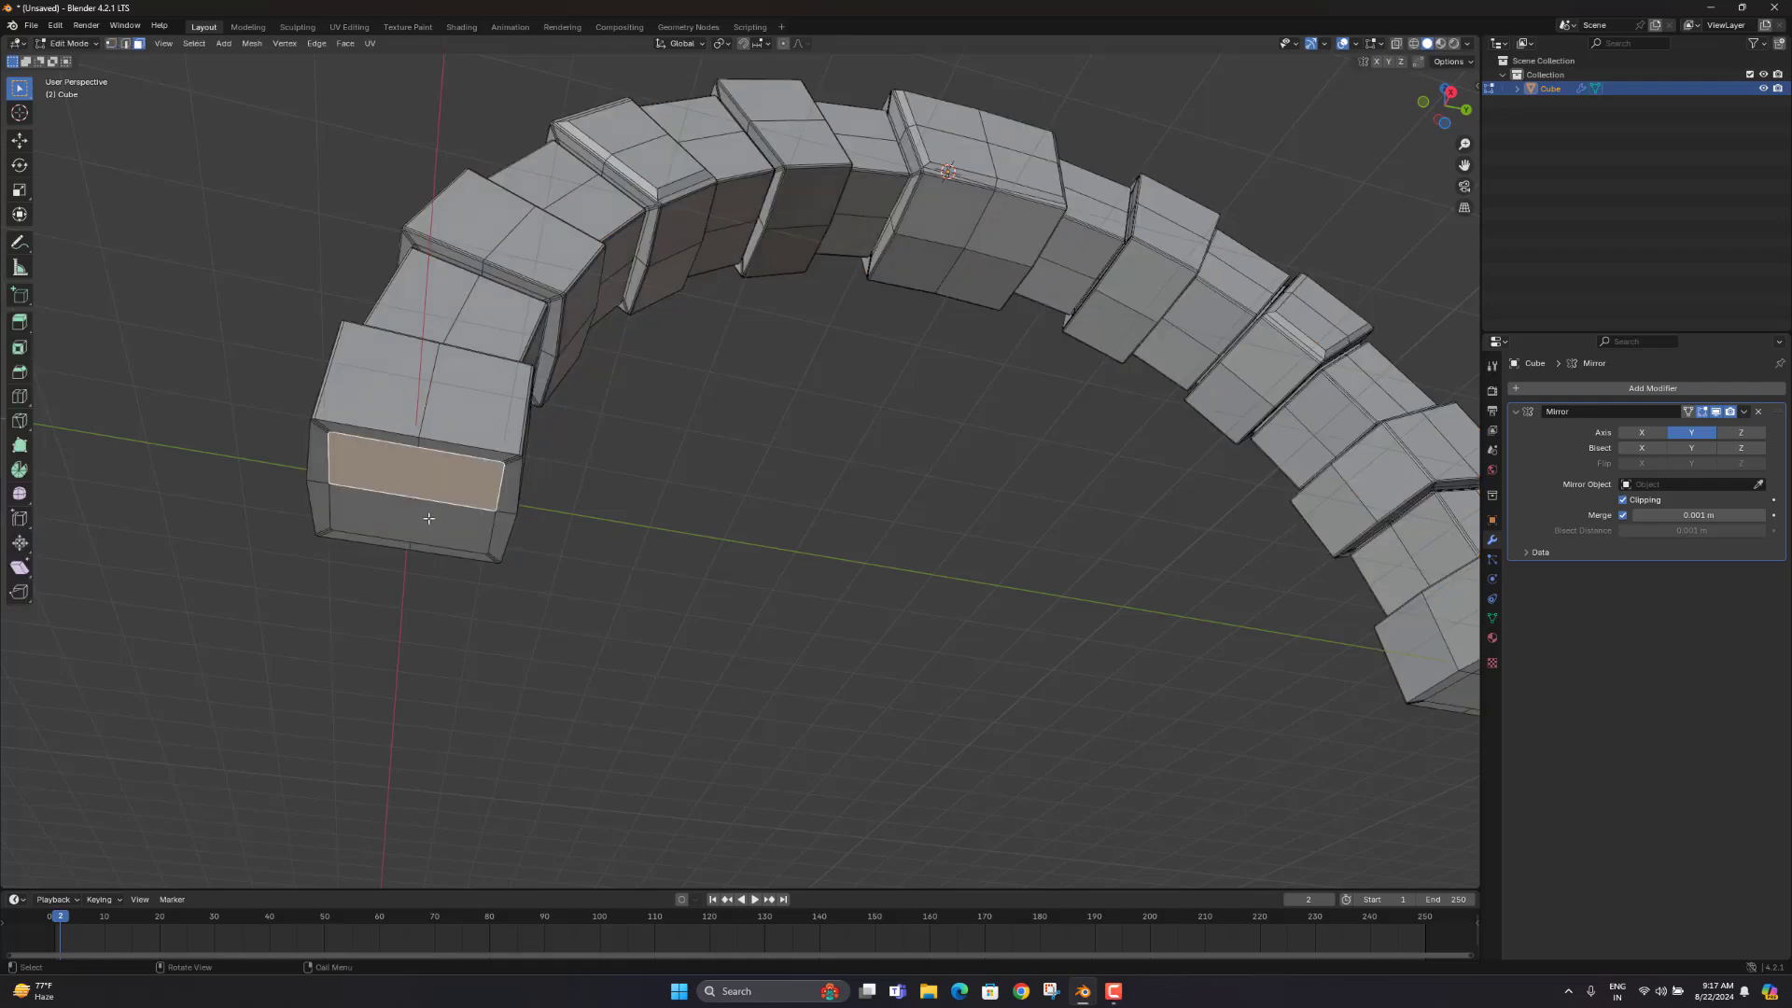
left_click(381, 538, "shift")
left_click(363, 538, "shift")
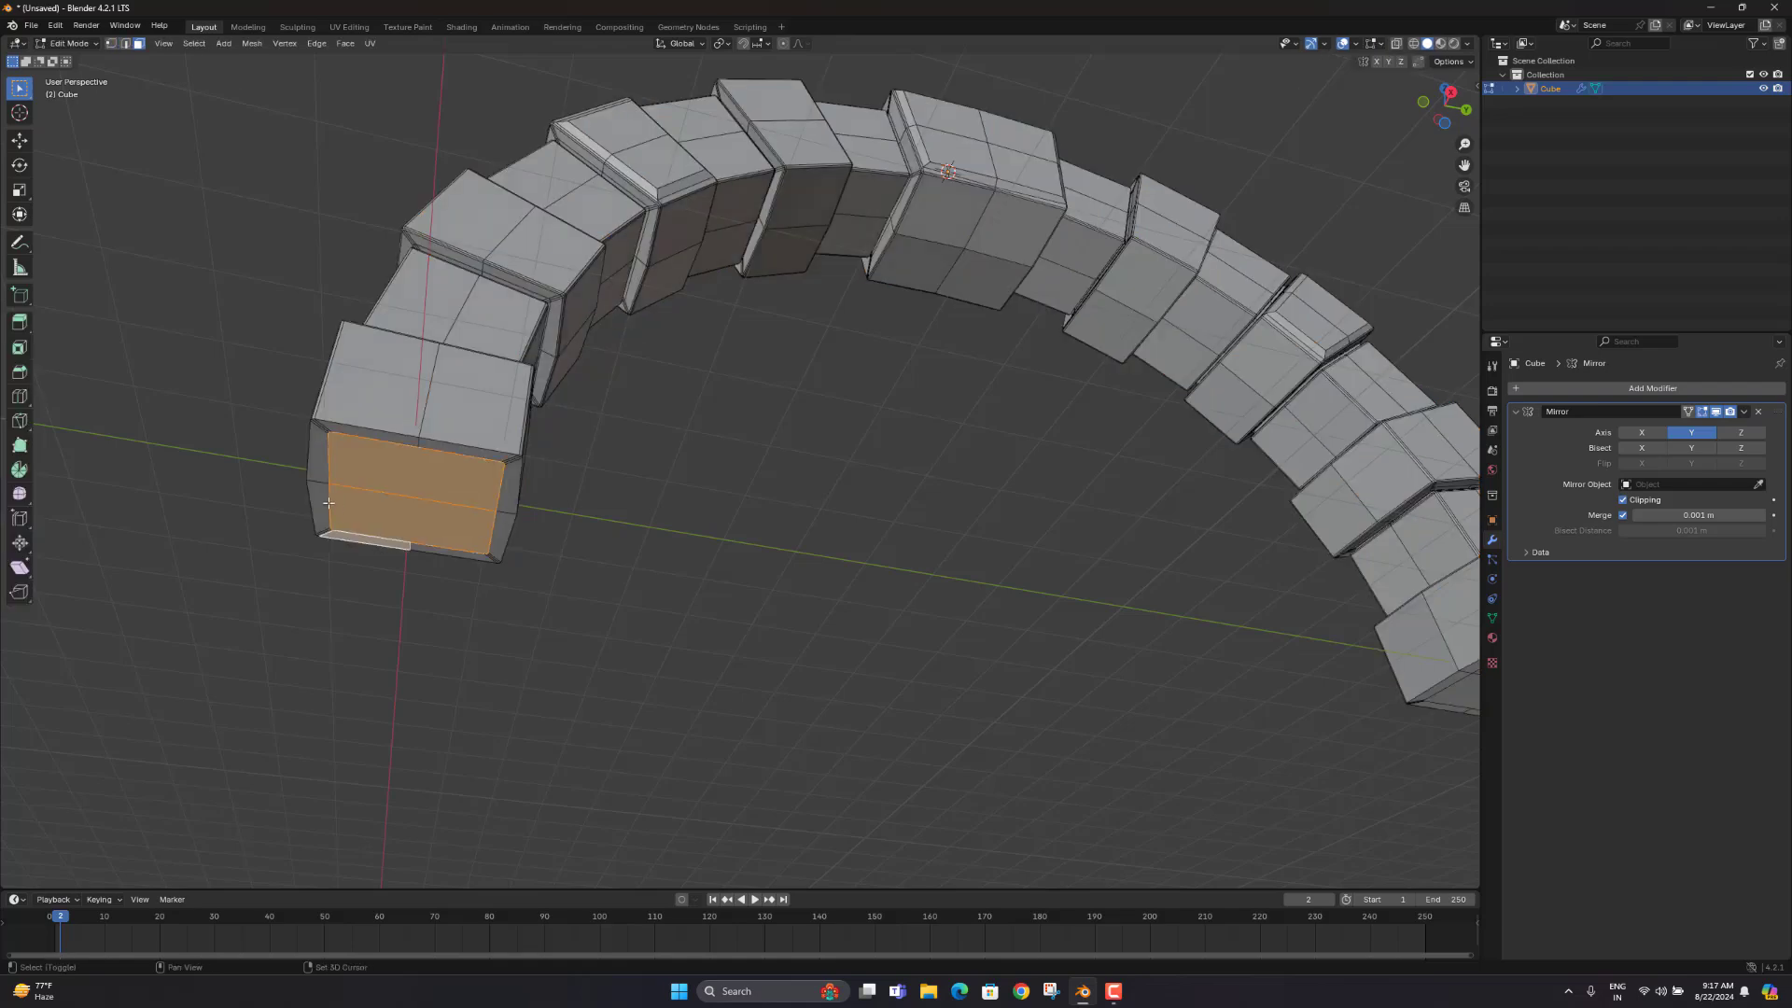
middle_click_drag(328, 502, 373, 500)
scroll(401, 499, "down", 3)
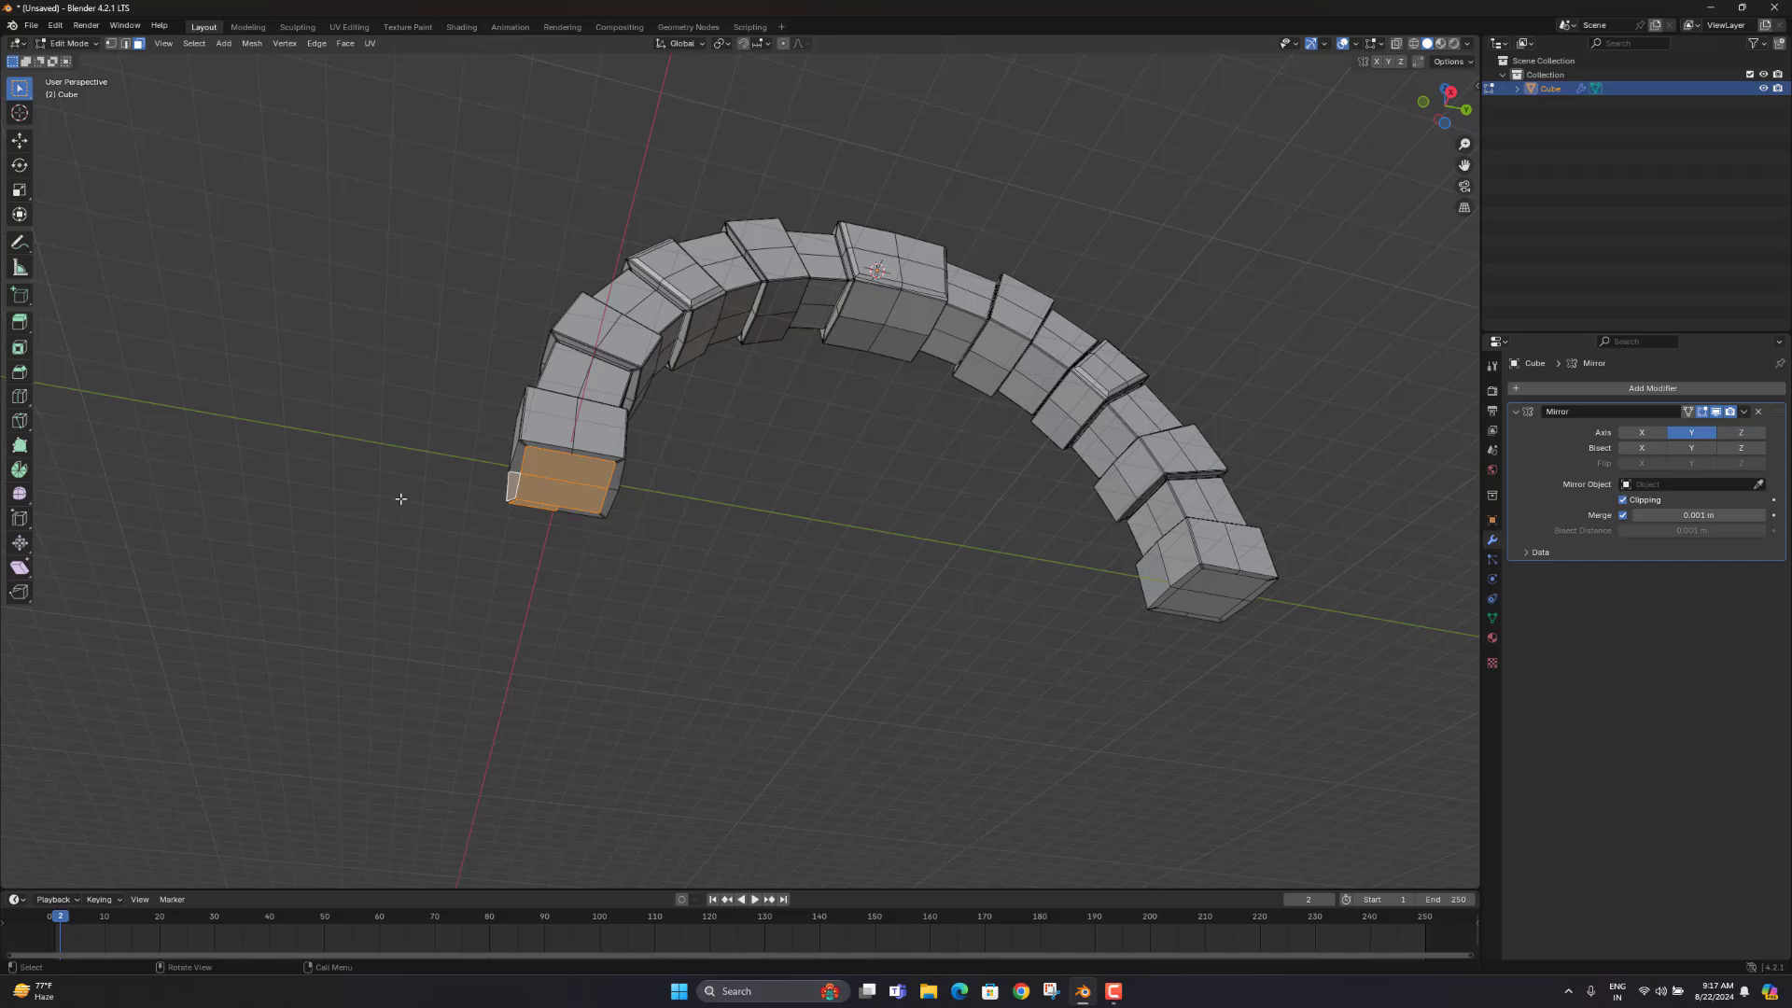
Step: Box-select all faces along the underside of the arch's feet in the right orthographic view with X-ray enabled
key("KP_3")
key("alt+z")
left_click_drag(655, 745, 462, 686)
left_click_drag(1129, 729, 994, 688, "shift")
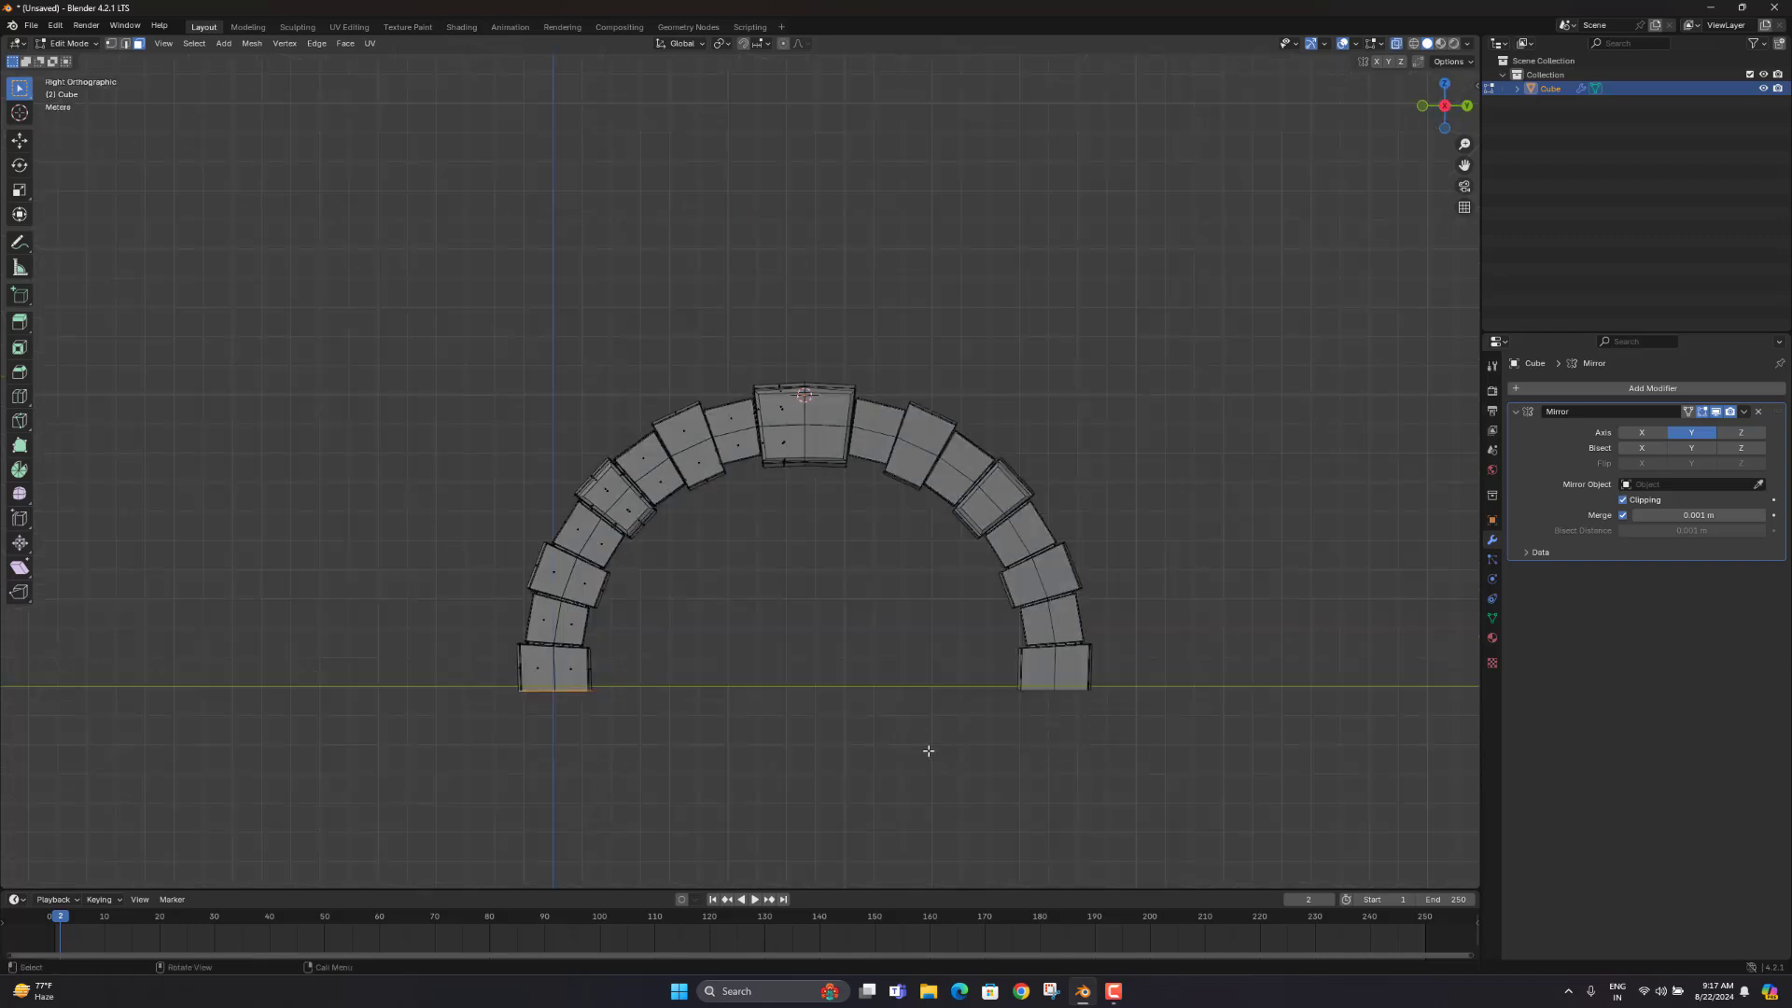
right_click(851, 793)
key("Escape")
Step: Turn off X-ray display and check the shape of the whole arch in Object Mode before resuming mesh editing
middle_click_drag(784, 768, 668, 364)
key("alt+z")
key("Tab")
middle_click_drag(477, 643, 472, 642)
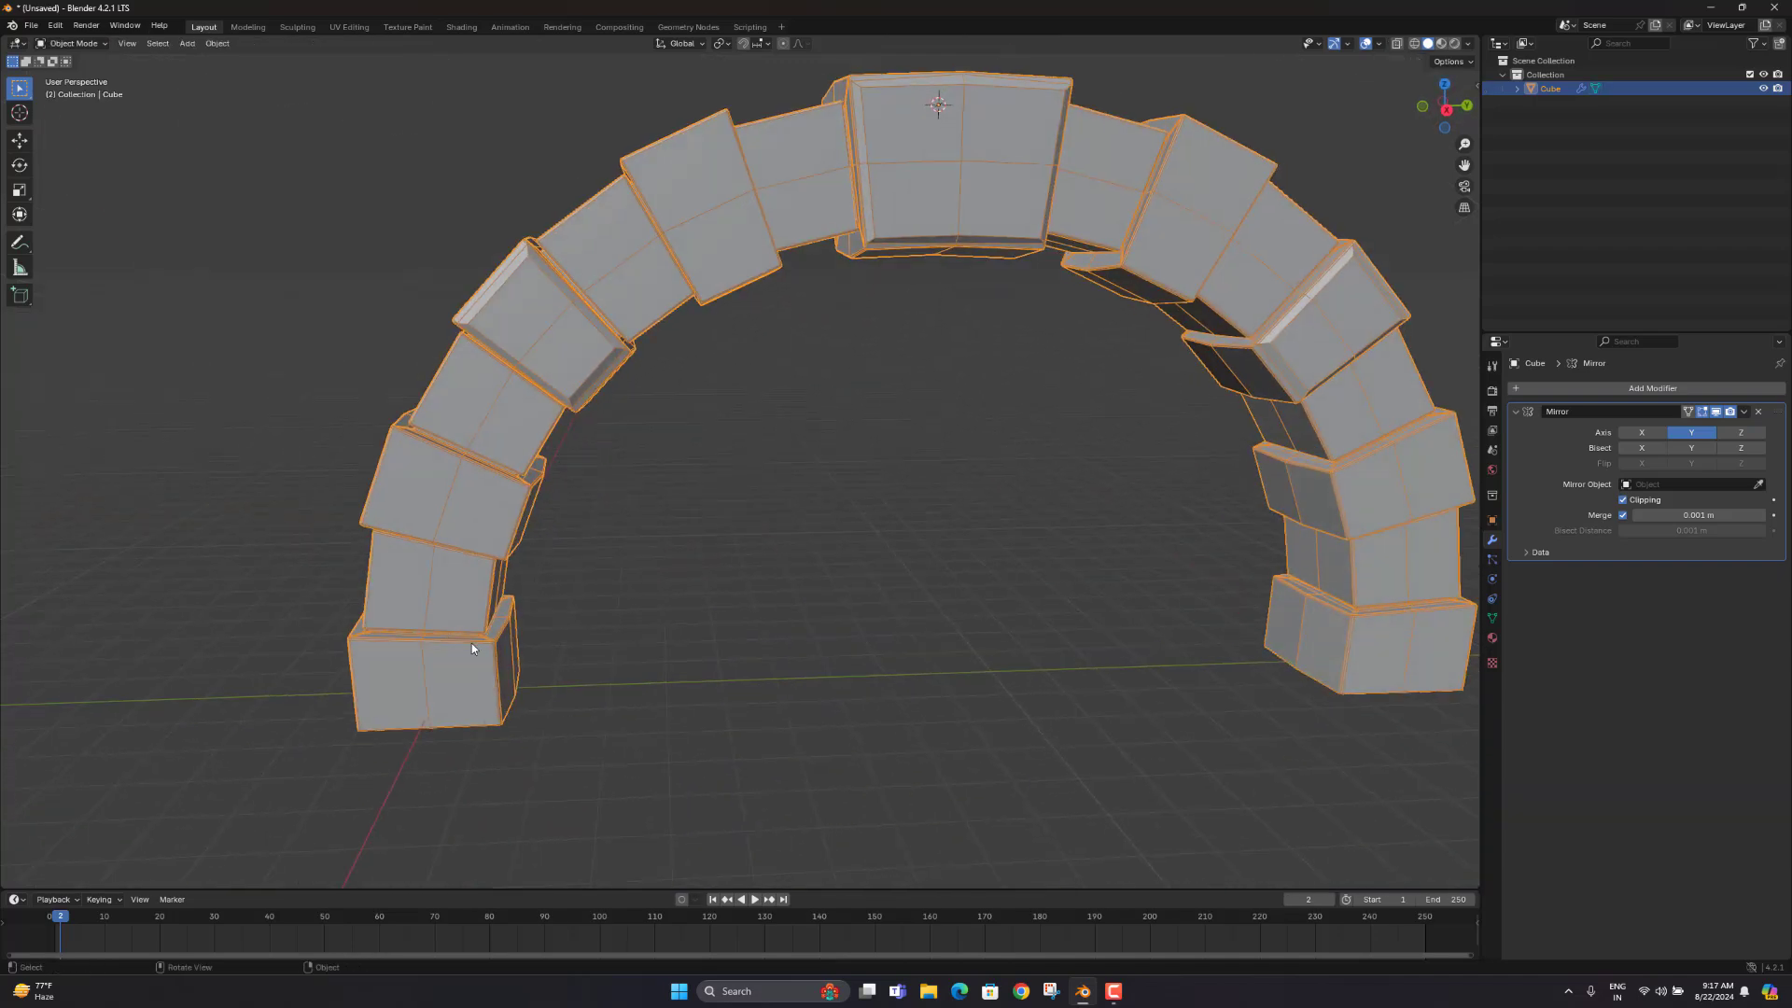
scroll(522, 494, "down", 2)
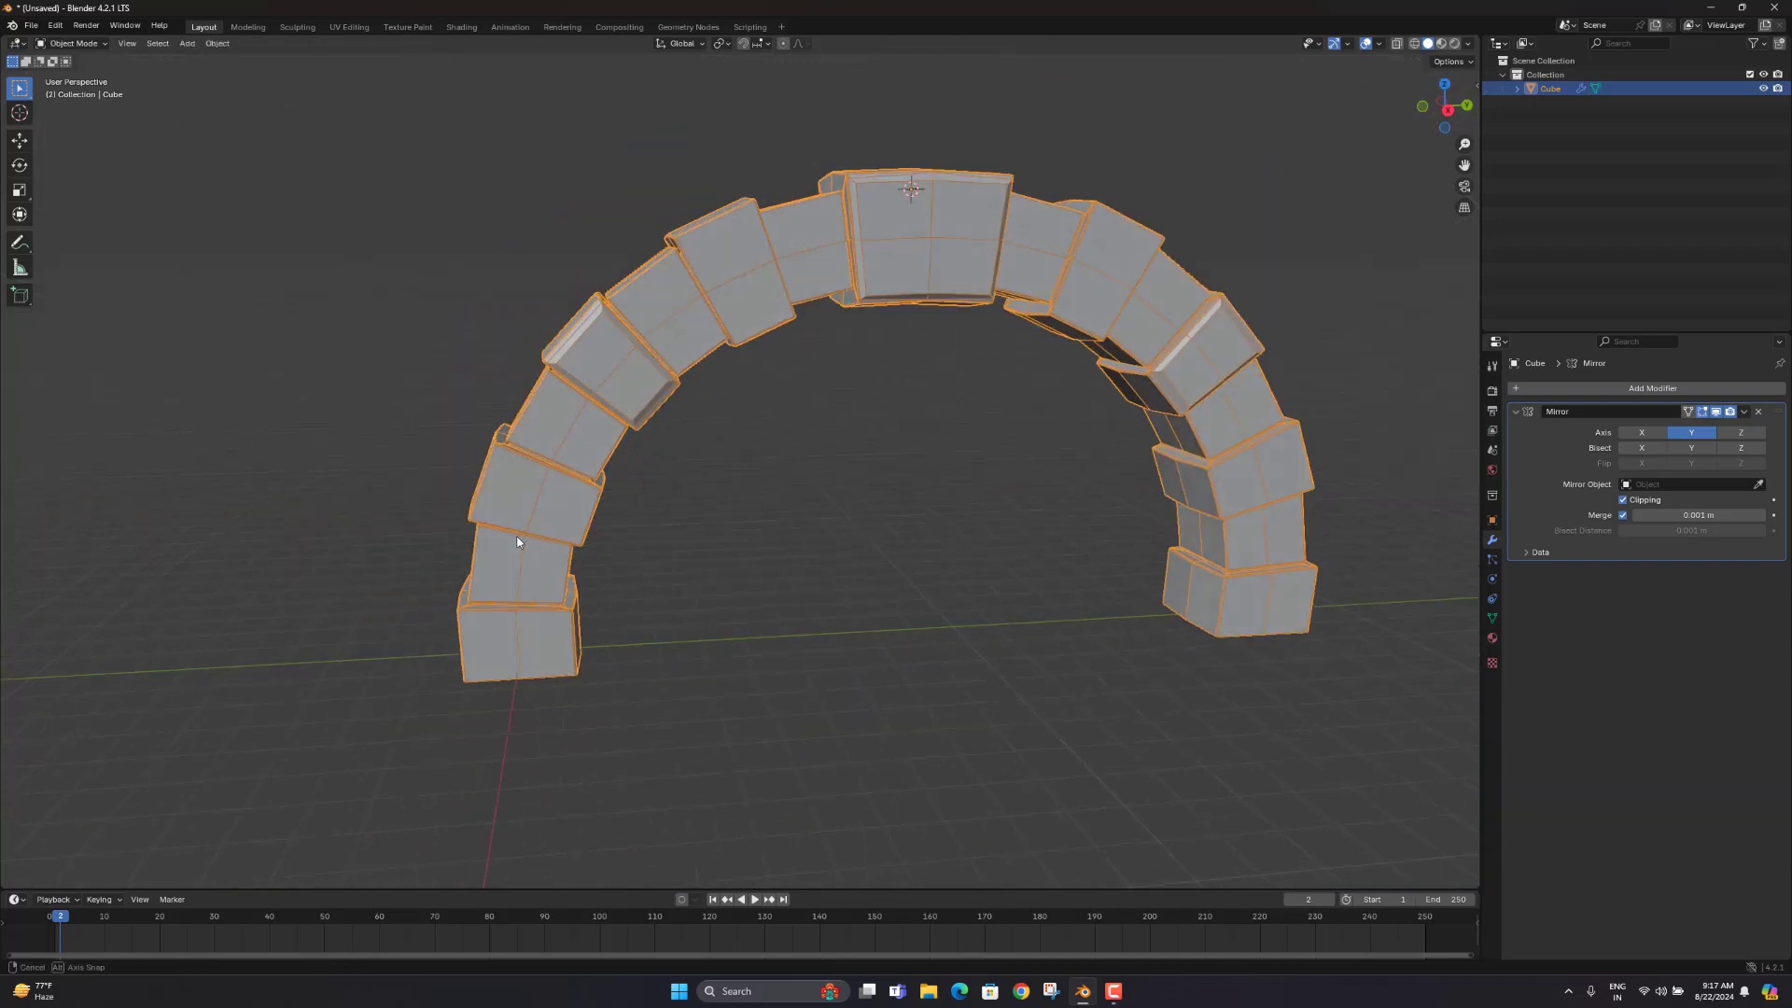
key("Tab")
scroll(525, 493, "up", 2)
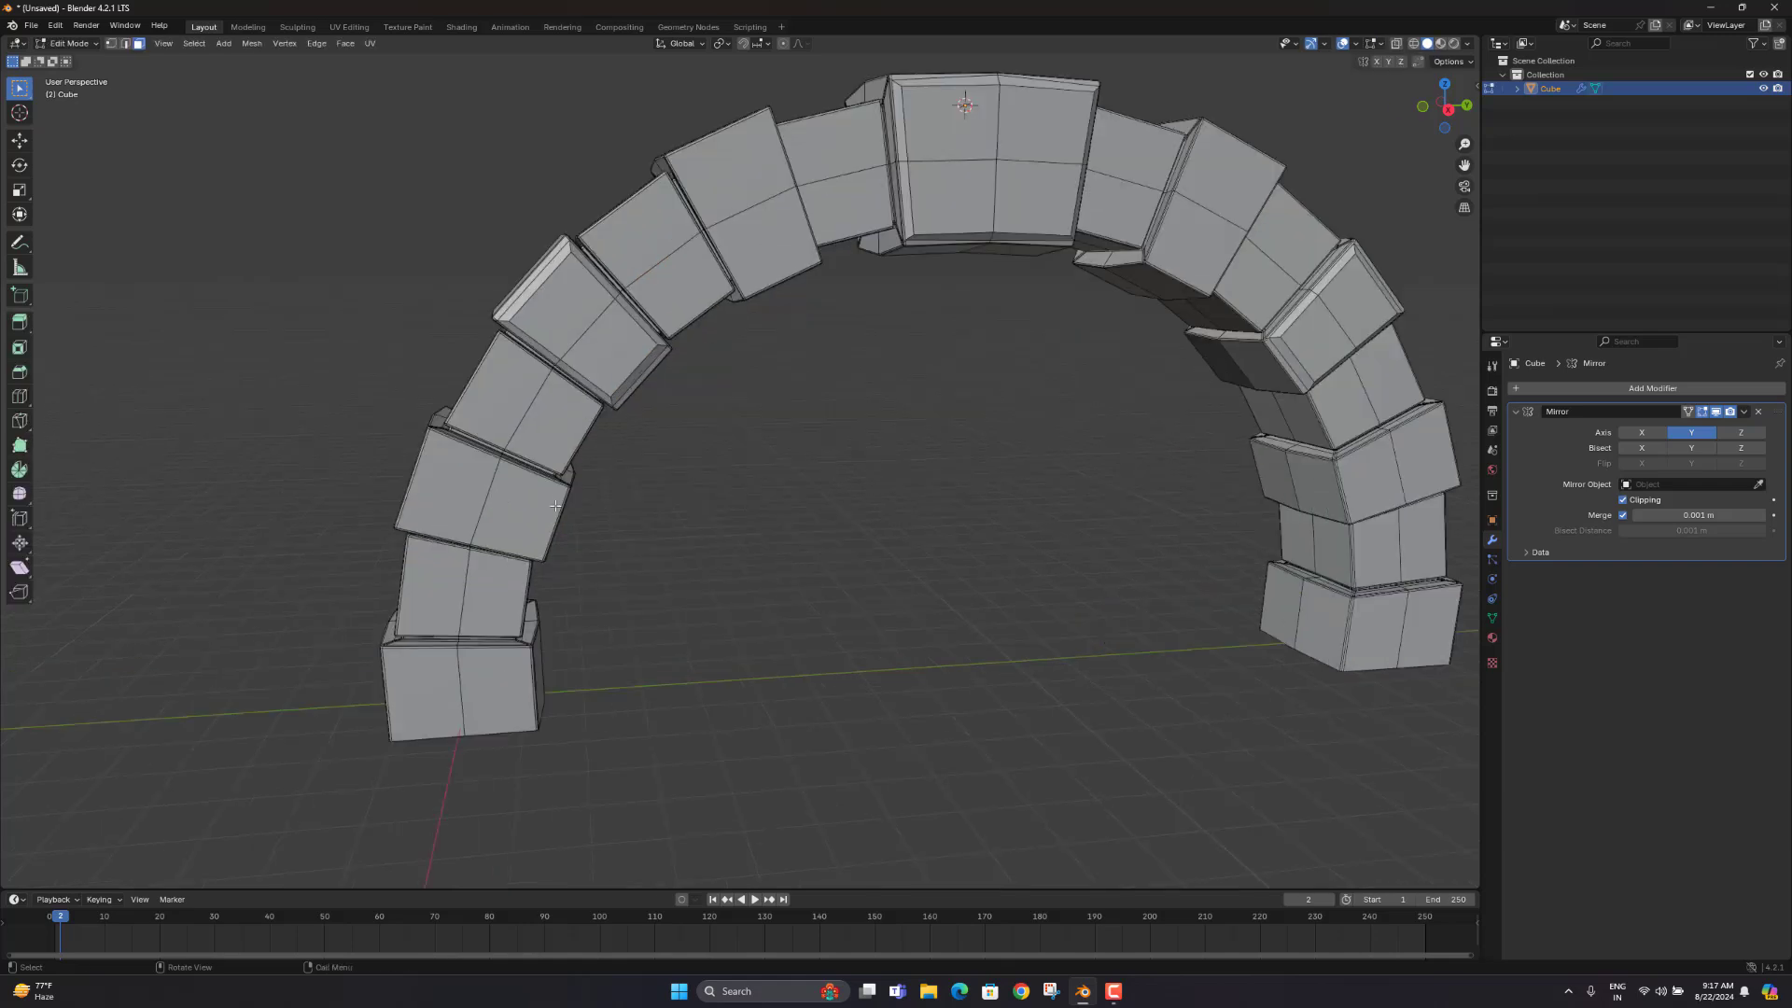
key("ctrl+r")
left_click(530, 498)
right_click(534, 502)
key("ctrl+z")
Step: Add one centred loop cut across the third block from the bottom and another across the base block
key("ctrl+r")
left_click(488, 506)
right_click(488, 506)
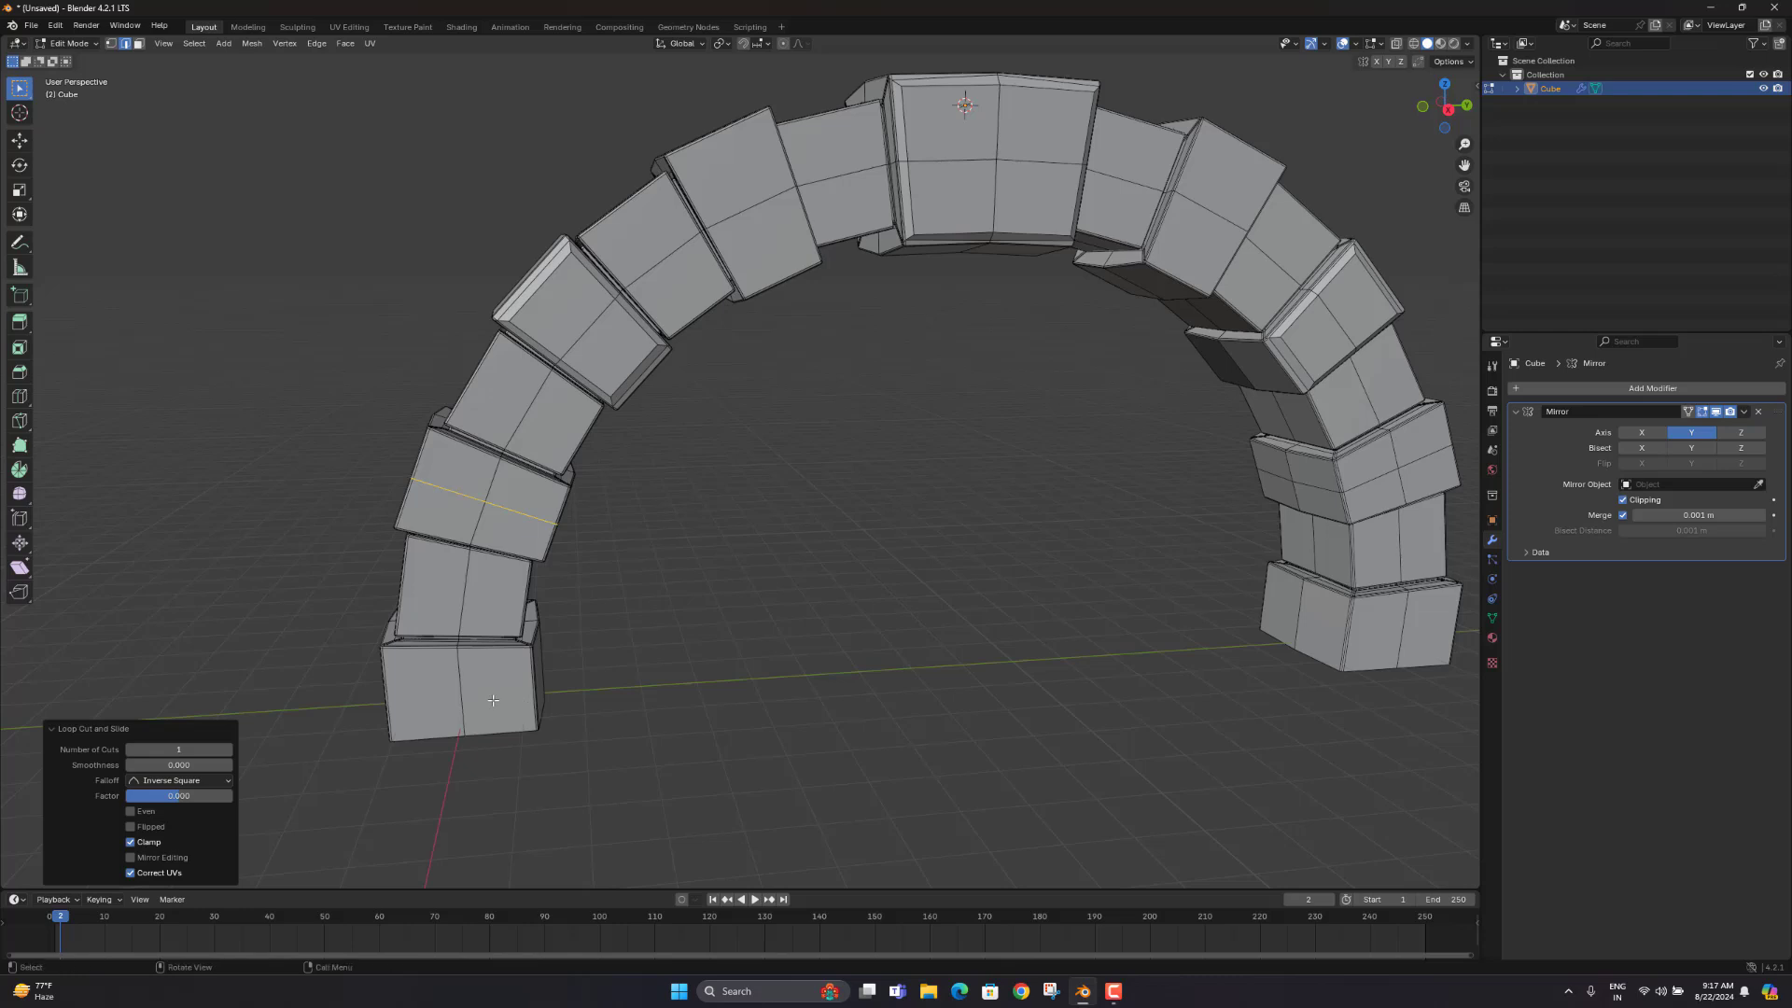
key("ctrl+r")
left_click(488, 698)
right_click(488, 698)
key("ctrl+t")
key("ctrl+z")
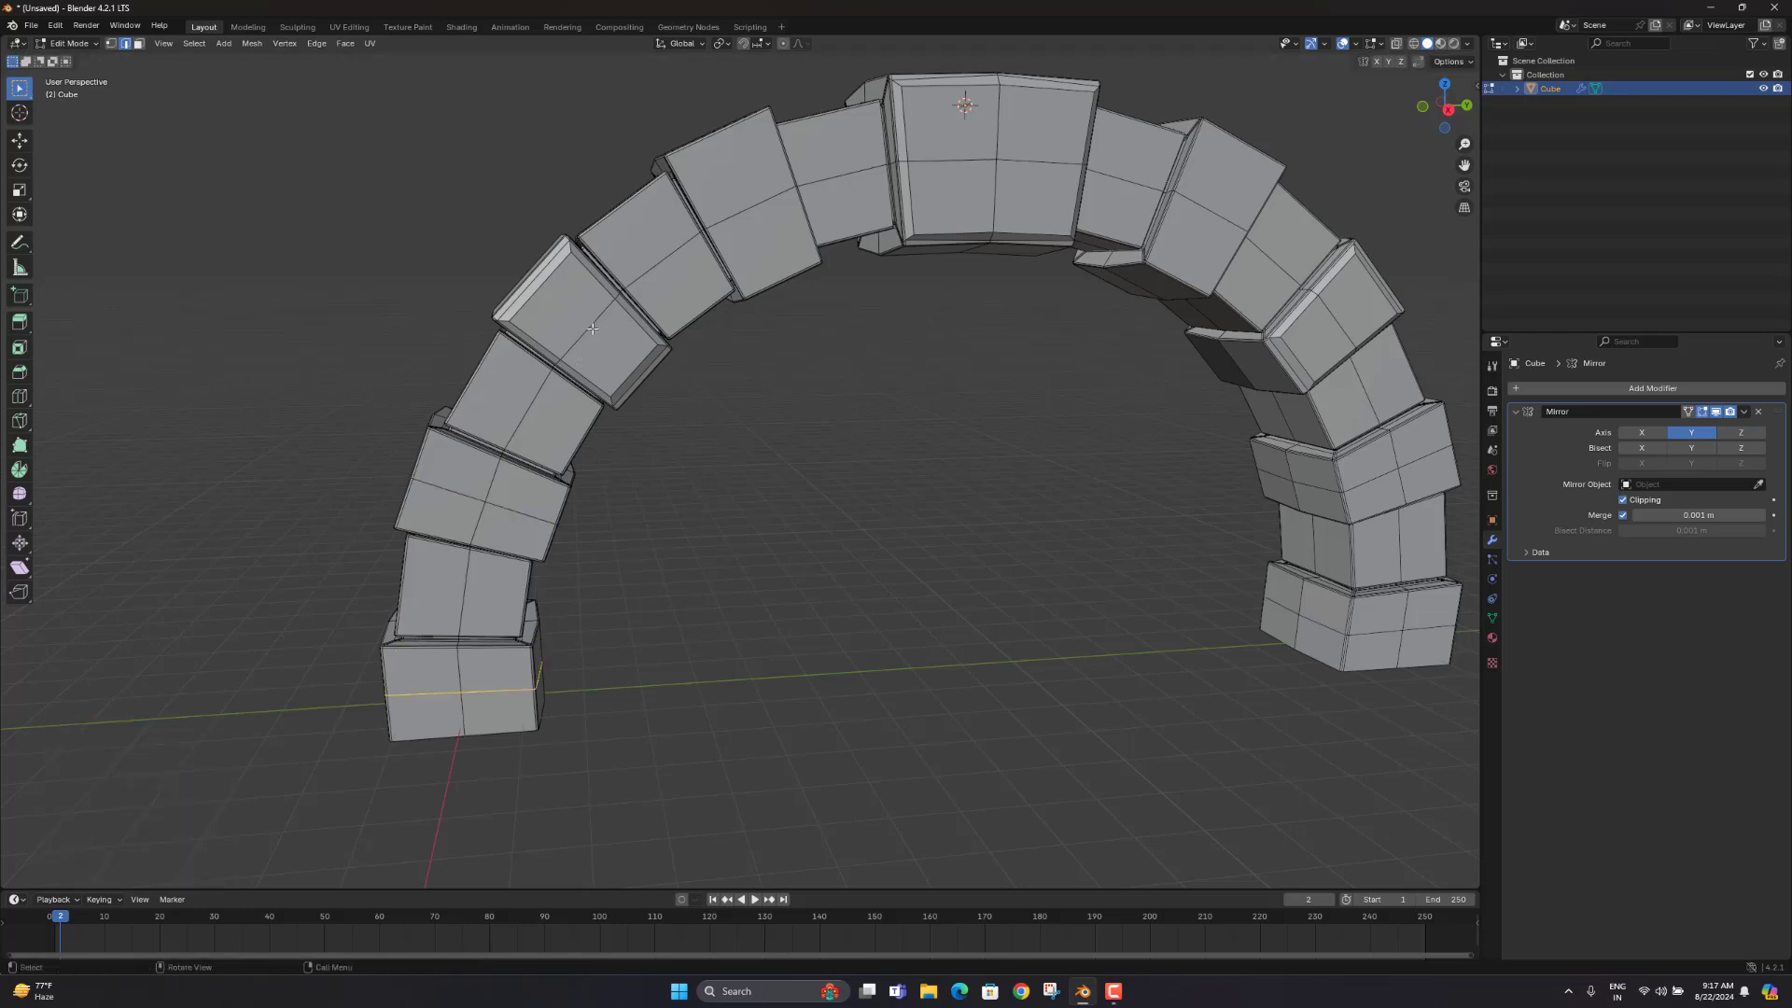
Step: Add one centred loop cut across each of the fifth, fourth and second blocks from the bottom
key("ctrl+r")
left_click(592, 330)
right_click(593, 329)
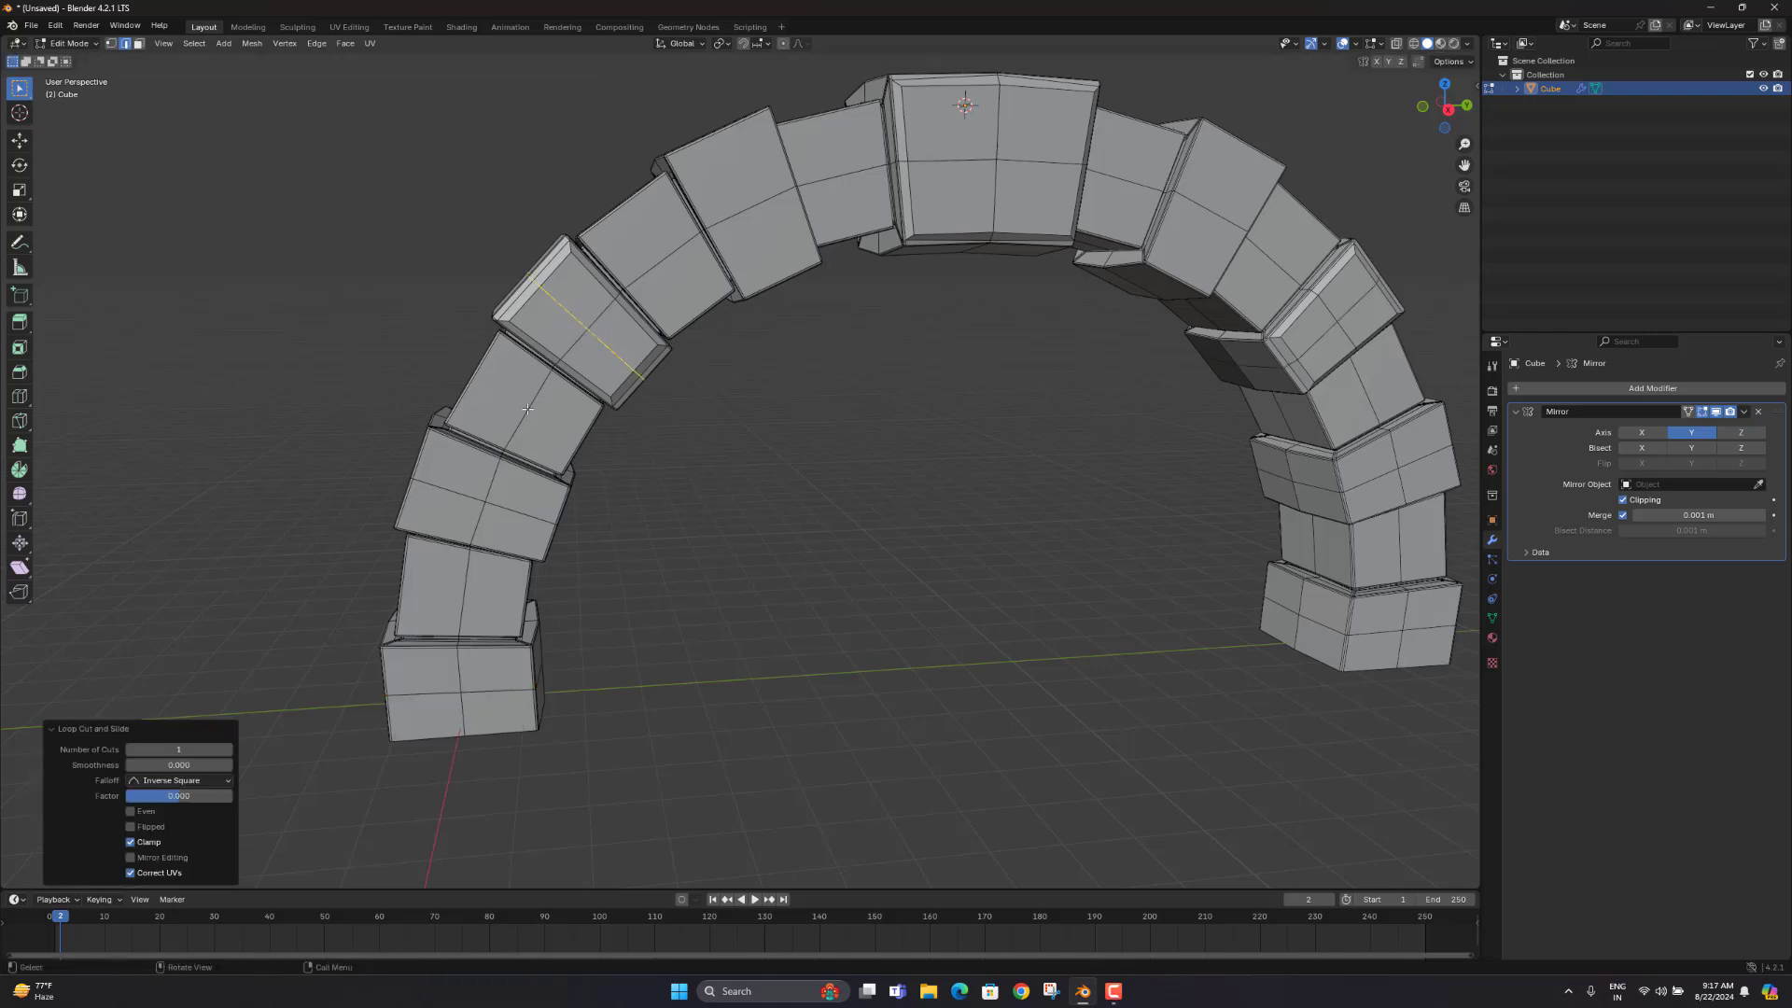
key("ctrl+r")
key("ctrl+r")
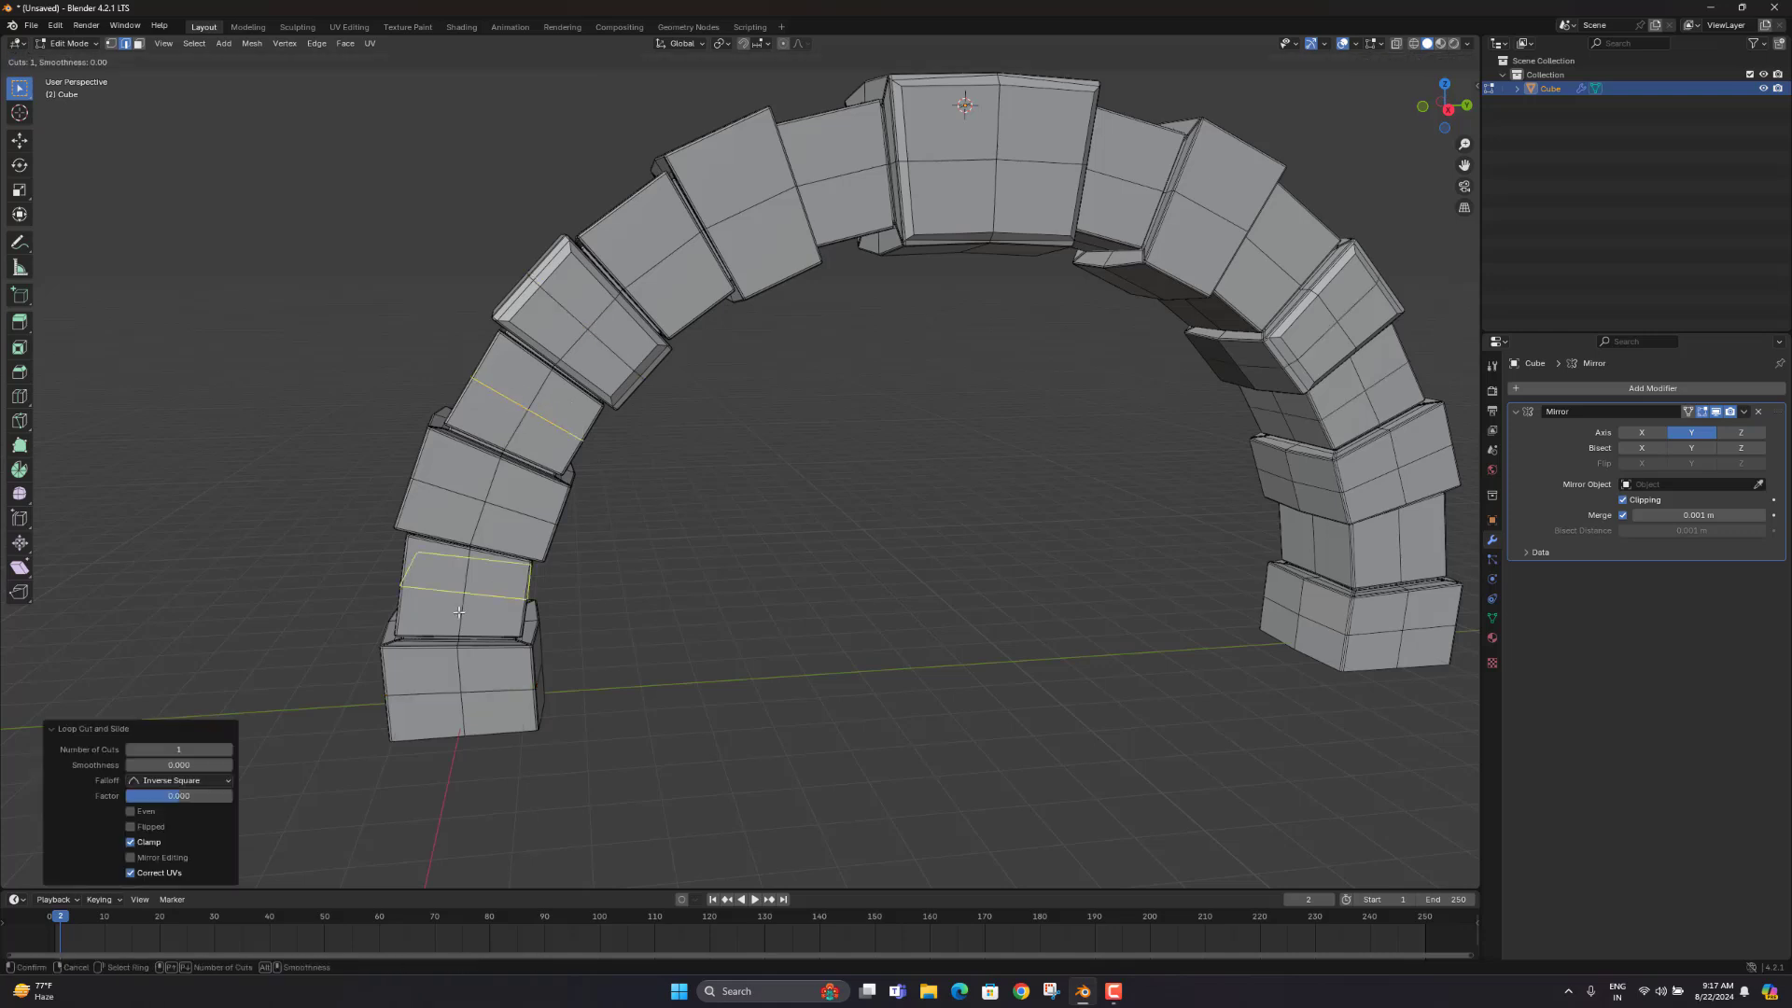
left_click(459, 611)
right_click(459, 612)
Step: Add one centred loop cut across each of the sixth, seventh and eighth blocks, up to the keystone
key("ctrl+r")
left_click(674, 290)
right_click(670, 289)
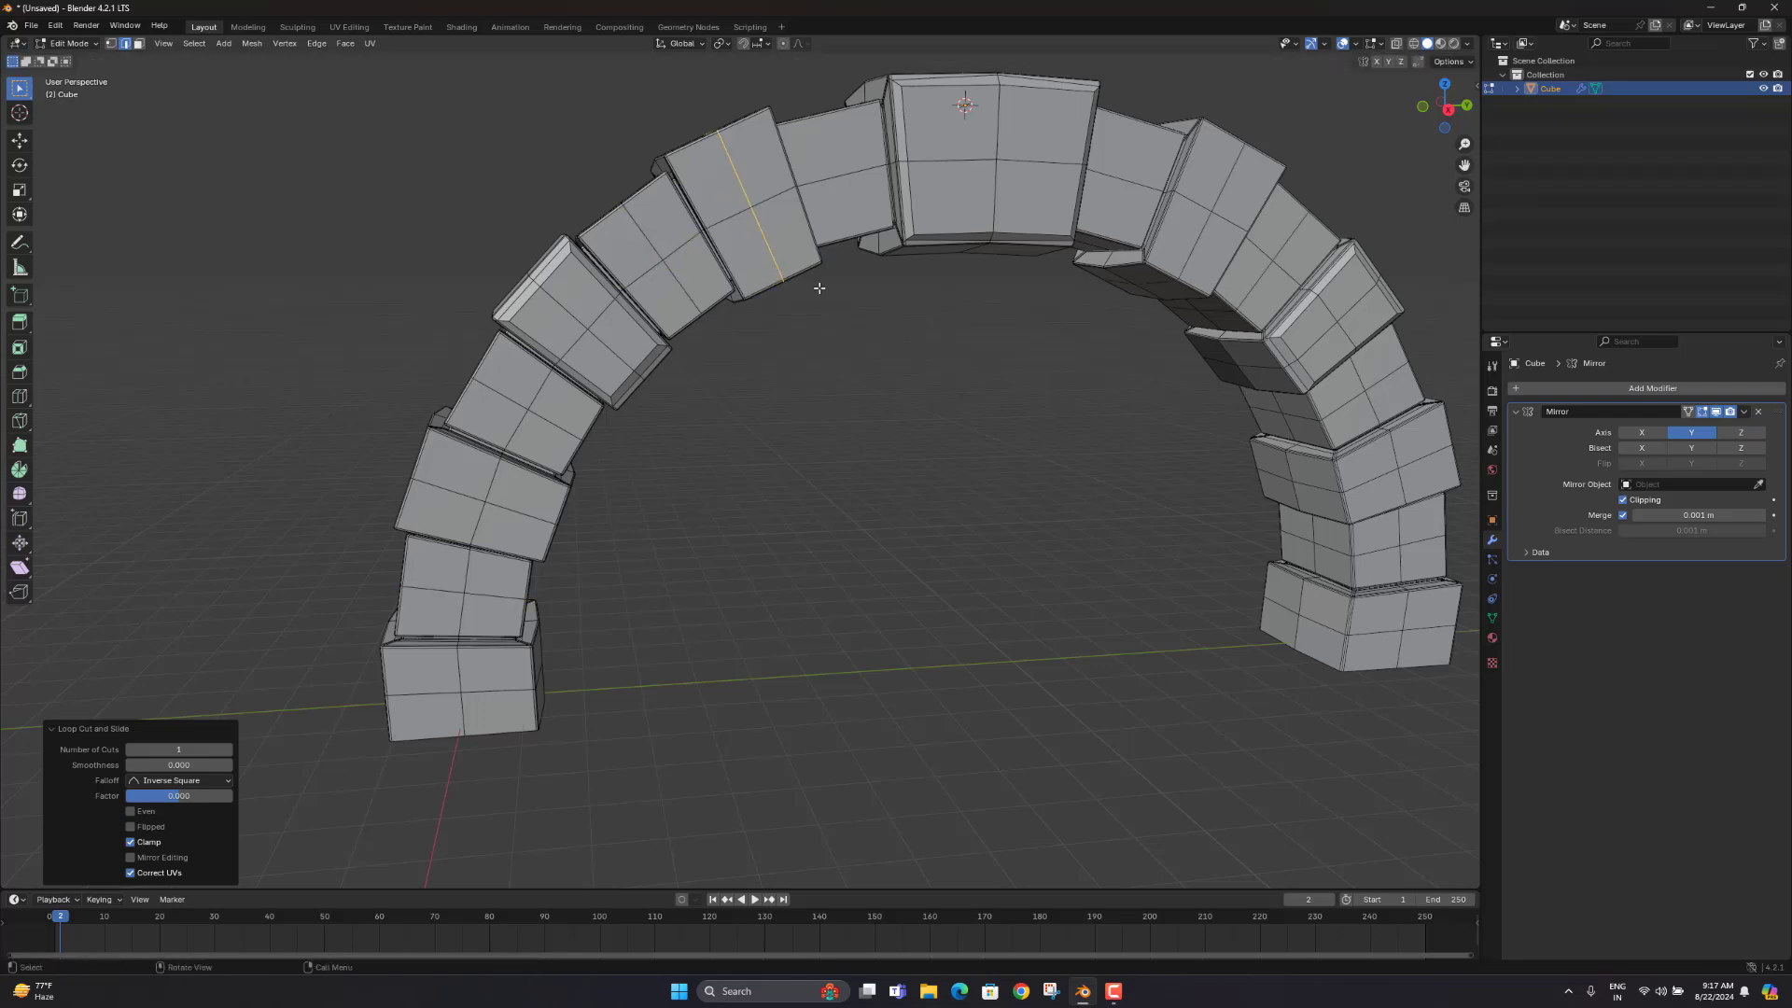
middle_click_drag(818, 289, 724, 276)
key("ctrl+r")
left_click(724, 276)
right_click(725, 276)
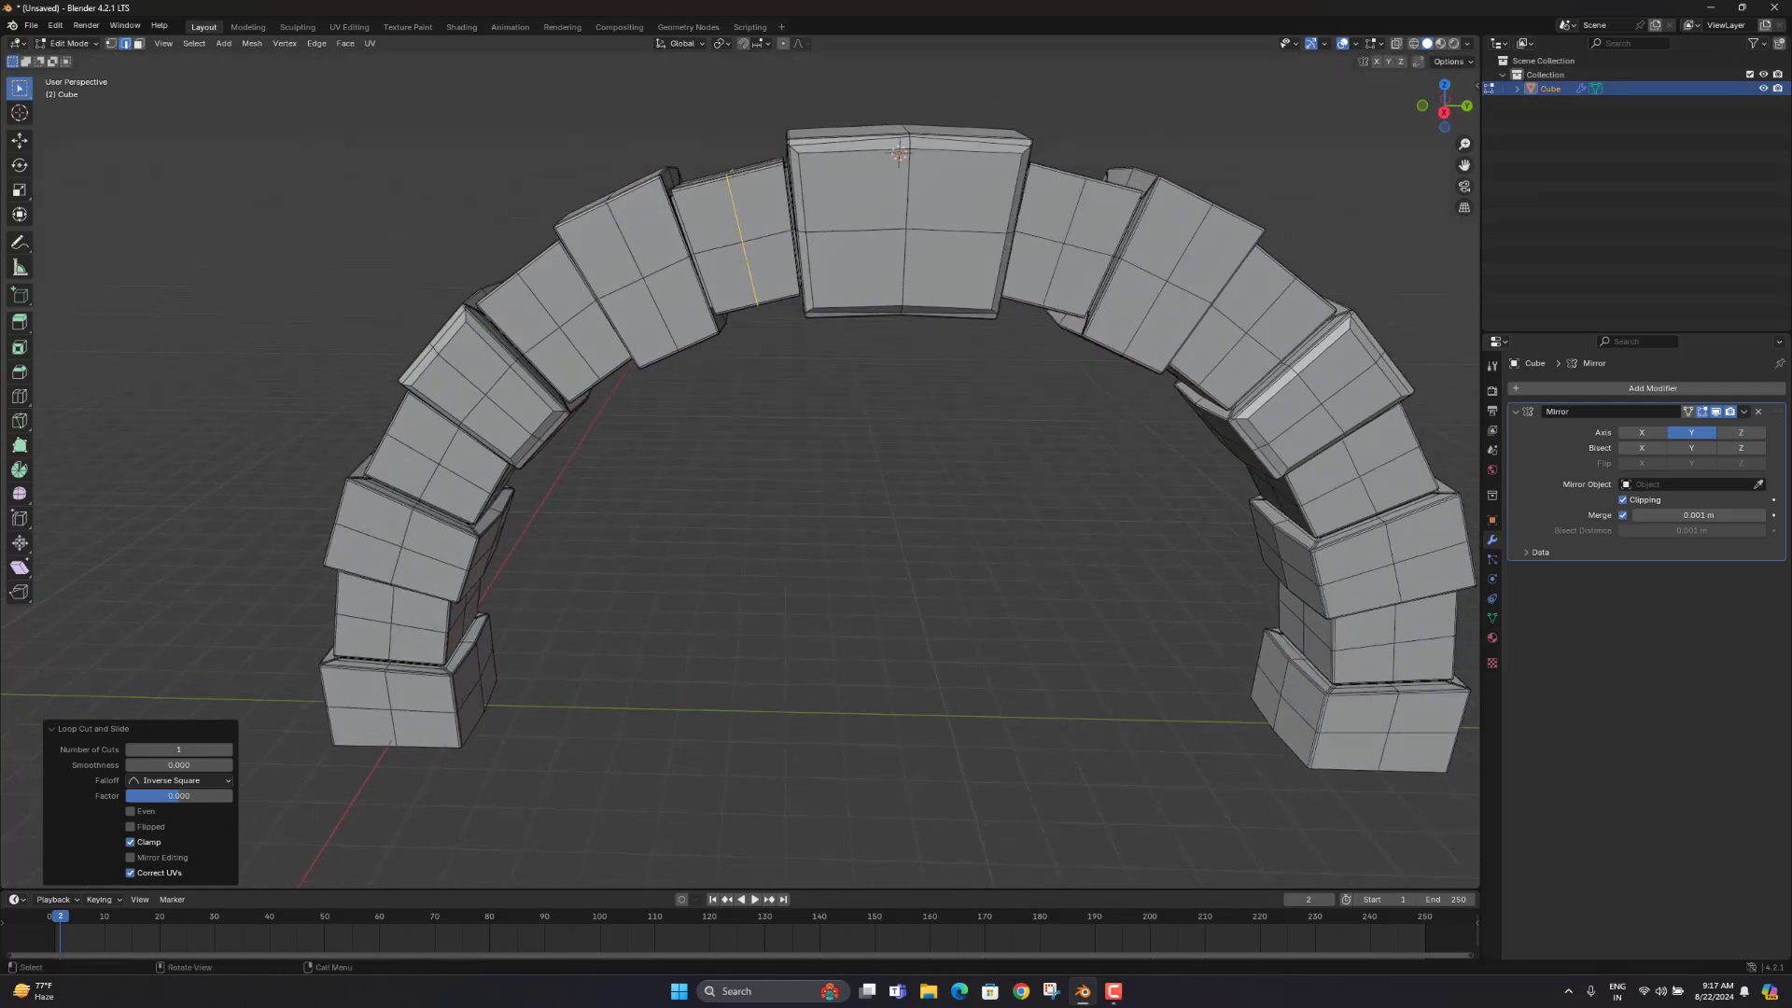
Step: Return to Object Mode and examine the subdivided blocks around the whole mirrored arch
middle_click_drag(901, 307, 725, 597)
scroll(895, 370, "down", 5)
key("Tab")
scroll(808, 381, "up", 4)
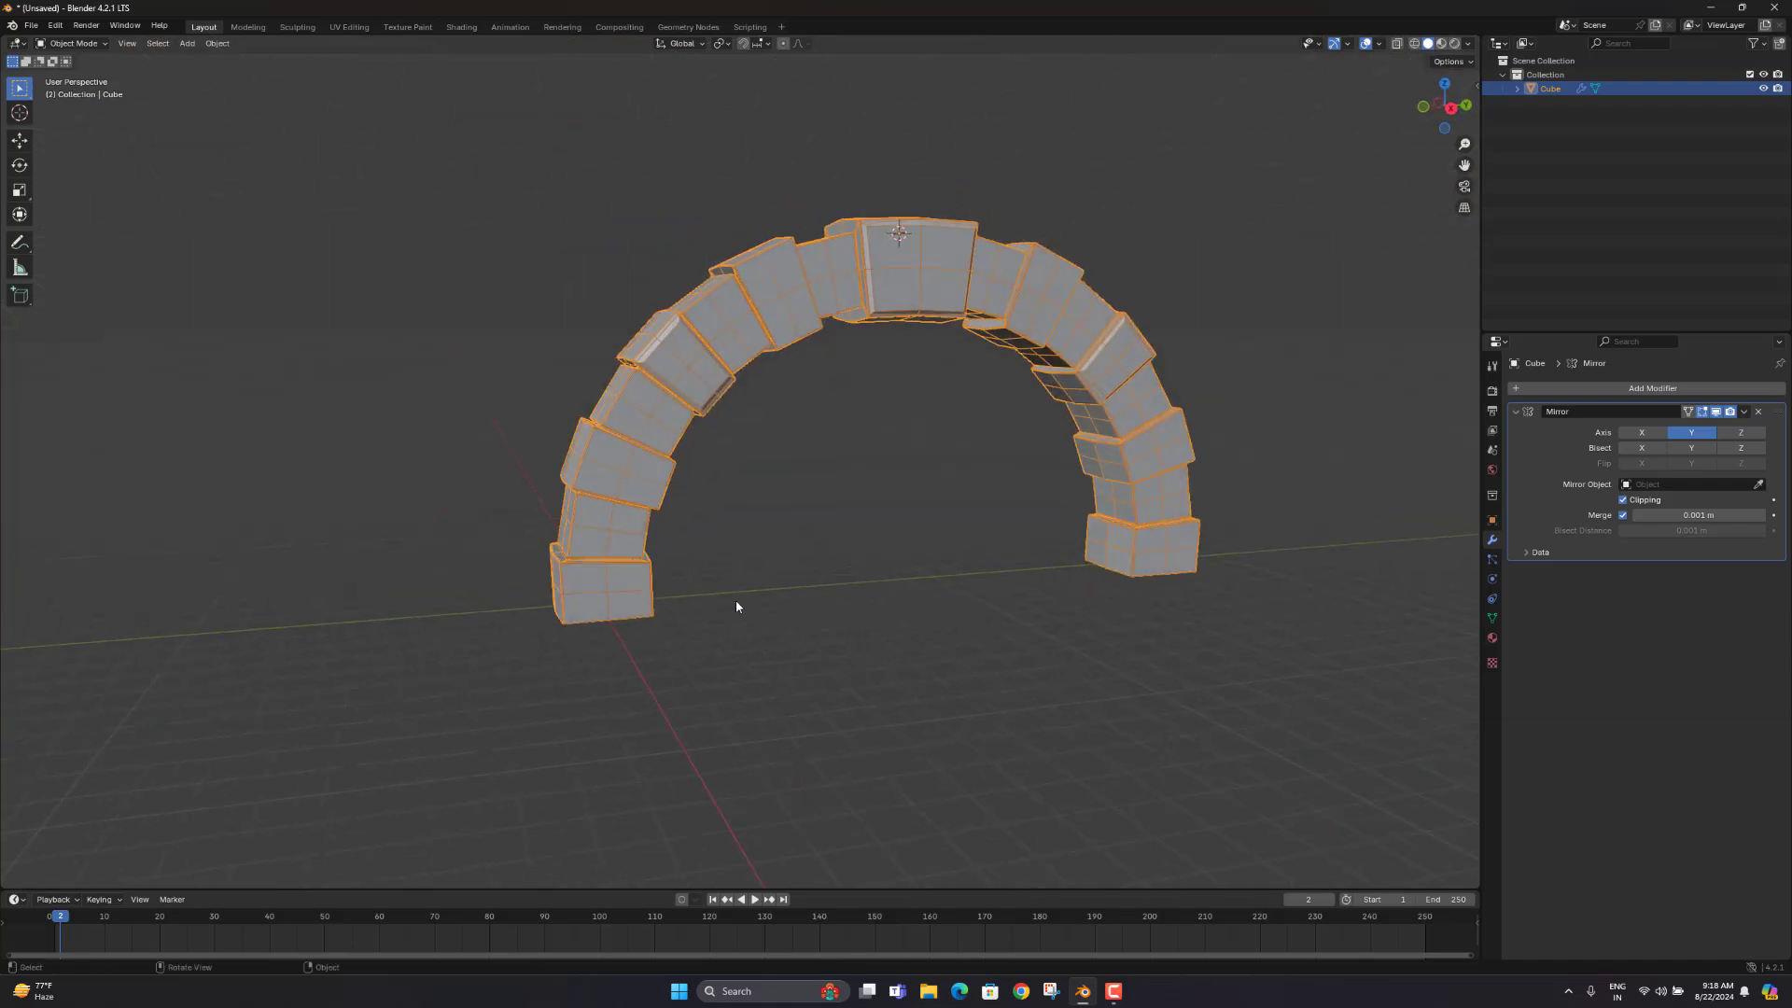
scroll(805, 579, "up", 3)
middle_click_drag(1008, 511, 726, 624, "shift")
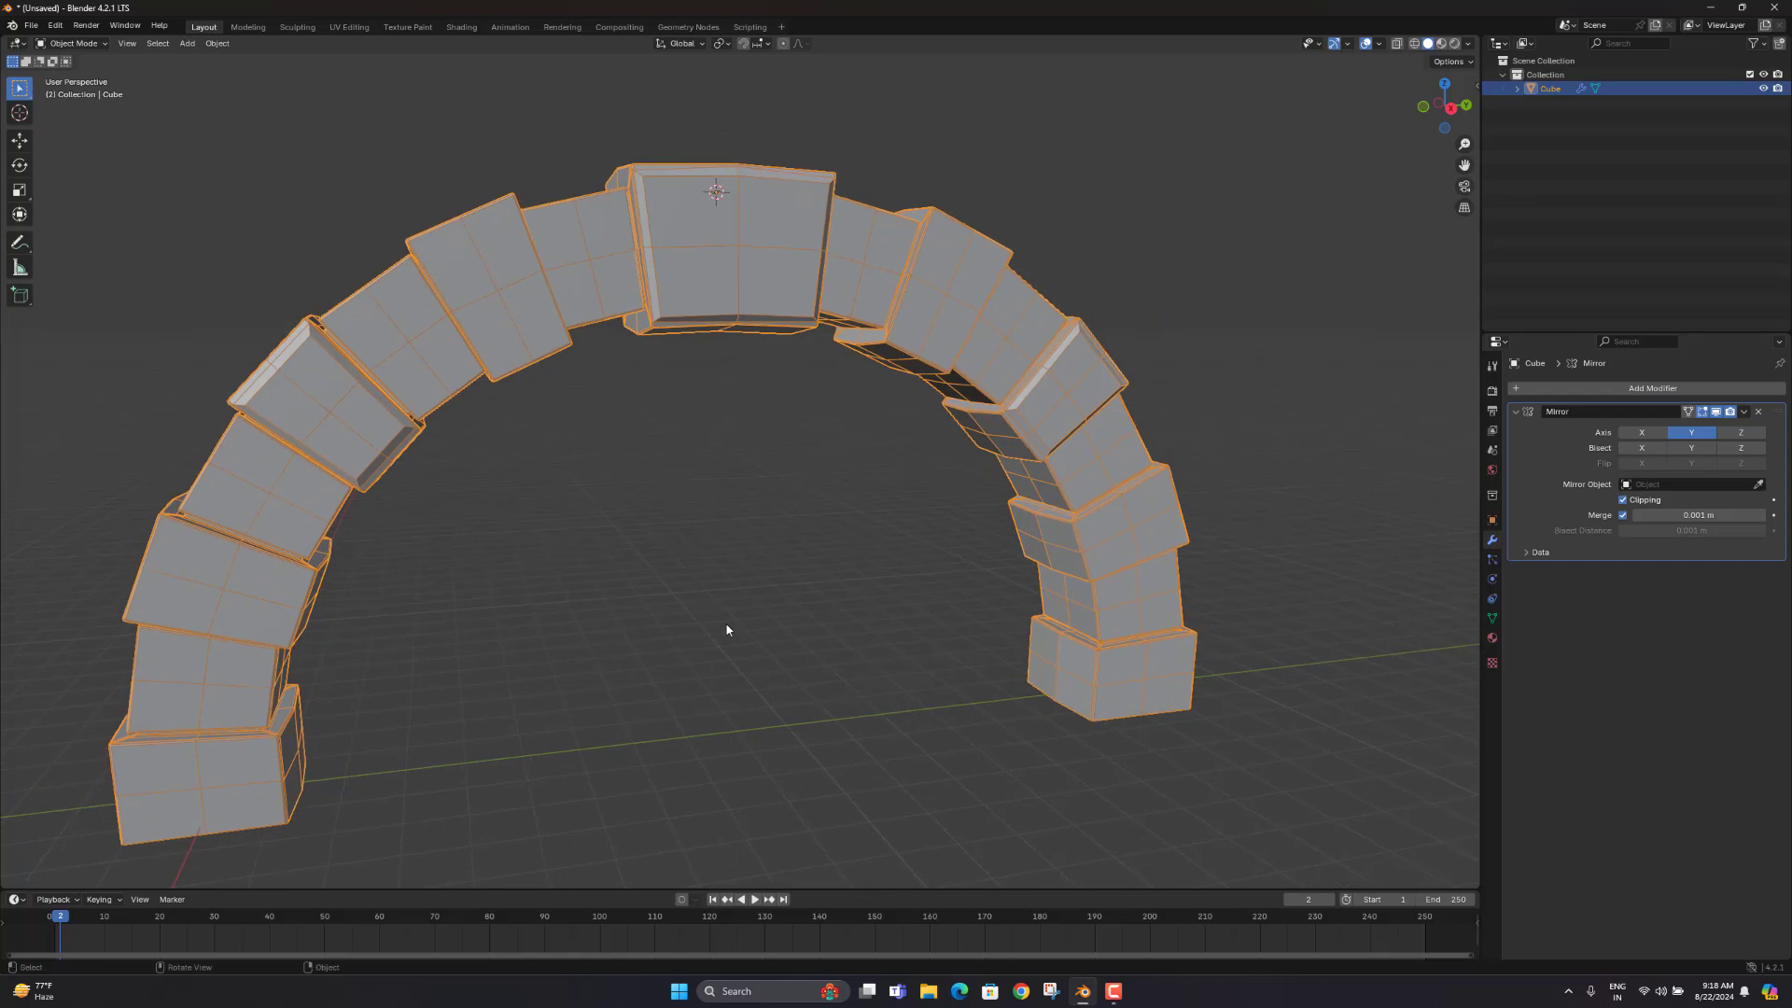
scroll(756, 613, "up", 2)
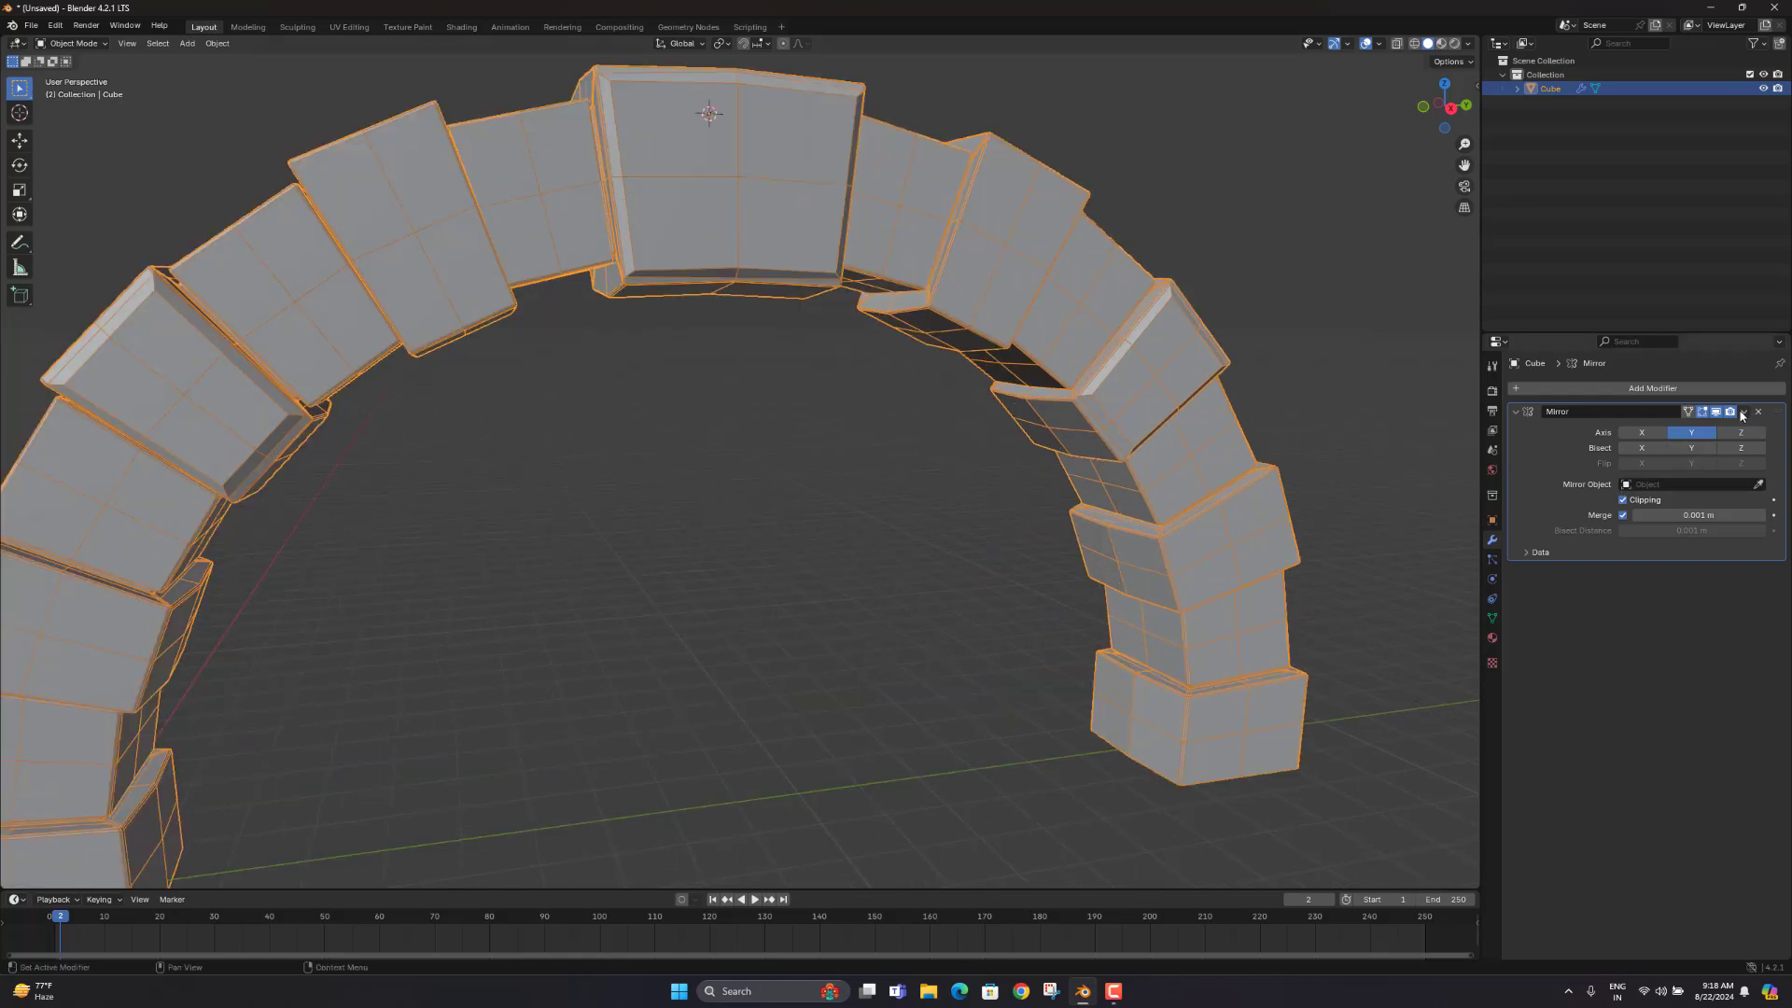
Step: Add a Subdivision Surface modifier to the arch after its Mirror modifier and deselect the arch
left_click(1619, 389)
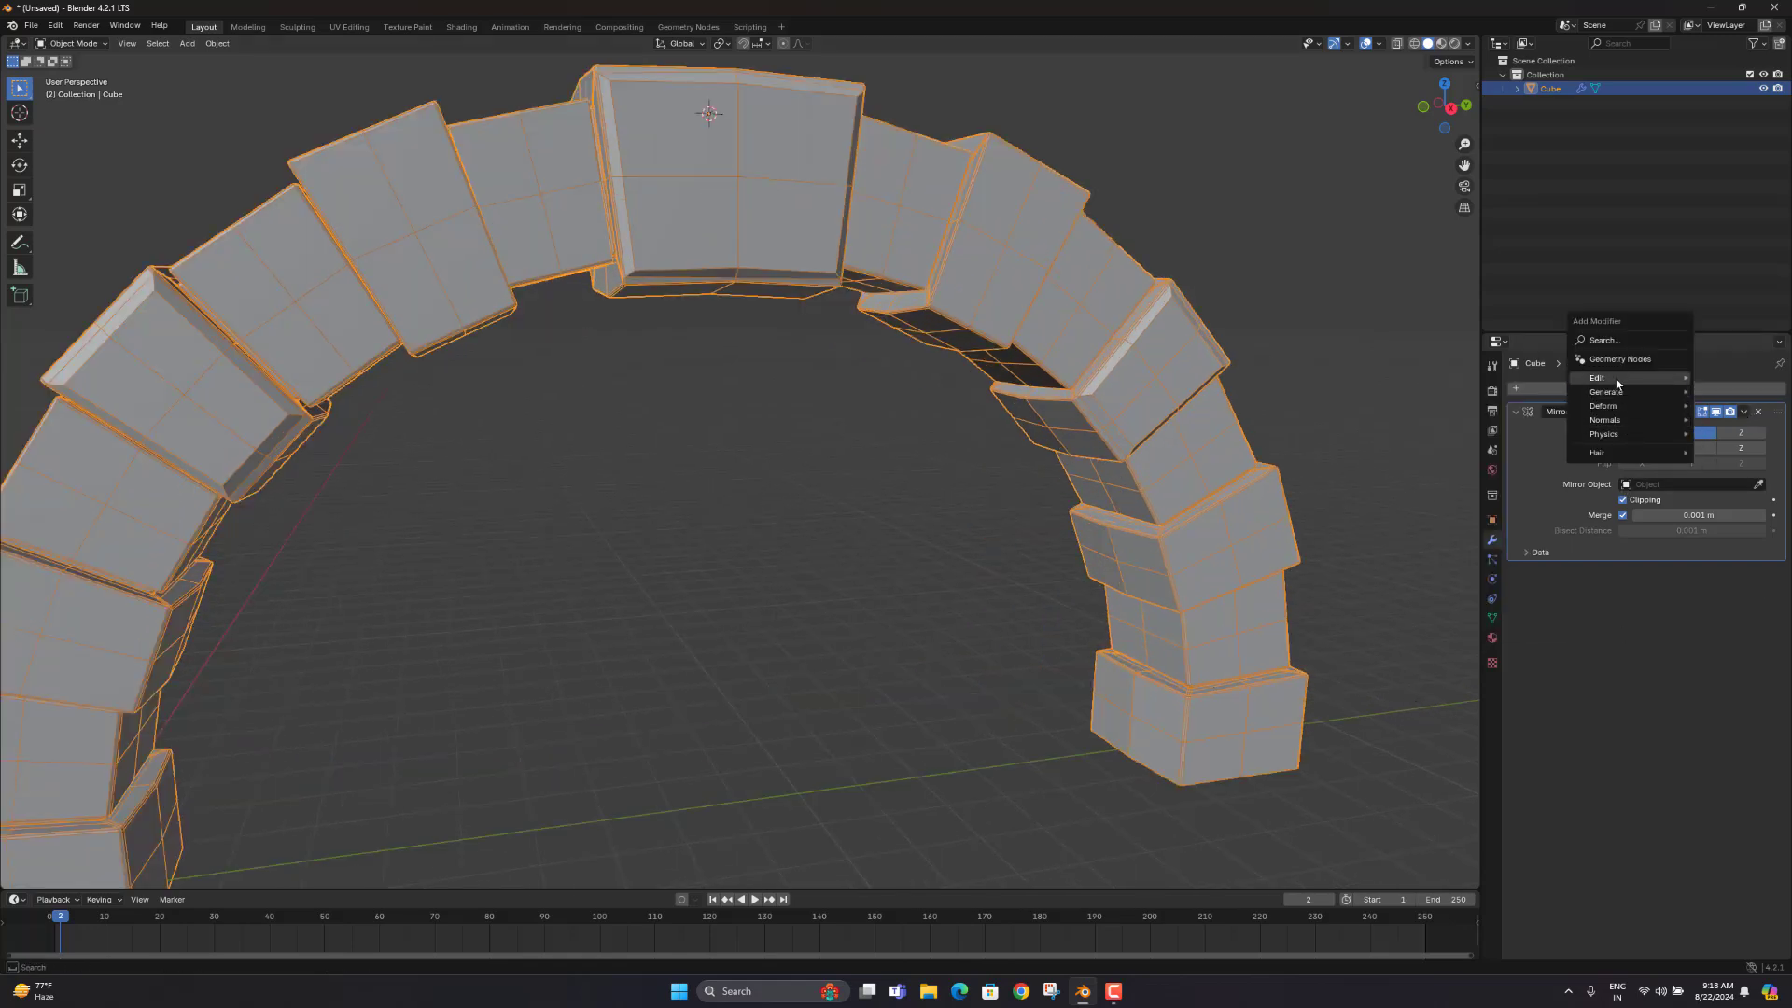
mouse_move(1620, 395)
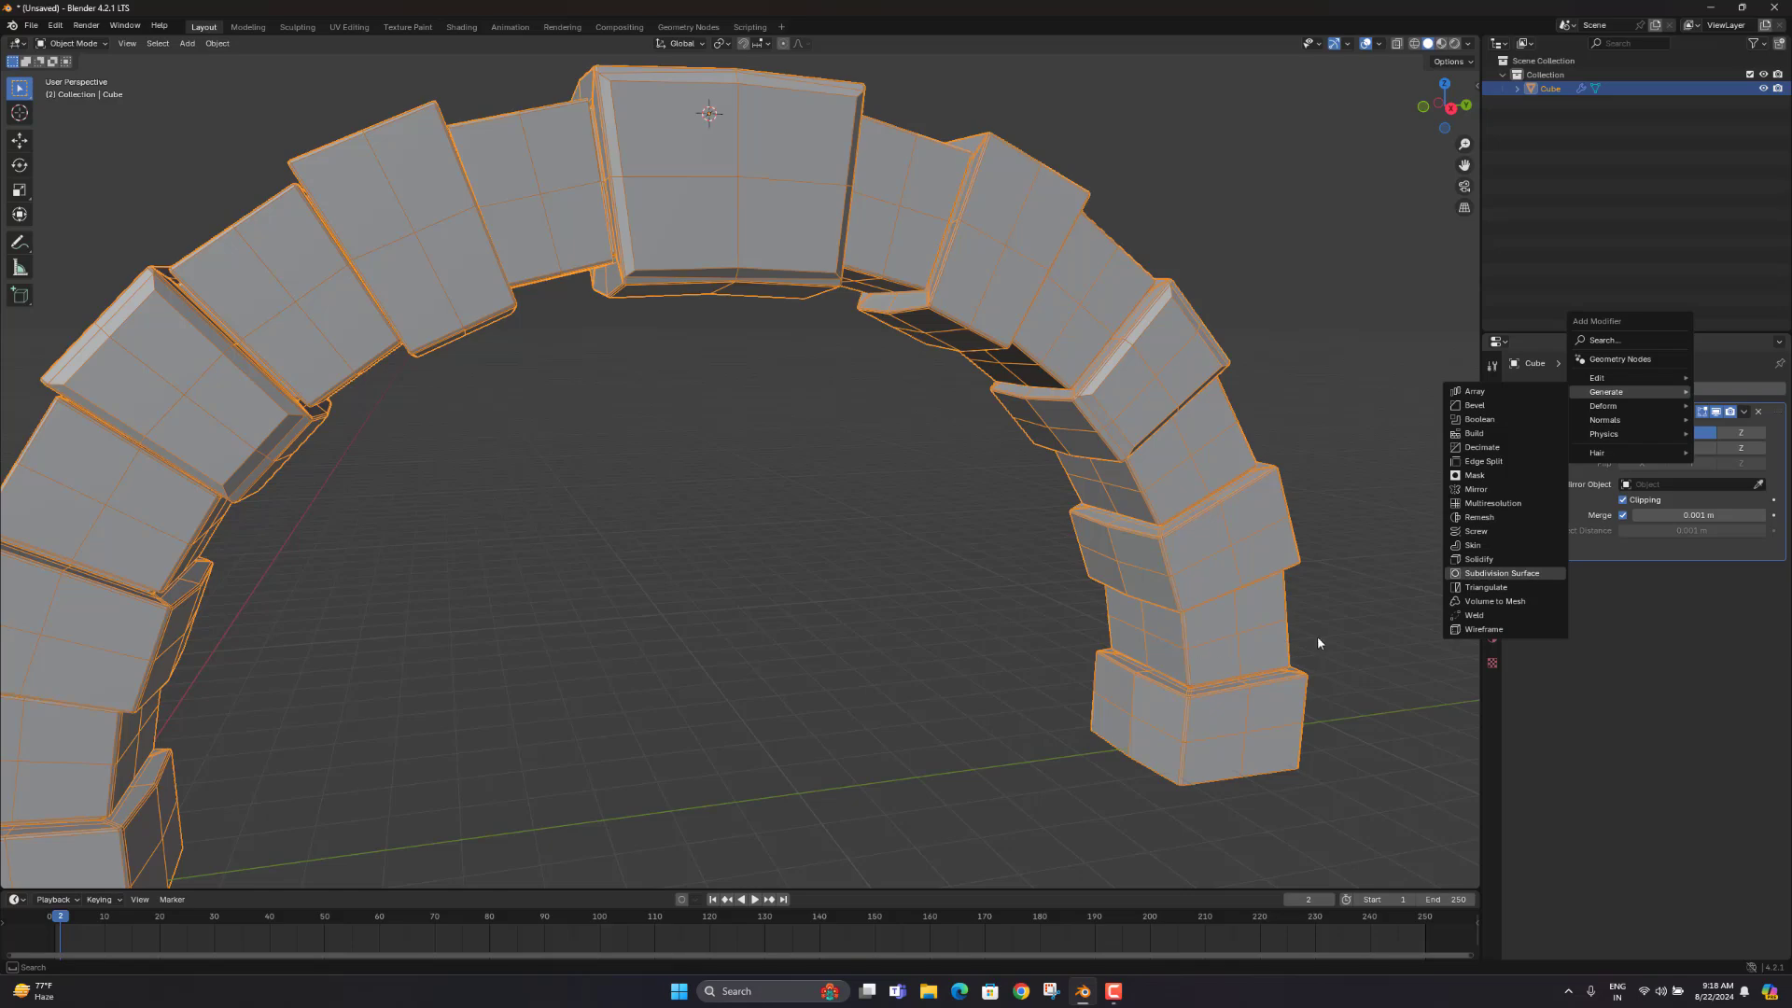
key("Return")
scroll(897, 400, "down", 4)
left_click(854, 438)
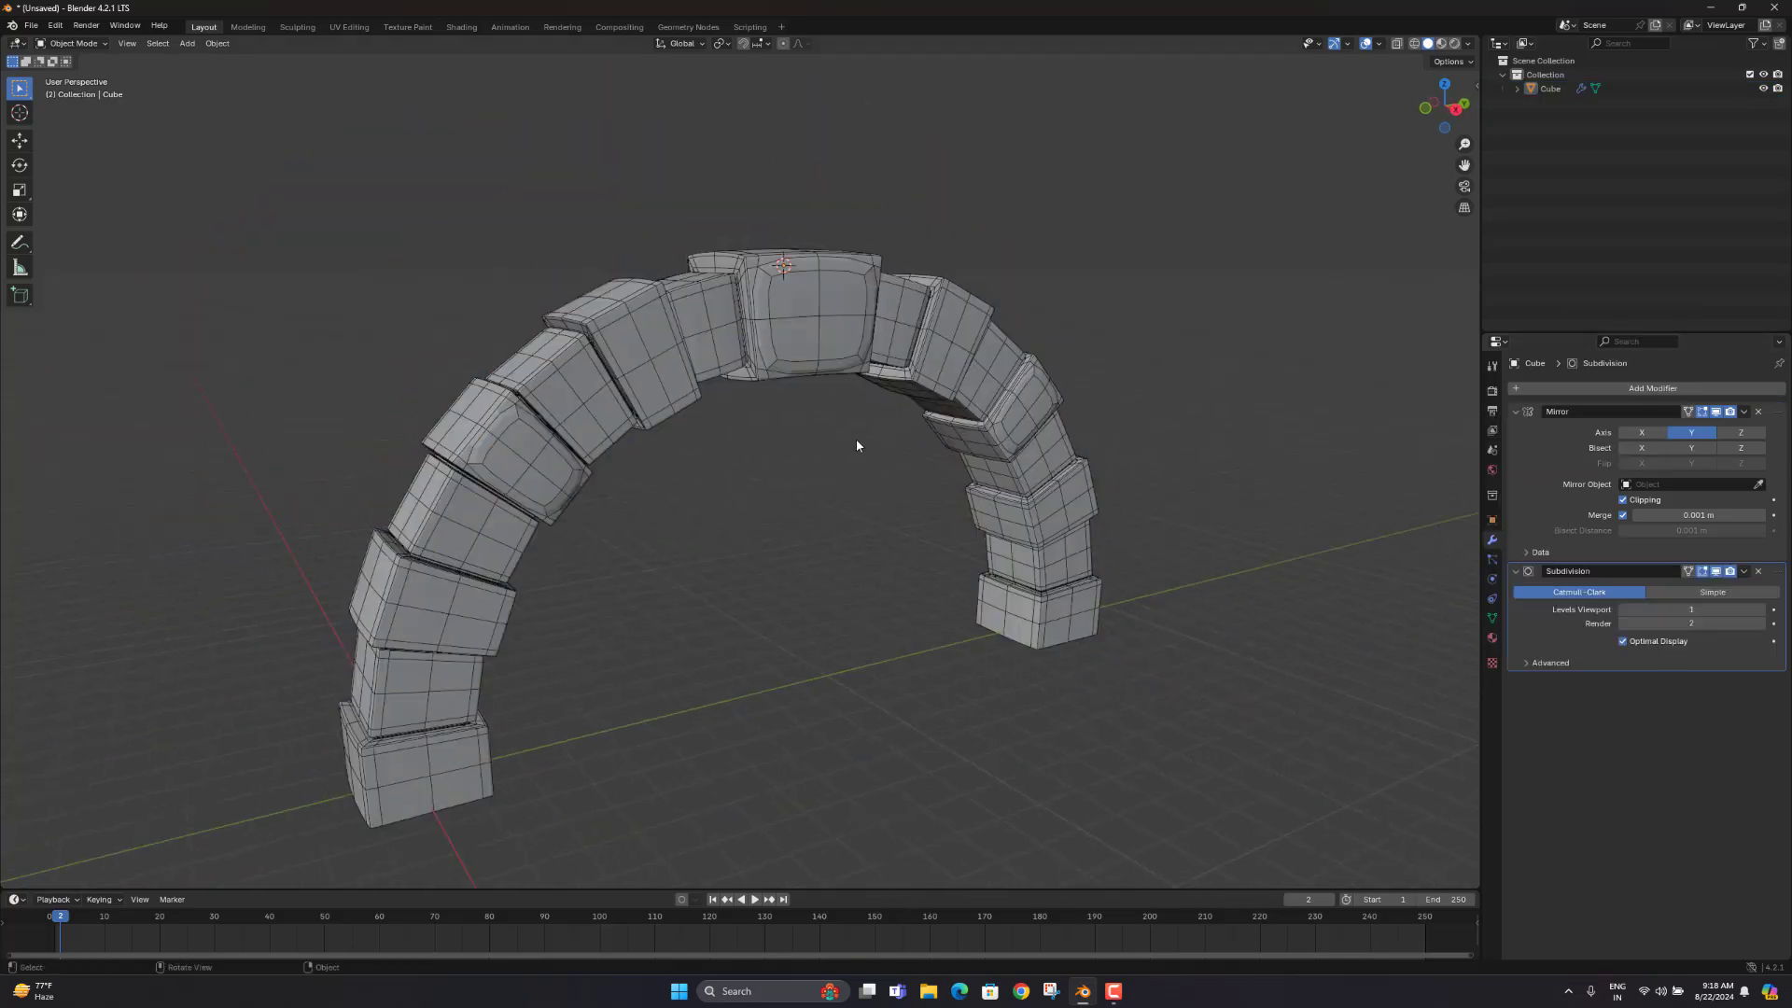
key("Tab")
key("Tab")
middle_click_drag(818, 436, 752, 432)
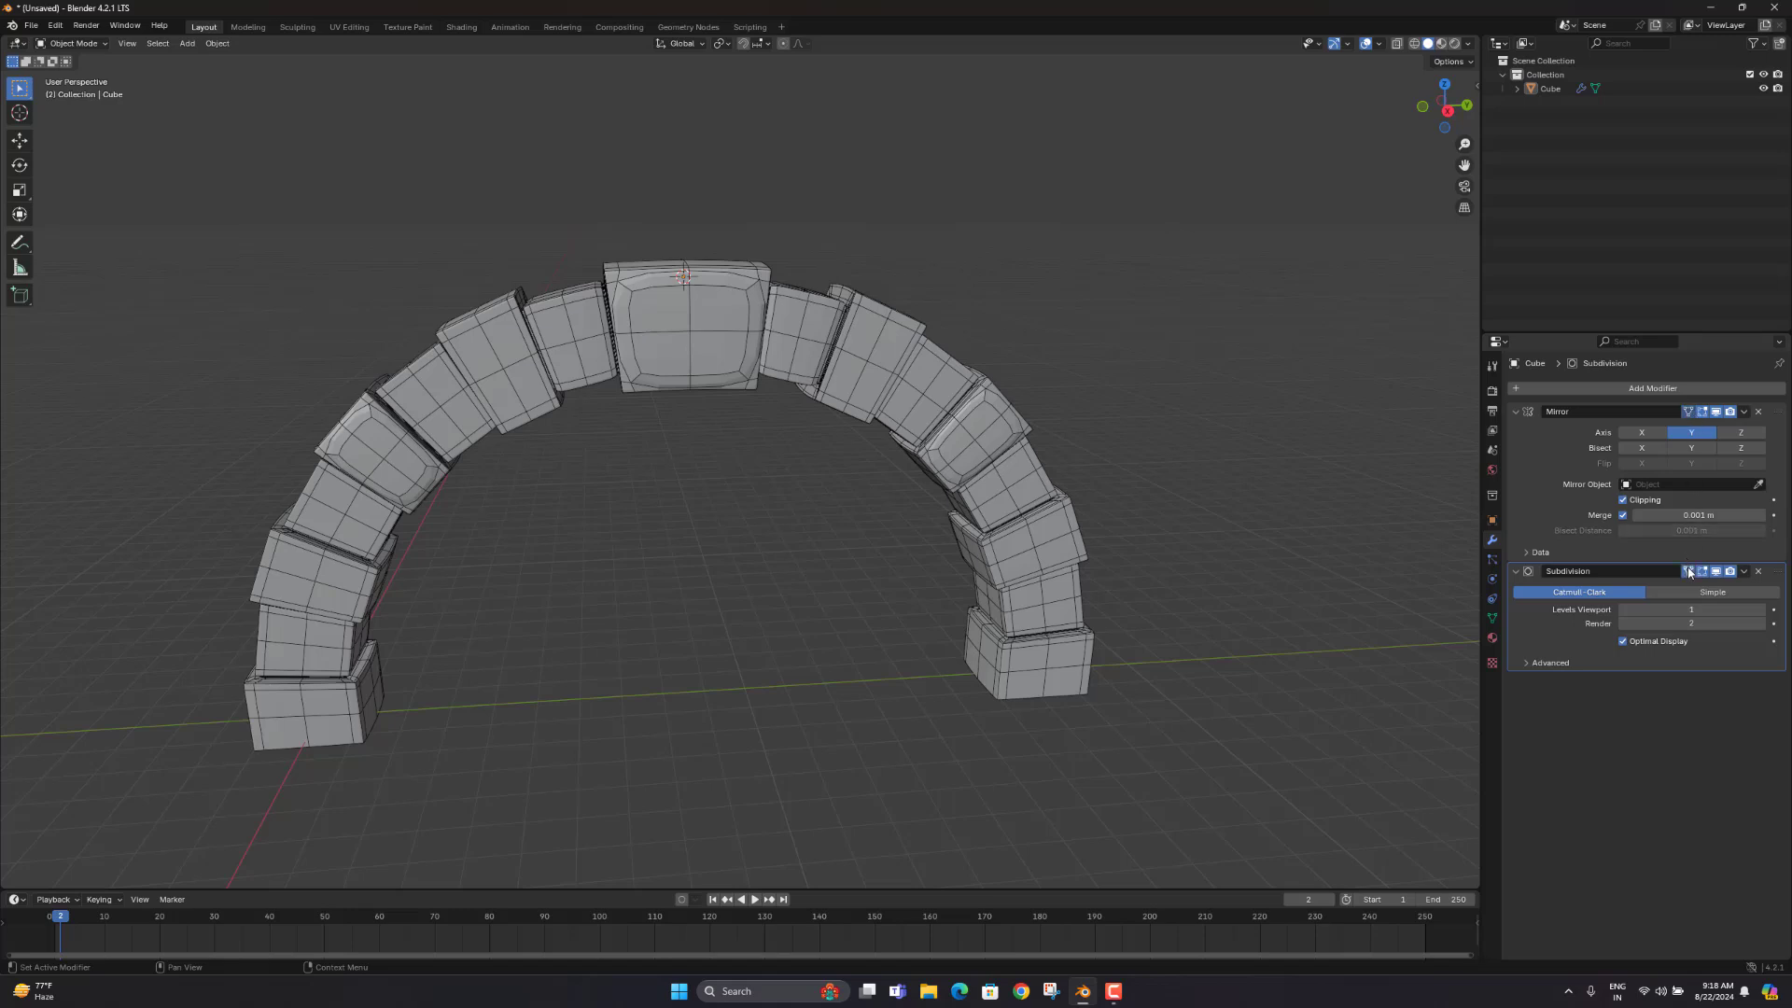
Step: Turn off the wireframe overlay and inspect the smoothed blocks around the whole arch
left_click(1379, 44)
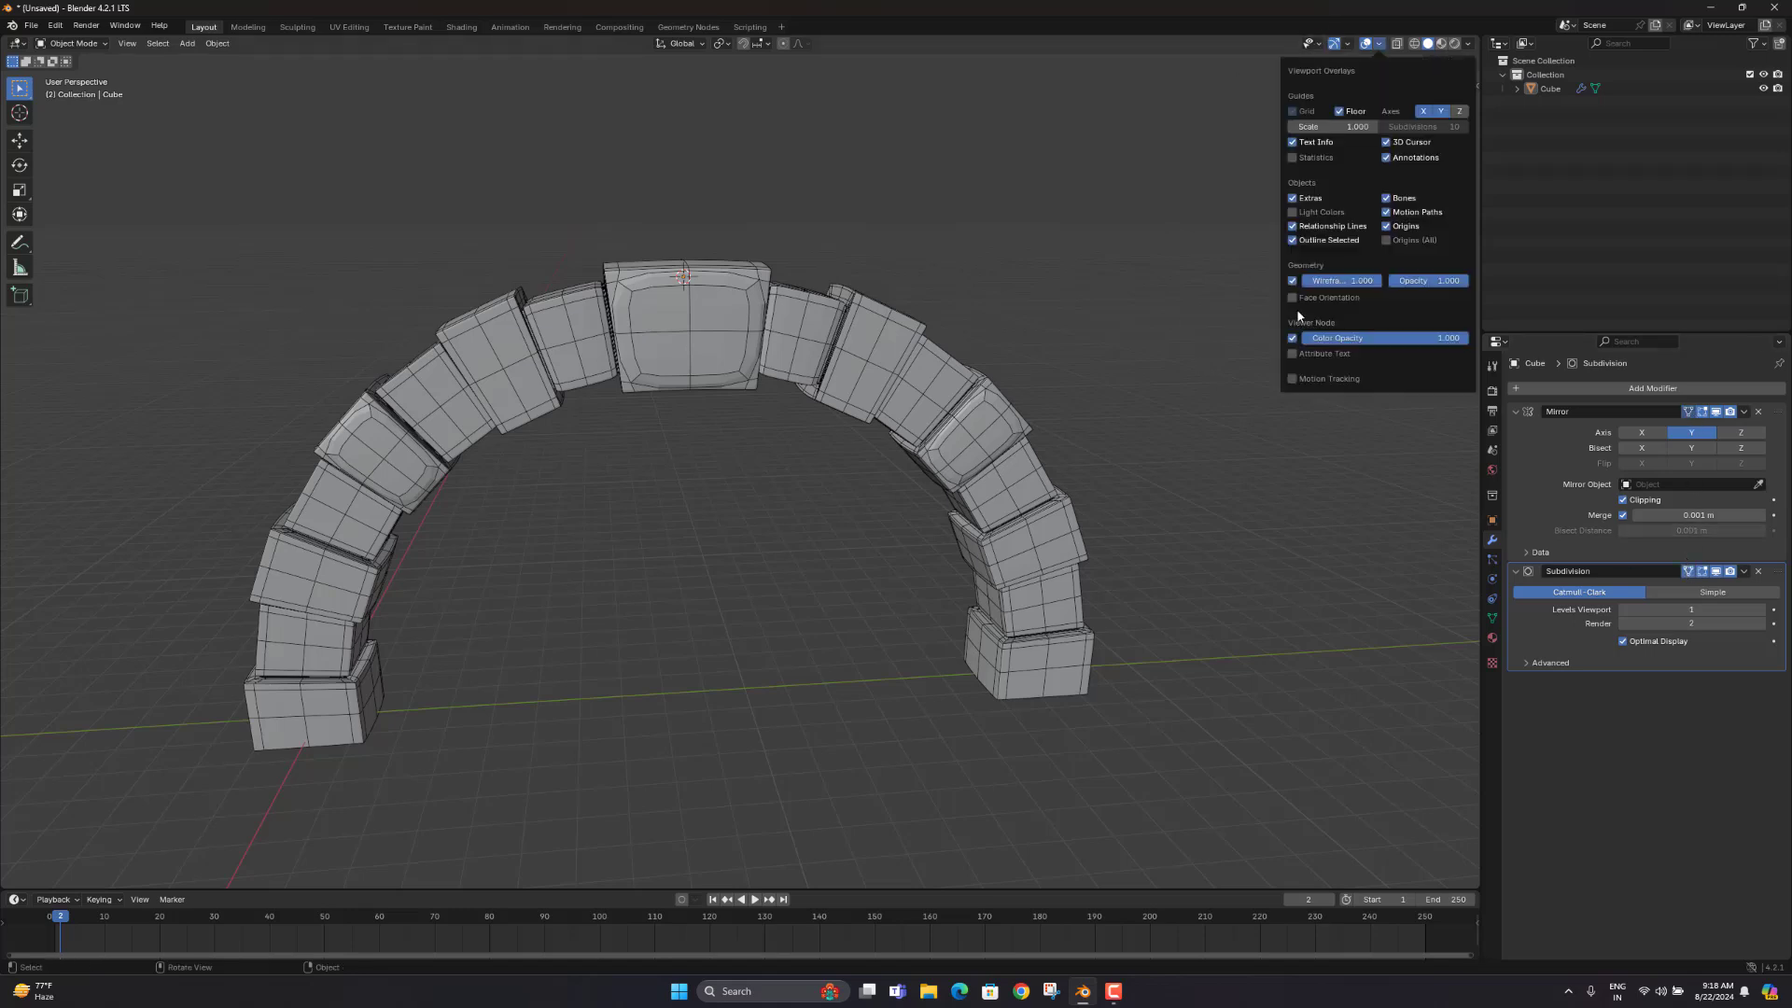
left_click(1292, 281)
middle_click_drag(1076, 308, 653, 359)
scroll(399, 433, "up", 5)
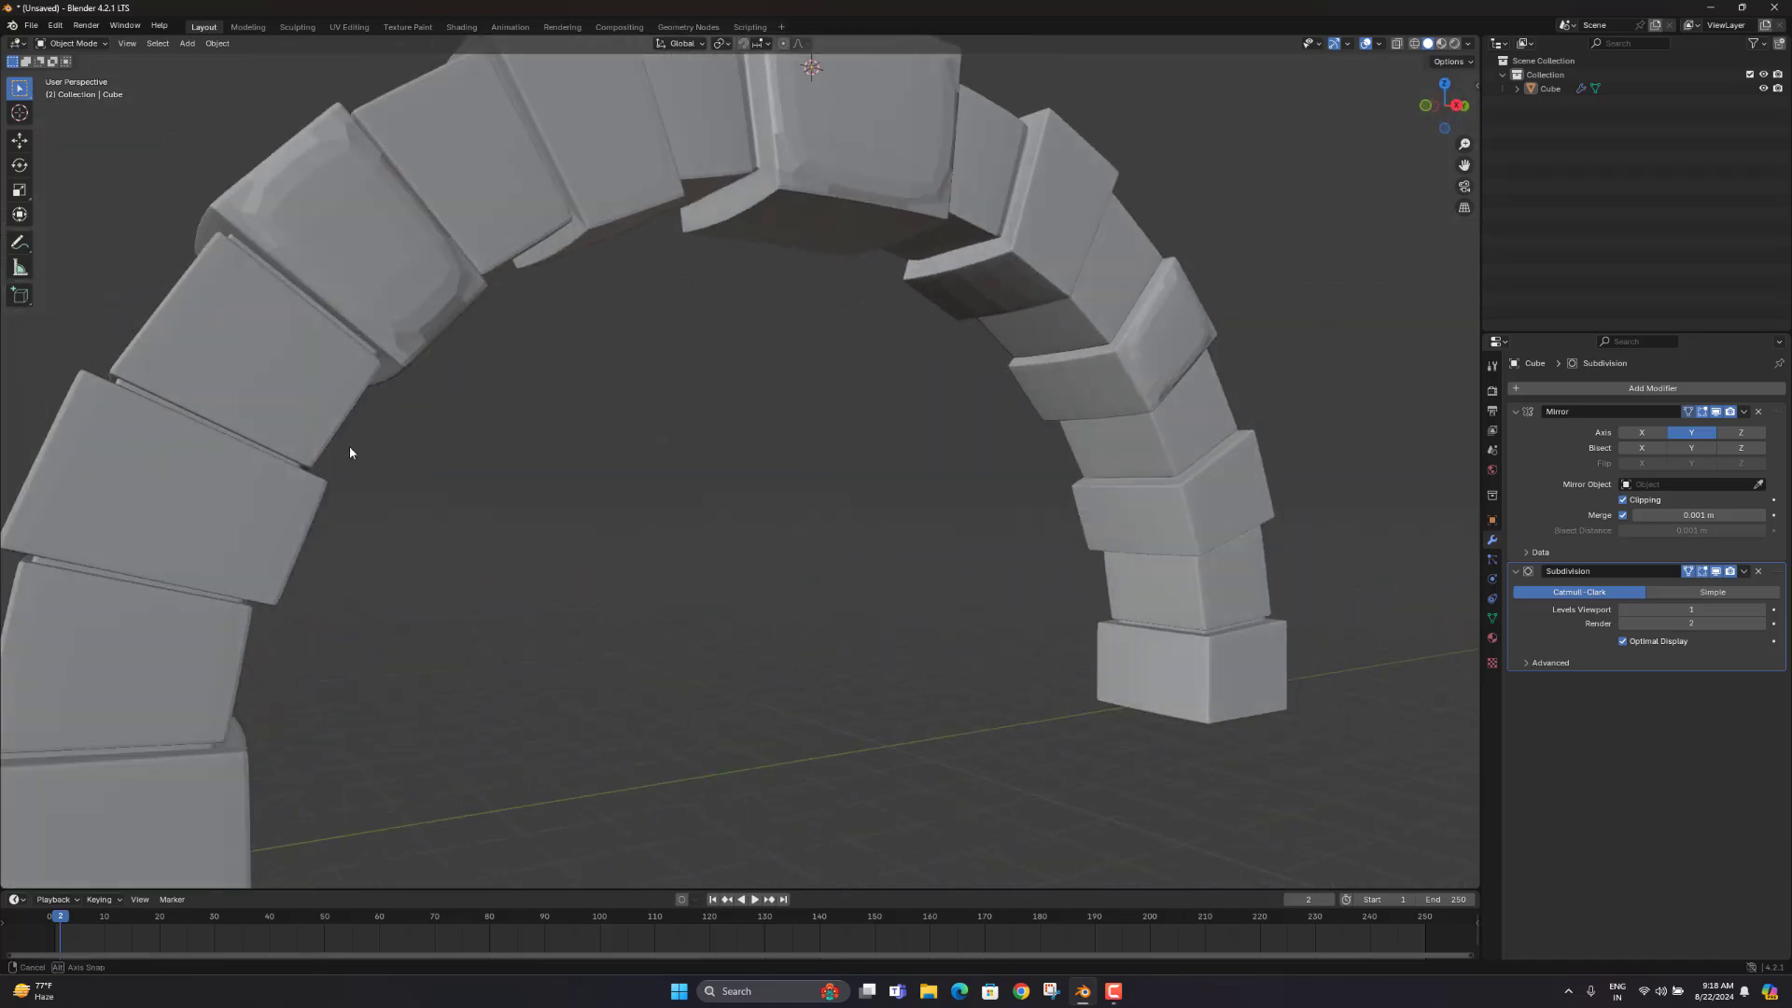
scroll(332, 479, "down", 5)
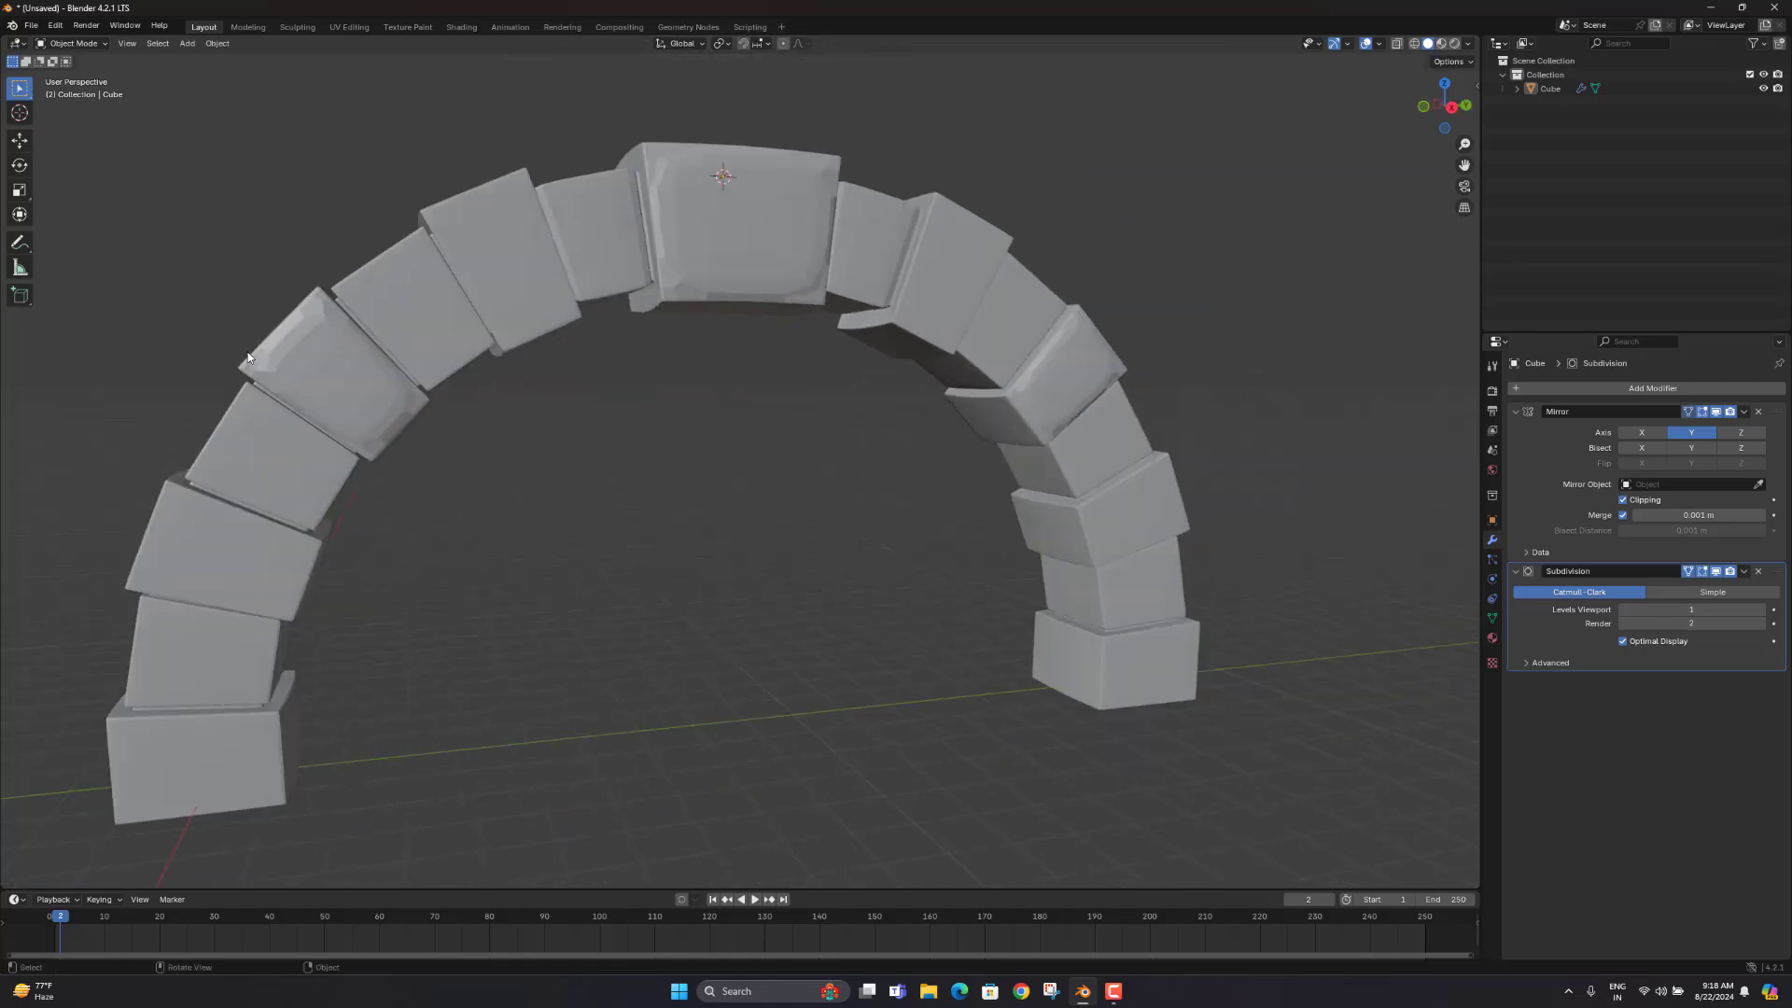
middle_click_drag(248, 351, 467, 448)
scroll(243, 400, "up", 5)
scroll(199, 419, "down", 5)
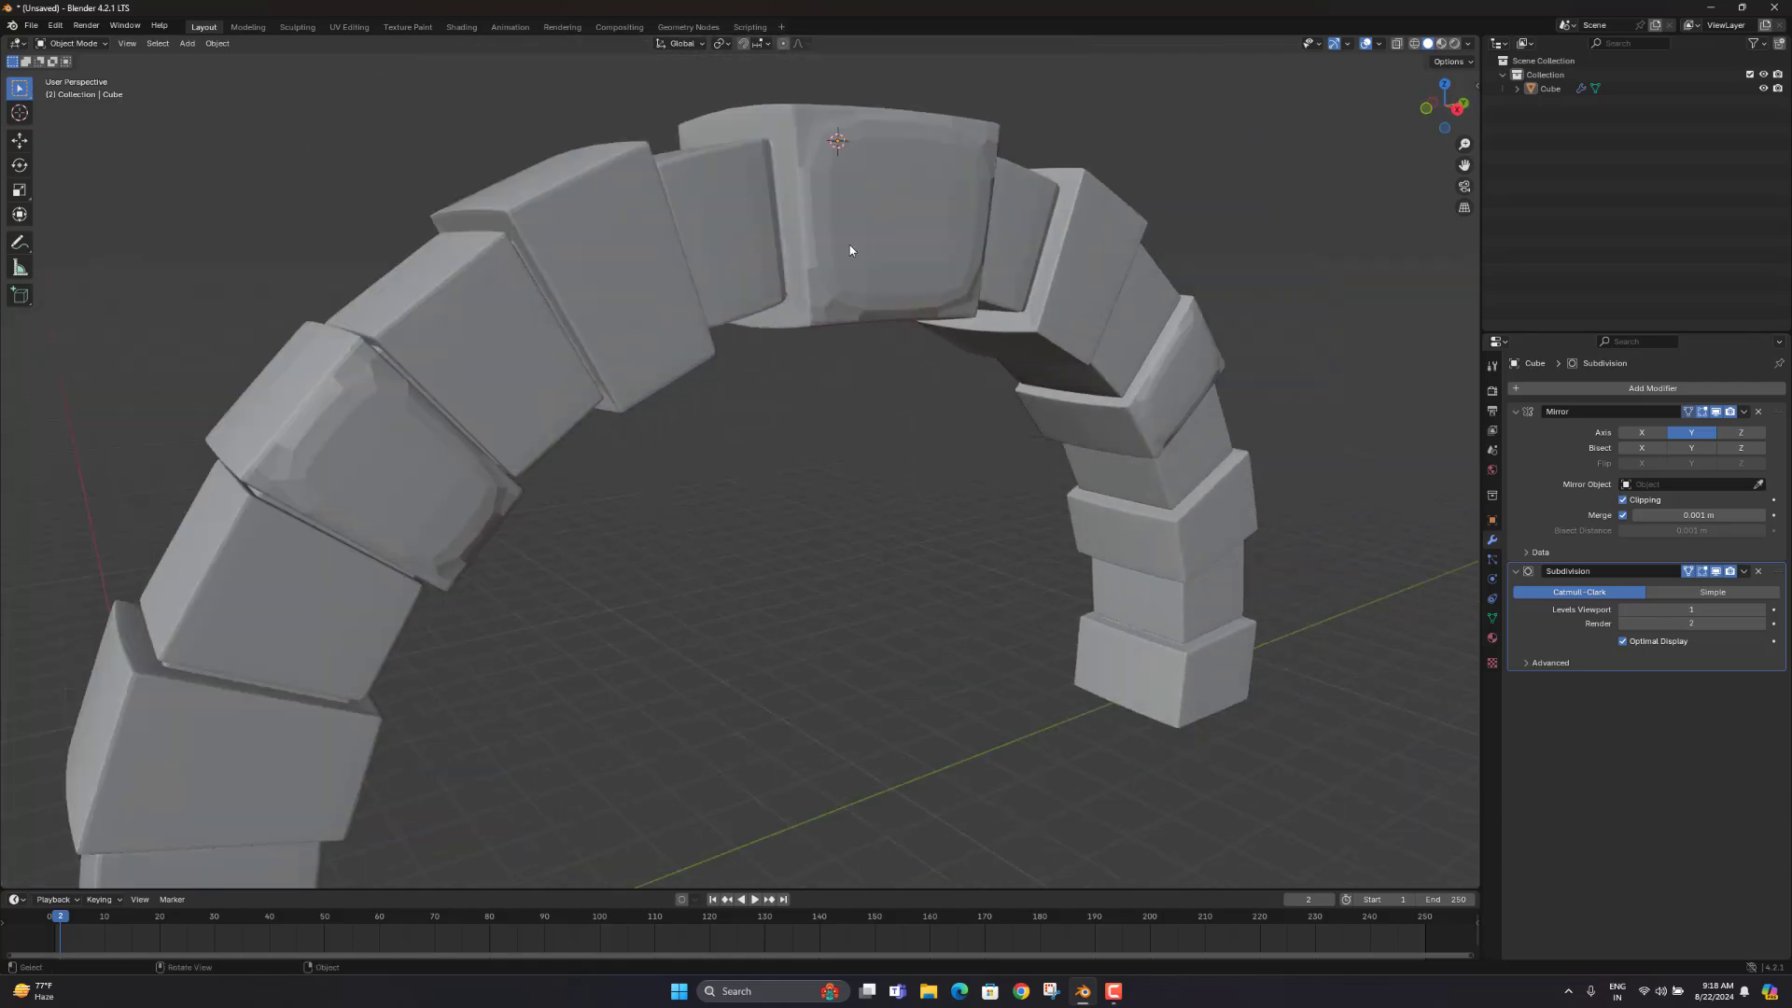
middle_click_drag(849, 245, 793, 238)
Step: Put the arch in Edit Mode and hide the Subdivision modifier's effect in the viewport
left_click(792, 238)
key("Tab")
scroll(581, 346, "up", 2)
scroll(581, 345, "up", 2)
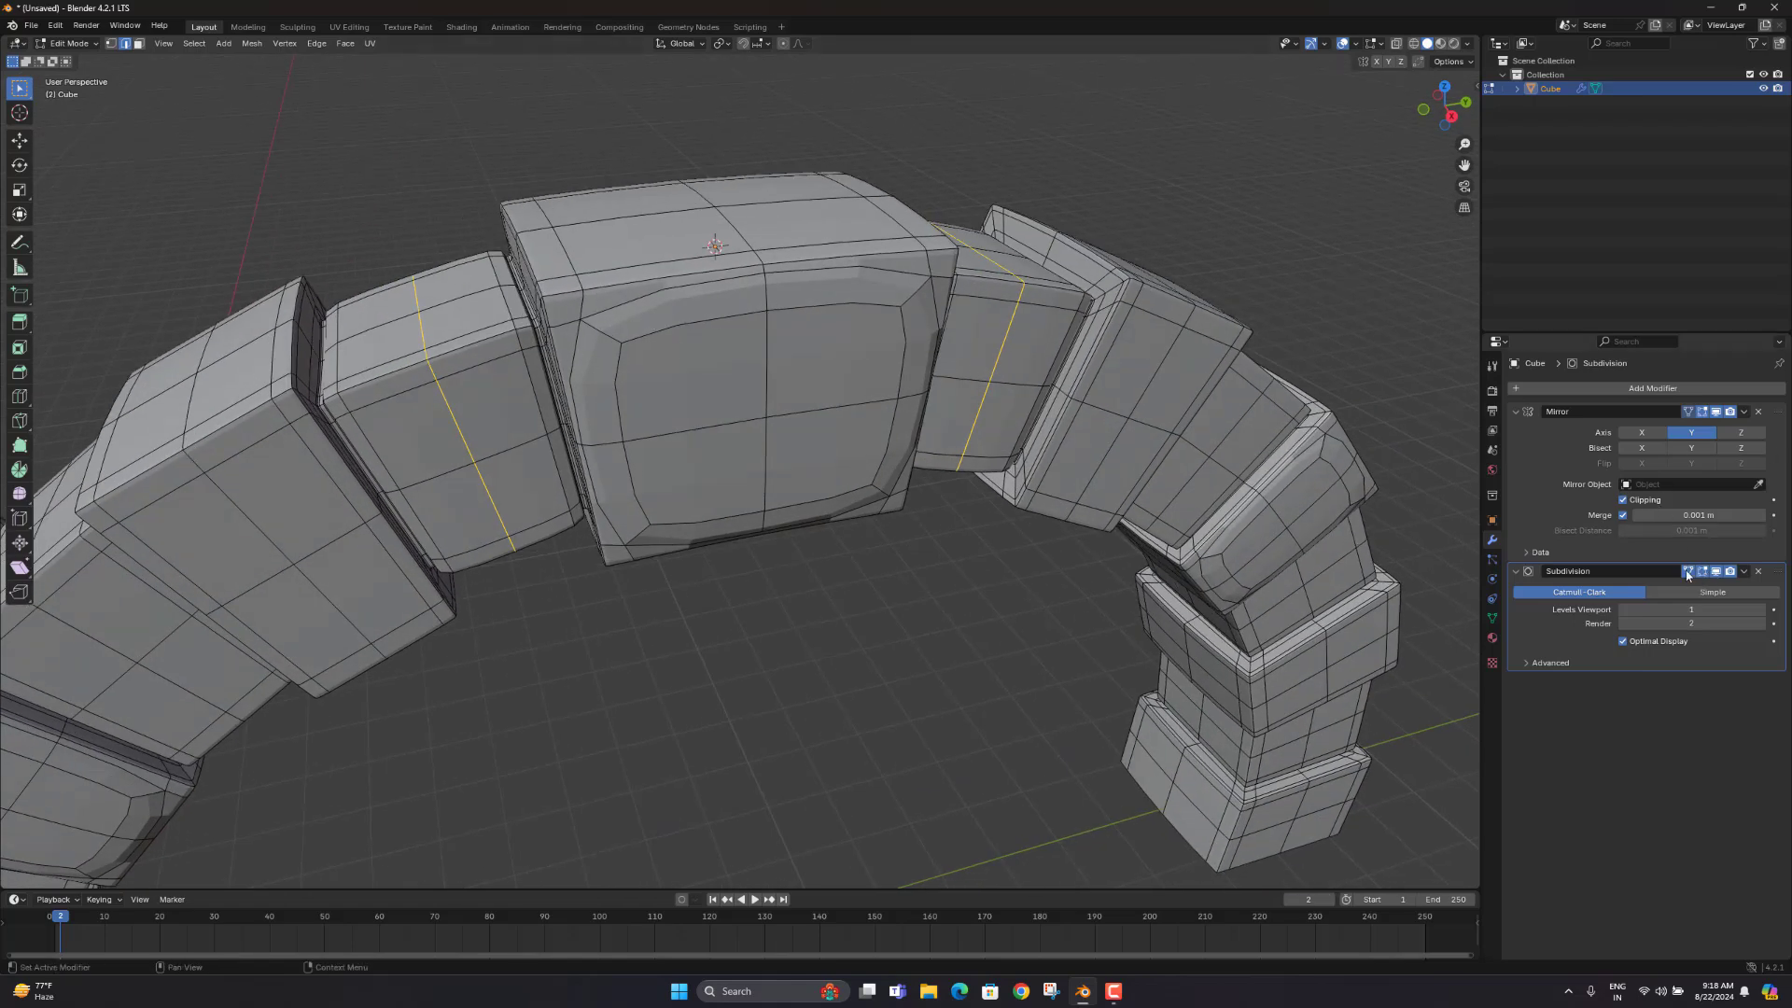
middle_click_drag(889, 414, 874, 413)
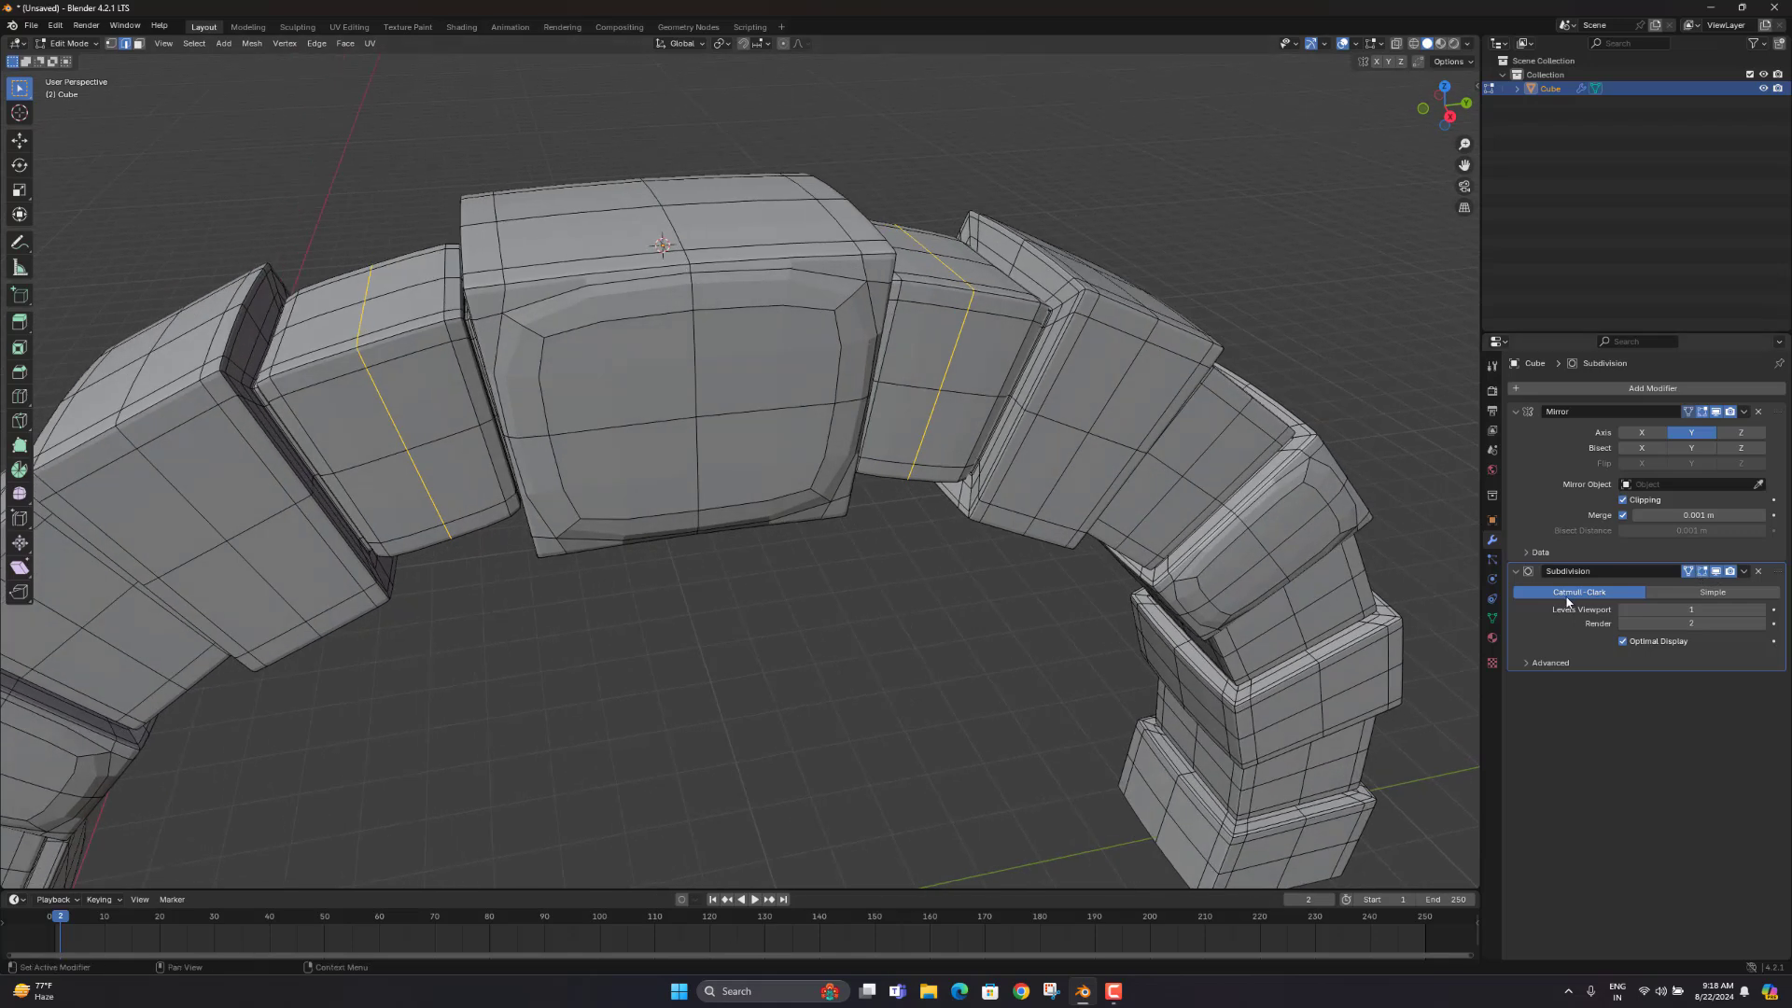
left_click(1716, 572)
left_click(1733, 573)
Step: Examine the keystone's beveled edges and compare them with the Subdivision display switched on and off
scroll(644, 380, "up", 8)
middle_click_drag(644, 380, 668, 376)
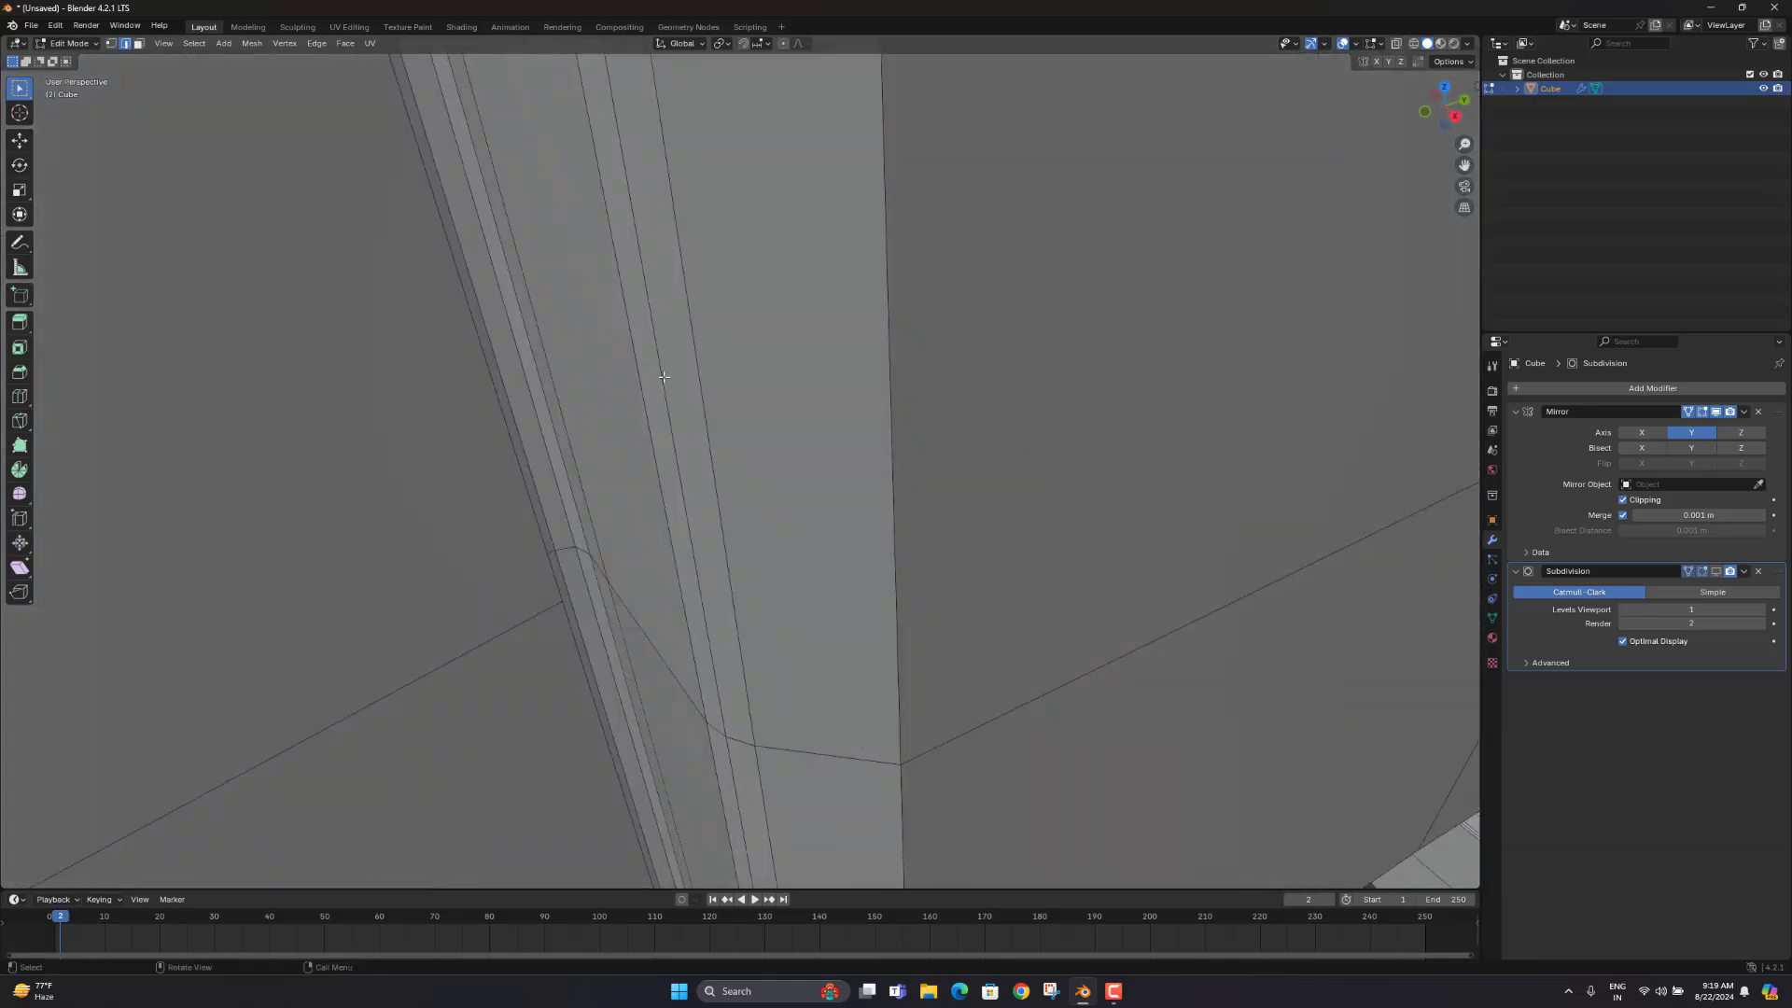
scroll(680, 371, "down", 9)
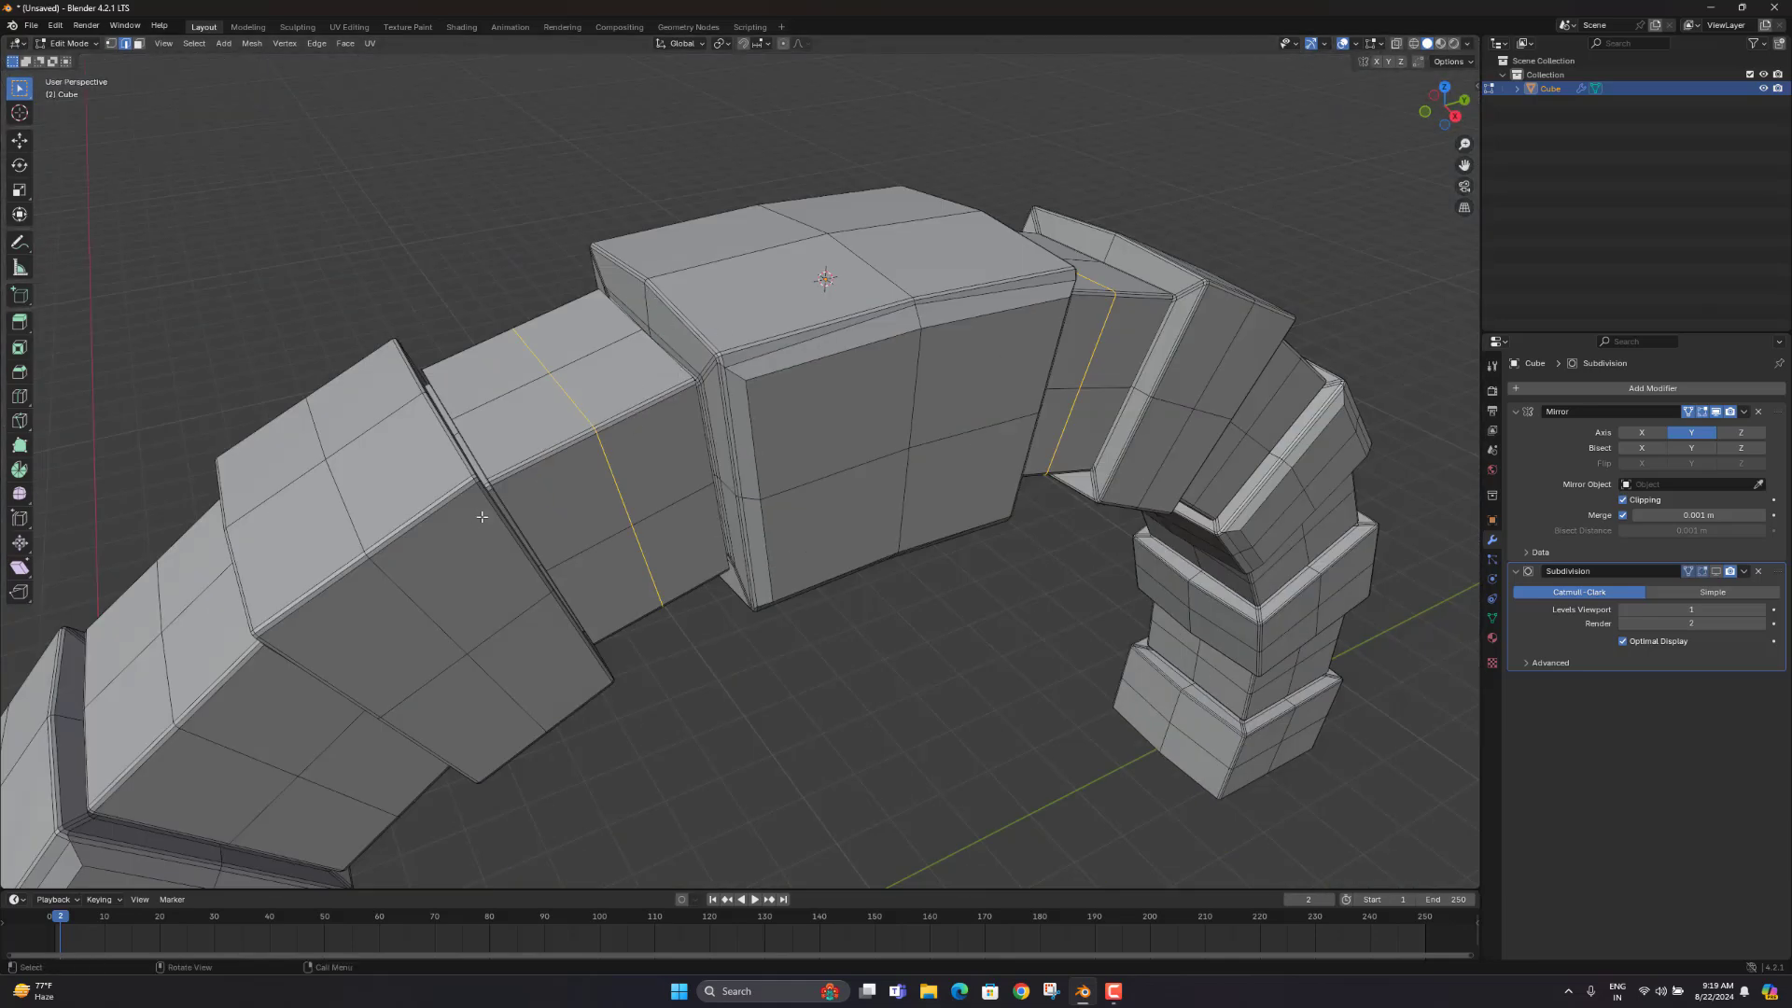
middle_click_drag(612, 500, 664, 483)
scroll(710, 457, "up", 2)
middle_click_drag(905, 387, 760, 457)
left_click(1717, 571)
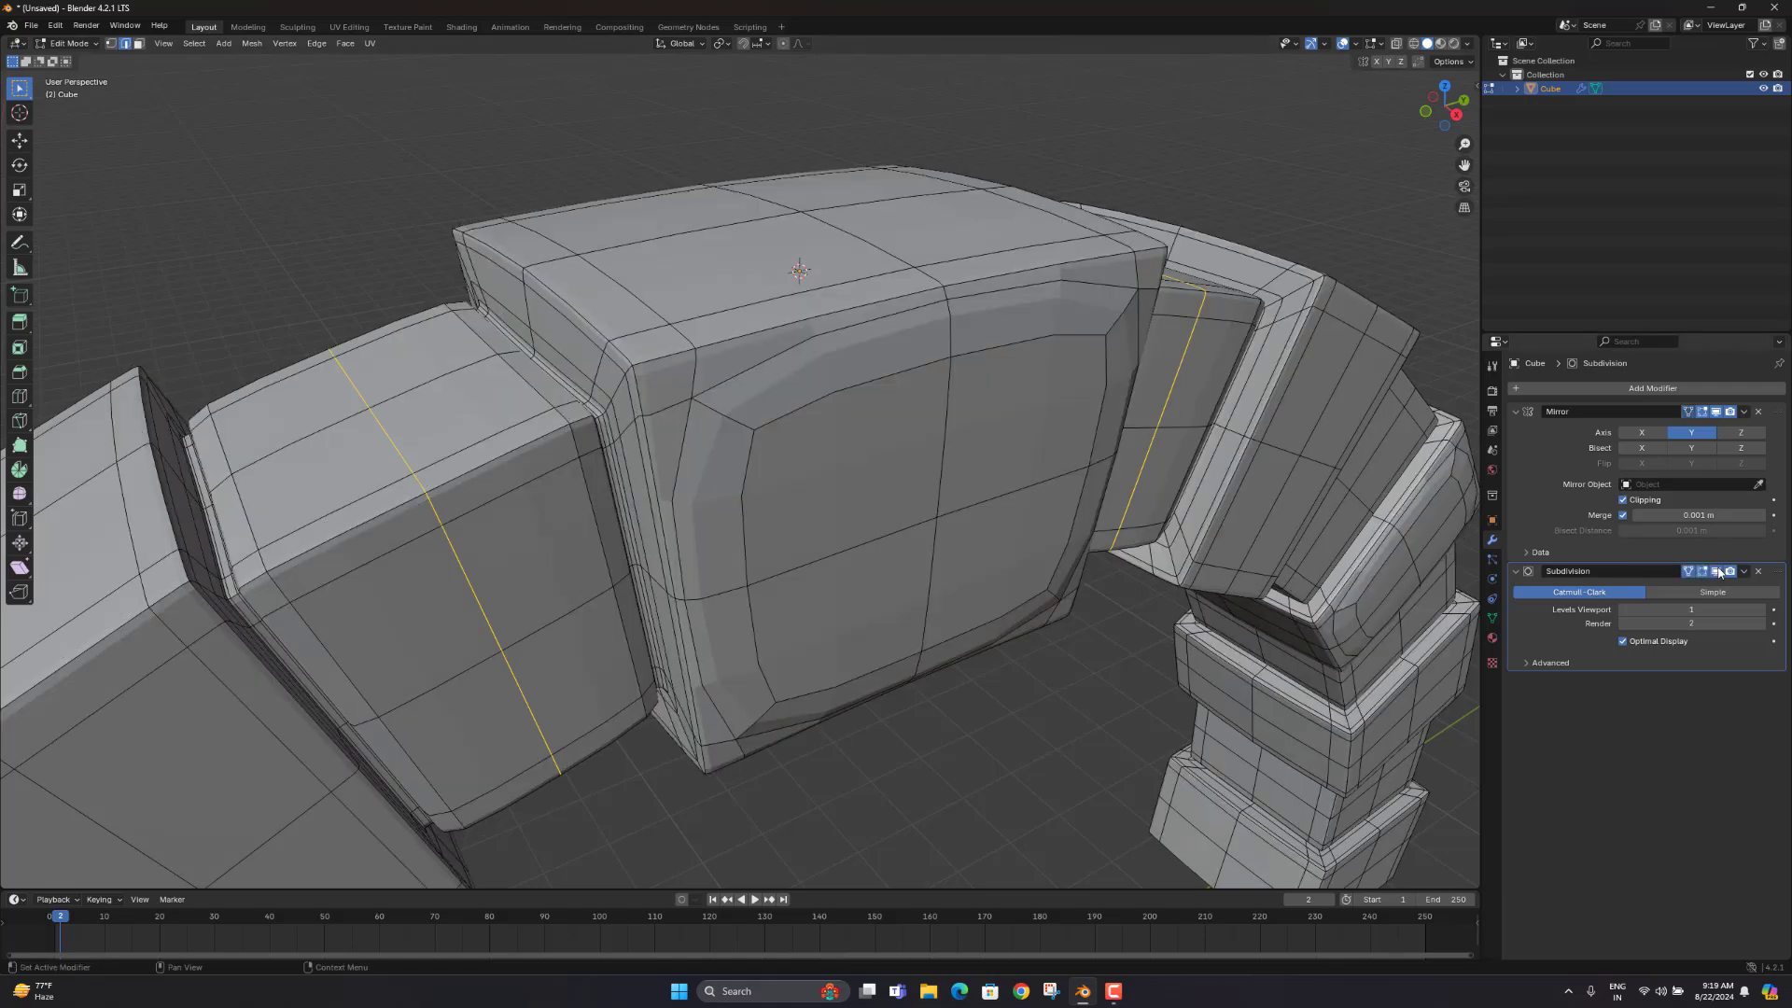
left_click(1717, 572)
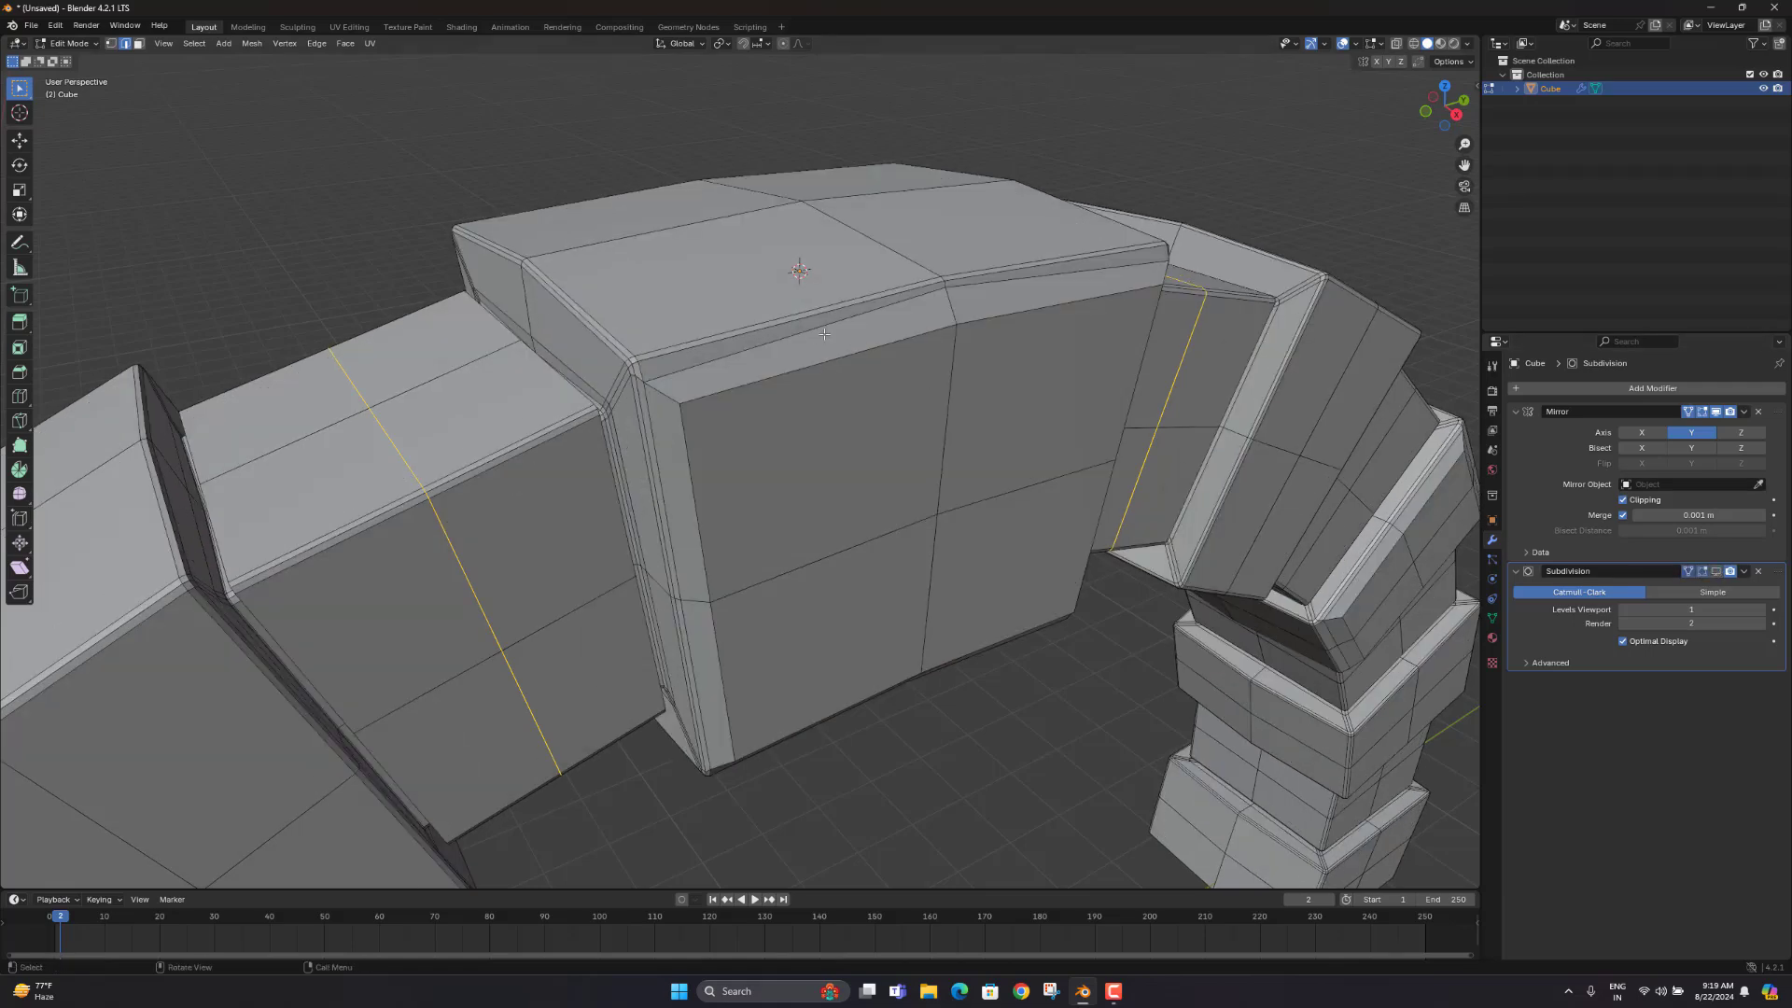
left_click(1712, 572)
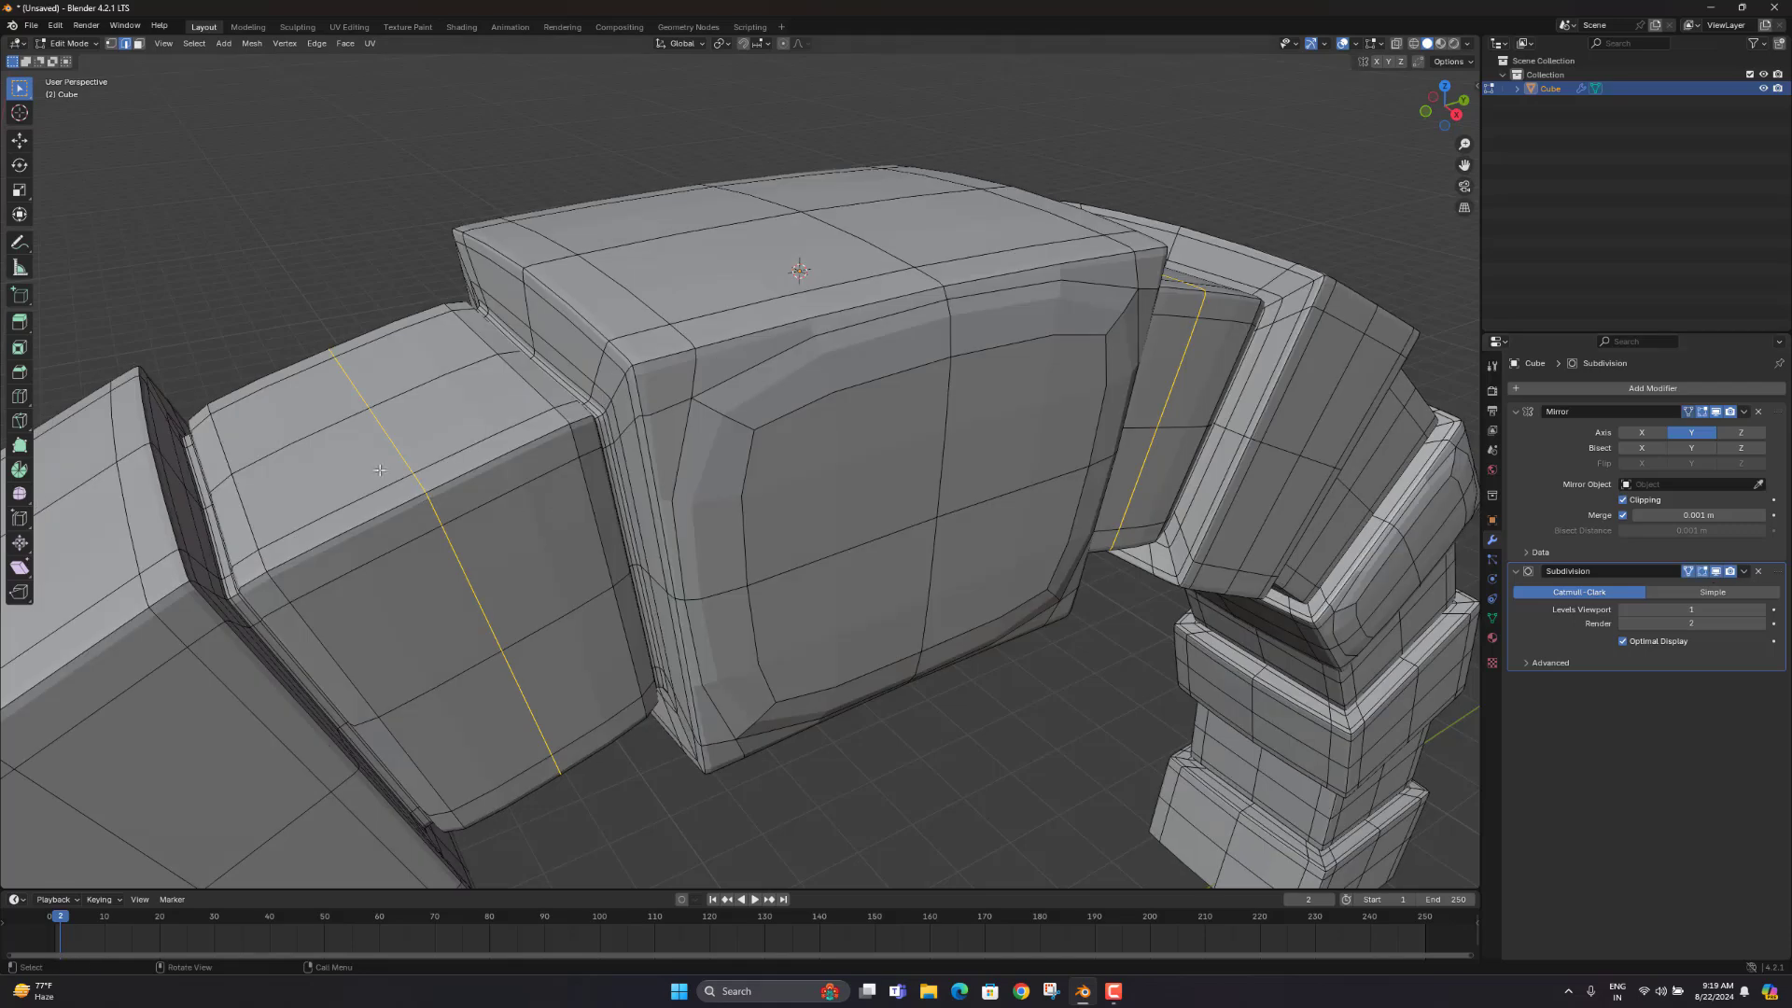
scroll(555, 504, "down", 4)
middle_click_drag(525, 439, 481, 411)
scroll(736, 407, "up", 1)
middle_click_drag(605, 448, 602, 465)
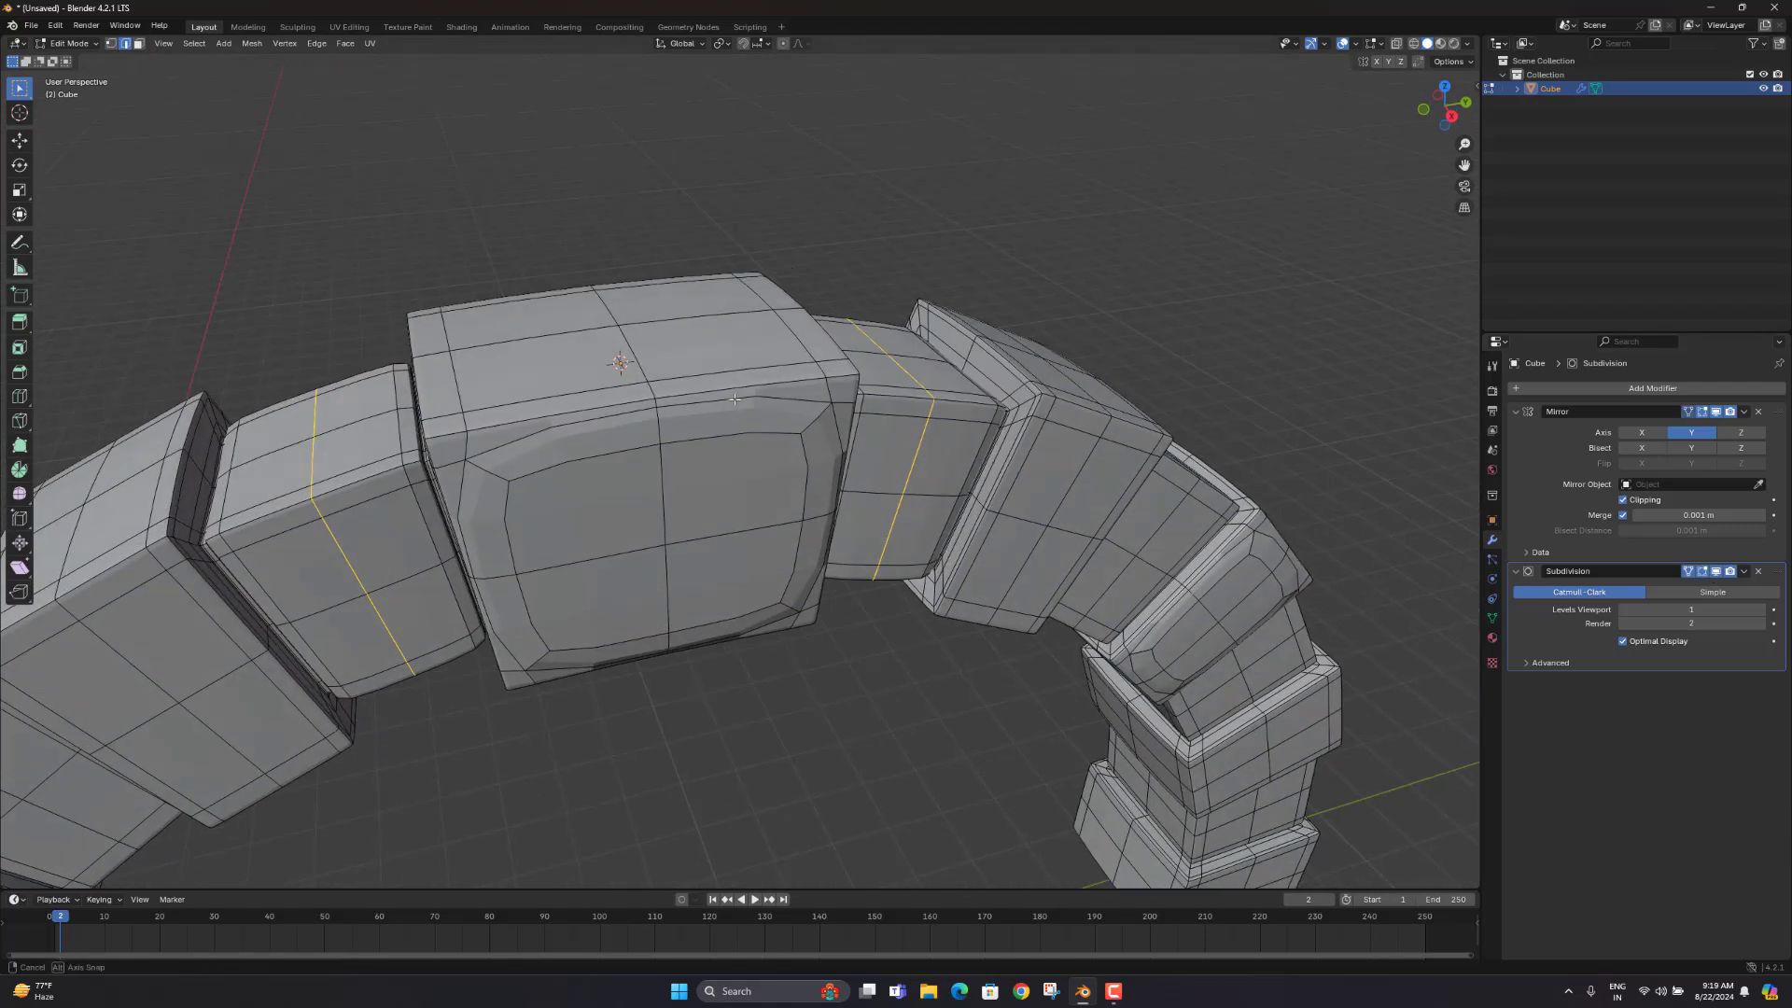
Step: Hide the Subdivision effect and add a loop cut around the keystone's front bevel, slid toward the bevel's outer edge
left_click(1715, 571)
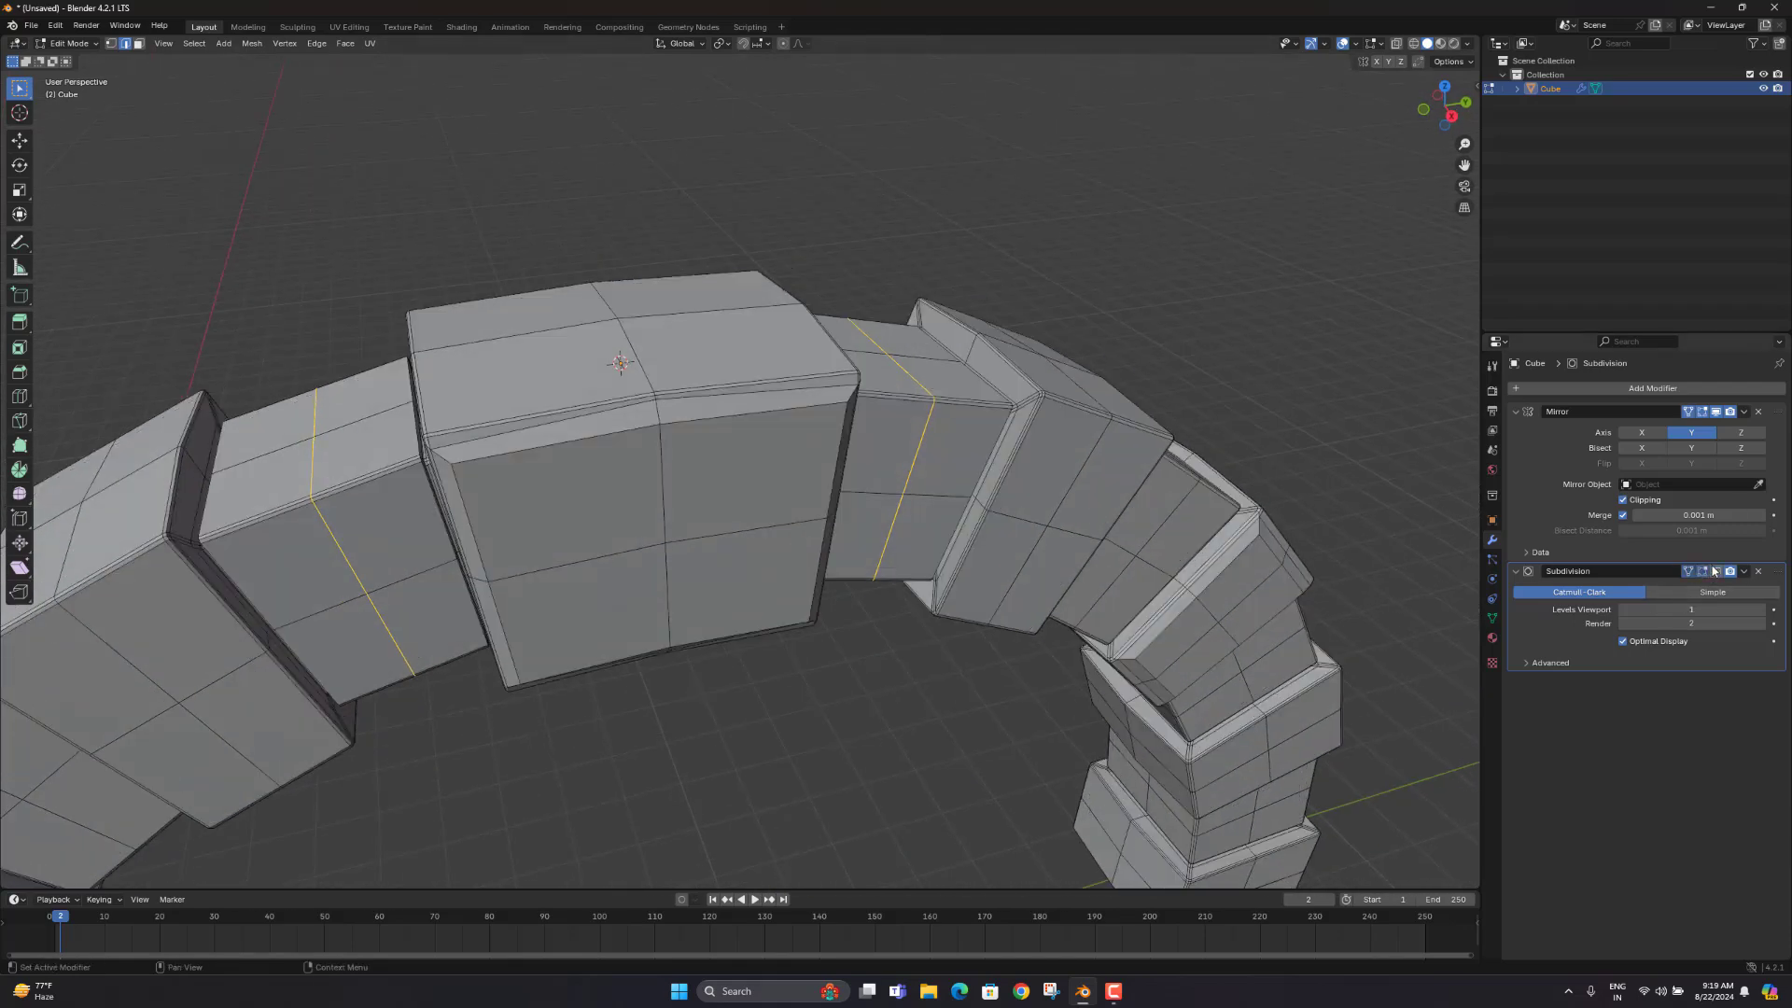
scroll(601, 424, "up", 4)
middle_click_drag(740, 428, 784, 434)
middle_click_drag(466, 606, 600, 459, "shift")
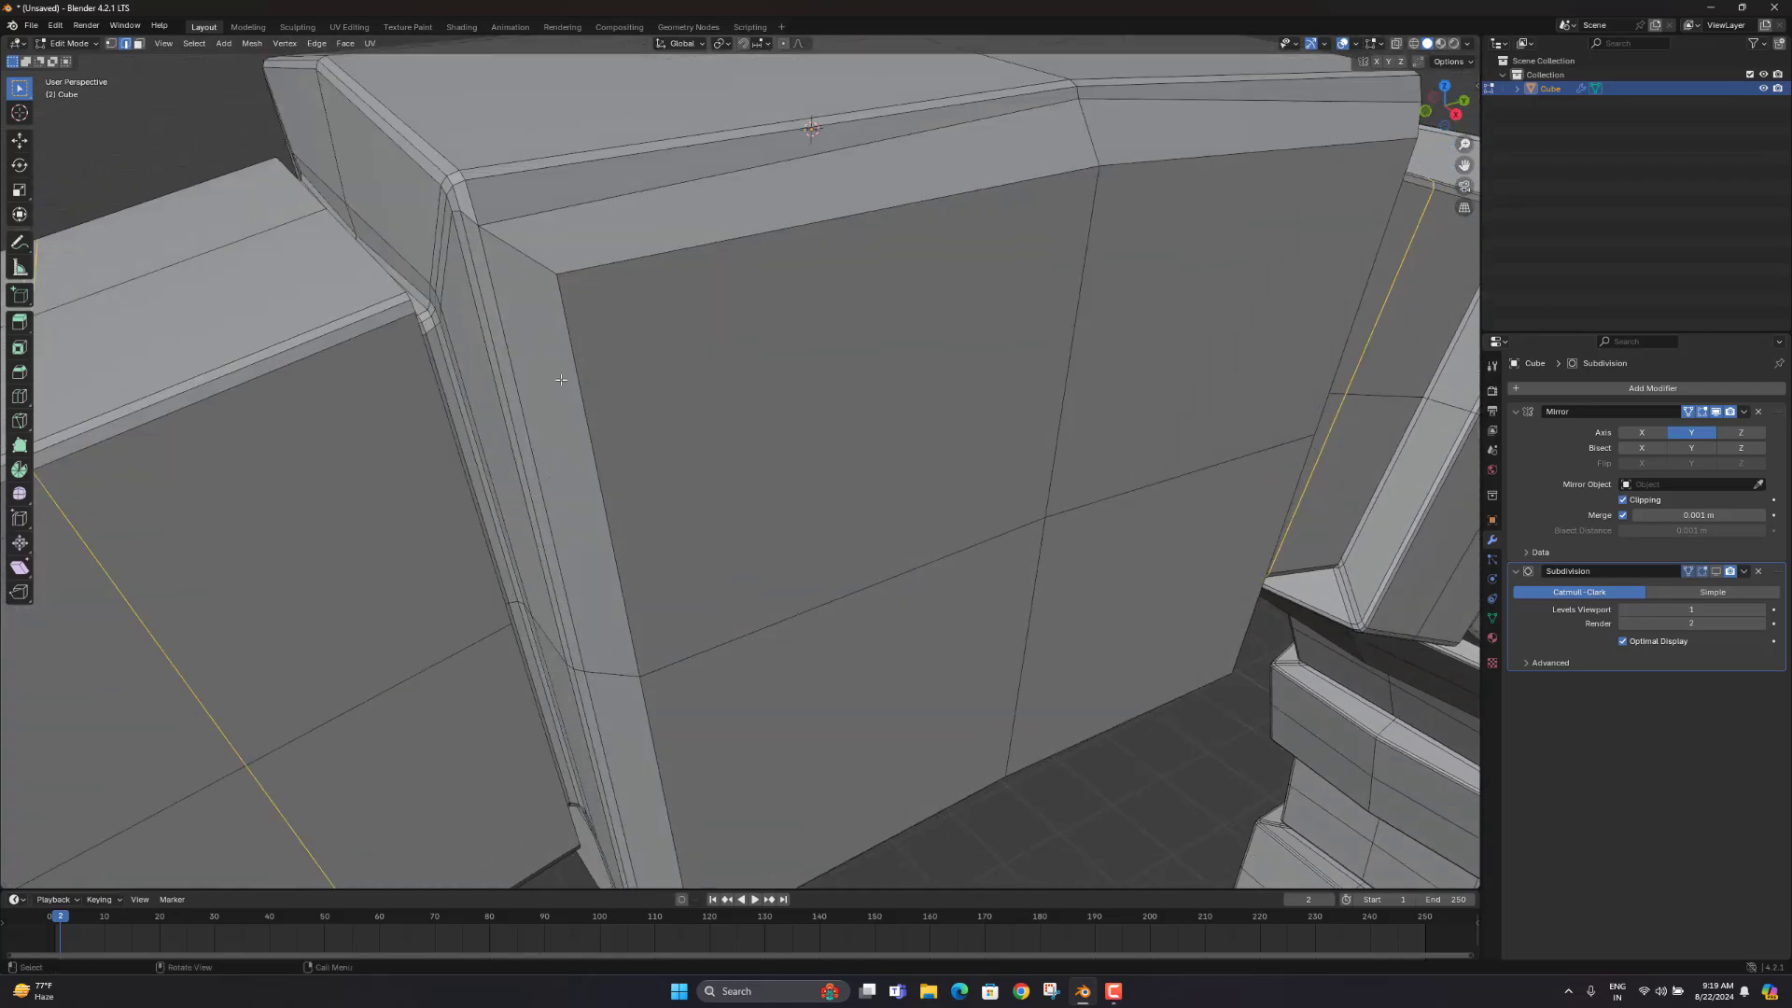
scroll(537, 295, "down", 6)
middle_click_drag(636, 367, 616, 332)
scroll(628, 332, "up", 3)
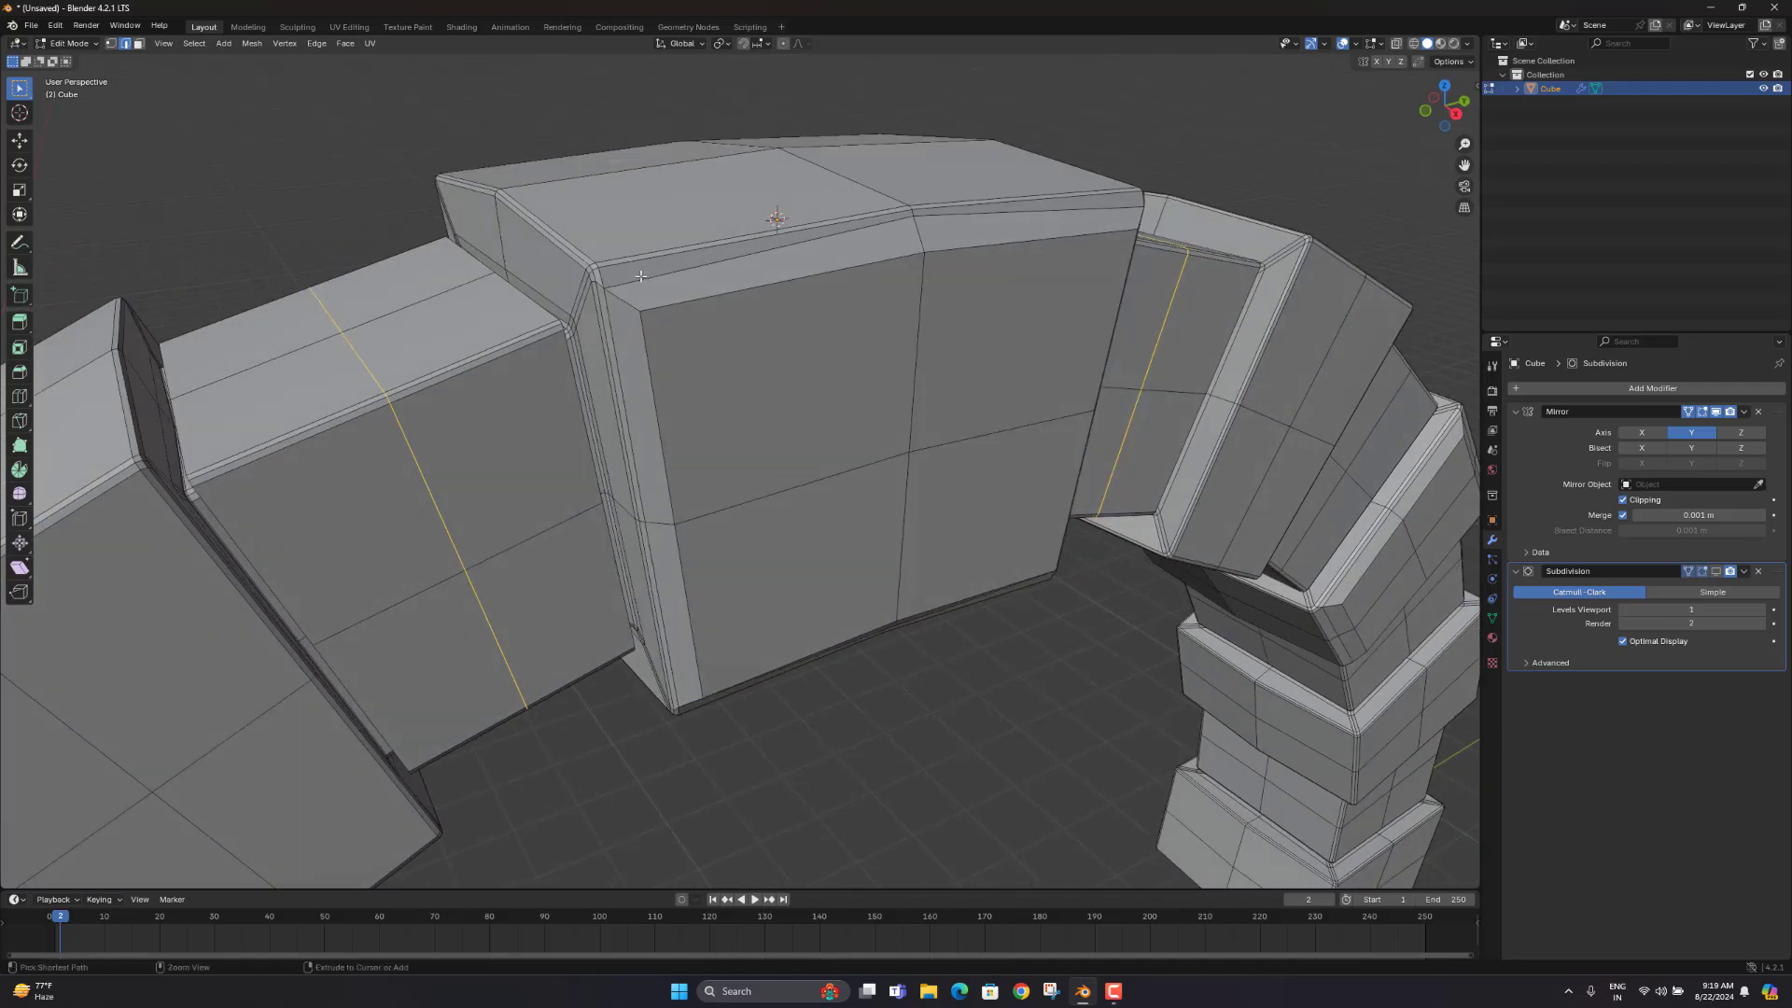
key("ctrl+r")
left_click(603, 293)
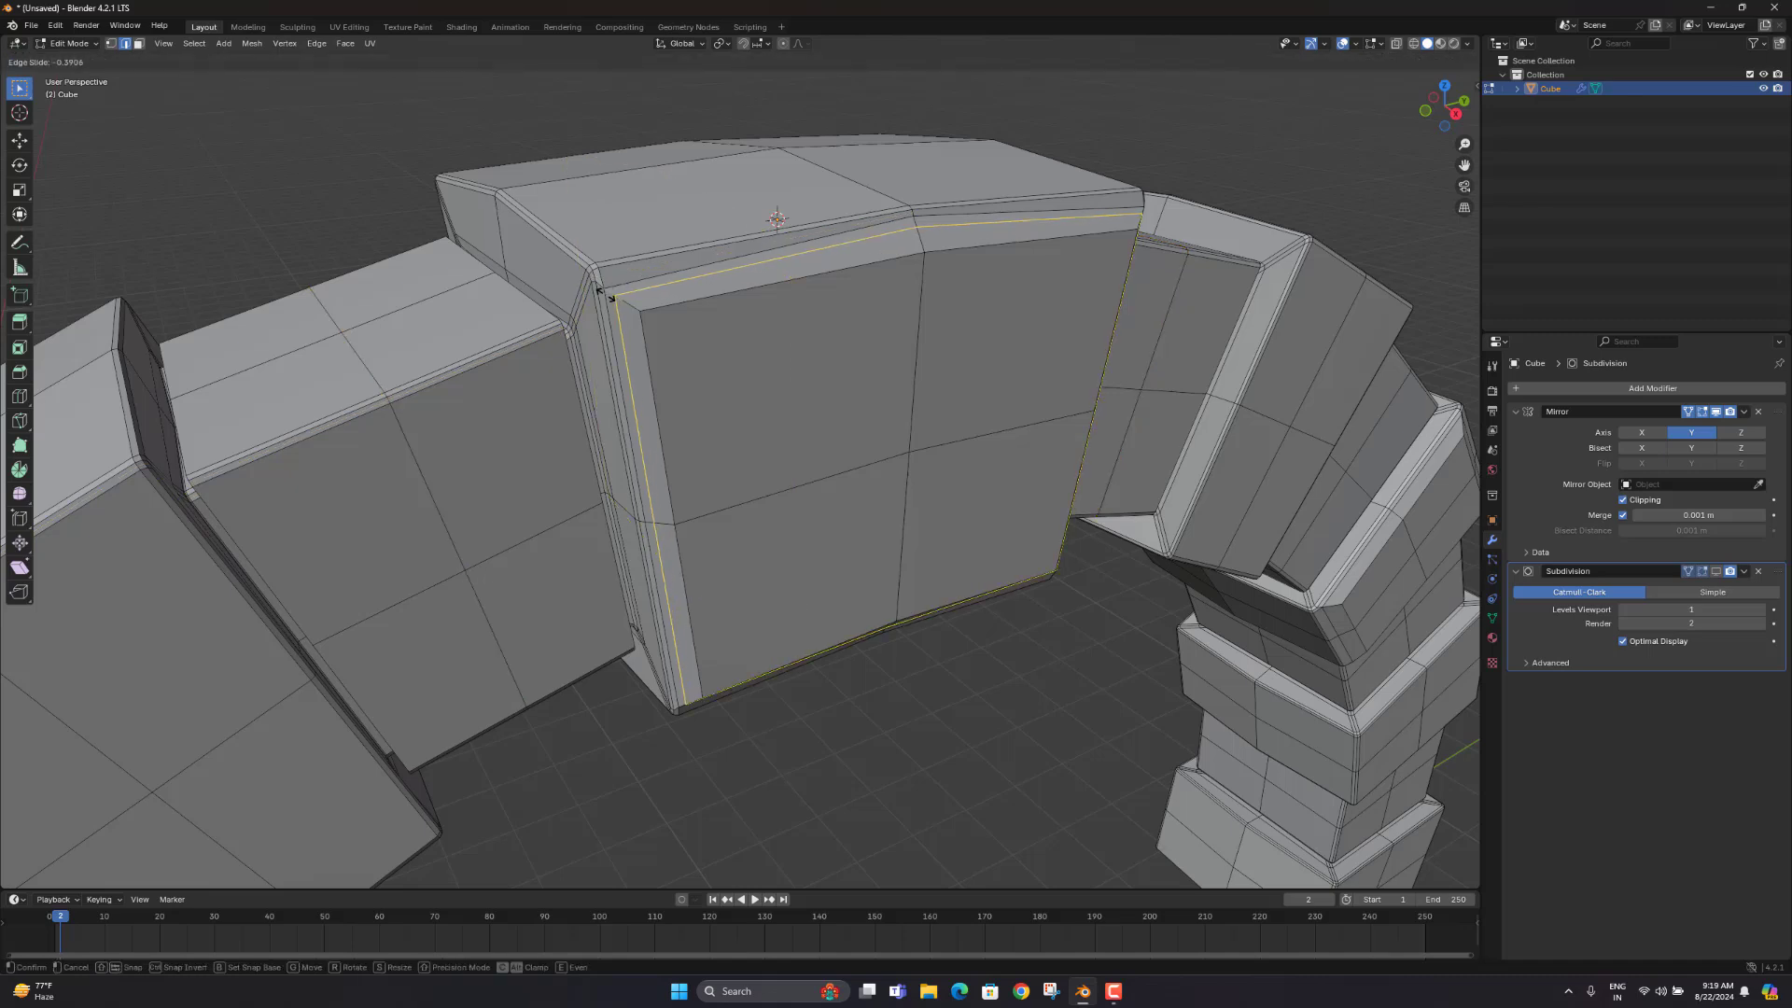
left_click(592, 293)
Step: Show the Subdivision effect in Object Mode, inspect the keystone's front corners, and return to Edit Mode
key("Tab")
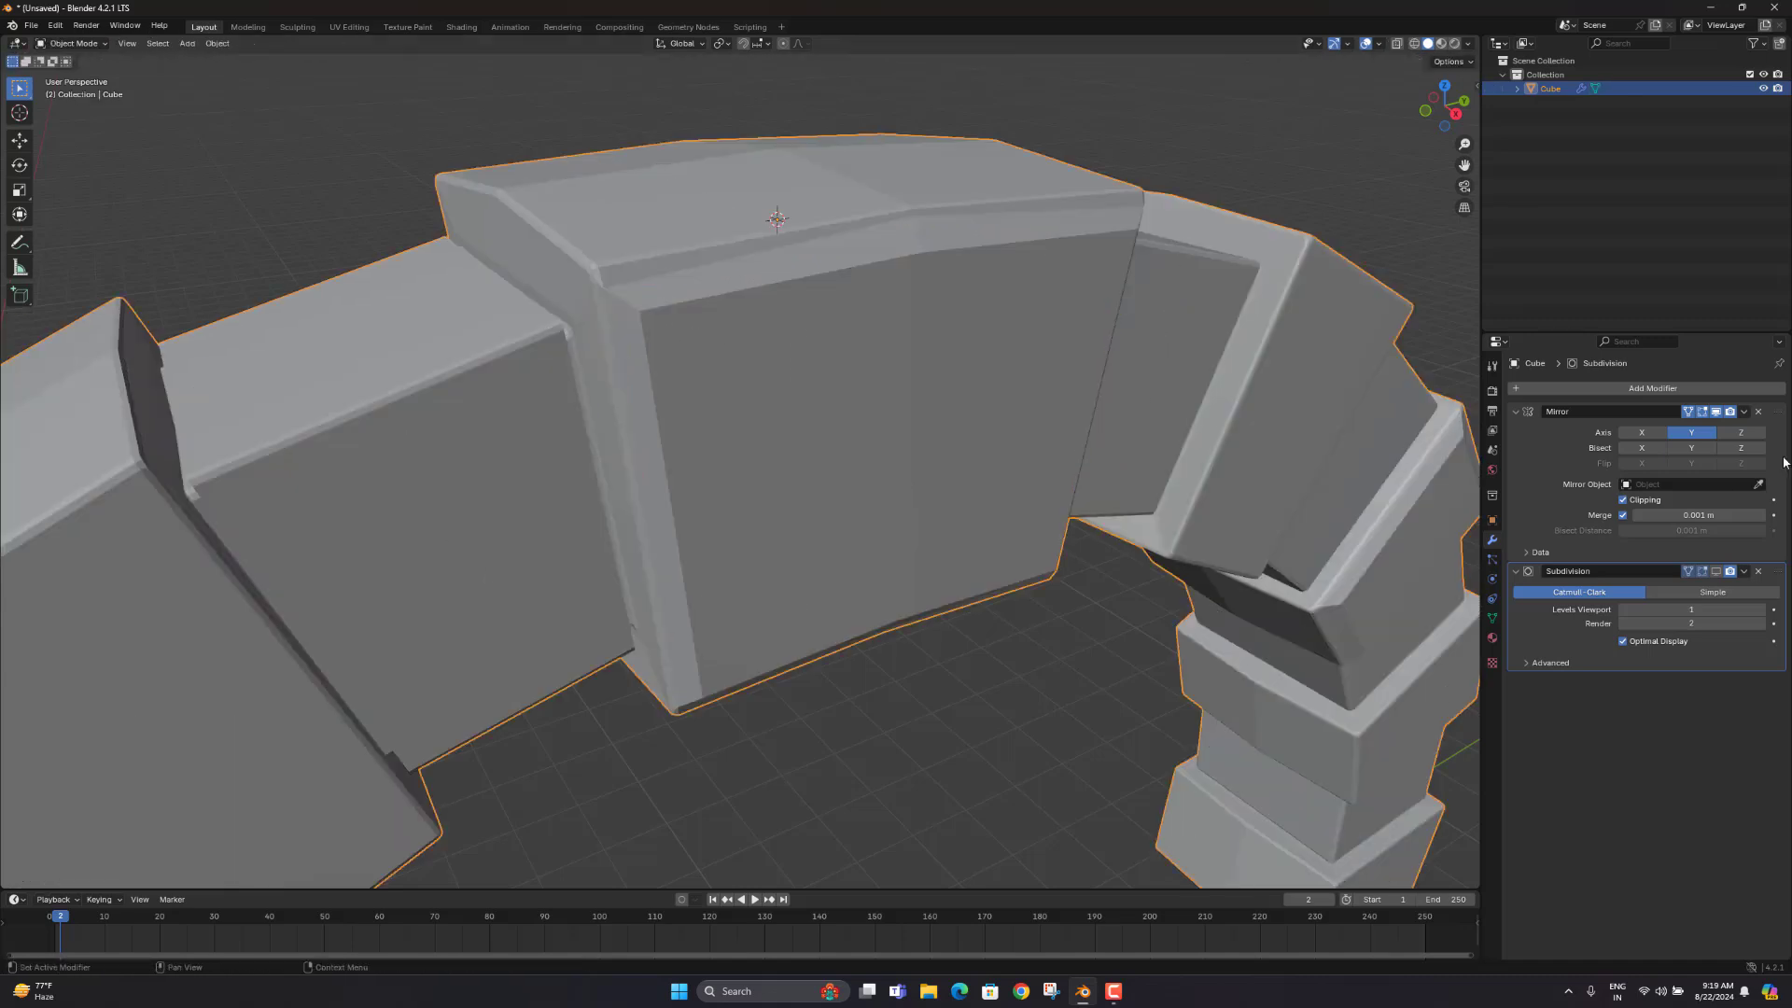
left_click(1714, 572)
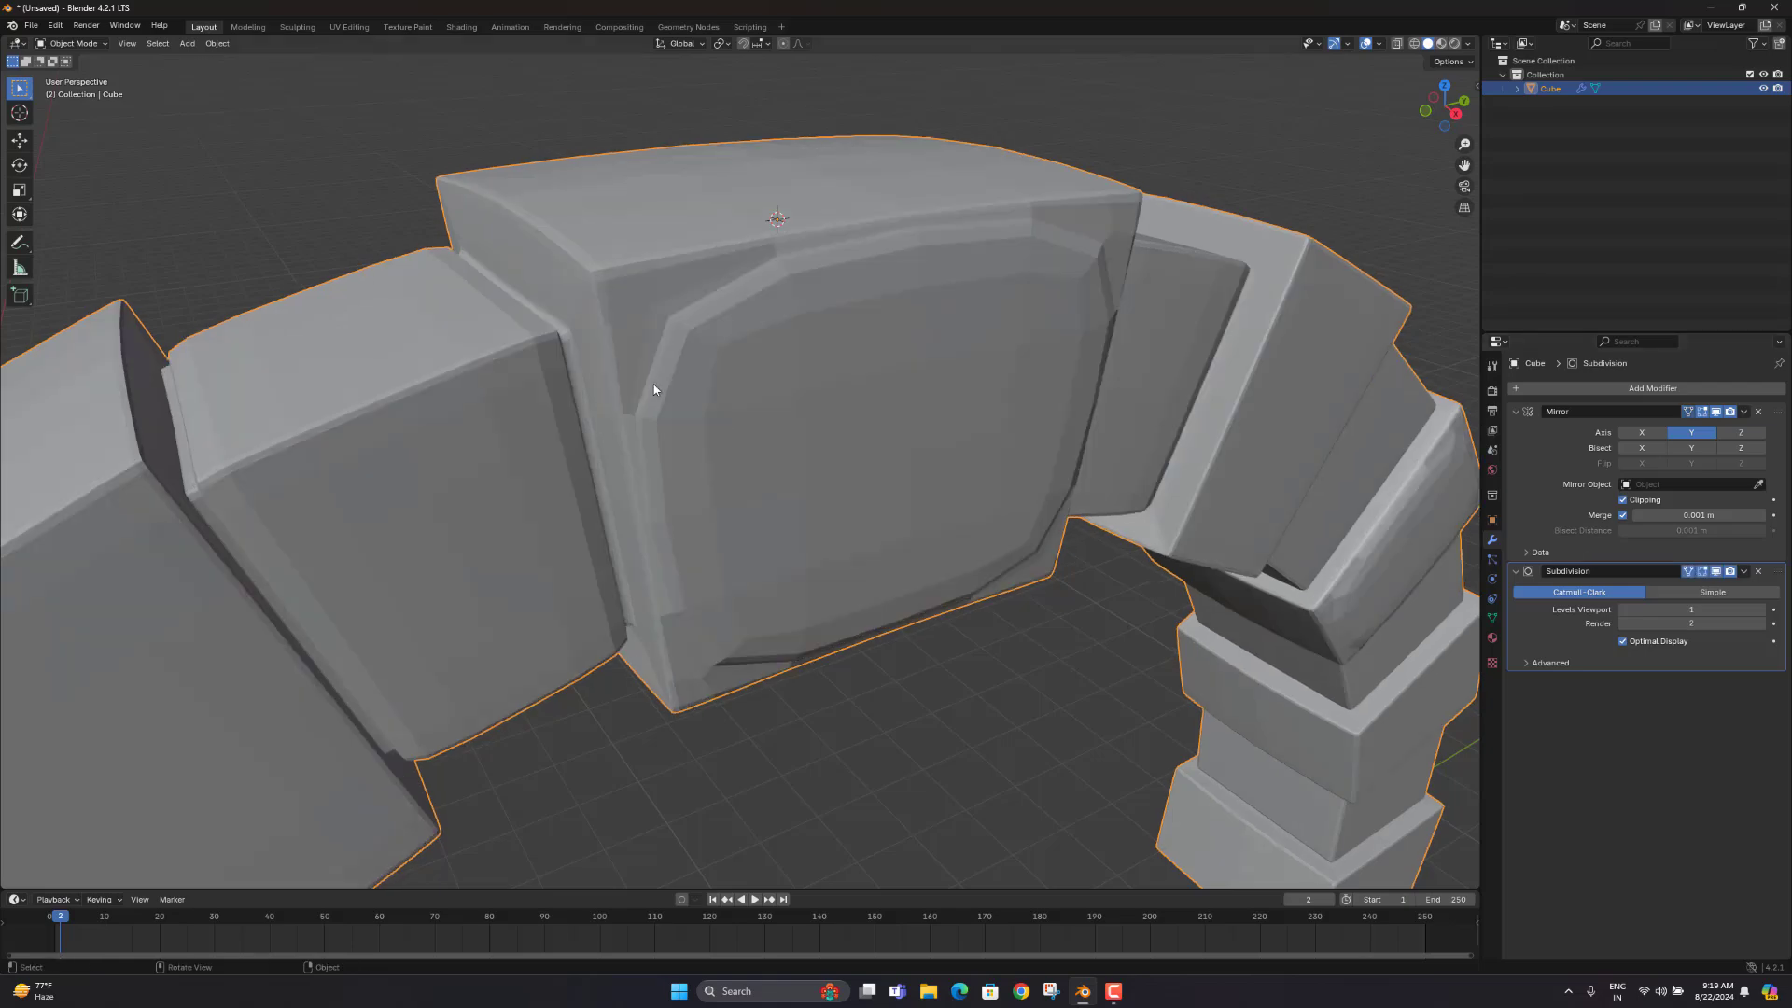
scroll(653, 384, "down", 2)
mouse_move(653, 384)
middle_mouse_down()
mouse_move(640, 394)
mouse_move(639, 358)
middle_mouse_up()
middle_click_drag(478, 96, 579, 259)
key("Tab")
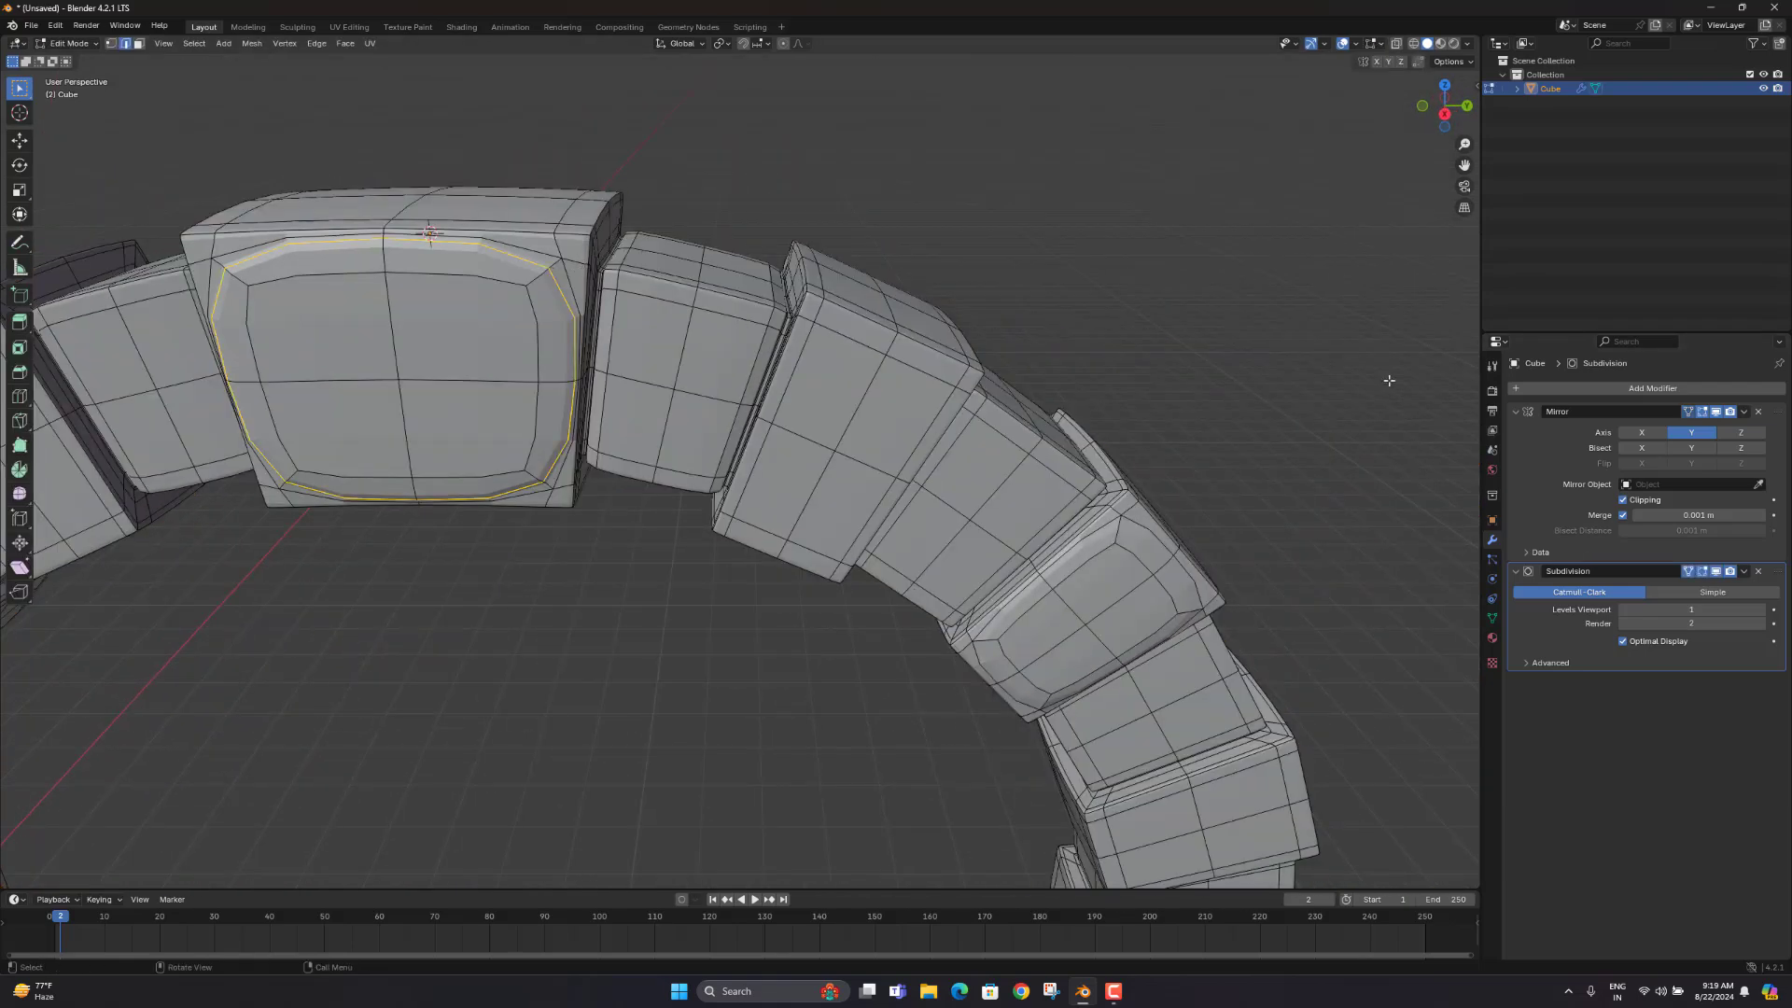
Step: Try a loop cut near the keystone's side edge, slid outward with a factor of -0.957, and show the Subdivision effect
left_click(1714, 574)
middle_click_drag(528, 348, 511, 359)
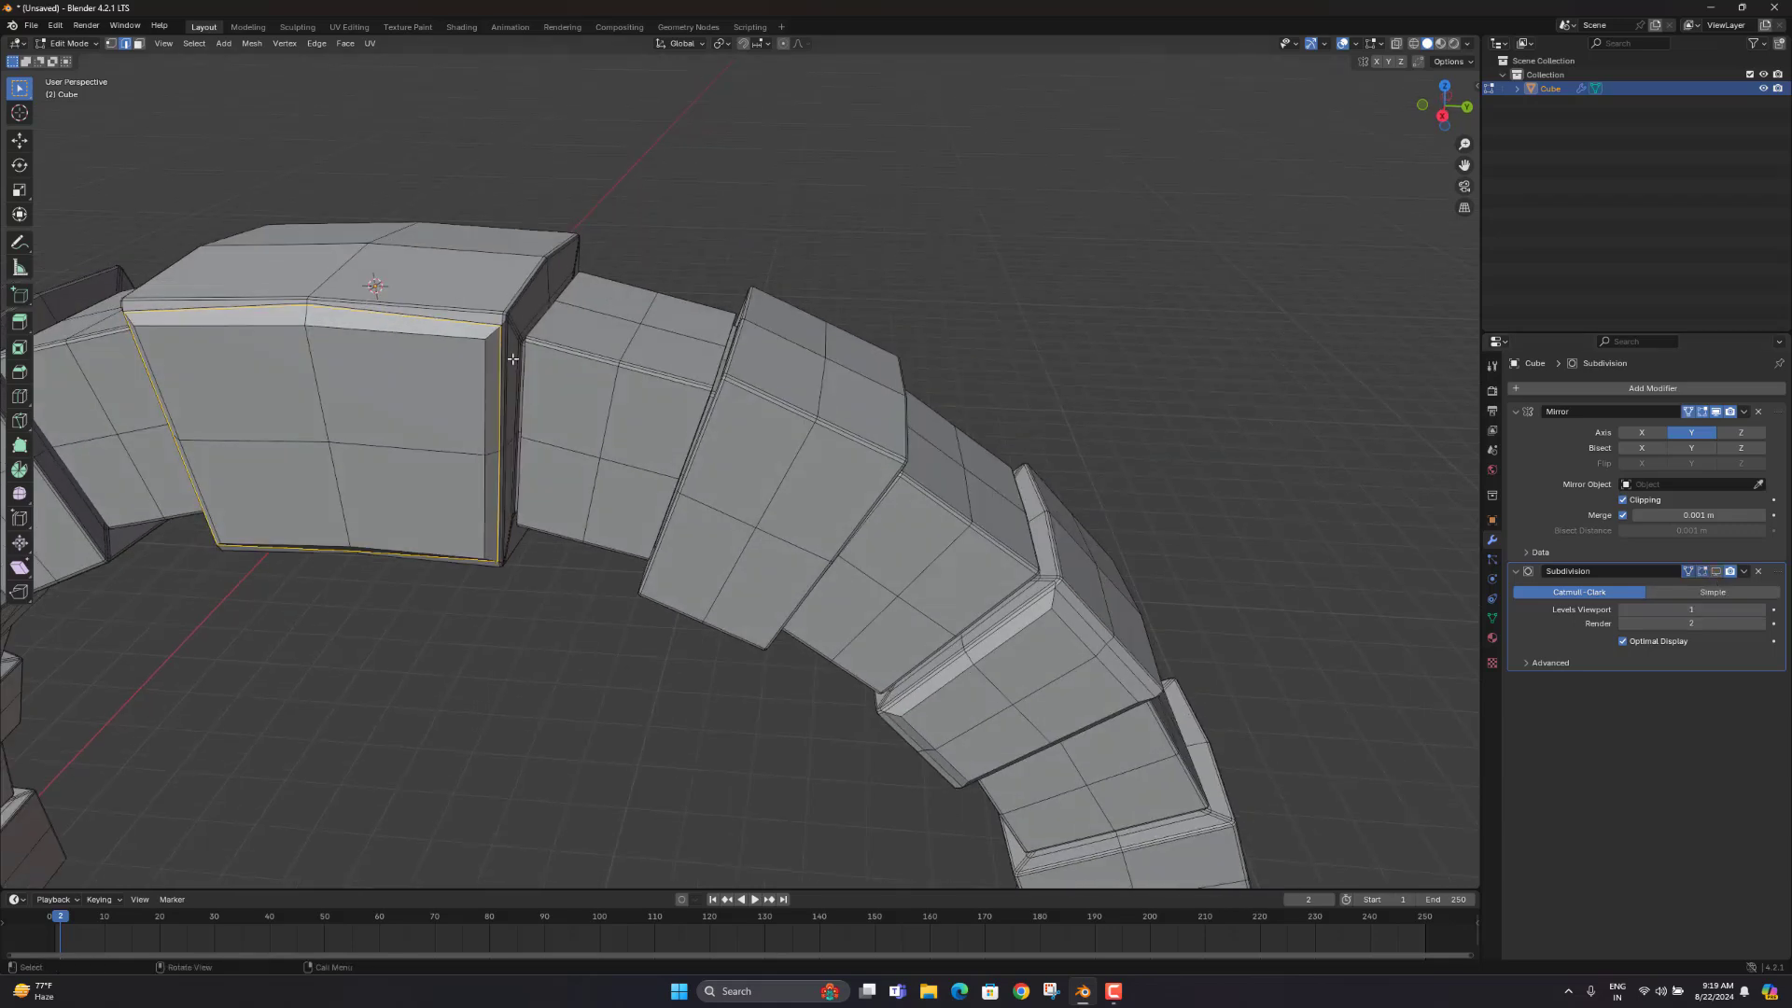
scroll(510, 357, "up", 2)
scroll(396, 301, "up", 3)
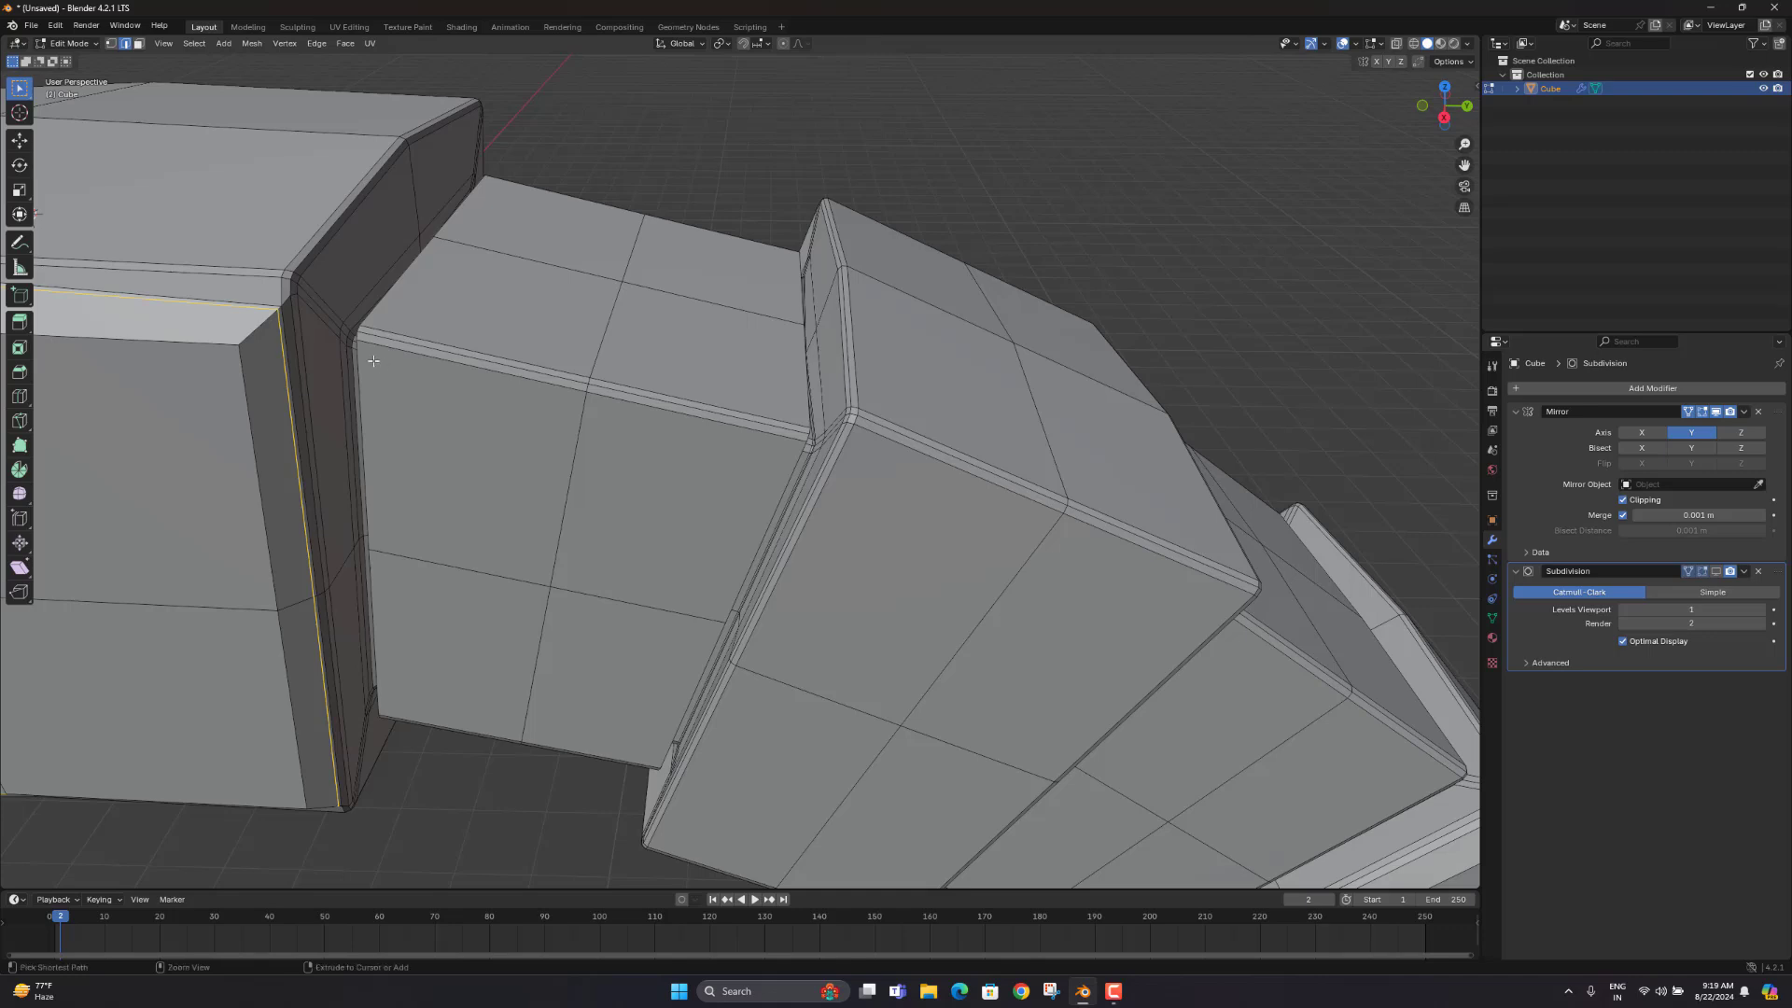
key("g")
key("g")
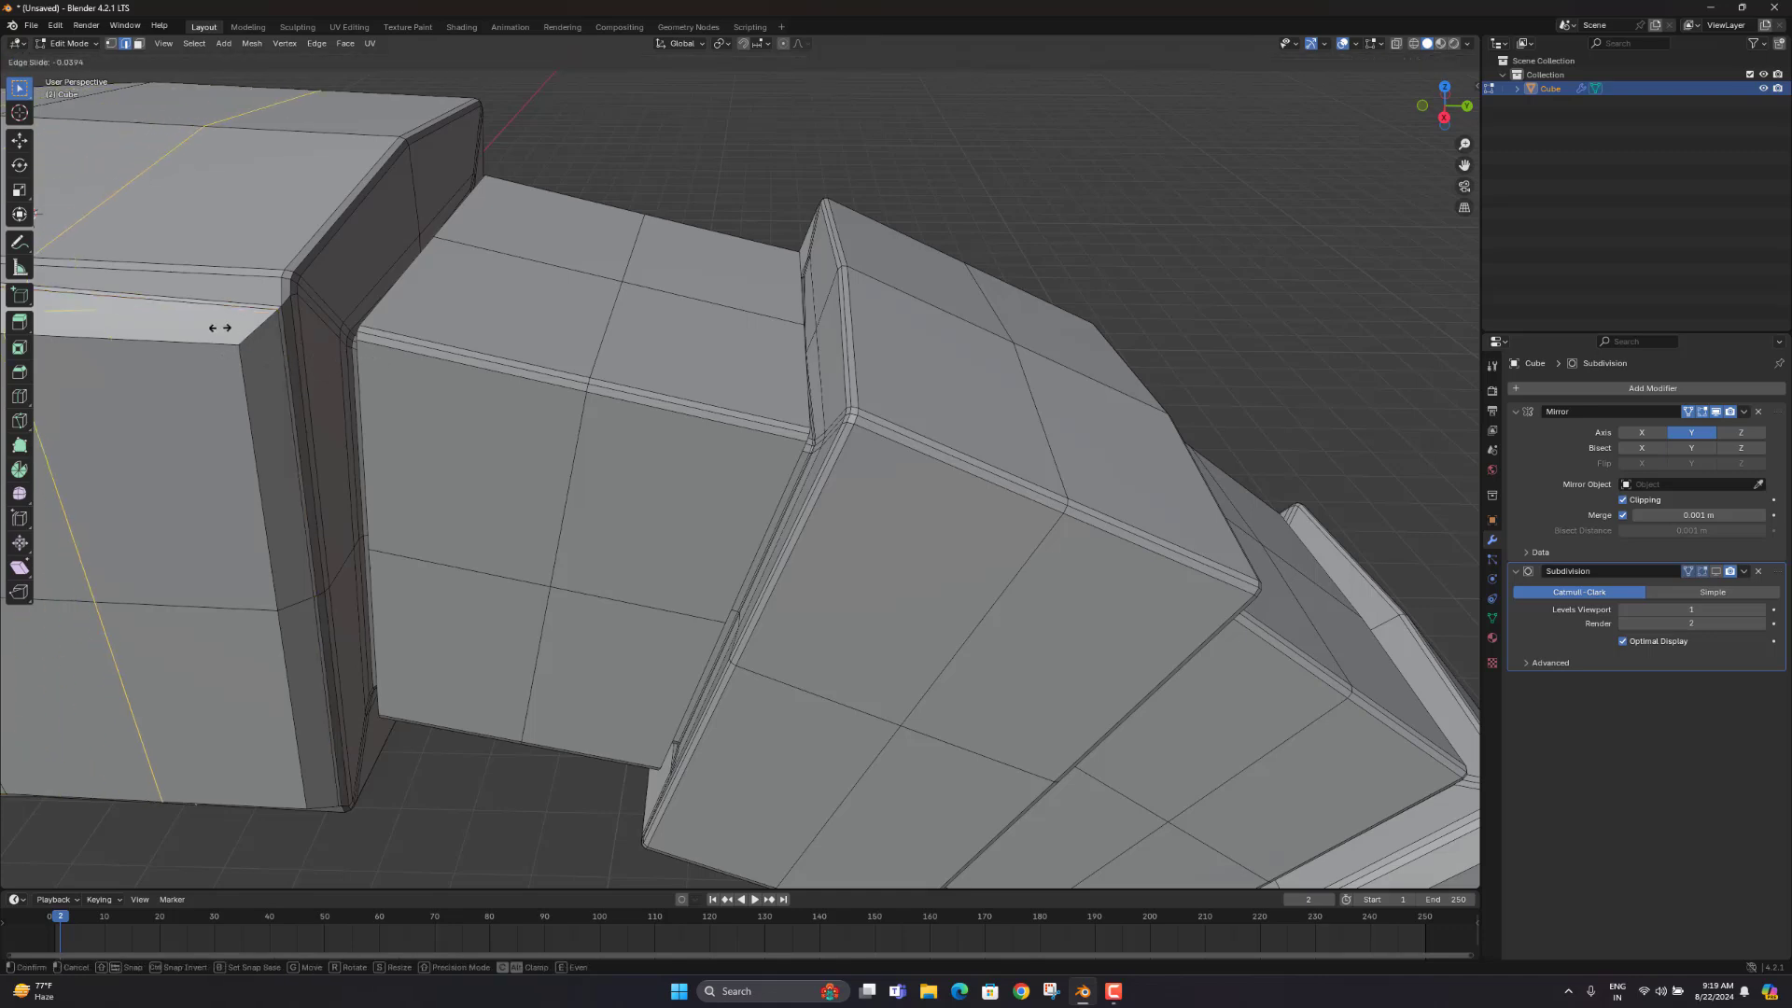
left_click(105, 312)
scroll(662, 361, "down", 5)
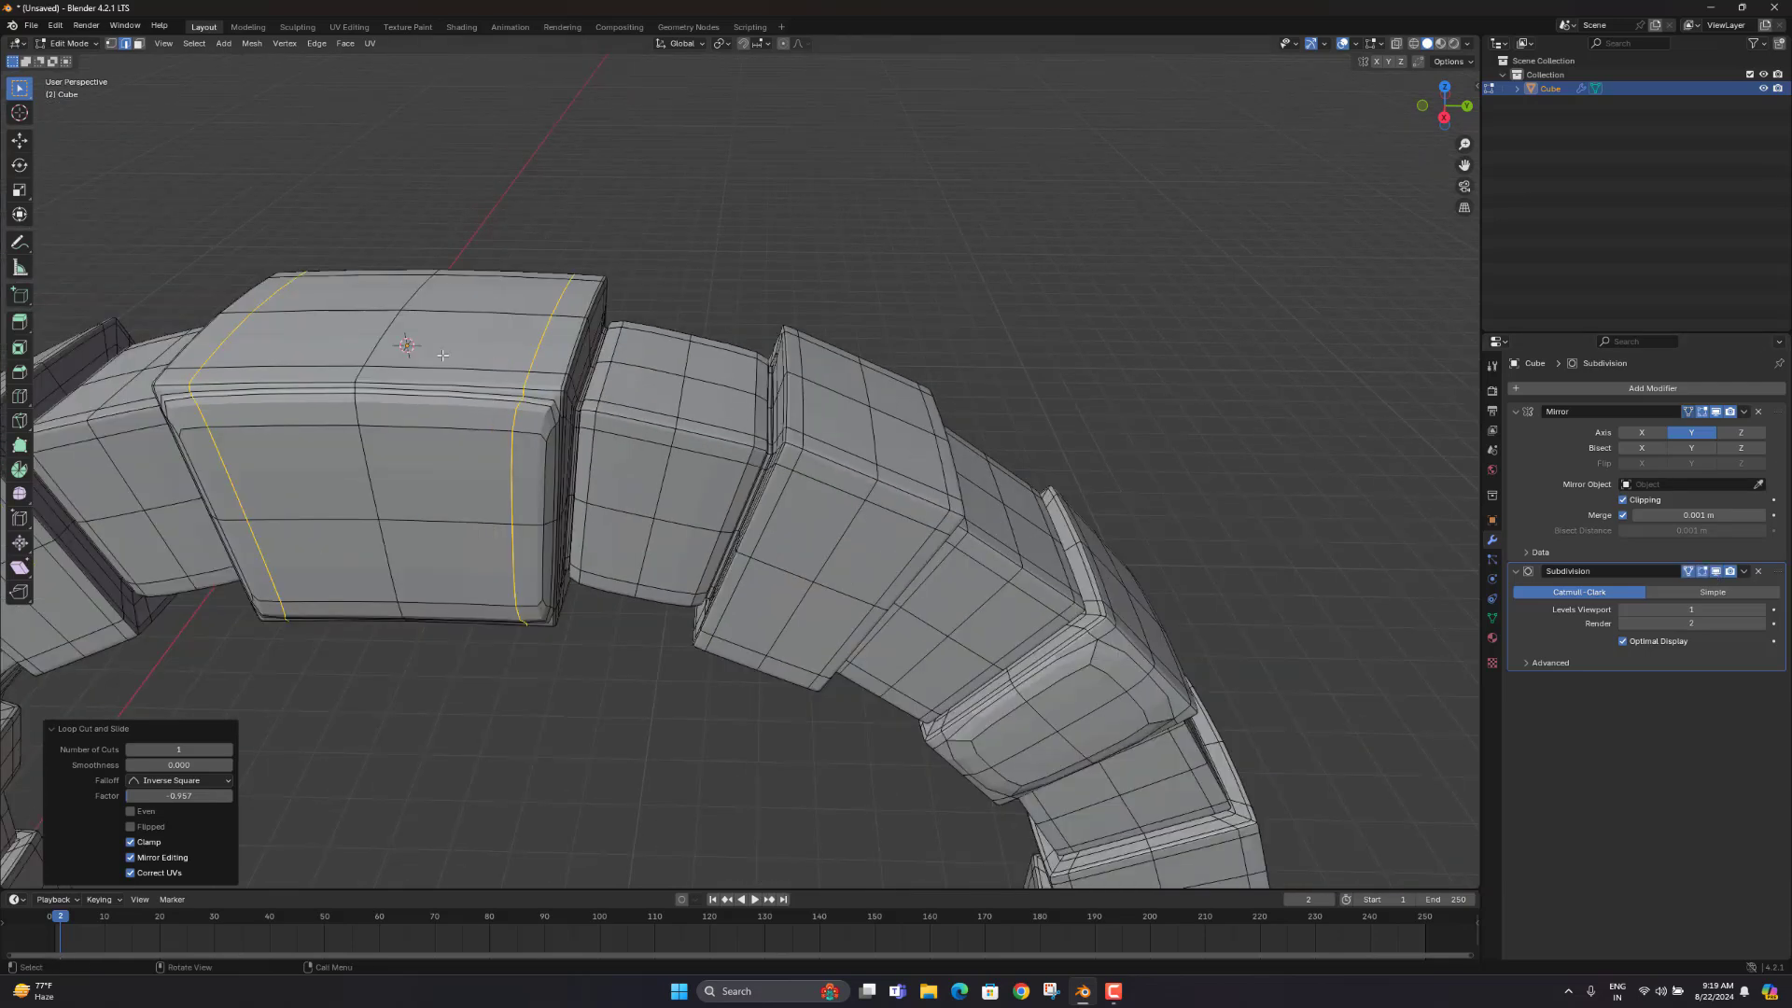
Step: Return to Object Mode and compare the keystone's shape with the other blocks of the smoothed arch
middle_click_drag(662, 361, 843, 204, "shift")
key("Tab")
left_click(844, 205)
scroll(728, 306, "down", 5)
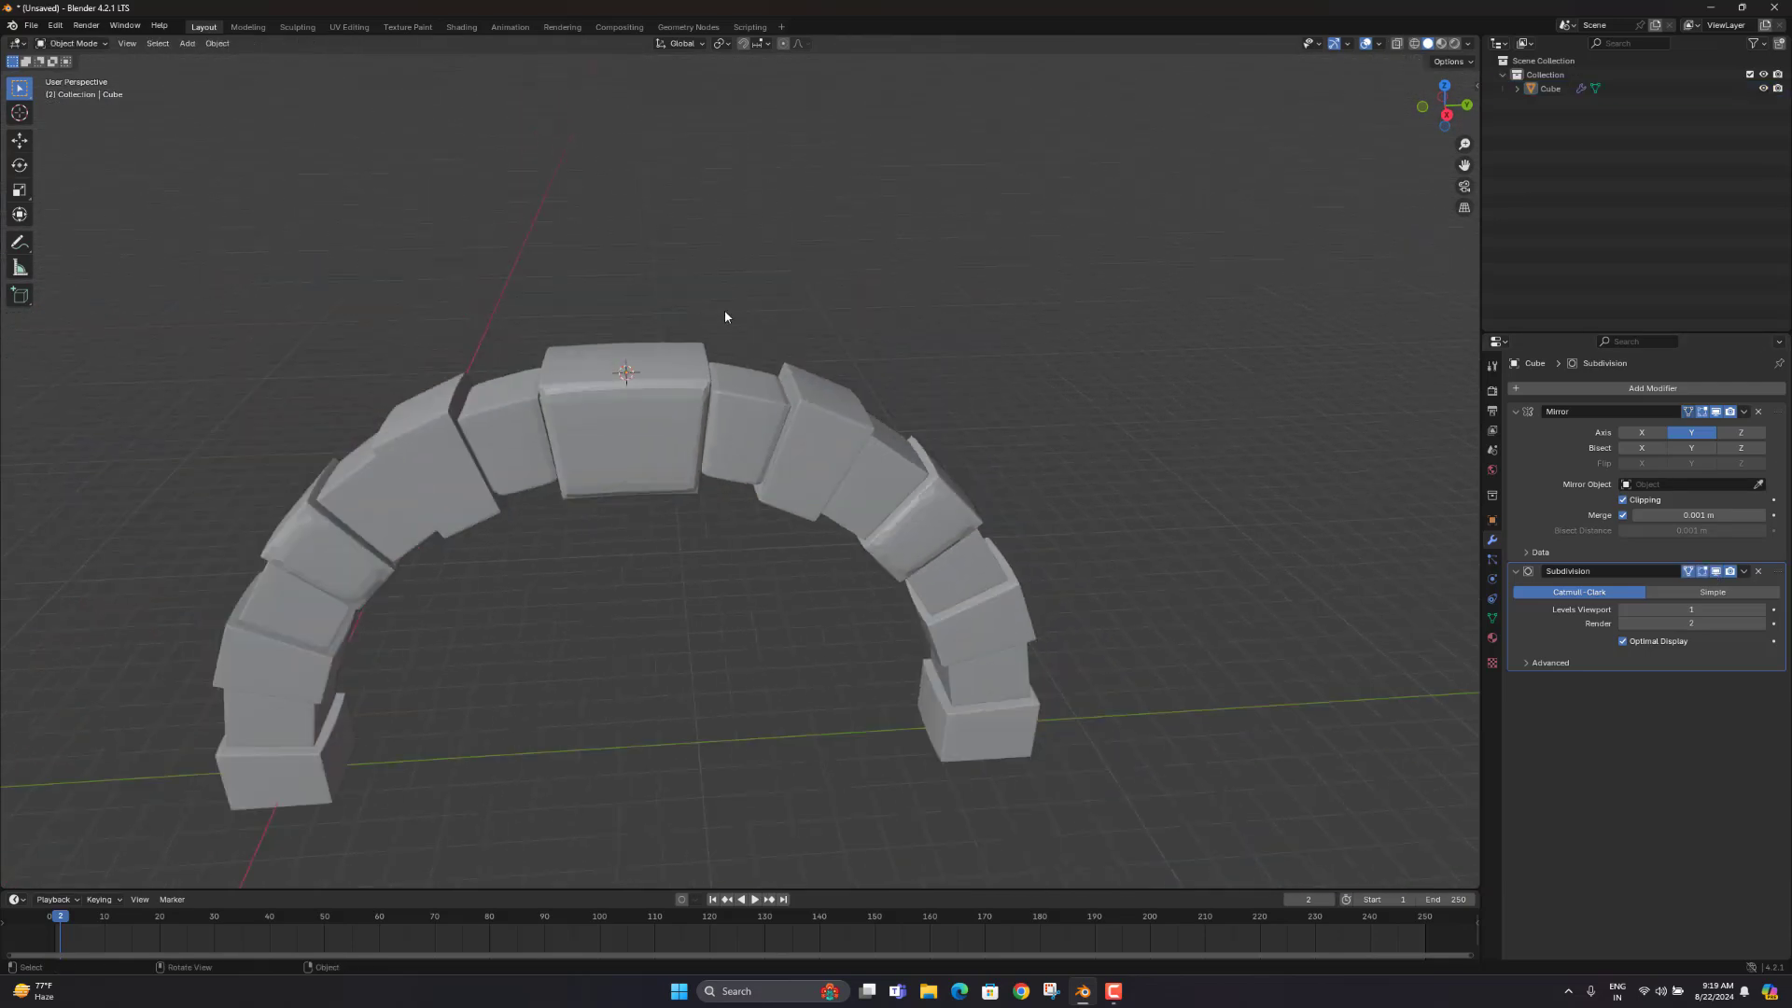
middle_click_drag(724, 310, 739, 276)
scroll(739, 276, "down", 3)
middle_click_drag(853, 346, 790, 342)
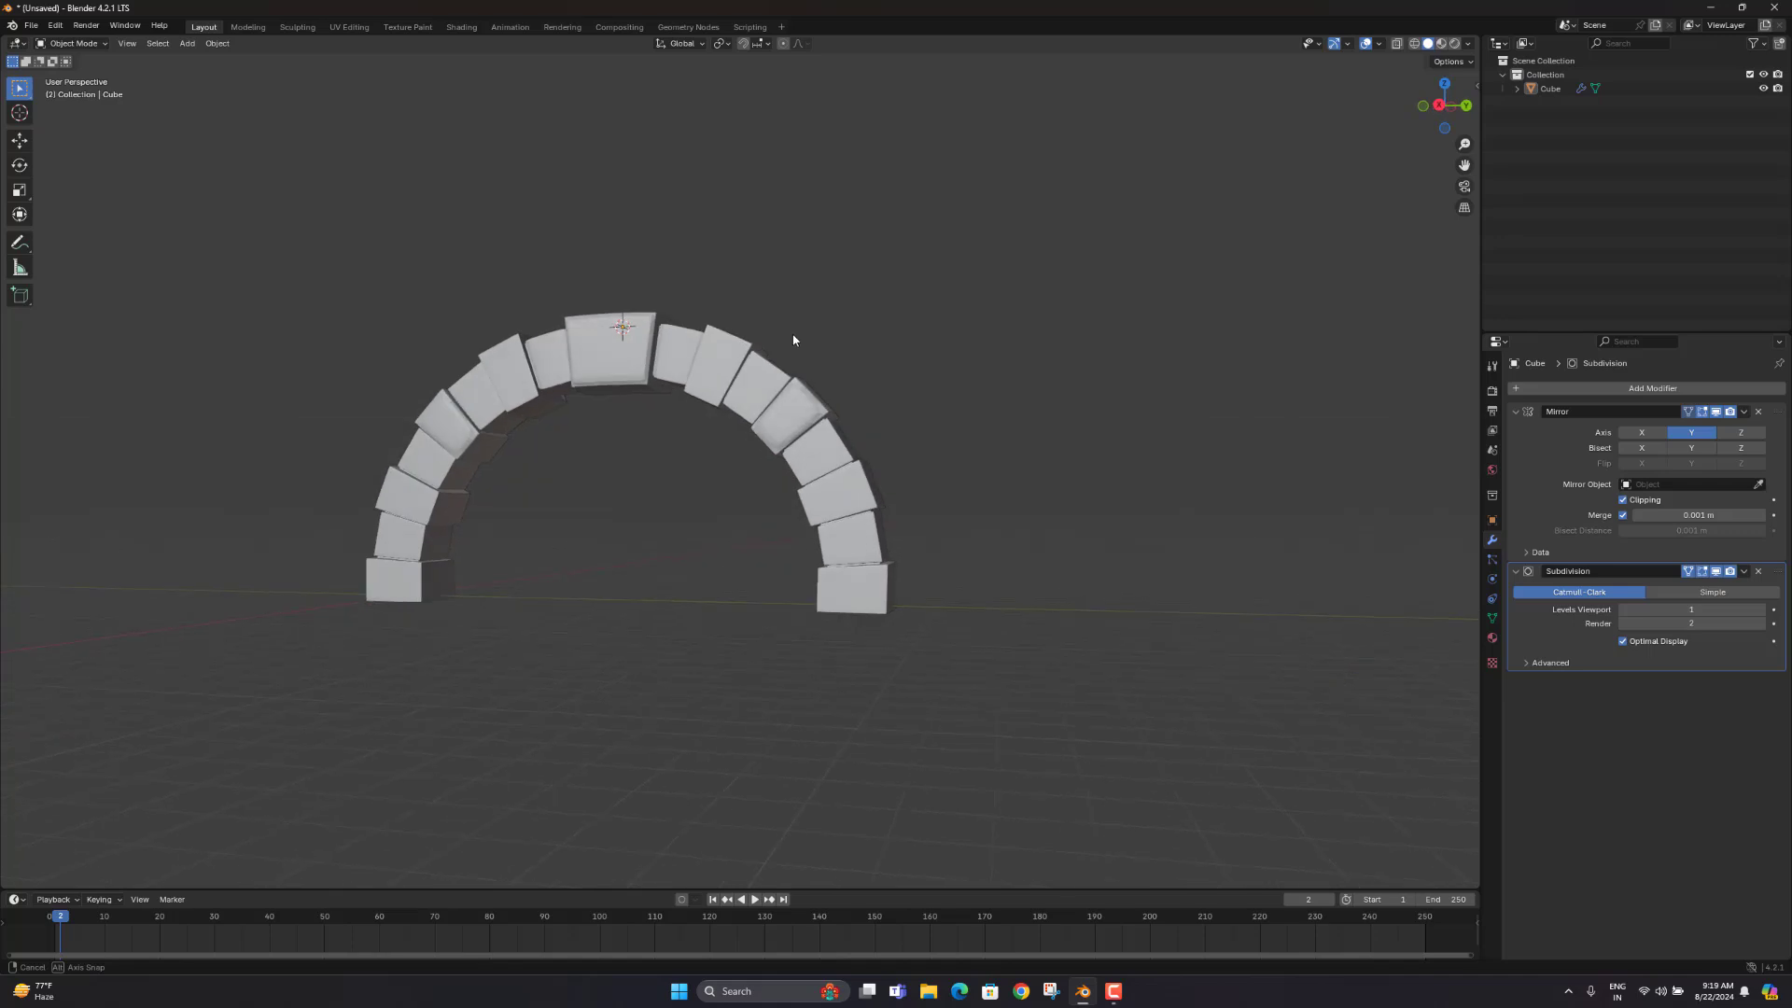
scroll(784, 364, "up", 5)
left_click(745, 285)
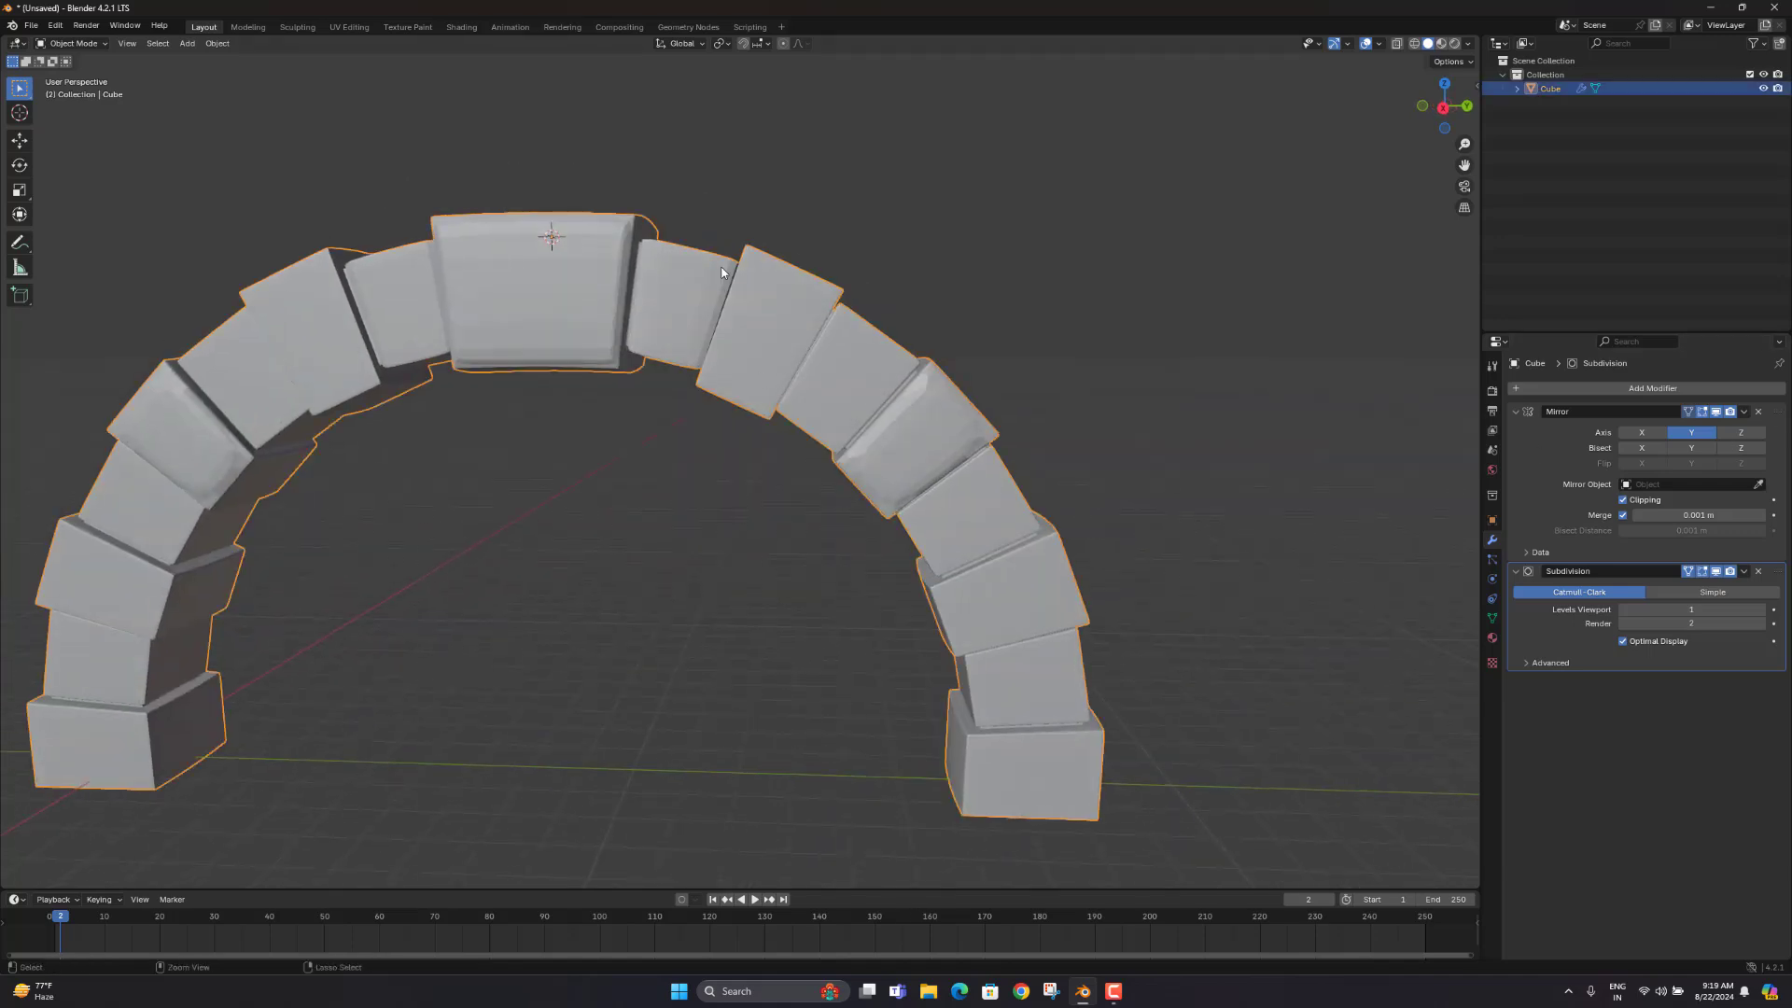
Step: Undo the loop cut near the keystone's side edges and hide the Subdivision effect in the viewport
key("Tab")
key("Tab")
middle_click_drag(725, 272, 643, 262)
scroll(700, 290, "down", 2)
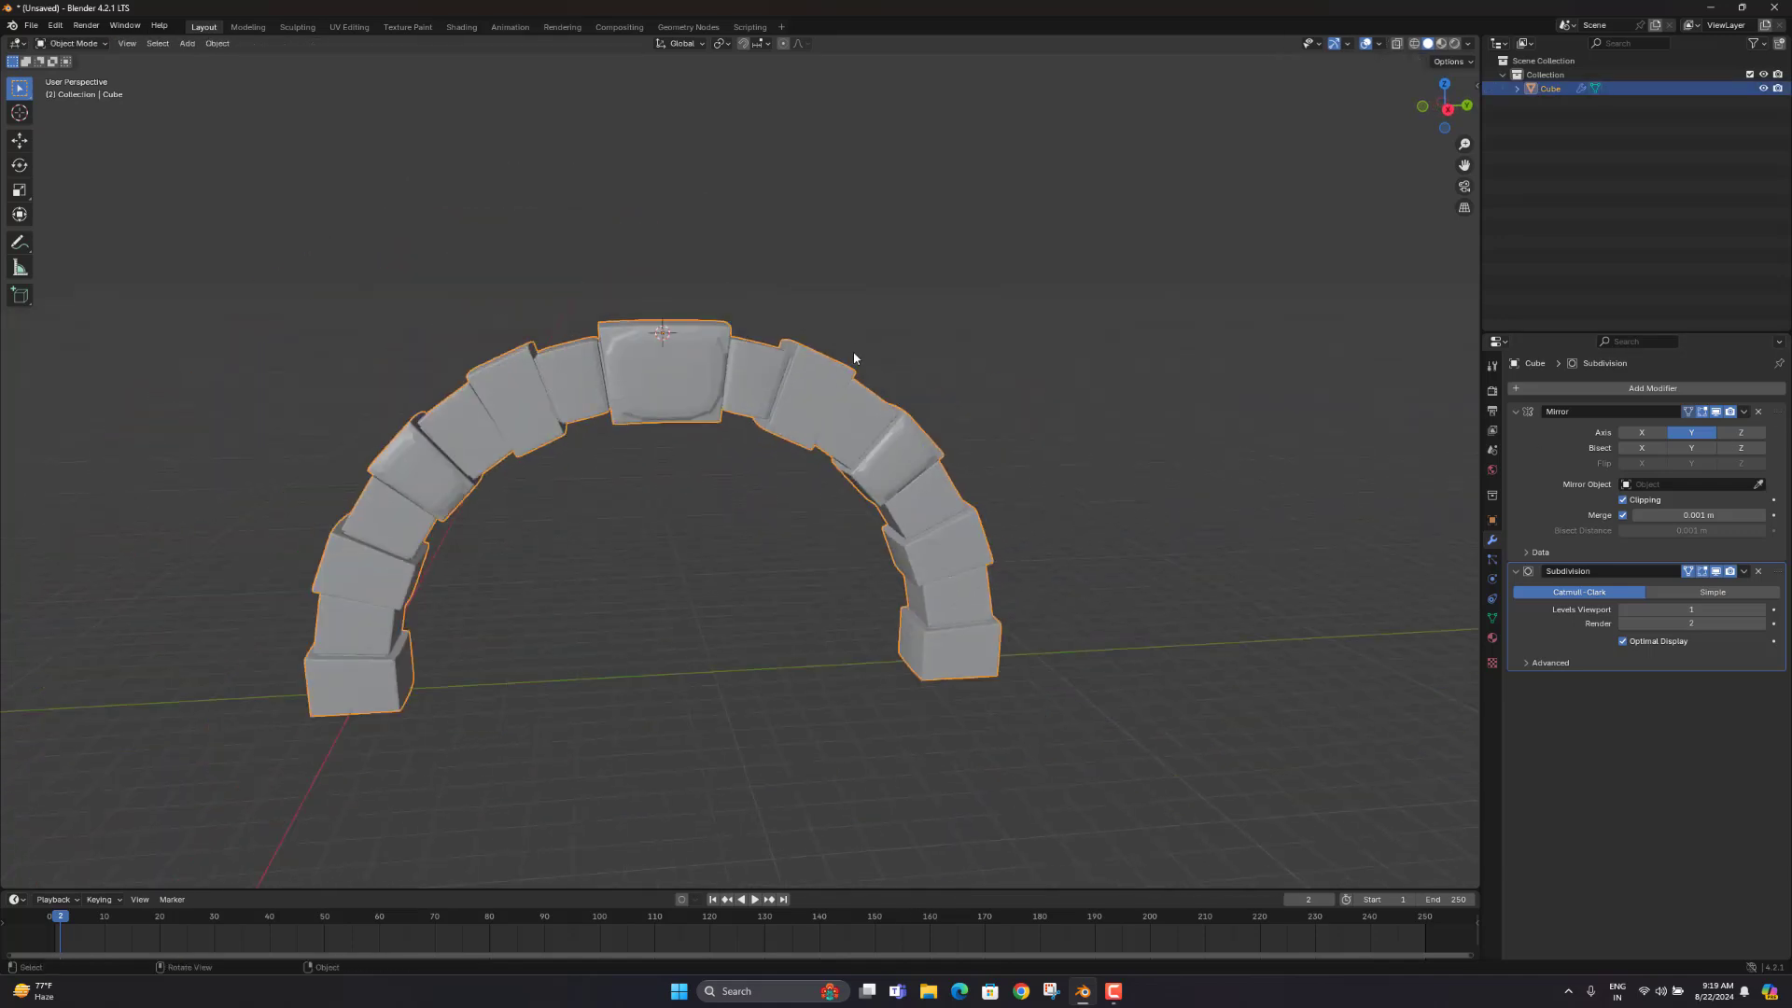
middle_click_drag(853, 351, 827, 344)
scroll(821, 341, "up", 1)
key("ctrl+z")
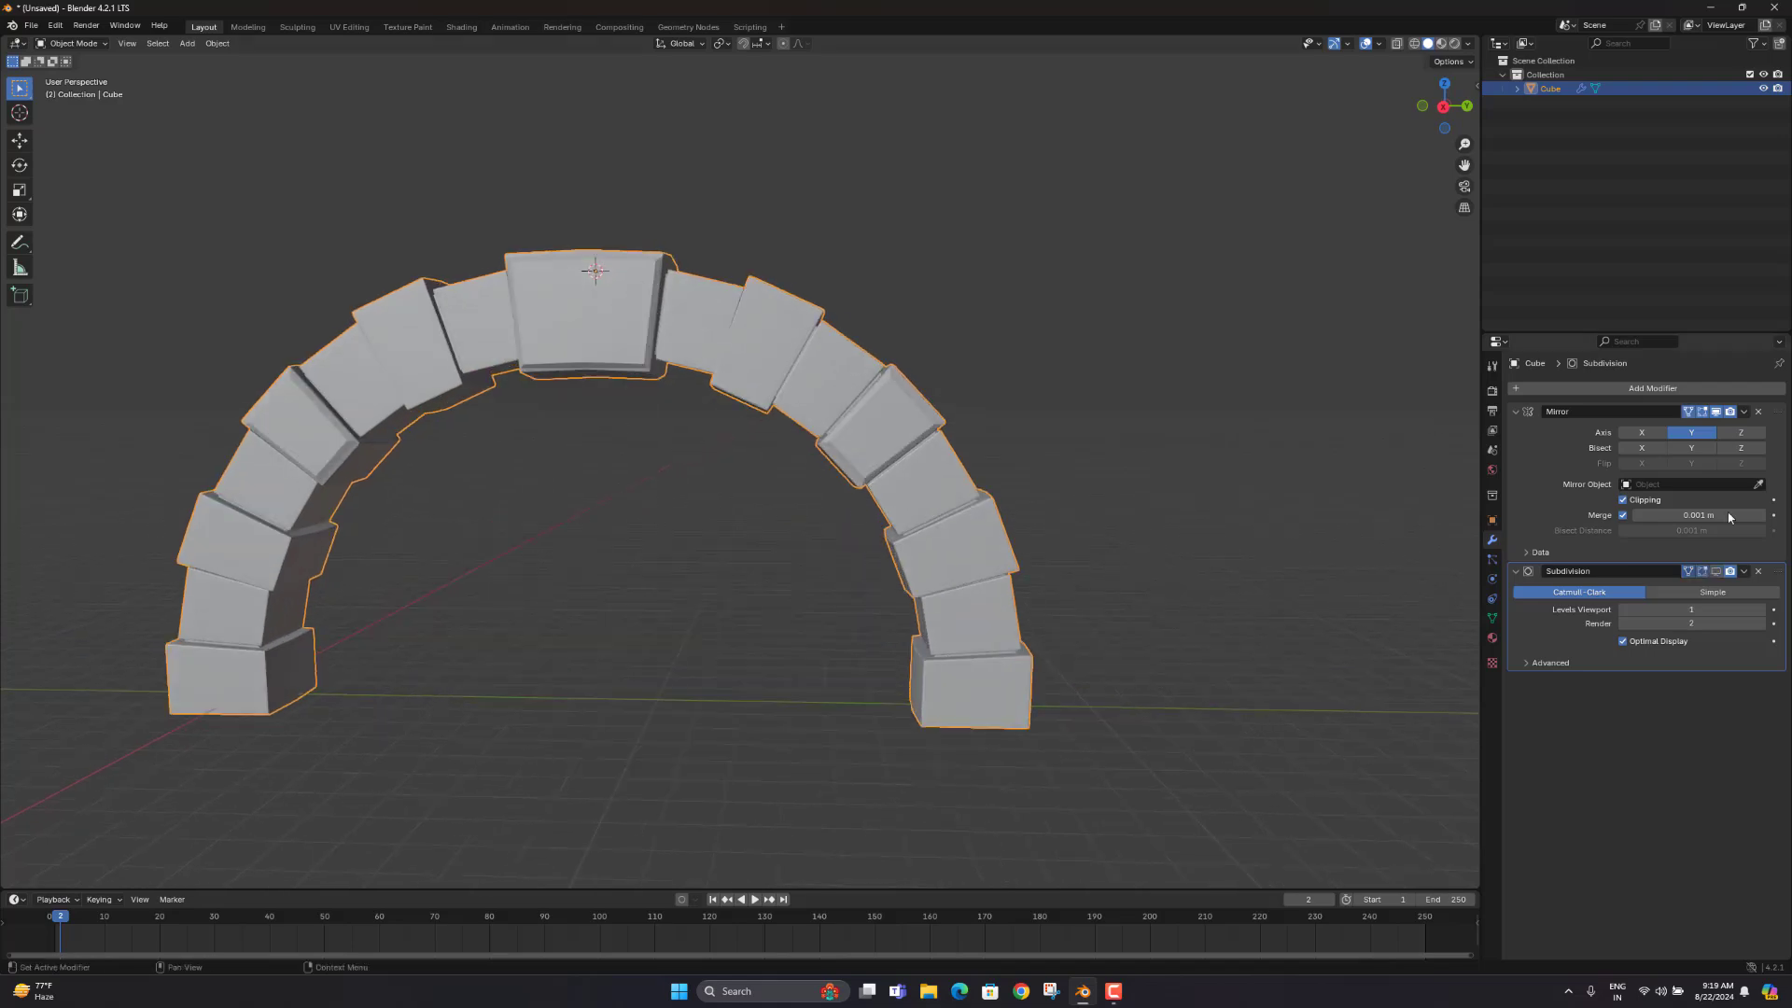
Step: Examine the unsmoothed arch mesh in Edit Mode and the whole arch in Object Mode
scroll(569, 277, "up", 3)
key("Tab")
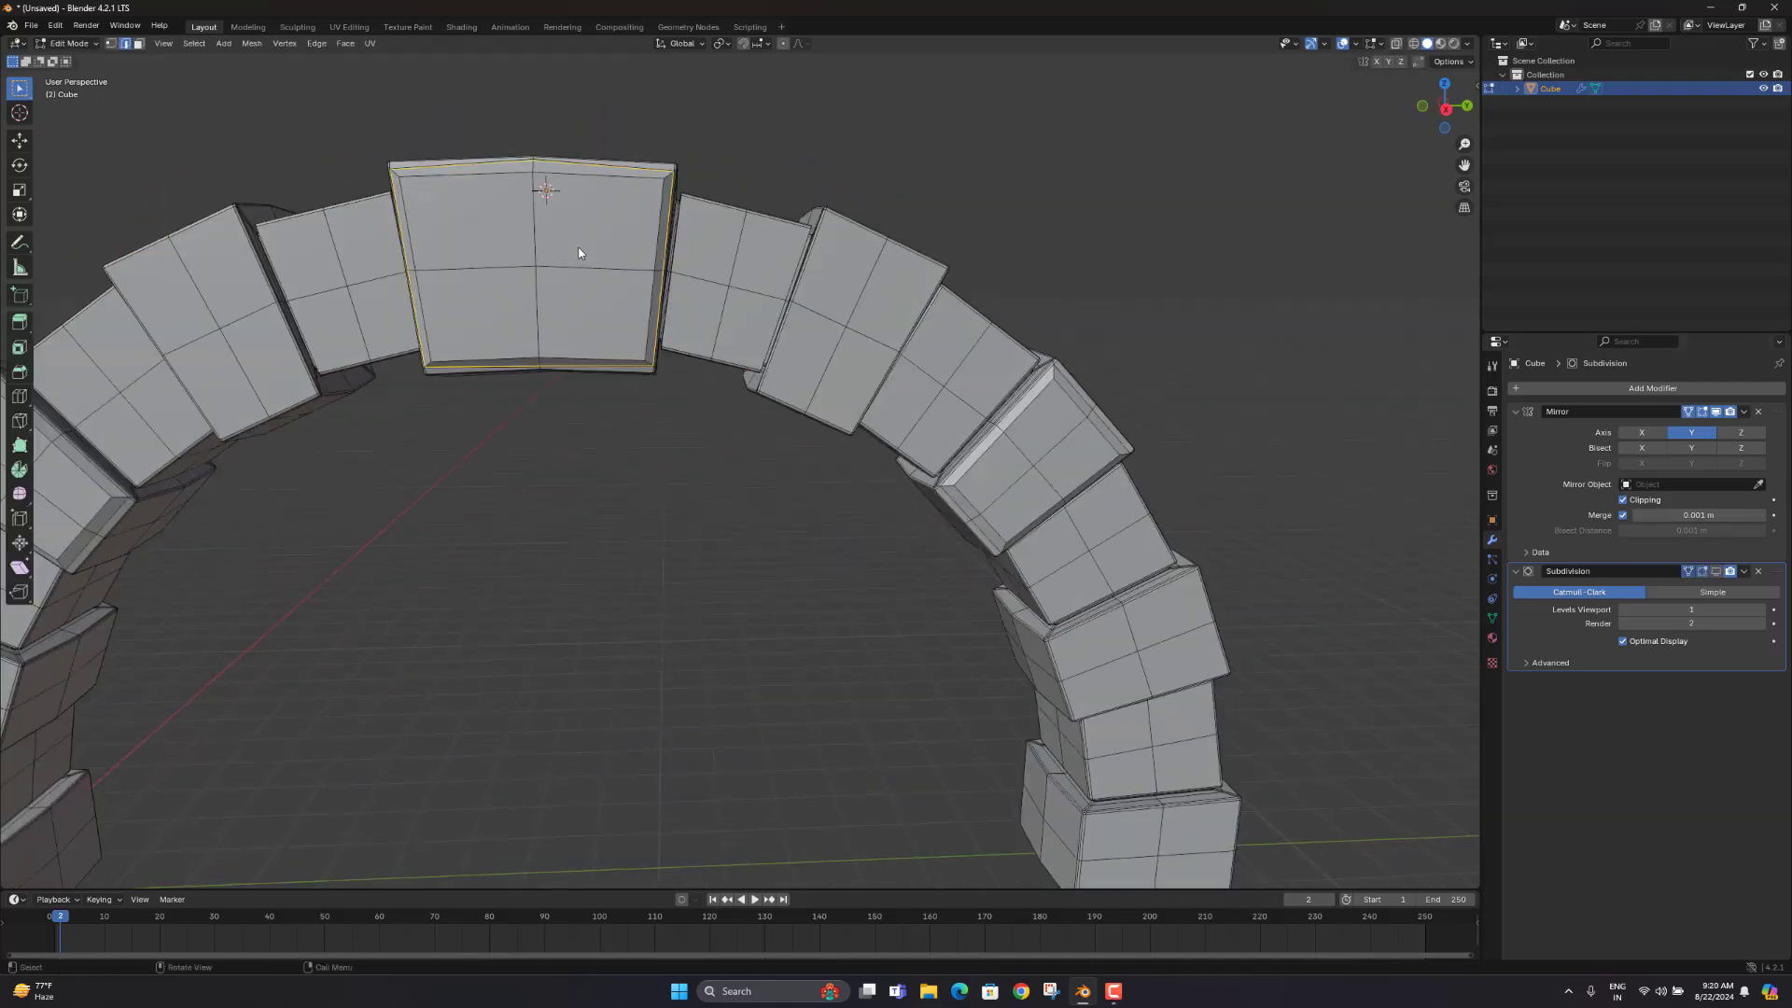
scroll(579, 250, "down", 4)
middle_click_drag(601, 270, 584, 291)
key("Tab")
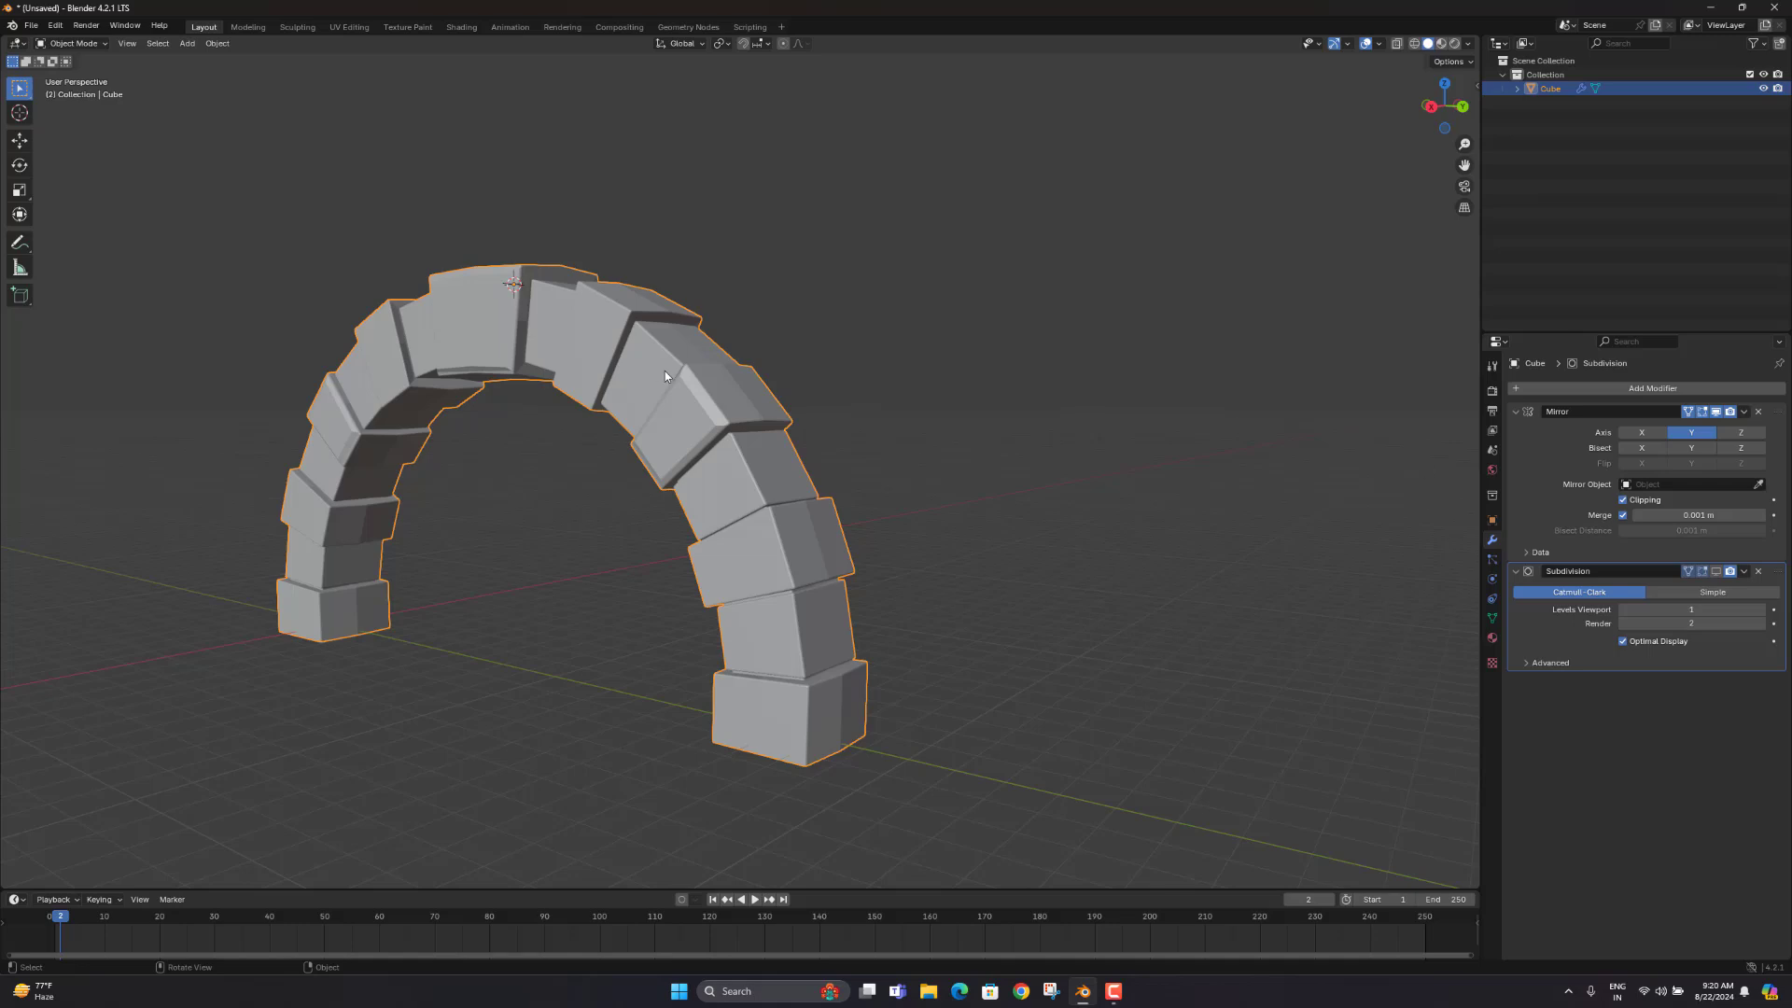
middle_click_drag(664, 376, 597, 383)
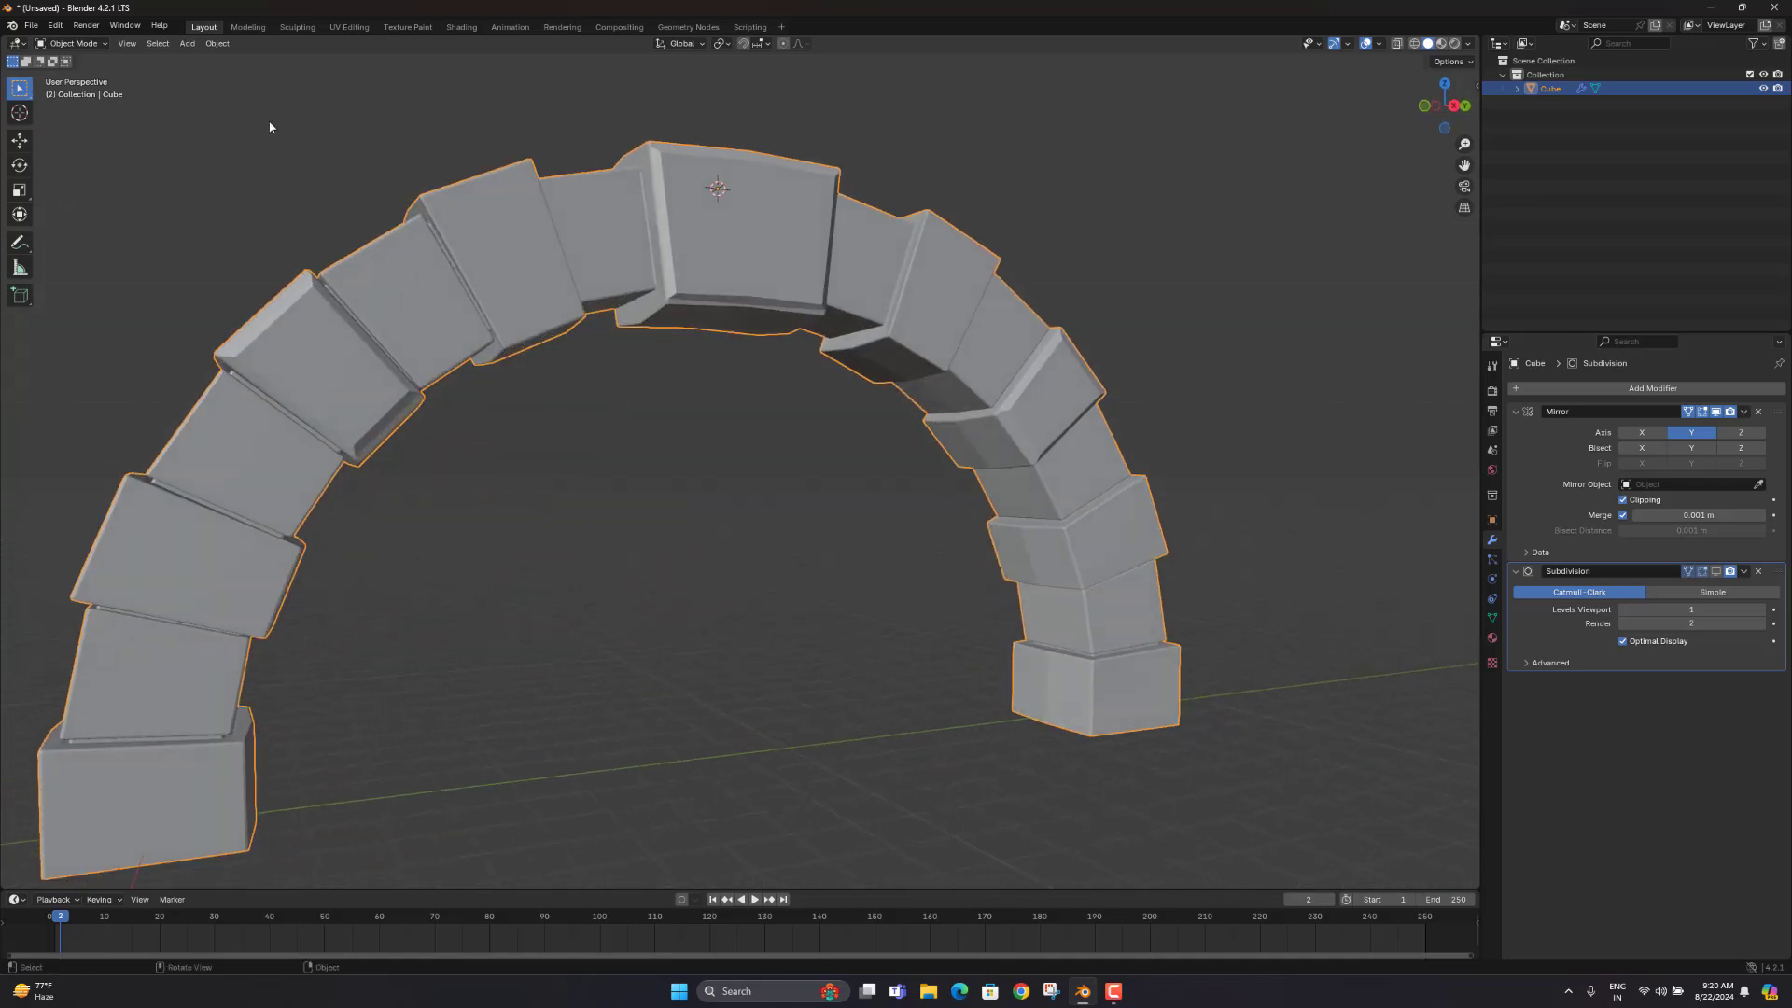
Step: Try Shade Auto Smooth at 30° on the arch and turn Auto Smooth off again
left_click(222, 46)
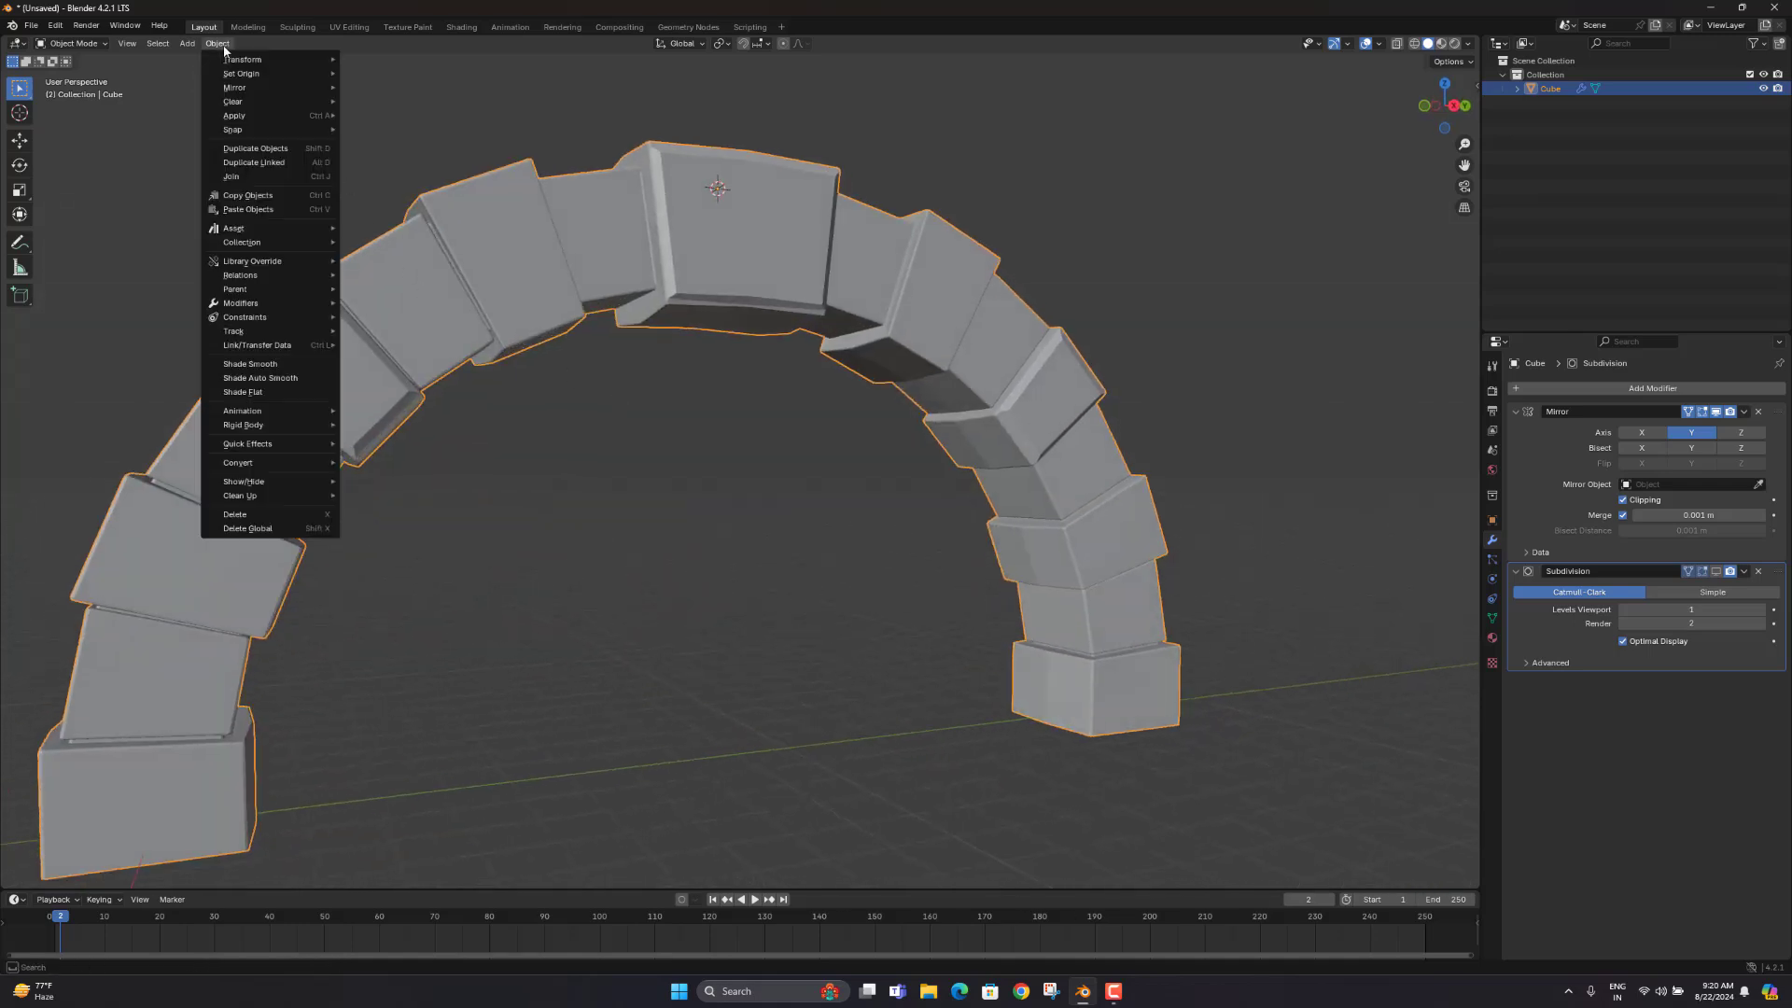
left_click(272, 377)
middle_click_drag(631, 411, 588, 424)
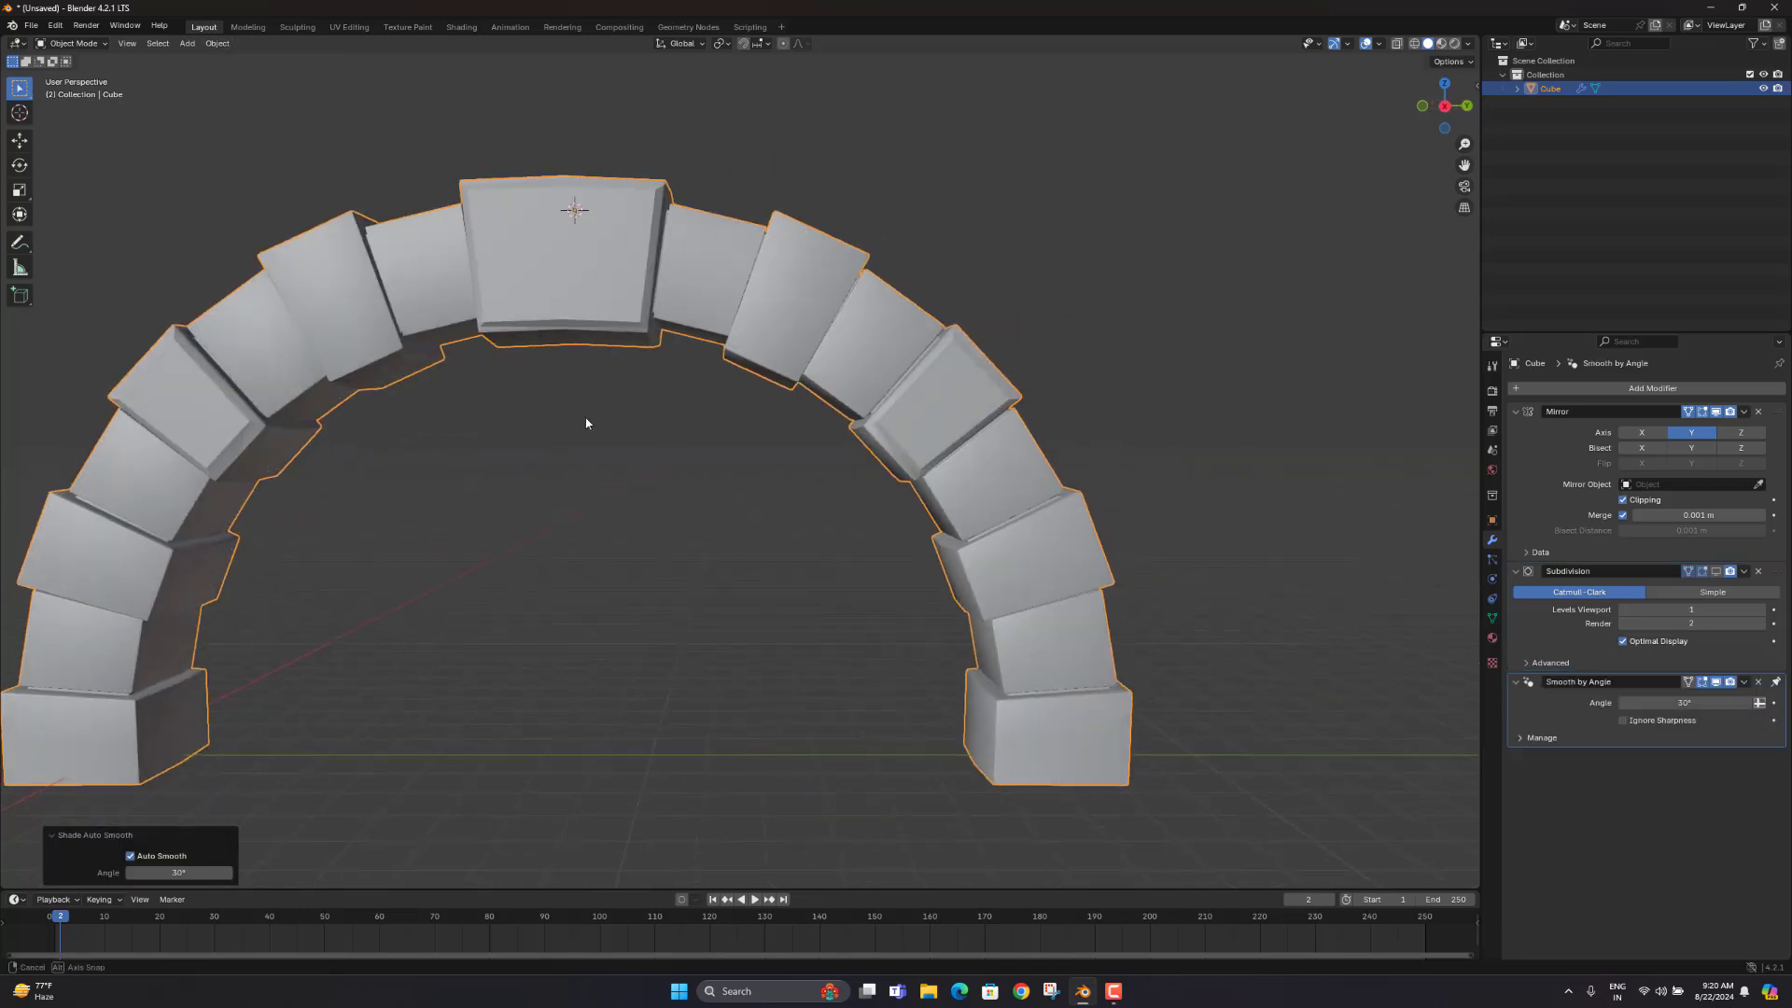
left_click(130, 855)
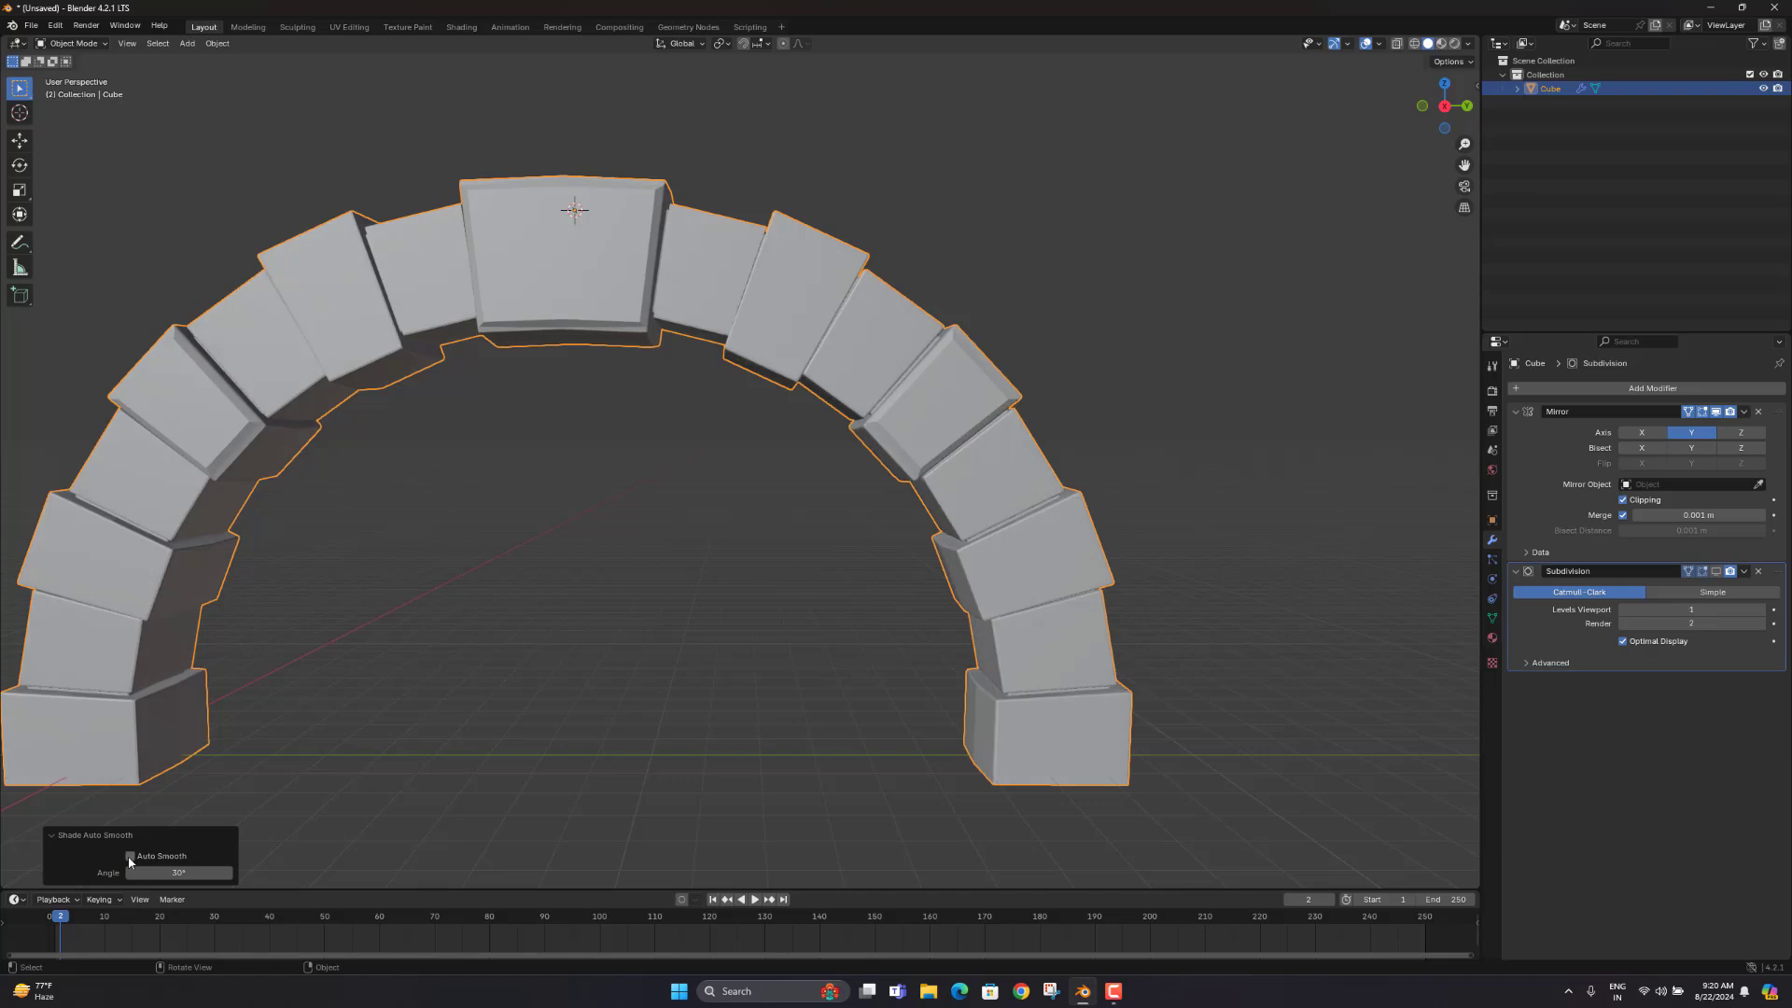
left_click(524, 579)
middle_click_drag(523, 579, 578, 584)
key("a")
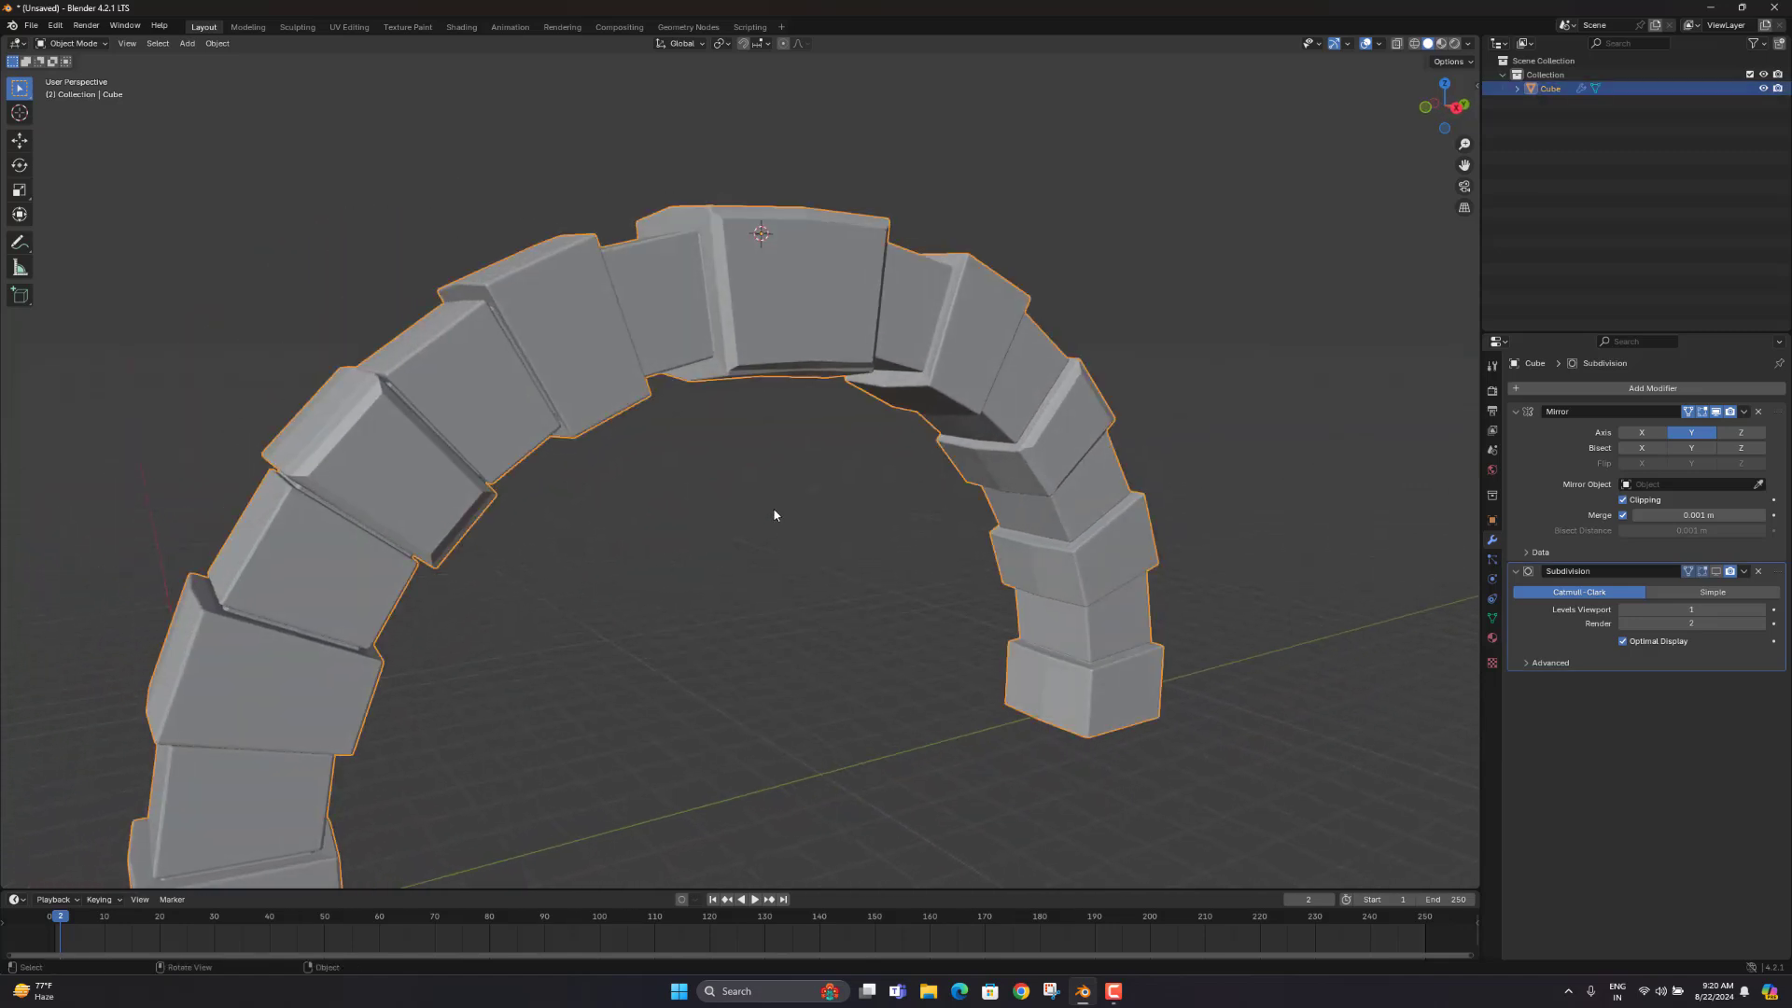
Step: Apply Shade Smooth to the arch, deselect it and check the shading from several angles
left_click(216, 43)
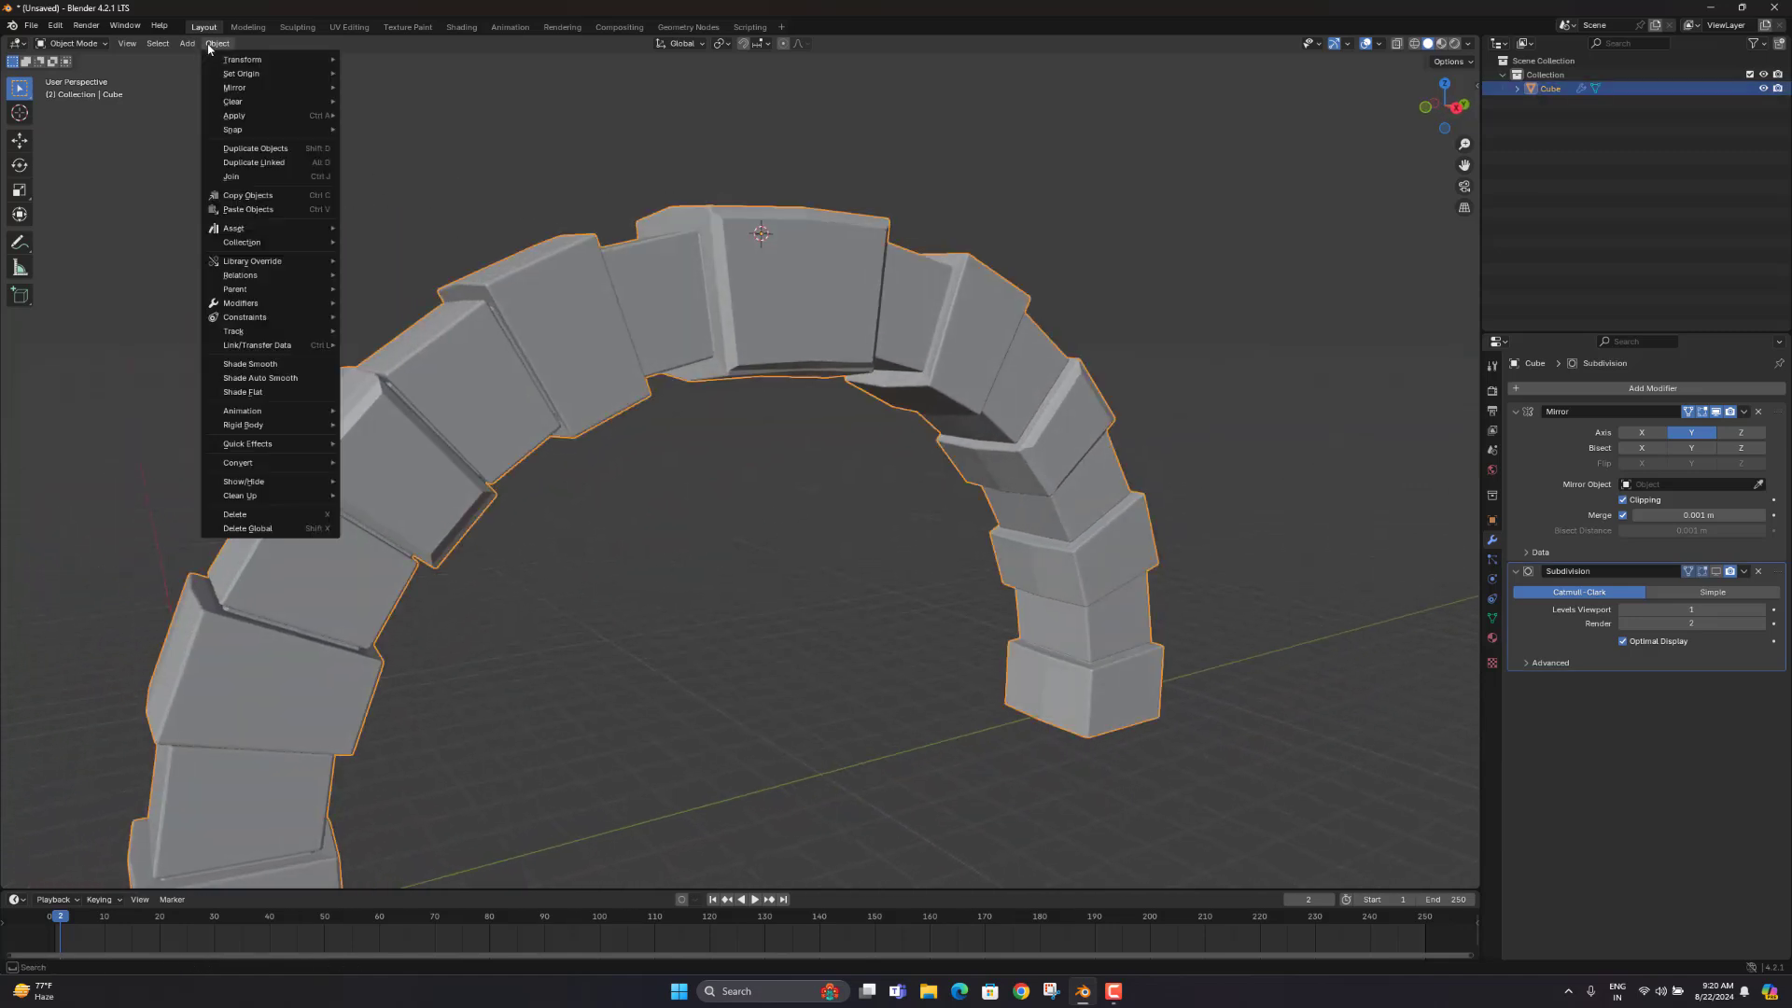
left_click(277, 366)
scroll(680, 495, "down", 5)
middle_click_drag(680, 497, 790, 500)
left_click(598, 530)
scroll(614, 538, "up", 3)
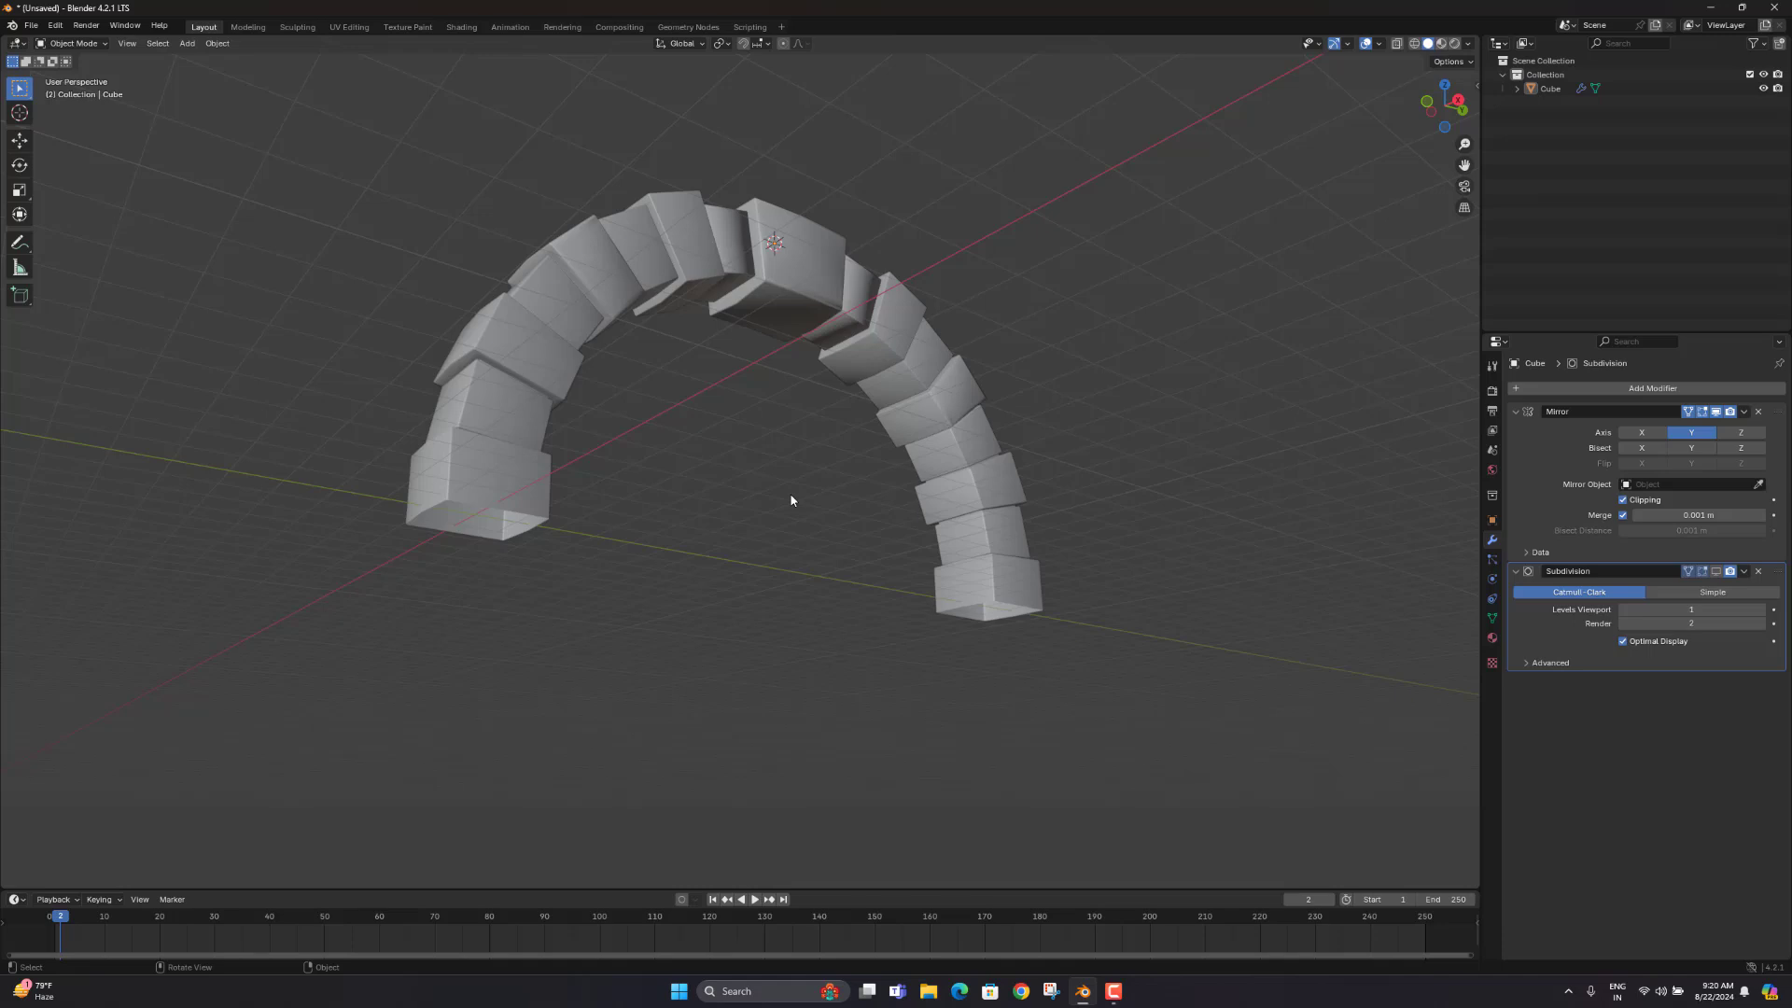
middle_click_drag(790, 500, 646, 536)
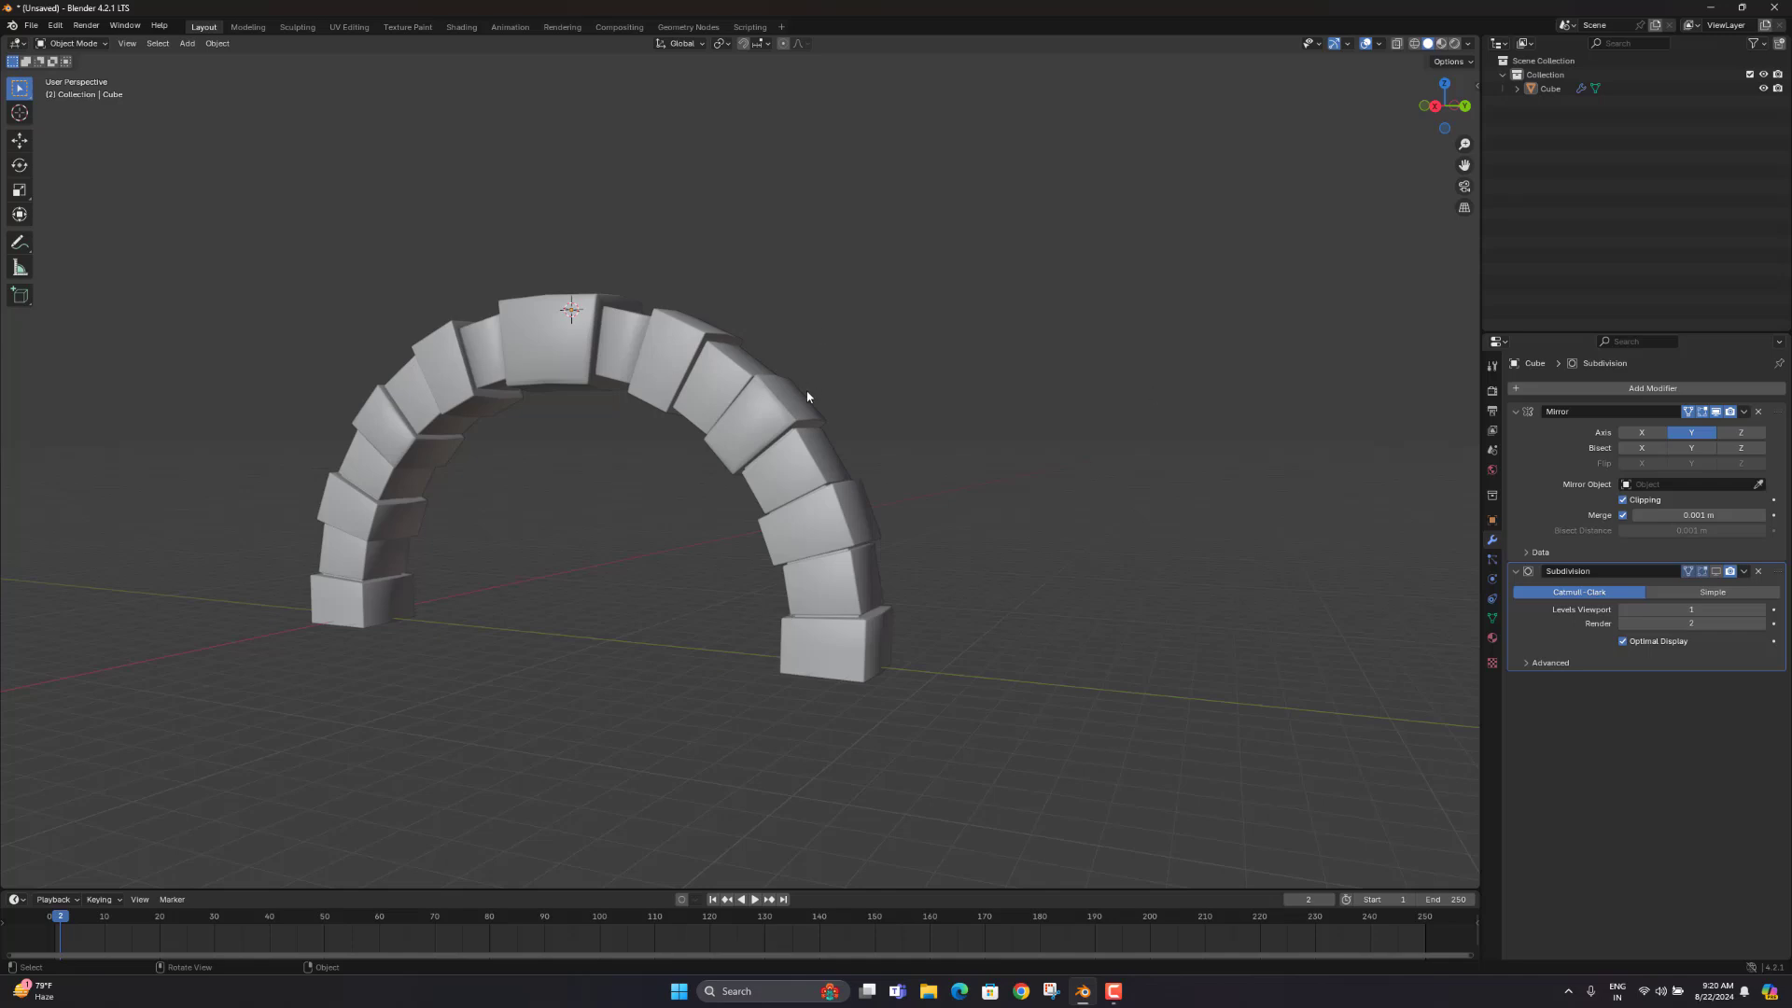
middle_click_drag(807, 397, 856, 402)
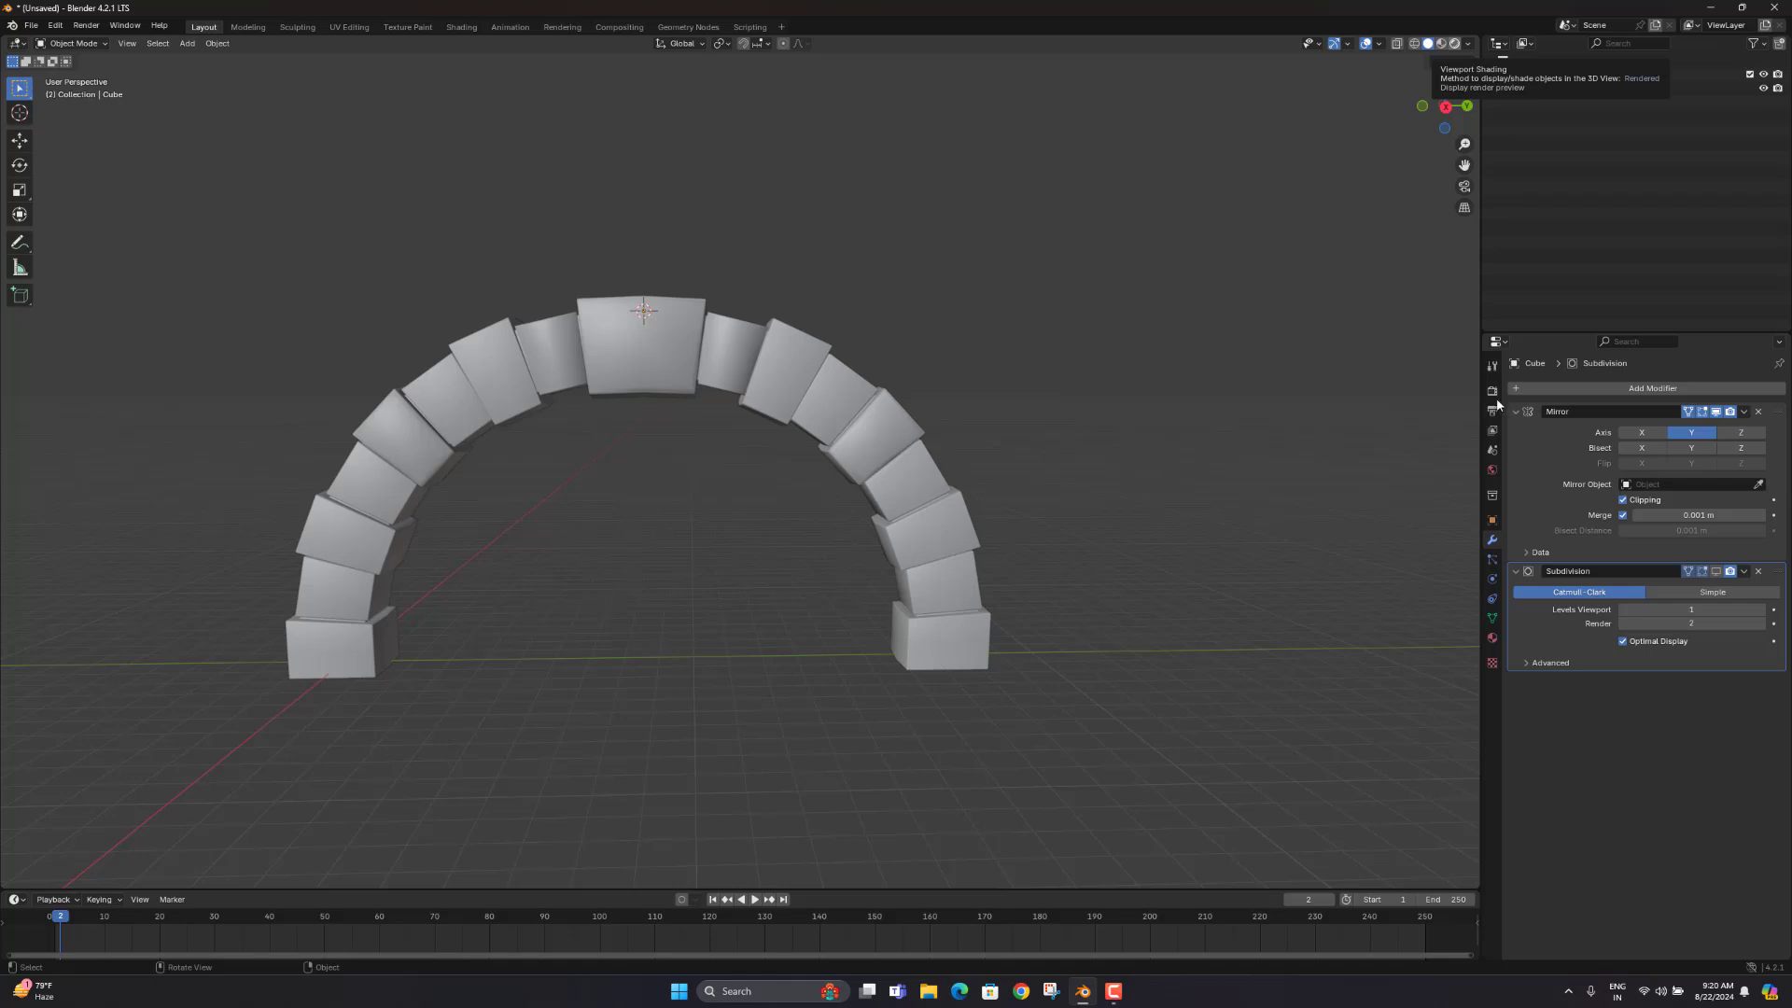
Step: Show the viewport in Rendered shading and set the render engine to Cycles
key("z")
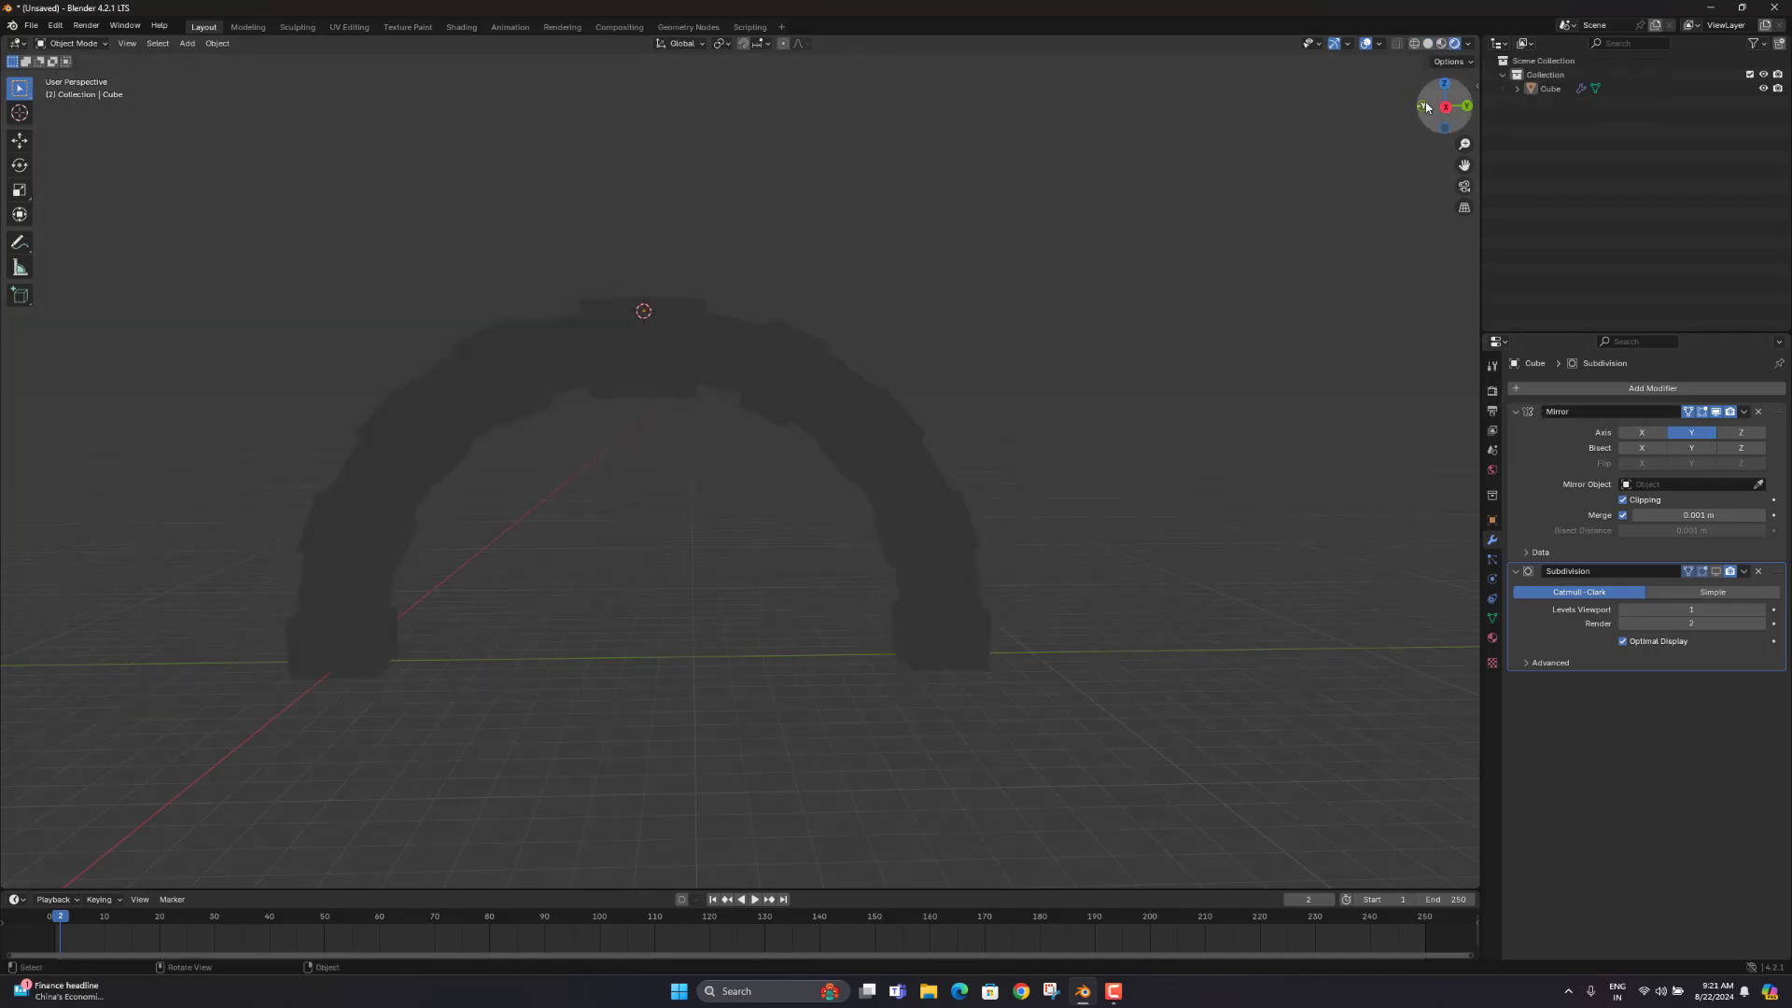
left_click(1492, 392)
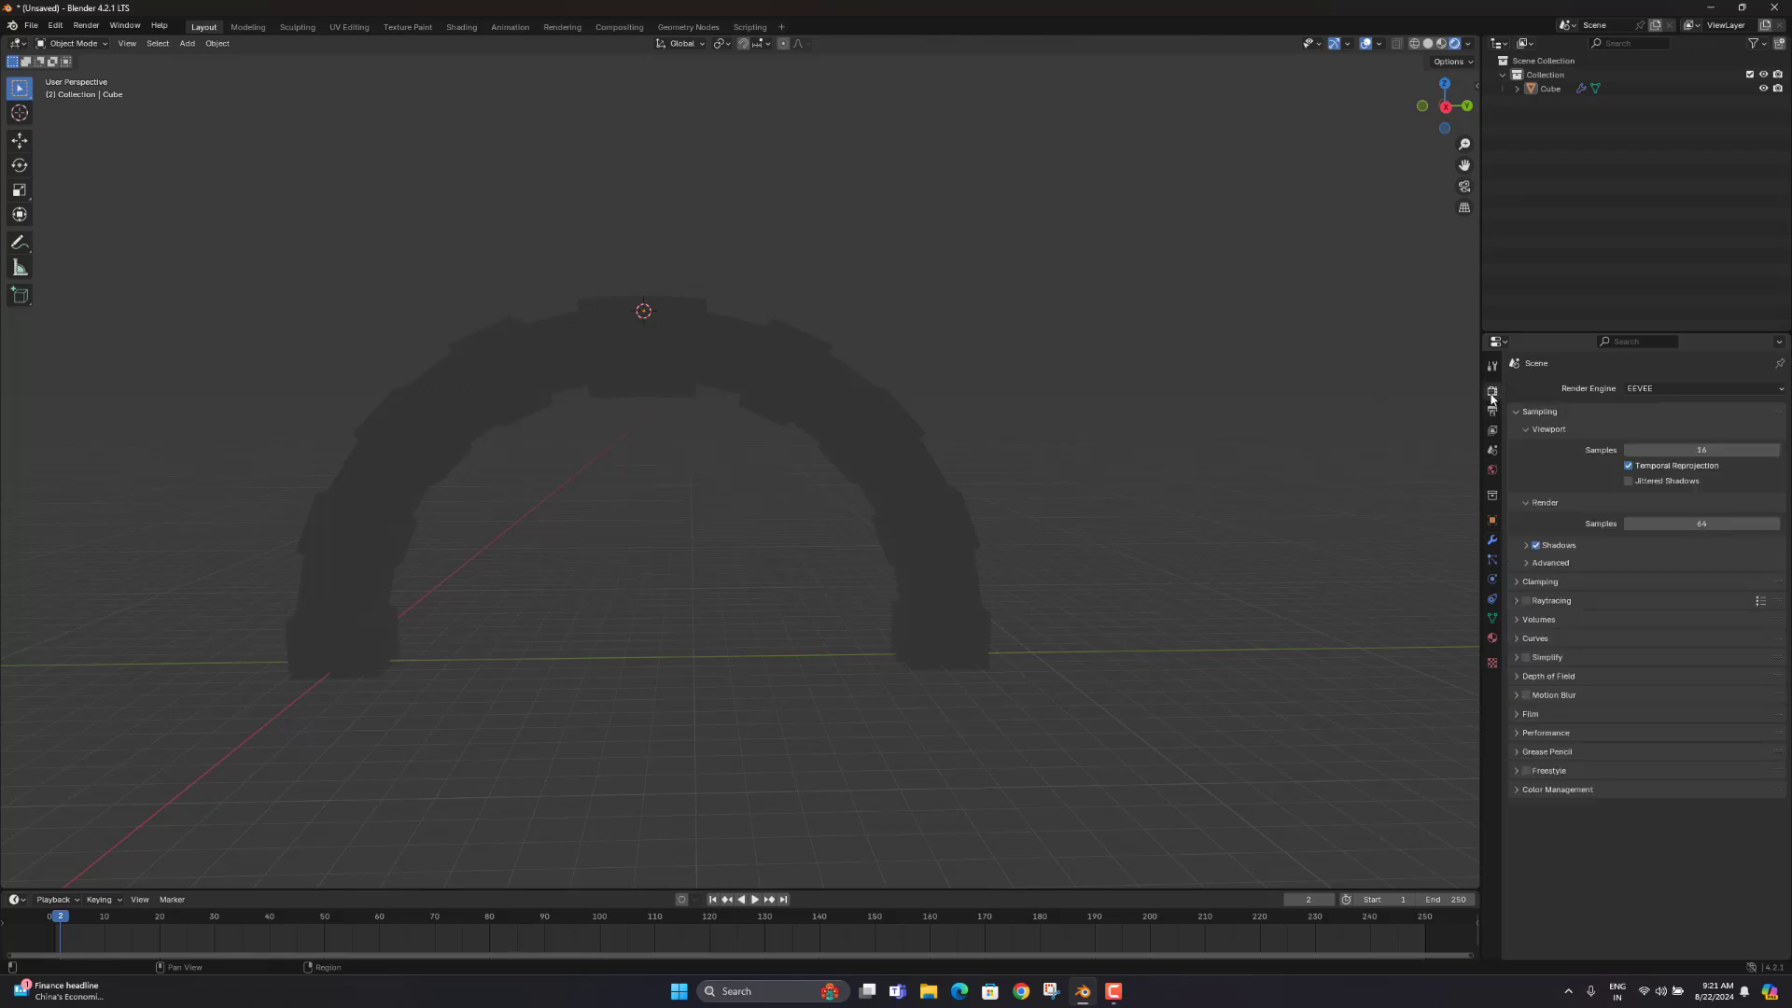
left_click(1642, 388)
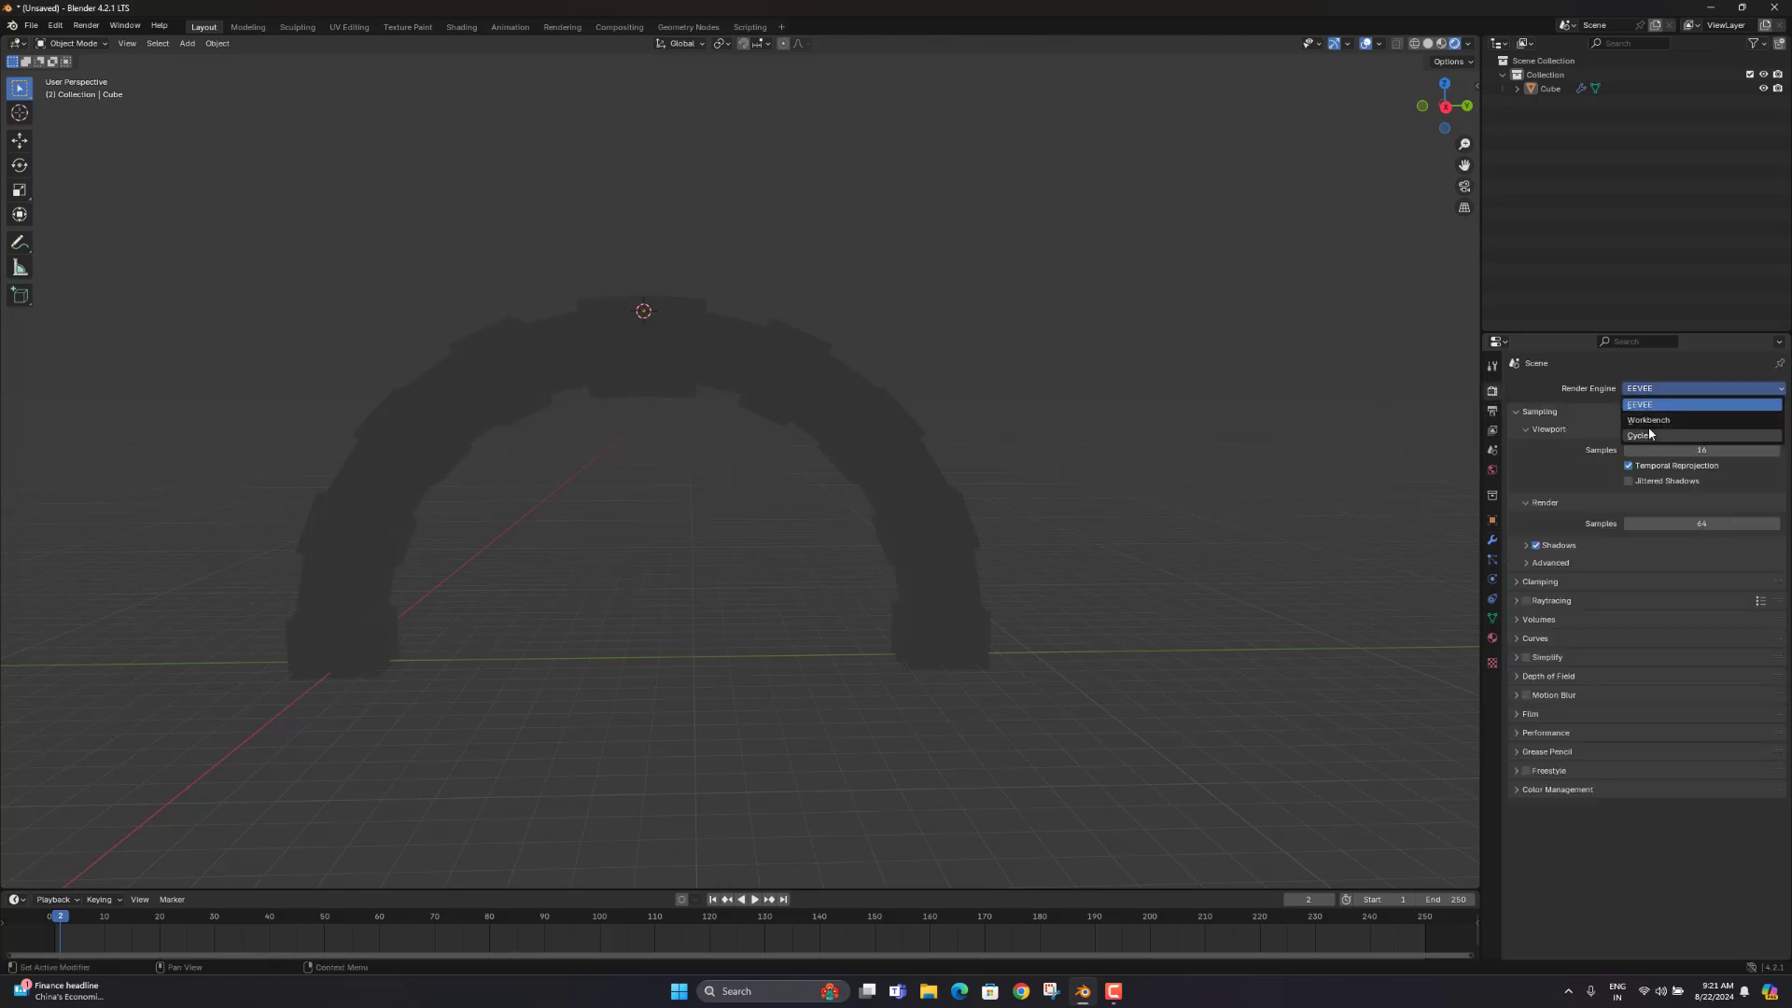
left_click(1649, 433)
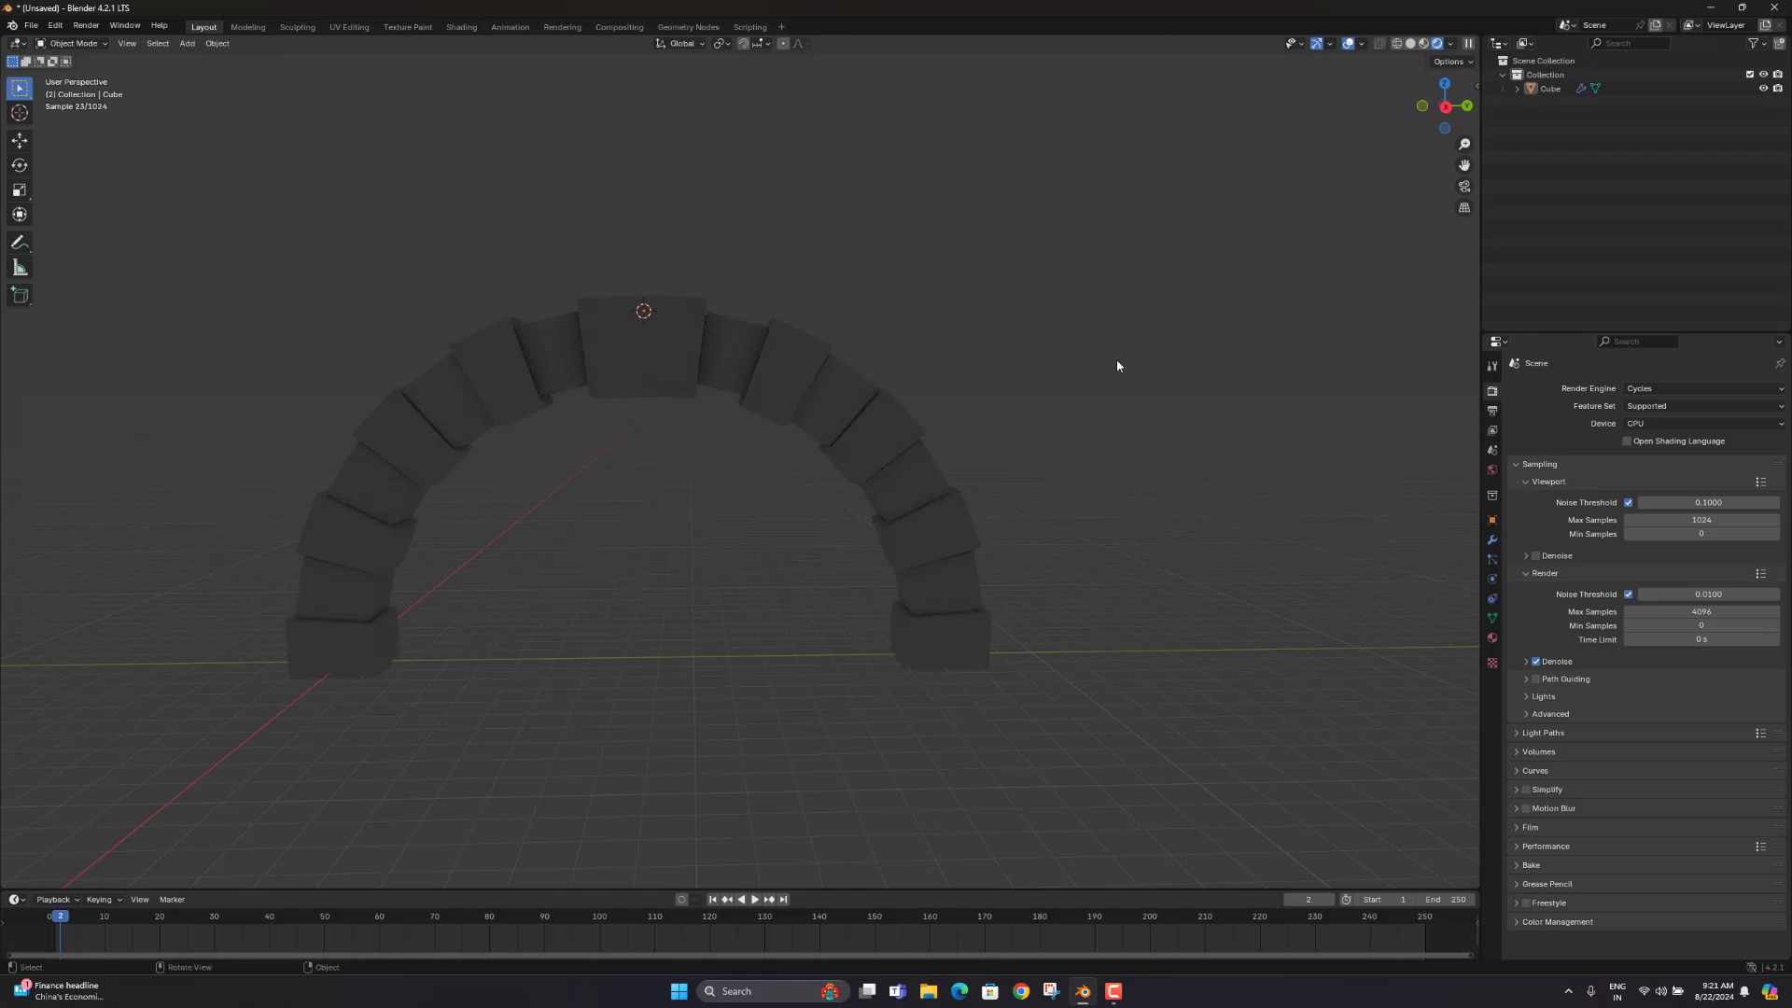
Step: Add a Sun light and move it about 9.5 m upward so it sits above the arch
key("shift+a")
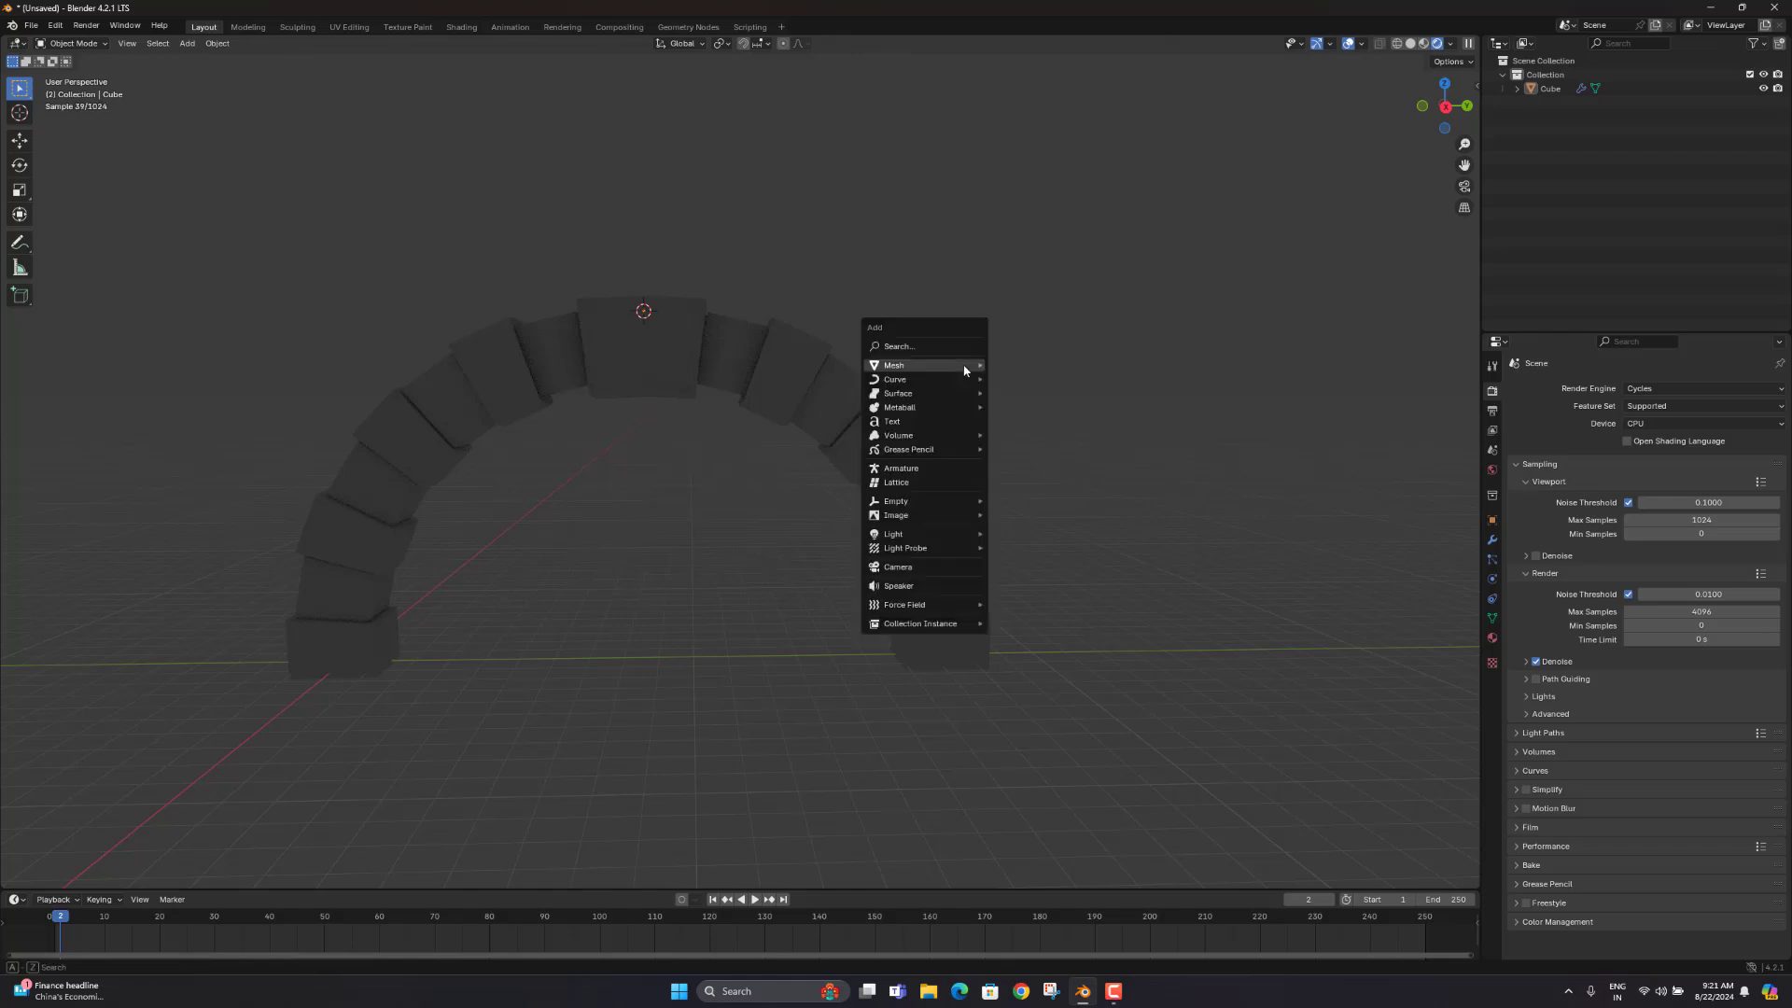
mouse_move(961, 364)
mouse_move(918, 536)
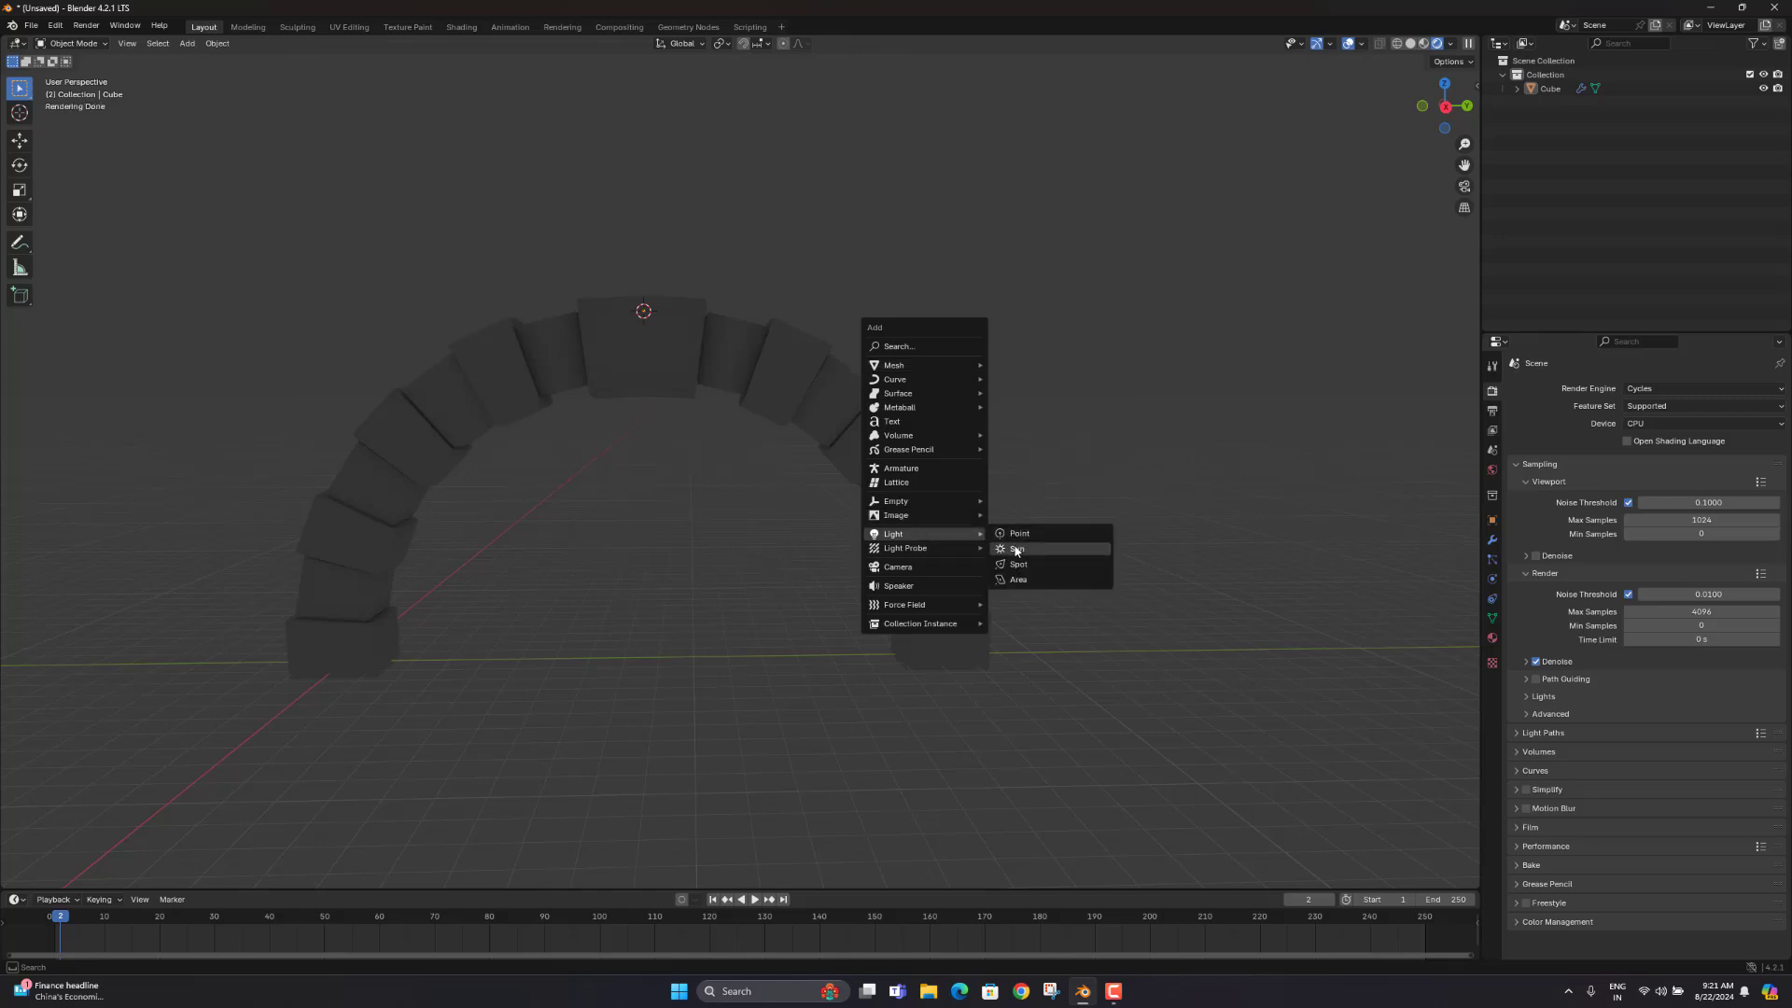
left_click(1016, 549)
key("g")
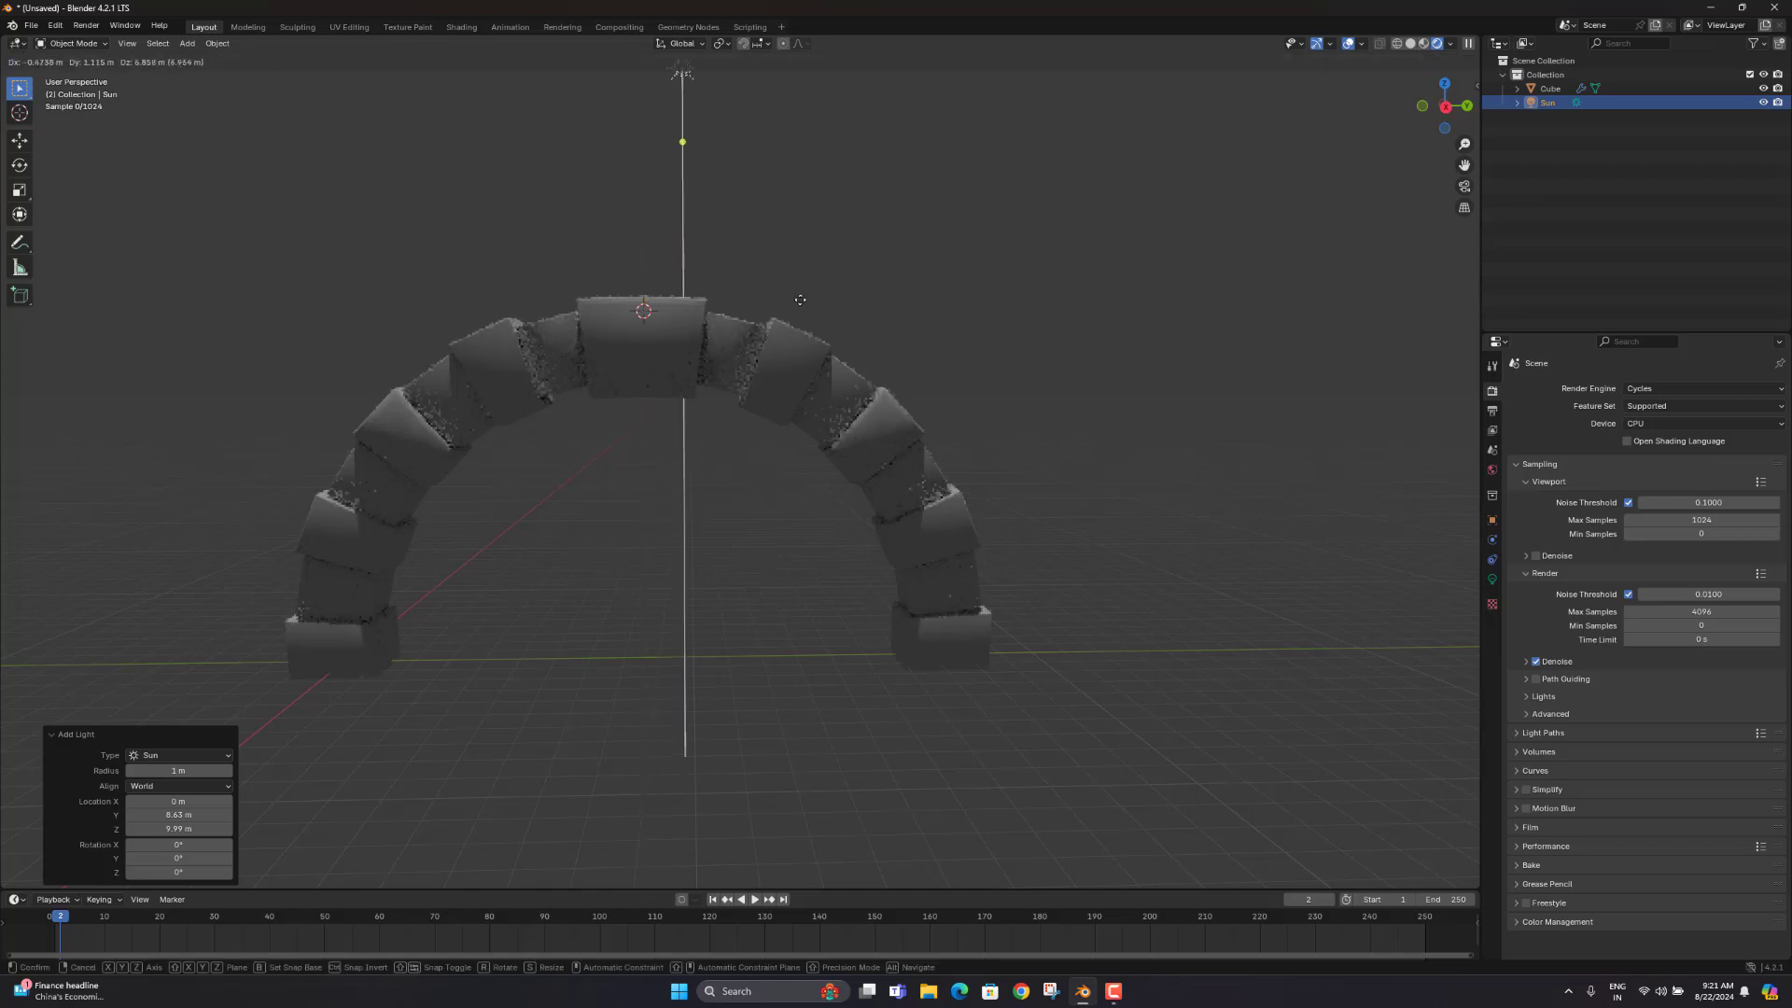
left_click(796, 248)
scroll(847, 439, "down", 5)
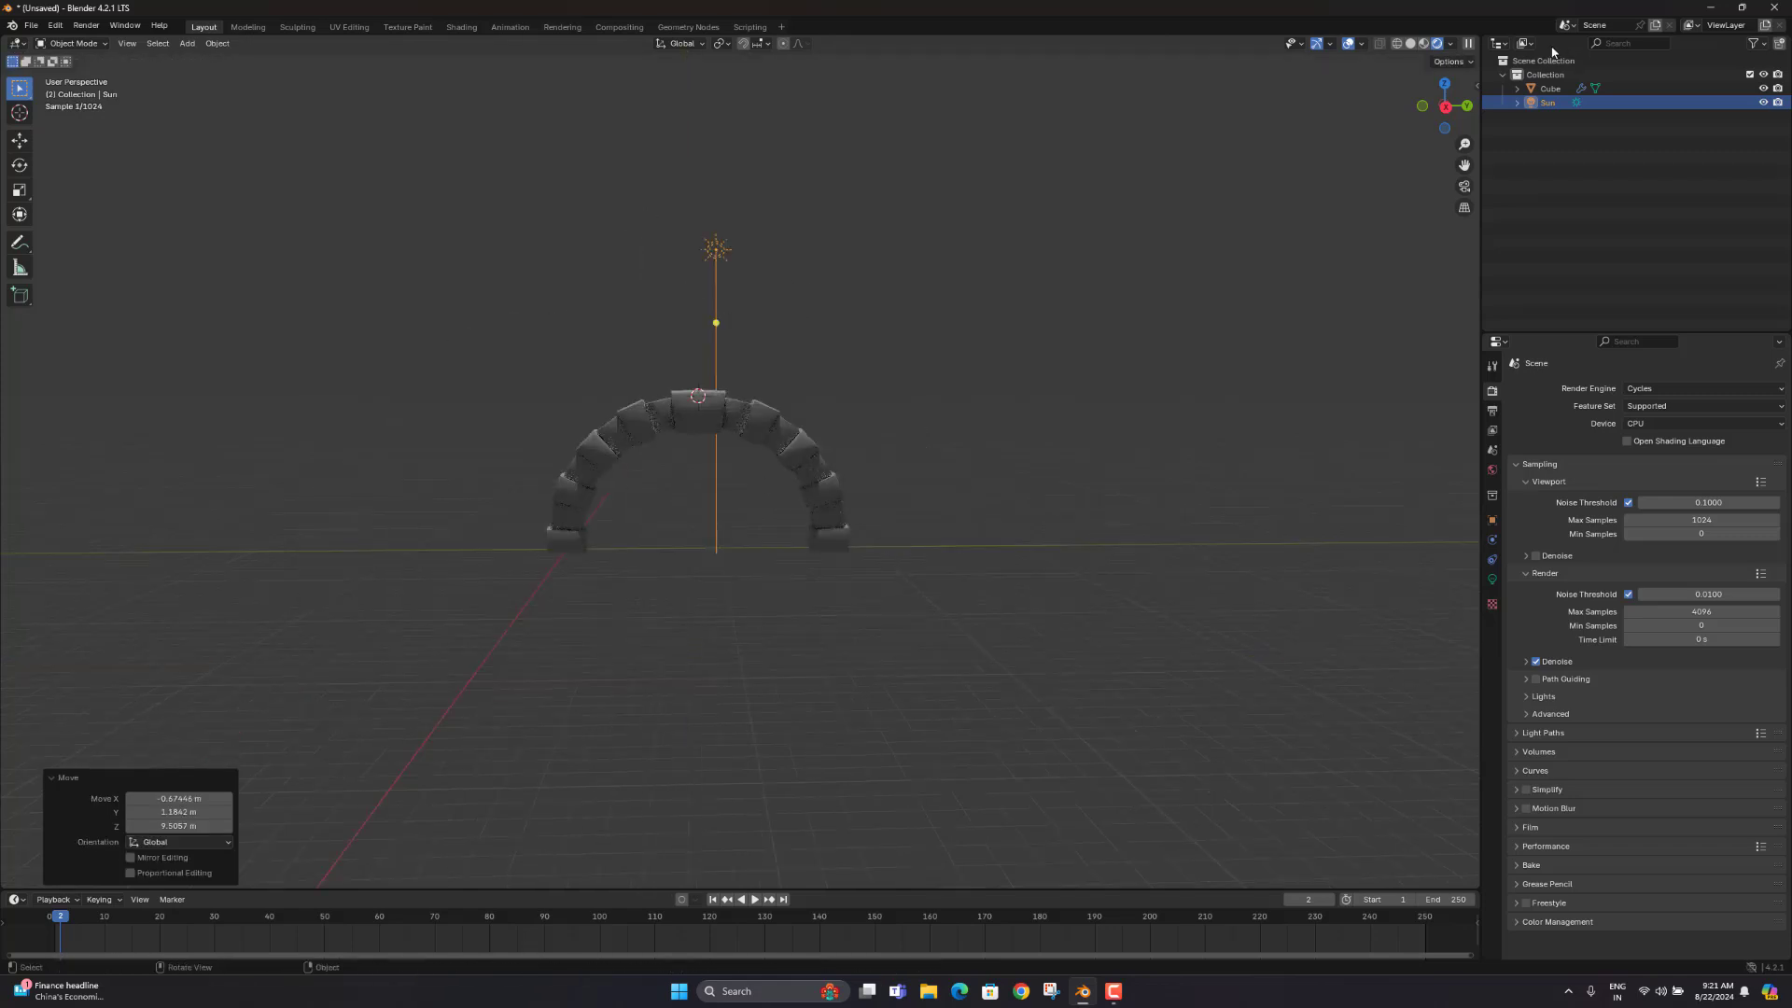
Step: Switch the viewport to Material Preview shading and view the arch and sun from the front
left_click(1422, 44)
mouse_move(868, 448)
middle_mouse_down()
mouse_move(987, 527)
mouse_move(856, 460)
mouse_move(805, 541)
middle_mouse_up()
scroll(855, 460, "up", 3)
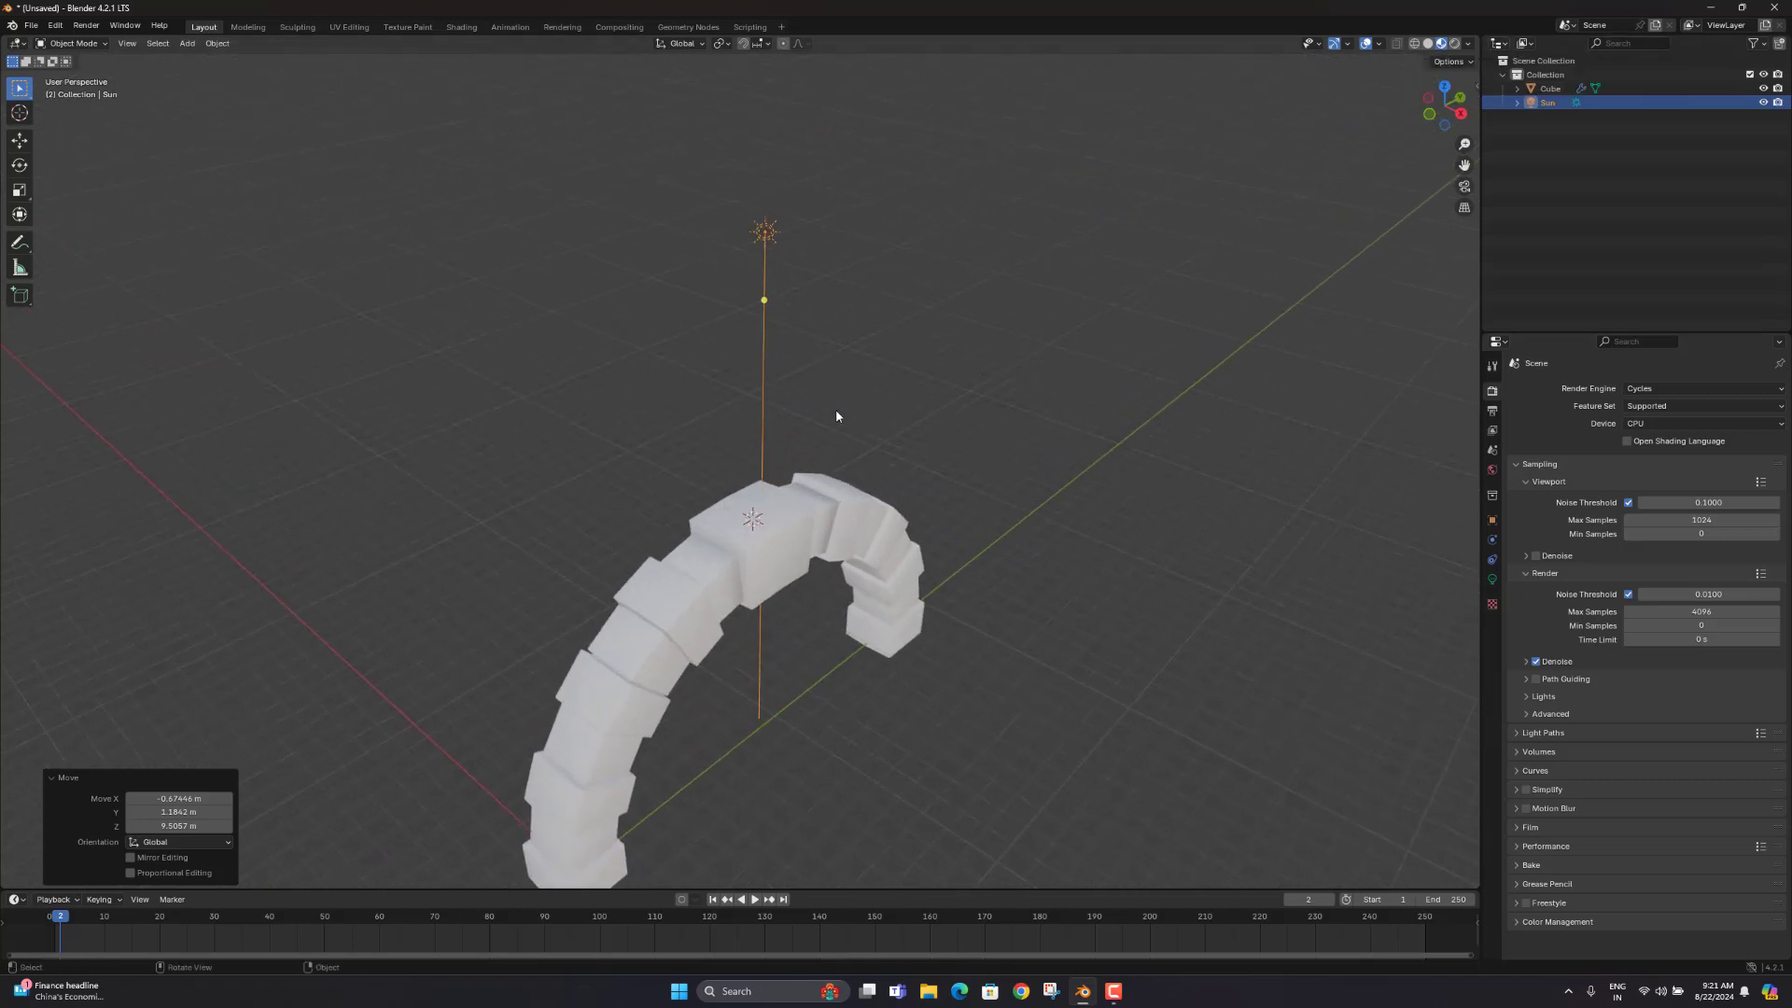
middle_click_drag(836, 411, 904, 400)
middle_click_drag(846, 323, 1069, 372)
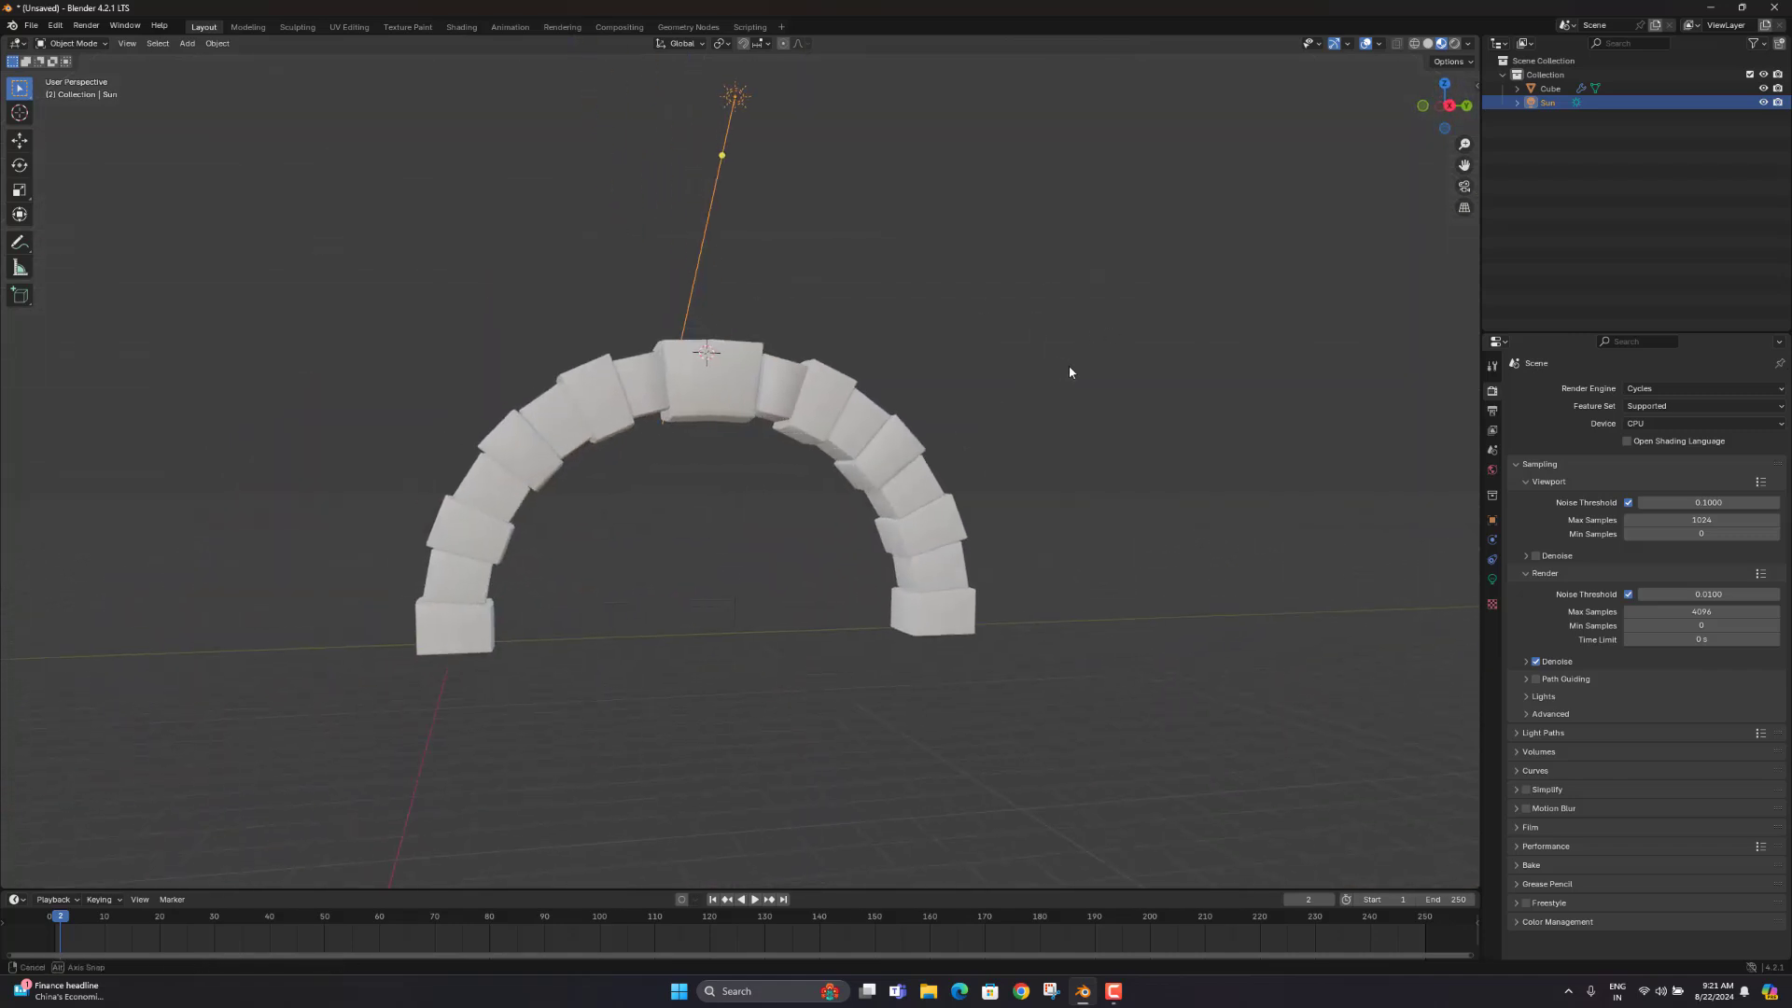
Step: Add a camera to the scene and look through it
left_click(1008, 356)
key("shift+a")
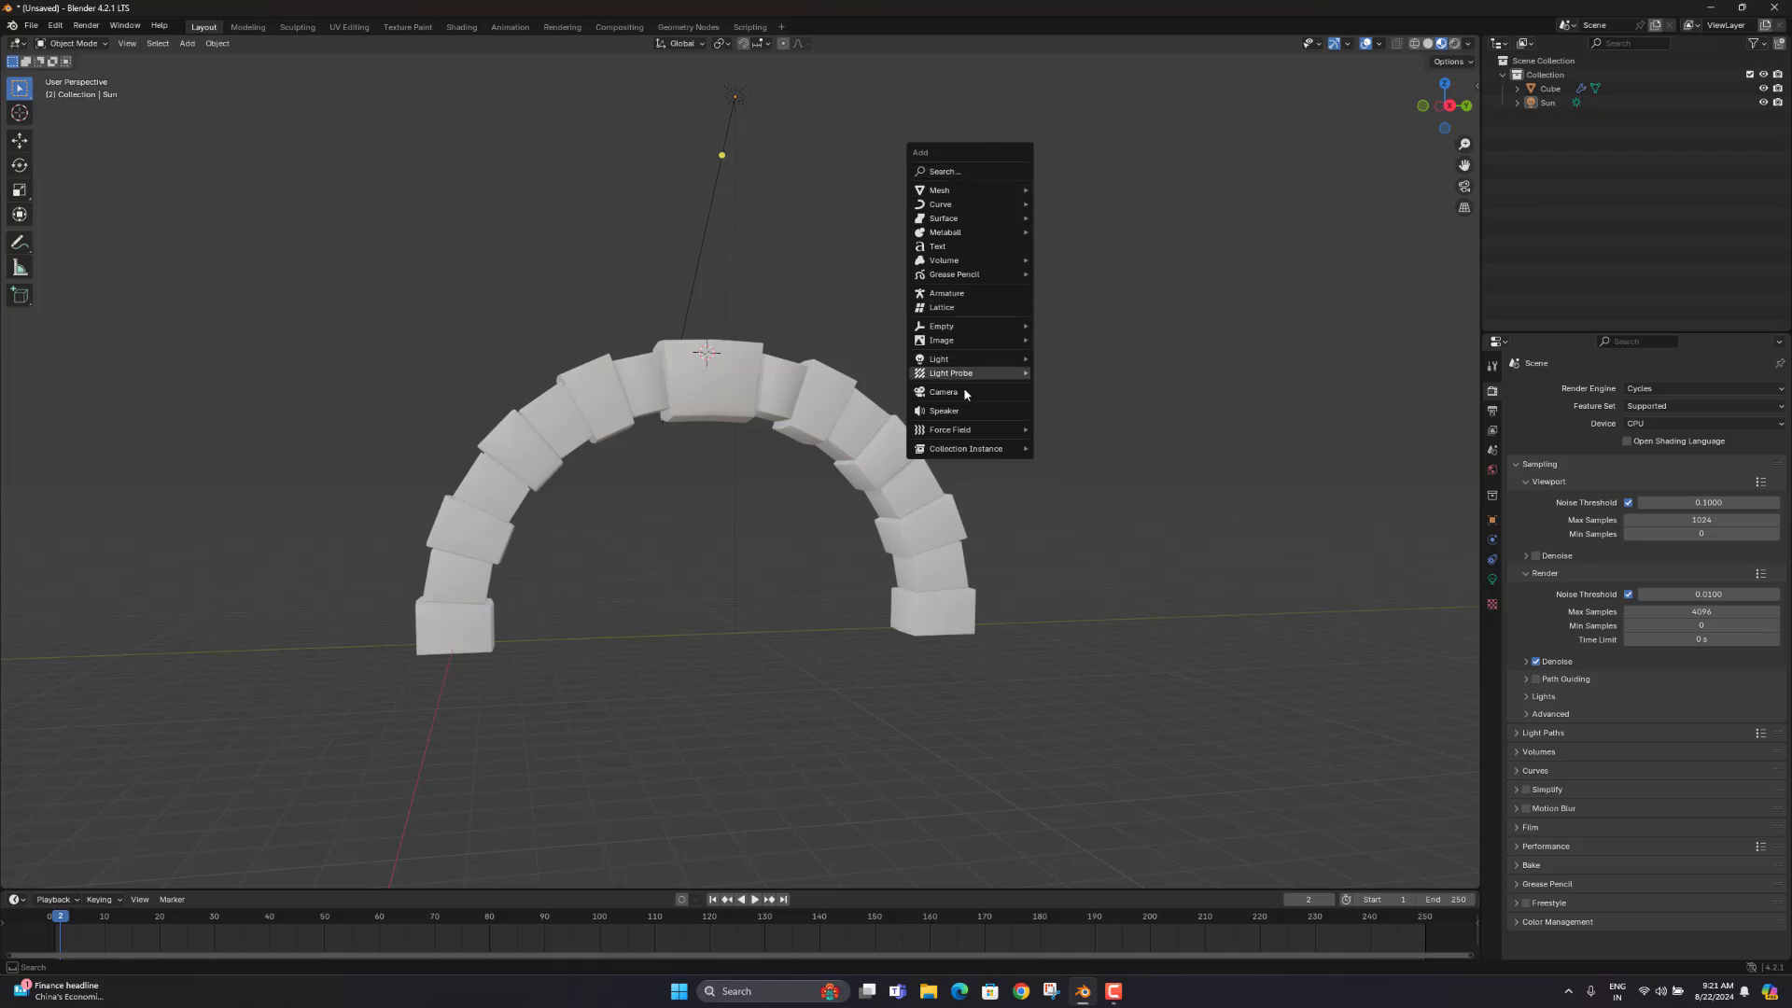
left_click(964, 392)
key("KP_0")
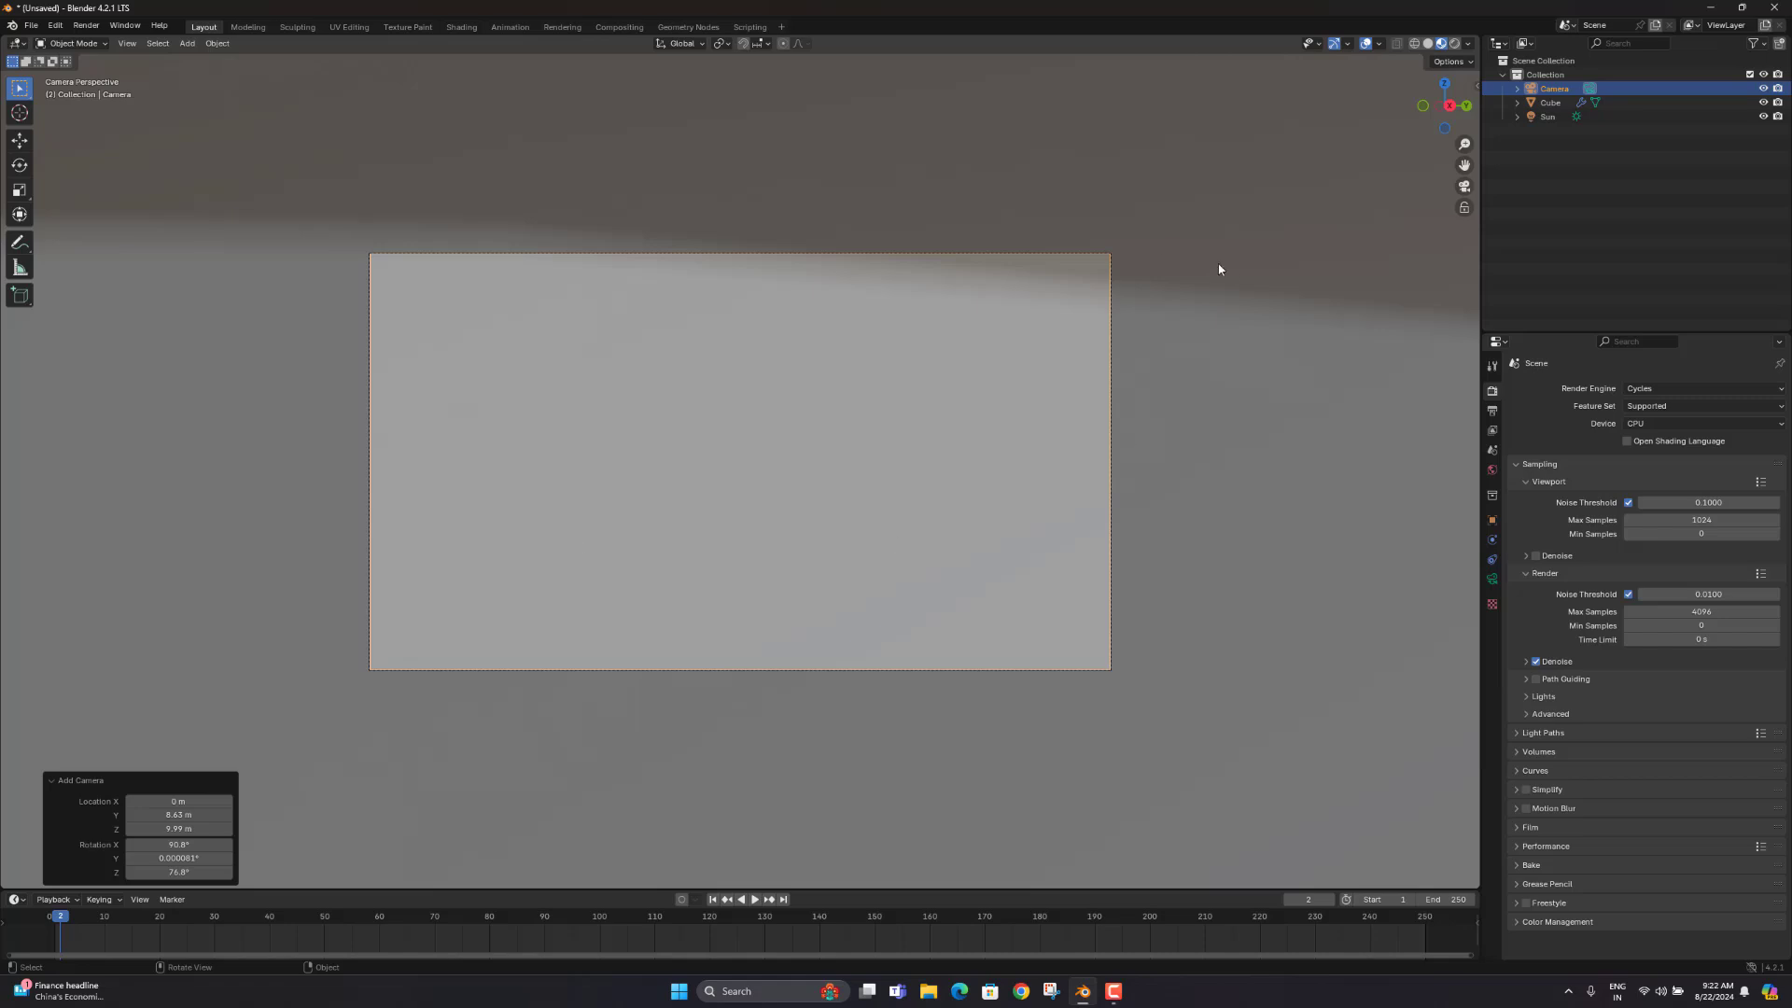
Step: Open the viewport's view settings and enable the Camera to View lock
key("n")
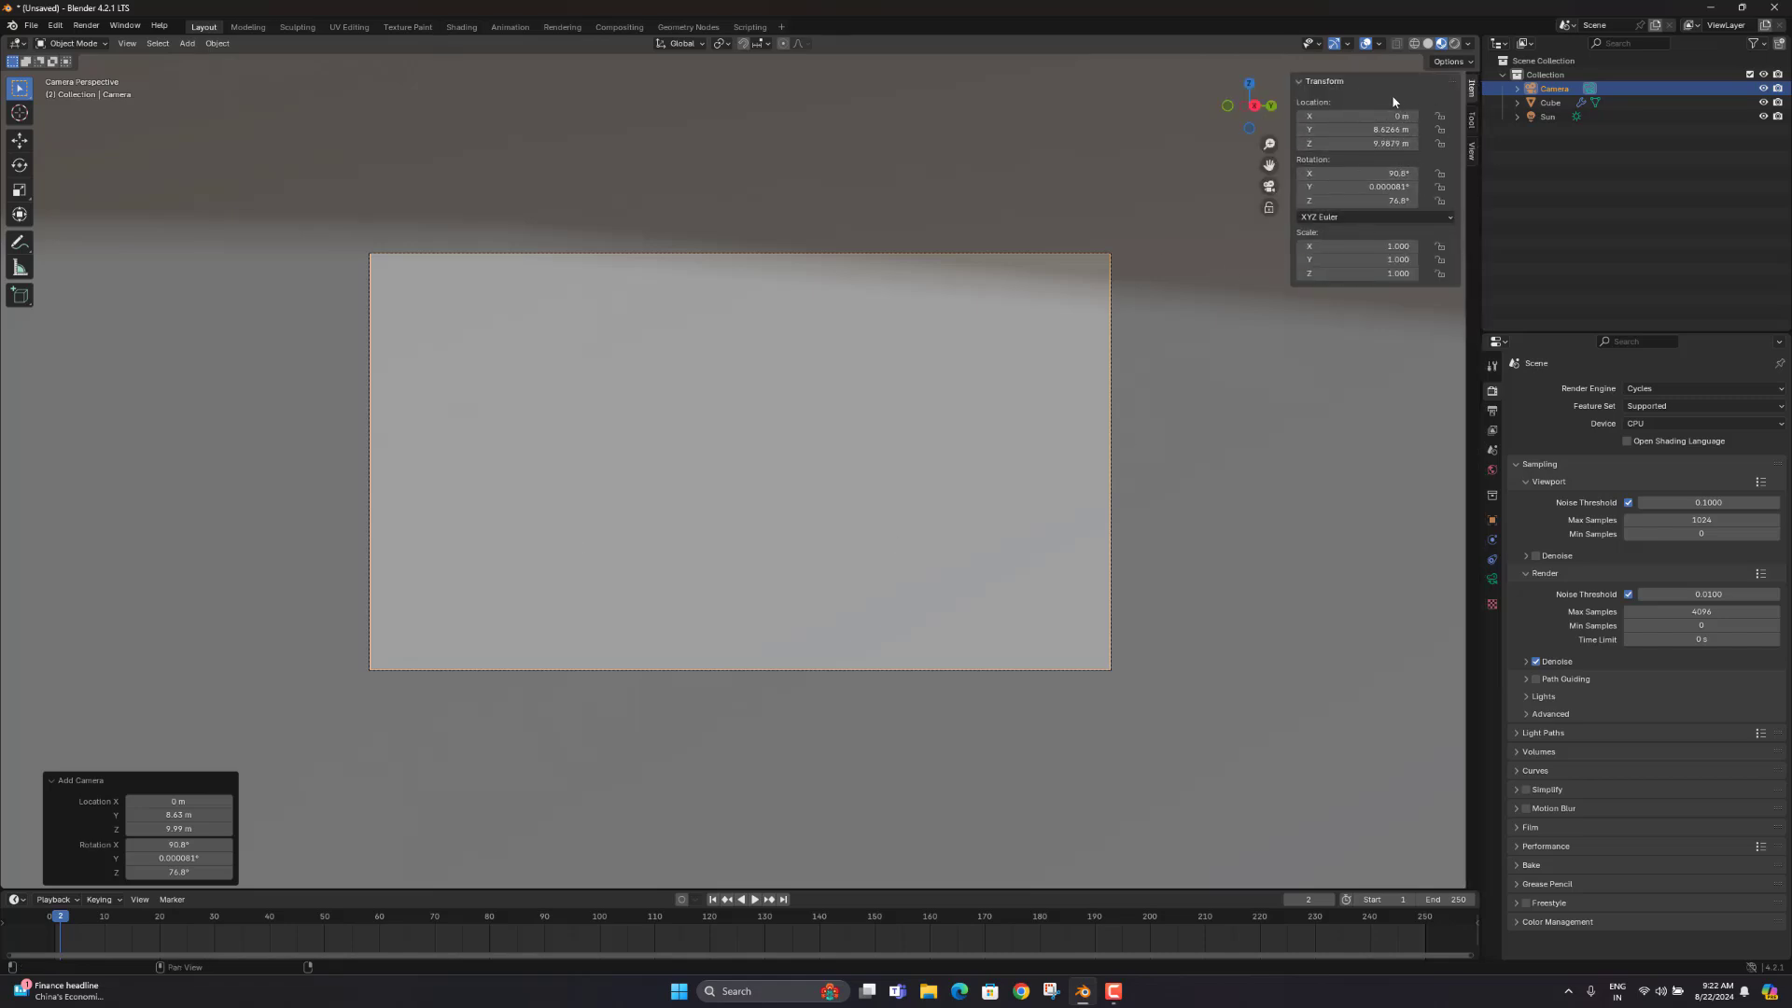
left_click(1472, 124)
left_click(1473, 149)
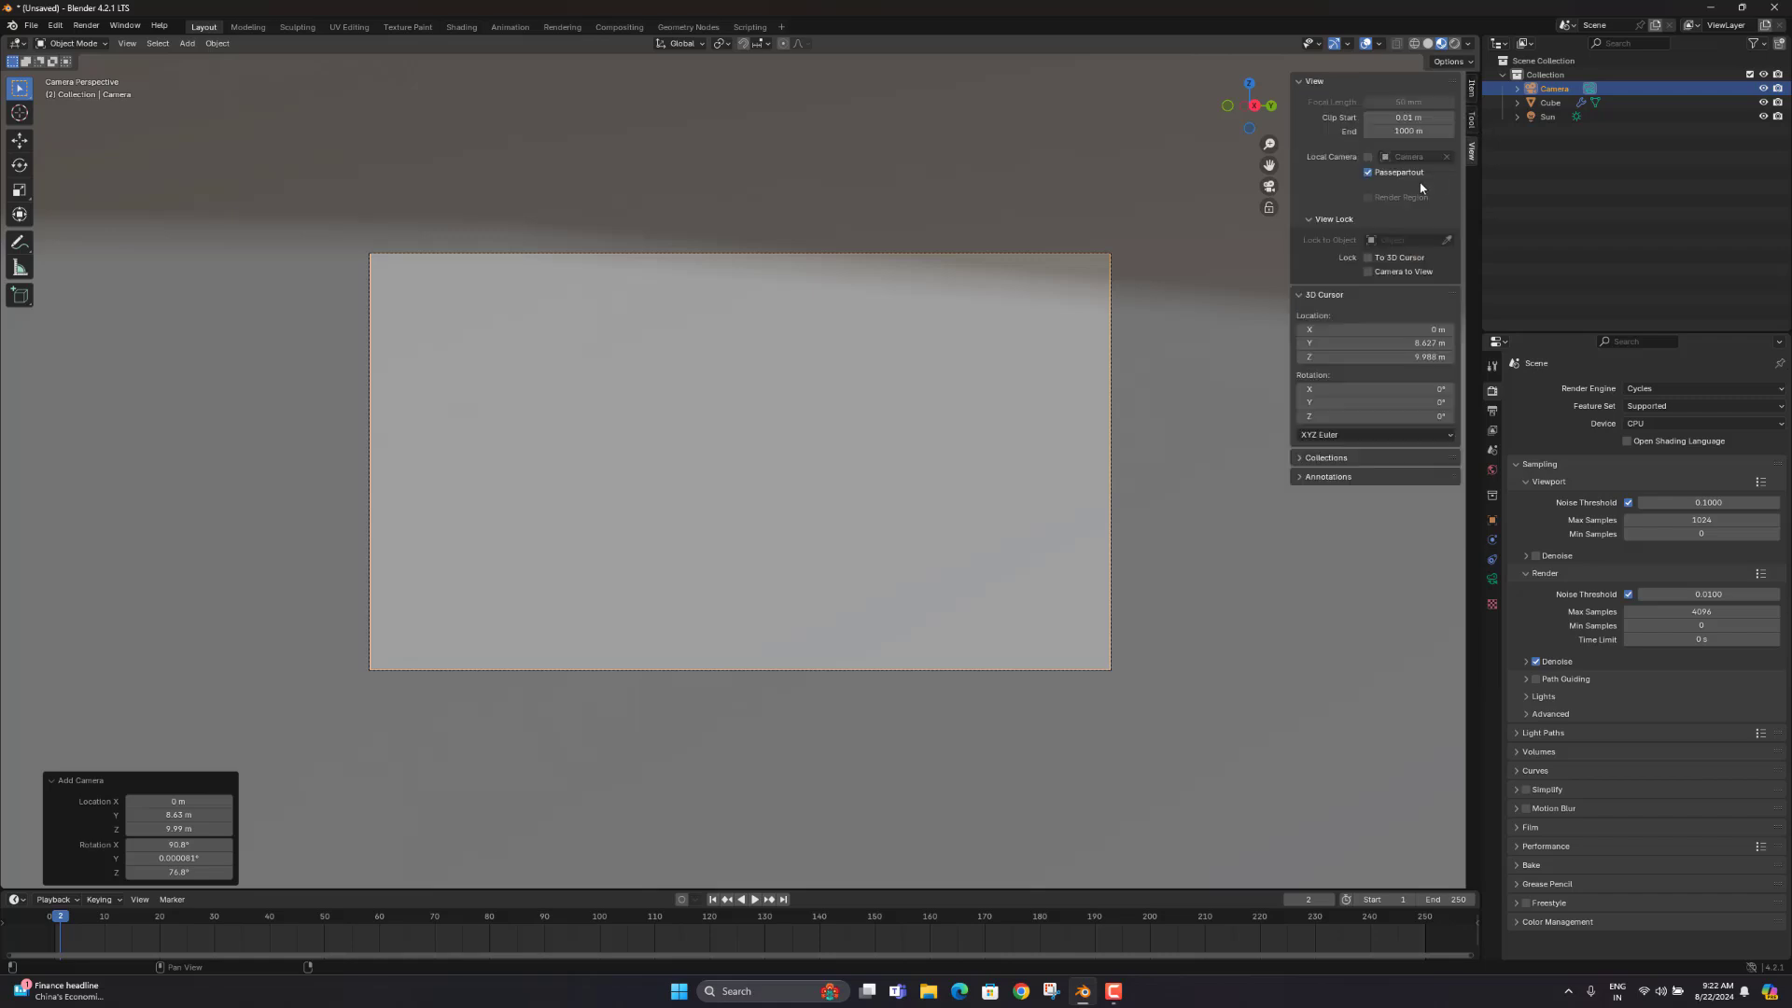
left_click(1368, 270)
Step: Frame the whole arch inside the camera view from a slight angle and turn off the Camera to View lock
scroll(1022, 393, "down", 5)
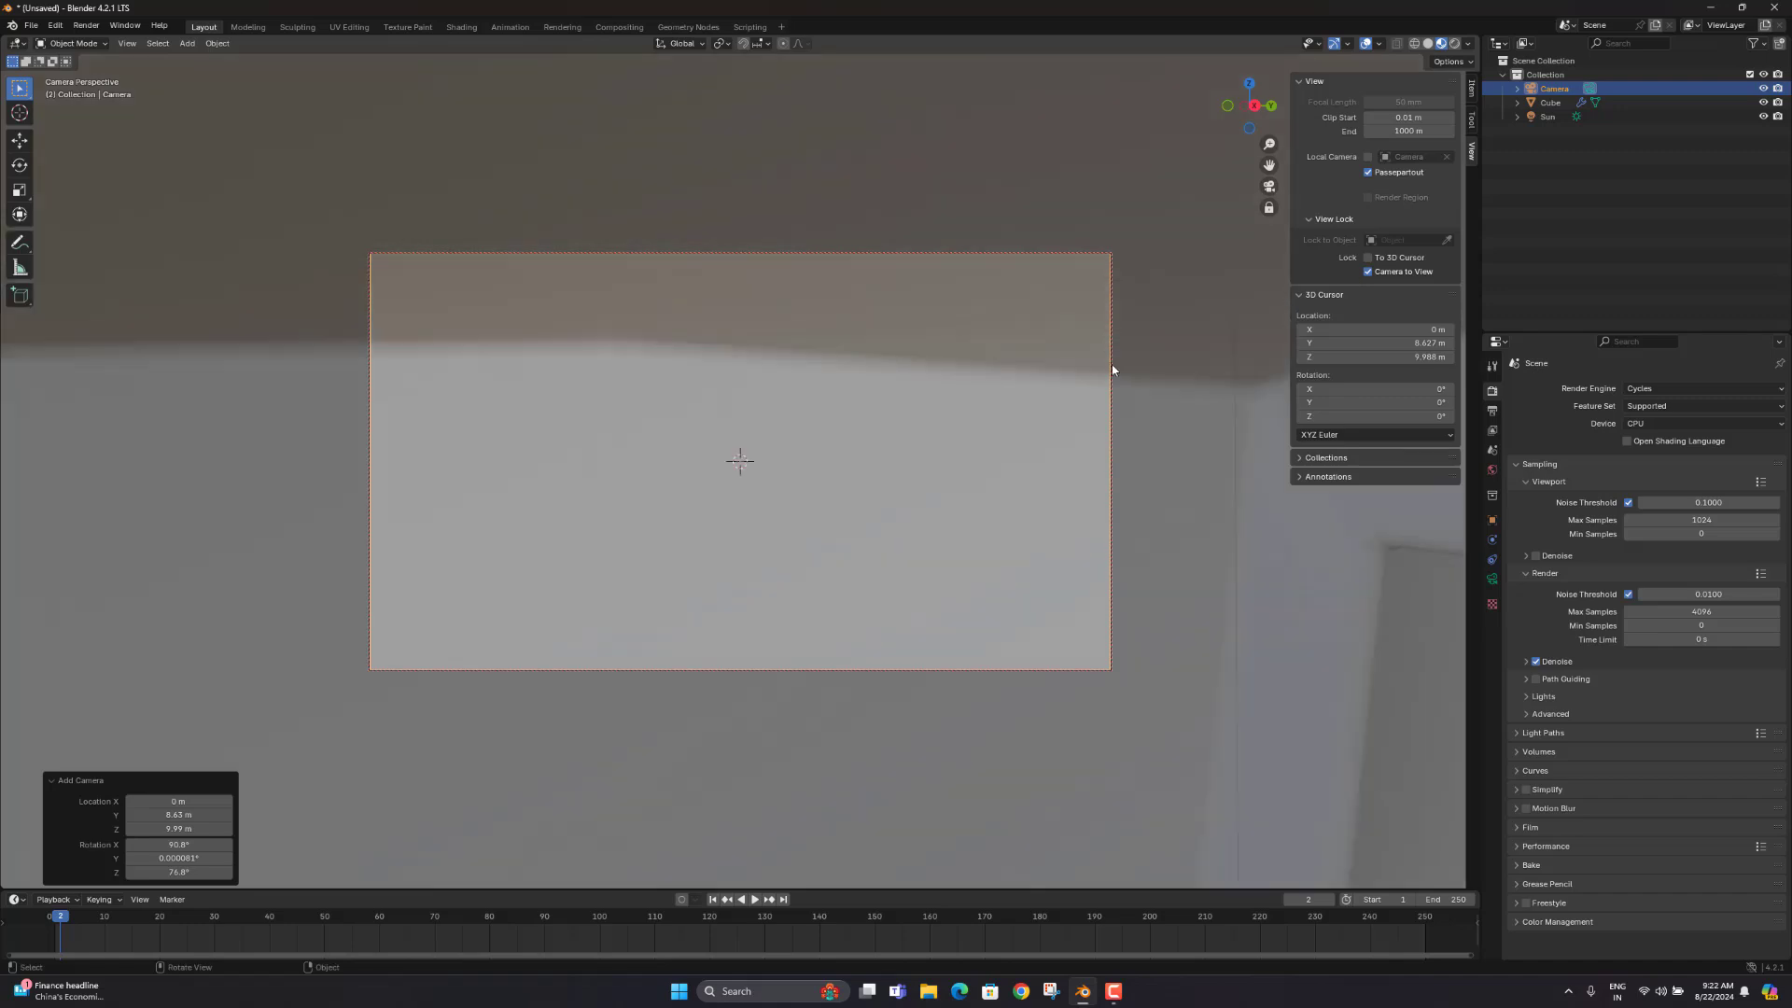
scroll(1023, 394, "down", 4)
middle_click_drag(1020, 394, 926, 379)
left_click(1026, 129)
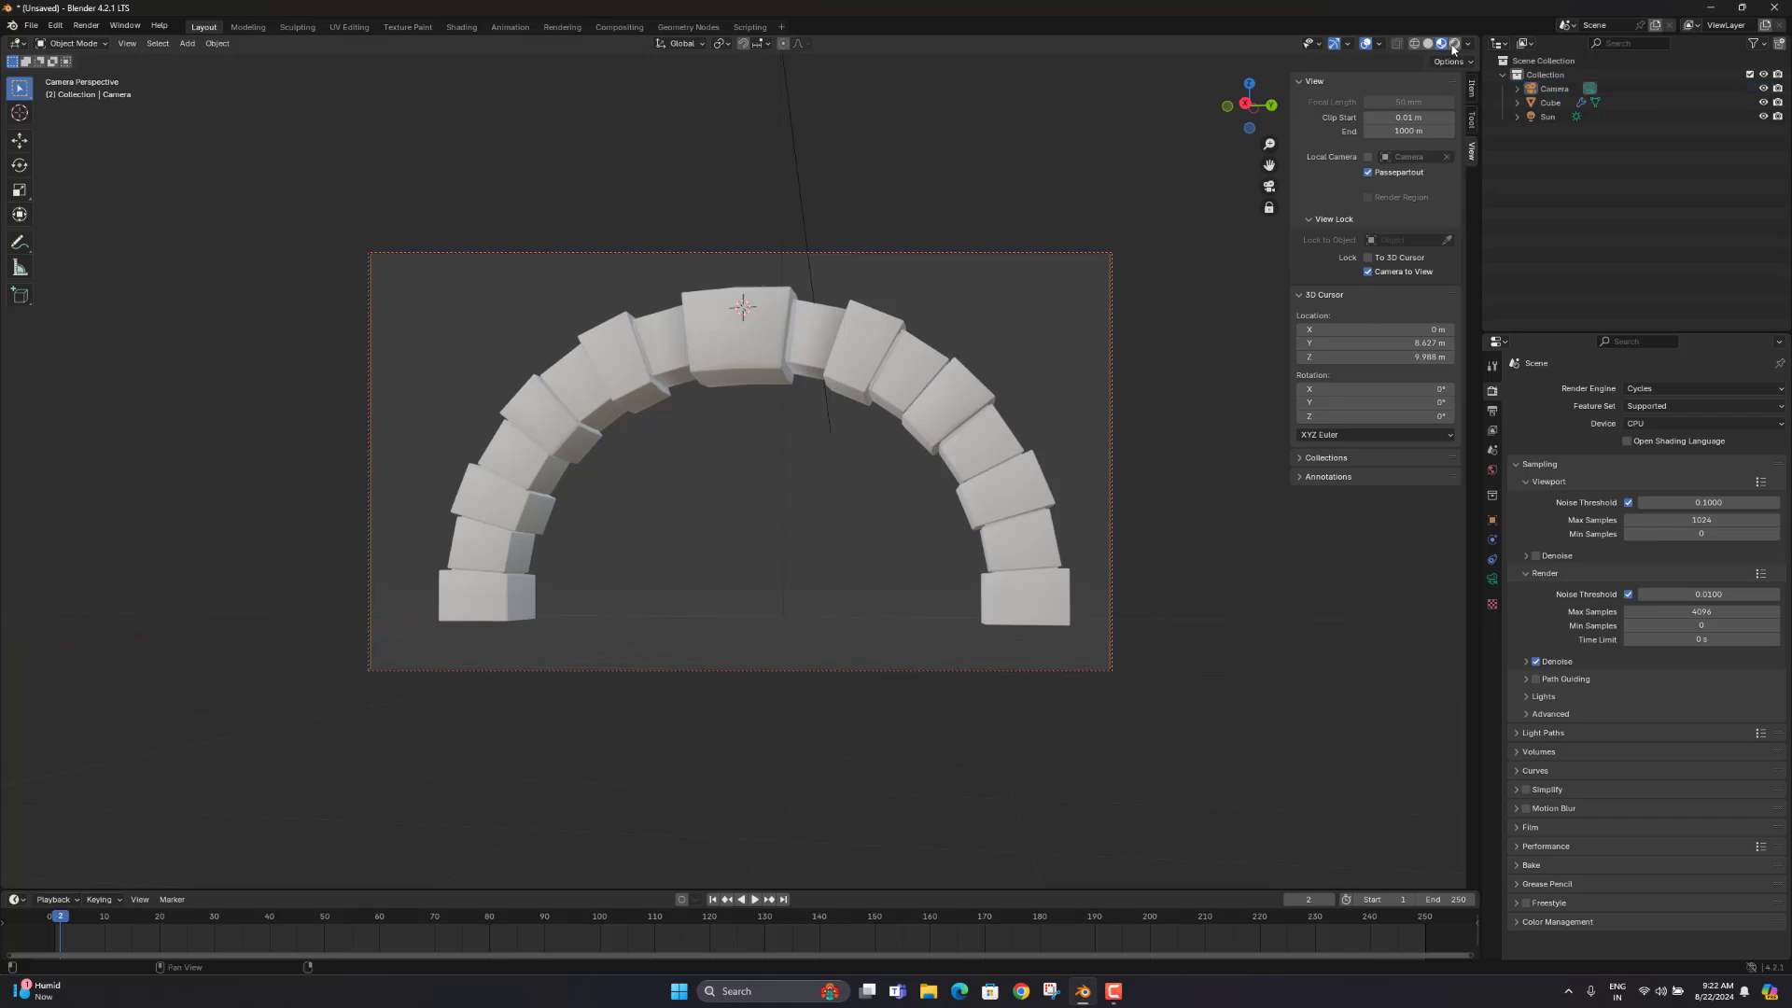
left_click(1368, 271)
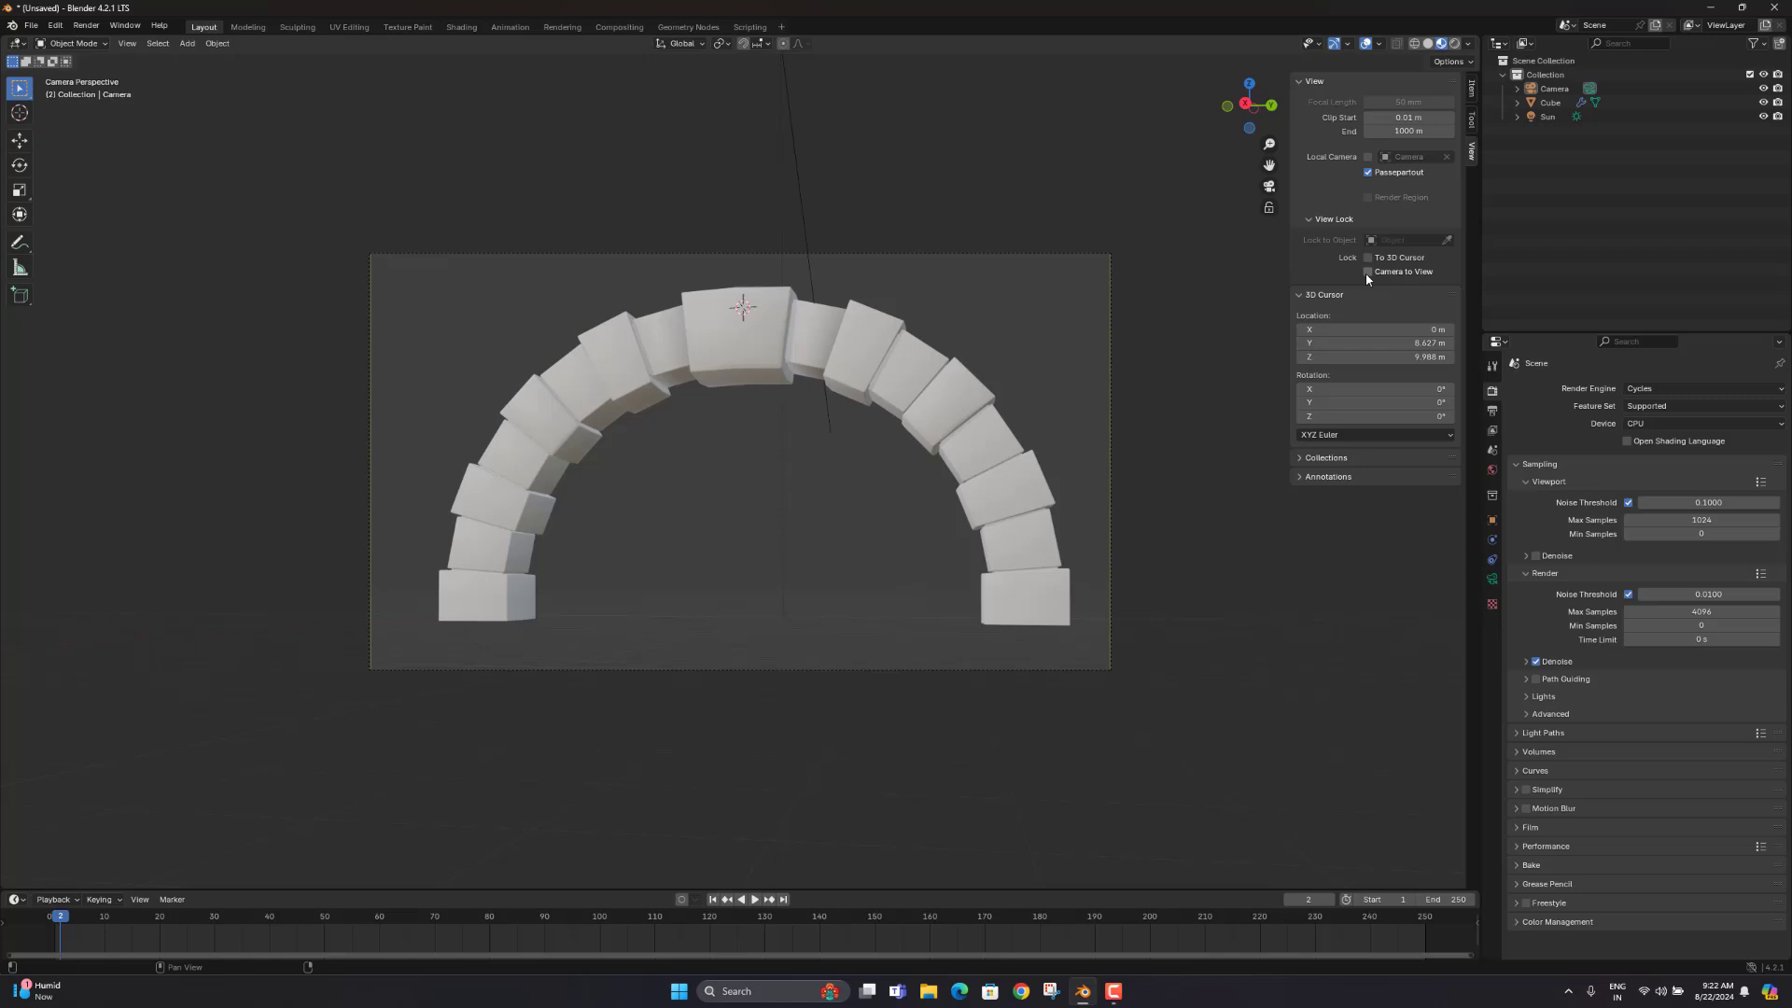
Step: Preview the framed arch in Rendered shading and return to Material Preview
left_click(1454, 43)
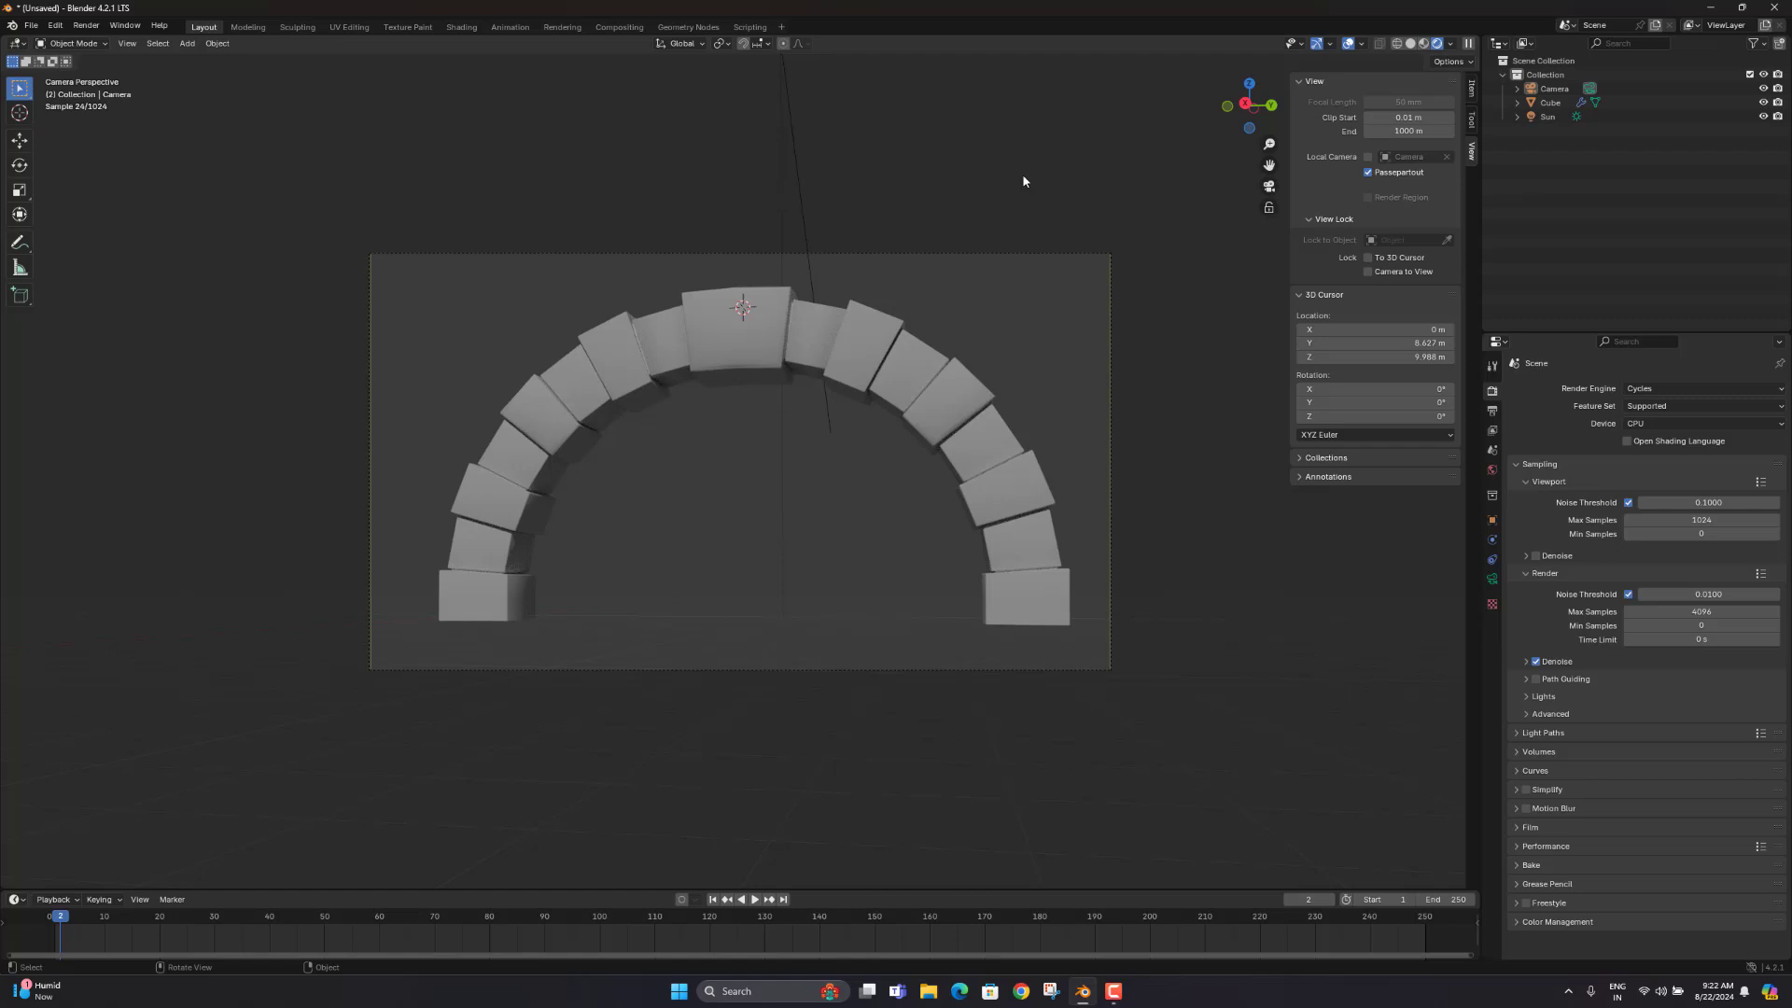
left_click(1425, 45)
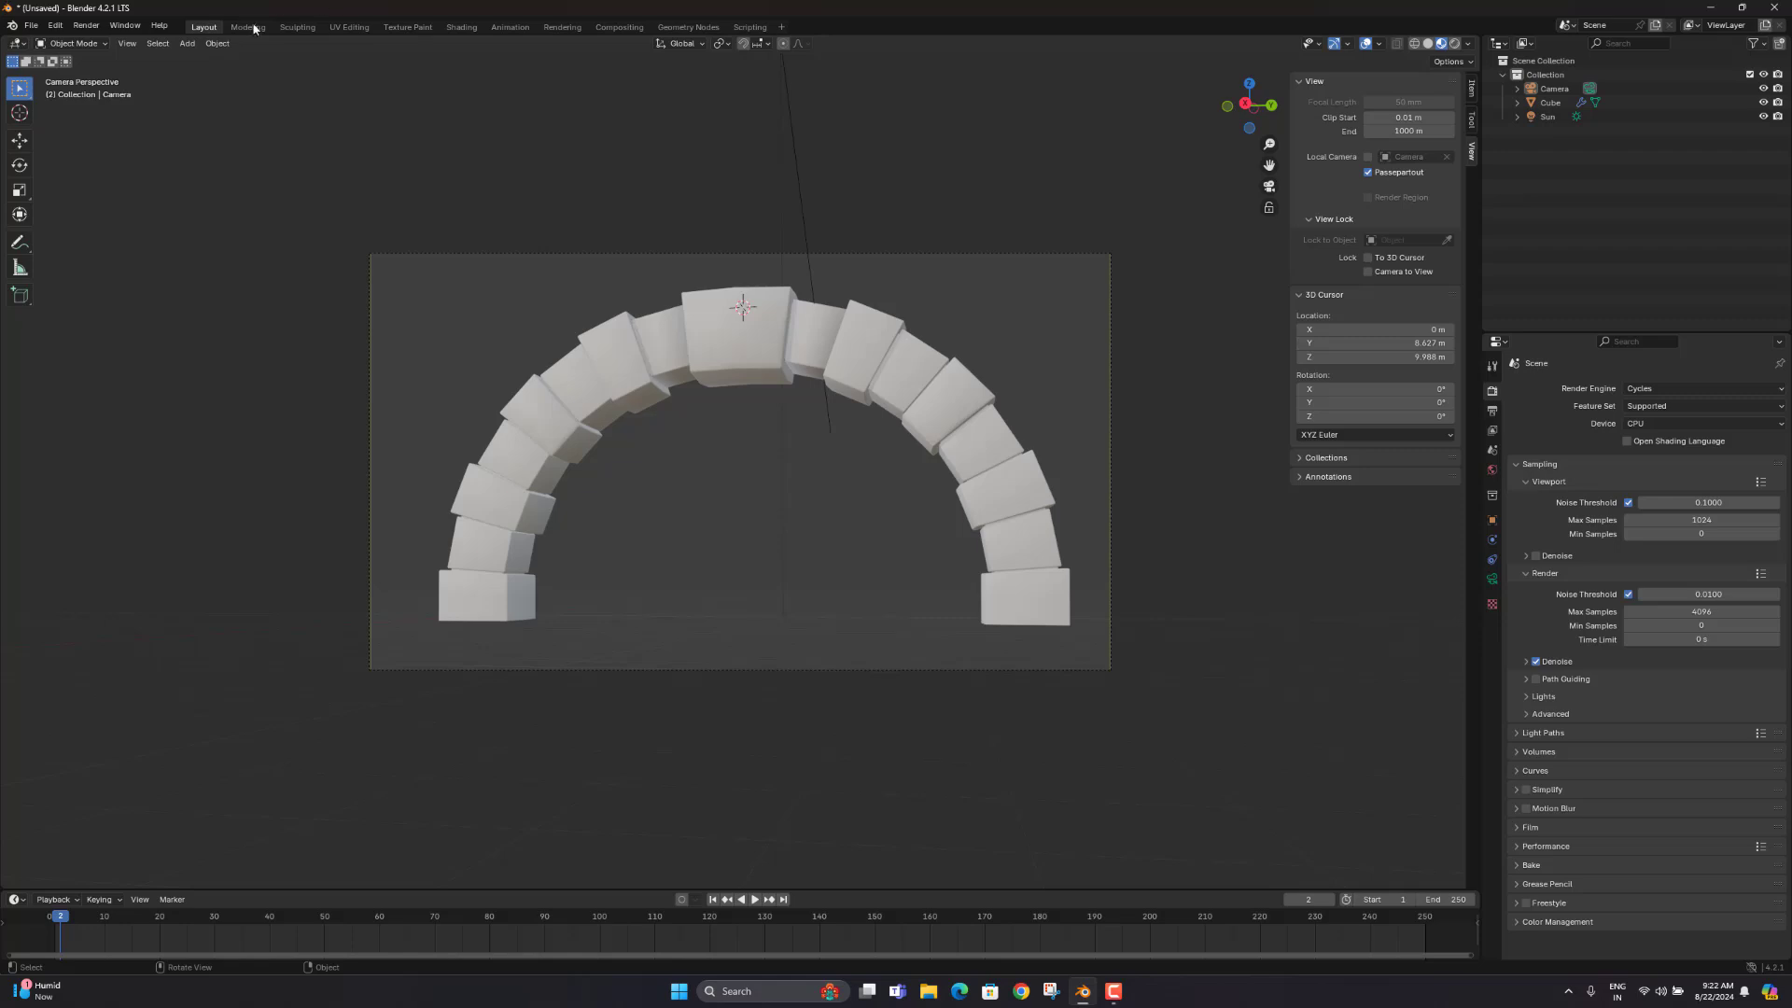
Step: Open the add-on preferences and search for "blenderk"
left_click(55, 25)
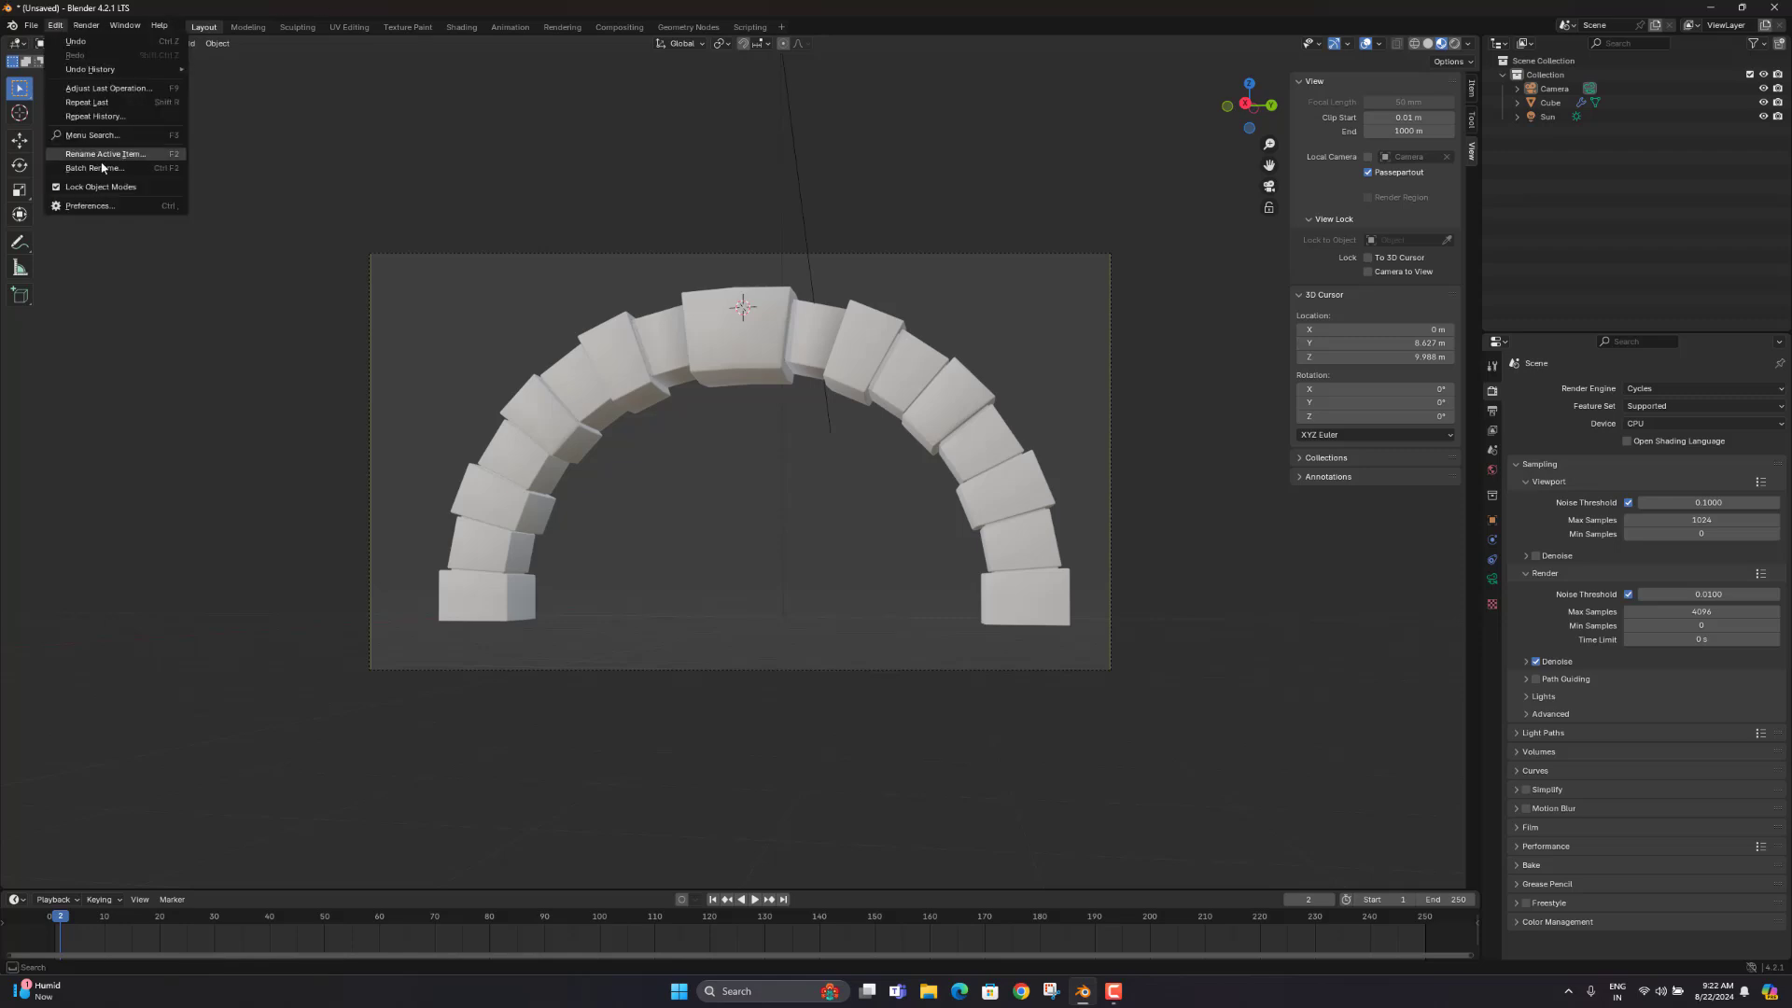
left_click(92, 206)
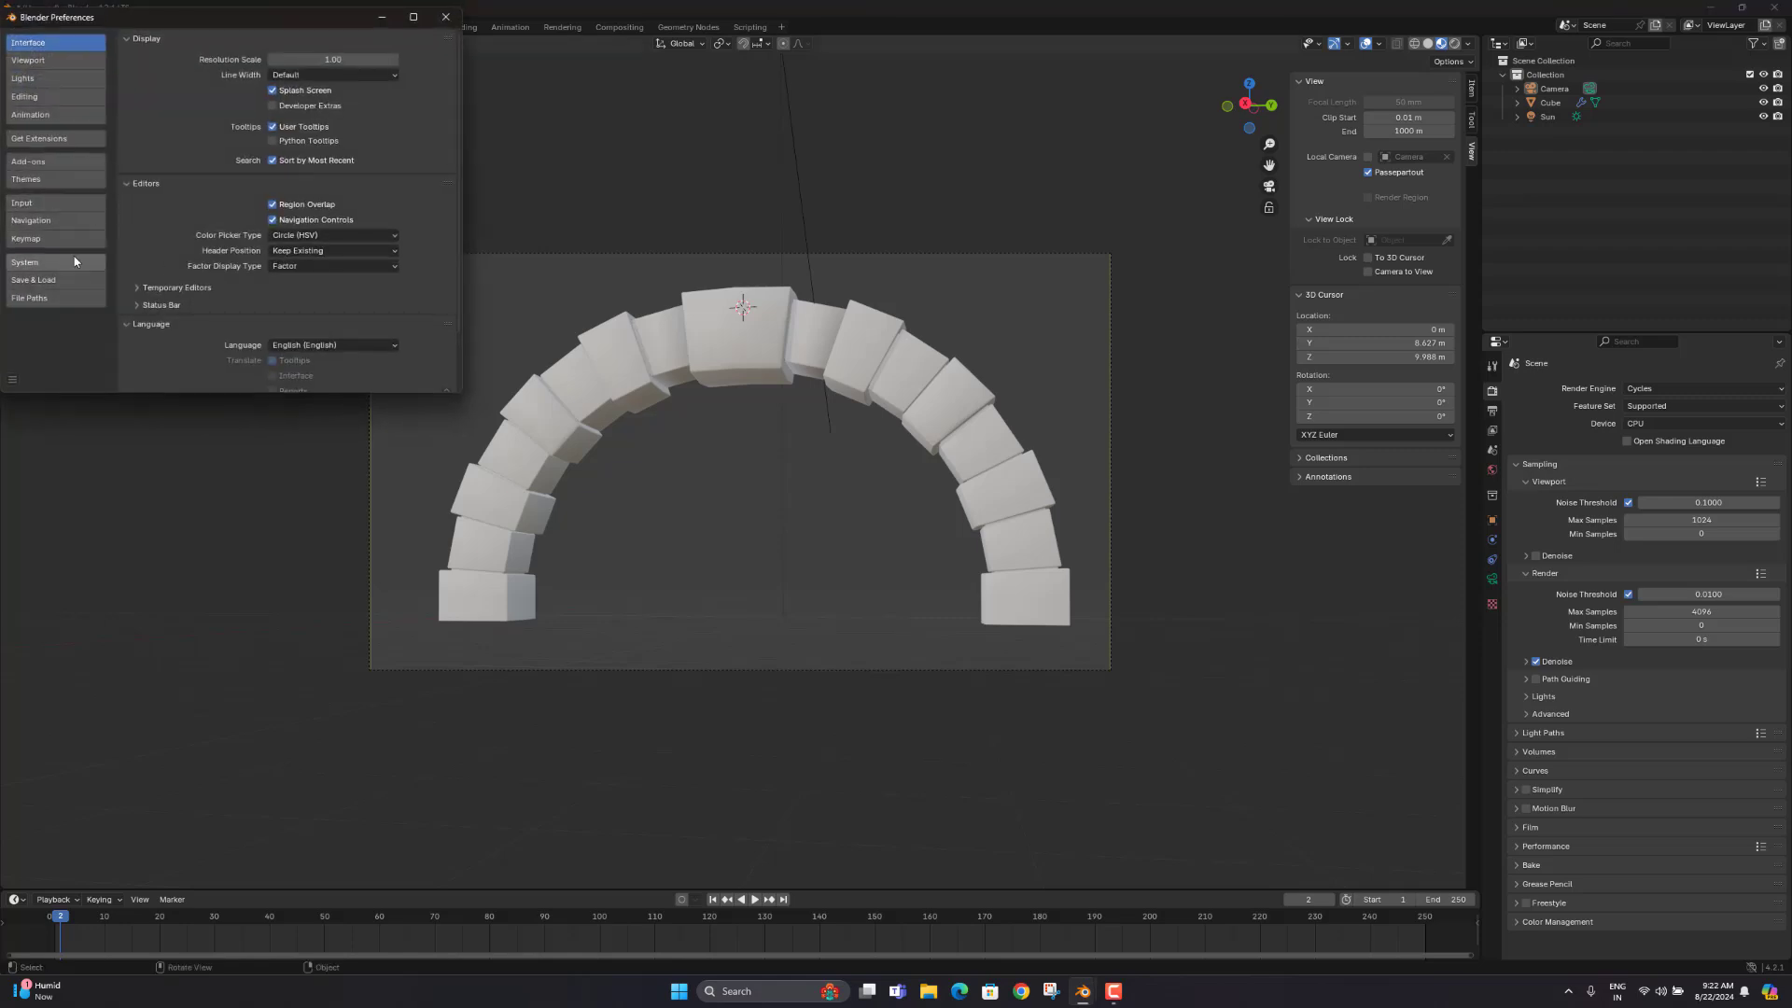
left_click(44, 165)
left_click(200, 39)
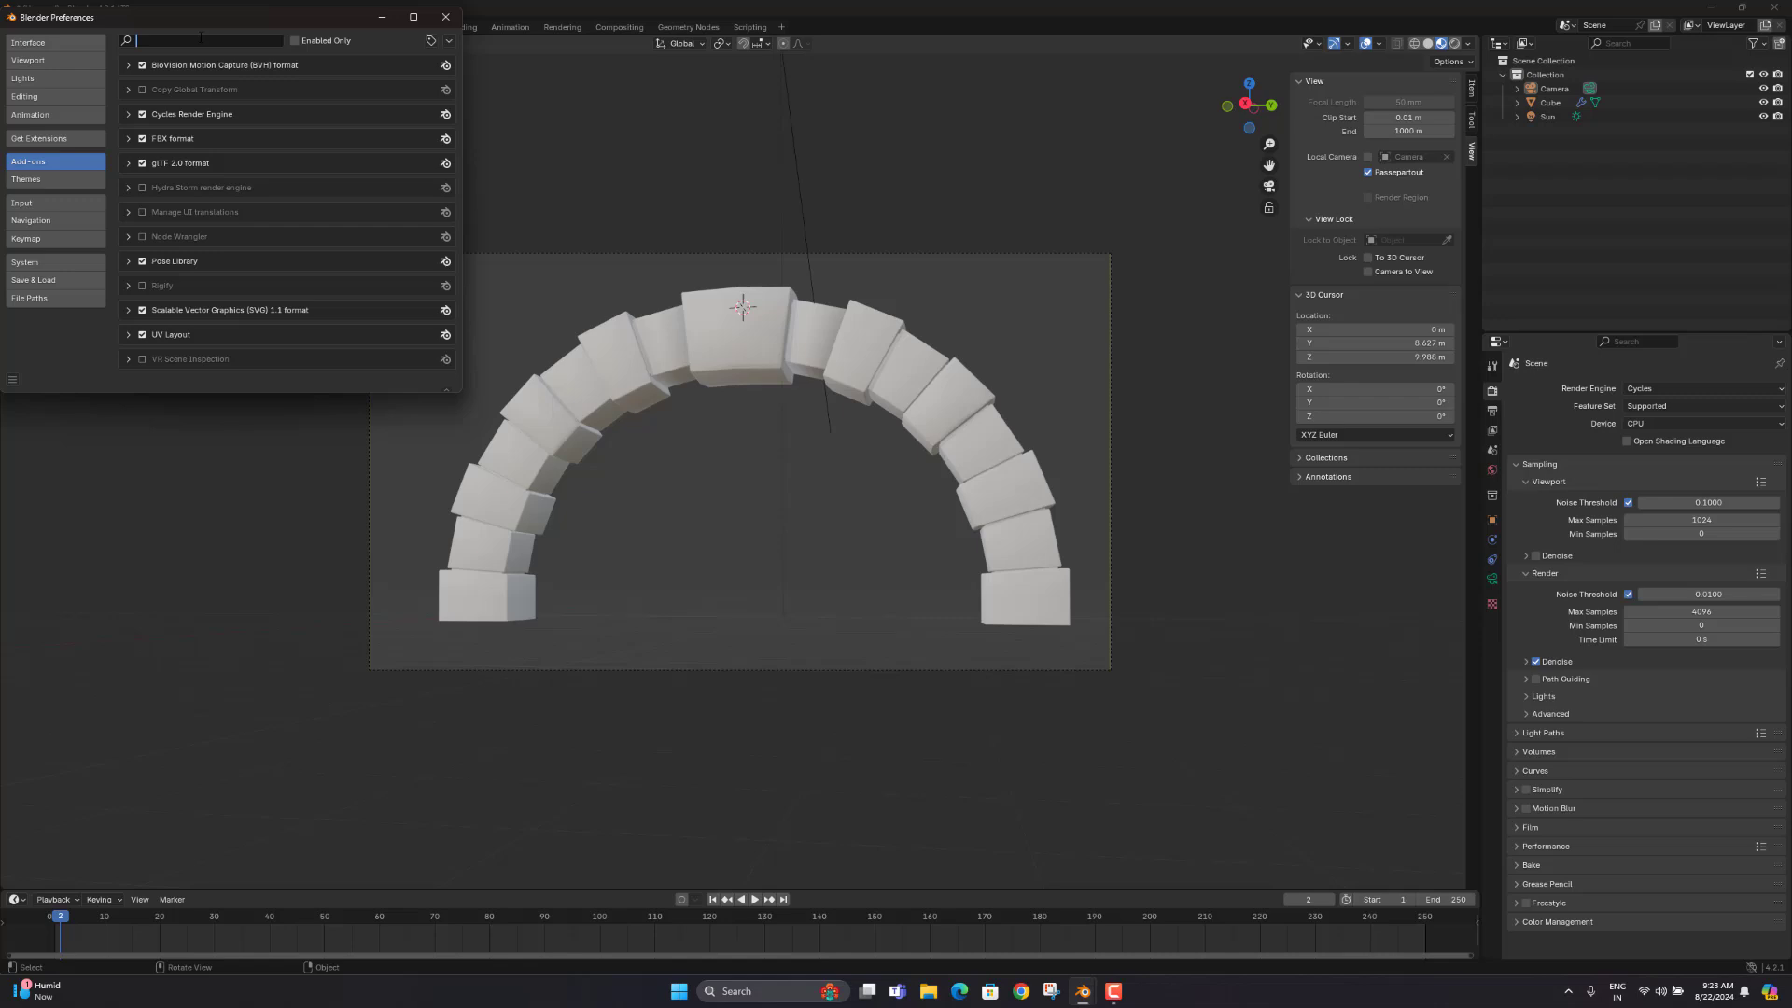
type("b")
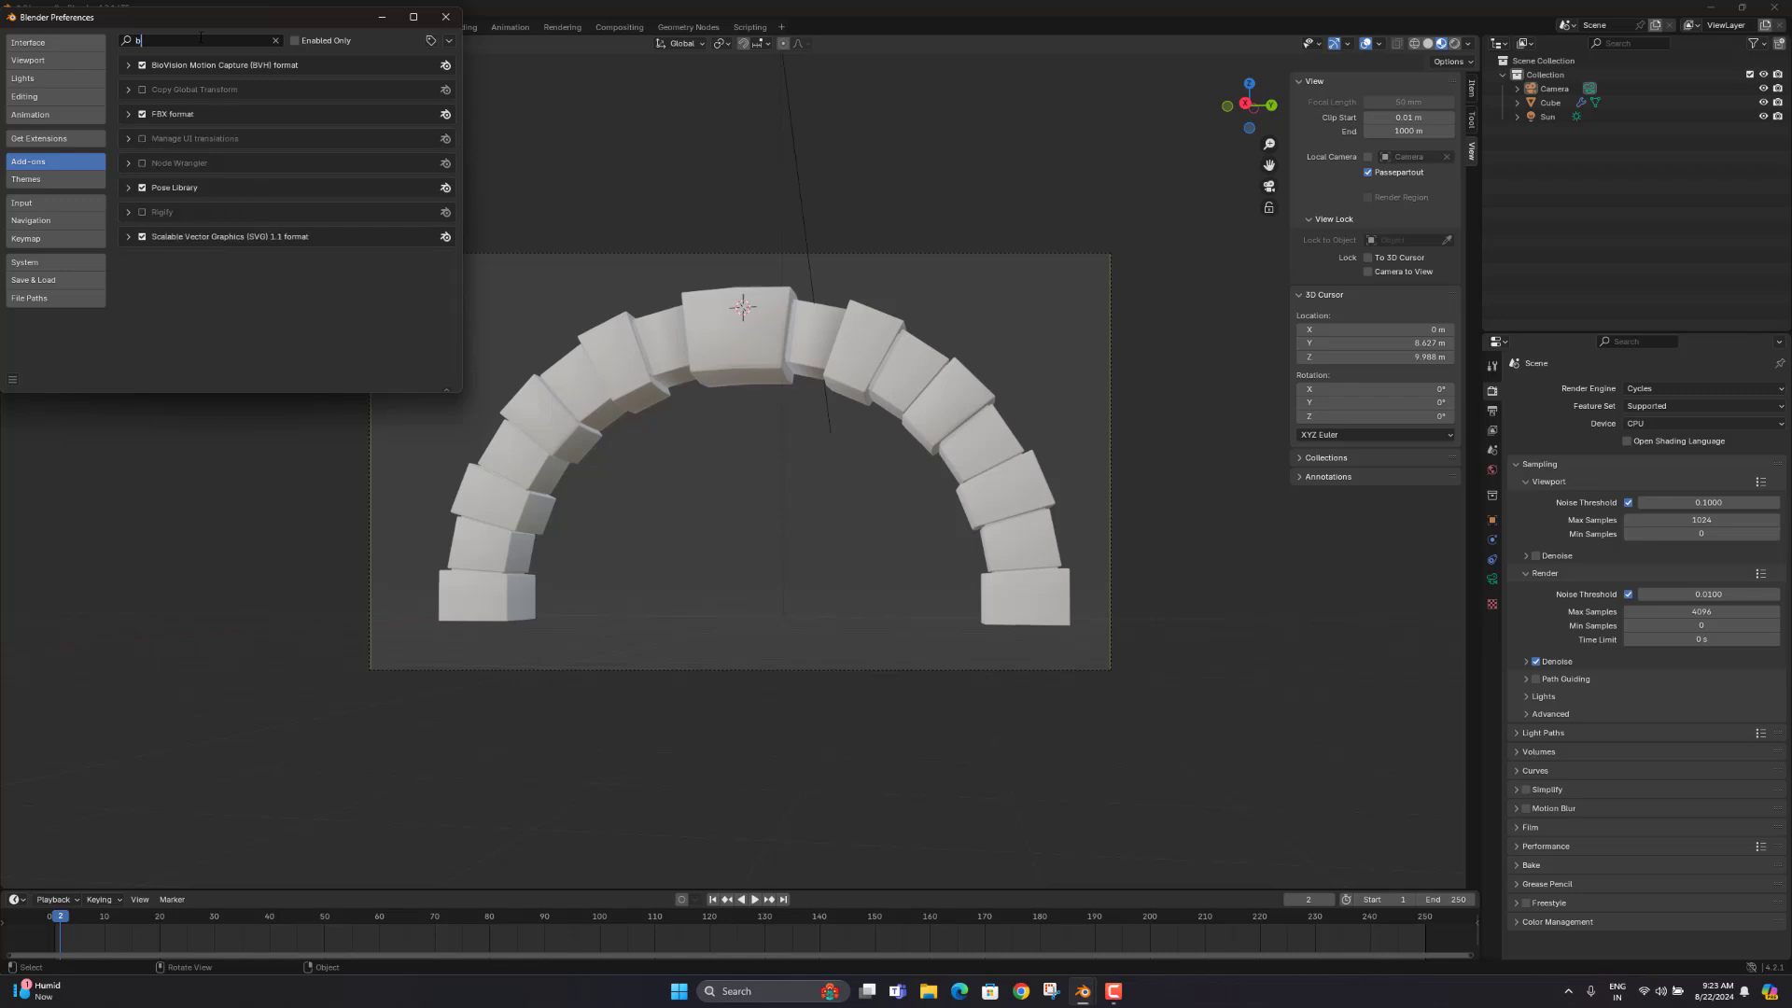
type("lenderk")
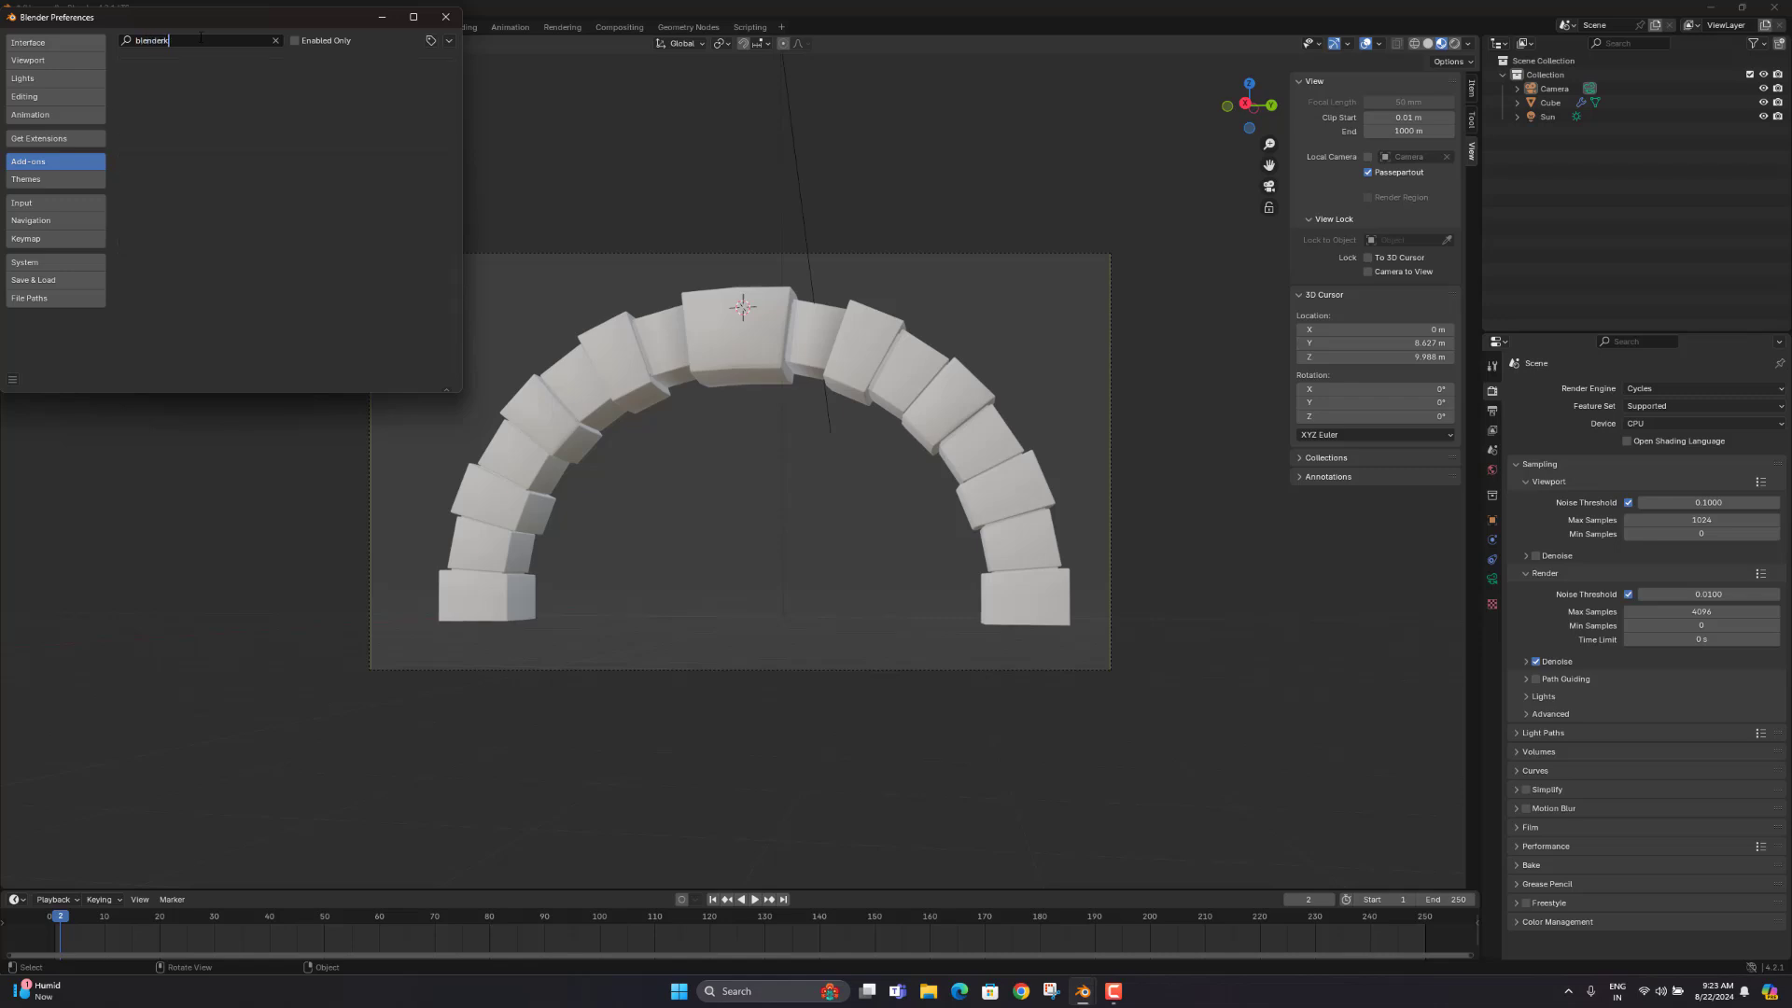
Step: Replace the add-on search with "ma", clear it and close the preferences
key("BackSpace")
key("BackSpace")
key("BackSpace")
key("BackSpace")
key("BackSpace")
key("BackSpace")
key("BackSpace")
key("BackSpace")
key("BackSpace")
type("ma")
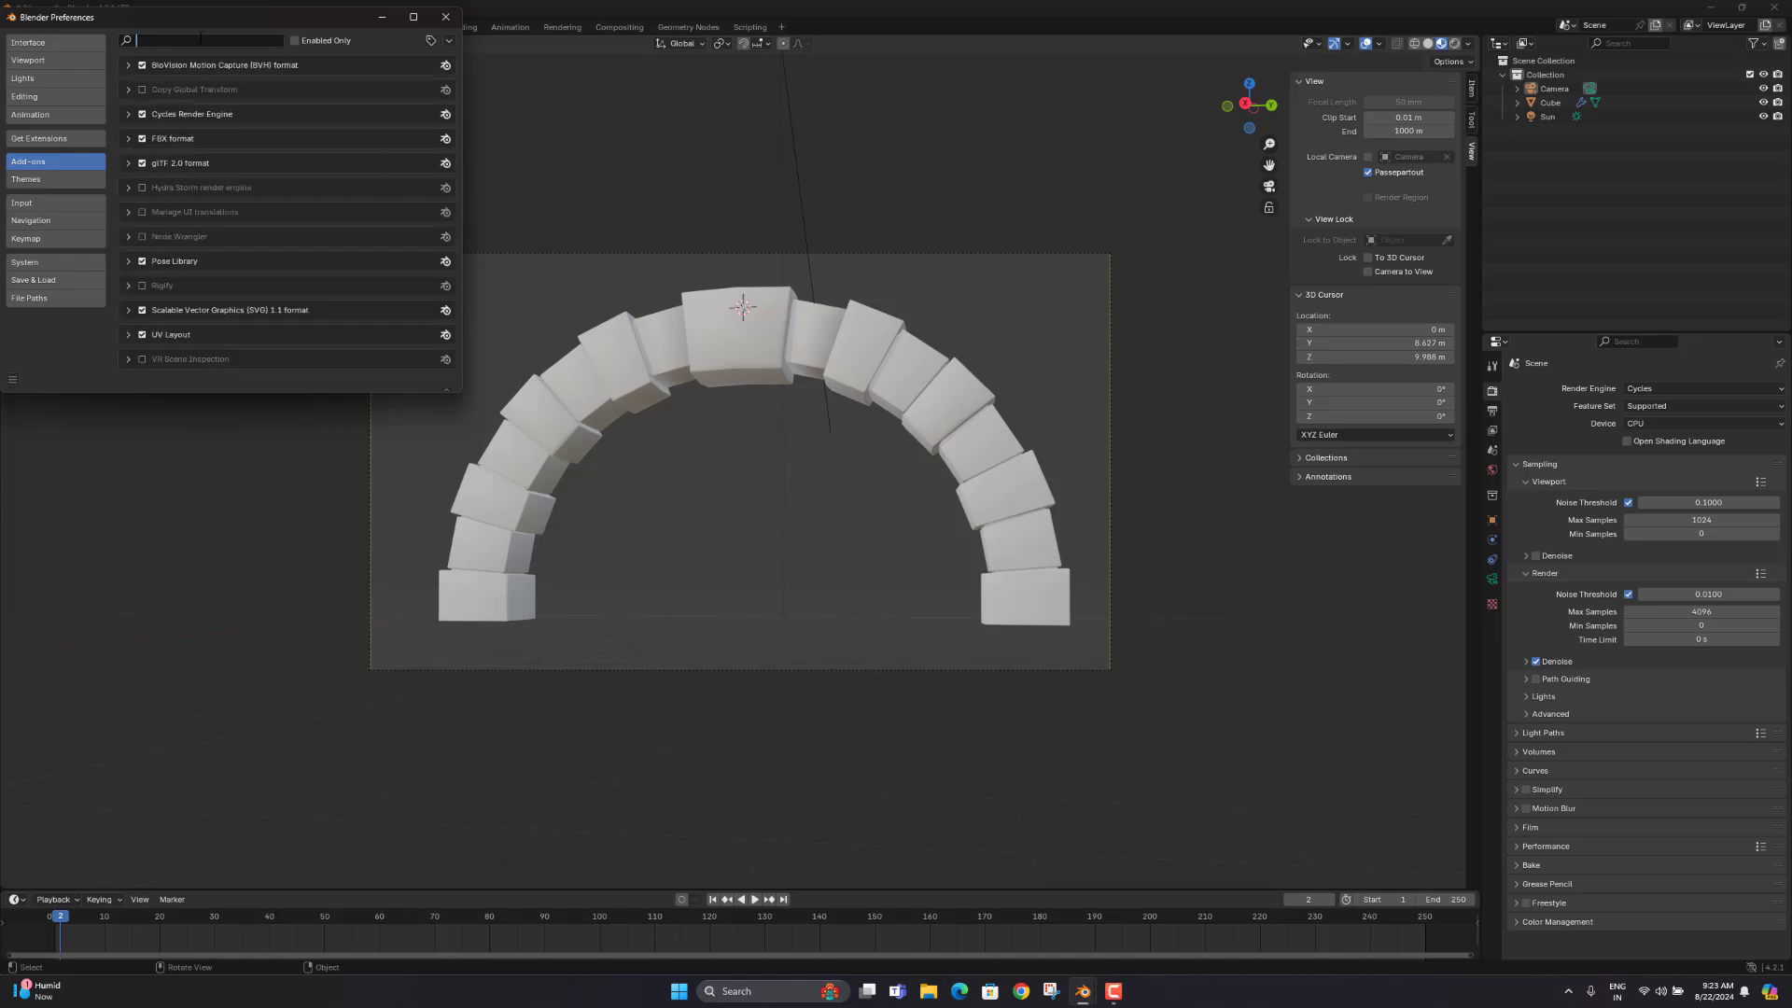
key("BackSpace")
key("BackSpace")
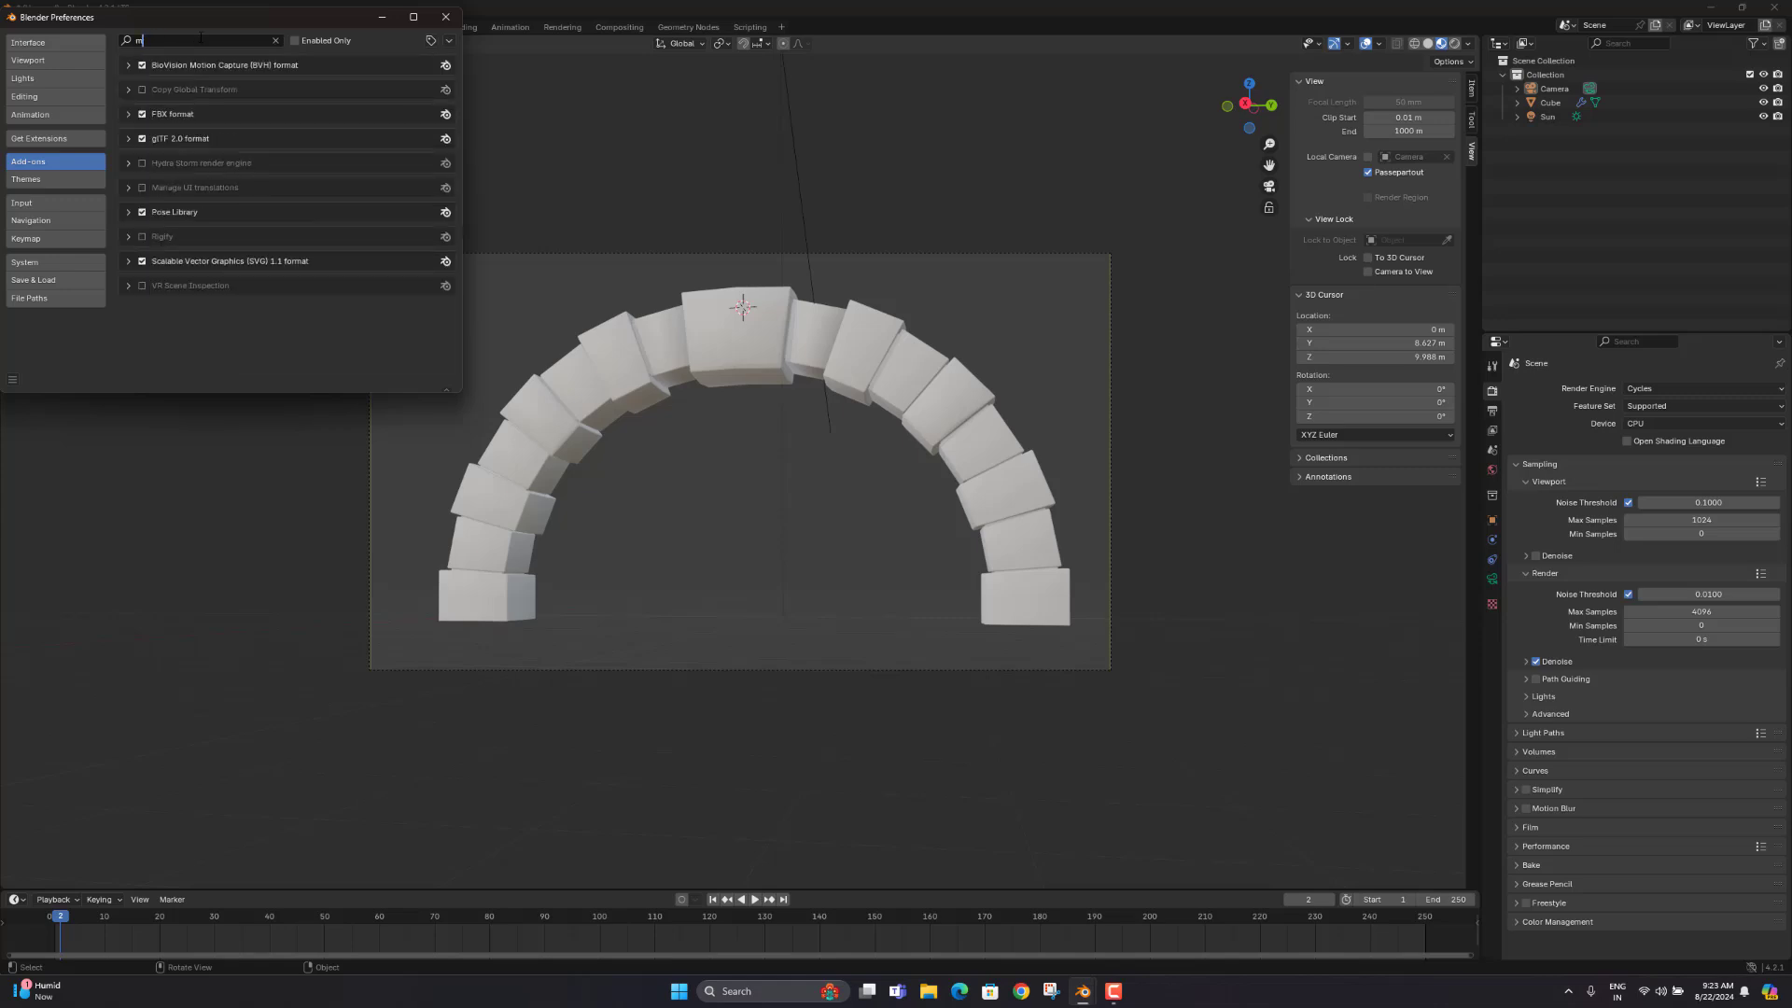
left_click(444, 19)
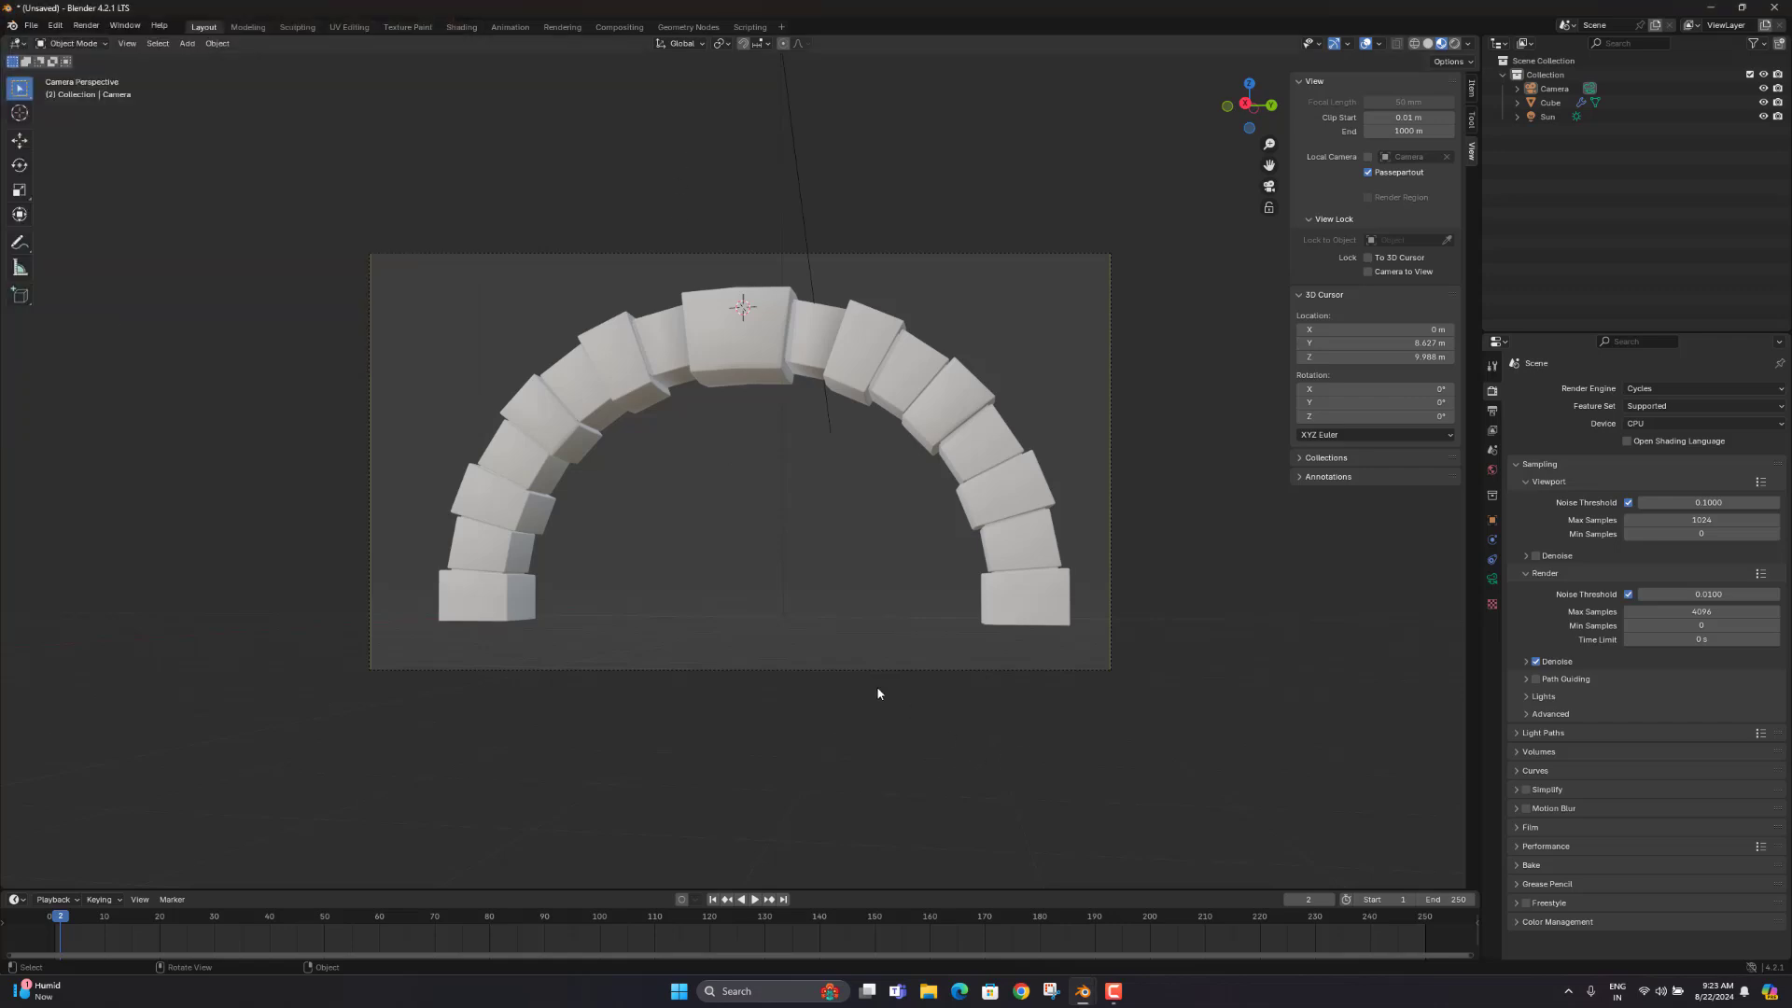
Step: Switch the viewport to Rendered shading and turn on the wireframe overlay
left_click(1453, 44)
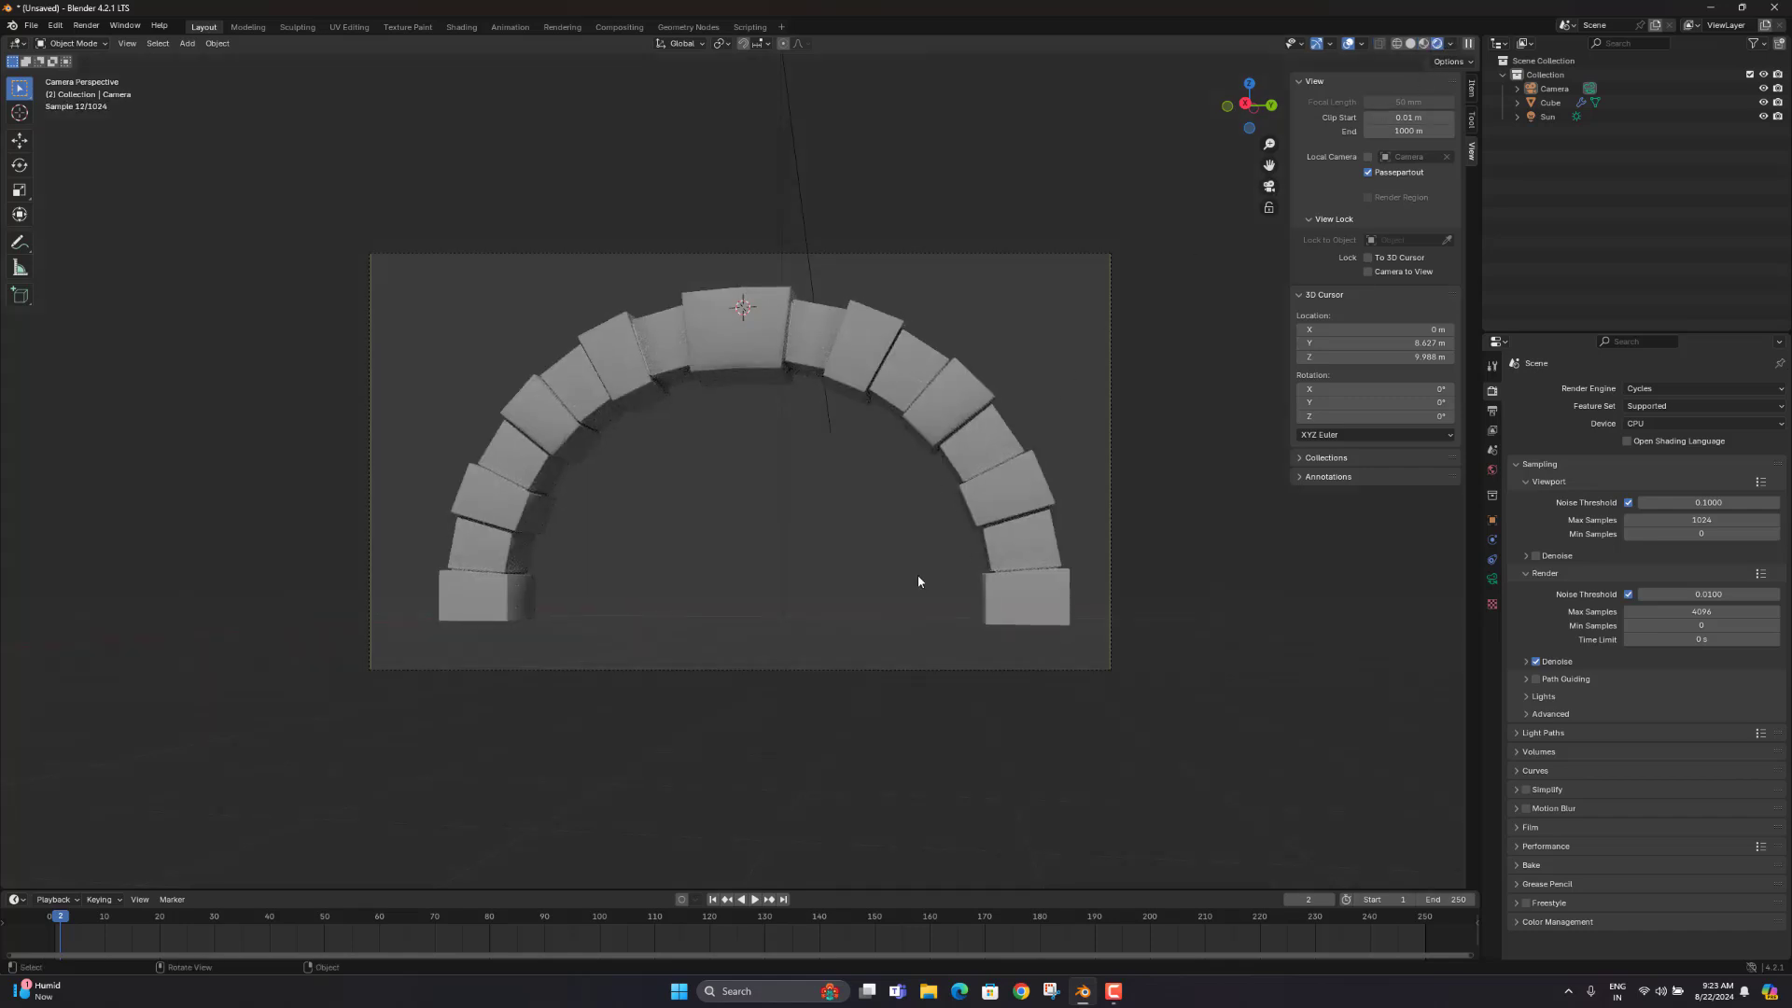
left_click(1362, 43)
left_click(1275, 296)
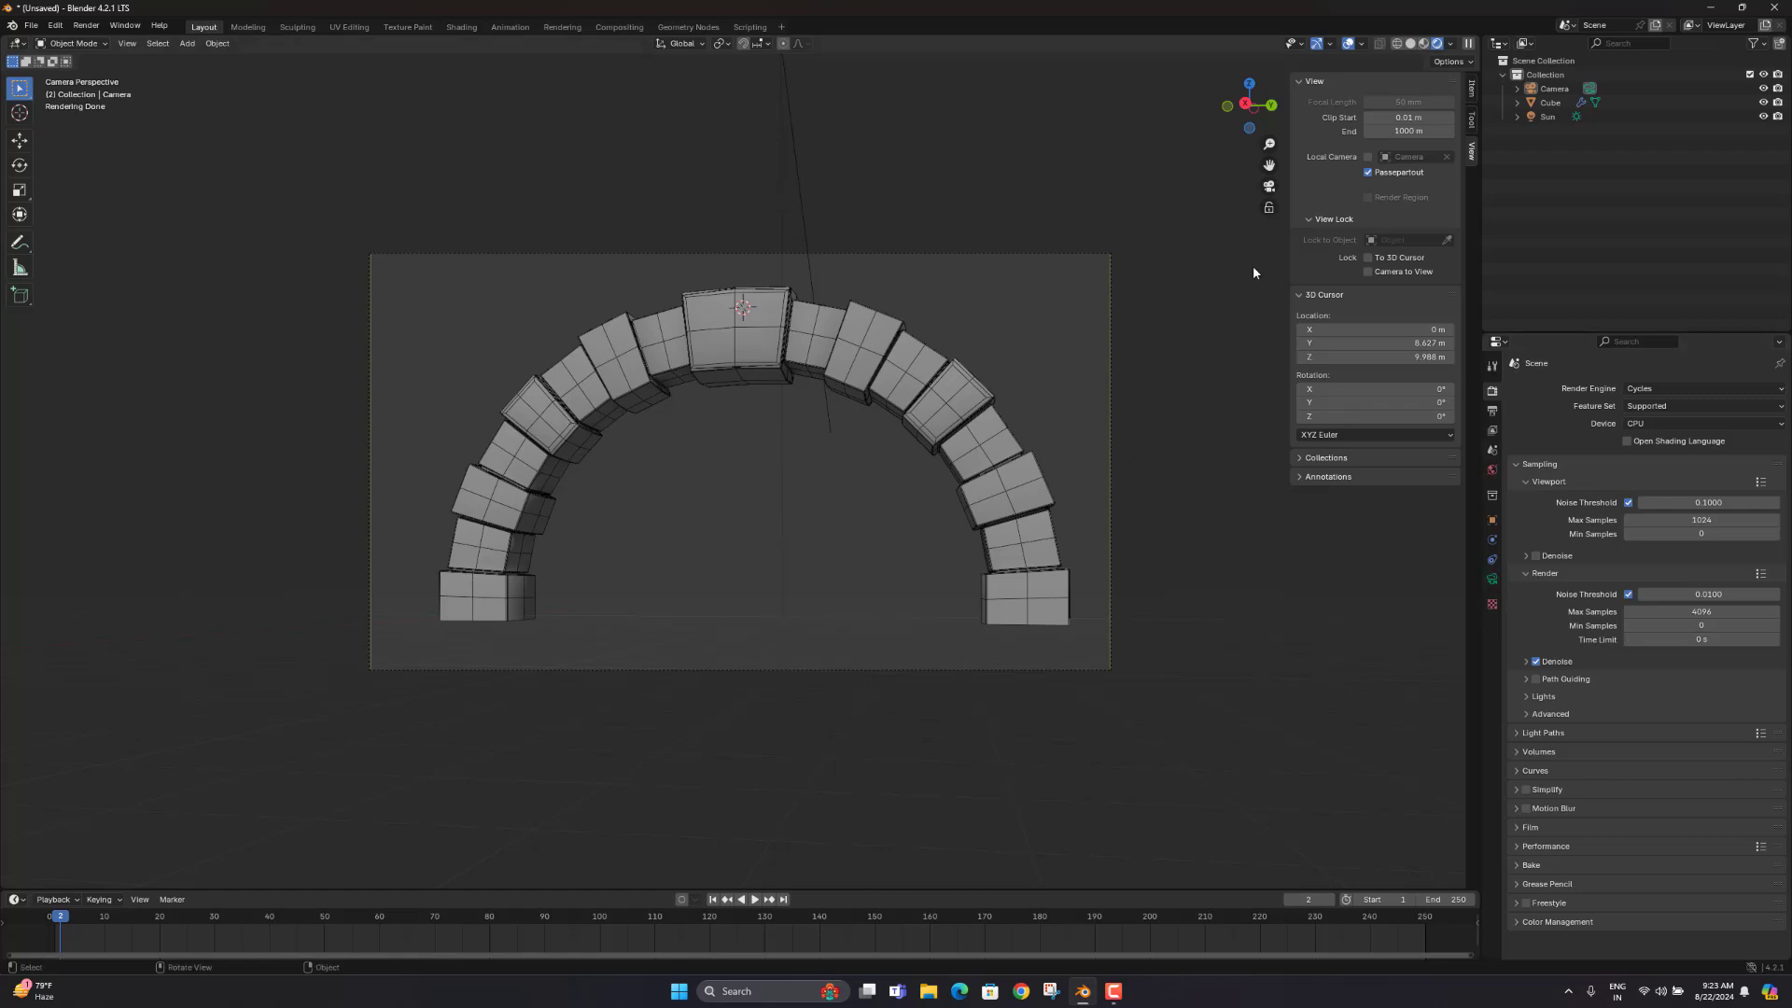
Step: Apply the Mirror modifier on the arch, keeping its Subdivision modifier, and deselect the arch
left_click(853, 332)
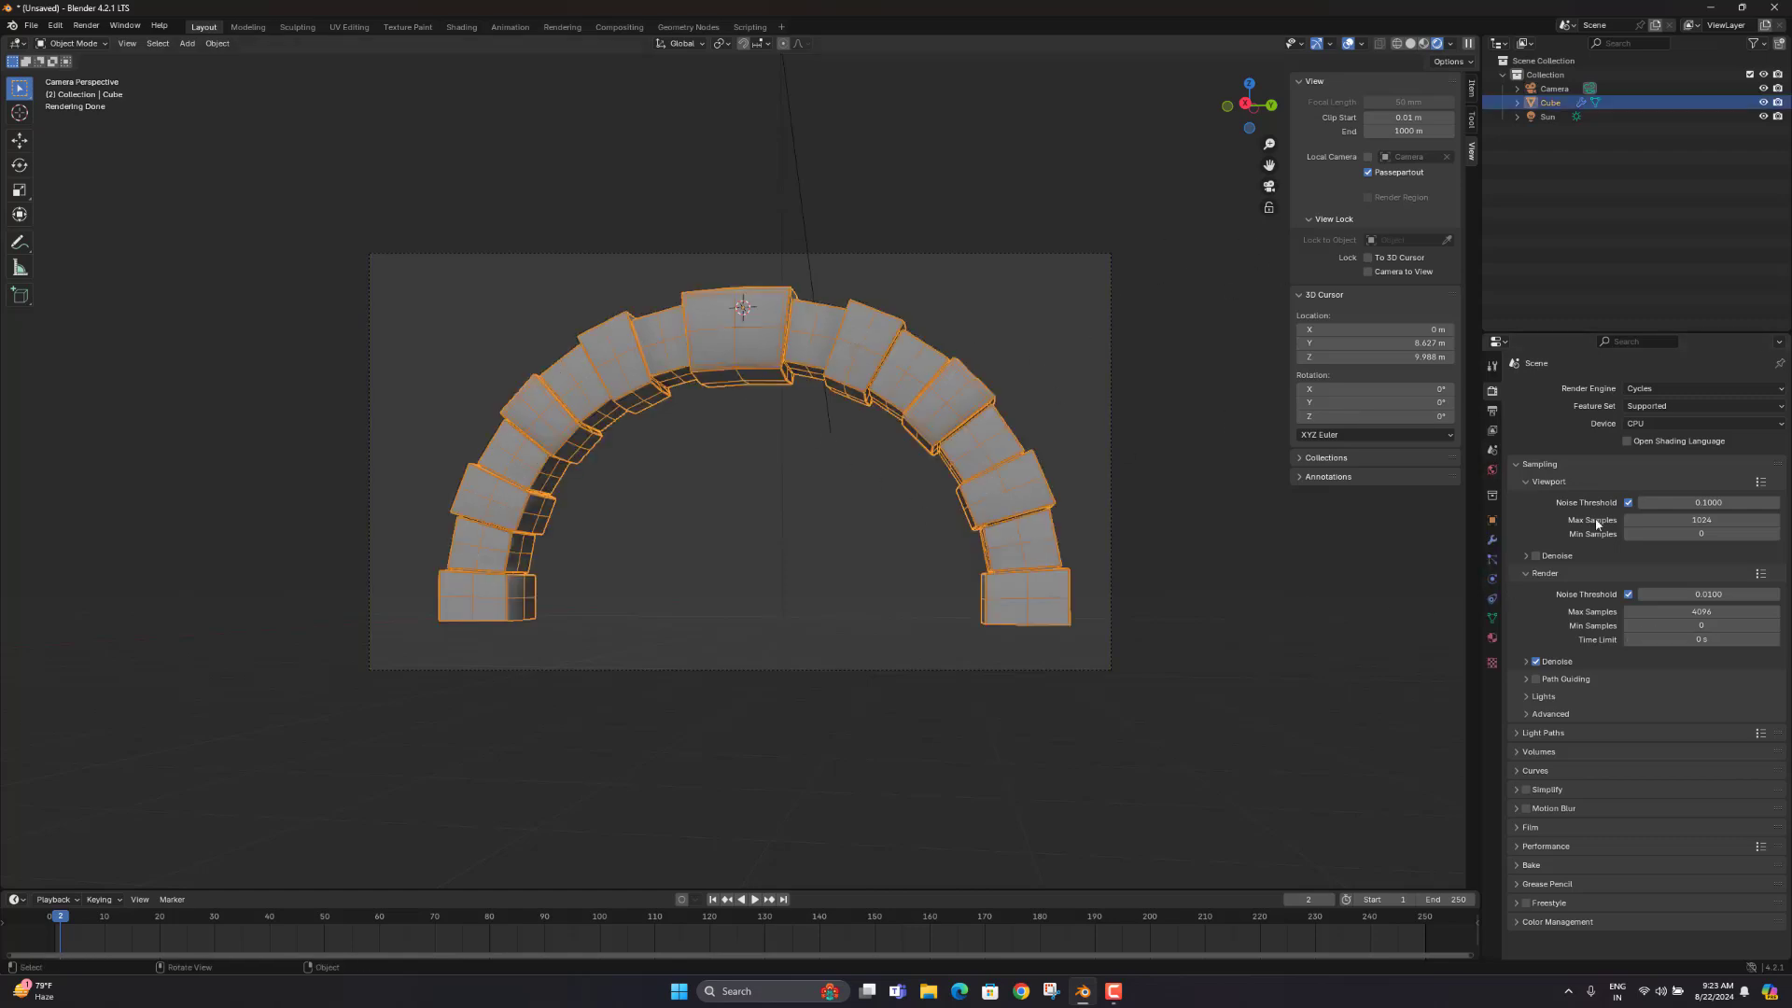
left_click(1491, 539)
left_click(1743, 412)
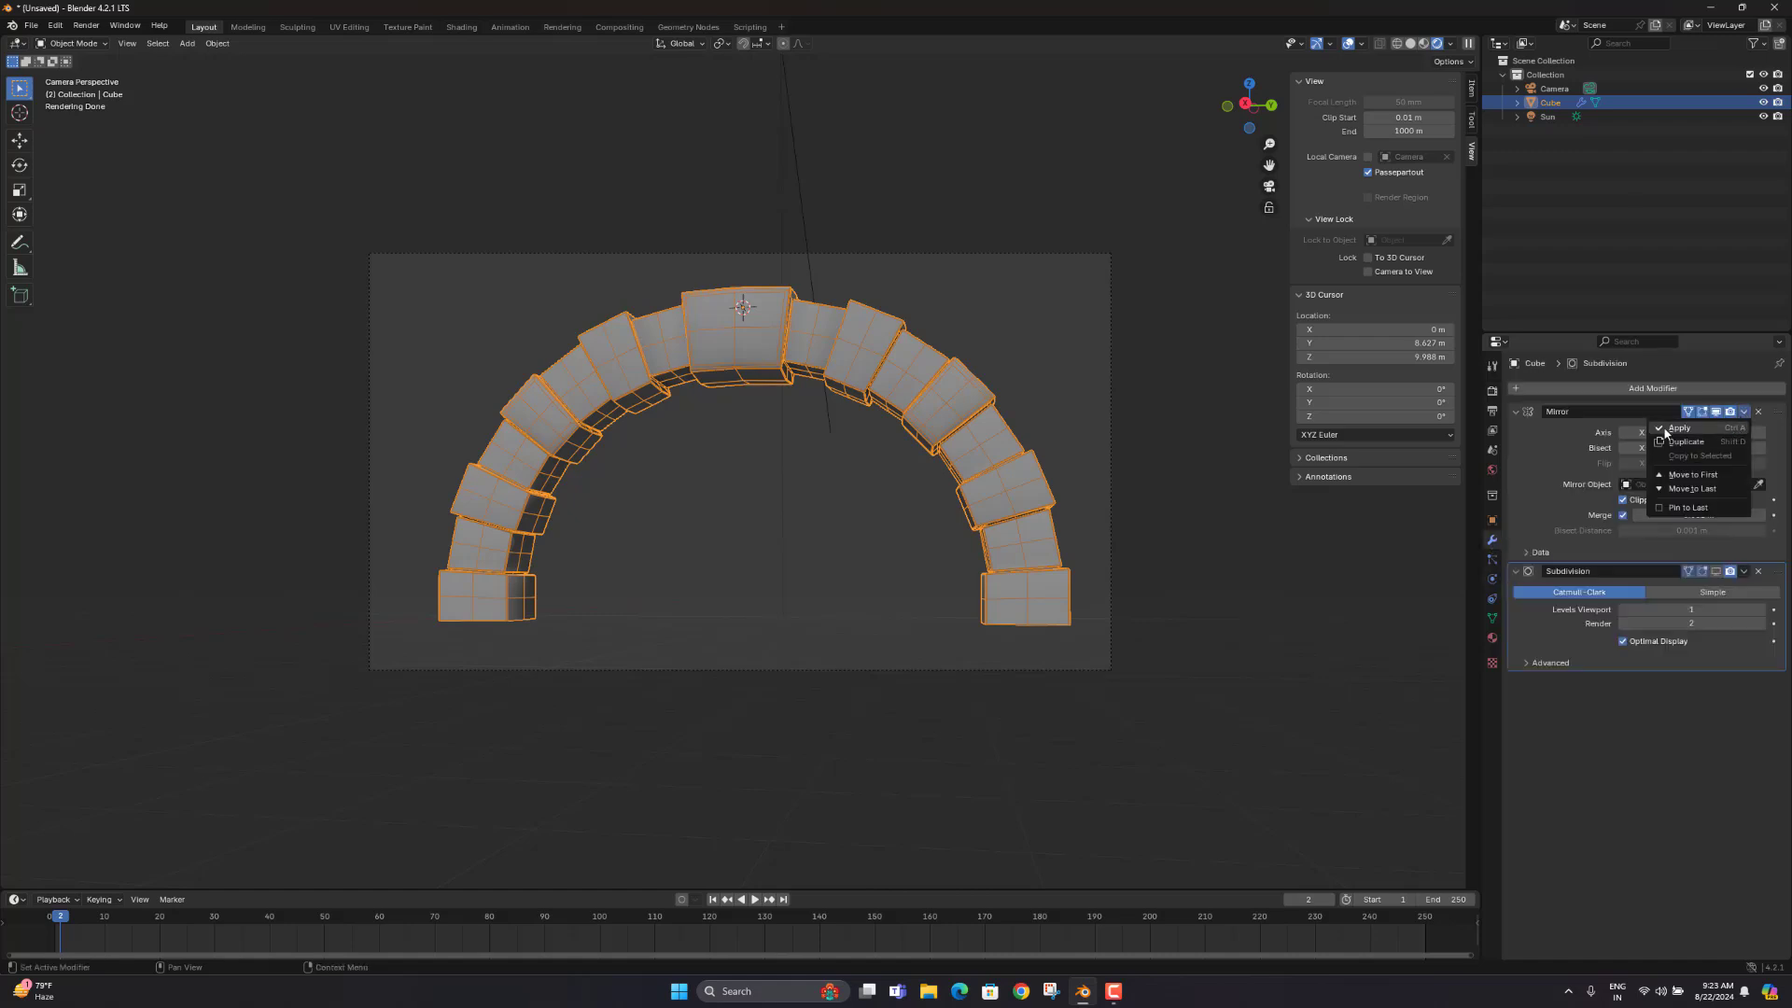
left_click(1677, 429)
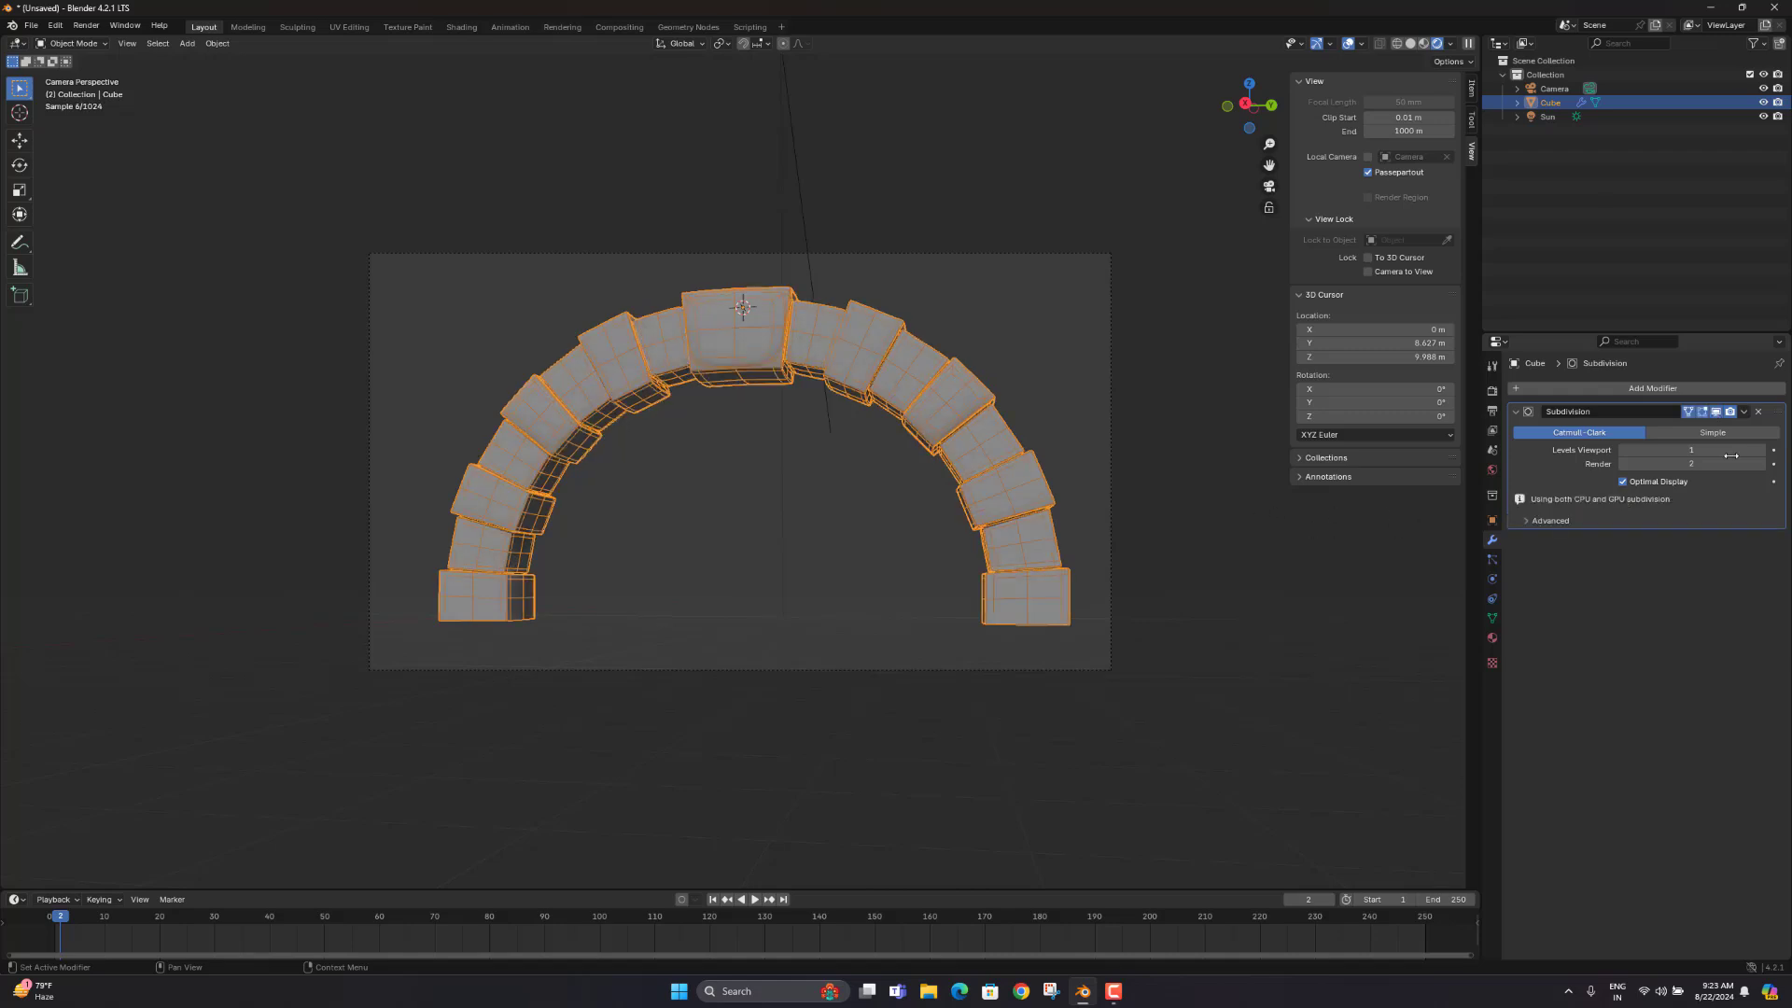
left_click(1194, 630)
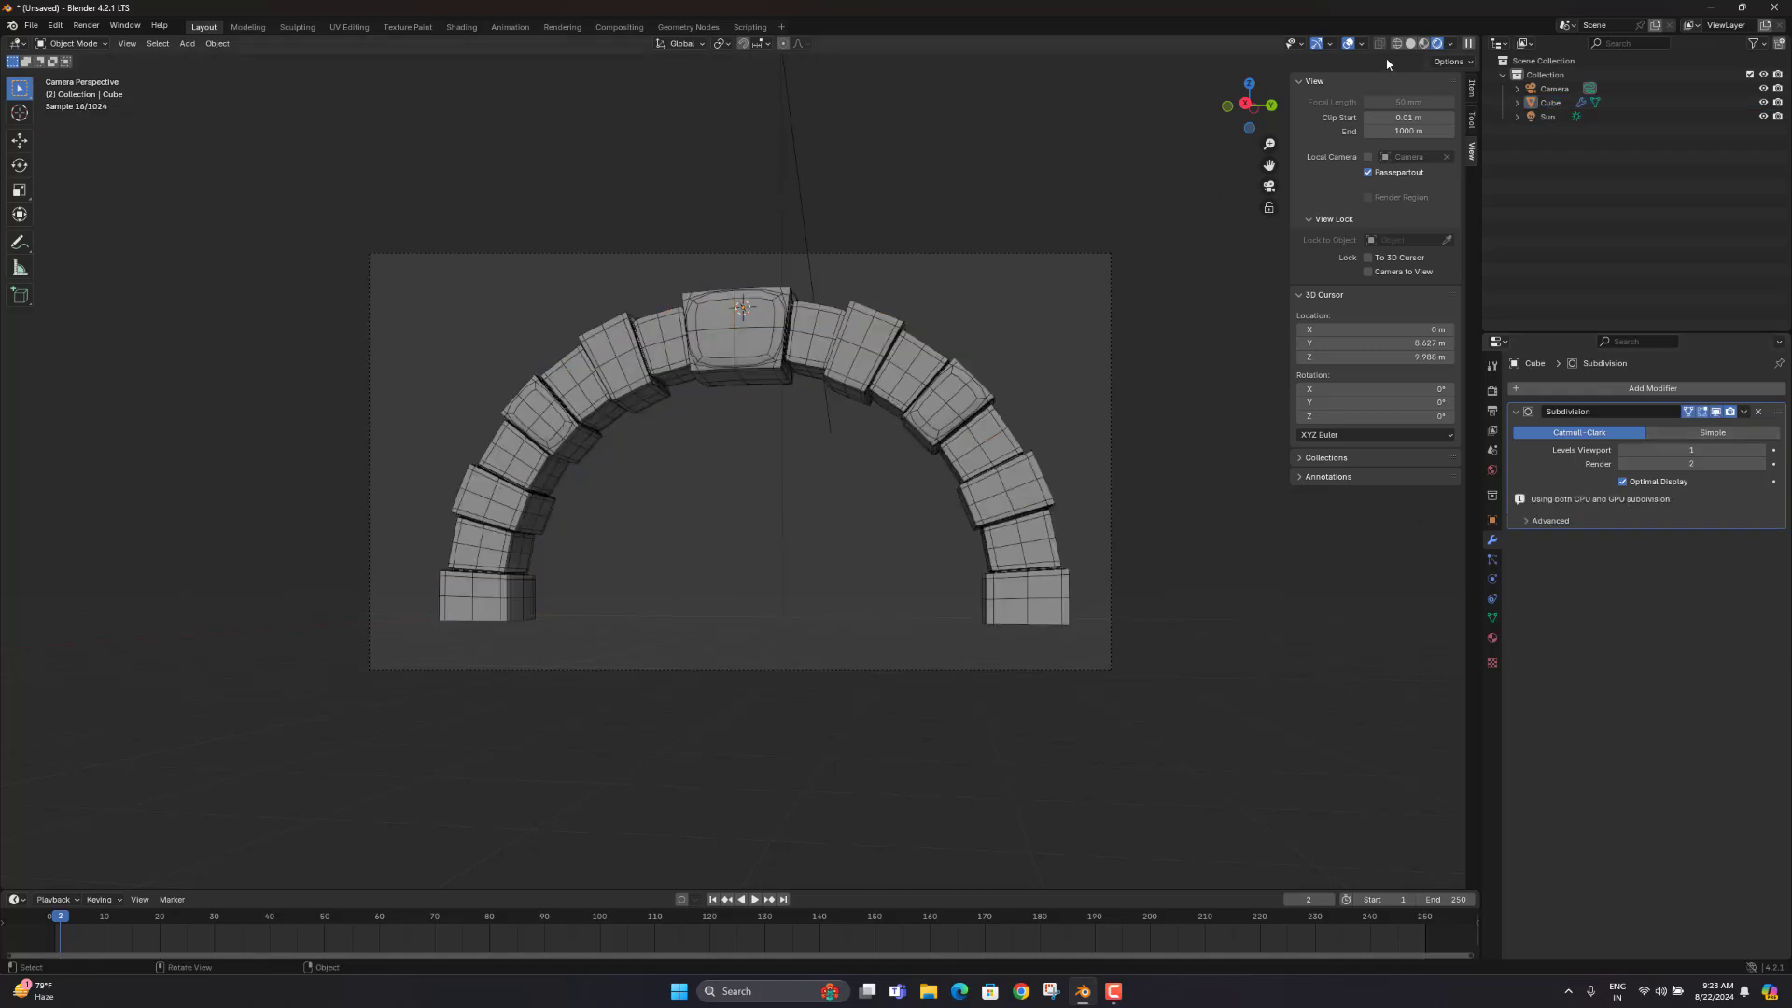
Step: Turn off the wireframe overlay and preview the deselected arch in the camera view
left_click(1361, 44)
left_click(898, 373)
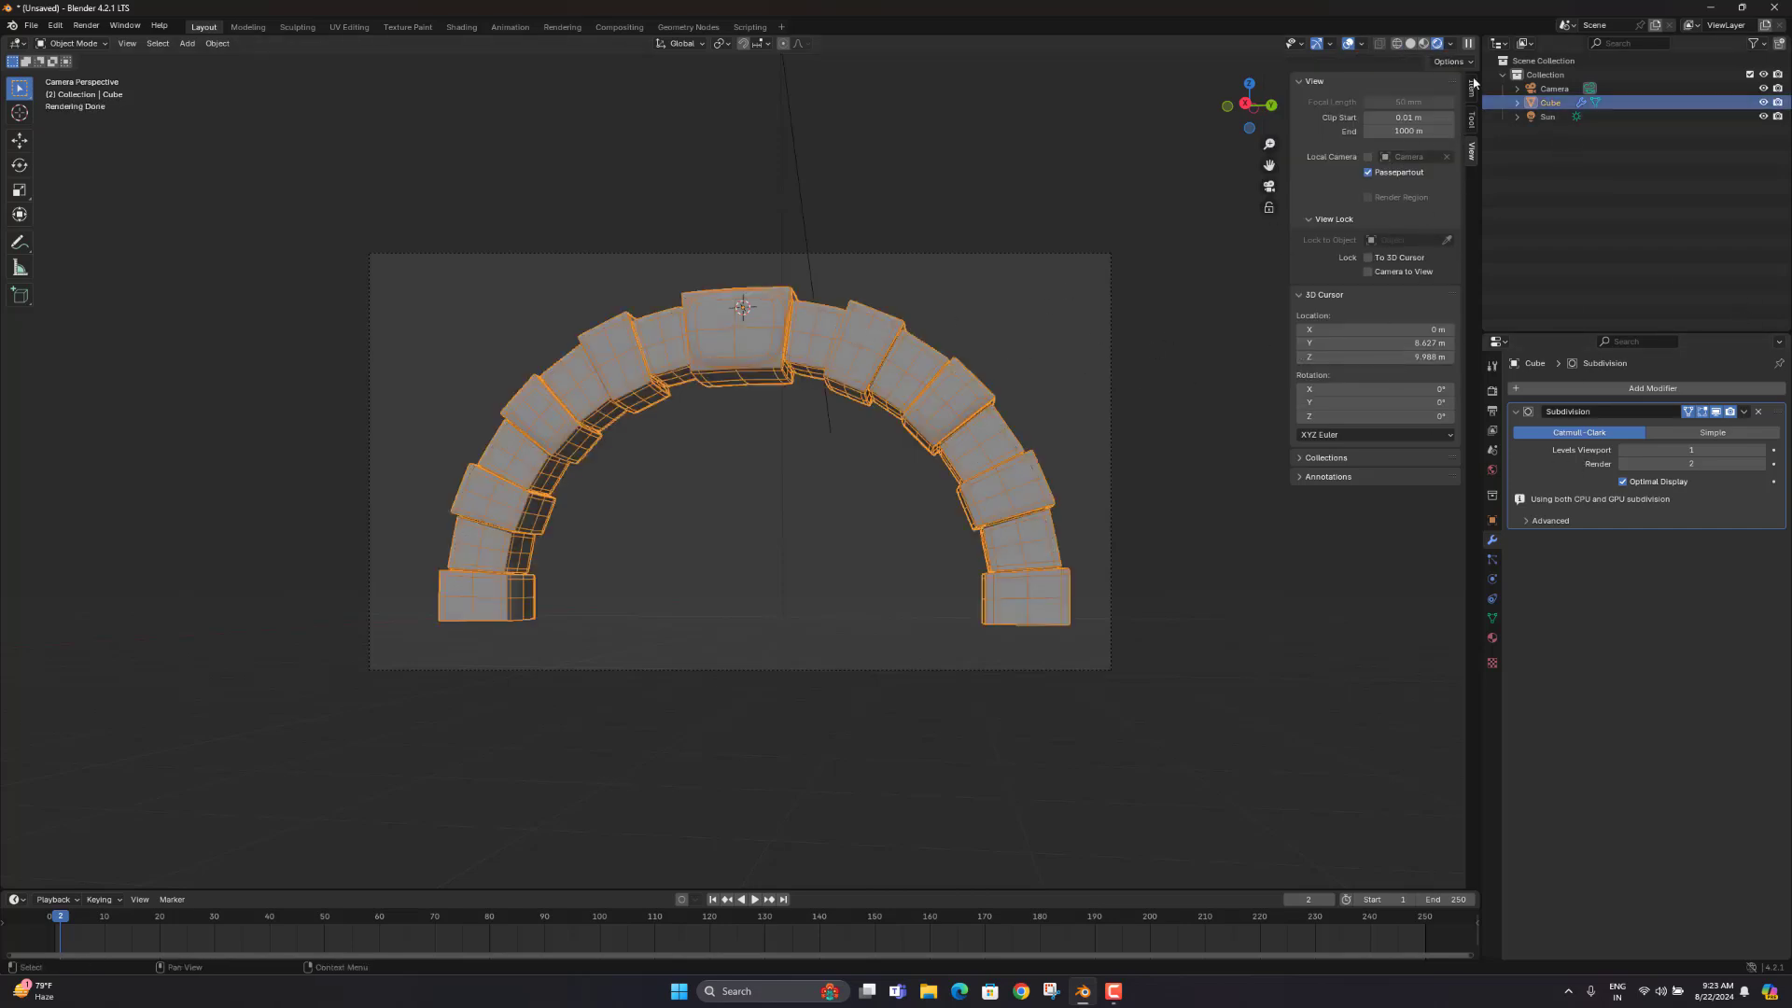
left_click(1360, 43)
left_click(1274, 294)
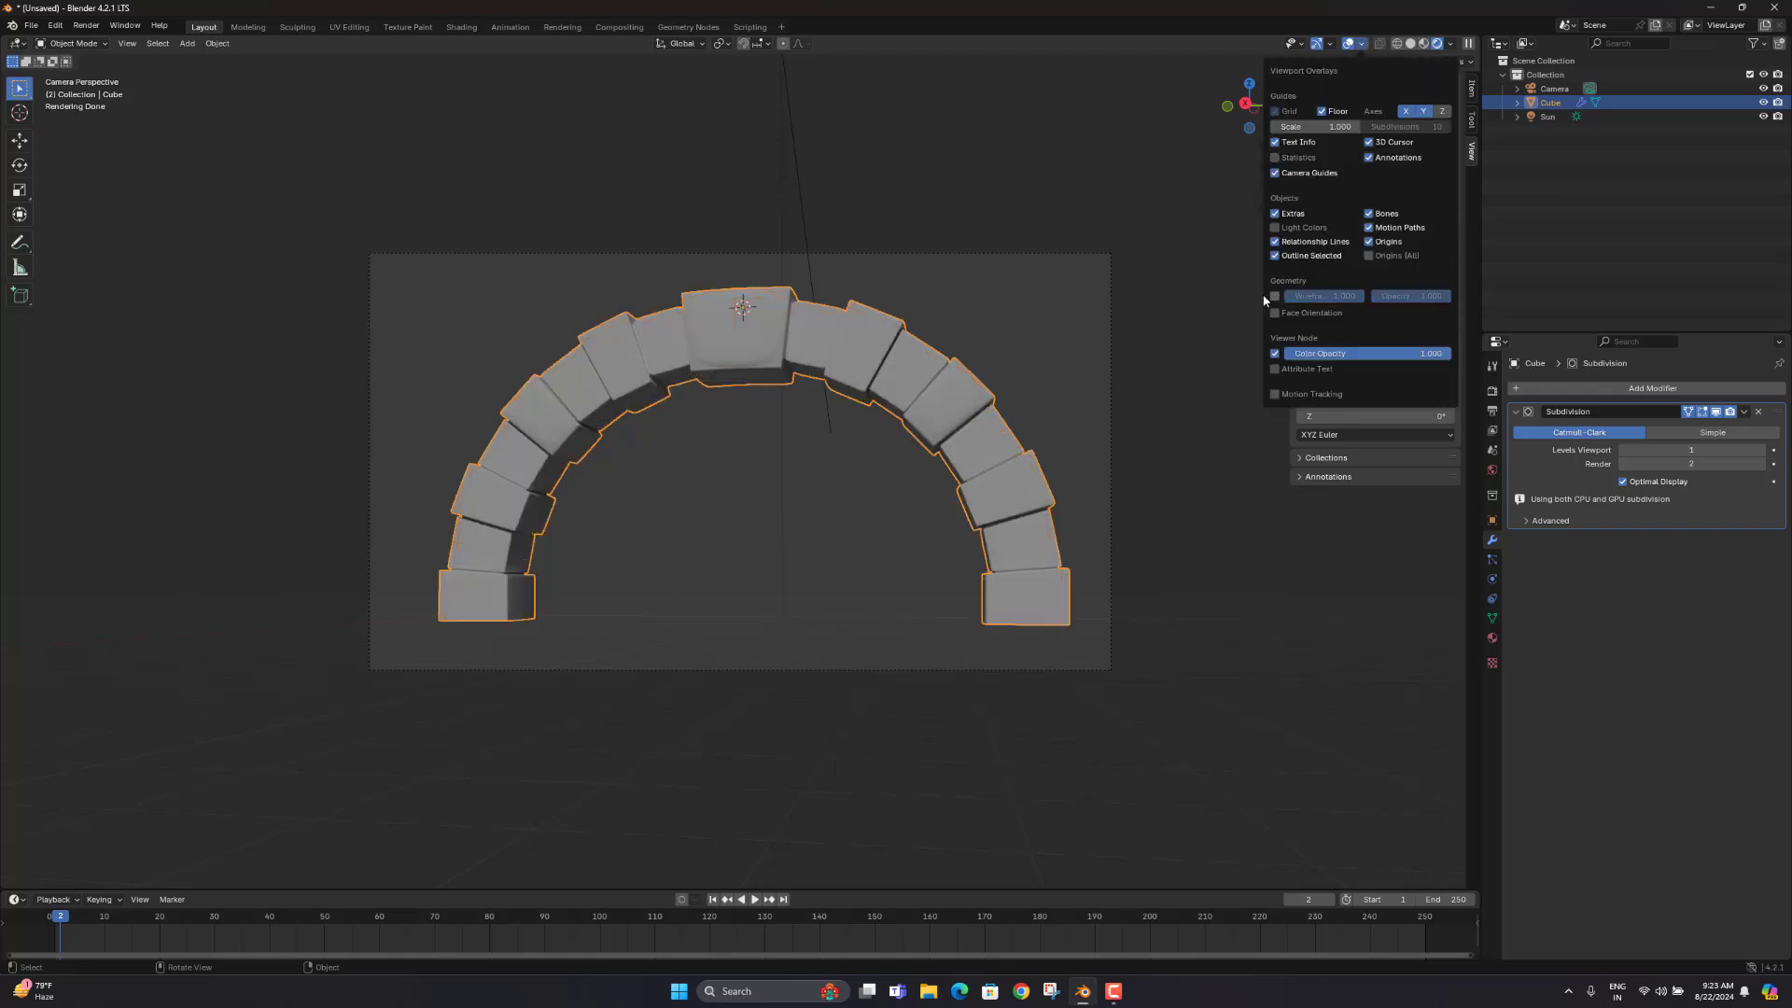
left_click(960, 280)
scroll(975, 308, "down", 1)
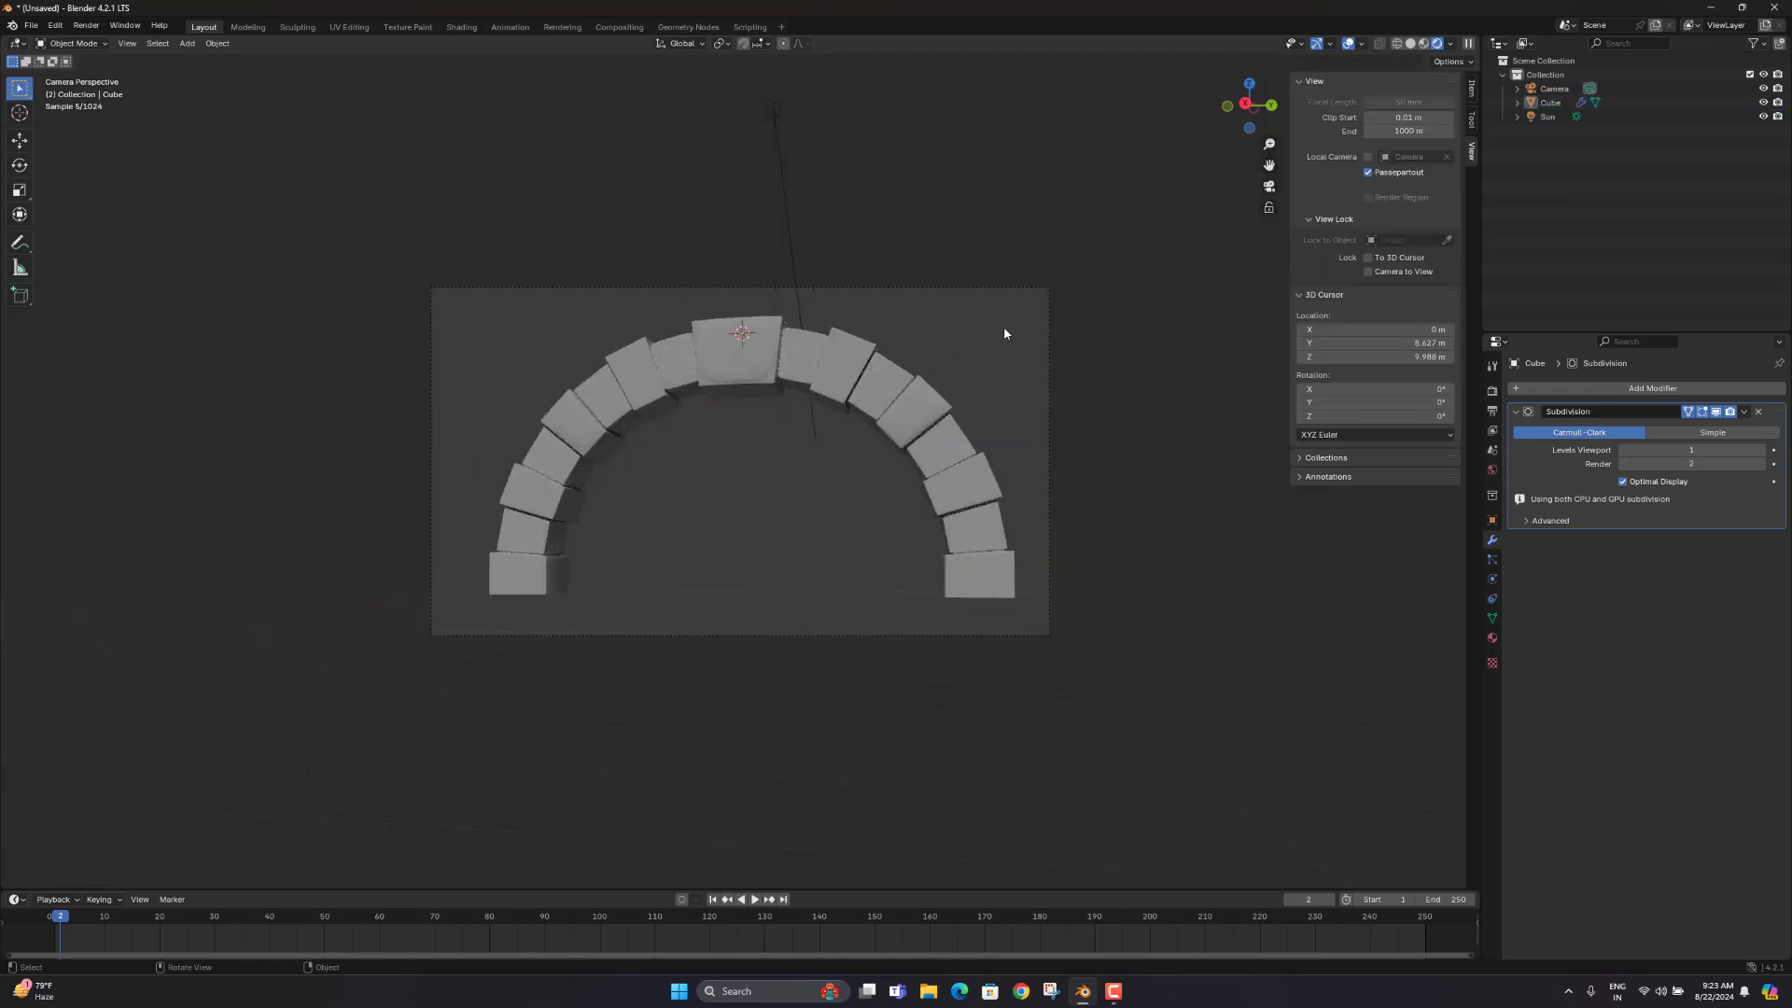
scroll(1004, 328, "up", 1)
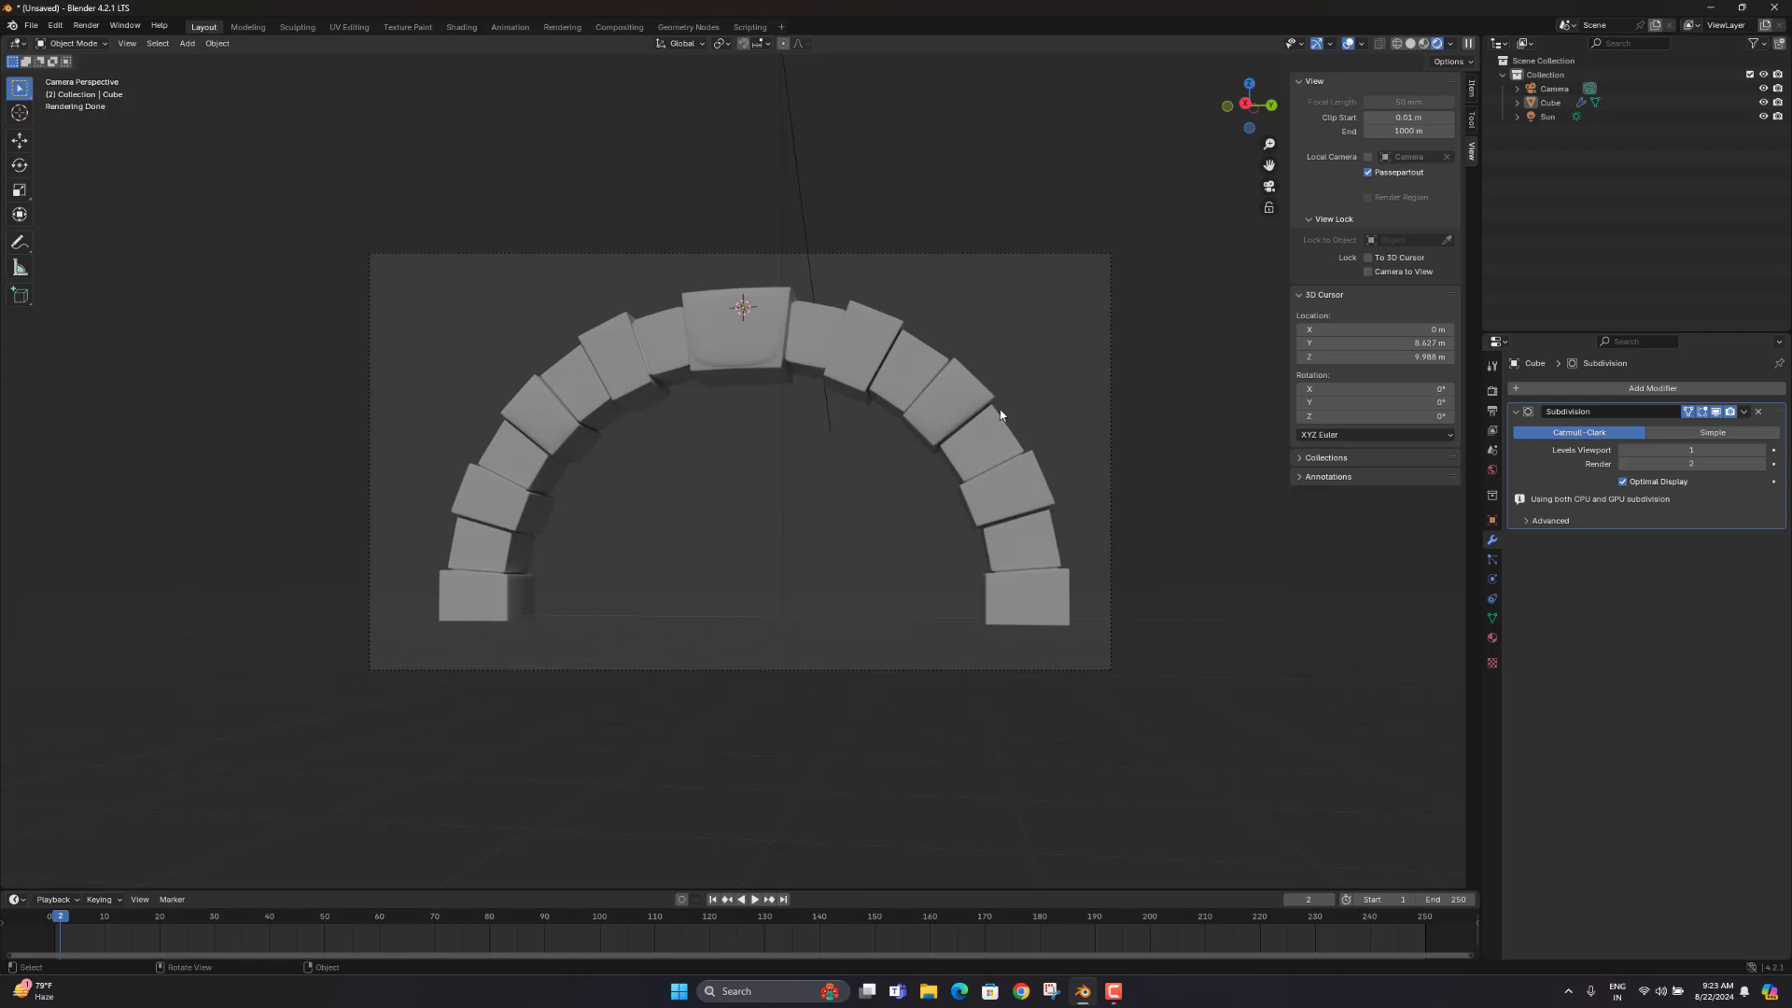
Step: Turn the wireframe overlay back on and inspect the arch's block topology up close, both selected and deselected
left_click(941, 381)
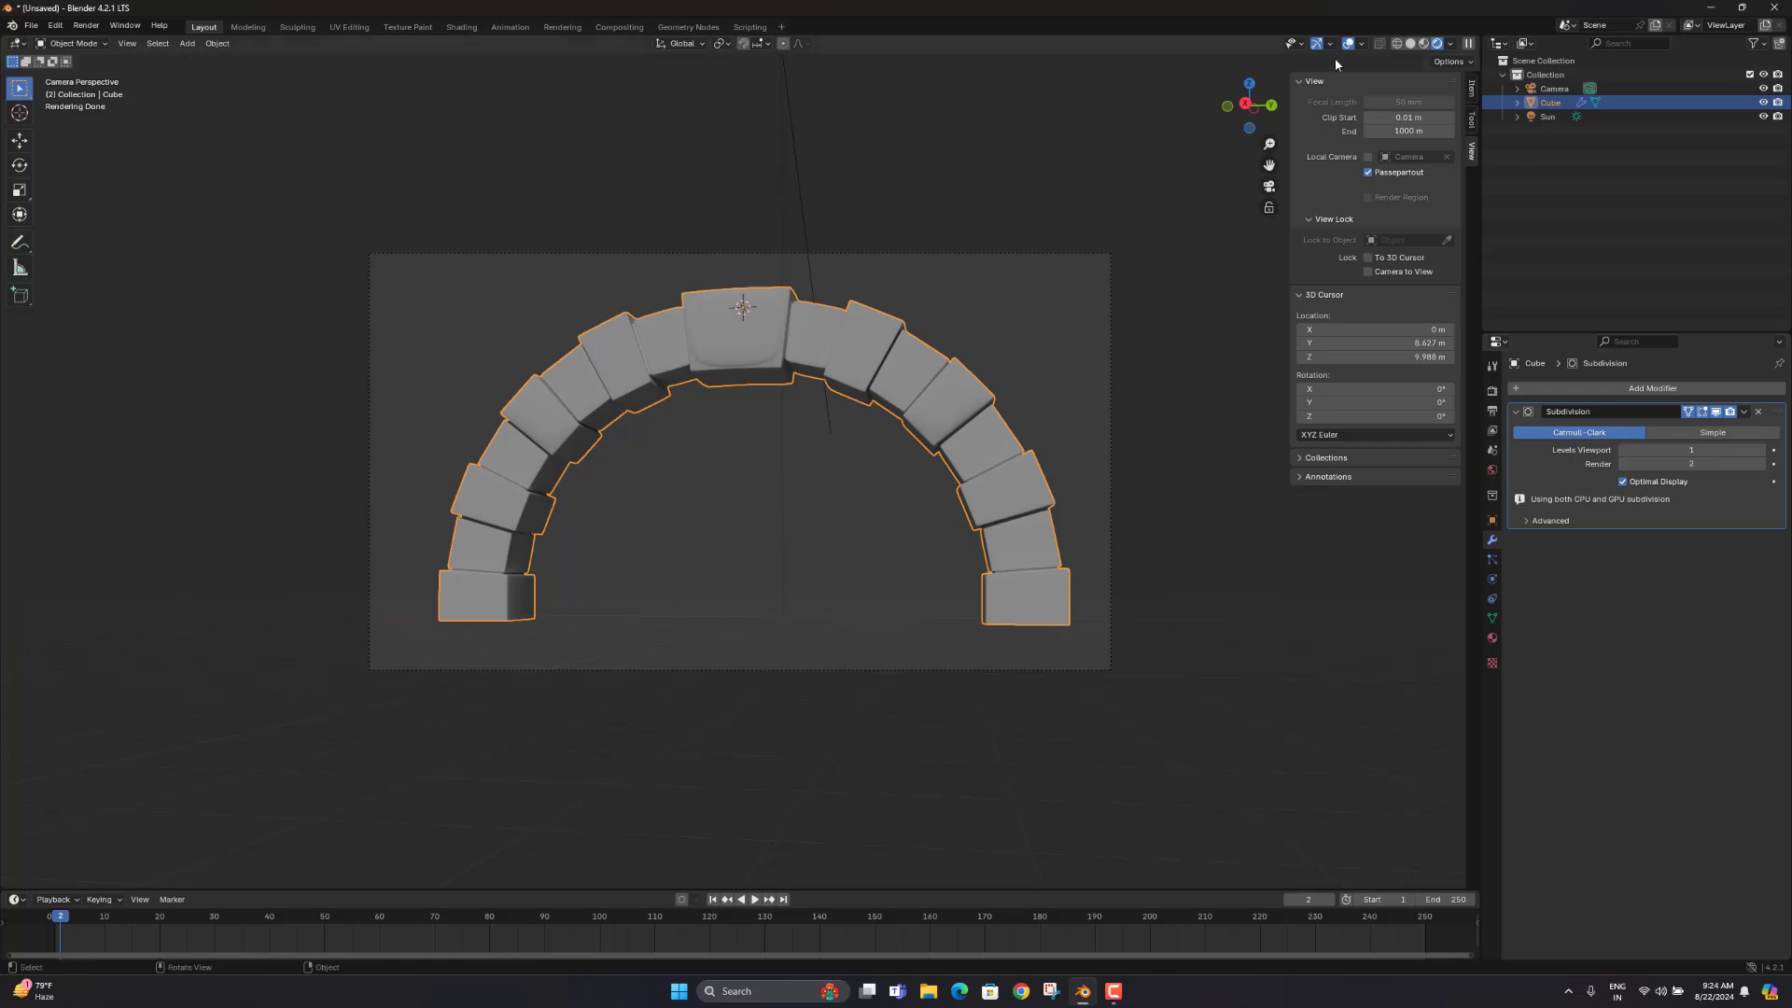
left_click(1368, 46)
left_click(1275, 296)
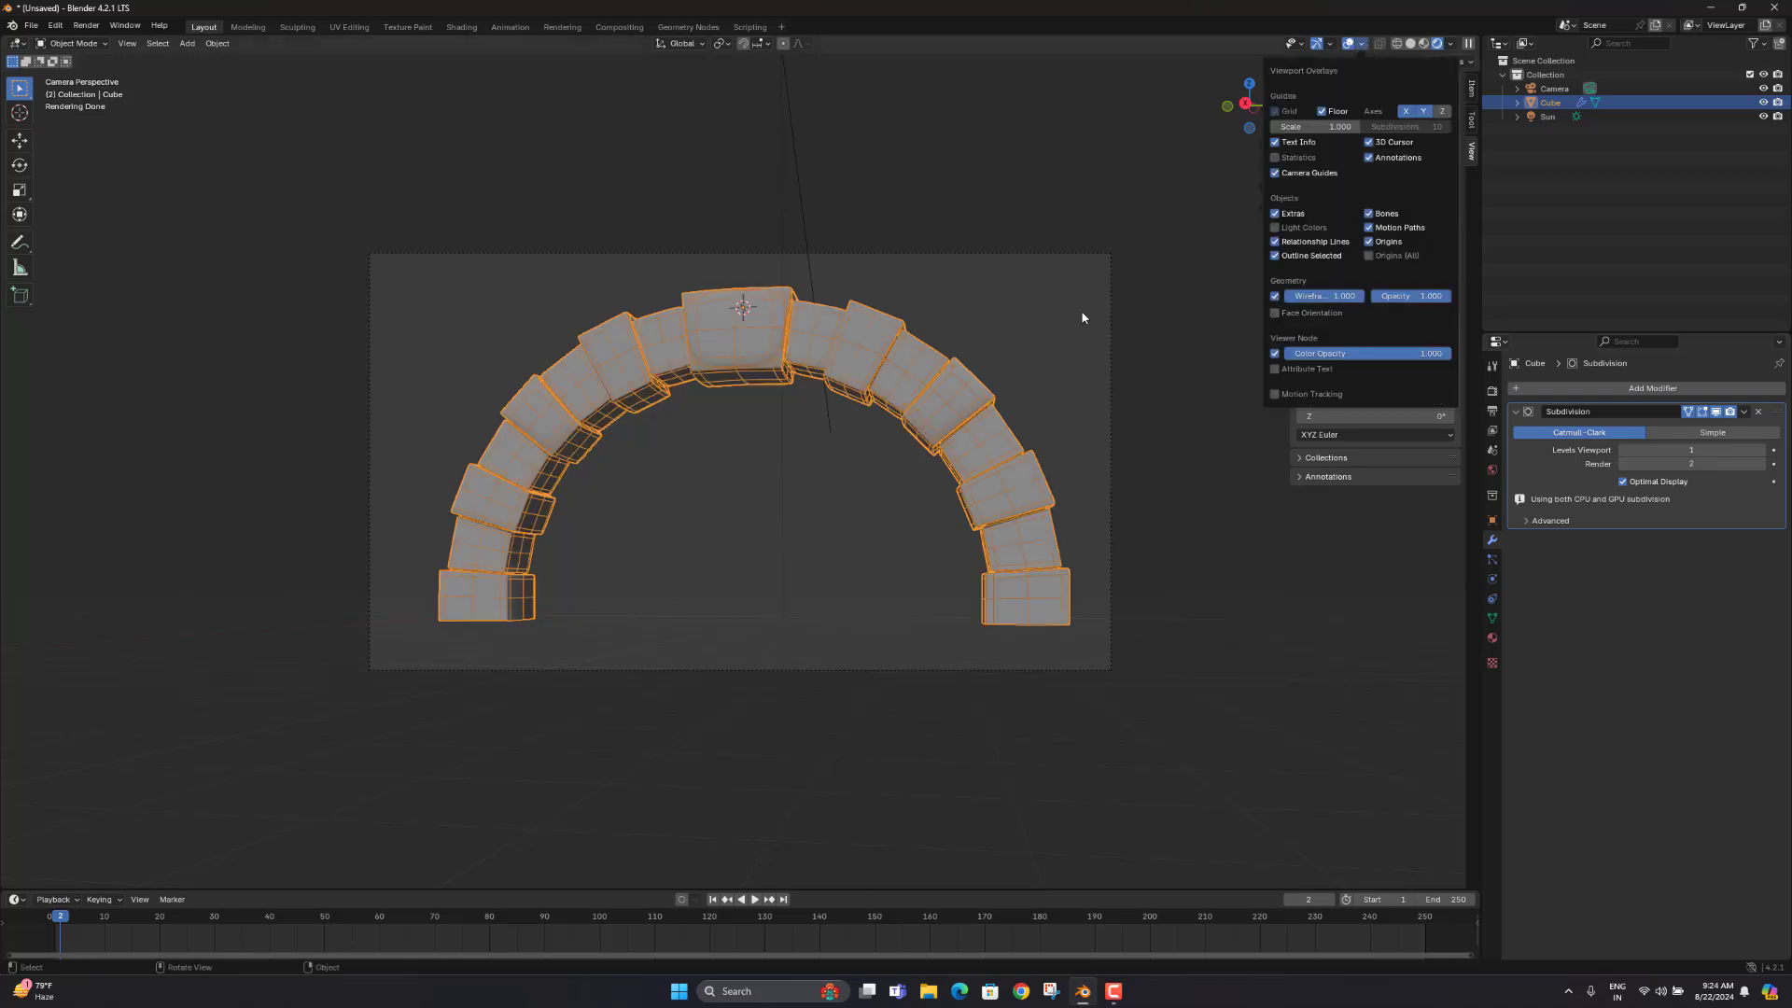
scroll(801, 211, "up", 3)
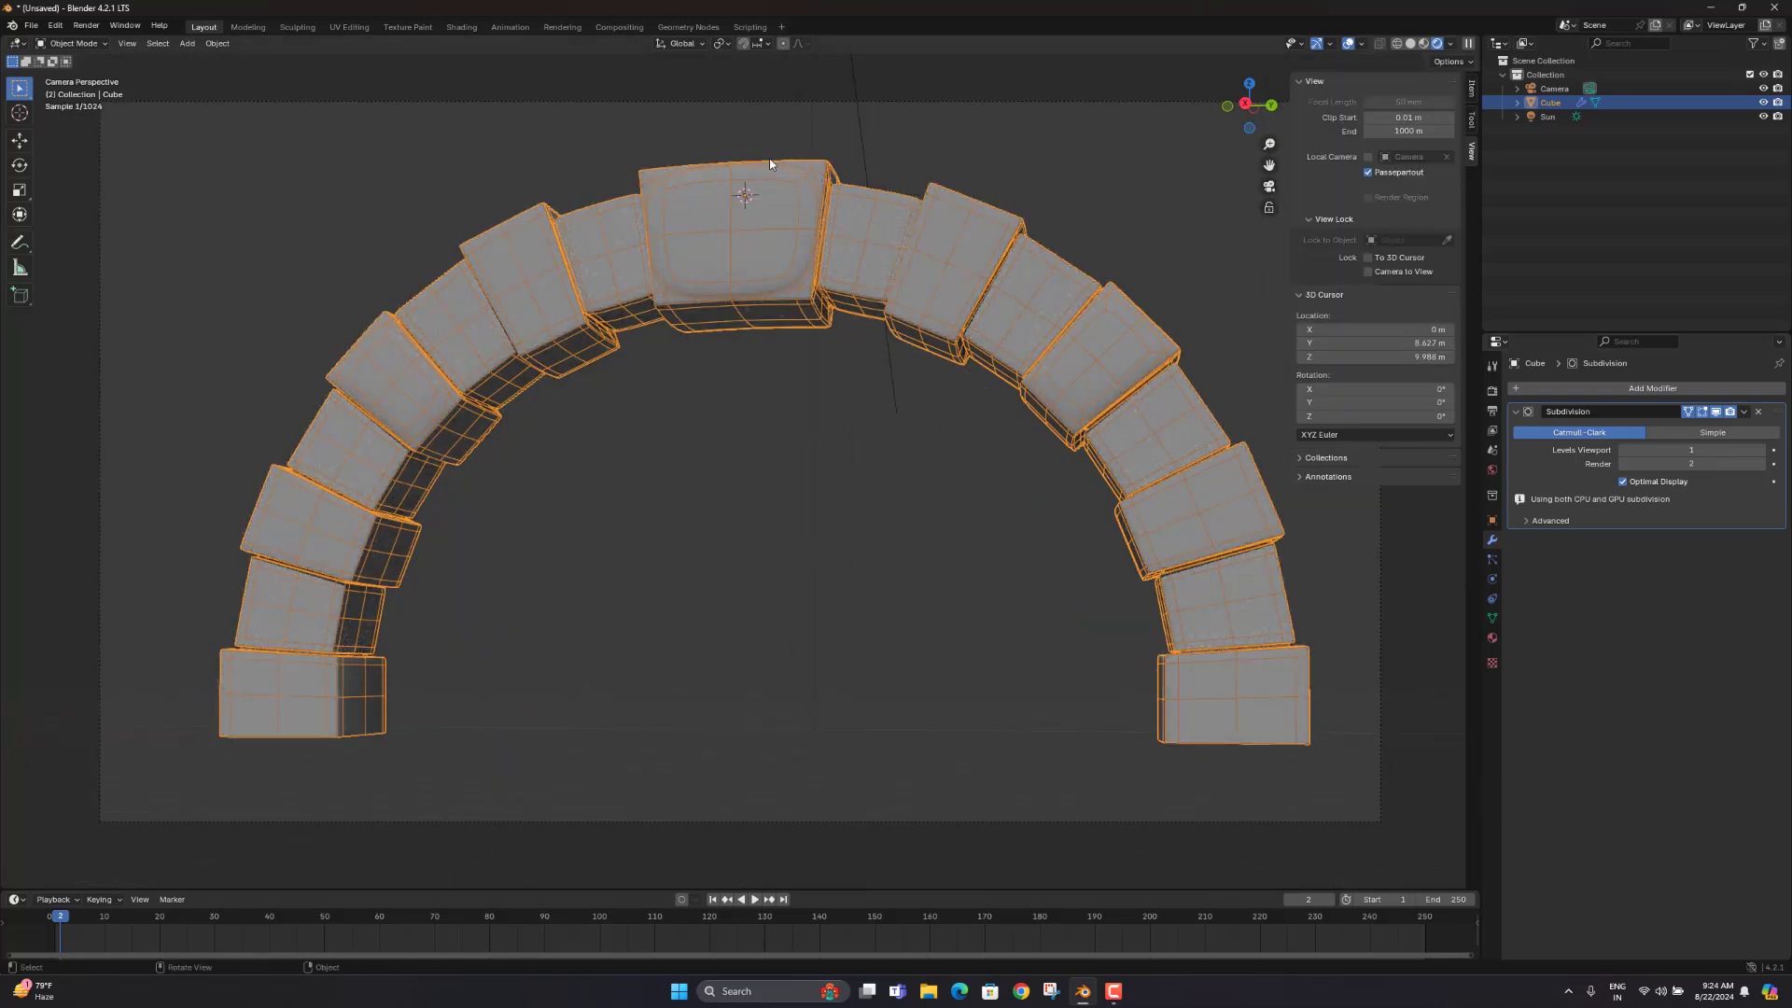
scroll(690, 289, "down", 4)
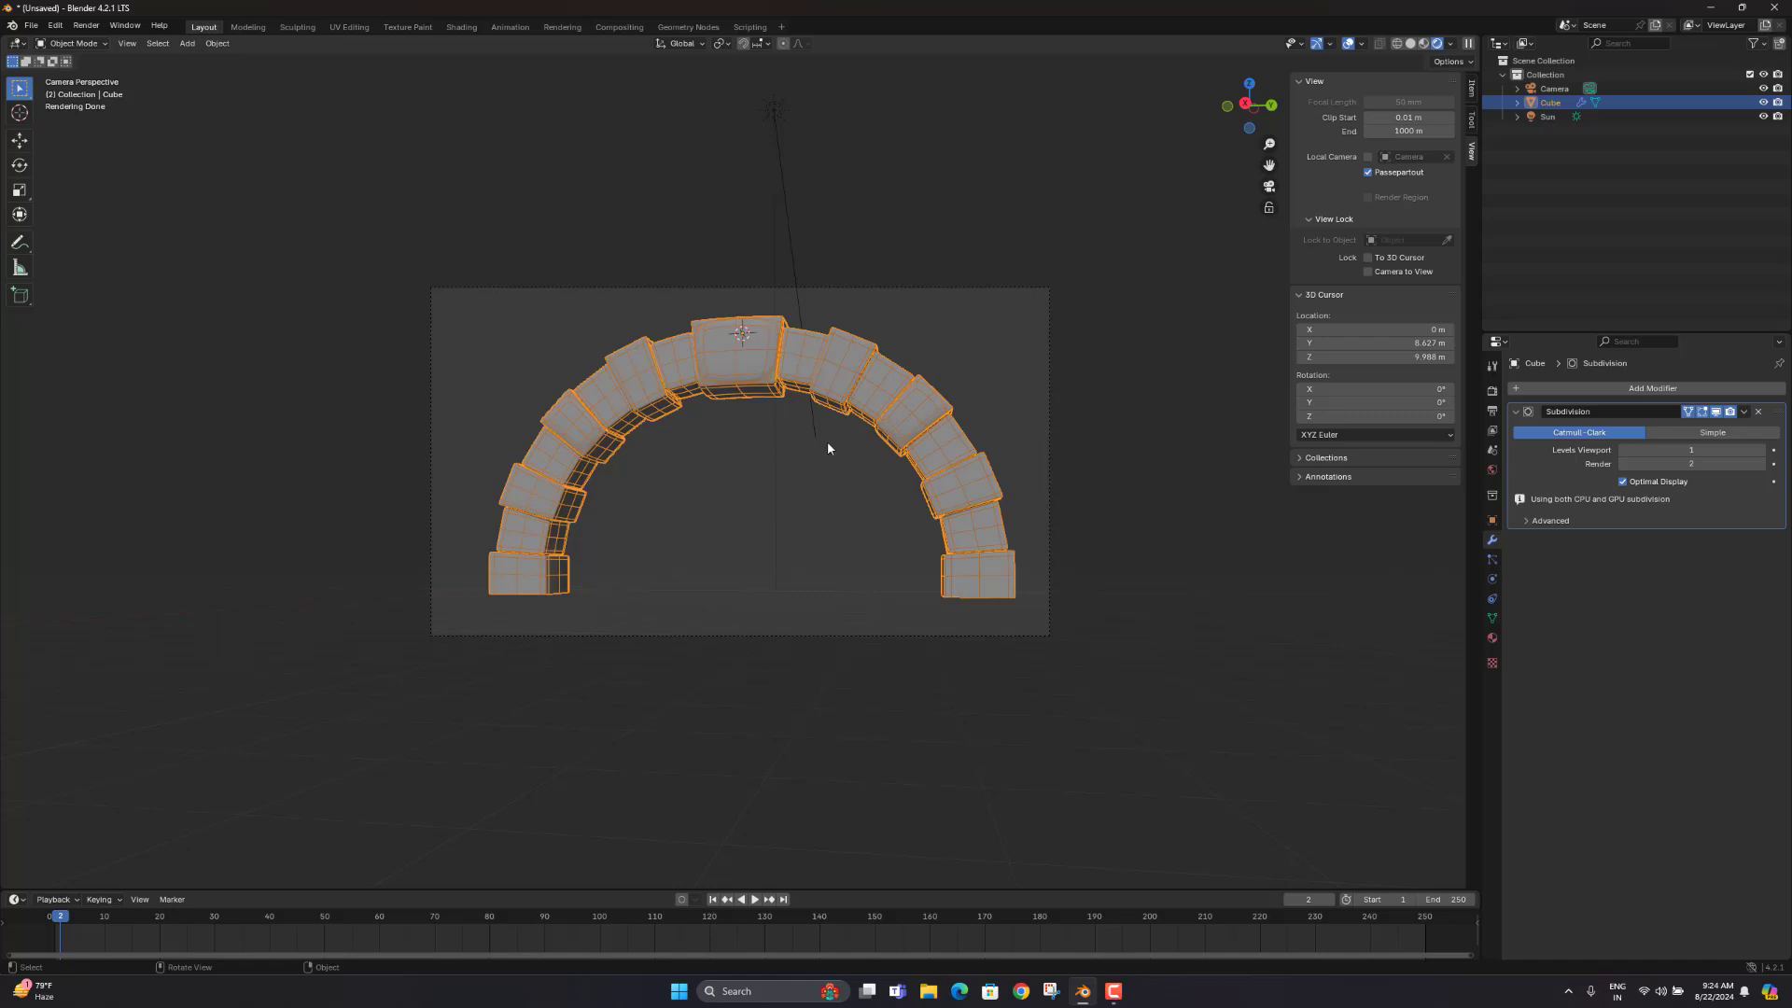
left_click(1134, 468)
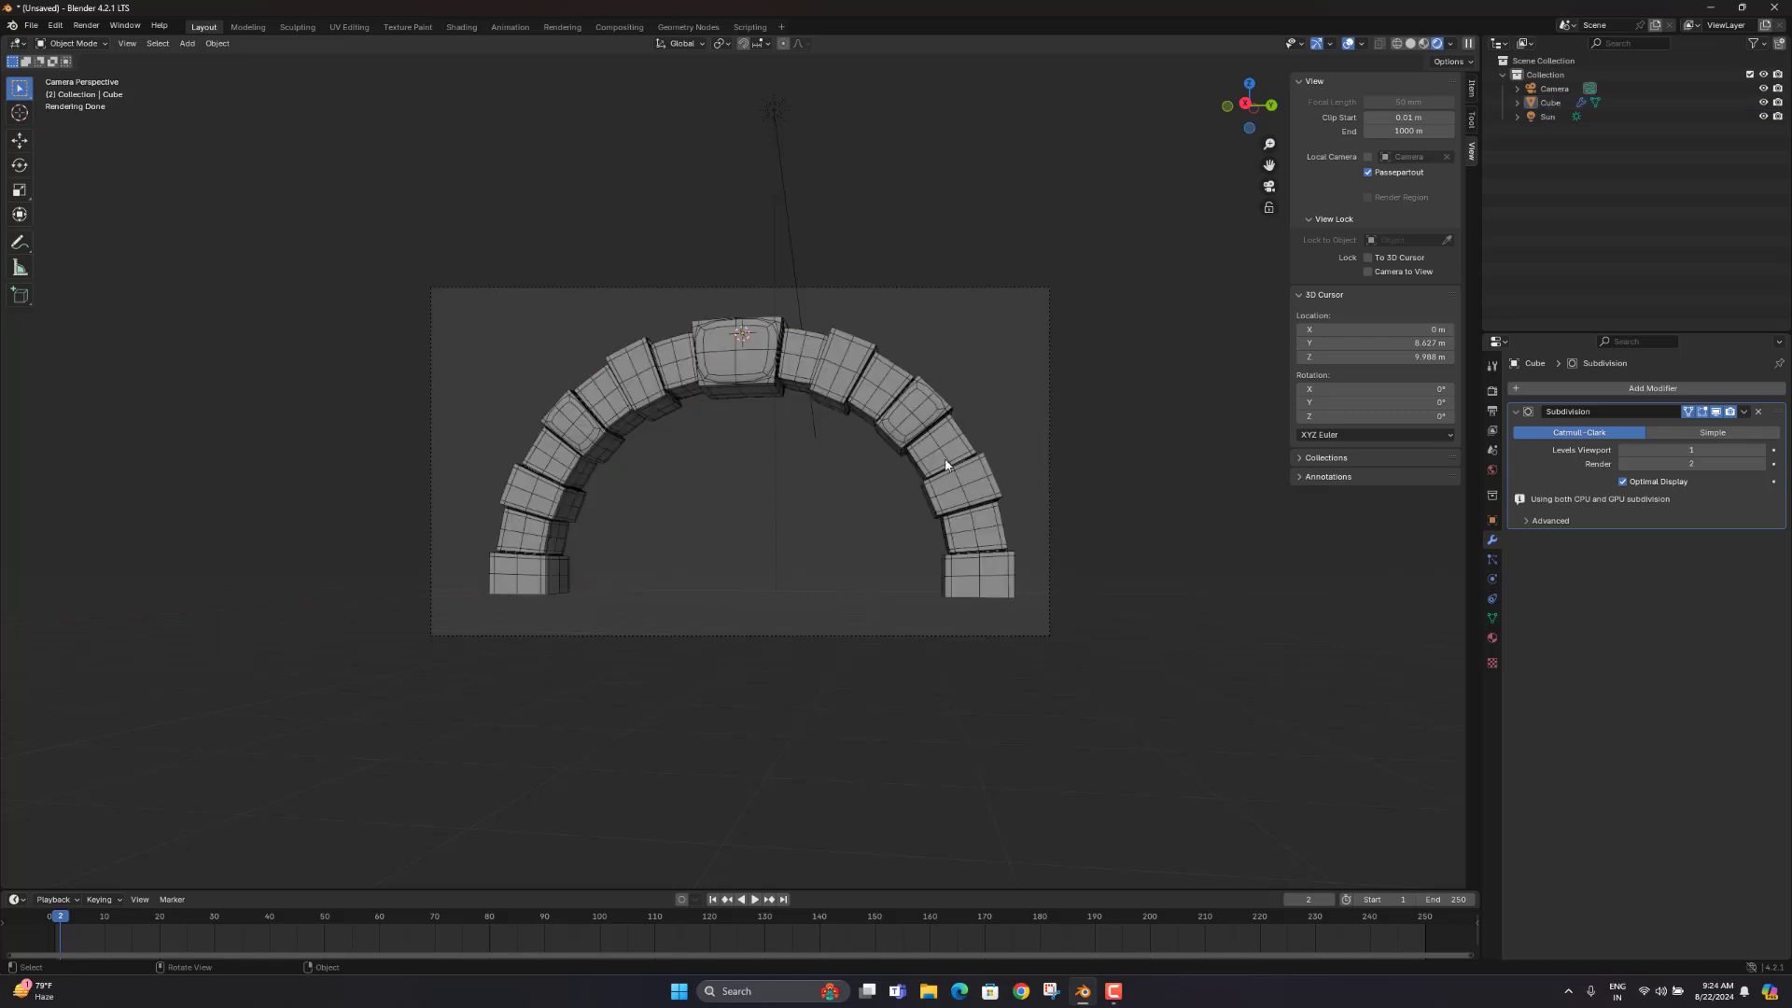
scroll(863, 466, "up", 3)
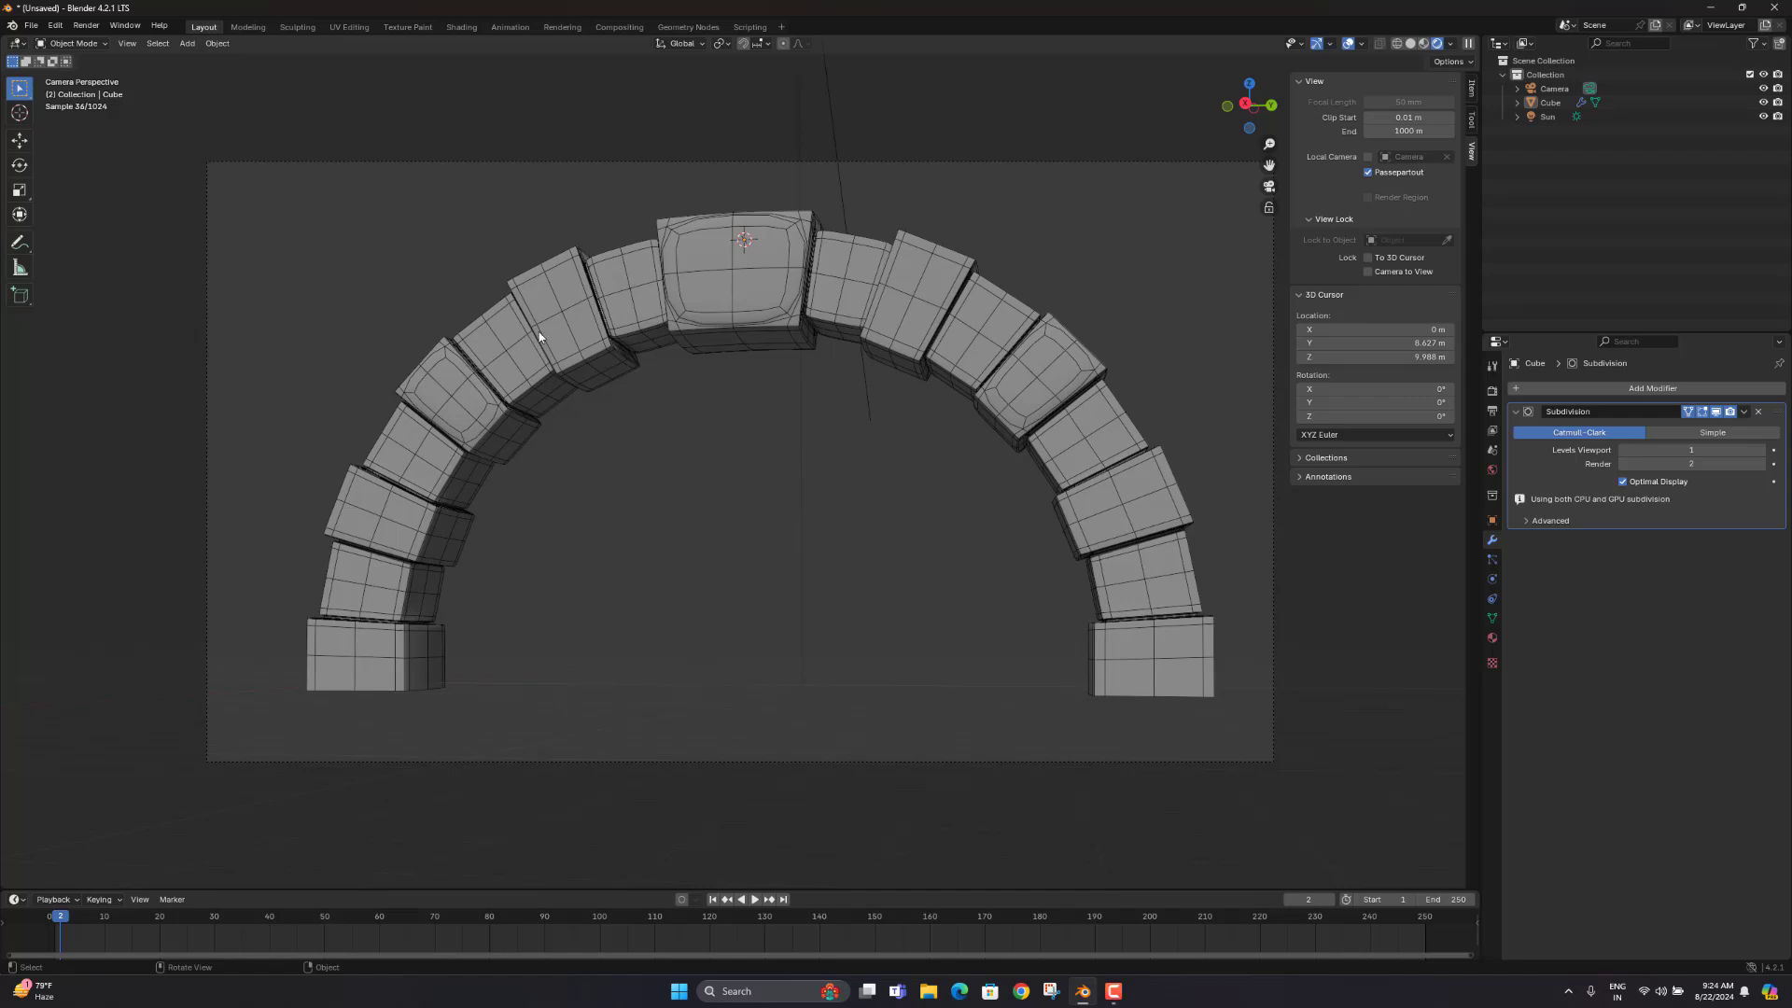
scroll(556, 345, "down", 2)
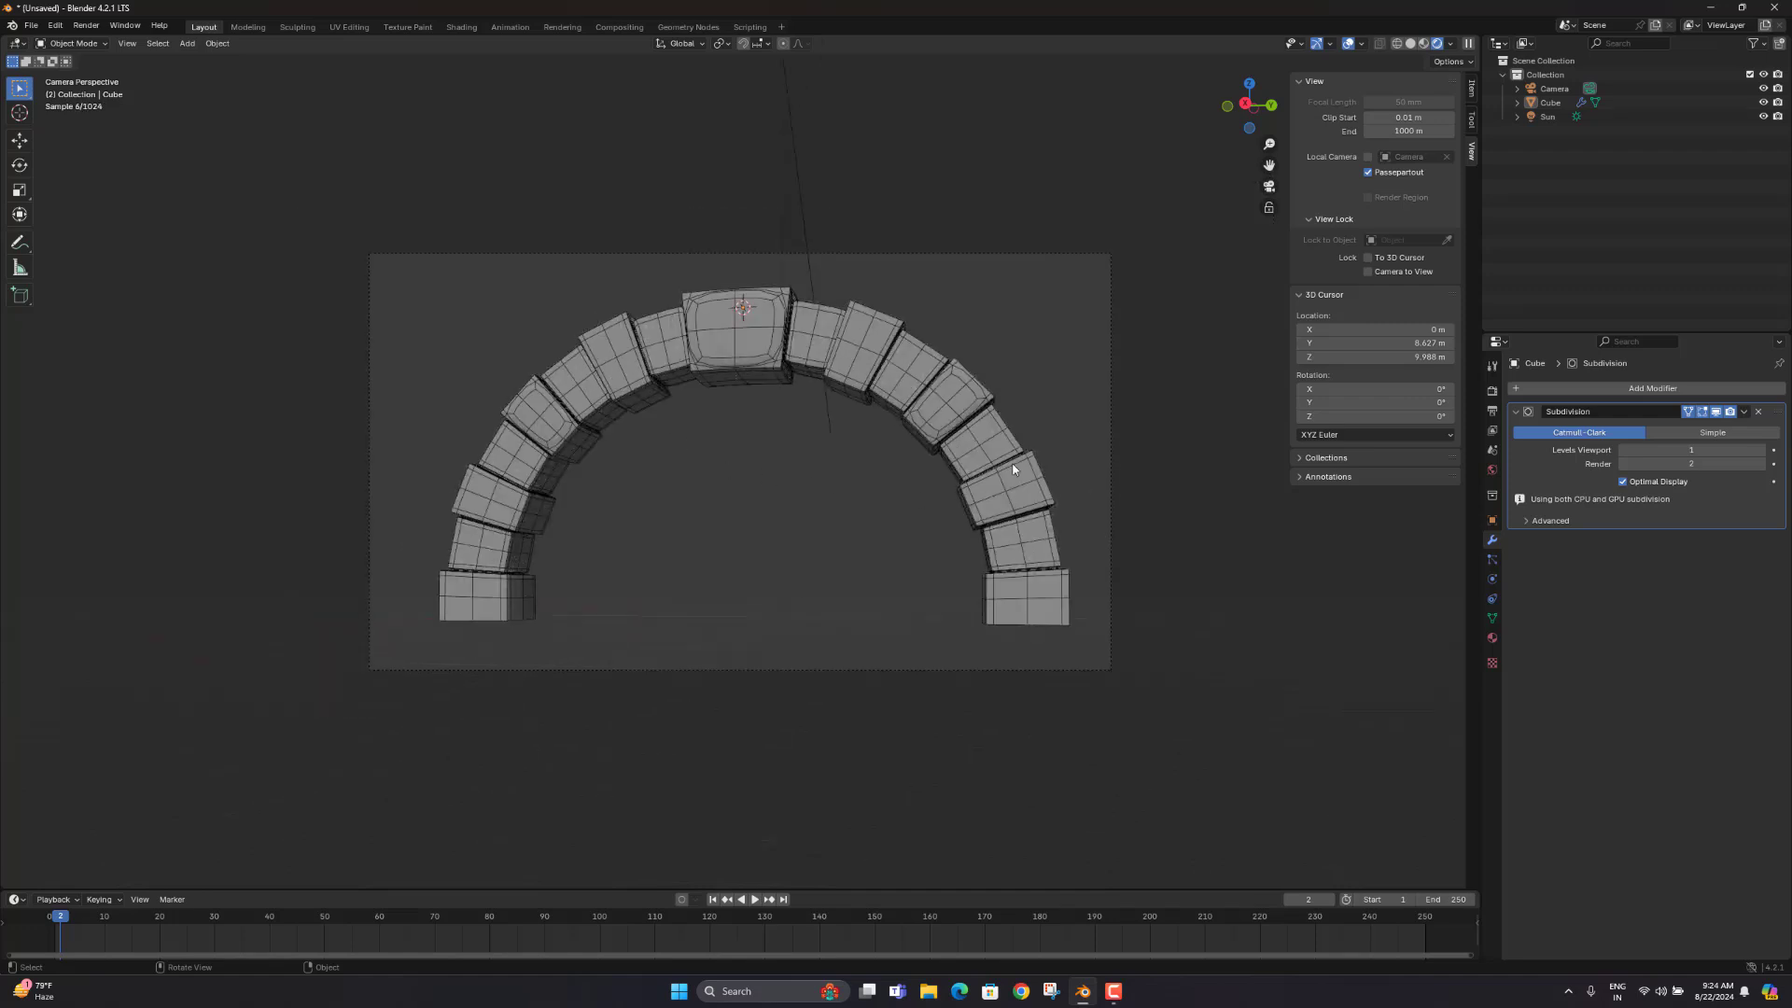